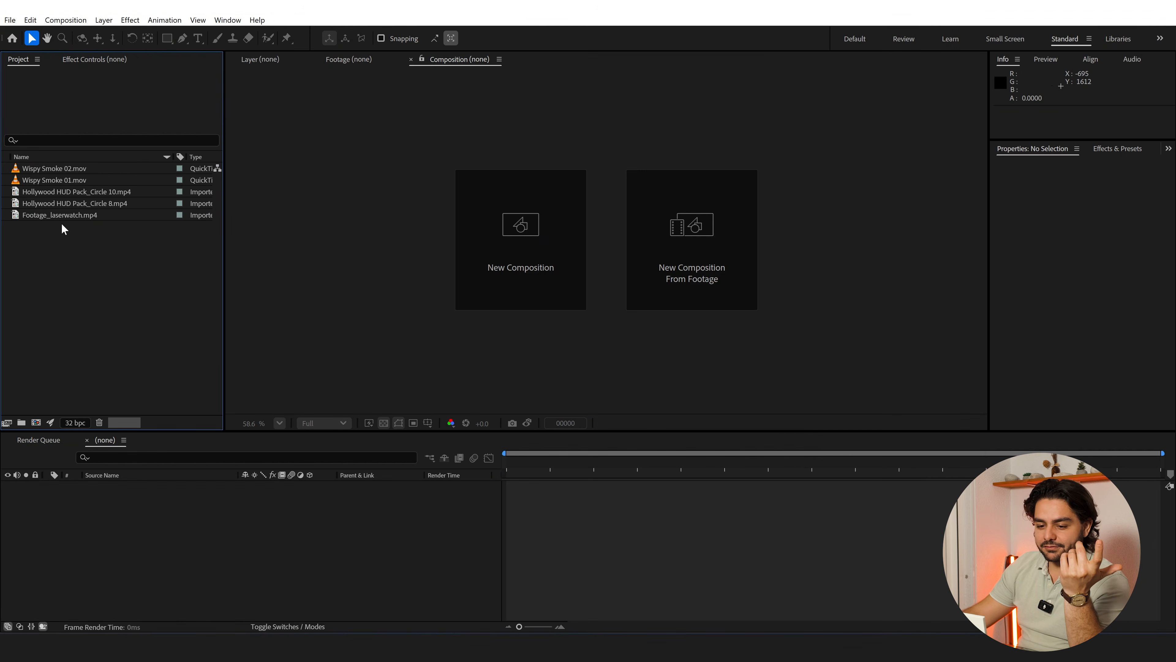
# Create a composition from Footage_laserwatch.mp4 and fit the whole frame in an enlarged viewer
pyautogui.click(60, 217)
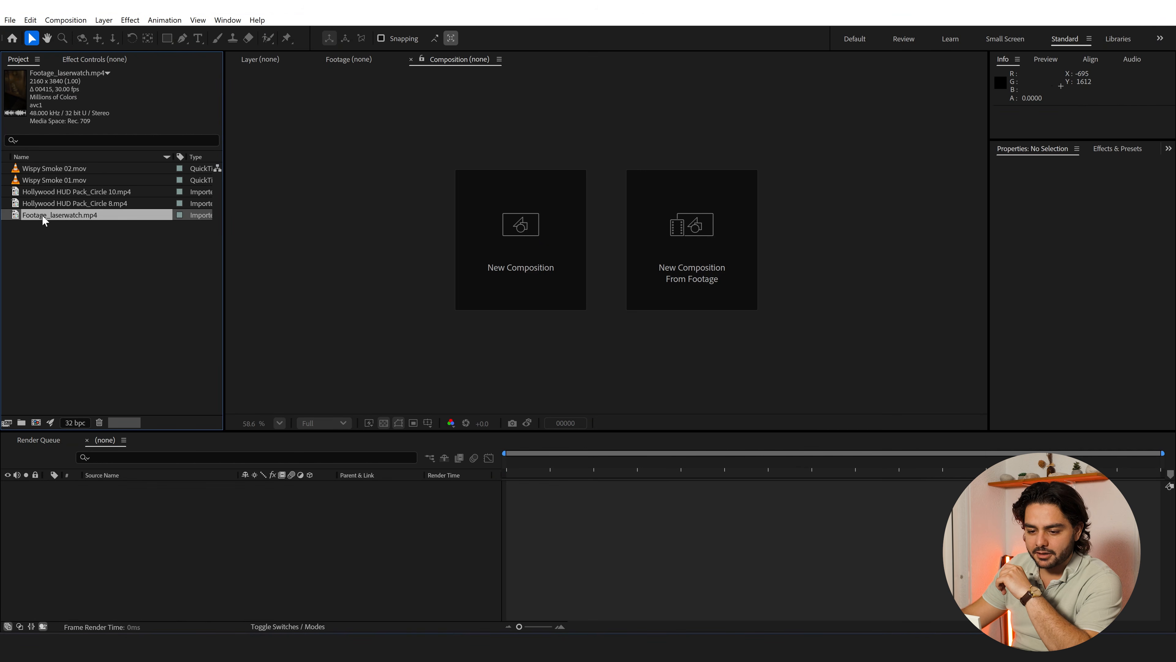
pyautogui.moveTo(38, 214); pyautogui.dragTo(36, 424)
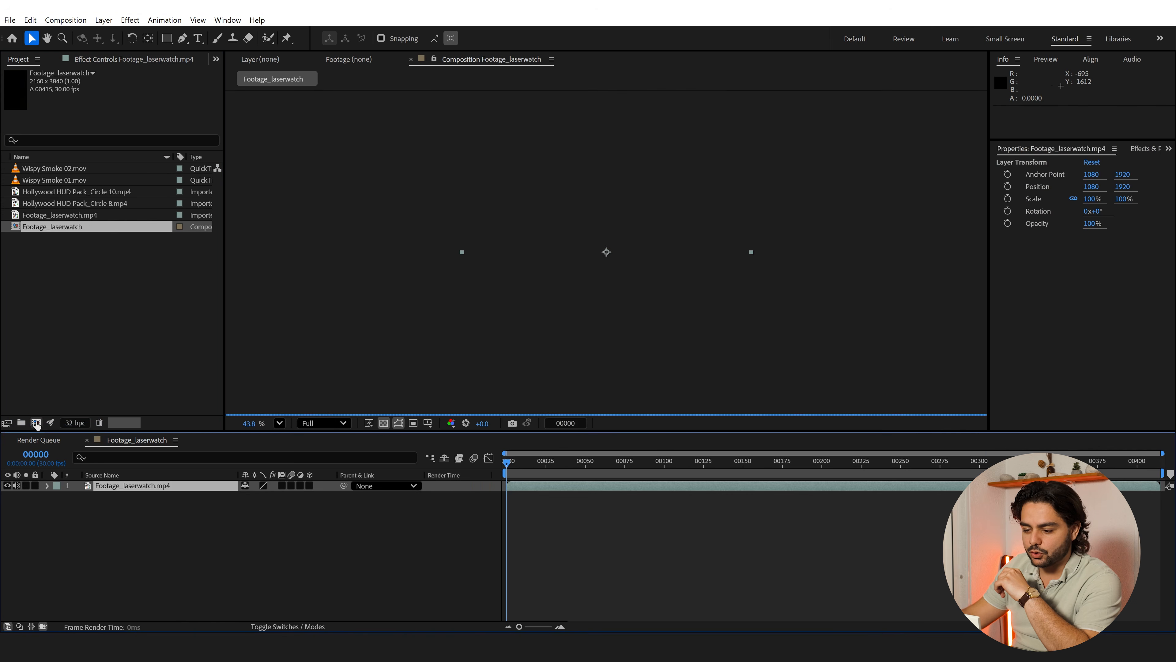
pyautogui.click(279, 423)
pyautogui.click(307, 196)
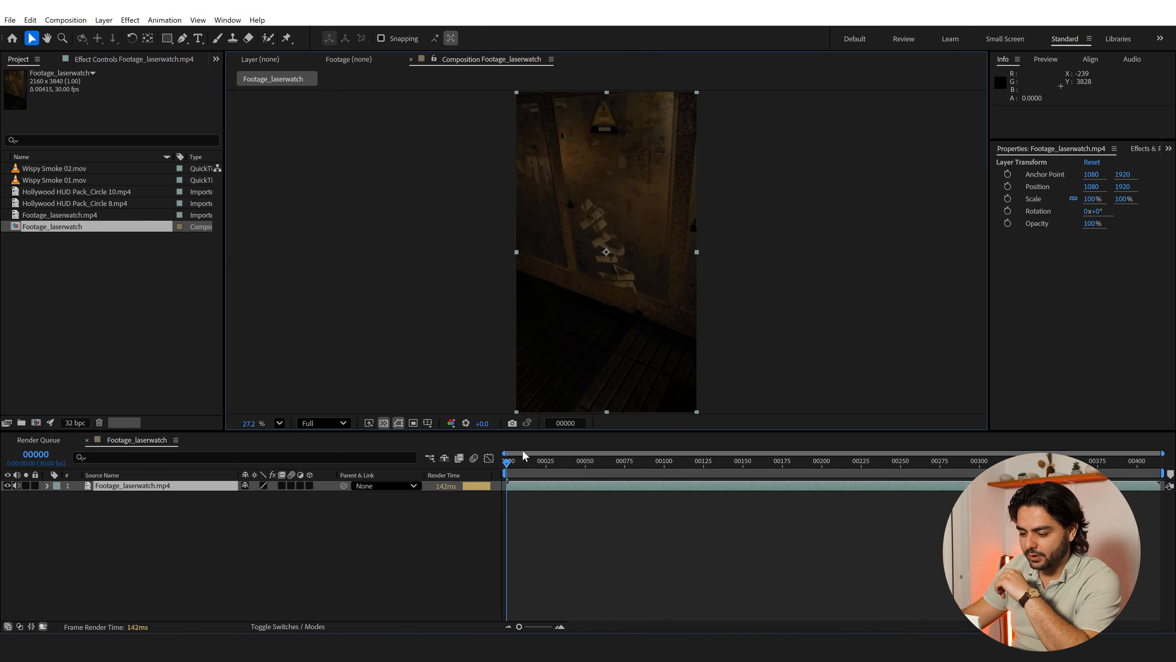
pyautogui.moveTo(523, 446); pyautogui.dragTo(523, 471)
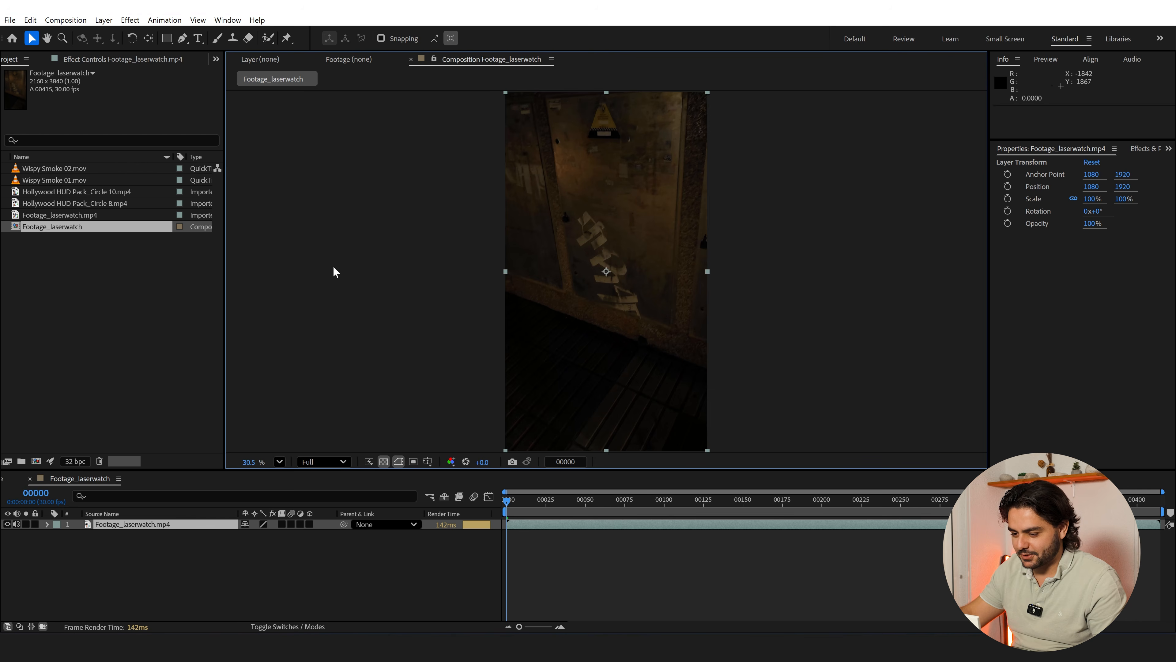
# Review the laser watch footage from the first frame to the last, examining the arm, watch and wall movement
pyautogui.press('space')
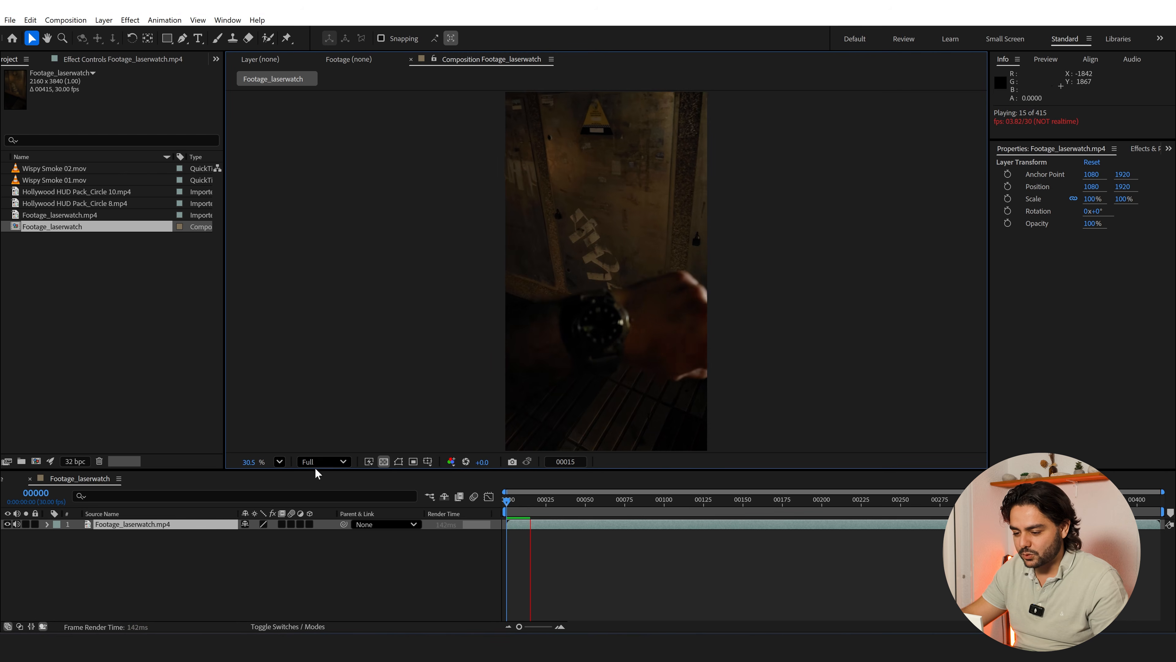
pyautogui.moveTo(528, 503); pyautogui.dragTo(629, 509)
pyautogui.click(615, 507)
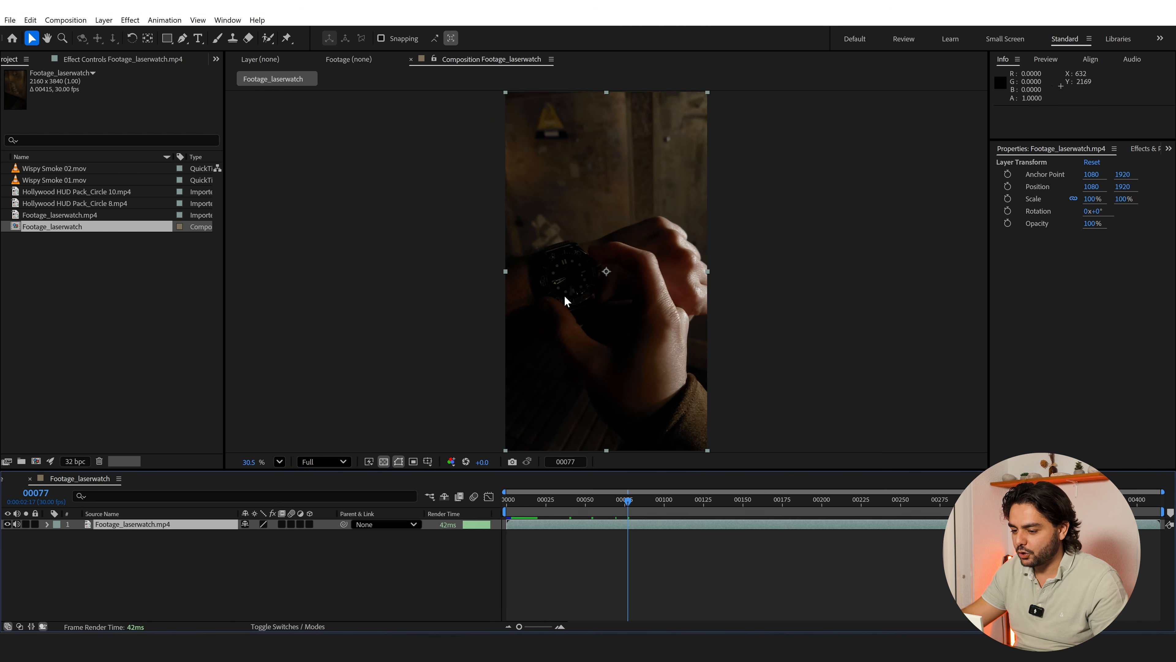
pyautogui.click(657, 508)
pyautogui.moveTo(656, 507); pyautogui.dragTo(746, 502)
pyautogui.click(831, 505)
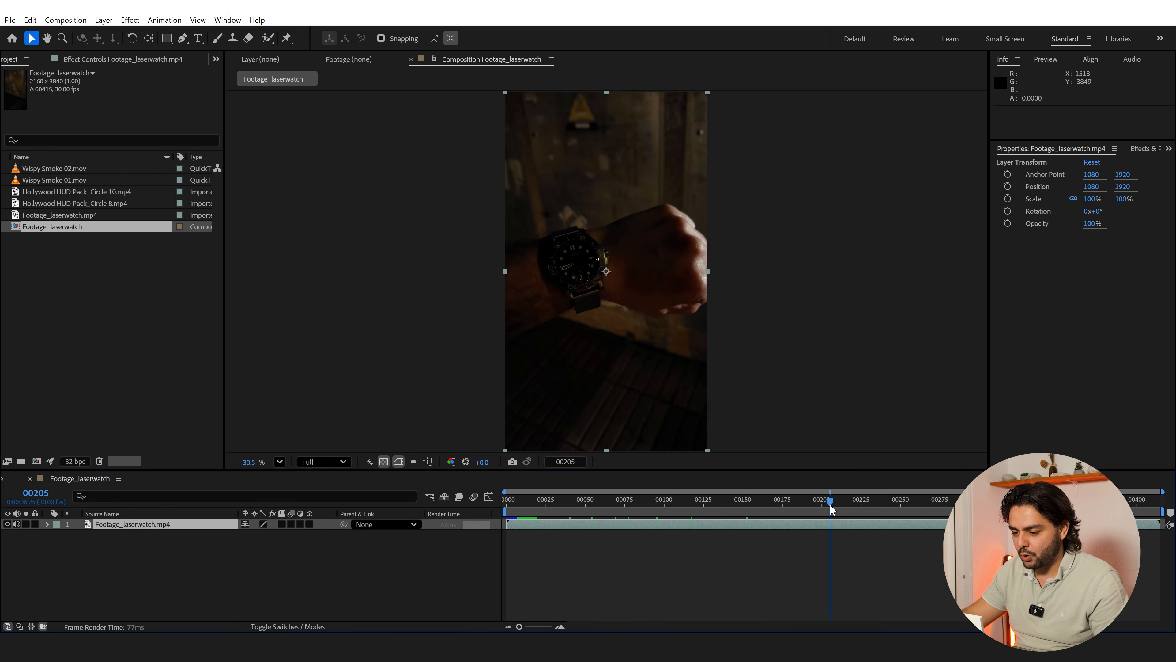
pyautogui.click(872, 502)
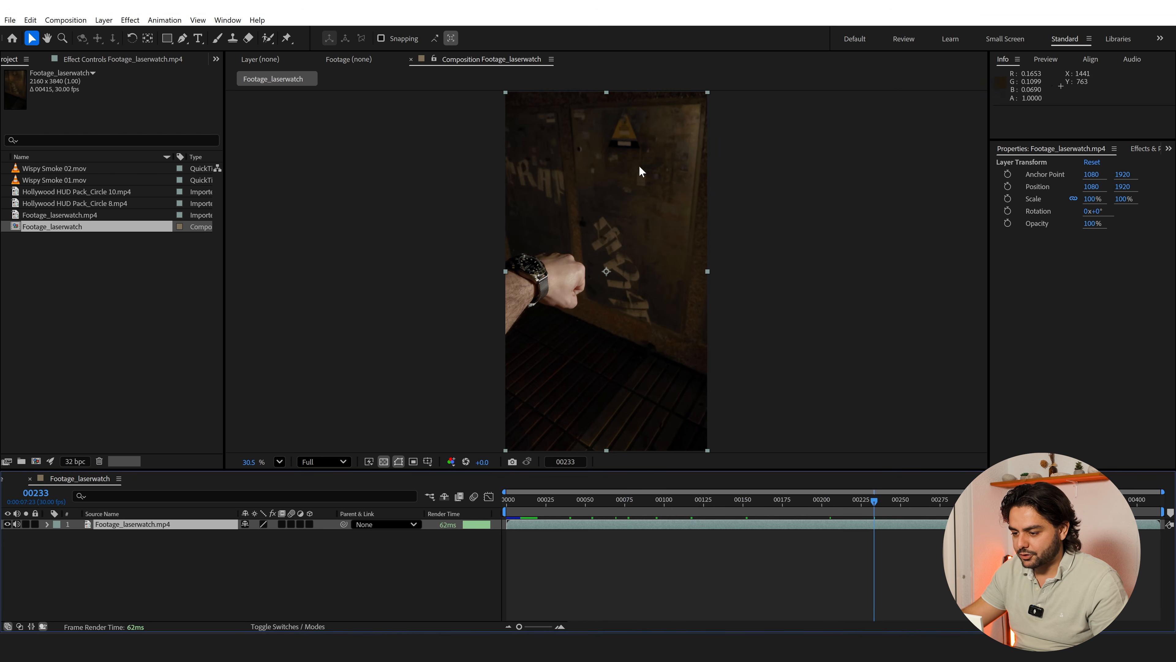
pyautogui.moveTo(874, 500); pyautogui.dragTo(975, 503)
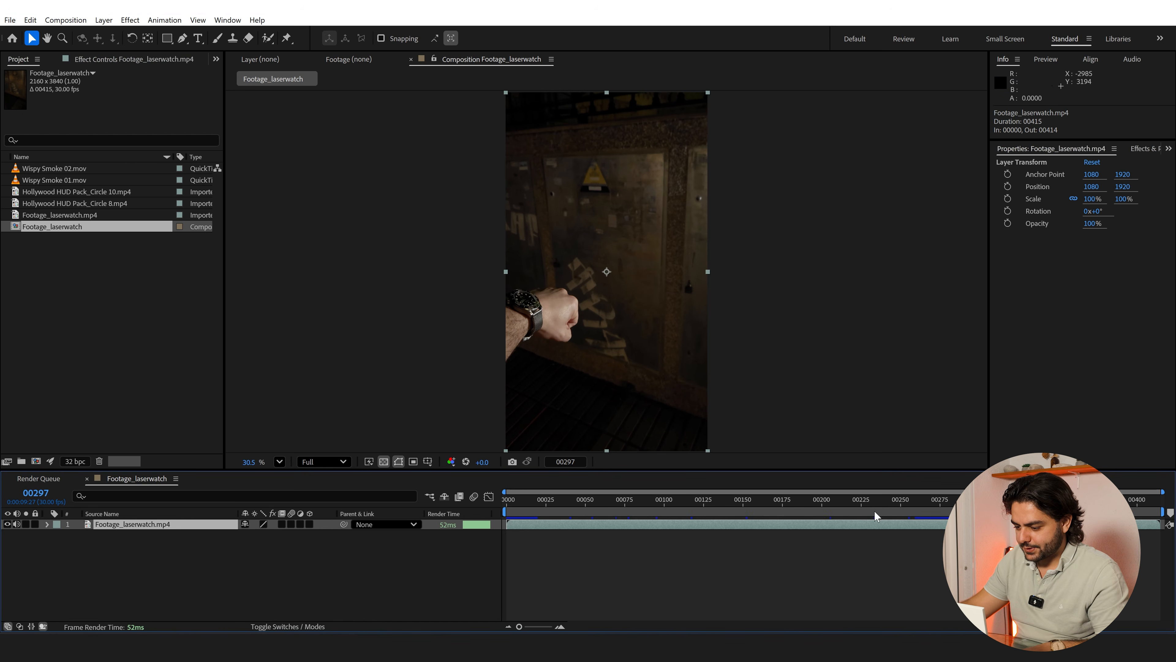
pyautogui.moveTo(974, 503); pyautogui.dragTo(1174, 528)
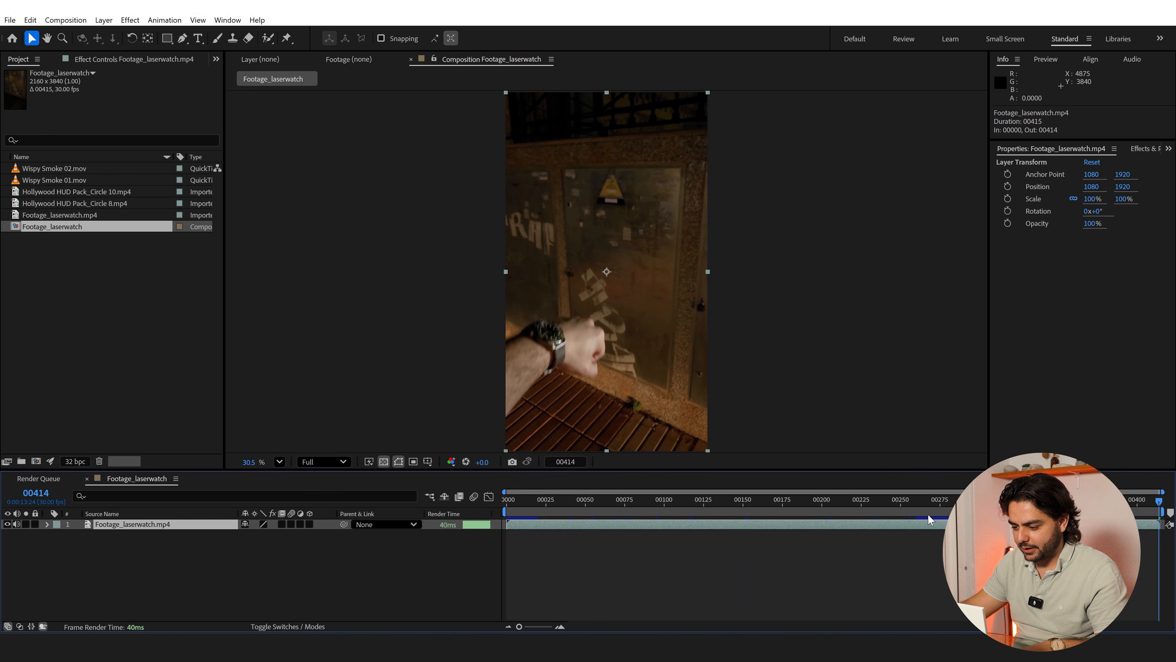
pyautogui.hotkey('ctrl', 'space')
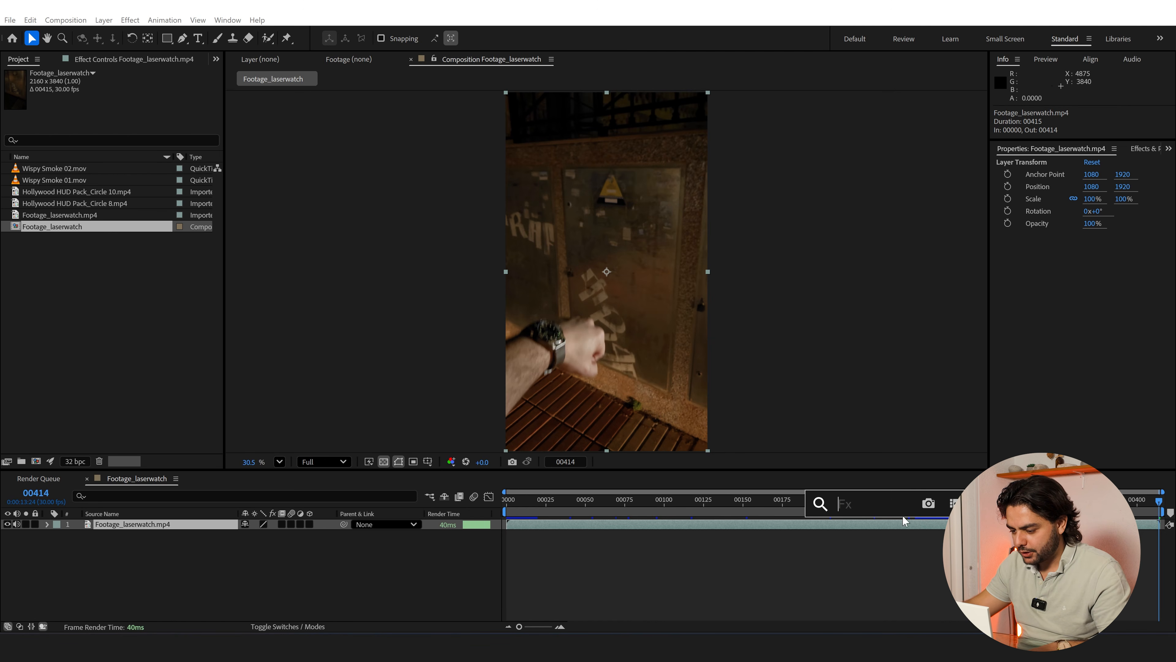
pyautogui.click(1141, 149)
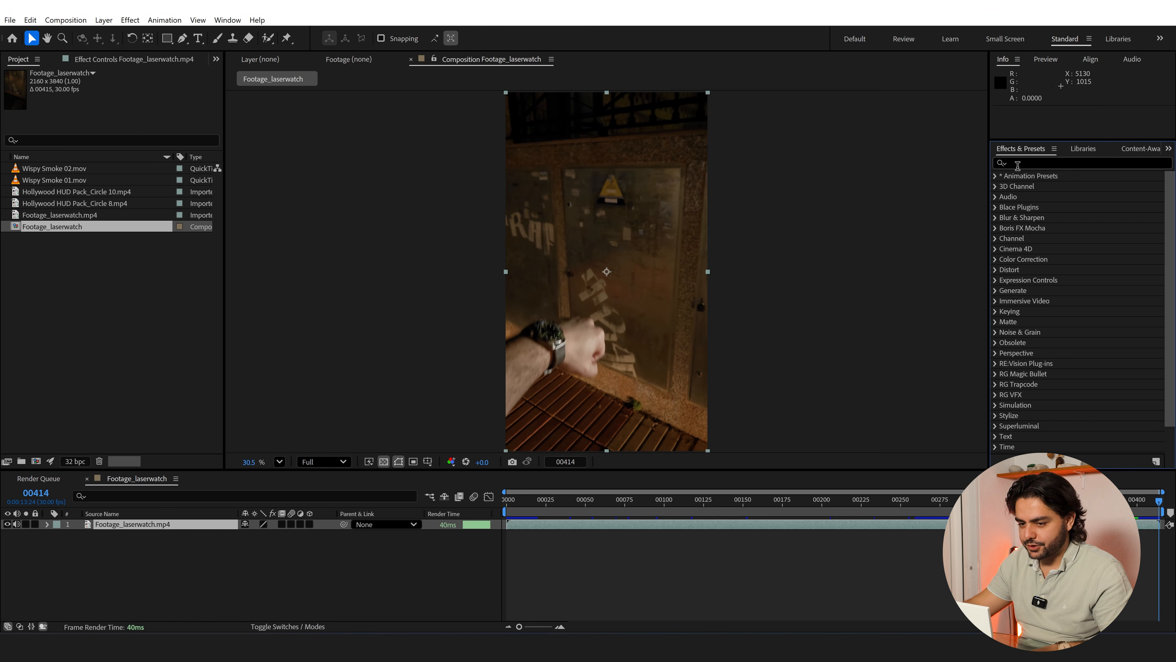
pyautogui.click(227, 21)
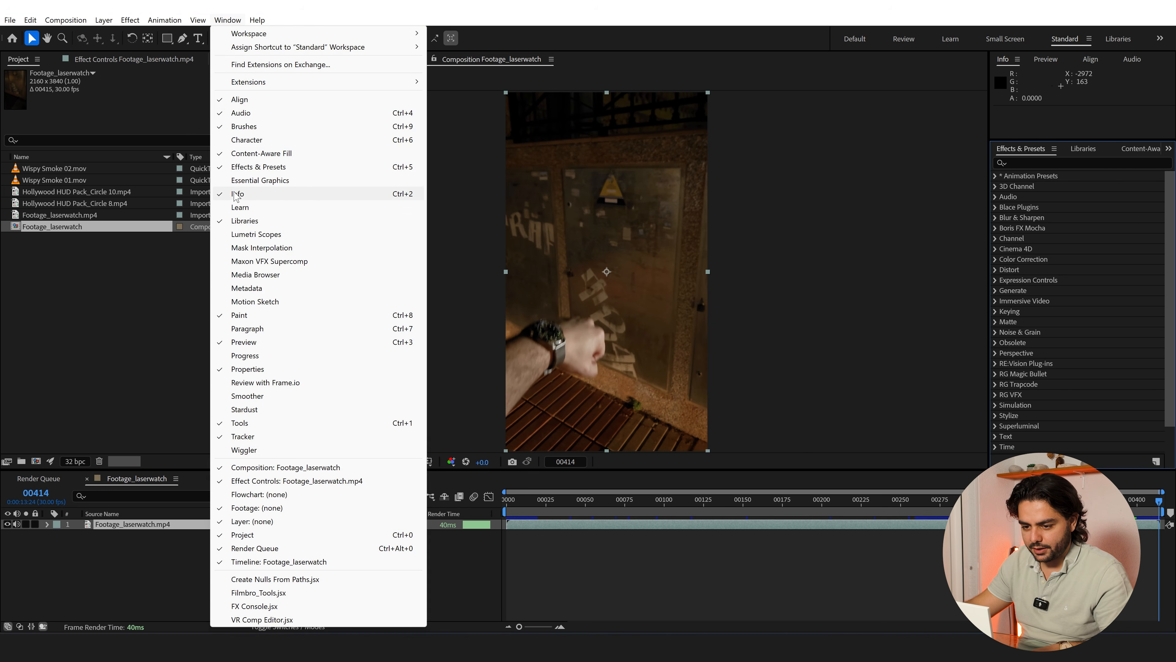
# Apply the Mocha AE effect to the Footage_laserwatch.mp4 layer and launch Mocha from it
pyautogui.click(577, 523)
pyautogui.hotkey('ctrl', 'space')
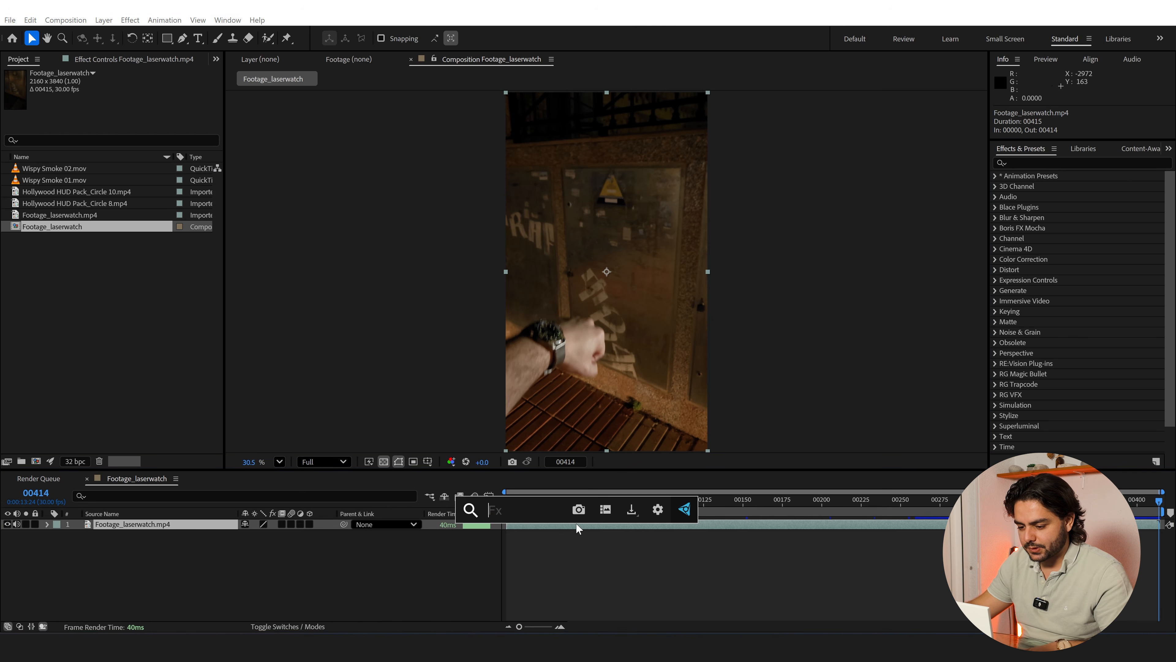
pyautogui.write('mocha')
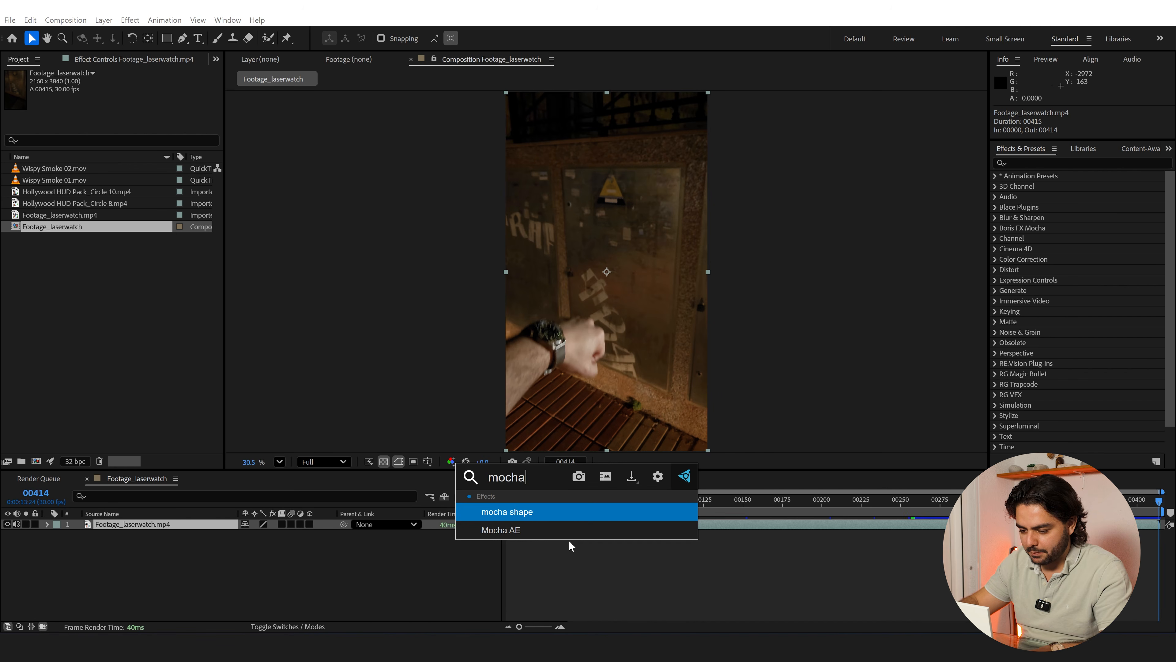
pyautogui.press('Down')
pyautogui.press('Return')
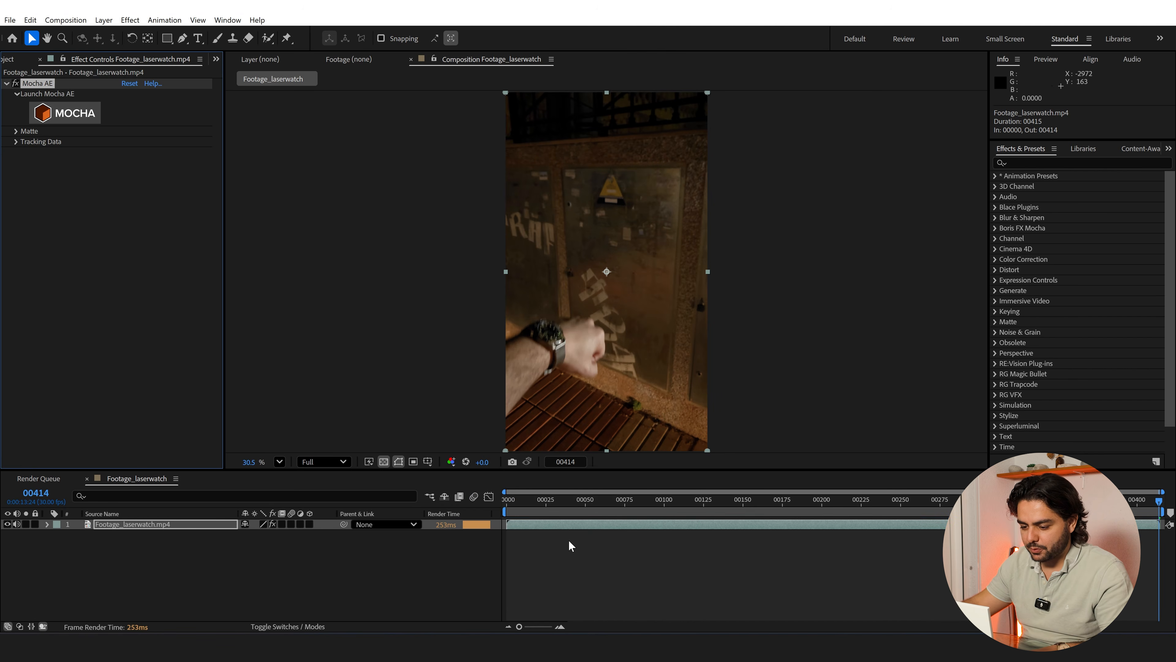
pyautogui.click(52, 119)
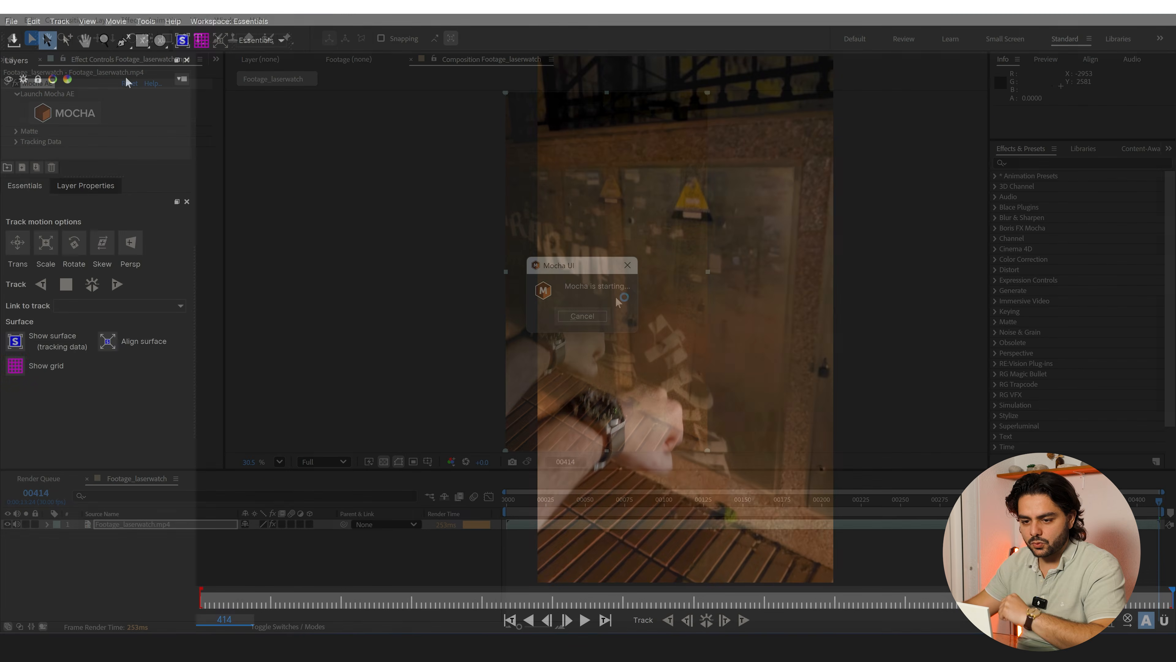
# On the last frame, draw a closed four-point spline over the wall panel beside the warning sign and refine its corner points
pyautogui.click(126, 41)
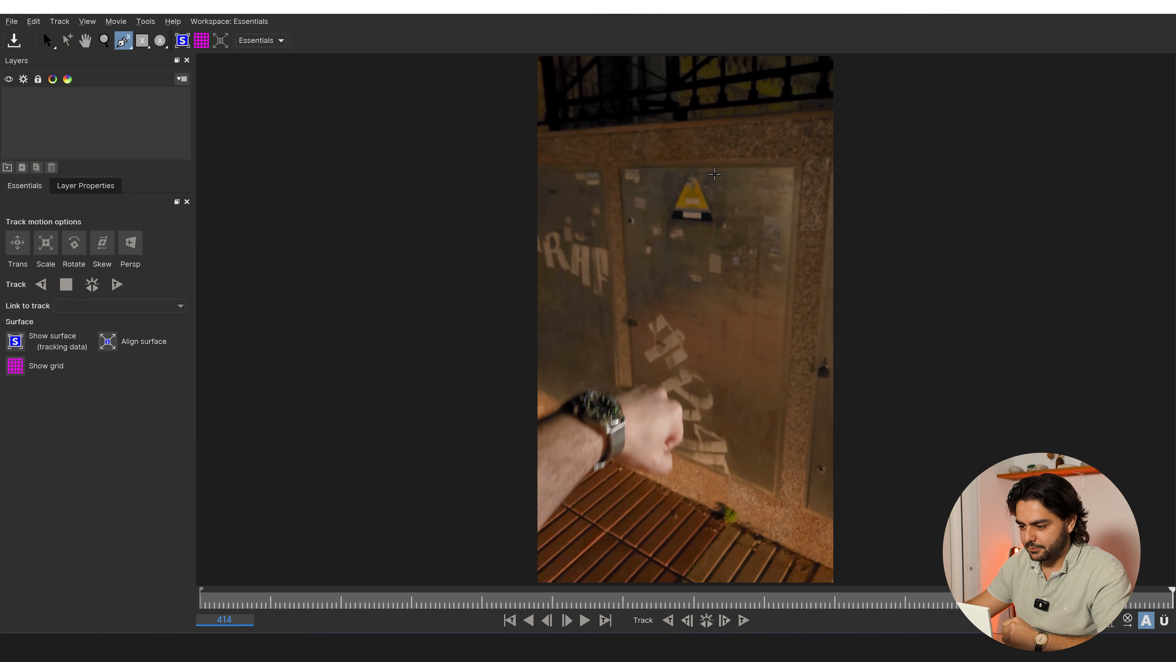
pyautogui.click(699, 290)
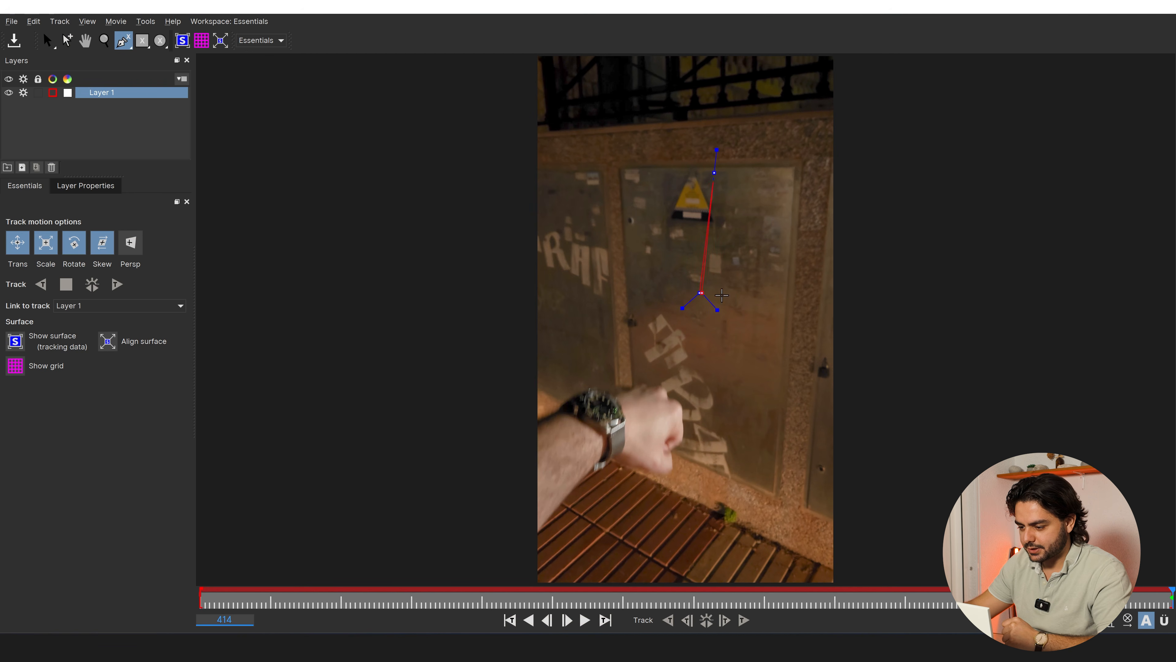
pyautogui.click(793, 303)
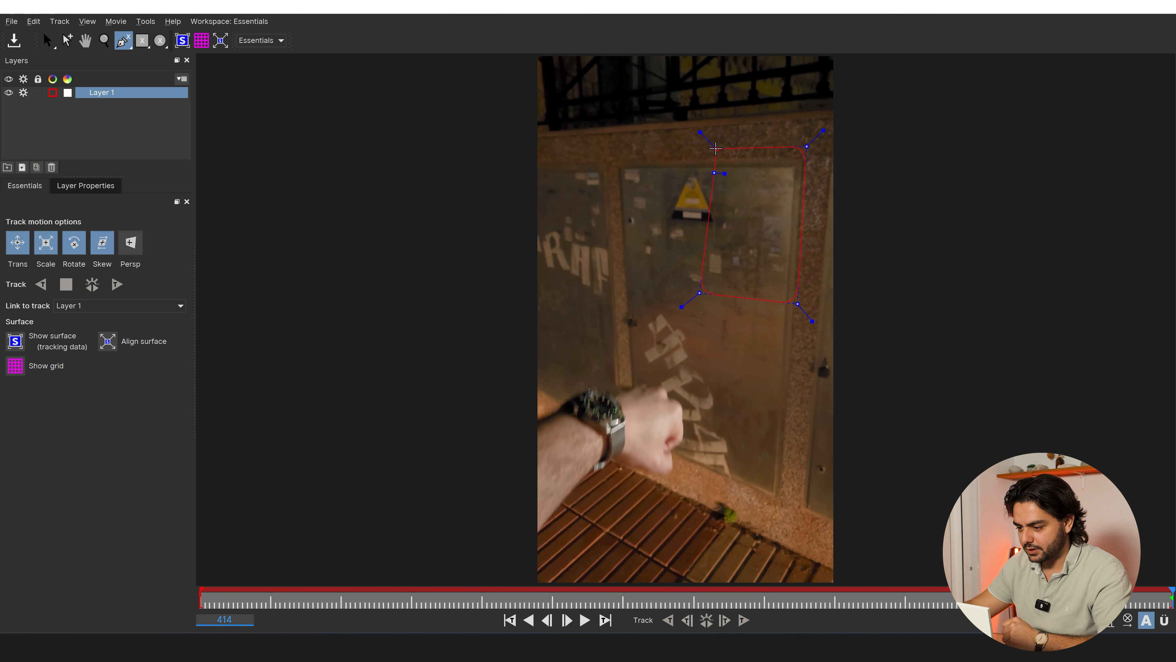
pyautogui.rightClick(716, 153)
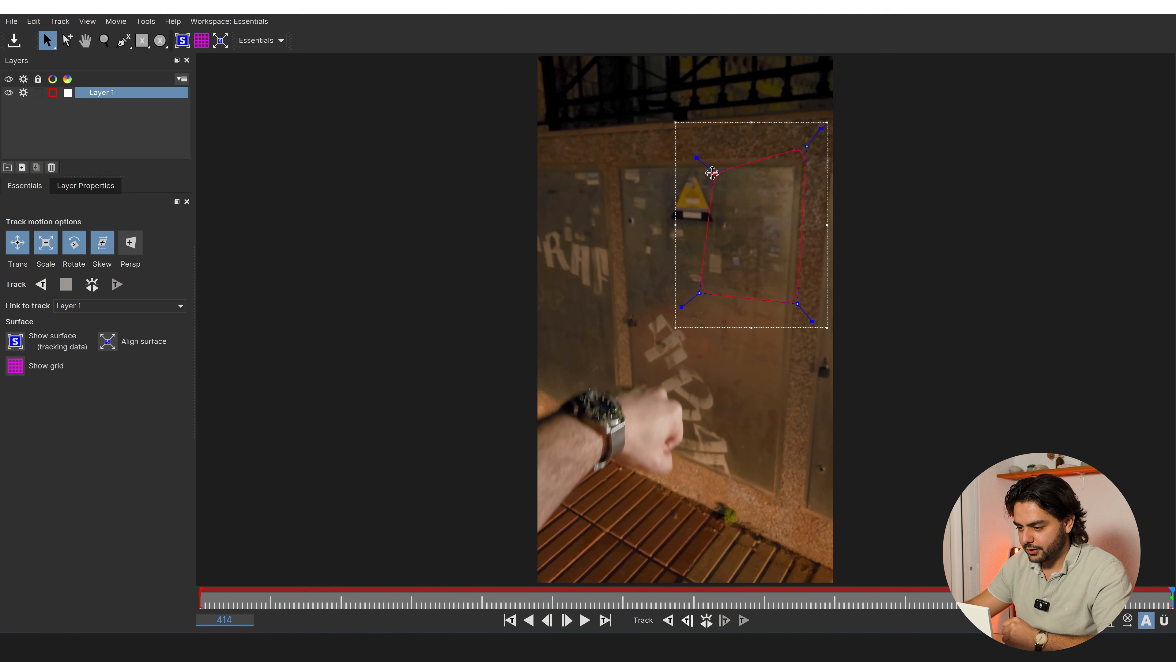
pyautogui.moveTo(712, 172); pyautogui.dragTo(707, 150)
pyautogui.moveTo(796, 303); pyautogui.dragTo(802, 310)
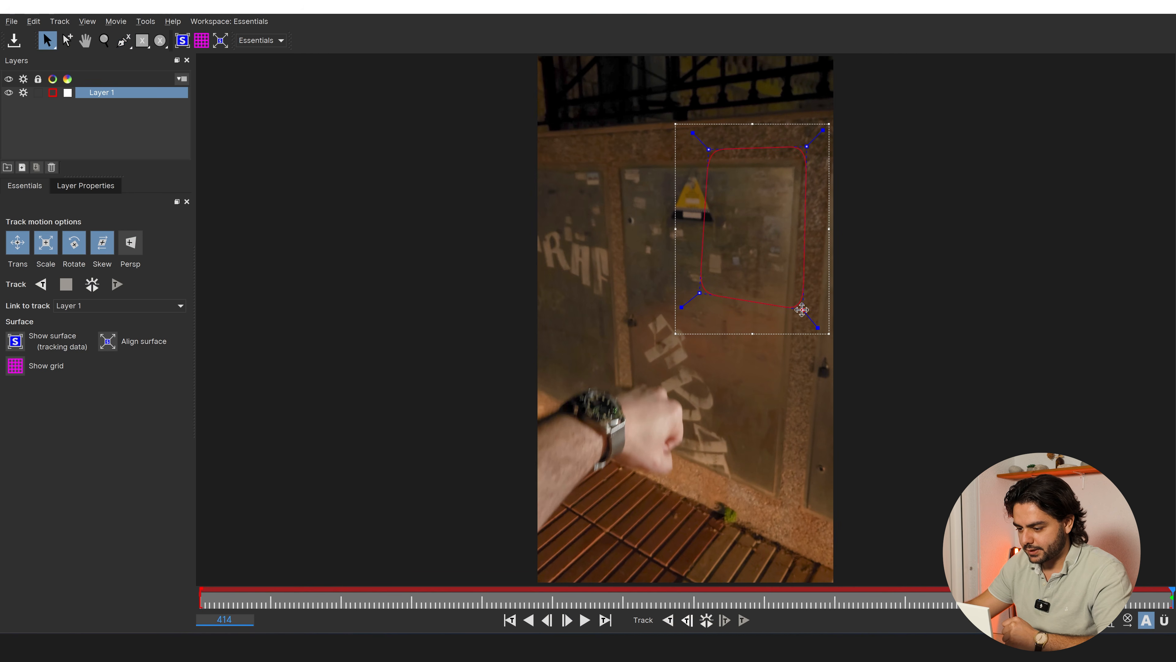
pyautogui.moveTo(805, 144); pyautogui.dragTo(813, 149)
pyautogui.moveTo(707, 151); pyautogui.dragTo(706, 155)
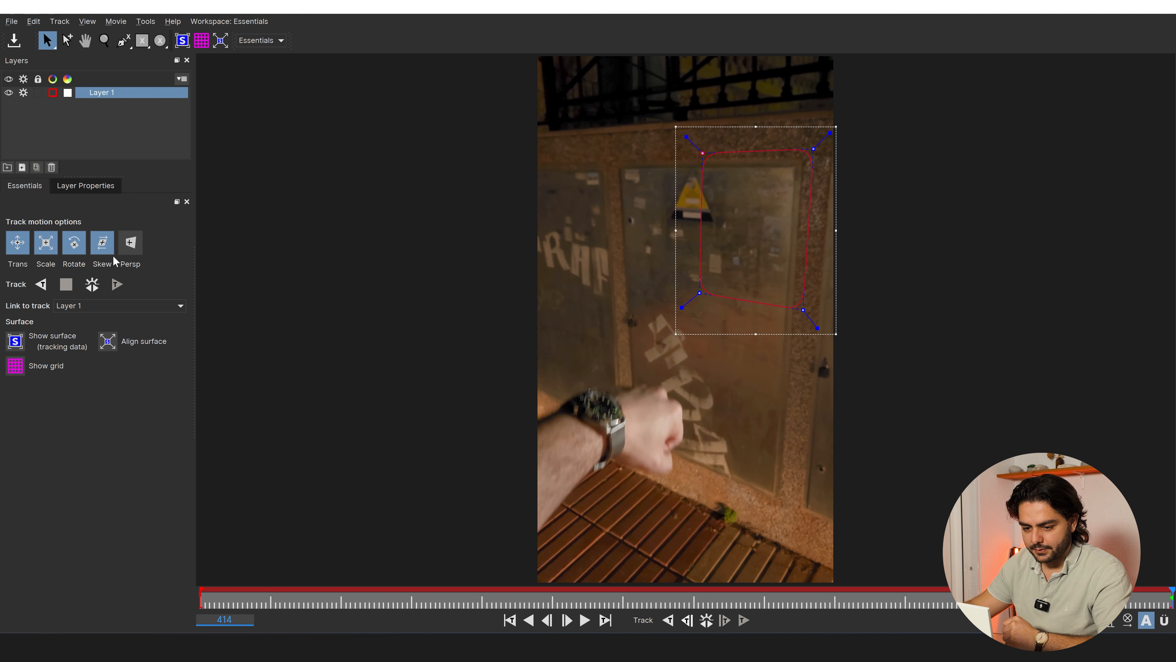
# Track the wall shape backward from the last frame with perspective motion included, and close Mocha keeping the track
pyautogui.click(129, 247)
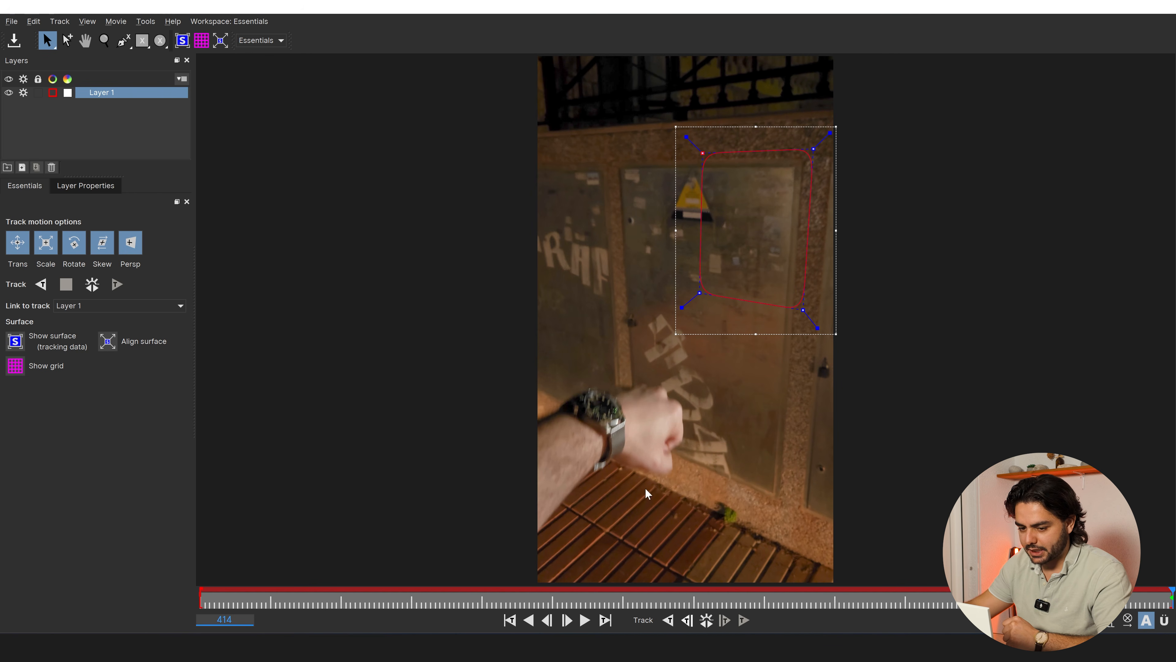
pyautogui.click(41, 284)
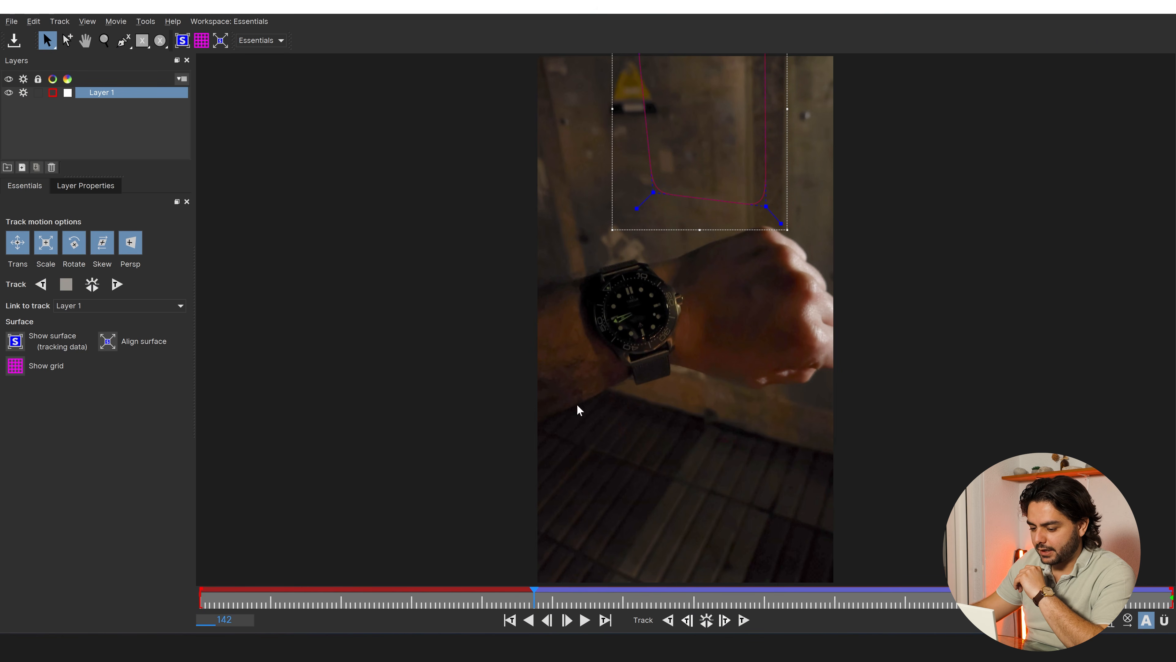
pyautogui.moveTo(535, 600); pyautogui.dragTo(634, 598)
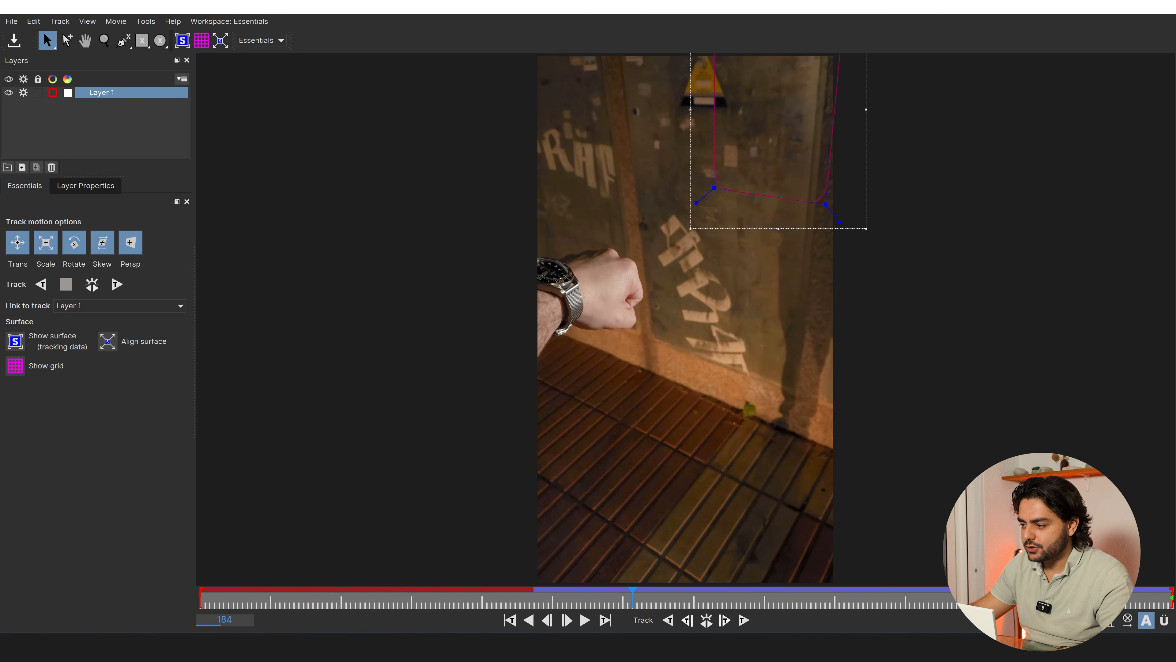
pyautogui.click(1157, 14)
pyautogui.click(763, 344)
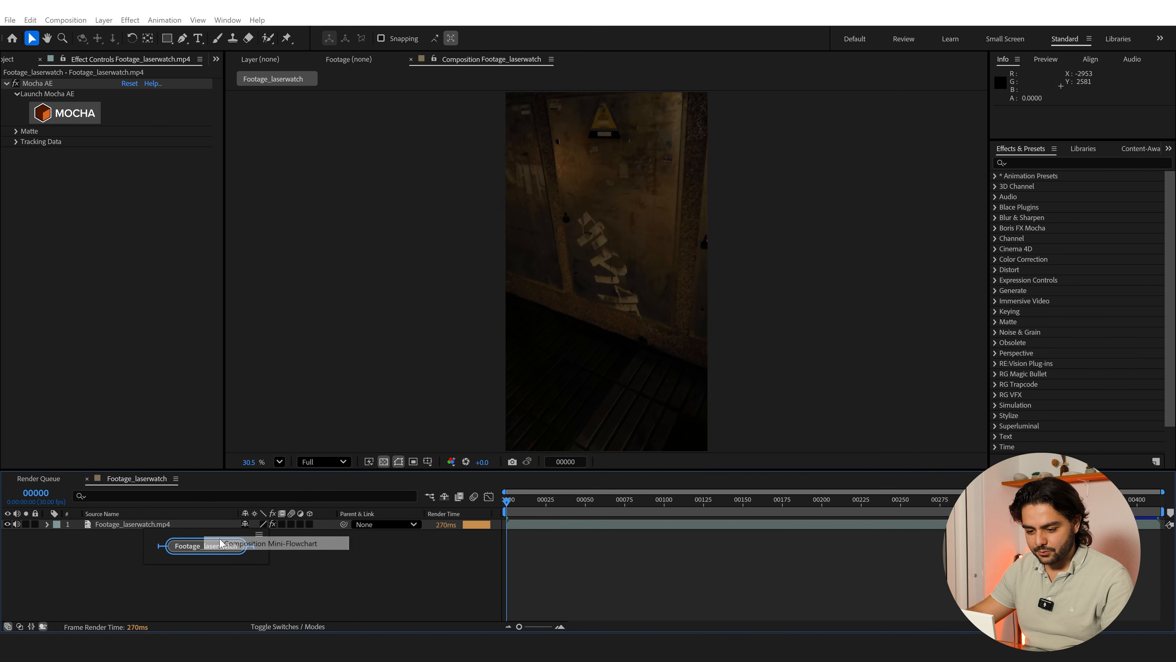
# Add a null object to the composition and name it Track Wall
pyautogui.rightClick(126, 591)
pyautogui.moveTo(173, 447)
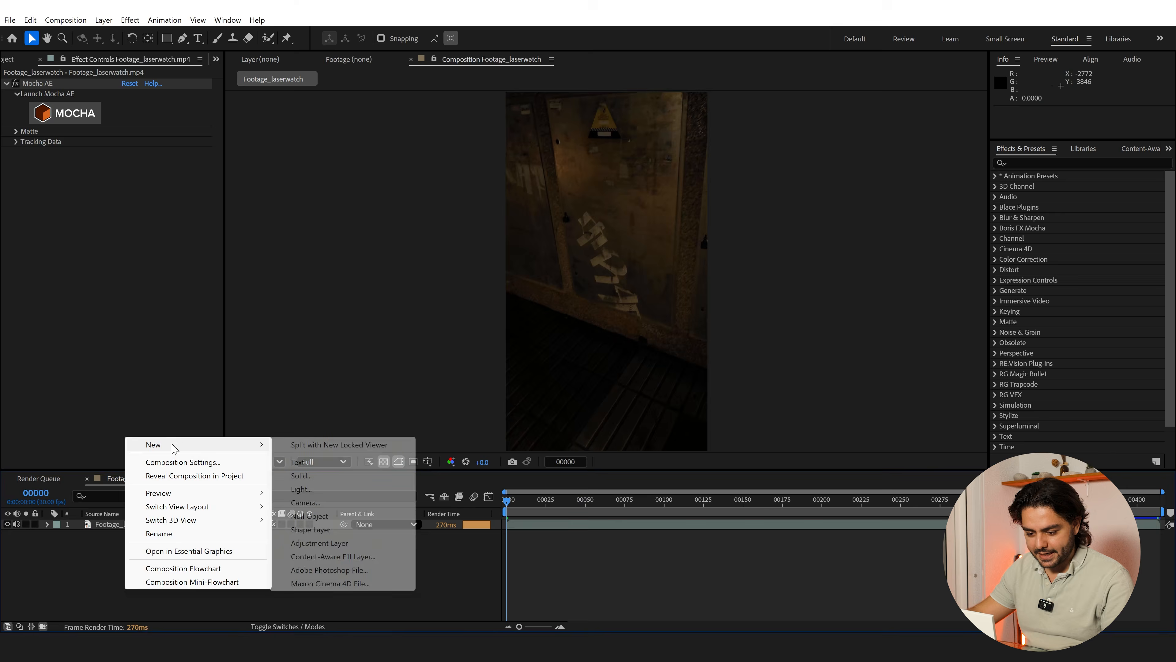
pyautogui.click(310, 516)
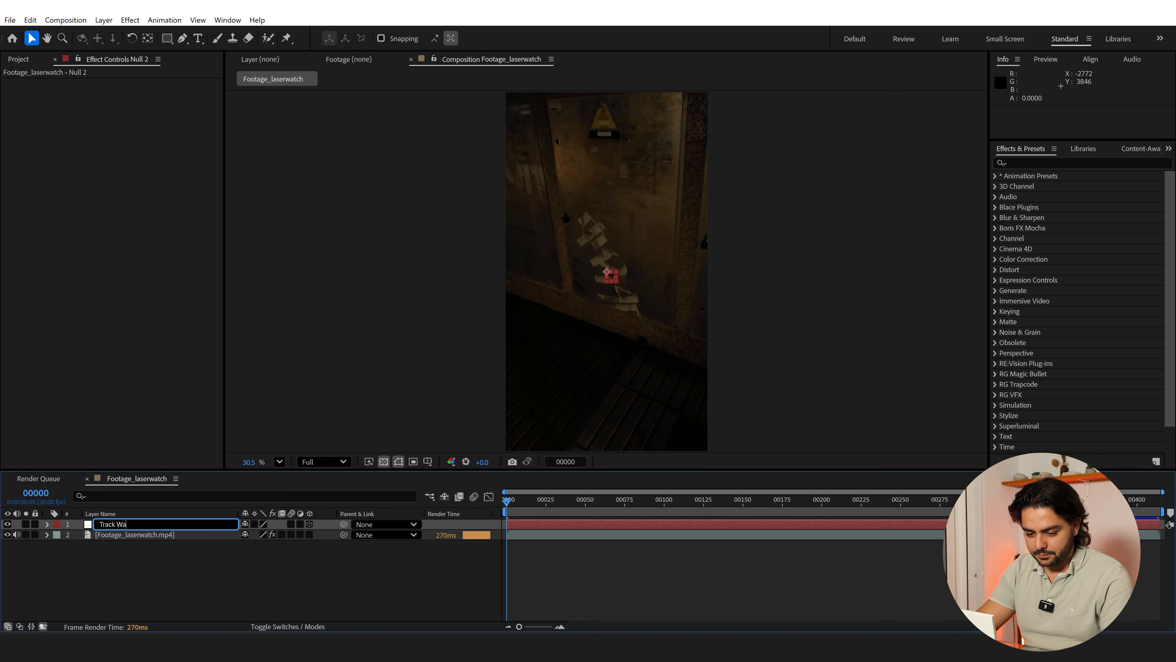
pyautogui.write('ll')
pyautogui.press('Return')
# Create track data from the wall track in the footage layer's Mocha AE effect
pyautogui.click(159, 539)
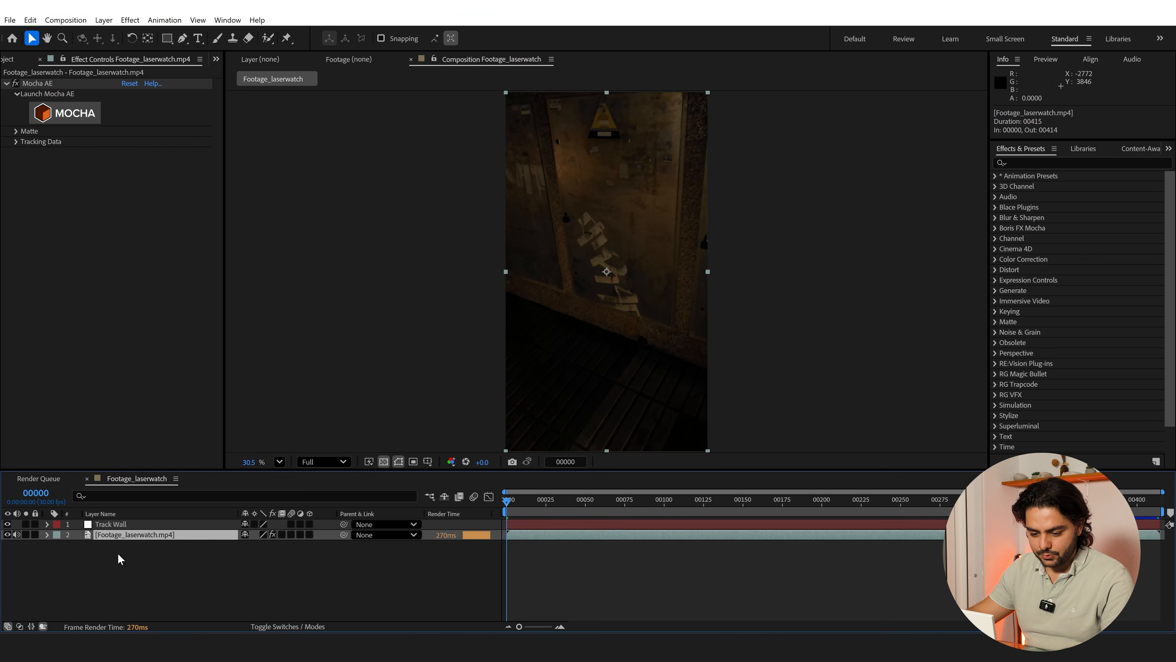
pyautogui.click(16, 141)
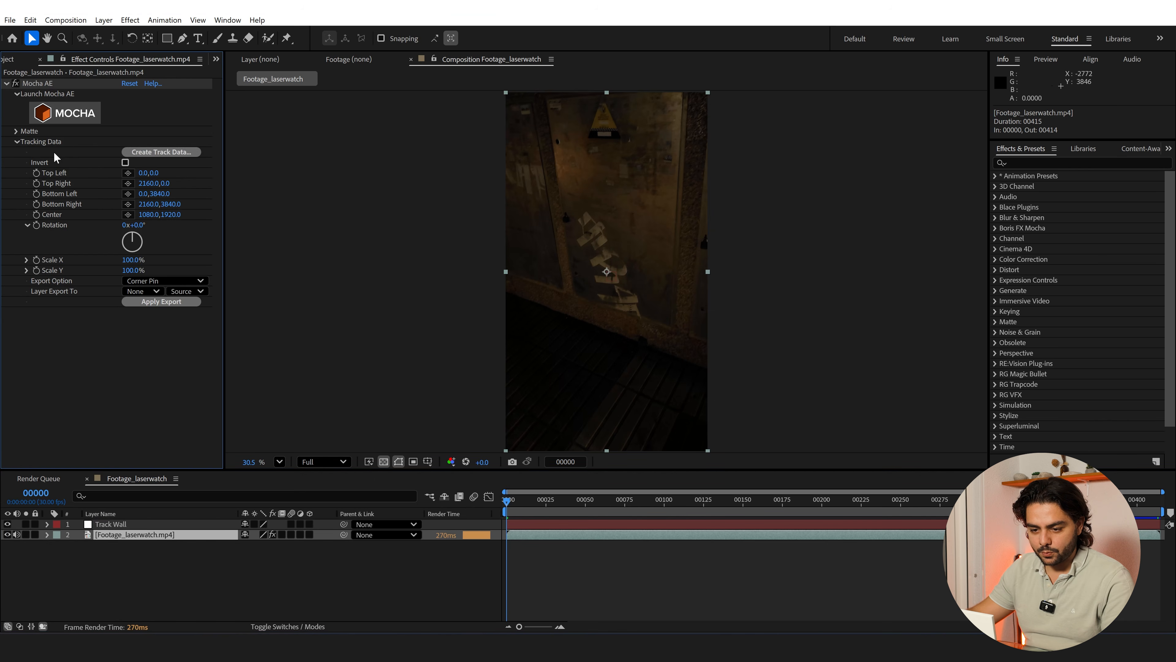
pyautogui.click(139, 152)
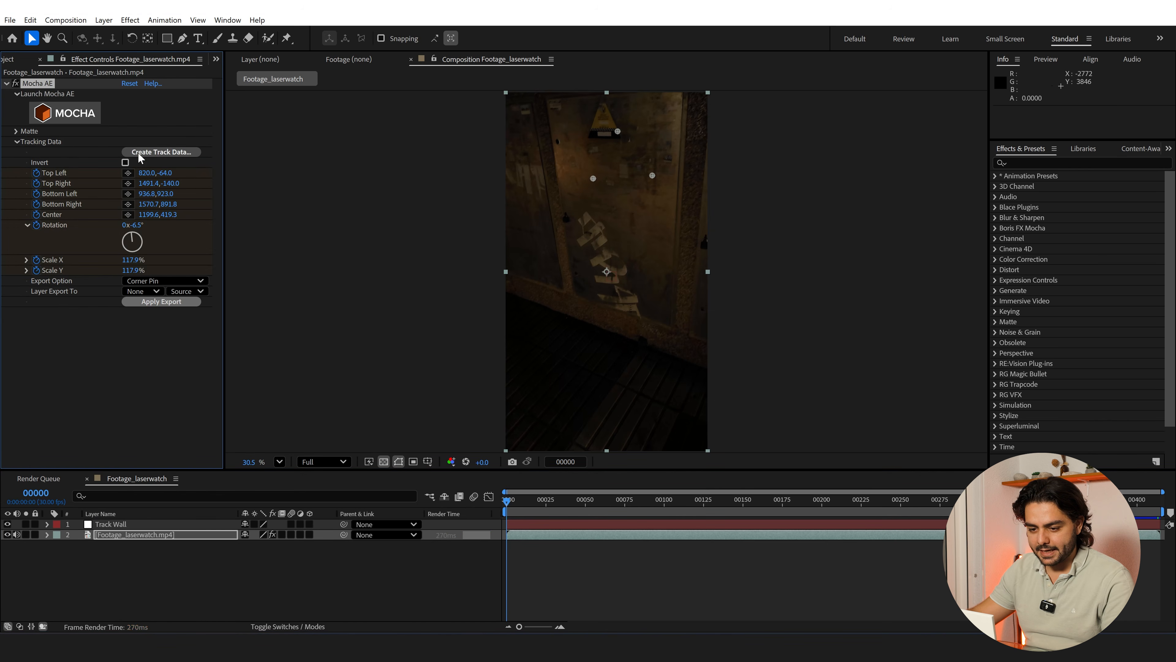
# Export the tracking data as Transform to the Track Wall null
pyautogui.click(150, 281)
pyautogui.click(158, 321)
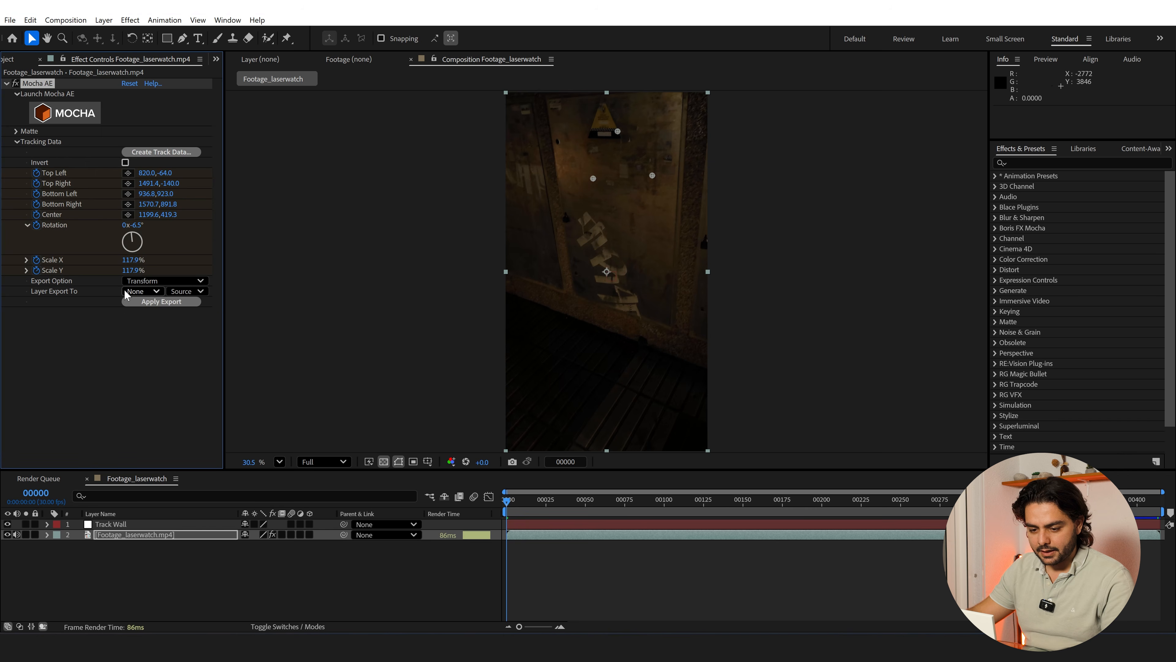
pyautogui.click(139, 291)
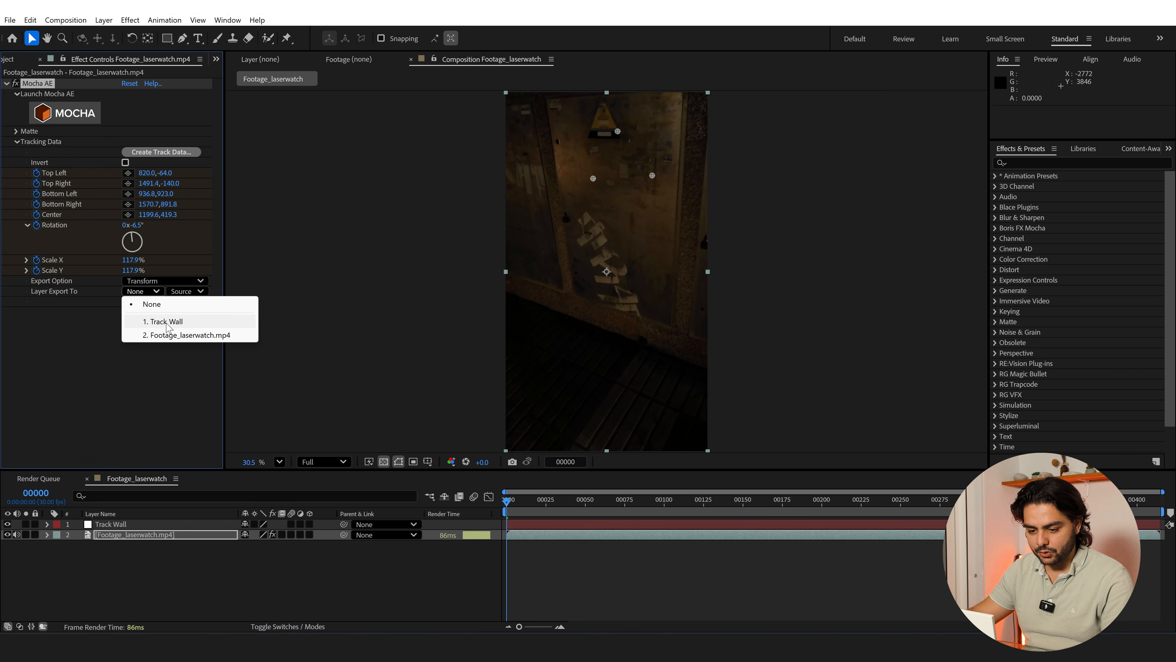
pyautogui.click(155, 322)
pyautogui.click(168, 302)
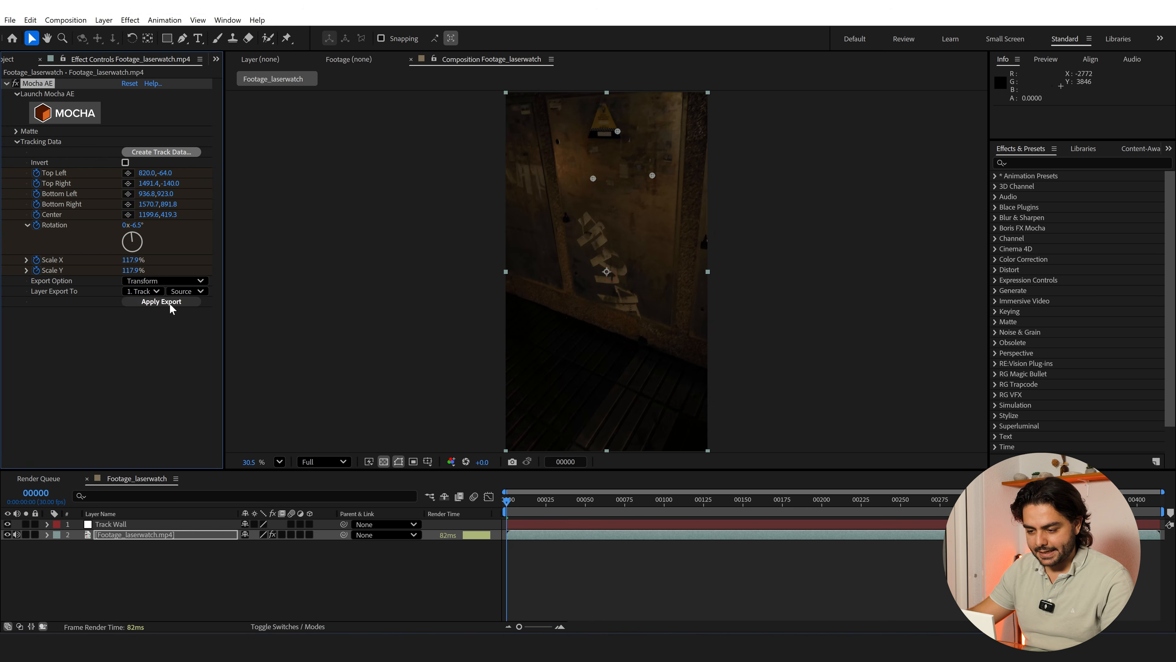
# Add a TEST text layer on the wall at frame 281 and parent it to the Track Wall null
pyautogui.moveTo(740, 508); pyautogui.dragTo(994, 508)
pyautogui.scroll(2, 644, 199)
pyautogui.scroll(4, 645, 204)
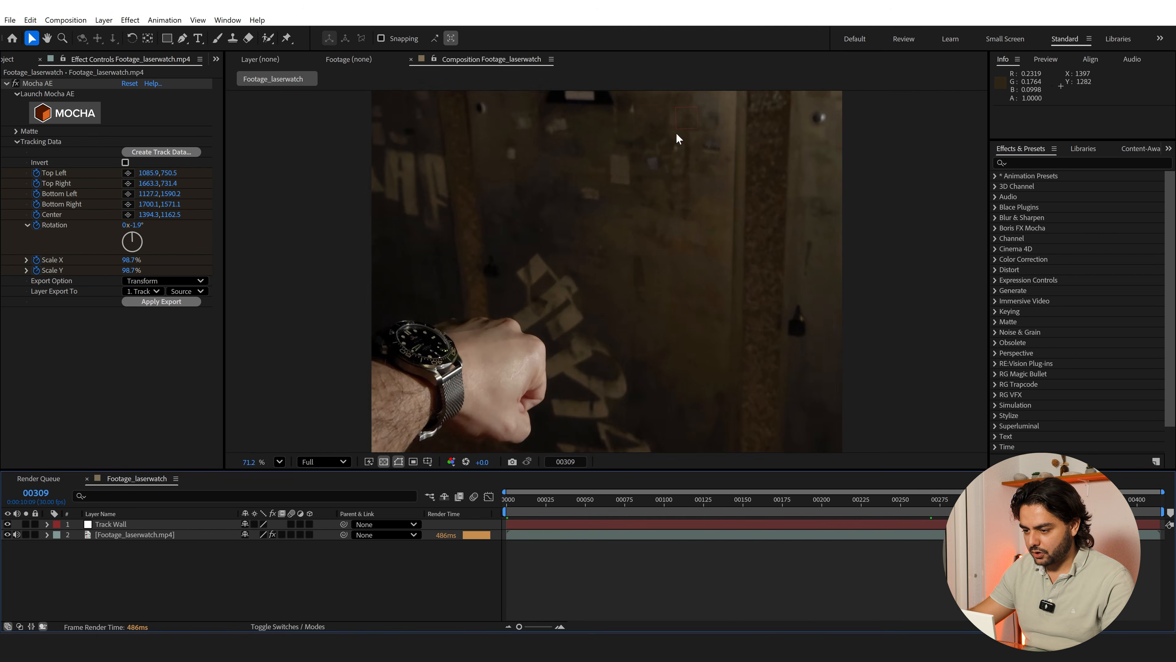
pyautogui.press('space')
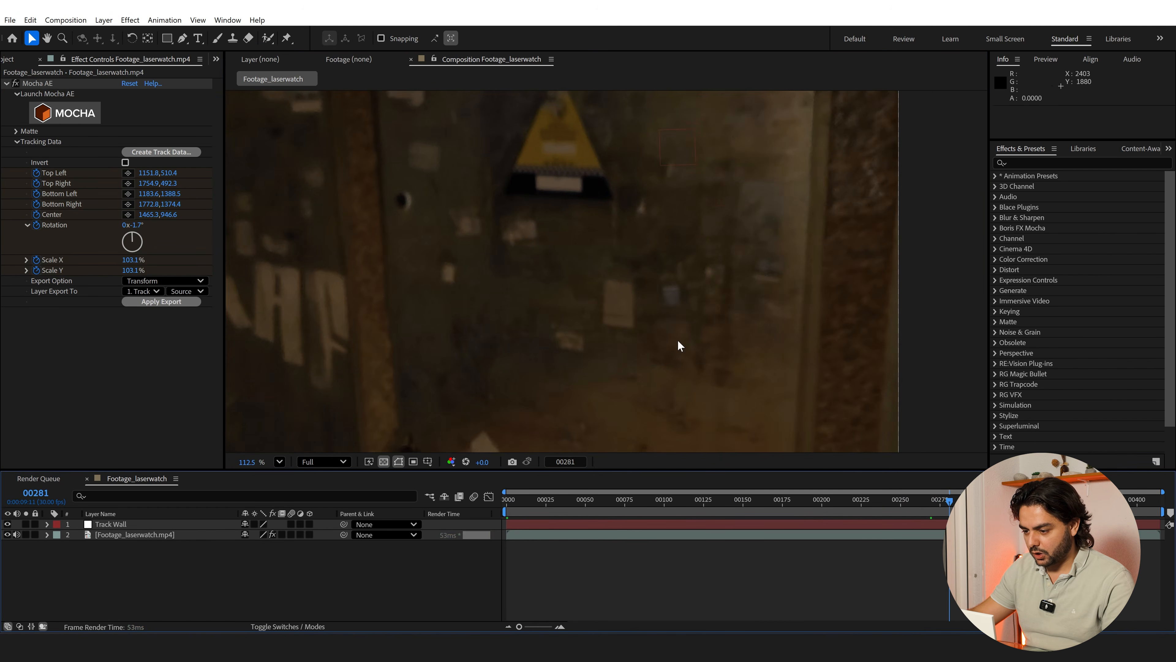
pyautogui.scroll(-3, 607, 339)
pyautogui.rightClick(273, 580)
pyautogui.moveTo(324, 434)
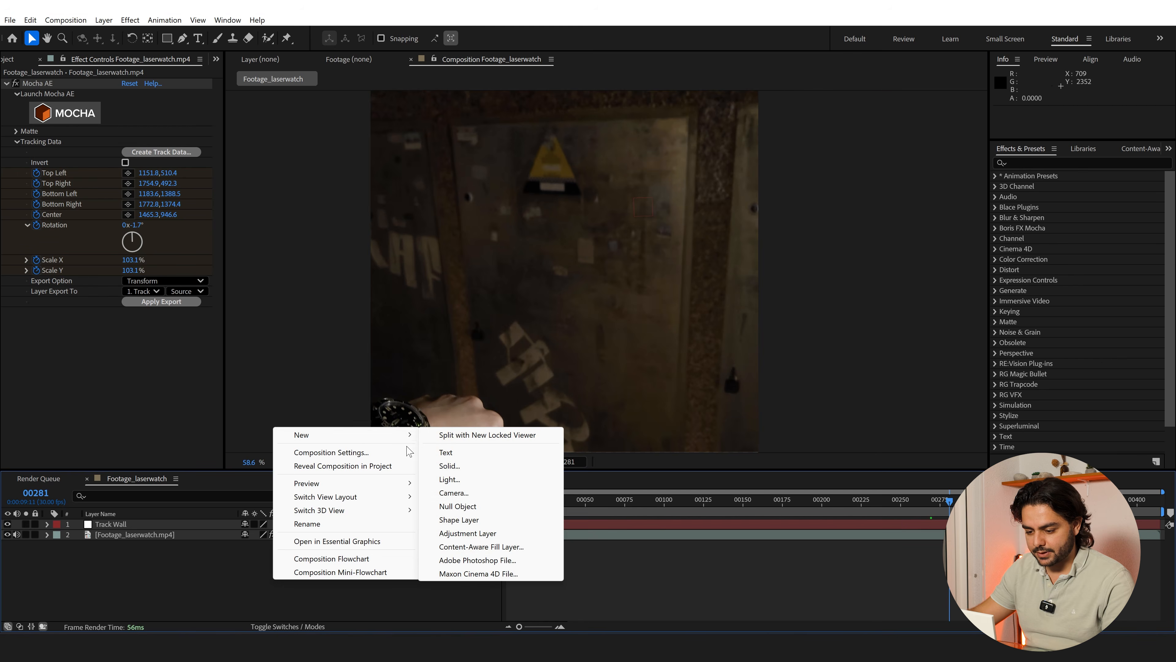
pyautogui.click(198, 38)
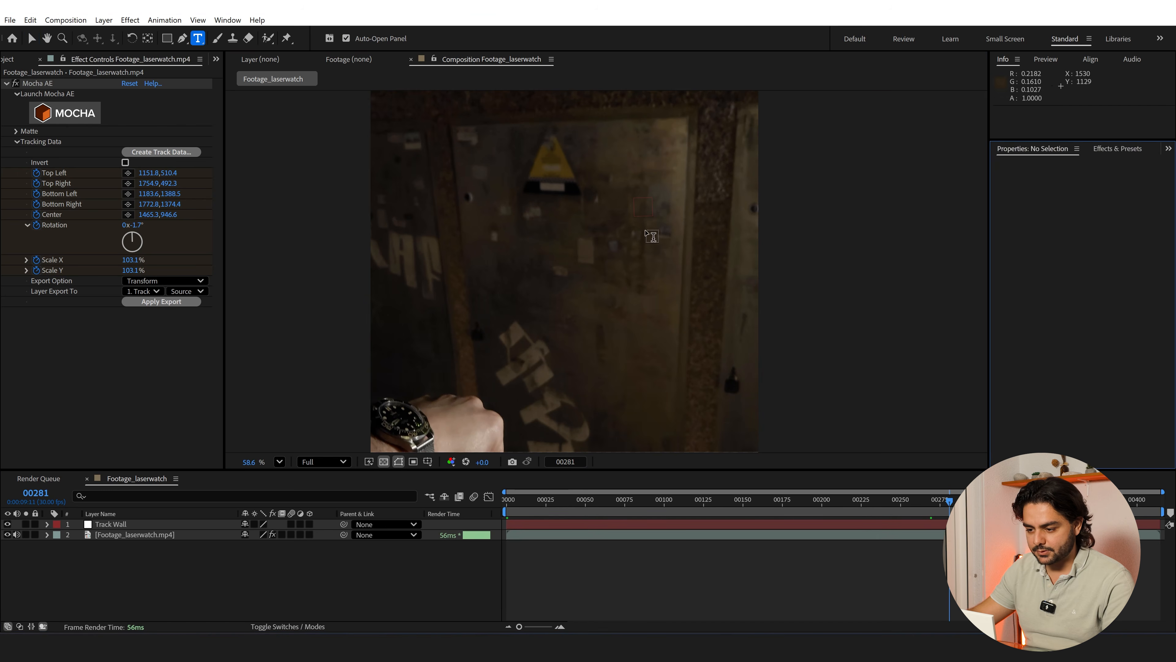
pyautogui.click(626, 231)
pyautogui.write('TEST')
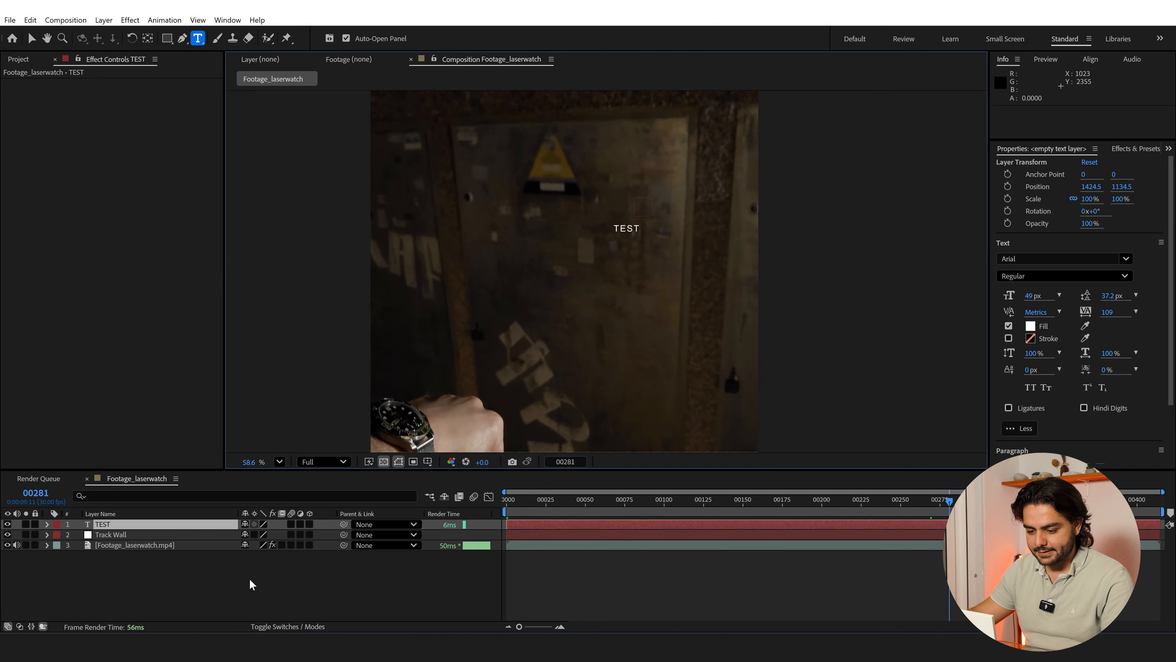
pyautogui.click(262, 573)
pyautogui.moveTo(343, 525); pyautogui.dragTo(148, 535)
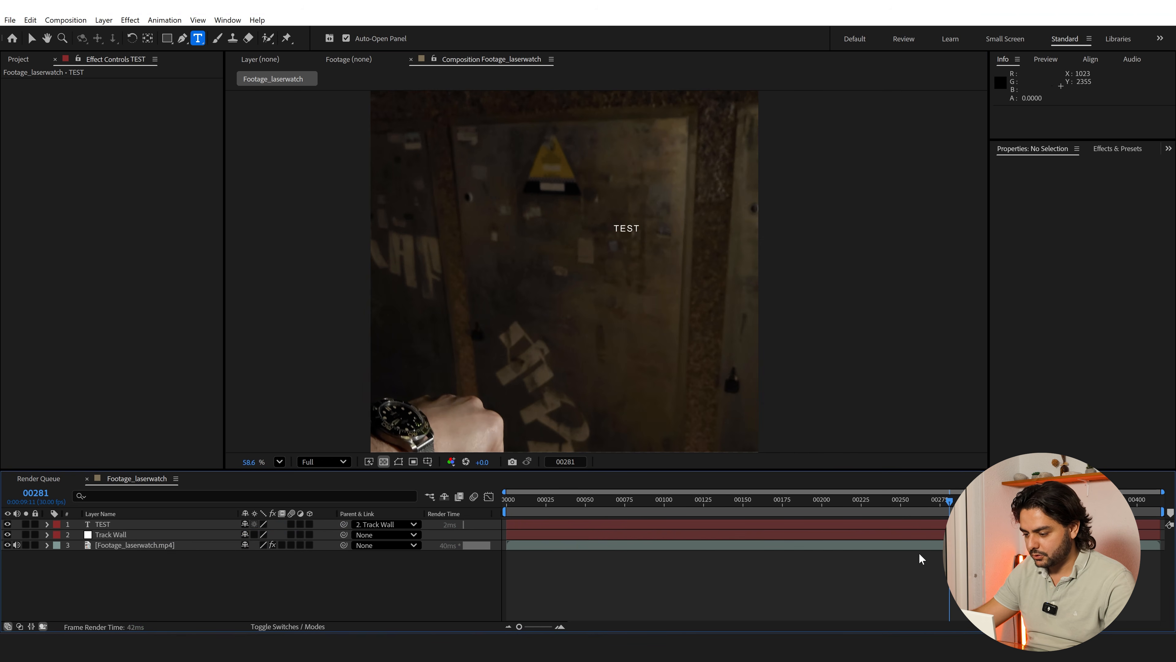
# Preview how the TEST text follows the wall, and delete that text layer
pyautogui.press('space')
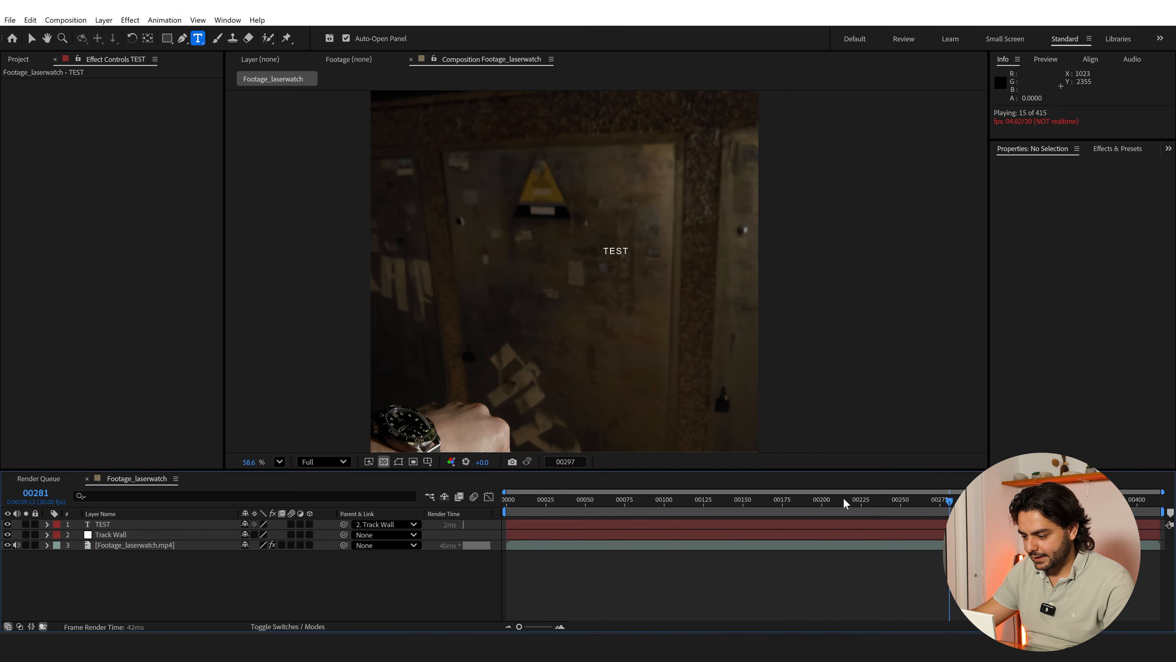
pyautogui.press('space')
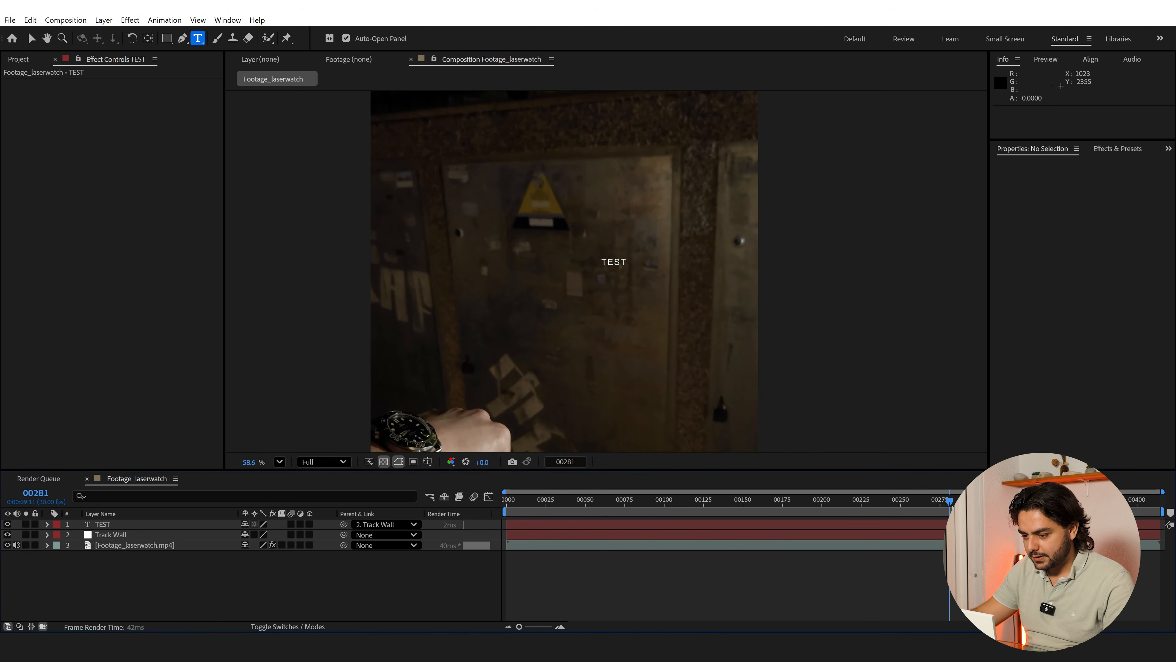
pyautogui.moveTo(953, 507); pyautogui.dragTo(960, 507)
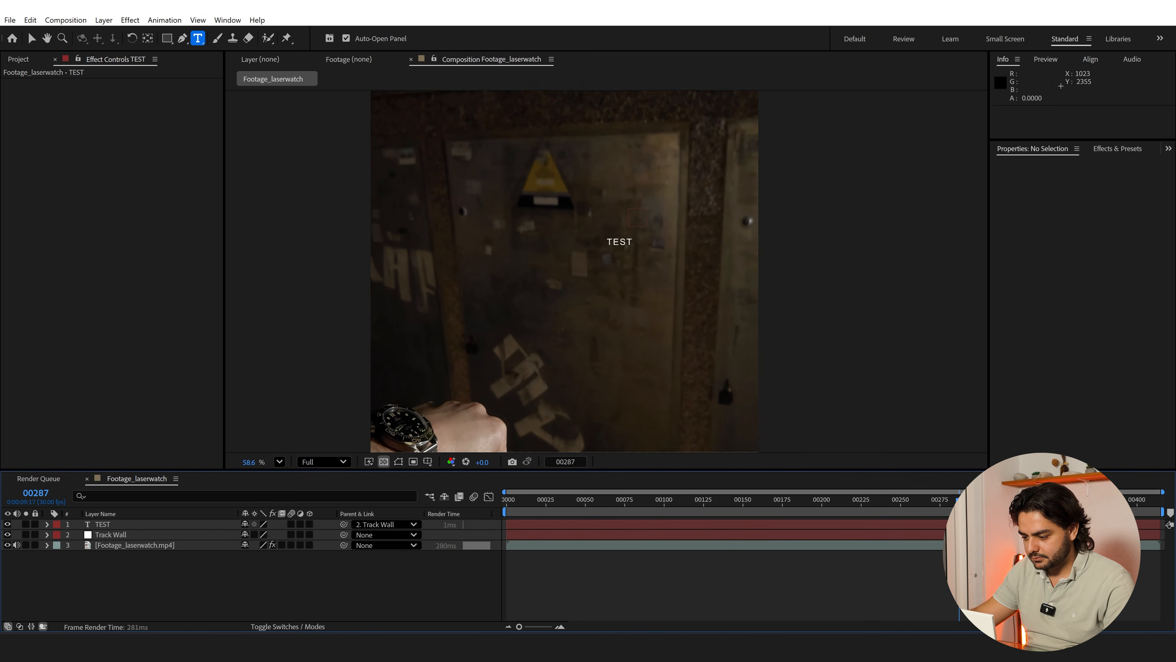
pyautogui.click(111, 523)
pyautogui.press('Delete')
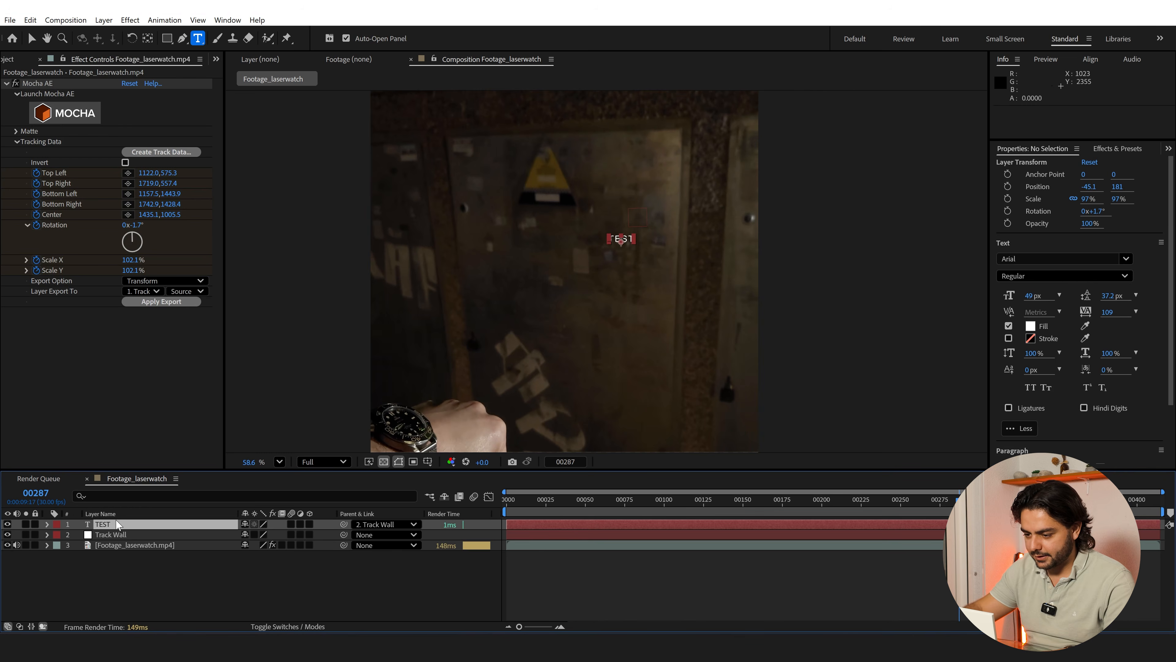
# Add a null object to the composition and name it Start
pyautogui.rightClick(128, 558)
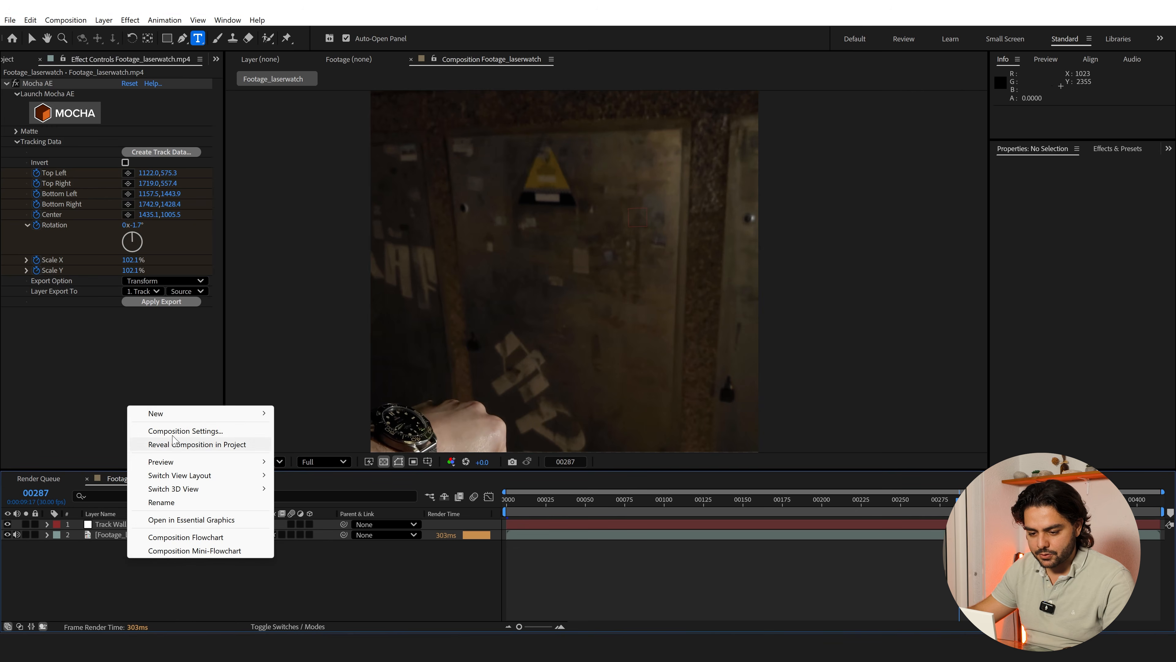
pyautogui.moveTo(169, 413)
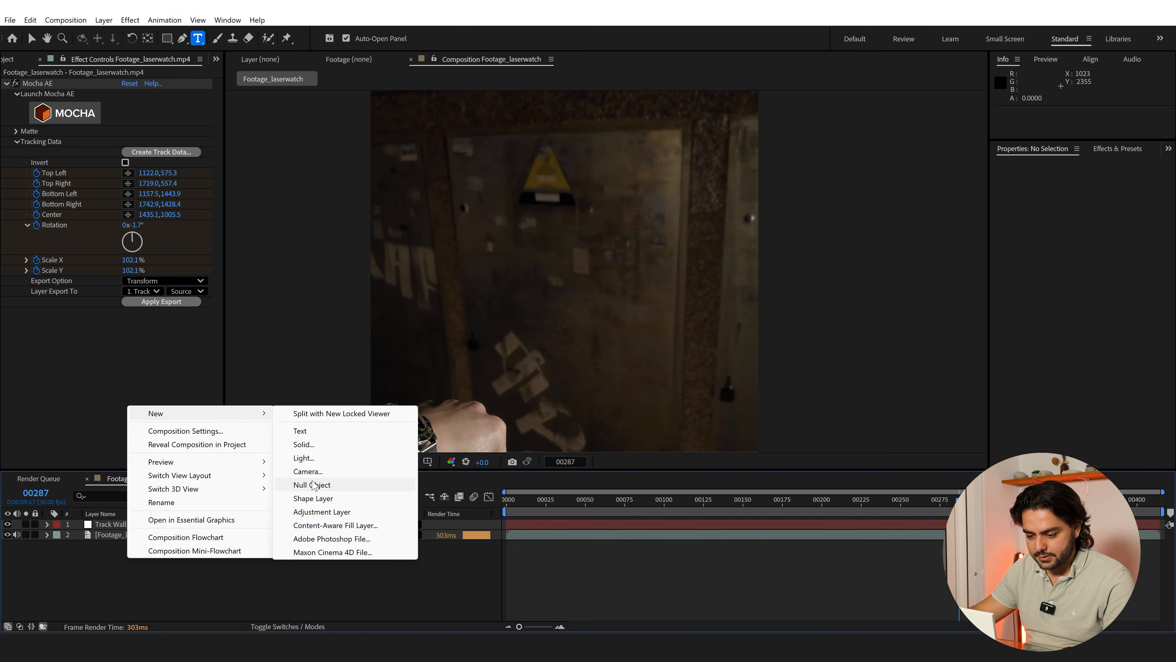
pyautogui.click(312, 484)
pyautogui.press('Return')
pyautogui.write('Start')
pyautogui.press('Return')
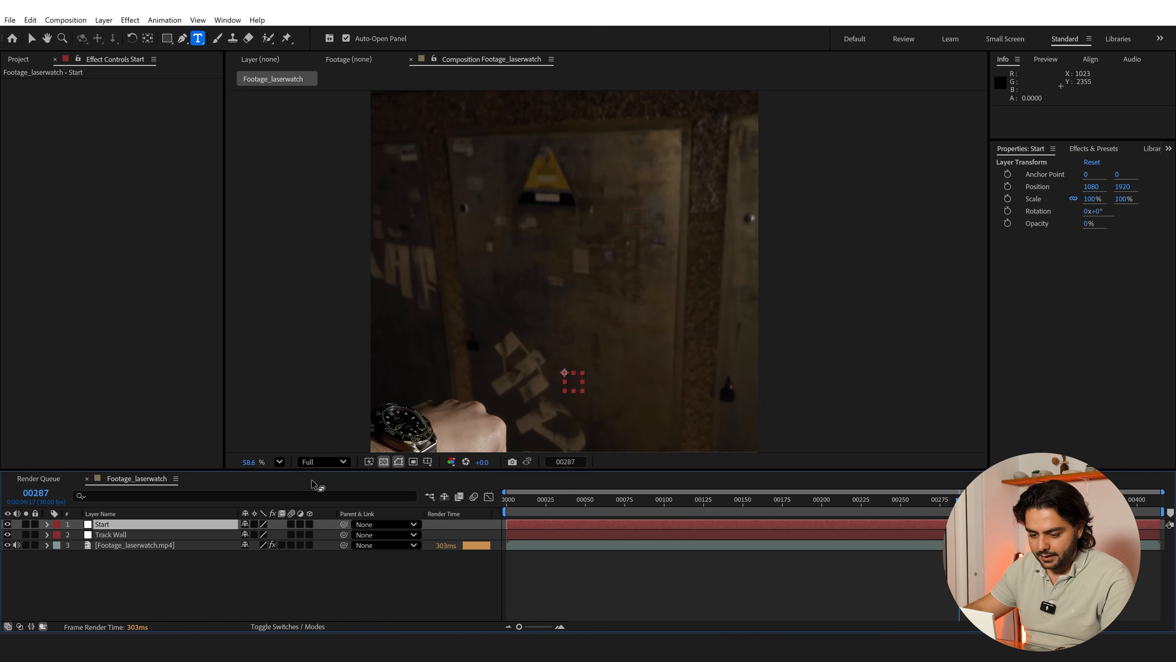
# Add a second null object and name it End
pyautogui.rightClick(270, 587)
pyautogui.moveTo(304, 443)
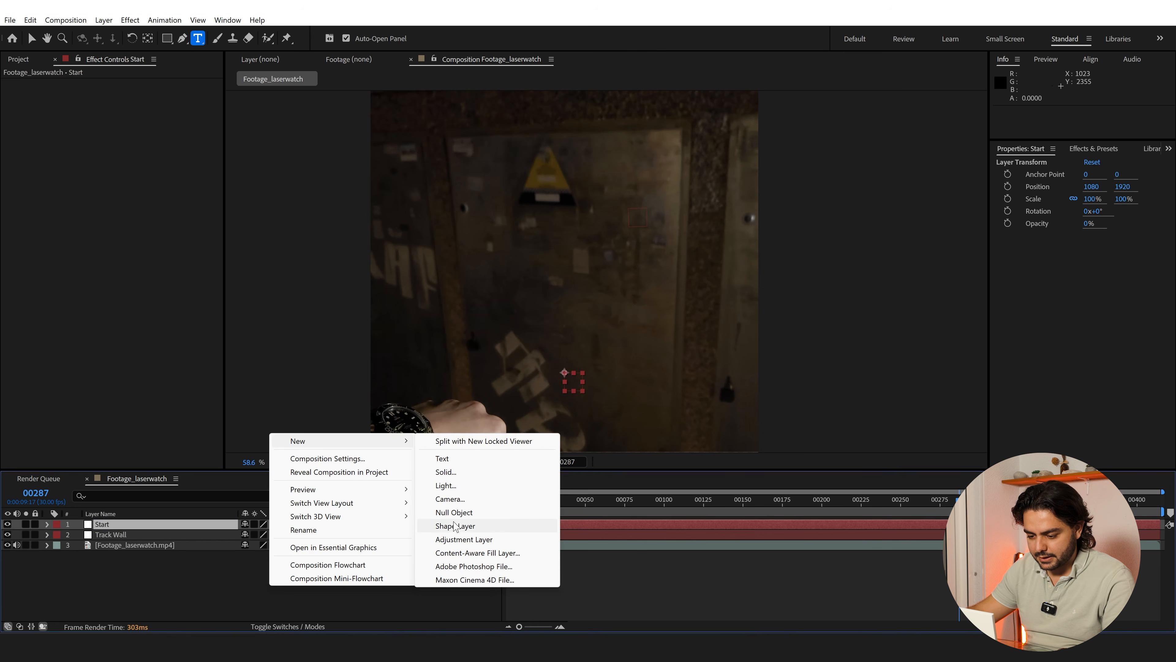
pyautogui.click(453, 512)
pyautogui.press('Return')
pyautogui.write('E')
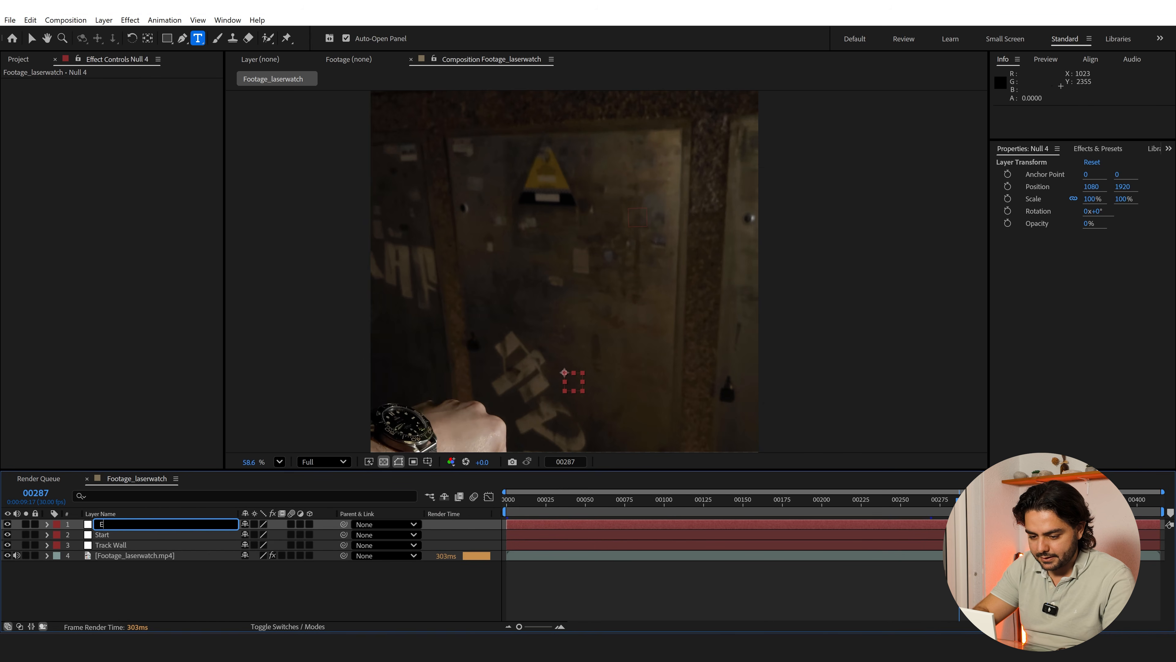
pyautogui.write('nd')
pyautogui.press('Return')
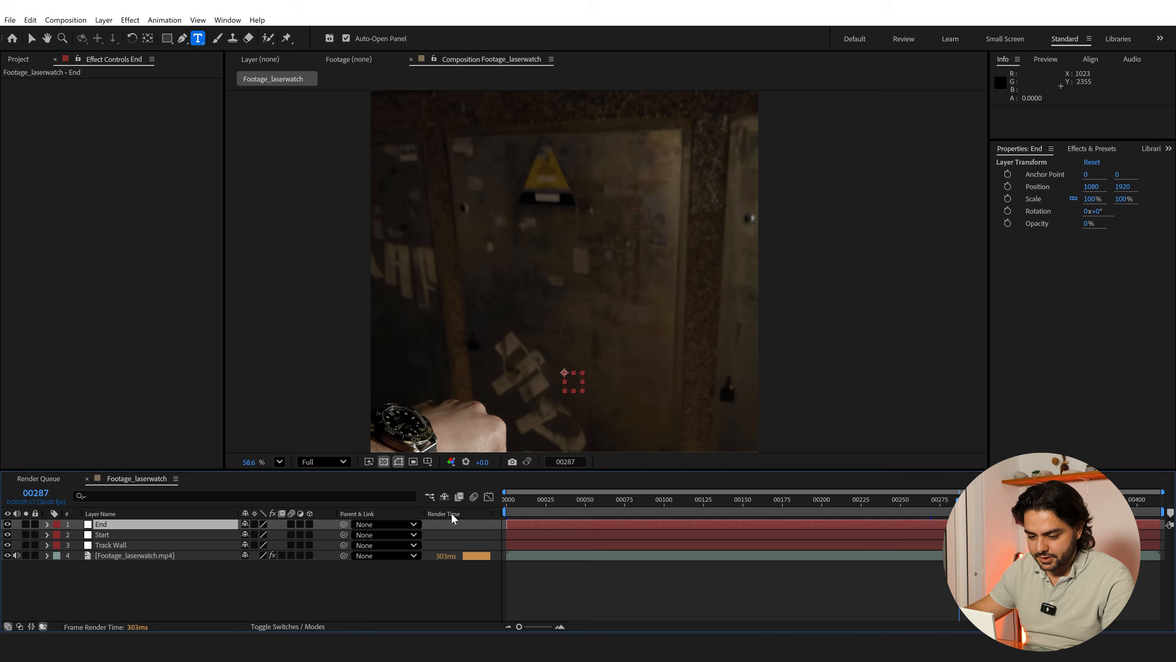
# Move the Start null beside the watch on the wrist, to about 312, 2145
pyautogui.click(126, 535)
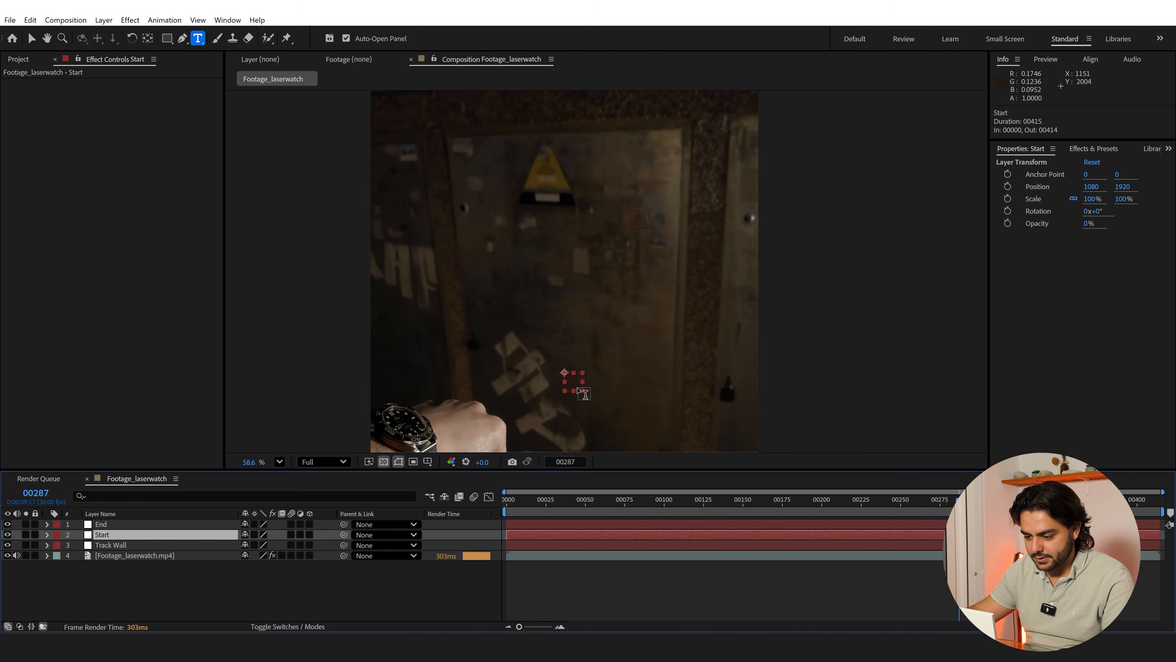
pyautogui.press('v')
pyautogui.moveTo(577, 388); pyautogui.dragTo(438, 425)
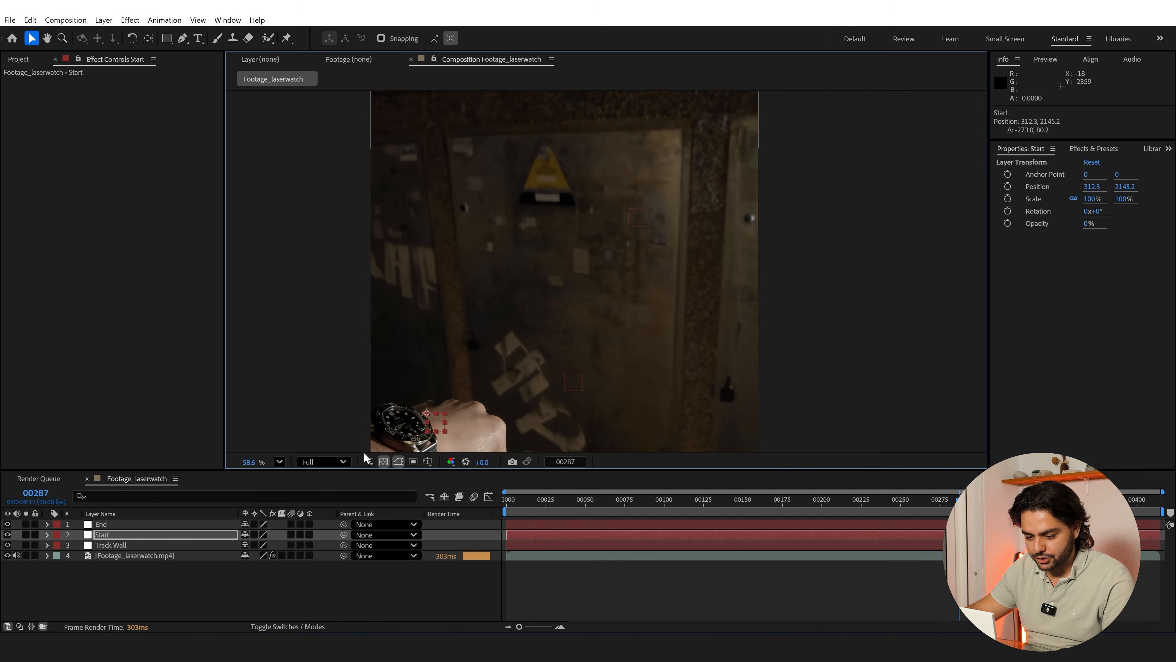
# Move the End null onto the wall to the right of the yellow warning sign, to about 1385, 948
pyautogui.click(102, 525)
pyautogui.moveTo(572, 392); pyautogui.dragTo(628, 242)
pyautogui.moveTo(509, 351); pyautogui.dragTo(533, 298)
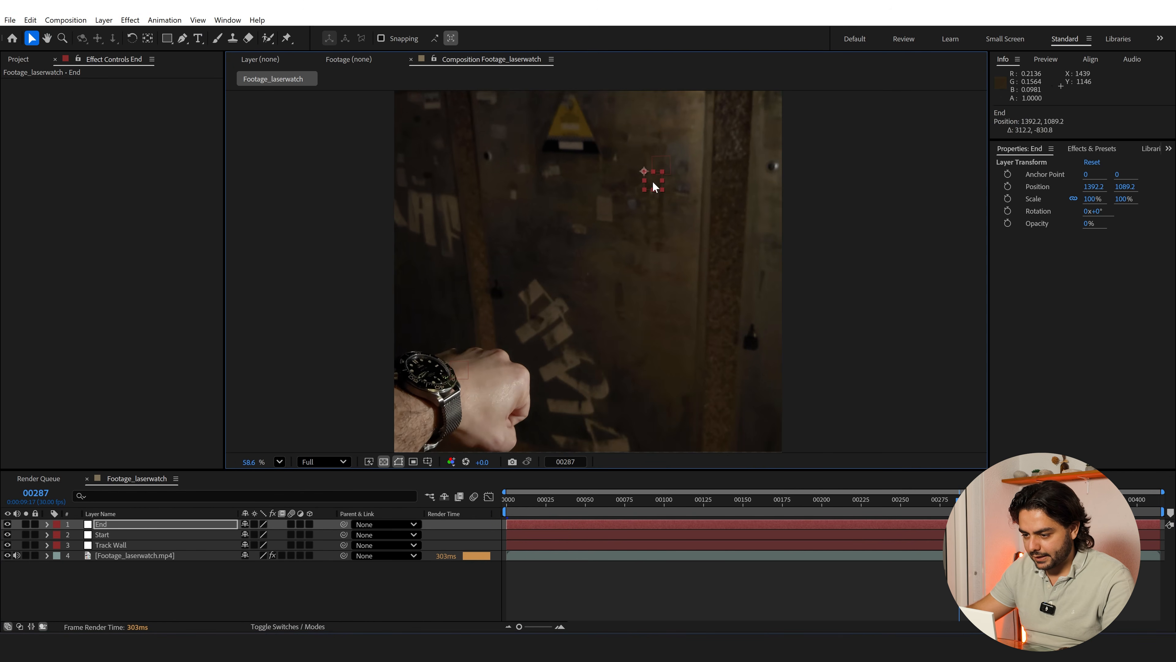
pyautogui.moveTo(655, 188); pyautogui.dragTo(629, 139)
pyautogui.moveTo(691, 175); pyautogui.dragTo(651, 173)
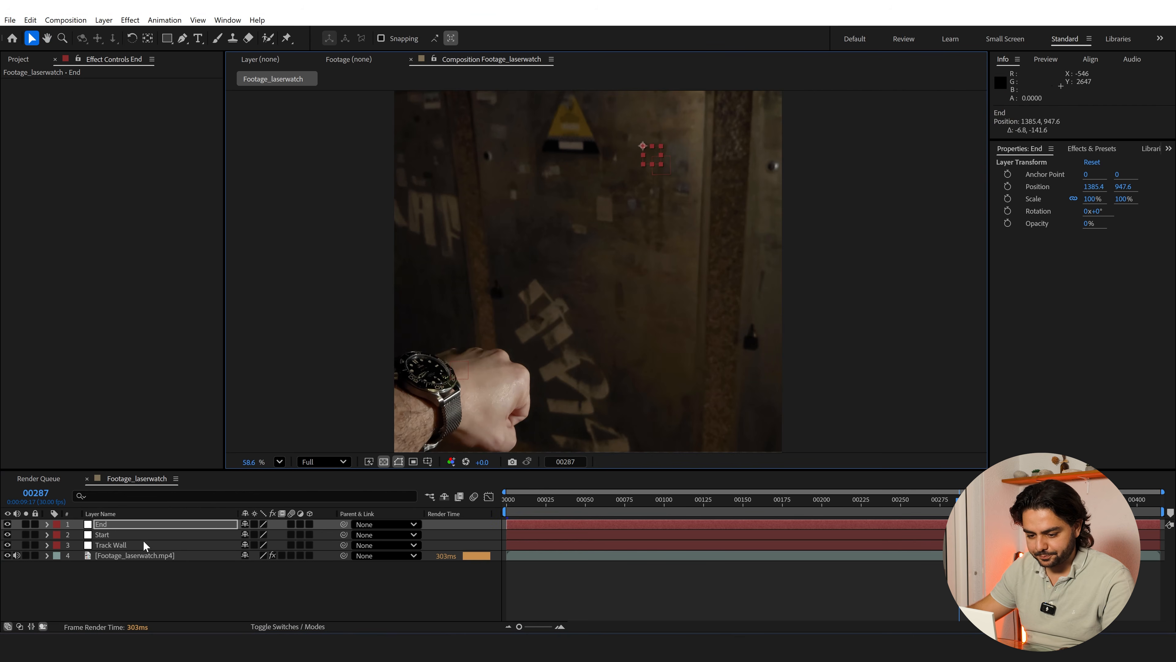
# Trim the end of the composition to frame 412, where the watch is still sharp
pyautogui.click(125, 556)
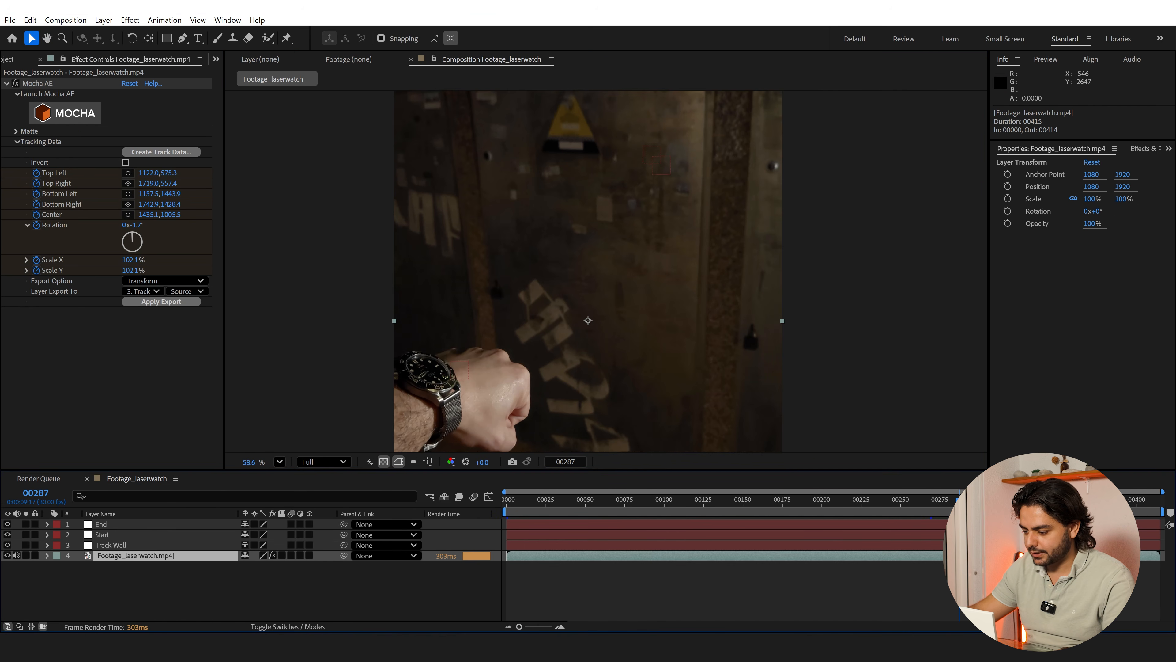
pyautogui.press('End')
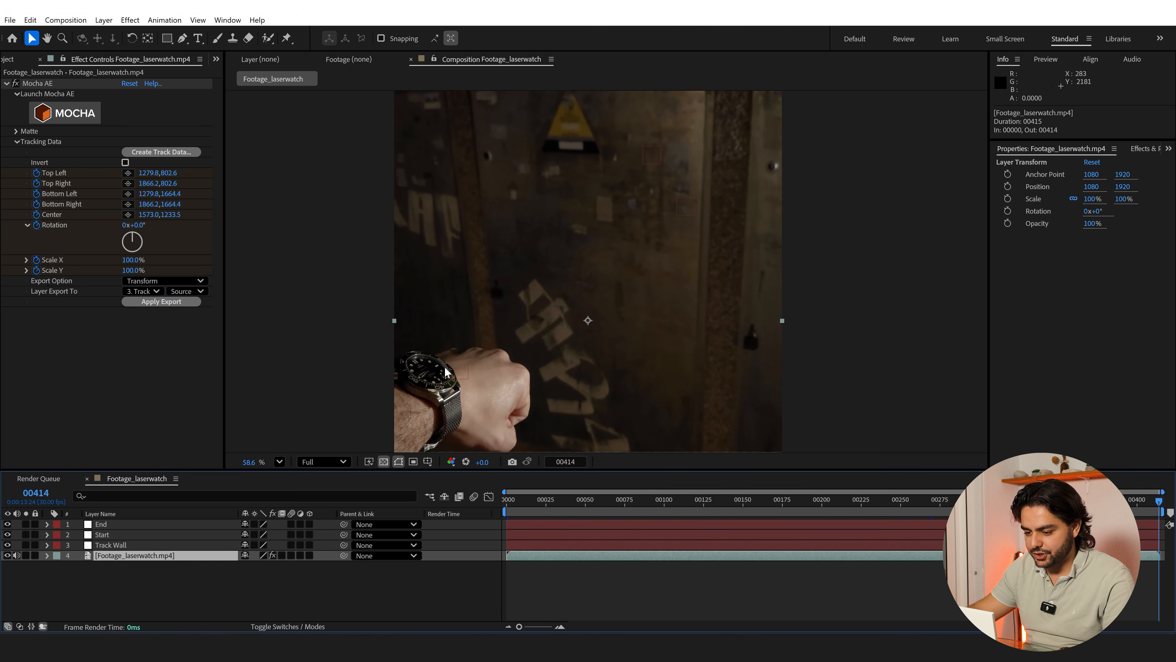
pyautogui.scroll(-4, 510, 283)
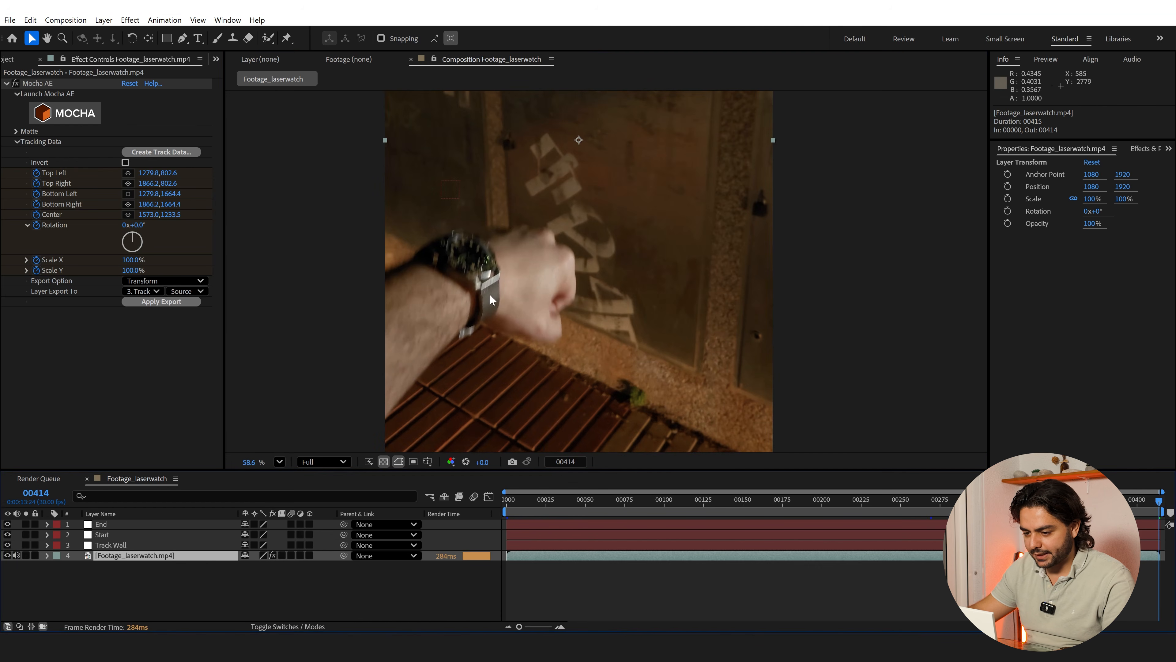
pyautogui.scroll(3, 462, 265)
pyautogui.scroll(2, 353, 247)
pyautogui.moveTo(260, 233); pyautogui.dragTo(573, 283)
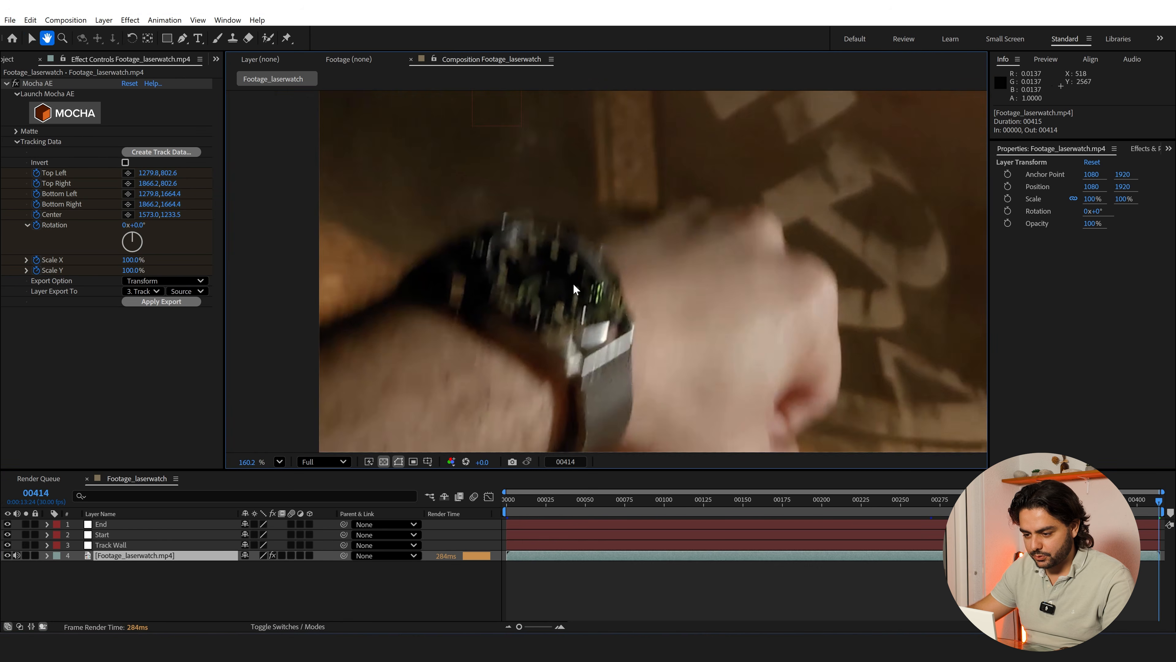
pyautogui.scroll(1, 570, 285)
pyautogui.press('pageup')
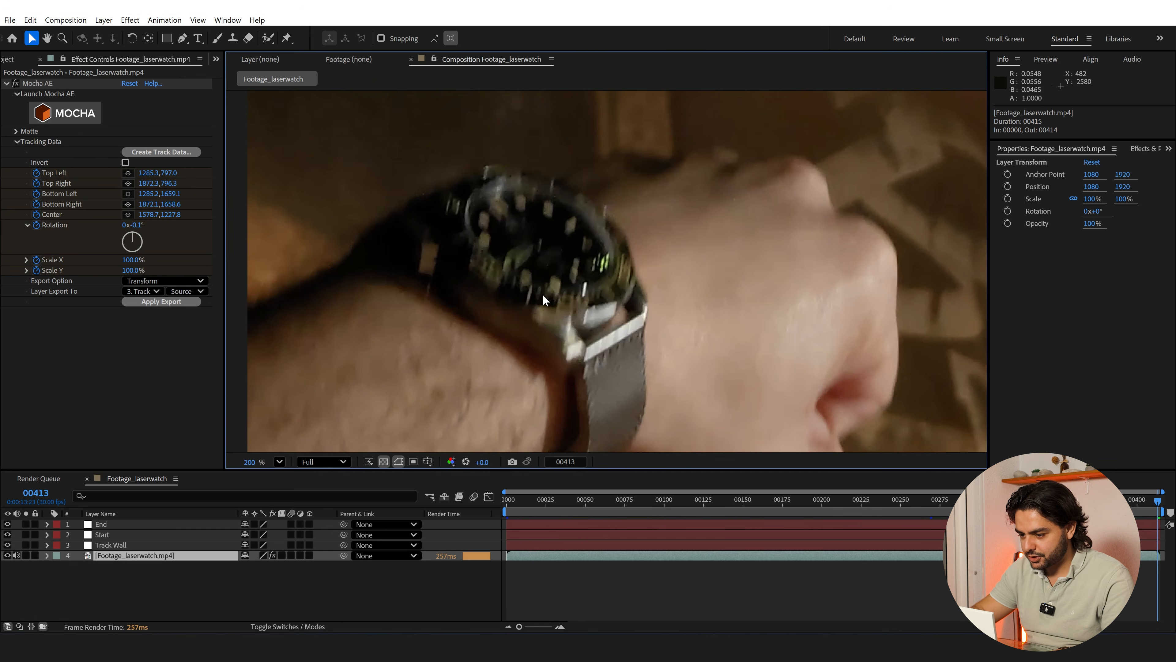
pyautogui.press('pageup')
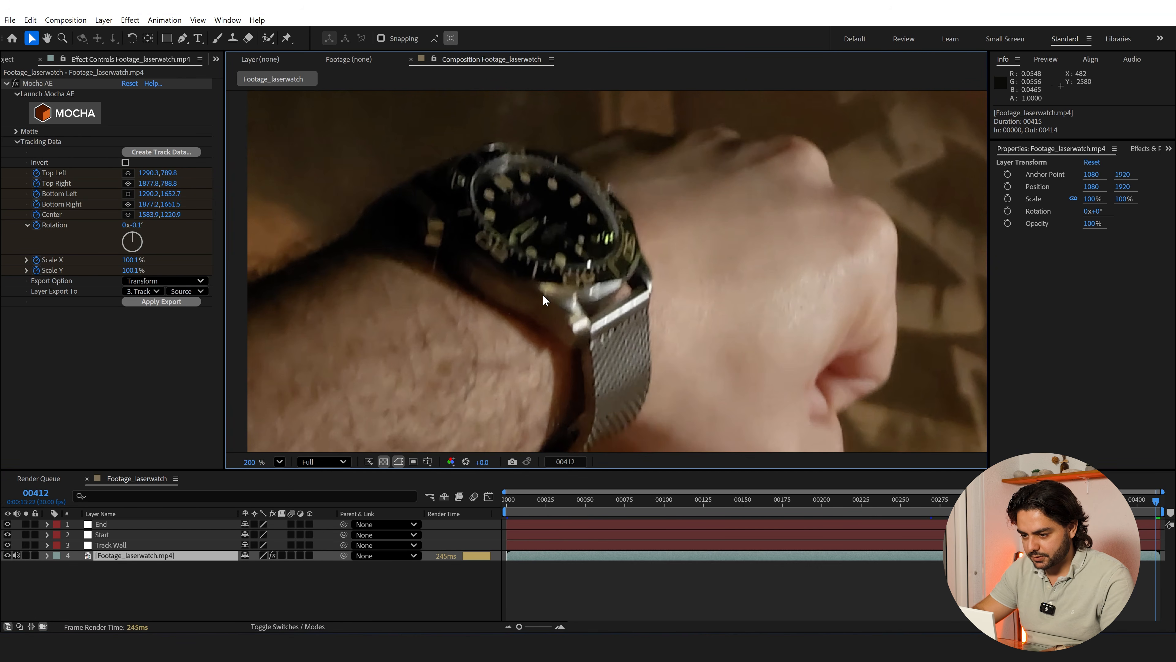
pyautogui.press('n')
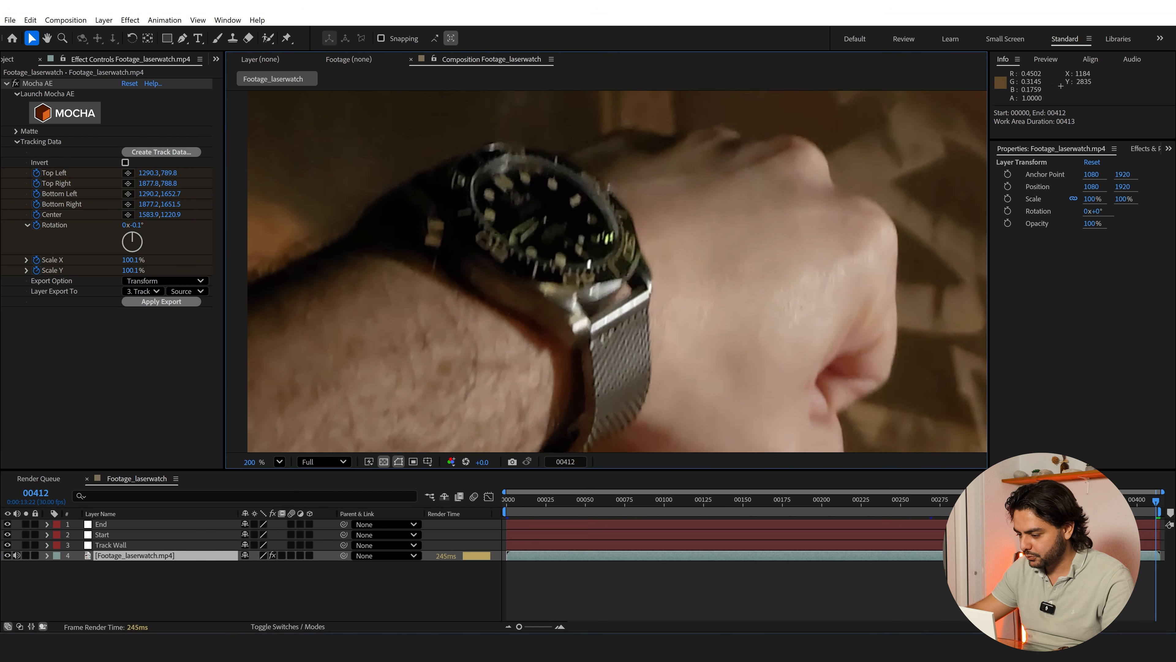
pyautogui.hotkey('ctrl', 'z')
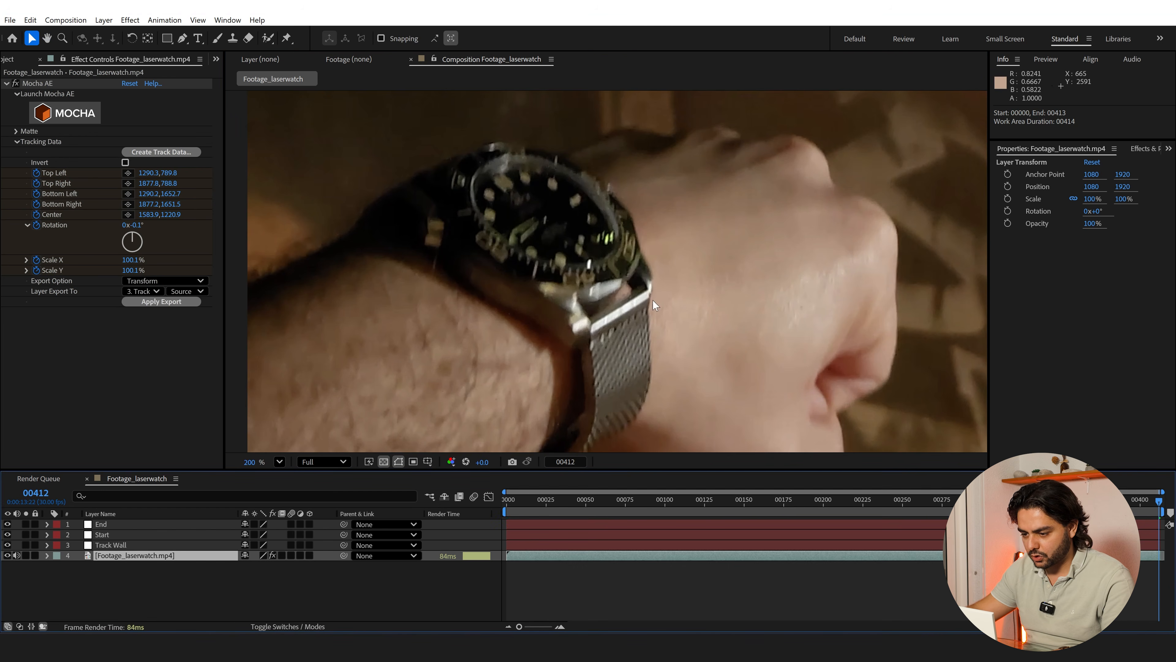
# Display the Tracker and start a Track Motion on the laser watch footage layer
pyautogui.scroll(-1, 579, 242)
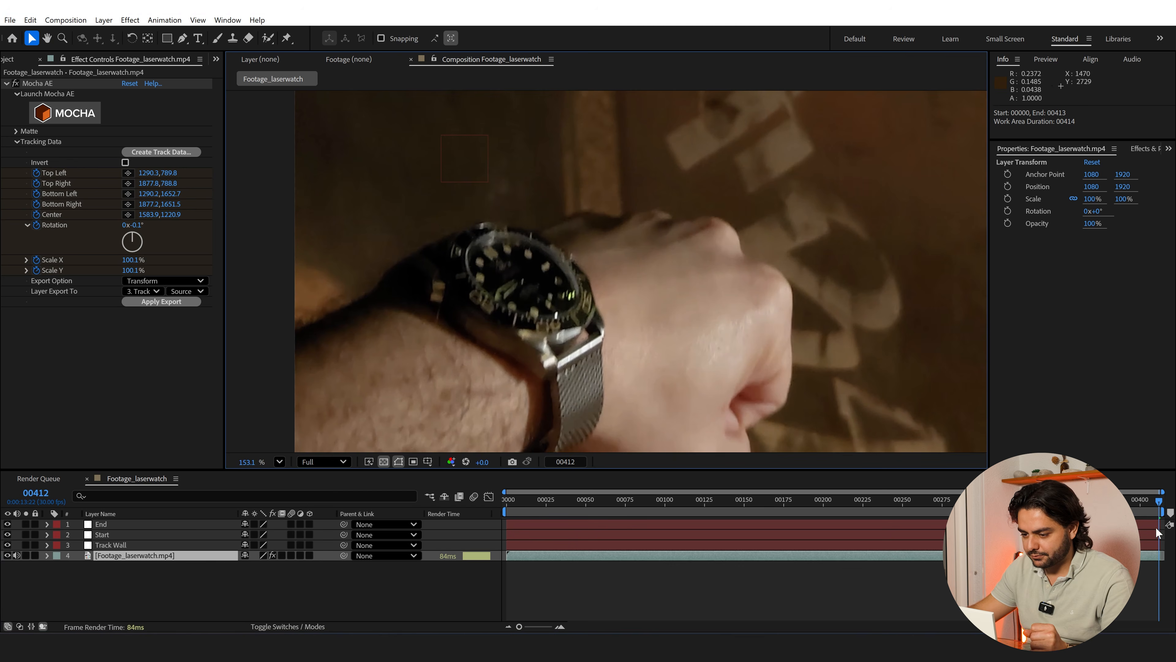
pyautogui.click(1168, 150)
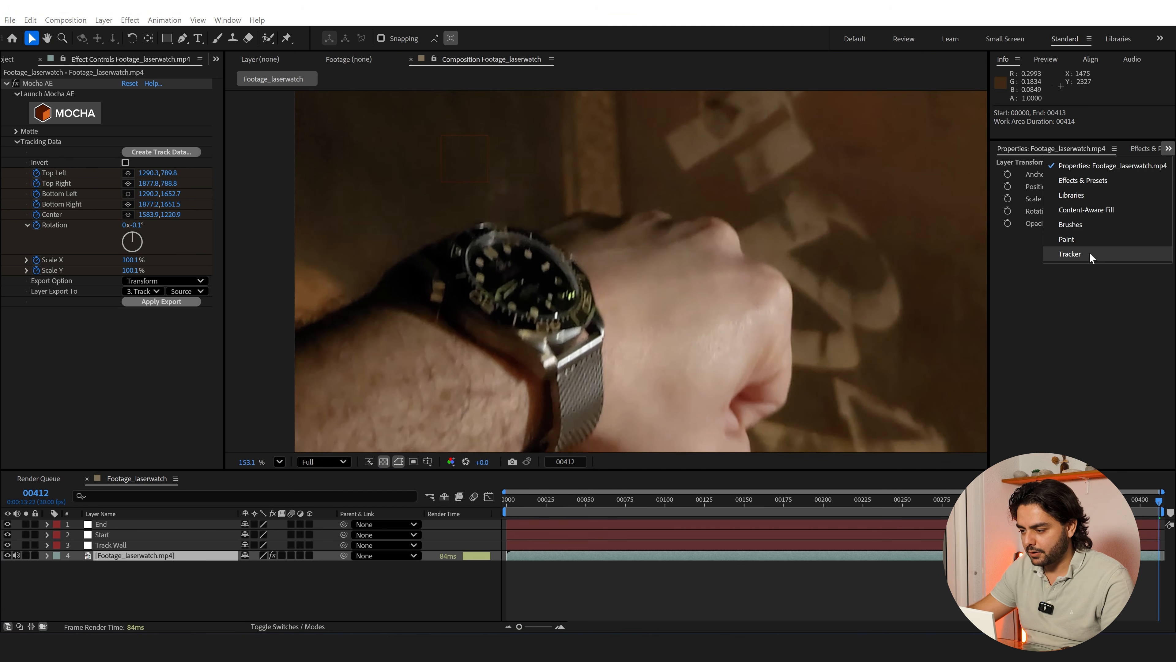
pyautogui.click(1070, 254)
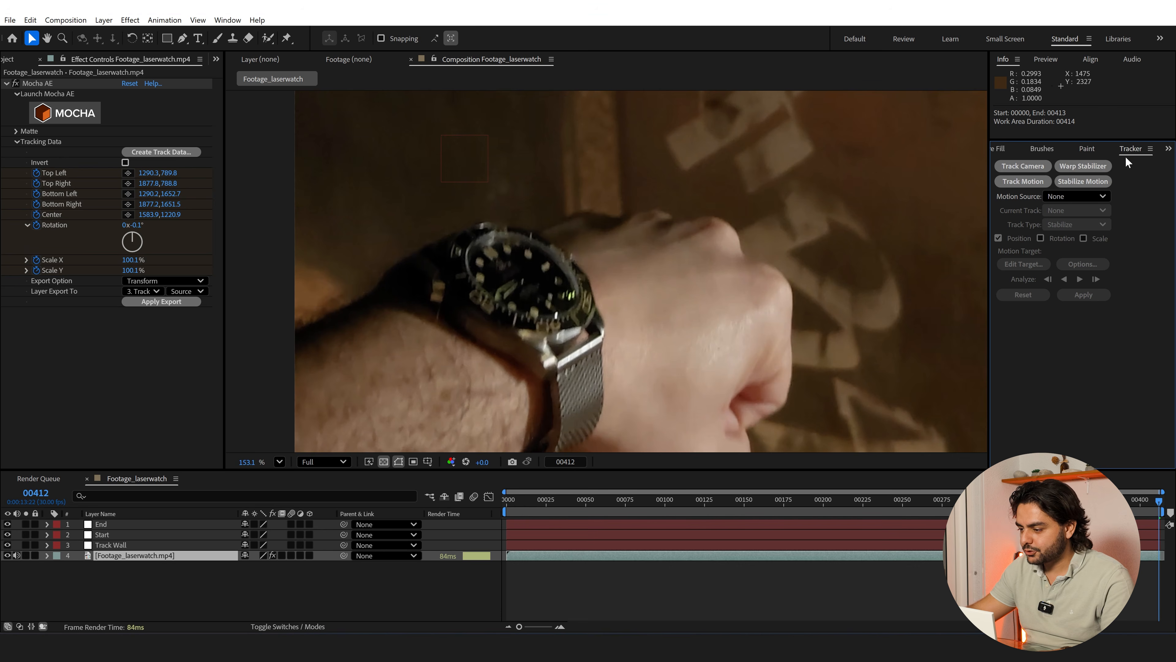
pyautogui.click(227, 20)
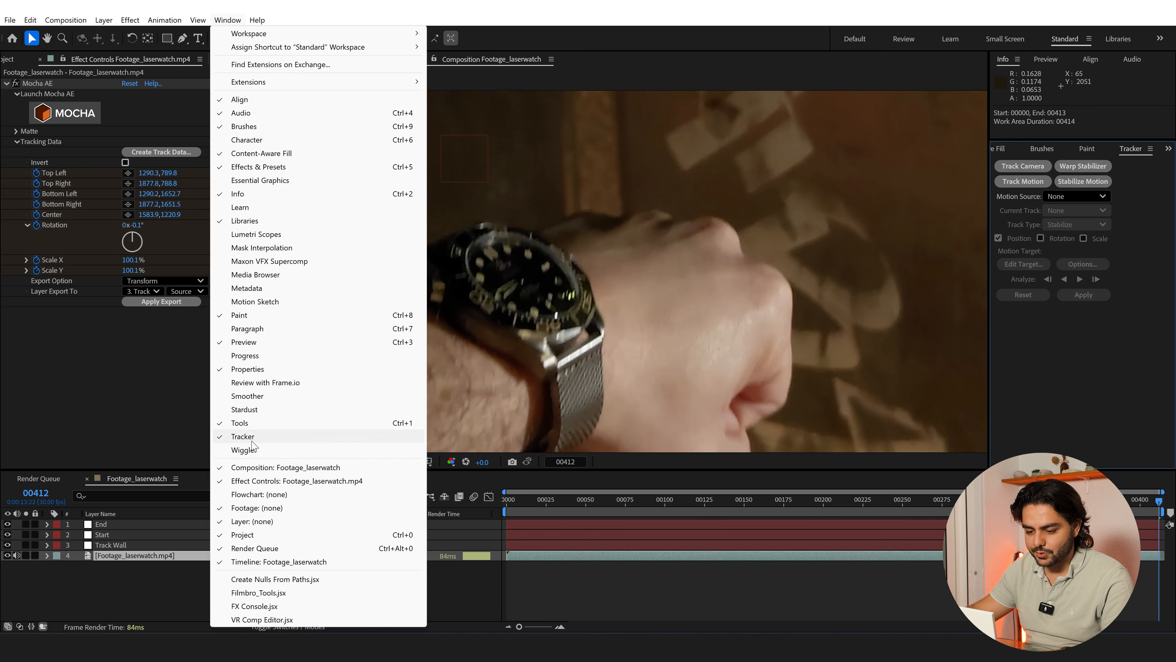
pyautogui.click(1138, 401)
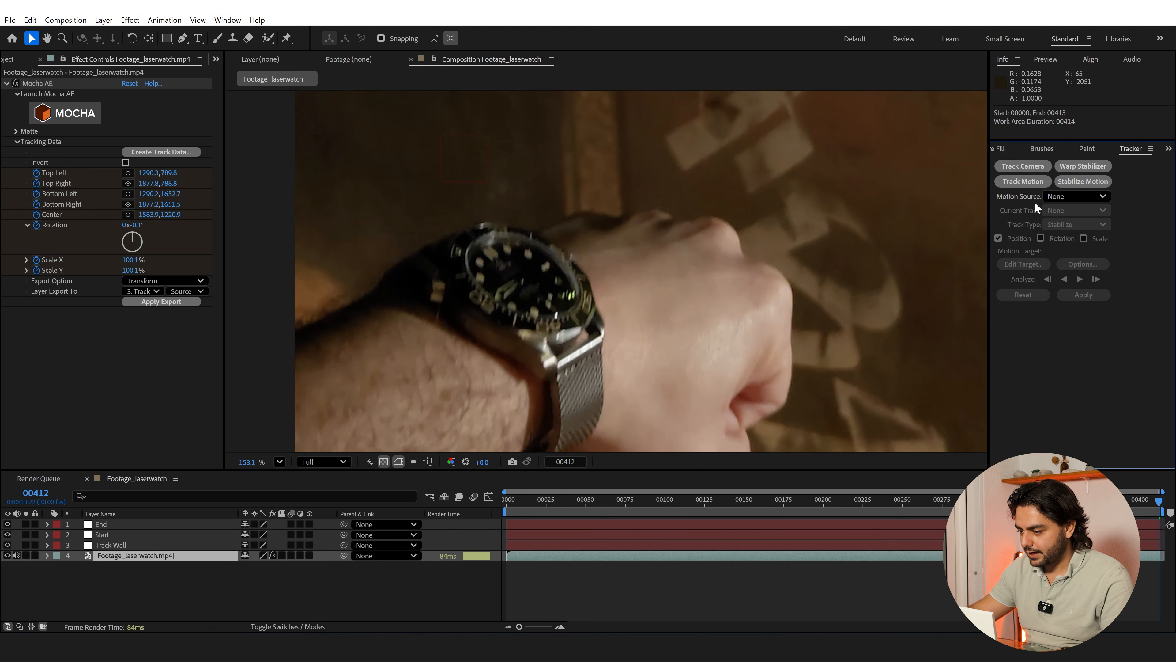
pyautogui.click(1021, 185)
# Place Track Point 1 on a light hour marker of the watch dial and enlarge its search region across the nearby markers
pyautogui.scroll(1, 606, 246)
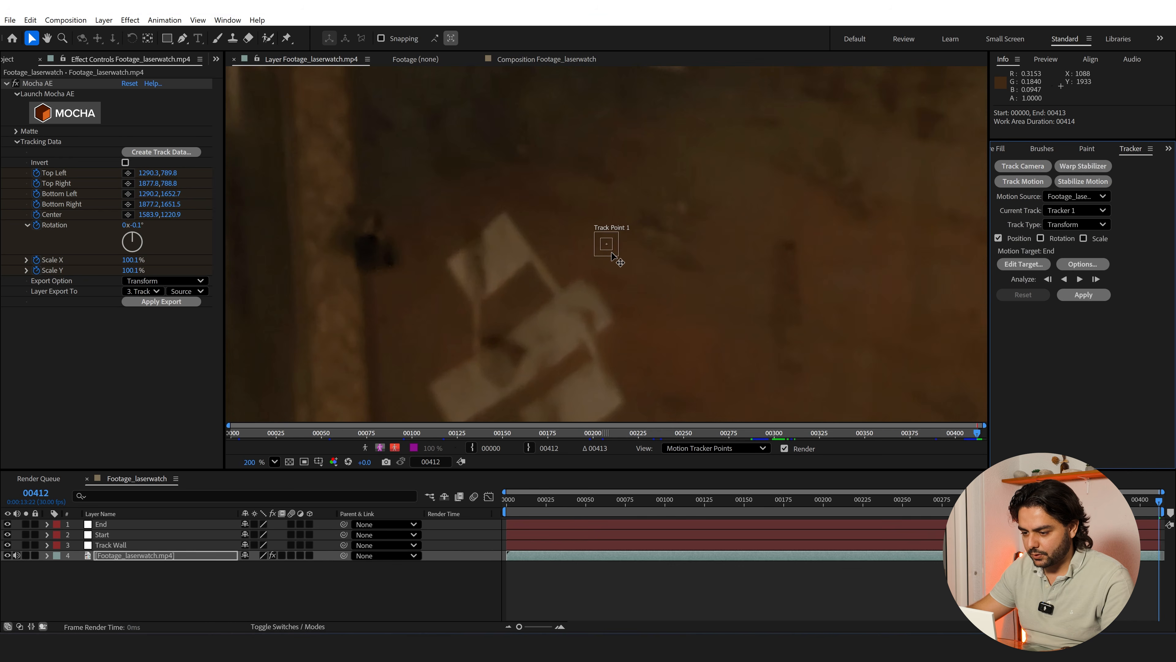
pyautogui.moveTo(617, 256); pyautogui.dragTo(731, 333)
pyautogui.scroll(-1, 387, 301)
pyautogui.scroll(2, 739, 346)
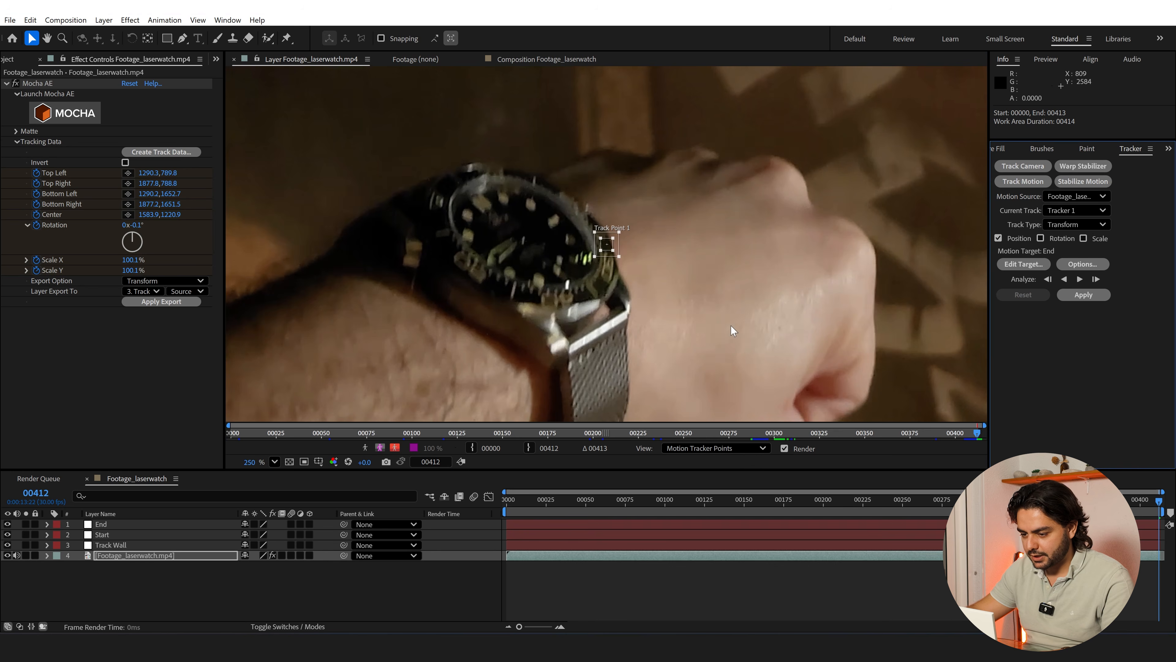
pyautogui.scroll(2, 604, 273)
pyautogui.moveTo(615, 242); pyautogui.dragTo(580, 251)
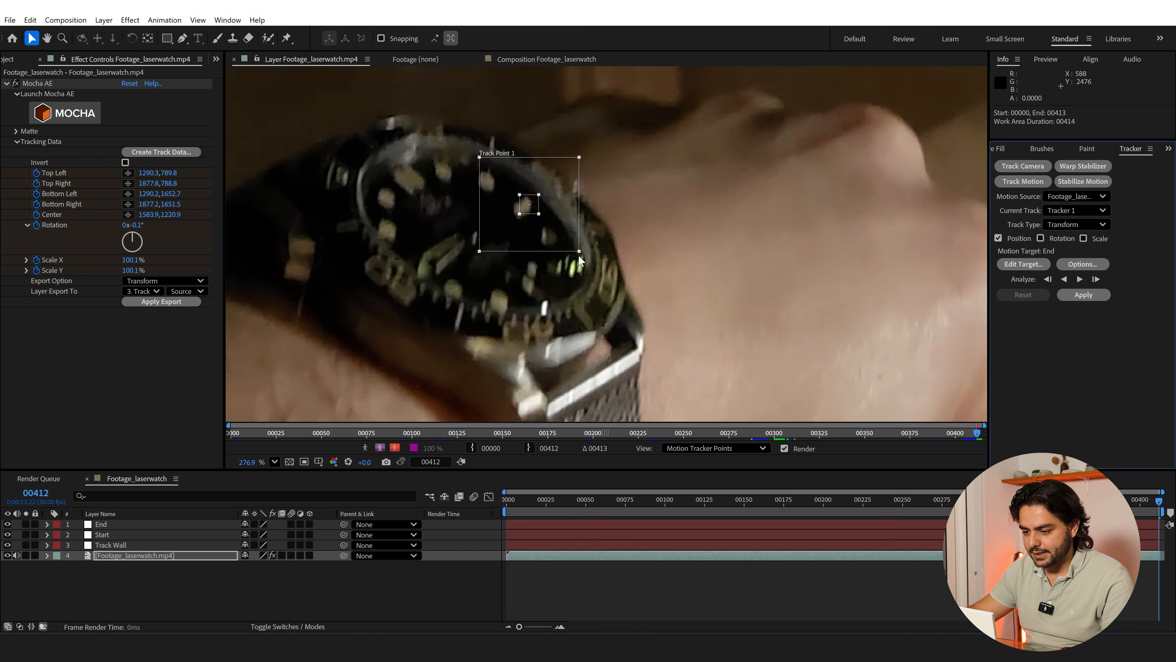
# Analyze the watch track backward, resuming from frame 247 after an interruption, and stop it at about frame 170
pyautogui.scroll(-3, 578, 255)
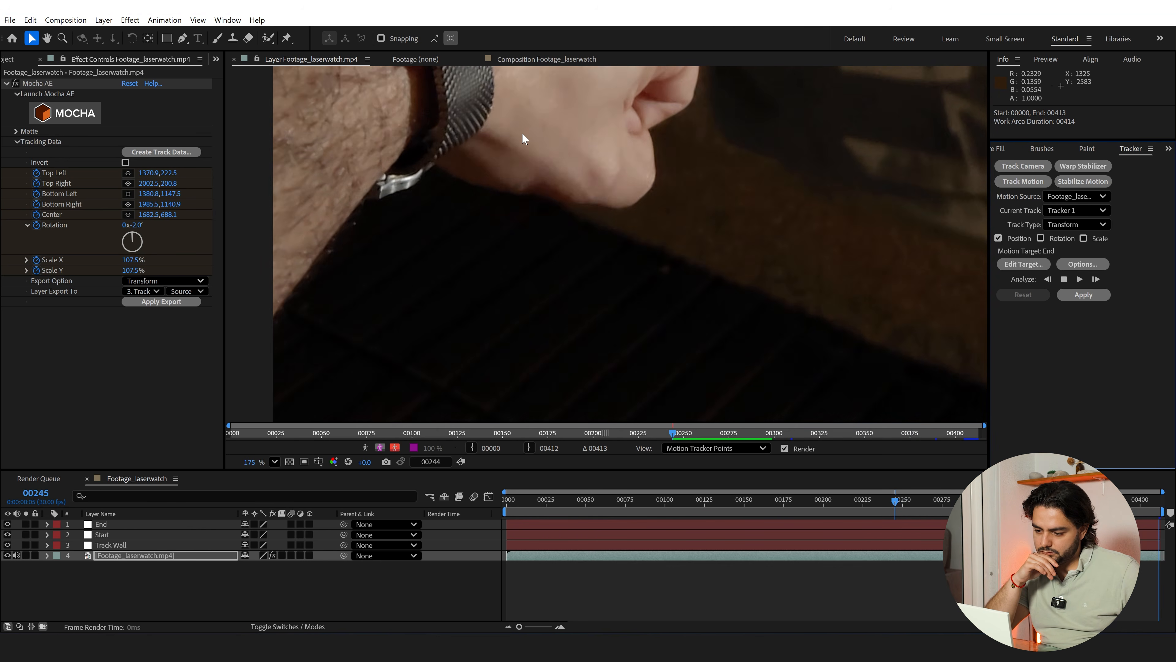
pyautogui.press('Escape')
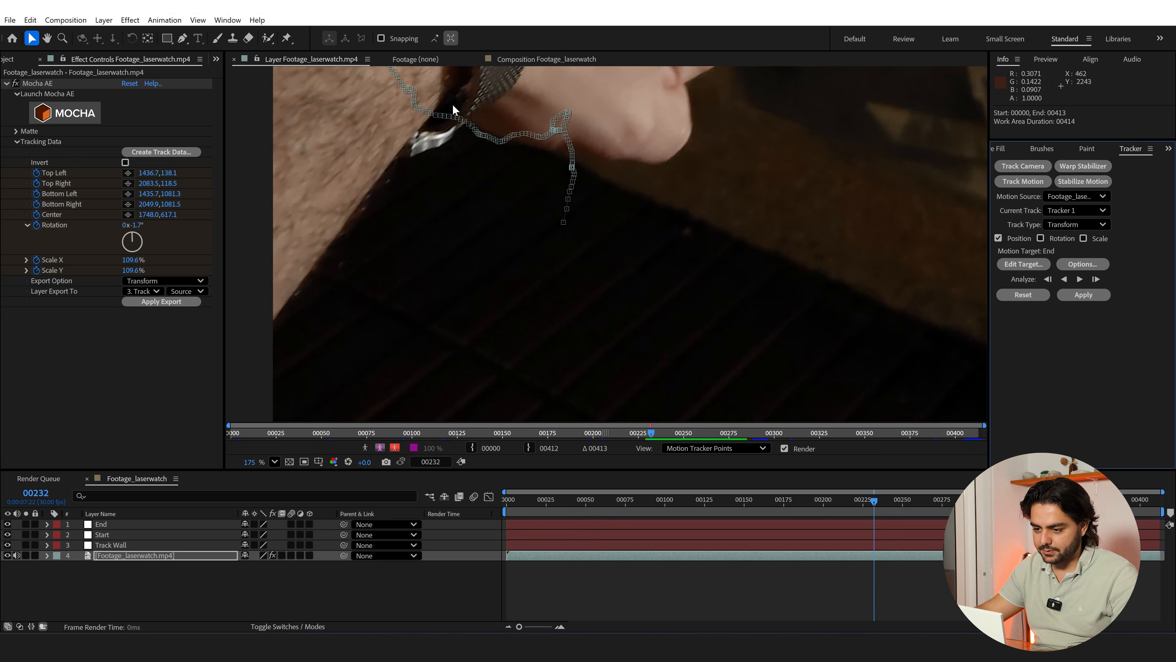
pyautogui.moveTo(448, 212); pyautogui.dragTo(445, 357)
pyautogui.moveTo(468, 172); pyautogui.dragTo(478, 301)
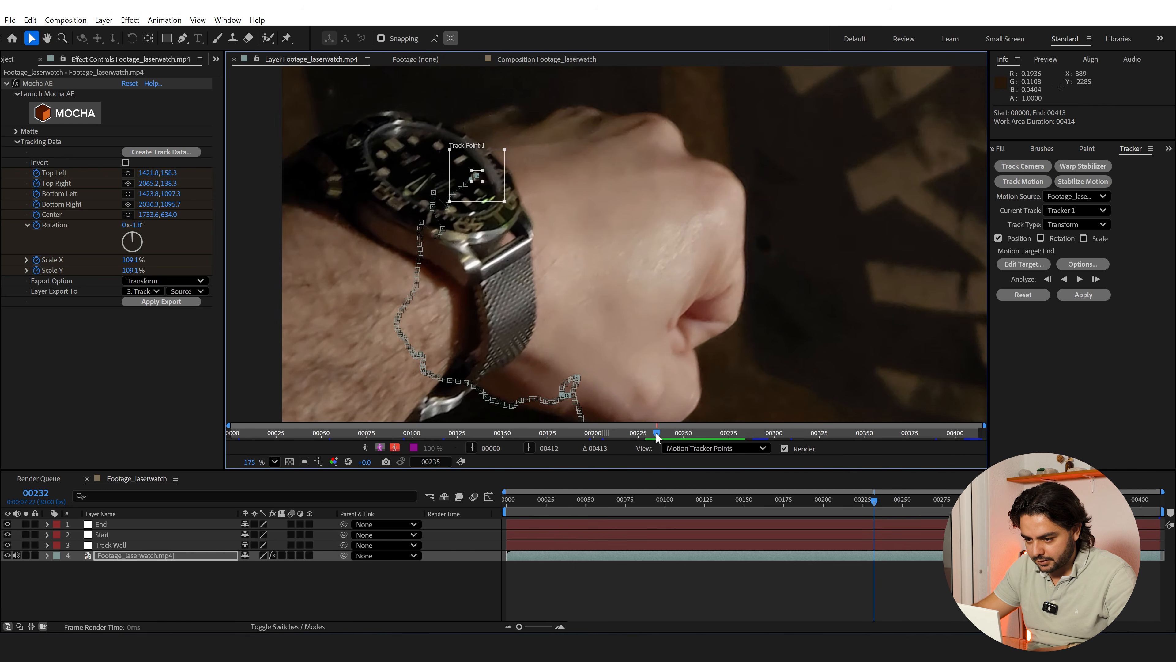
pyautogui.moveTo(657, 436); pyautogui.dragTo(679, 436)
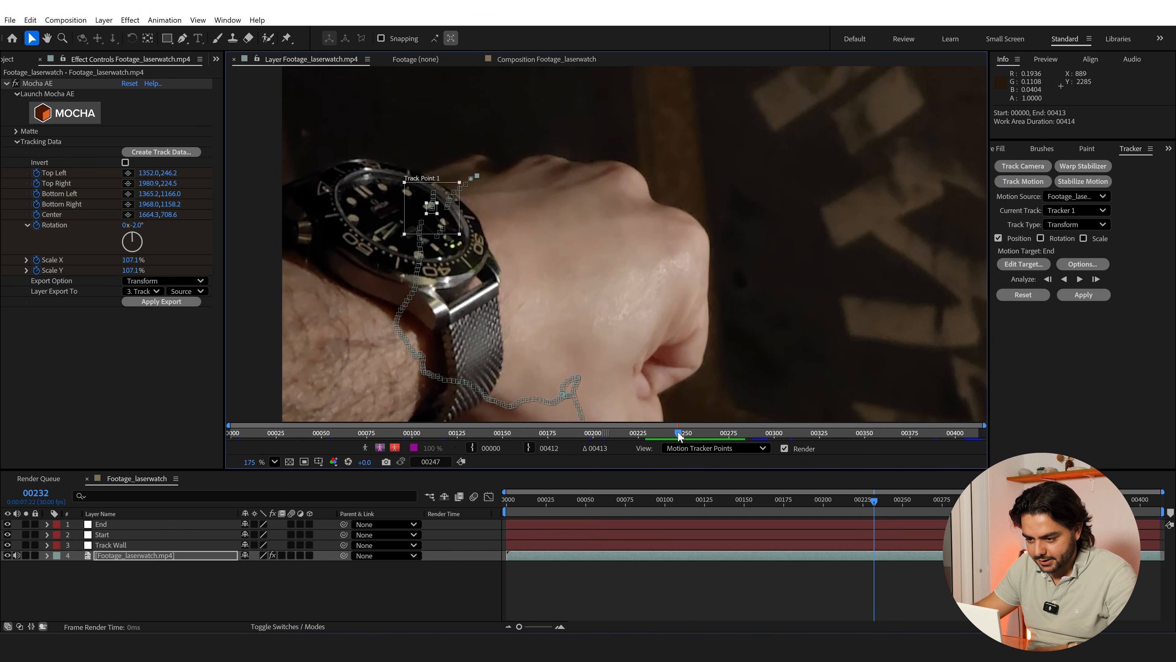
pyautogui.scroll(4, 398, 220)
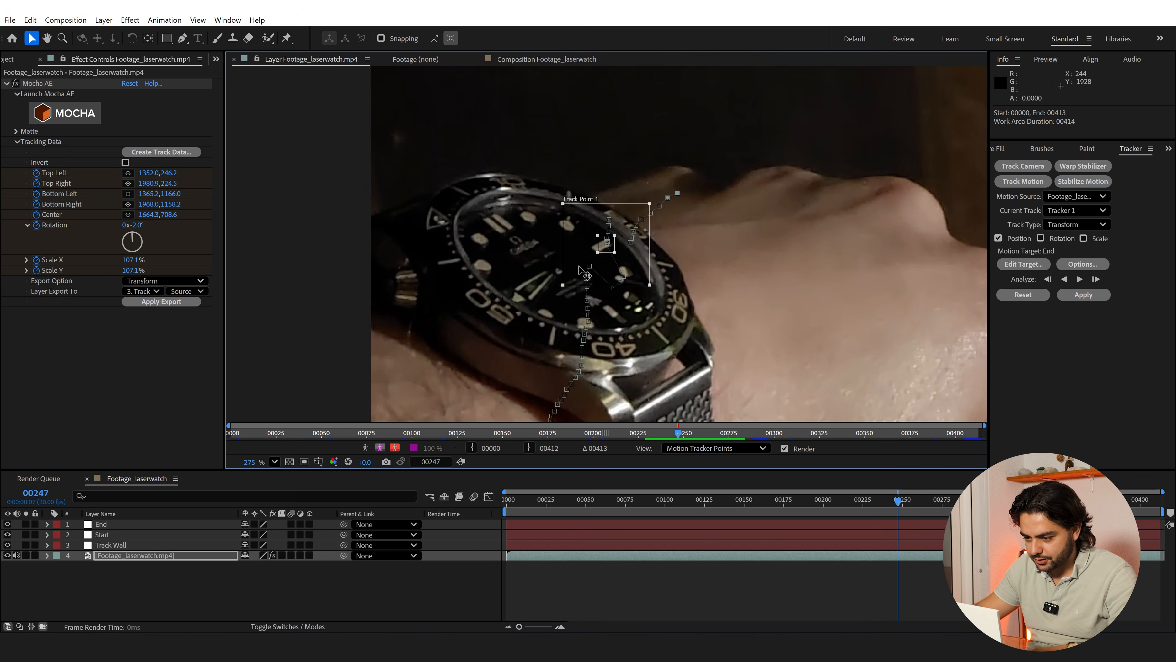
pyautogui.click(1063, 279)
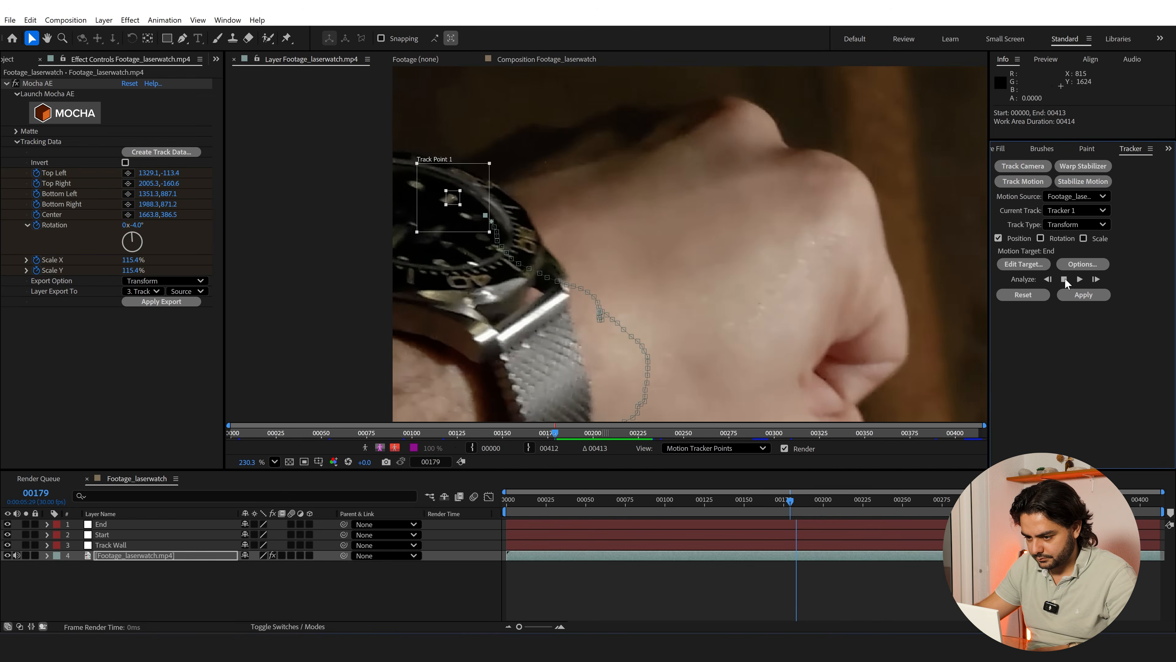
pyautogui.click(1064, 279)
# Set the tracker's motion target to the Start null and apply the track in X and Y from frame 0
pyautogui.moveTo(778, 505); pyautogui.dragTo(500, 517)
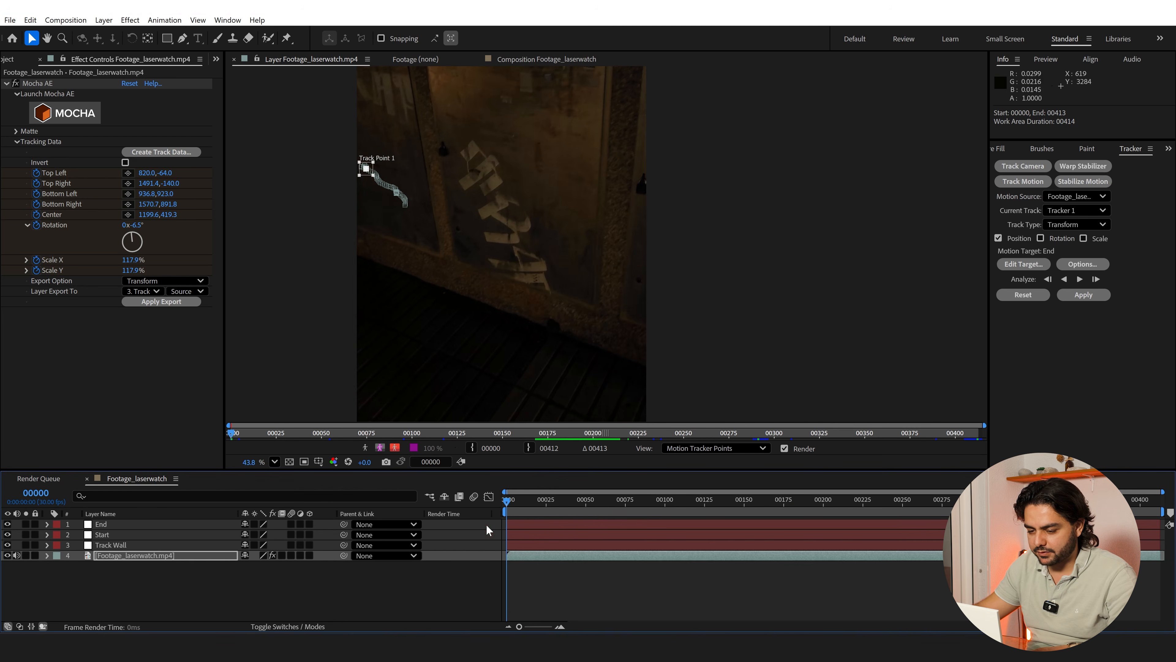
pyautogui.click(1023, 264)
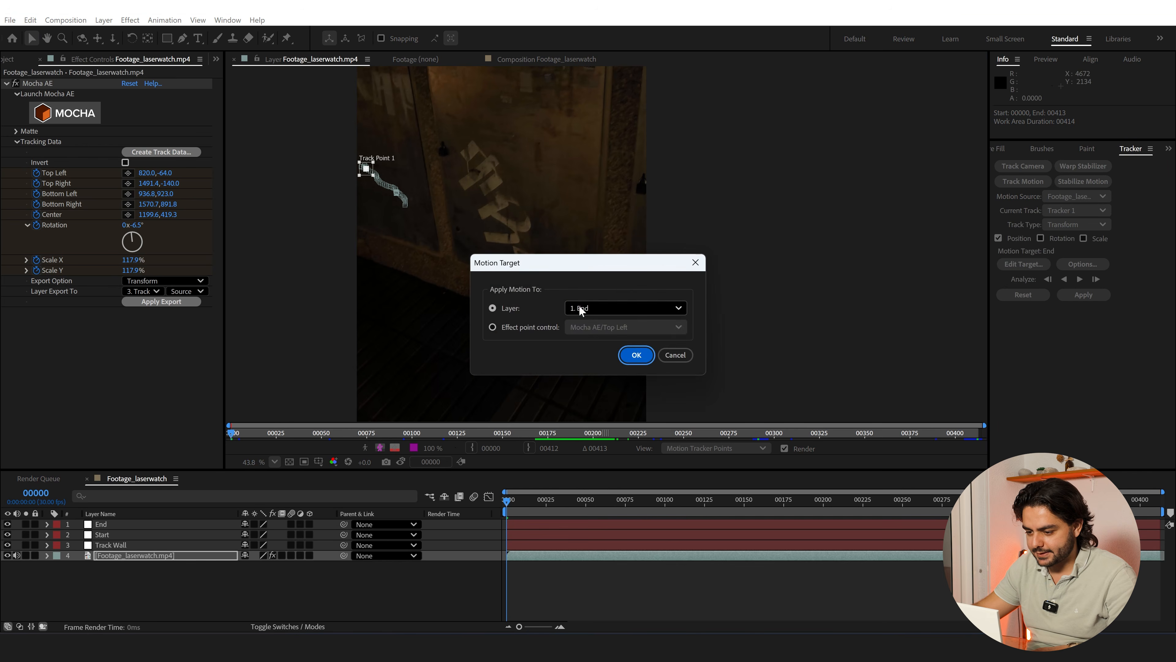
pyautogui.click(579, 308)
pyautogui.click(597, 342)
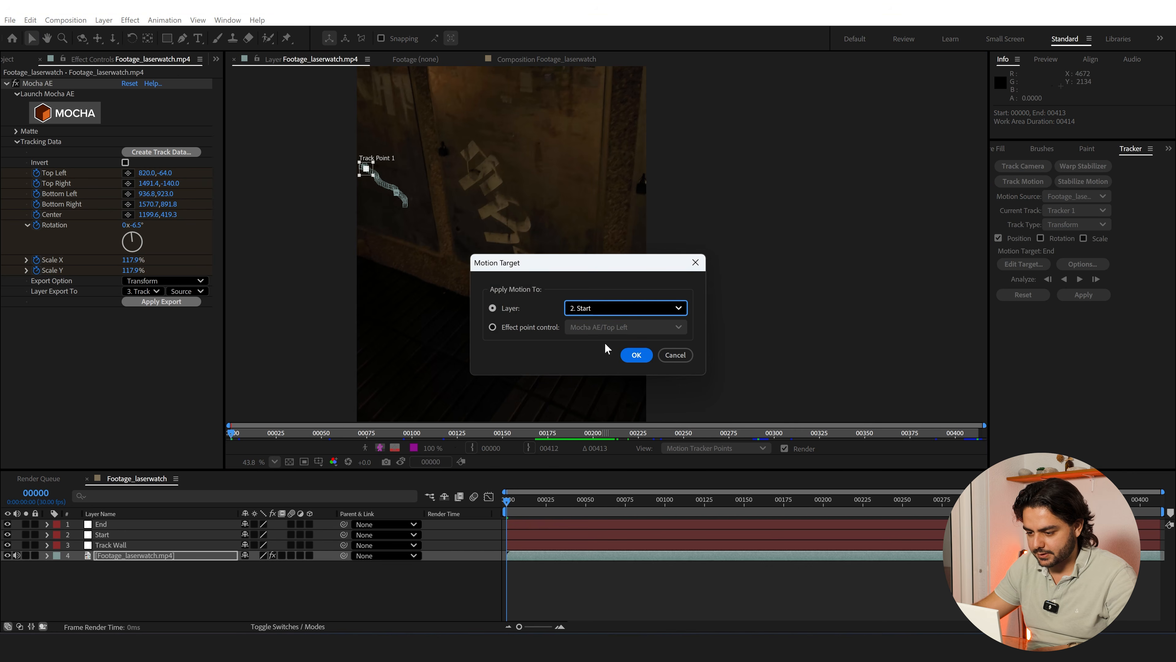
pyautogui.click(649, 359)
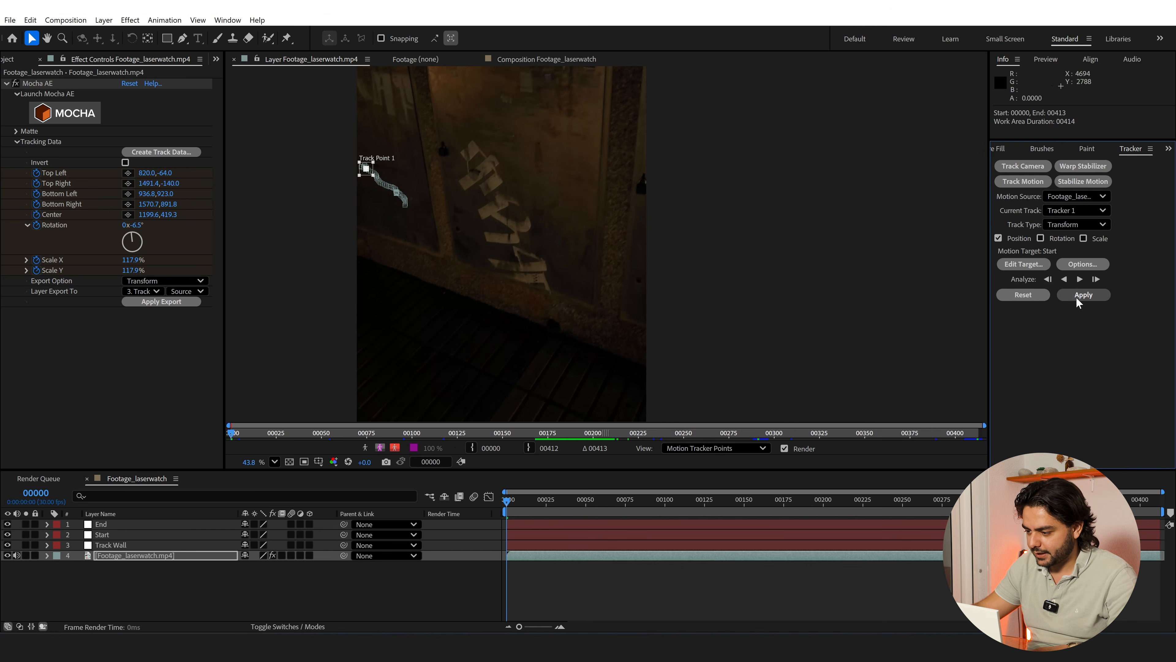
pyautogui.click(1080, 295)
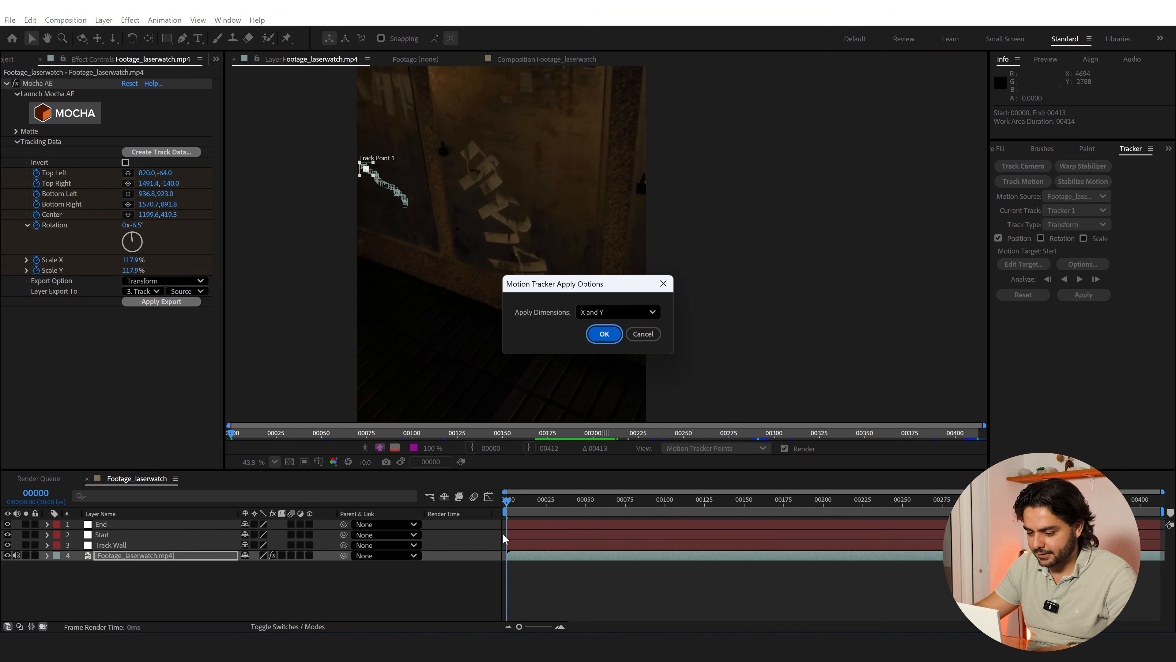
pyautogui.click(605, 334)
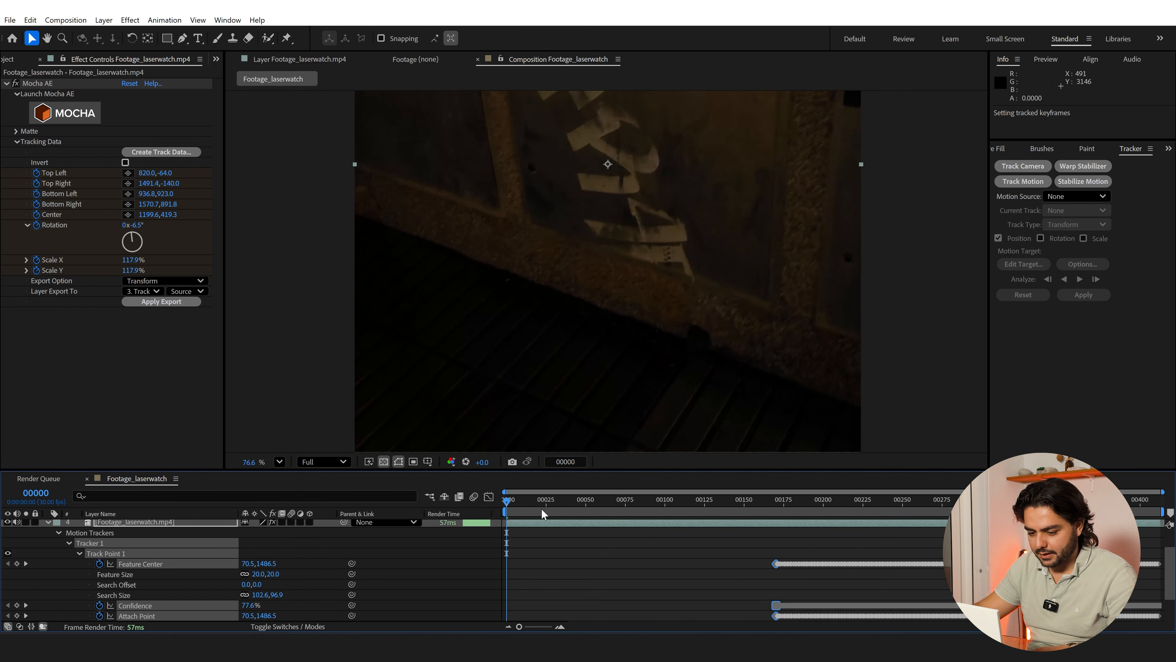
# Reveal the Start null's Position keyframes and collapse the footage layer's tracker properties
pyautogui.scroll(2, 60, 563)
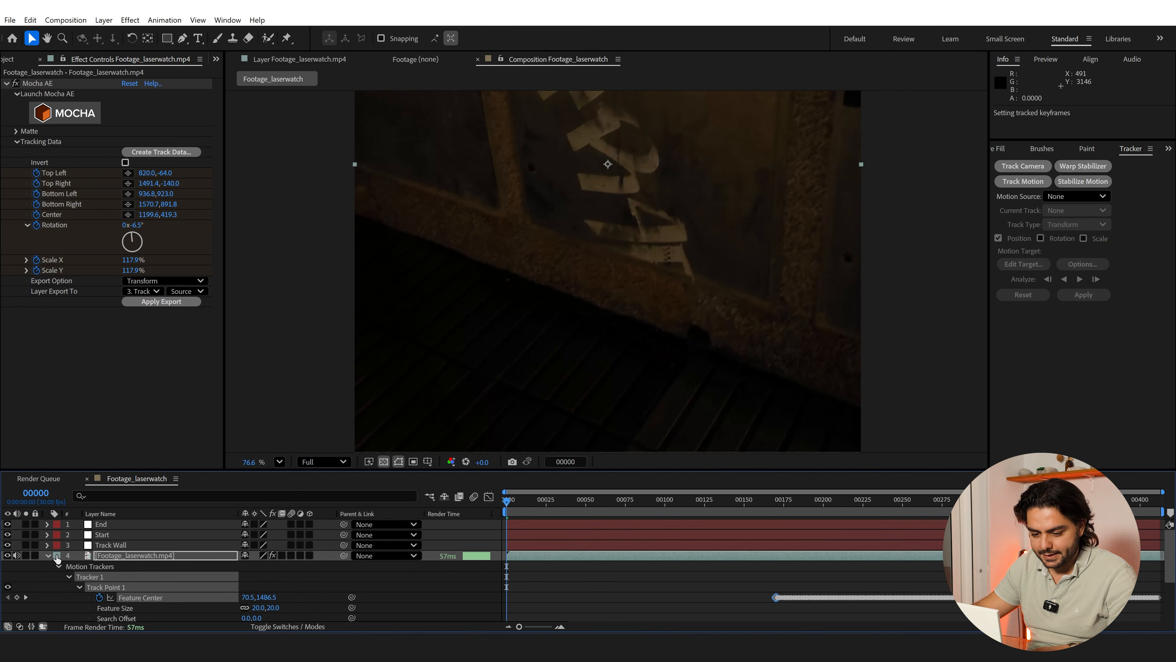
pyautogui.click(108, 534)
pyautogui.press('p')
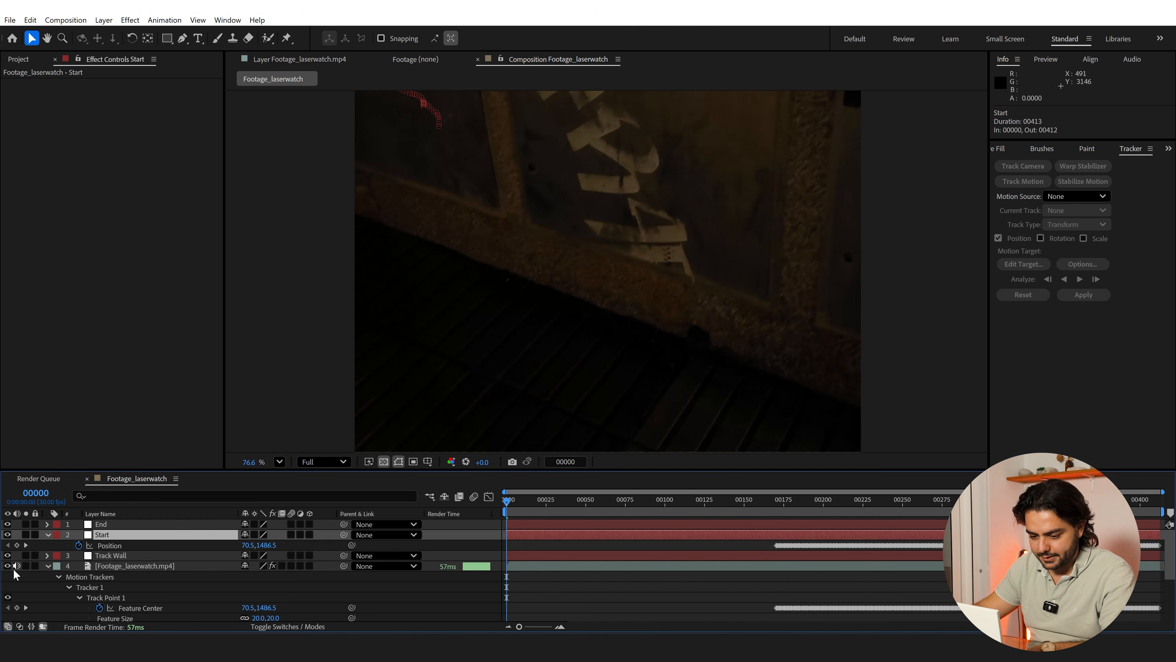
pyautogui.click(47, 566)
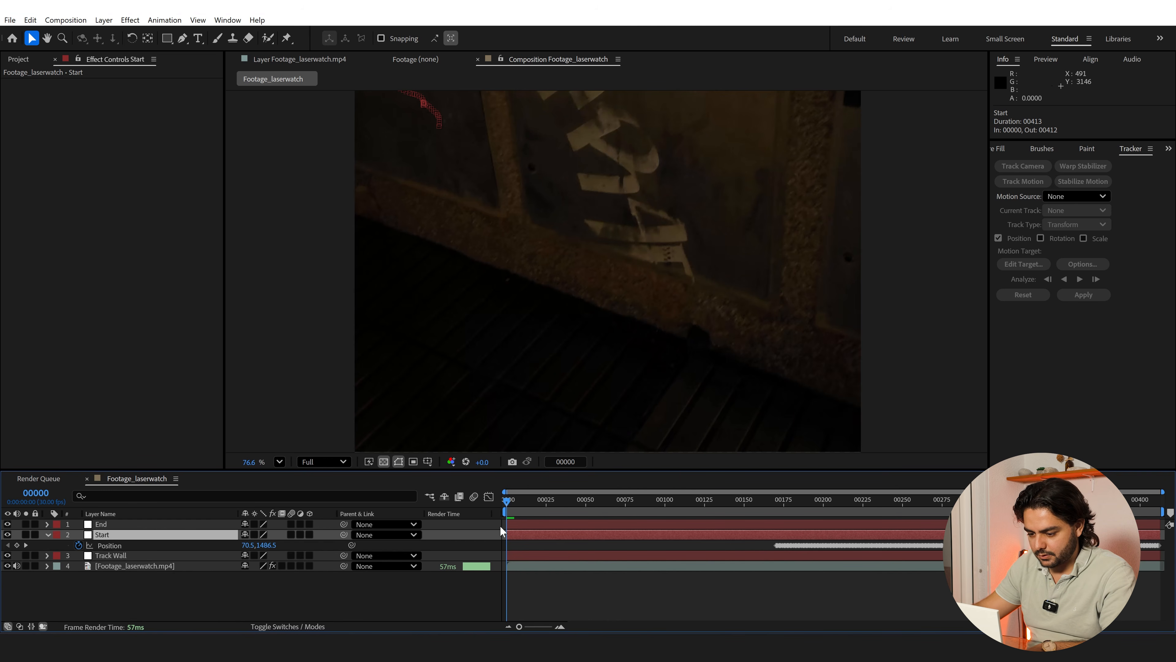
# Trim the beginning of the Start, End and Track Wall layers to frame 170, the first tracked keyframe
pyautogui.moveTo(507, 532); pyautogui.dragTo(777, 559)
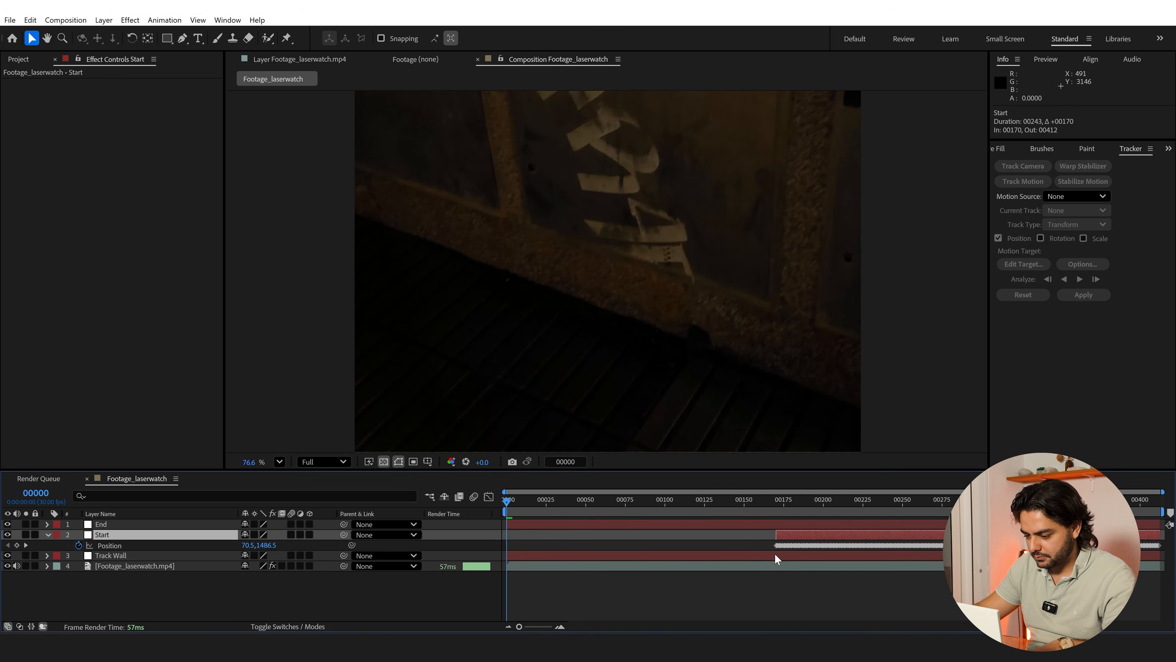
pyautogui.click(512, 525)
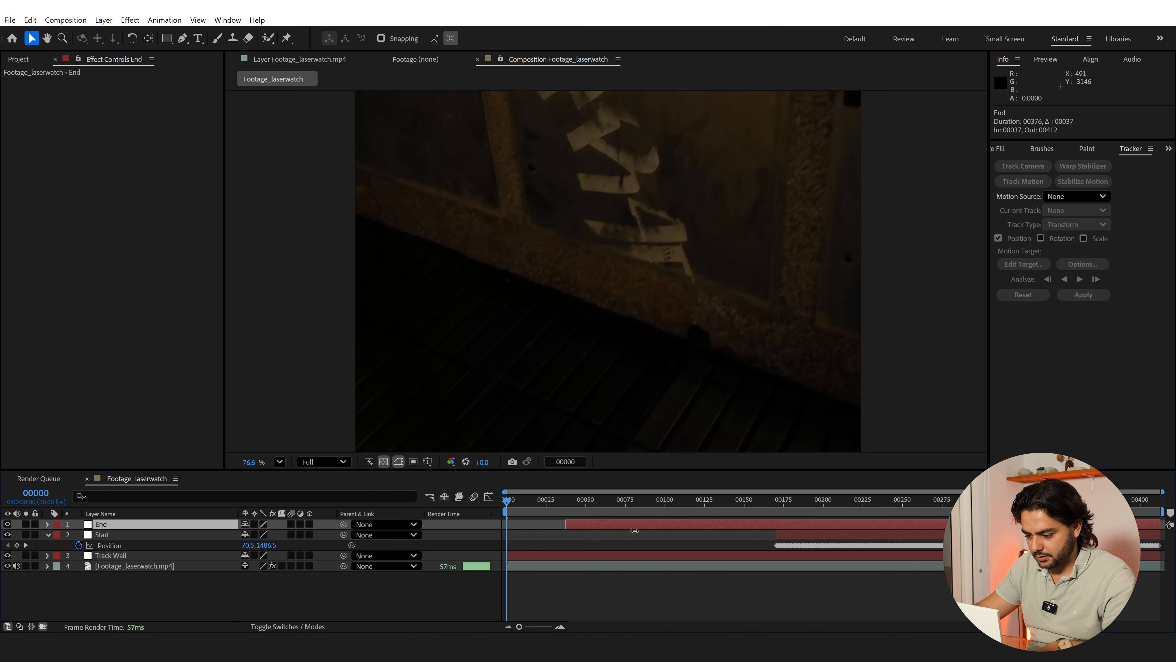
pyautogui.moveTo(635, 530); pyautogui.dragTo(783, 545)
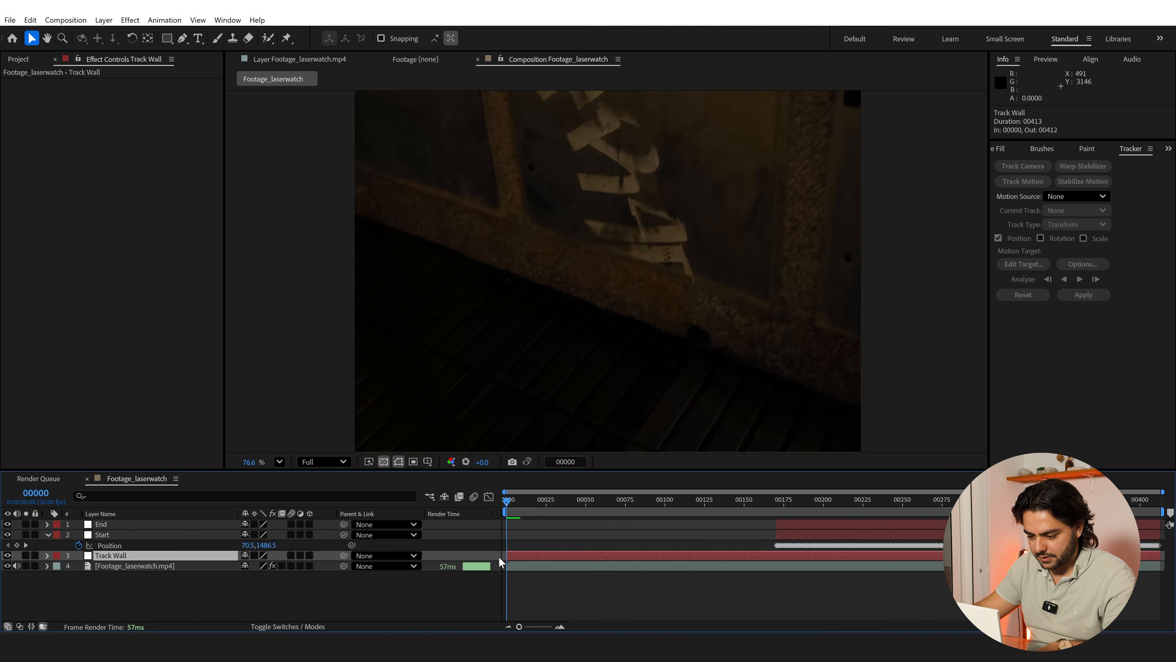
pyautogui.moveTo(500, 557); pyautogui.dragTo(775, 565)
# Scrub from the first tracked frames to frame 215 and examine closely how the Start null follows the watch
pyautogui.click(769, 505)
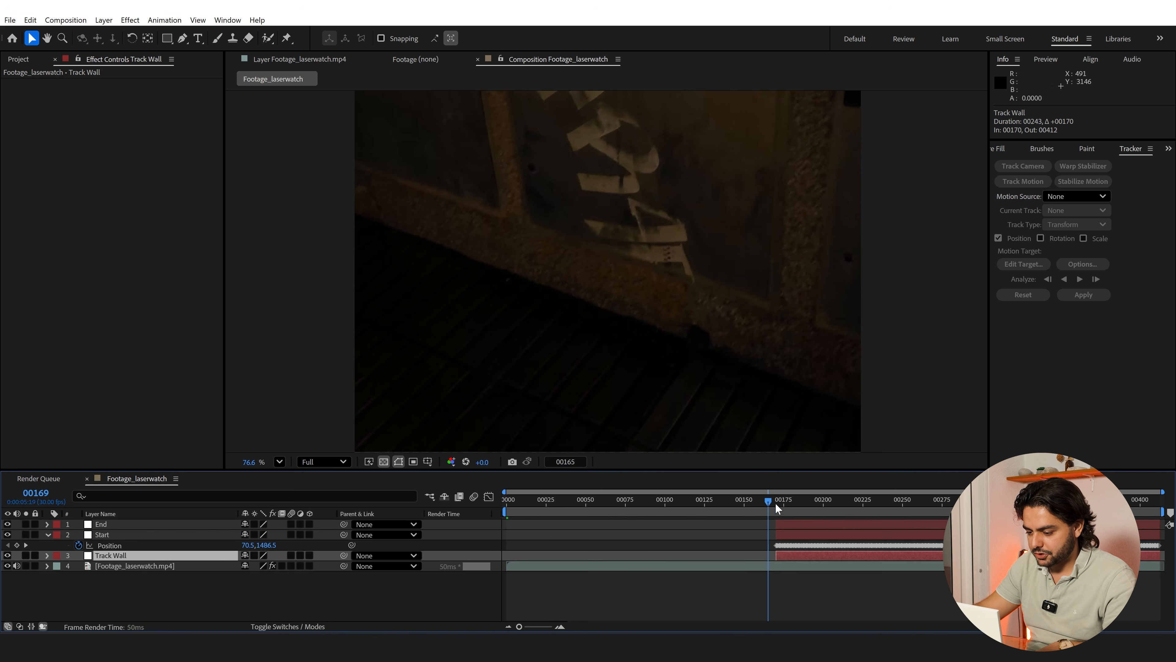
pyautogui.click(794, 505)
pyautogui.scroll(-2, 652, 366)
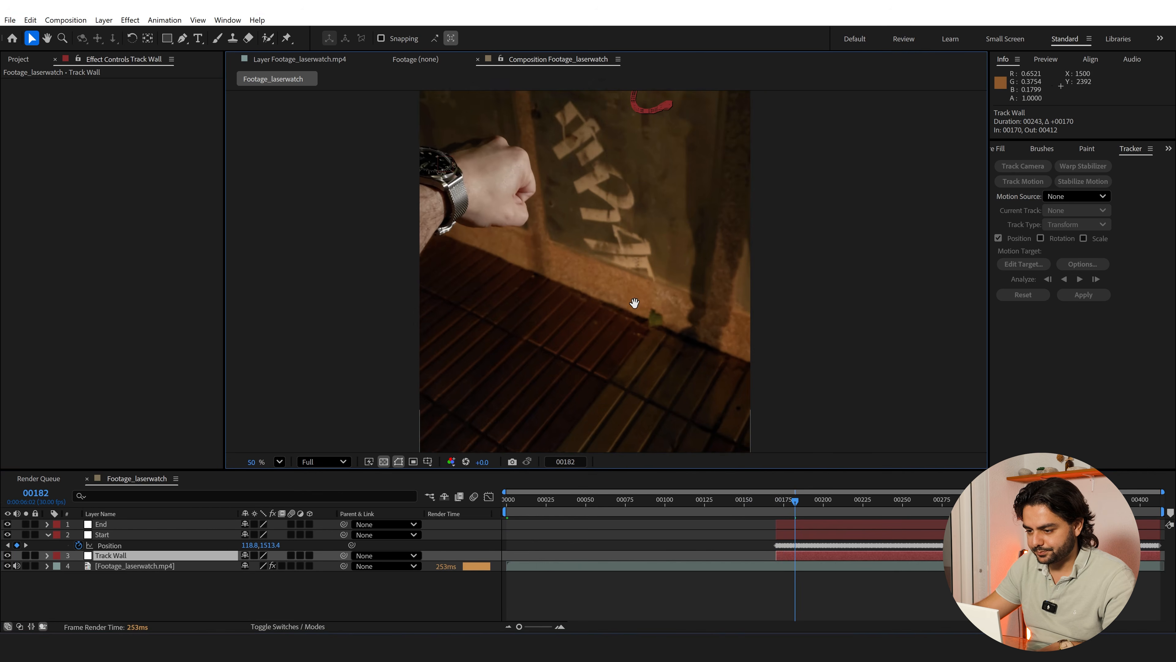
pyautogui.moveTo(634, 303); pyautogui.dragTo(565, 381)
pyautogui.moveTo(806, 503); pyautogui.dragTo(847, 505)
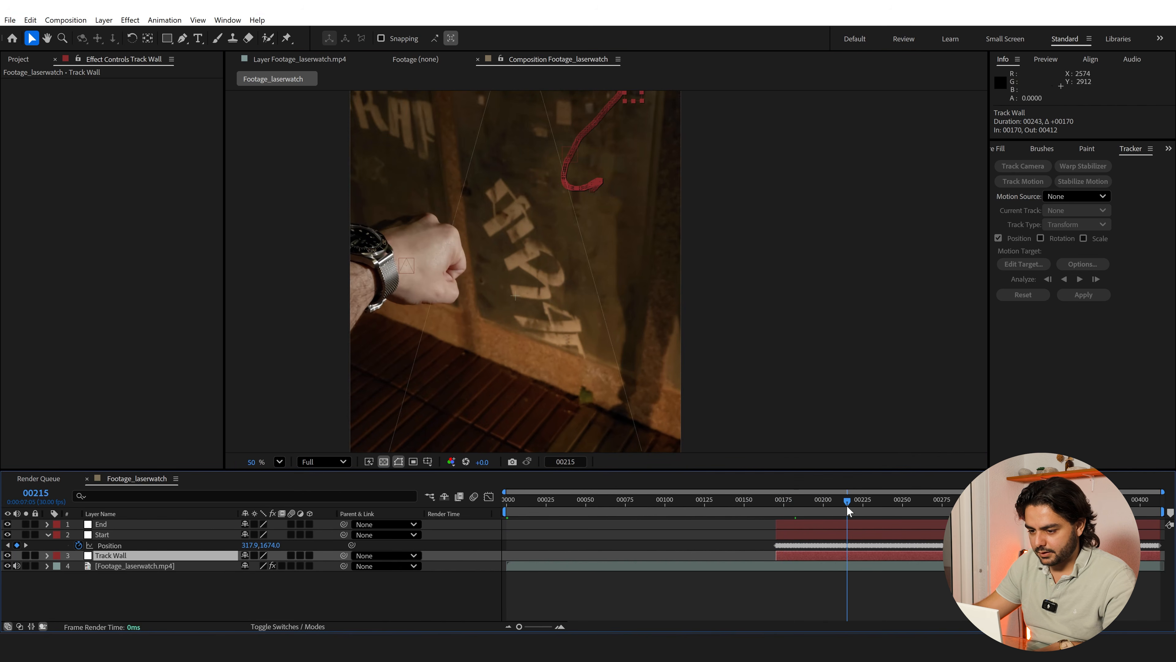
pyautogui.click(97, 534)
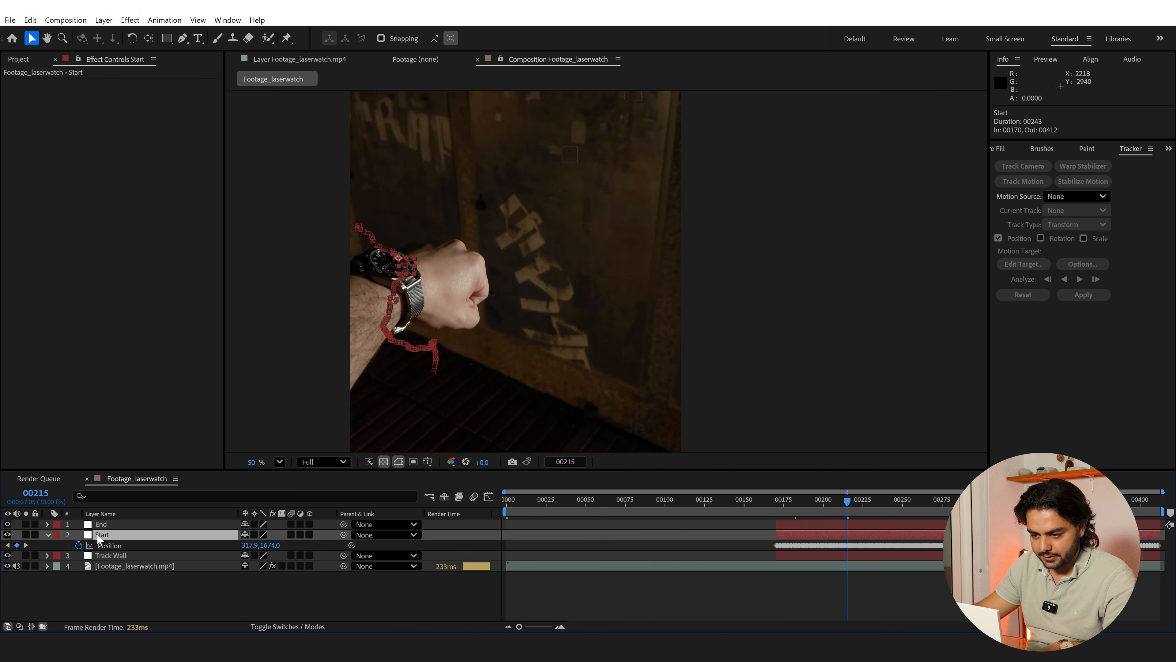
pyautogui.scroll(3, 385, 279)
pyautogui.moveTo(302, 279); pyautogui.dragTo(399, 278)
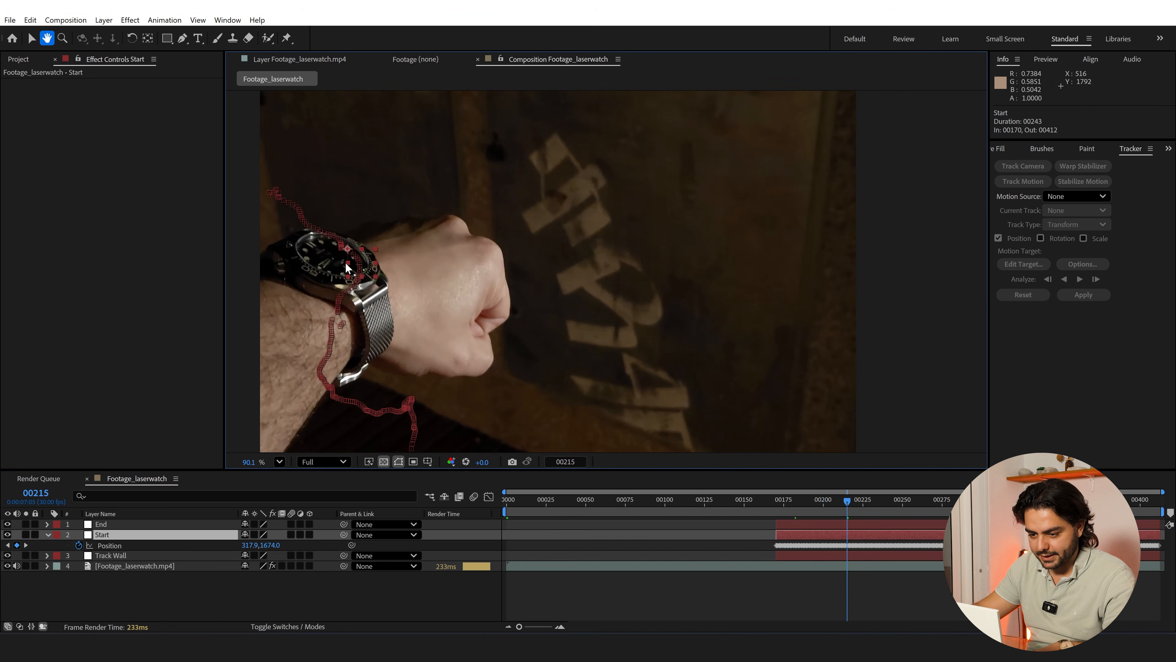
pyautogui.scroll(2, 345, 262)
pyautogui.moveTo(307, 263); pyautogui.dragTo(399, 264)
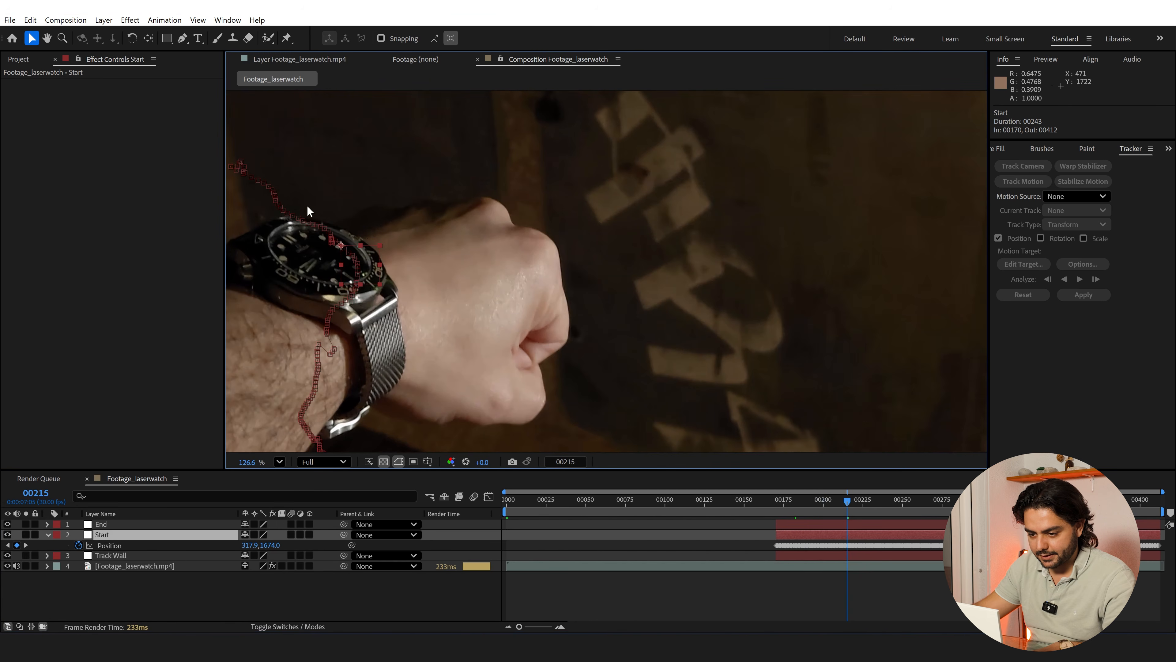
# Create a composition-sized black (000000) solid named Laser
pyautogui.rightClick(106, 598)
pyautogui.moveTo(141, 455)
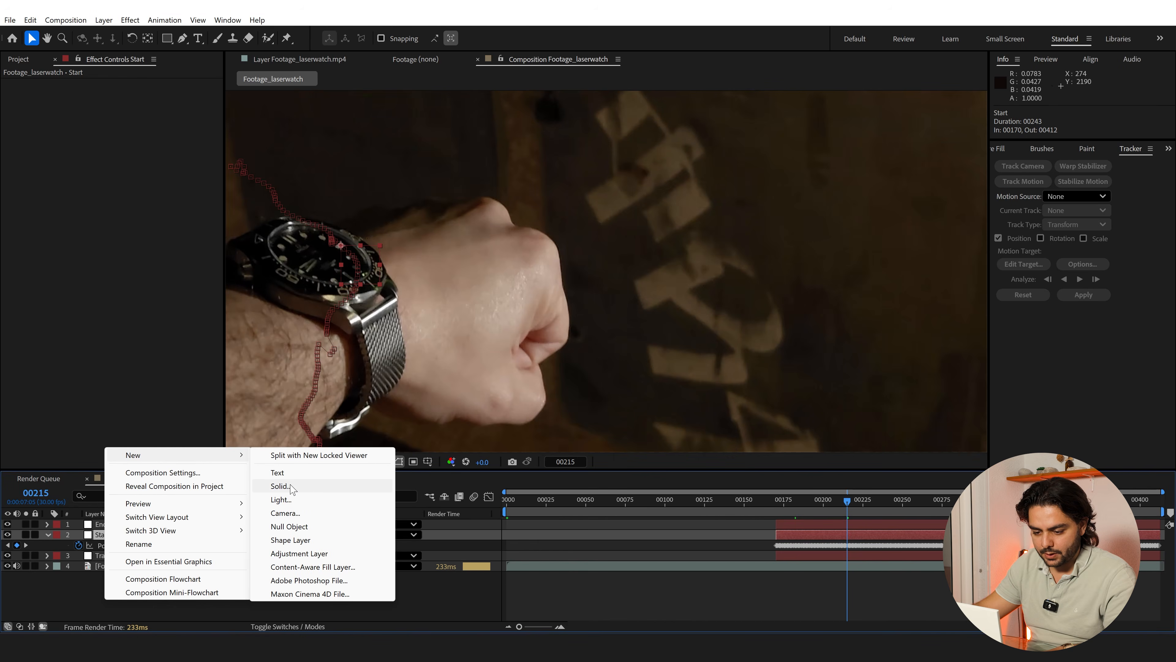
pyautogui.click(281, 486)
pyautogui.write('Laser')
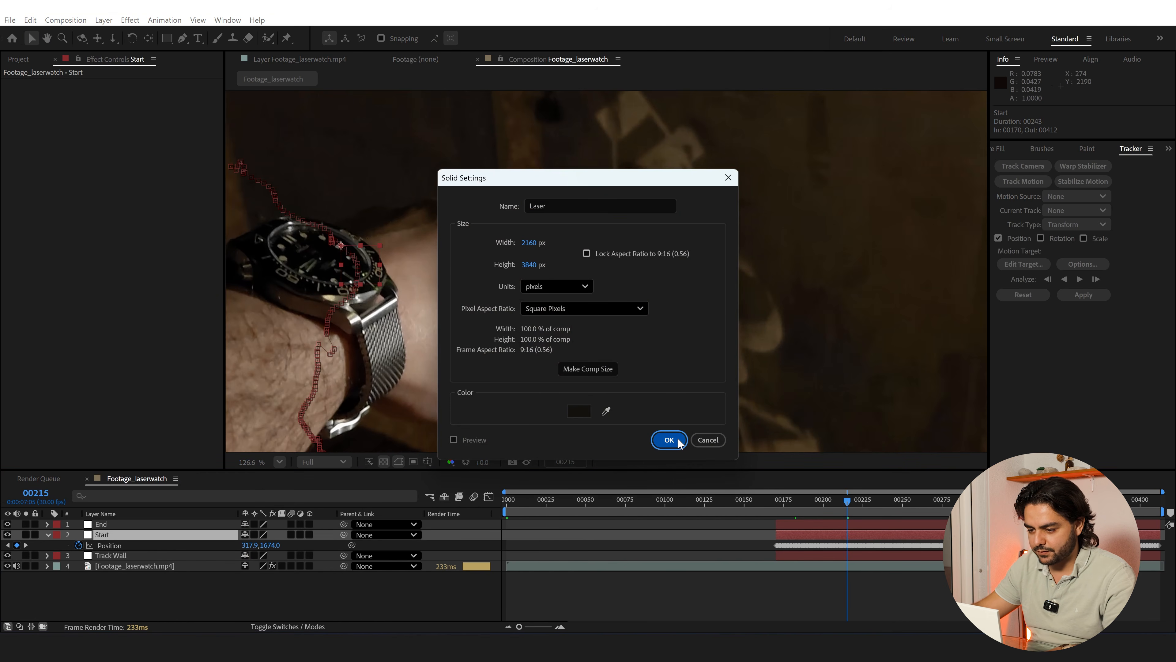
pyautogui.click(602, 369)
pyautogui.click(579, 410)
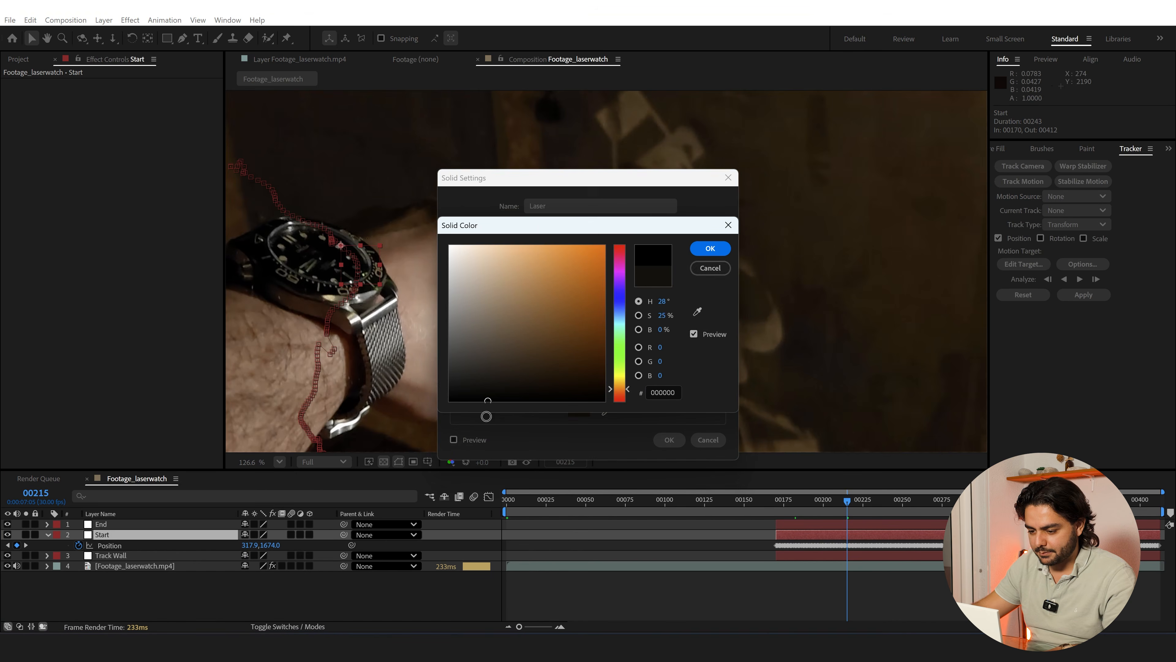
pyautogui.click(709, 248)
pyautogui.click(669, 440)
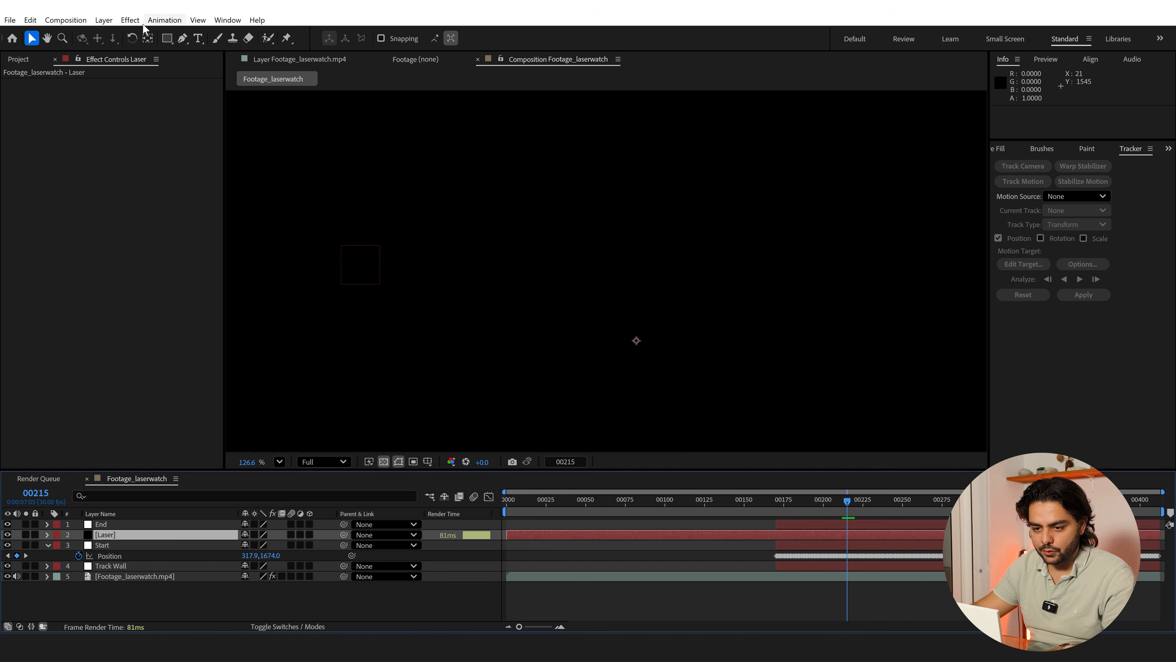
# Apply the Beam effect to the Laser solid and set the beam's length to 100%
pyautogui.hotkey('ctrl', 'space')
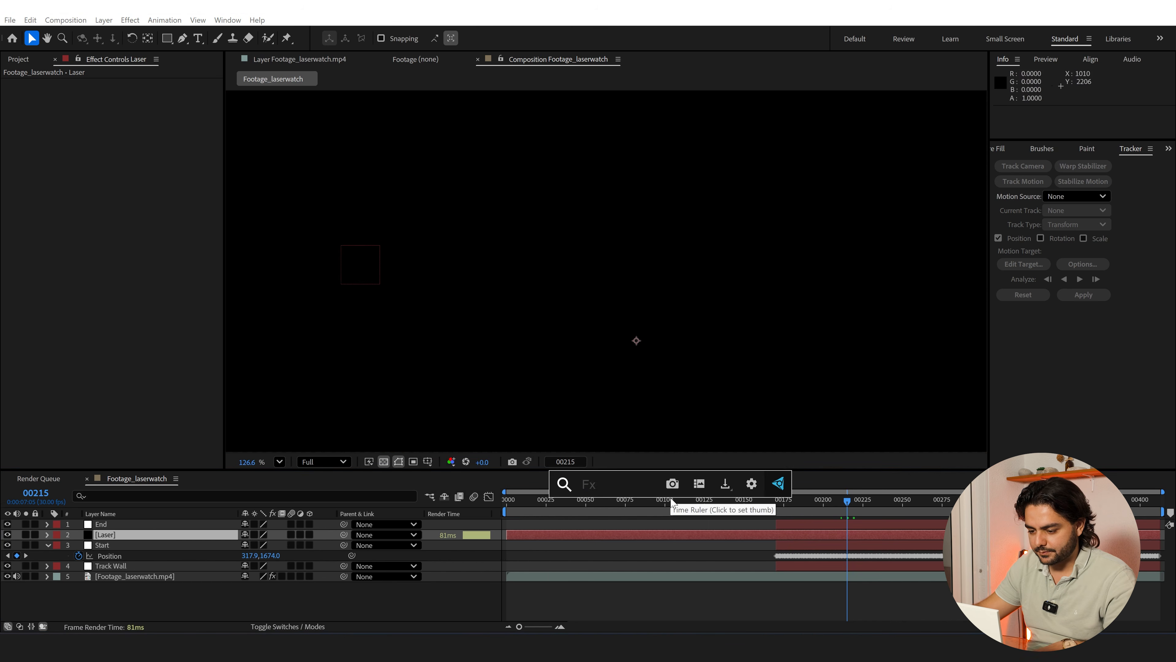
pyautogui.write('beam')
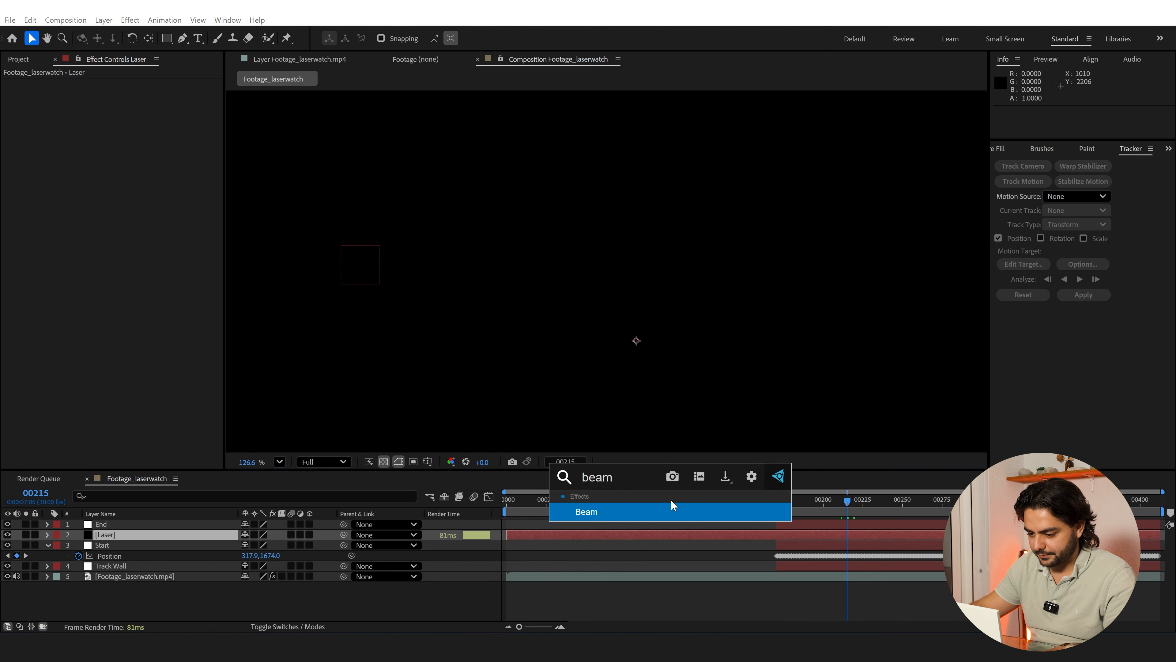
pyautogui.click(667, 508)
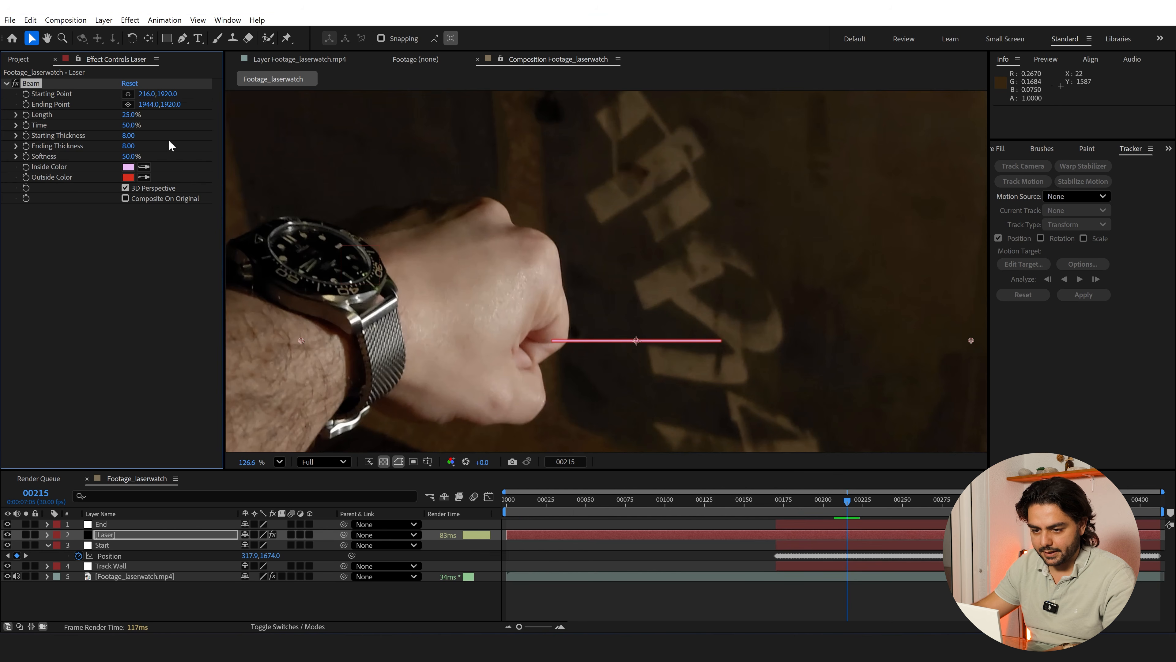
pyautogui.click(127, 115)
pyautogui.write('1')
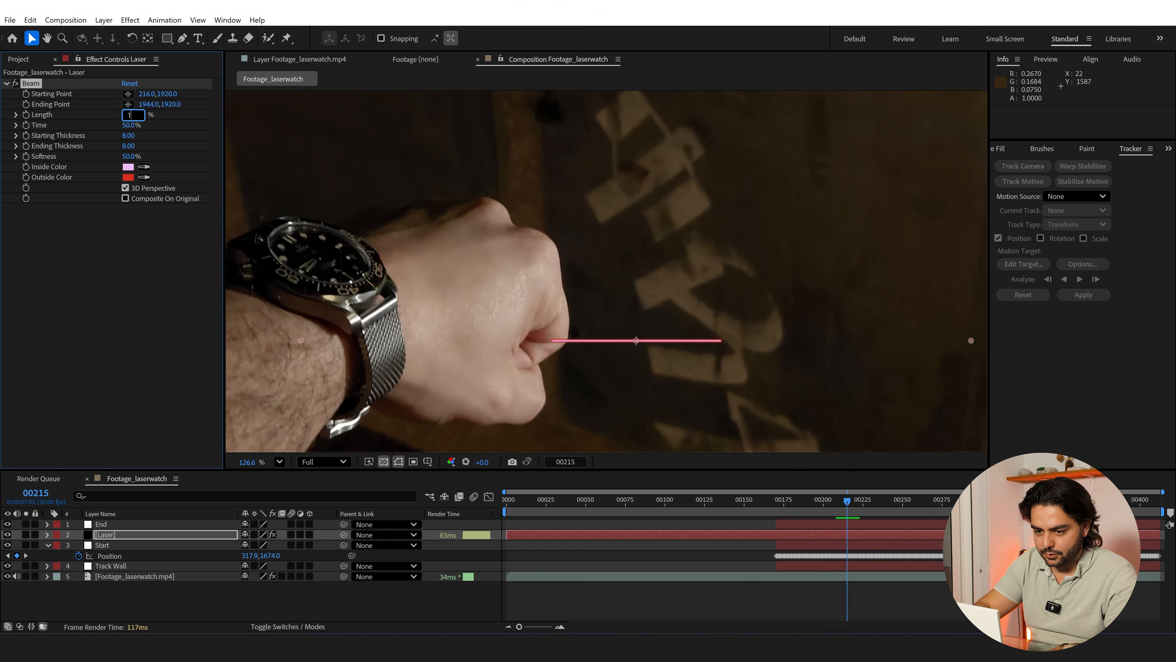
pyautogui.write('00')
pyautogui.press('Return')
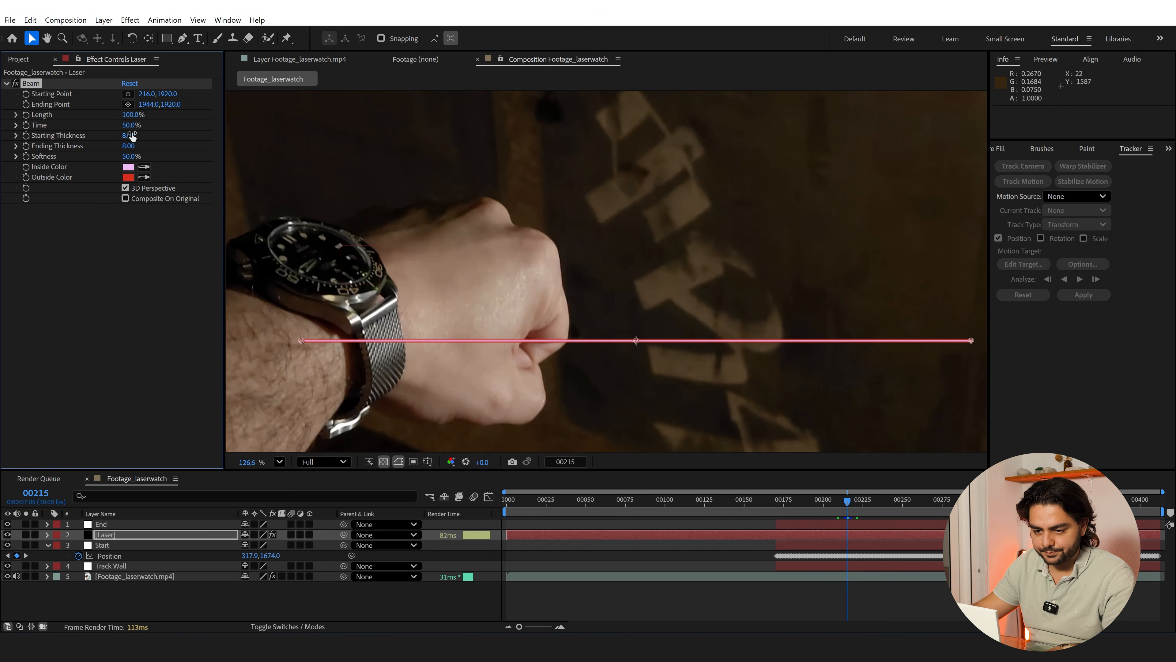
# Set the beam's inside color to light pink (FFBEBE), its starting thickness to 3.60 and its ending thickness to 1.30
pyautogui.click(127, 167)
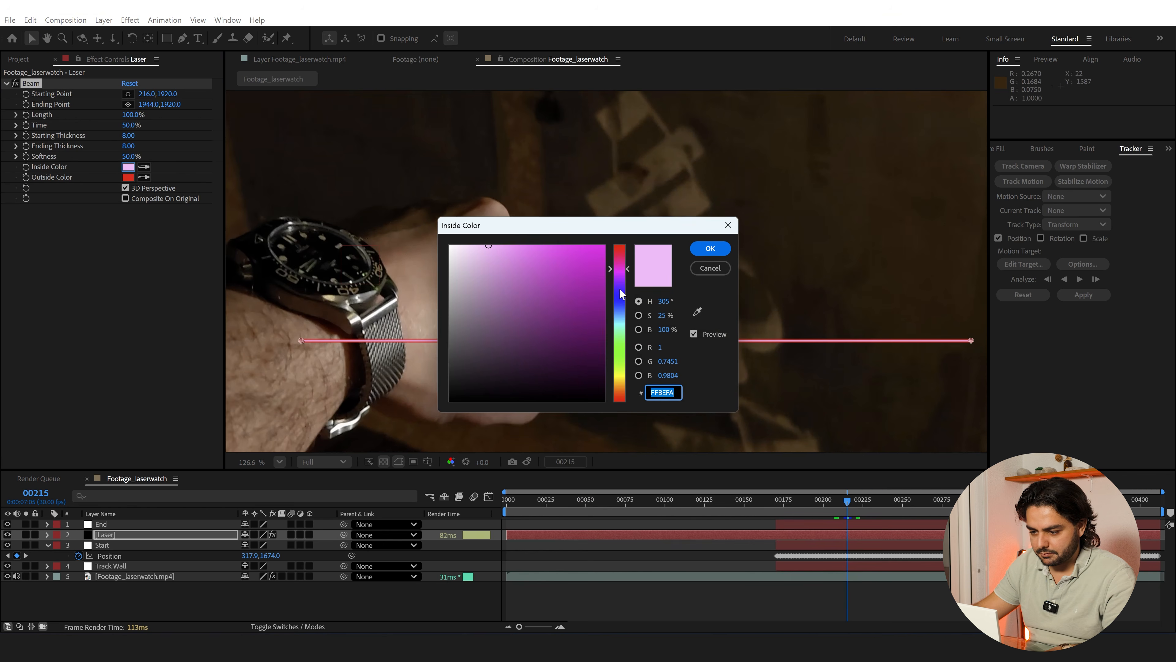
pyautogui.moveTo(623, 293); pyautogui.dragTo(621, 235)
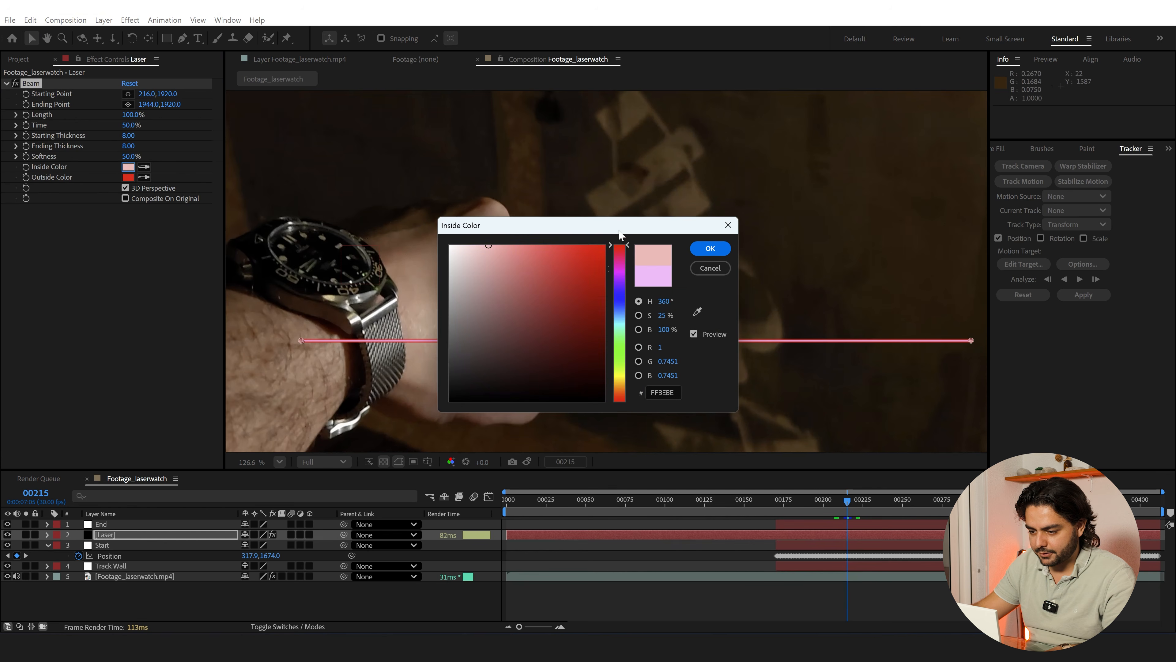
pyautogui.click(710, 249)
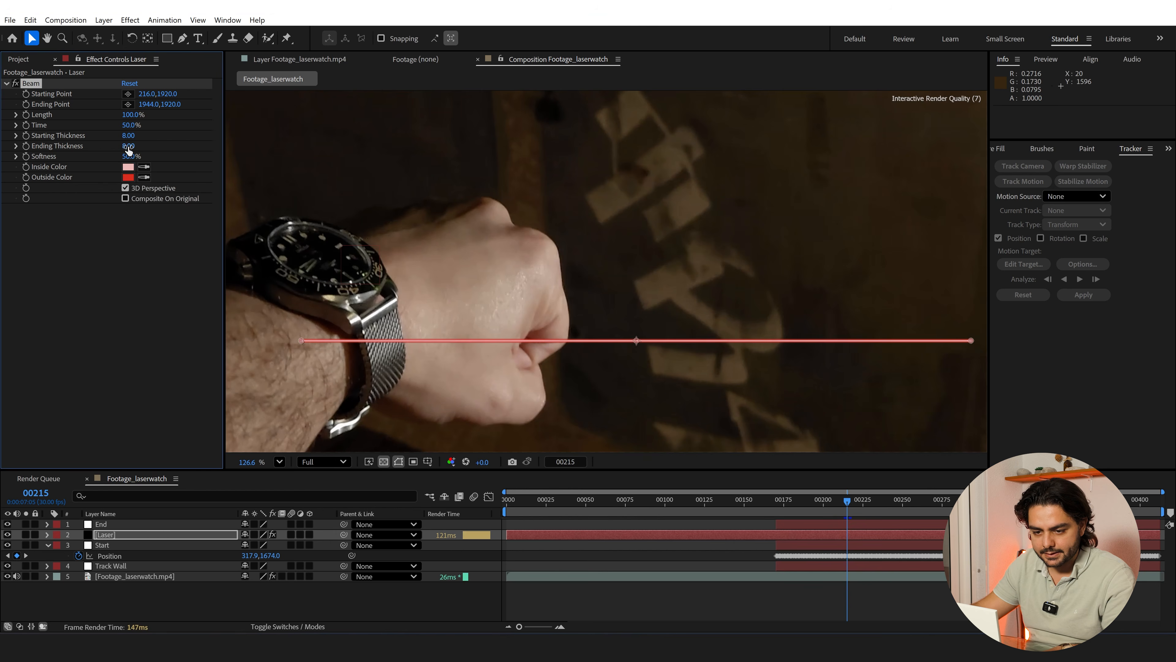
pyautogui.moveTo(137, 140); pyautogui.dragTo(91, 154)
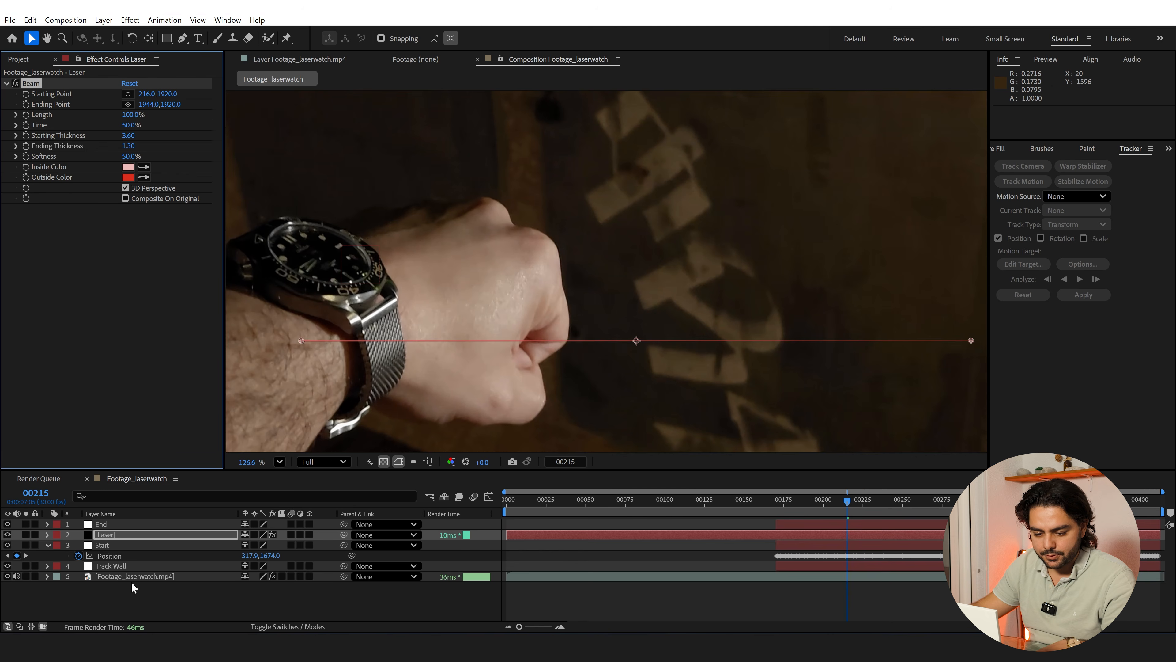
# Reveal the End null's Position property while keeping the Start null's Position keyframes shown
pyautogui.click(109, 525)
pyautogui.press('p')
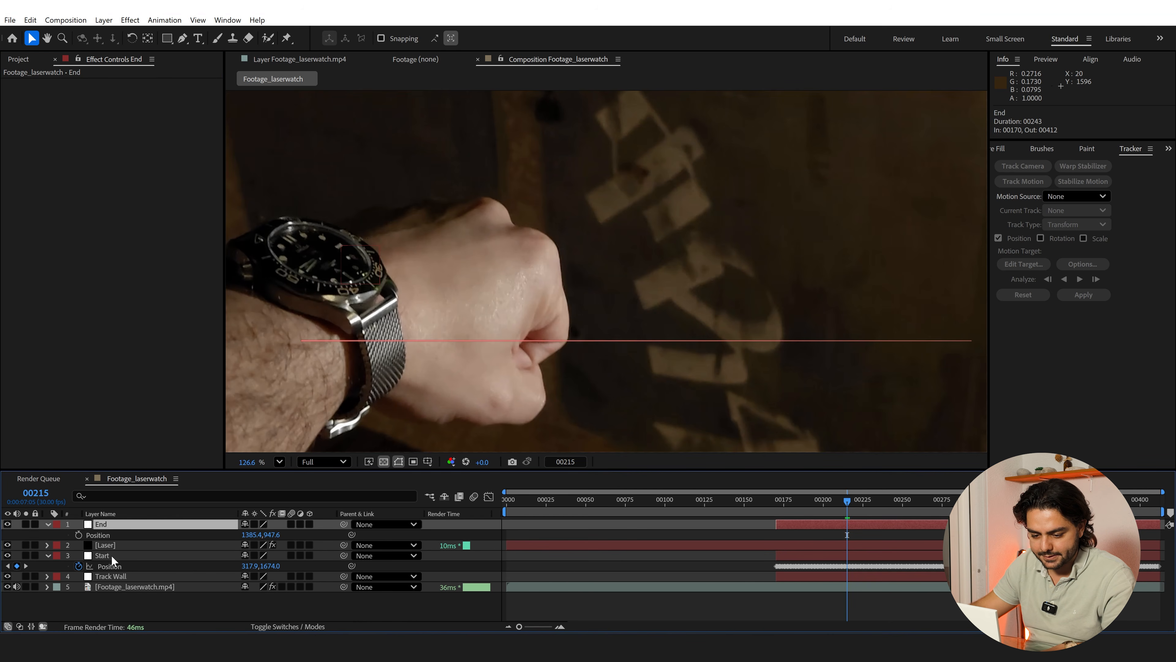
pyautogui.click(111, 556)
pyautogui.click(110, 528)
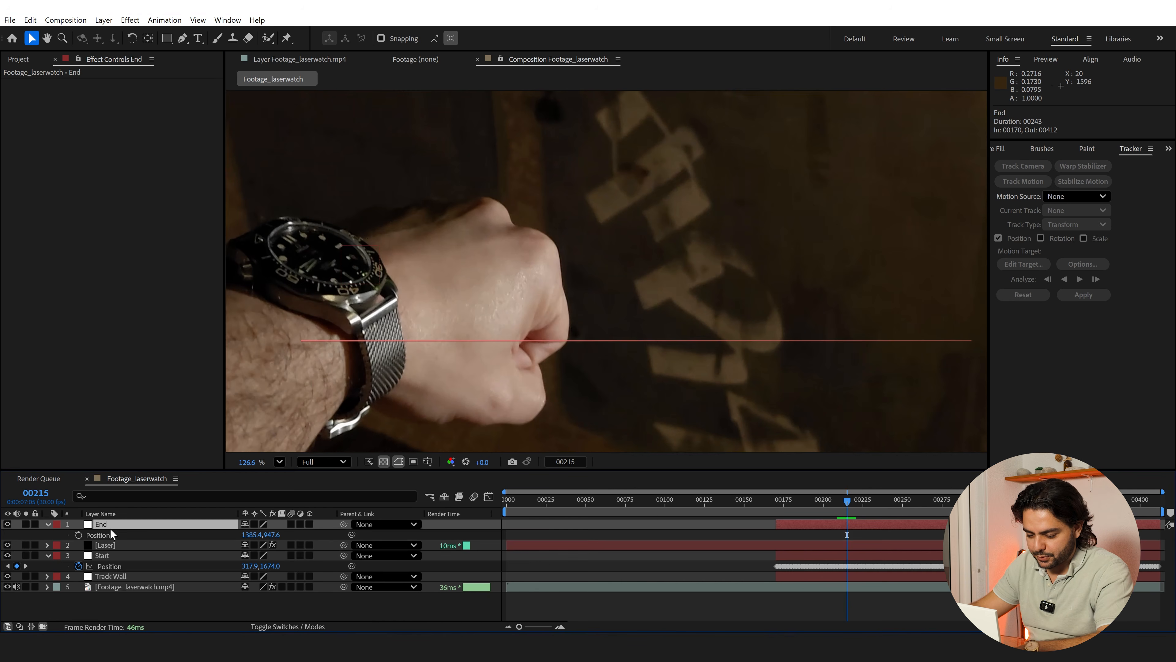
pyautogui.press('p')
pyautogui.press('p')
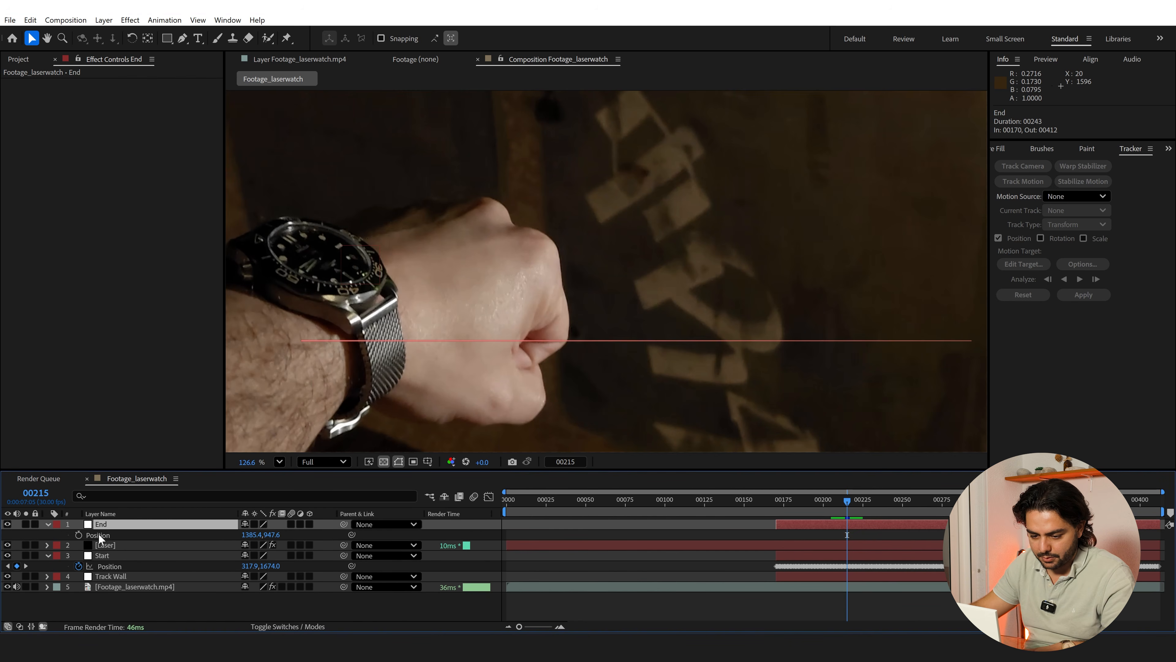
# Link the Beam effect's Starting Point to the Start null's Position with an expression
pyautogui.click(110, 545)
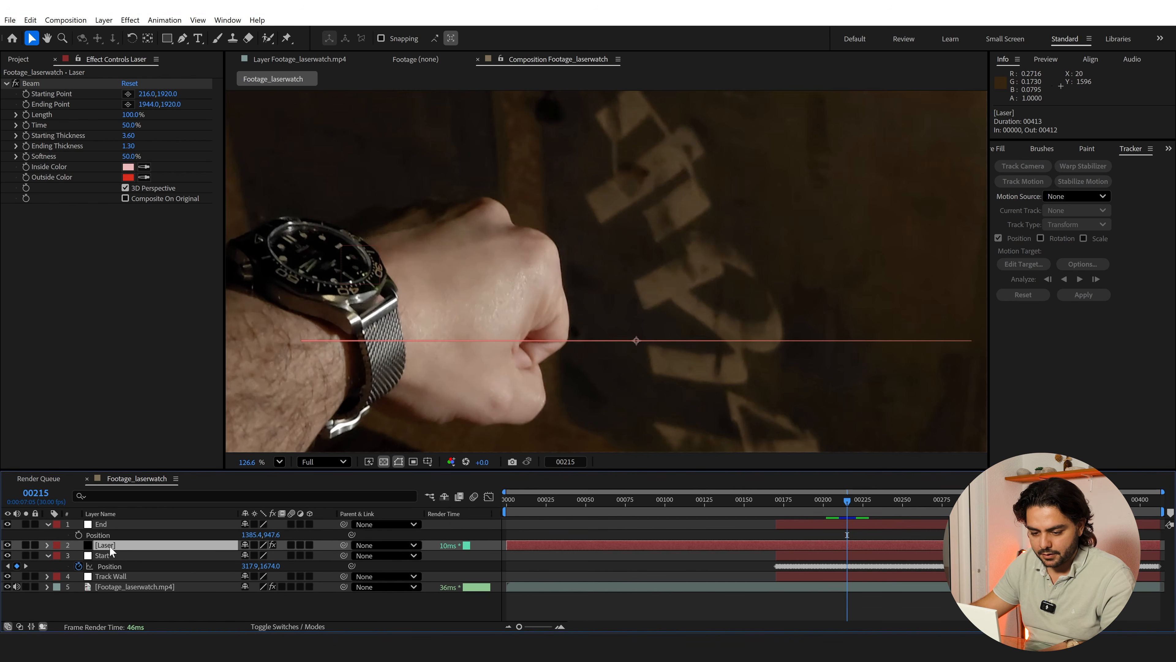
pyautogui.keyDown('alt'); pyautogui.click(26, 94); pyautogui.keyUp('alt')
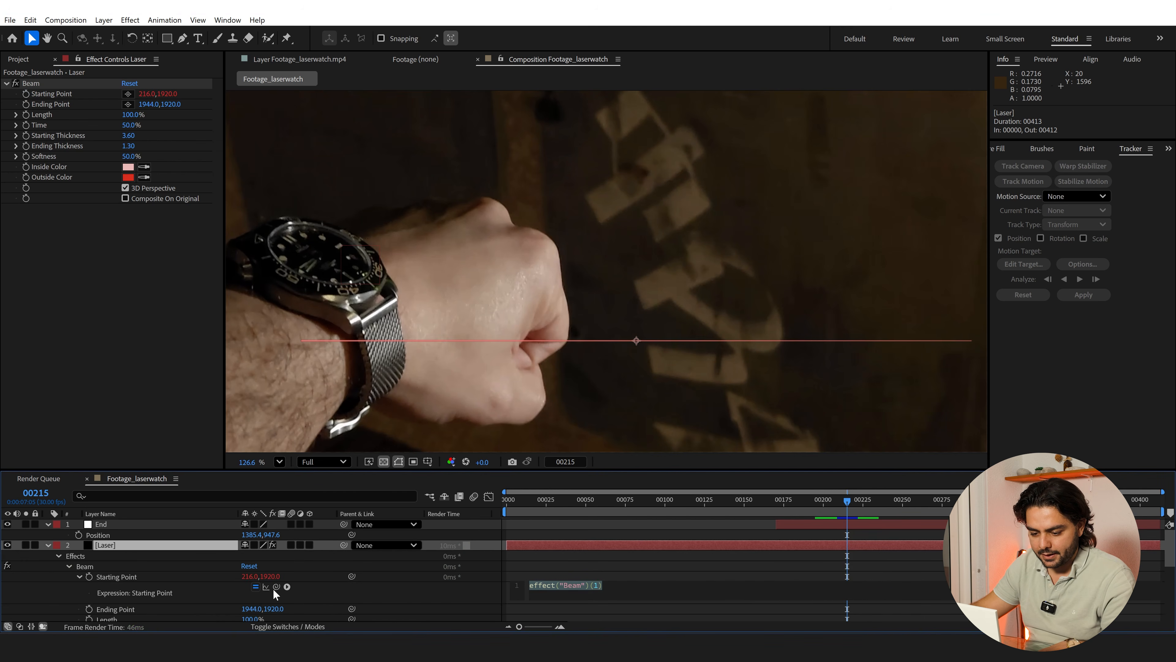
pyautogui.moveTo(276, 587); pyautogui.dragTo(111, 595)
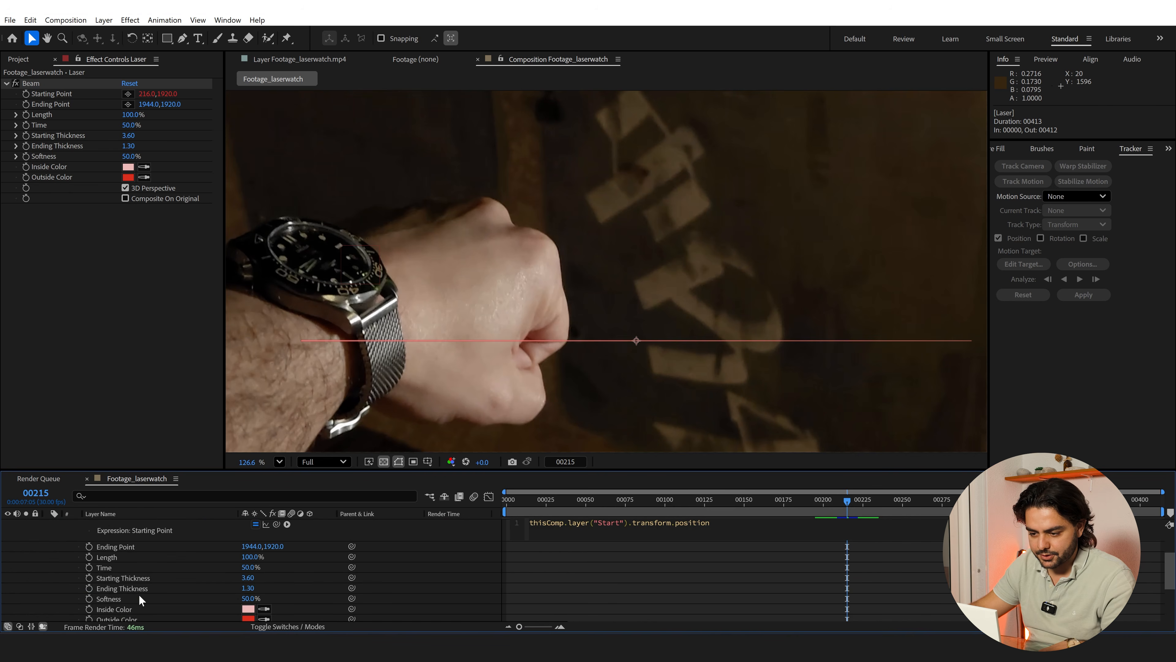
pyautogui.click(572, 567)
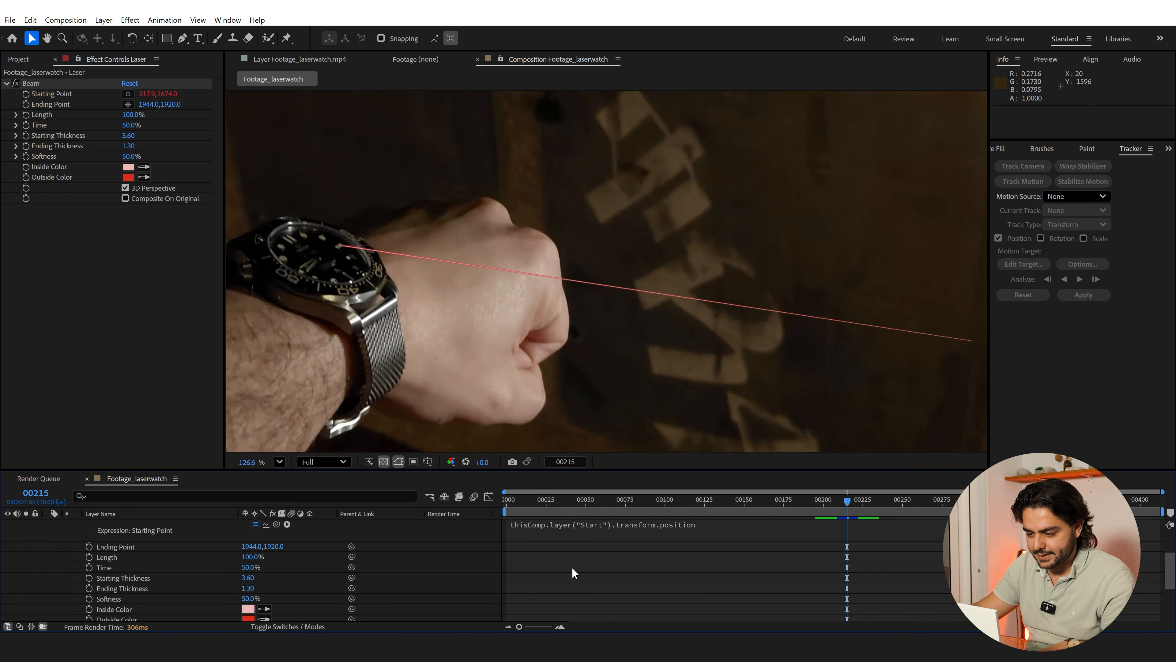
# Link the Beam effect's Ending Point to the End null's Position with an expression and collapse the Laser layer's properties
pyautogui.scroll(3, 166, 554)
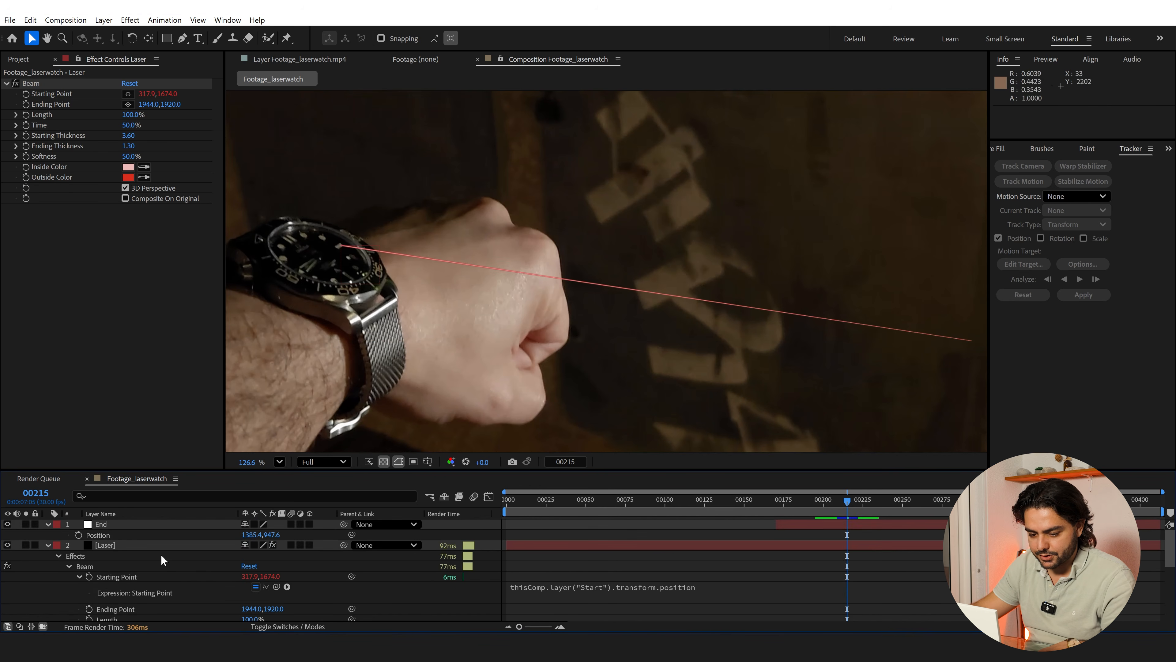
pyautogui.click(110, 547)
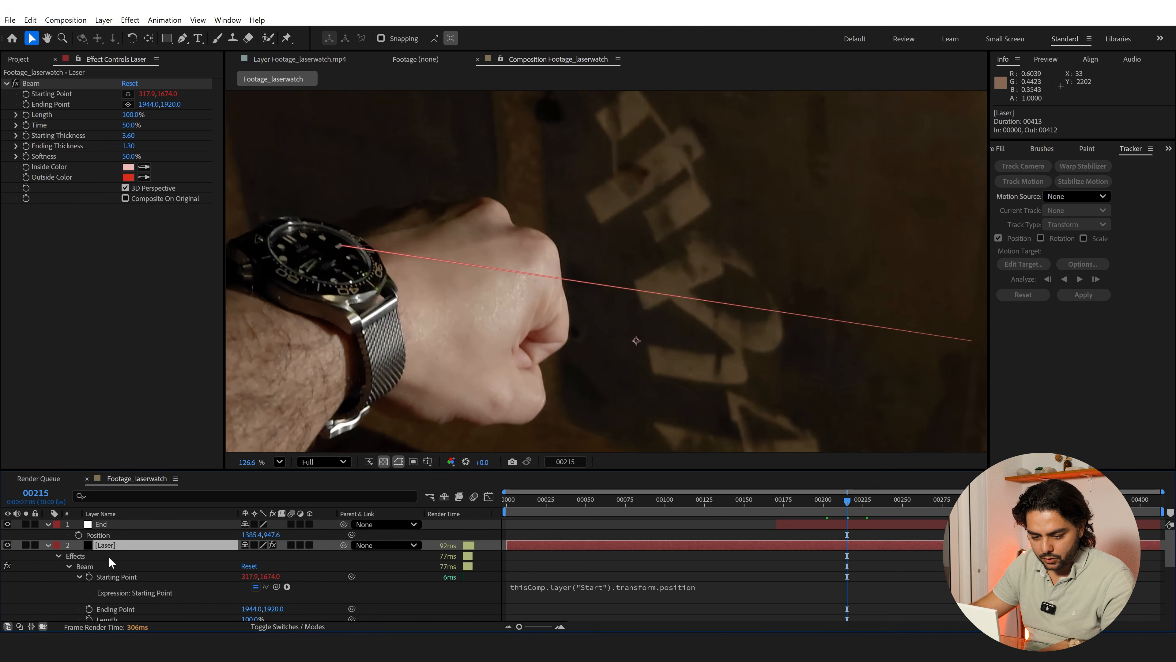
pyautogui.keyDown('alt'); pyautogui.click(89, 610); pyautogui.keyUp('alt')
pyautogui.moveTo(273, 616); pyautogui.dragTo(108, 534)
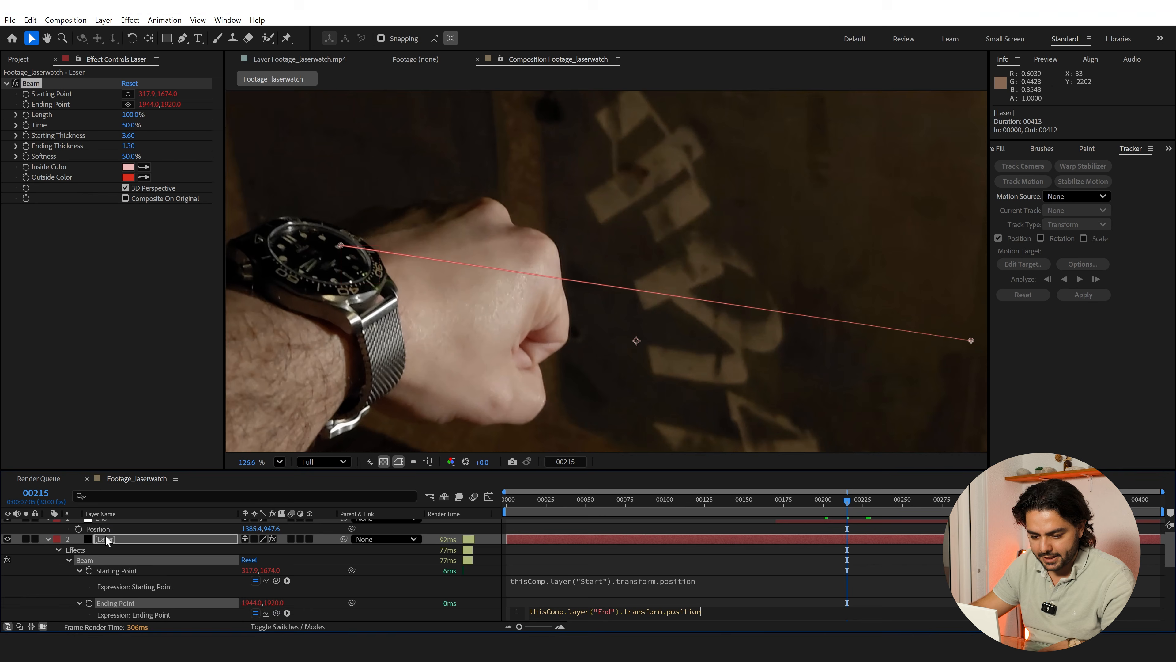
pyautogui.click(38, 571)
pyautogui.scroll(-4, 556, 260)
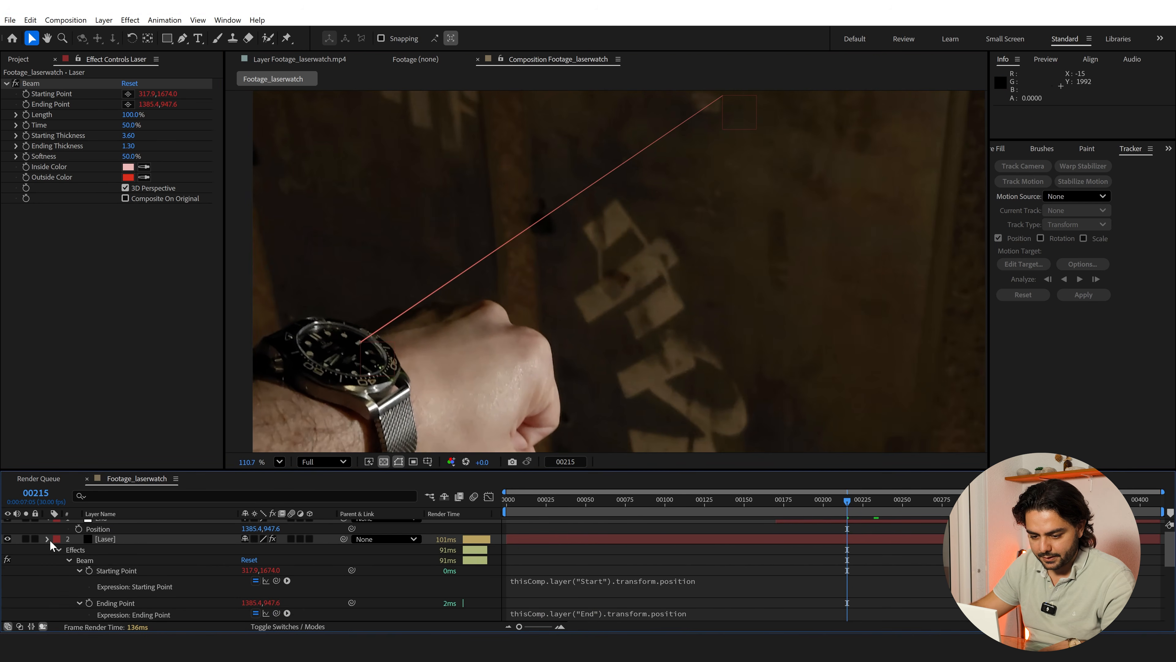
pyautogui.click(49, 539)
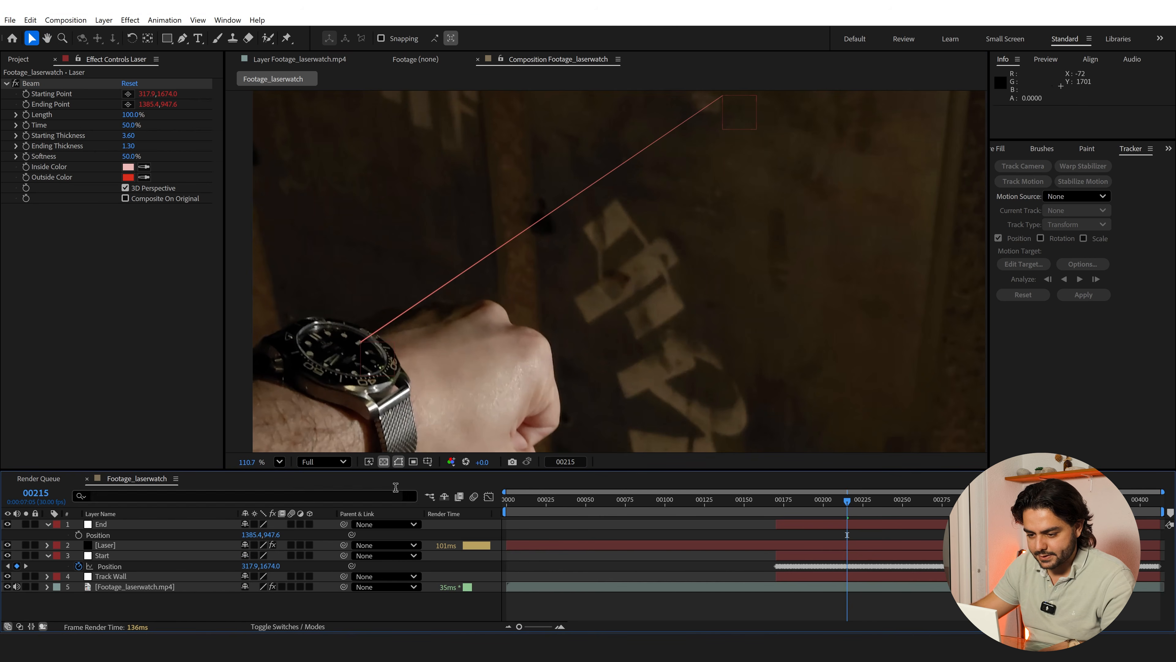
# Create a null object directly above the Start layer and name it Start Control
pyautogui.click(115, 558)
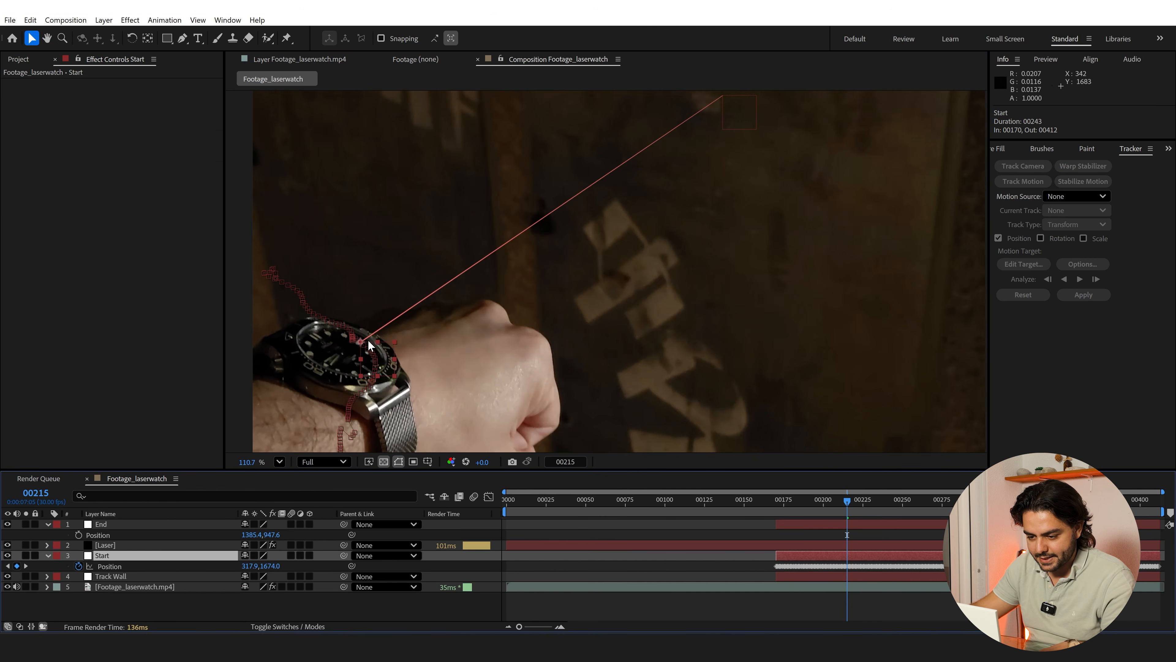
pyautogui.scroll(4, 368, 340)
pyautogui.moveTo(288, 371); pyautogui.dragTo(518, 269)
pyautogui.scroll(4, 560, 264)
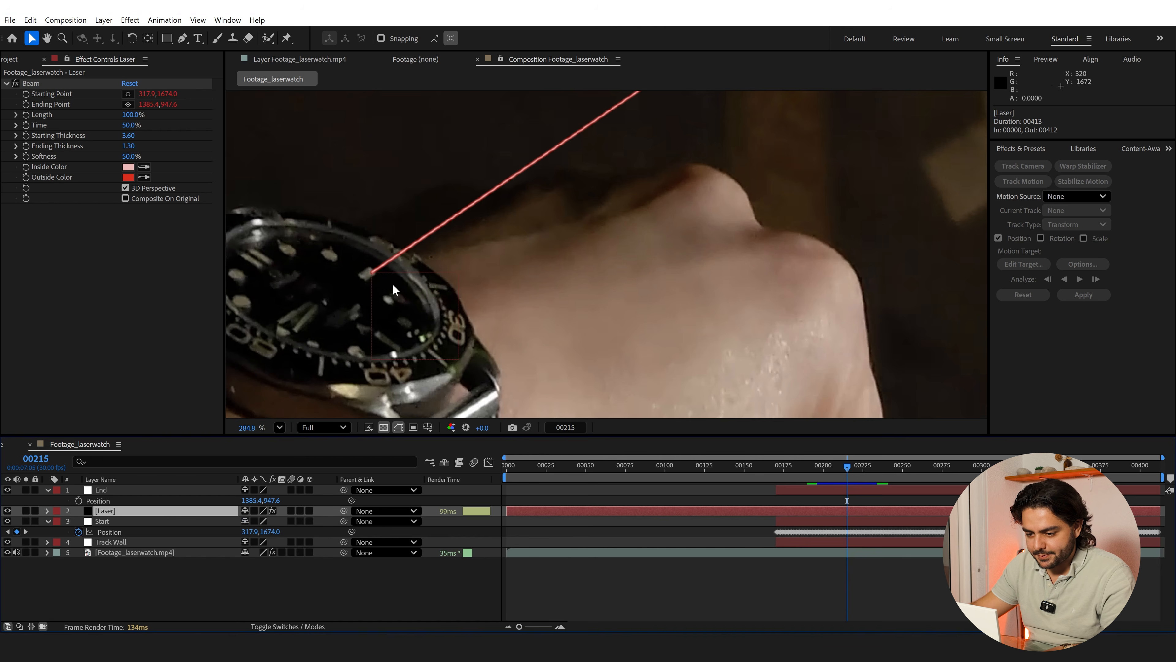
pyautogui.click(103, 522)
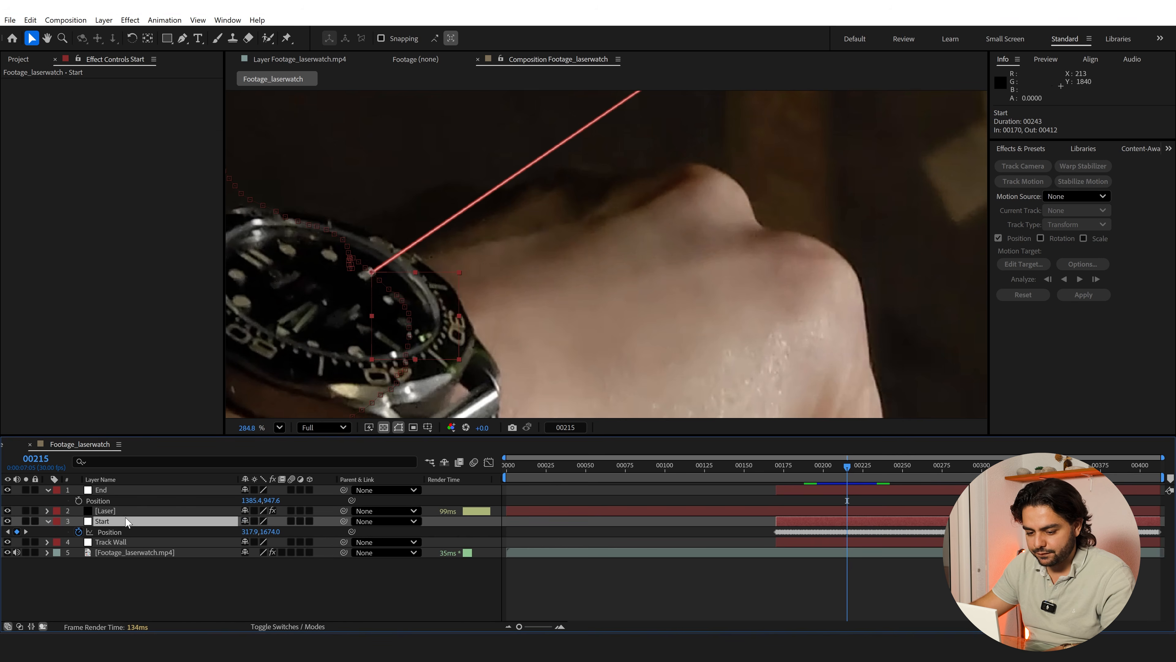
pyautogui.rightClick(183, 611)
pyautogui.moveTo(212, 462)
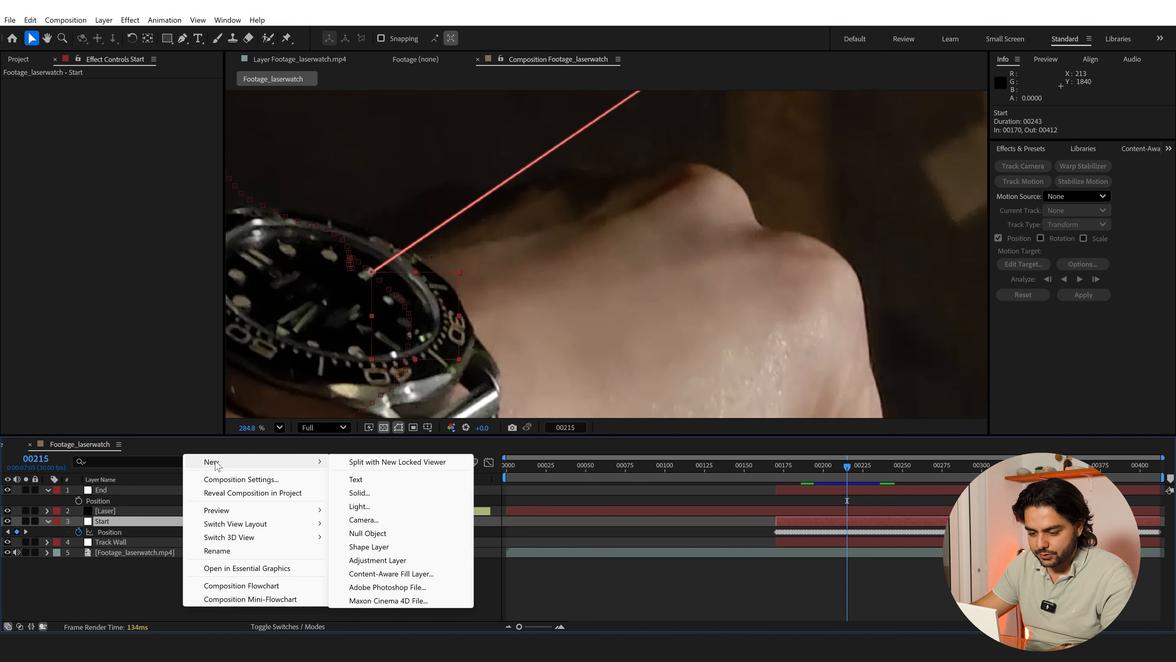
pyautogui.click(371, 533)
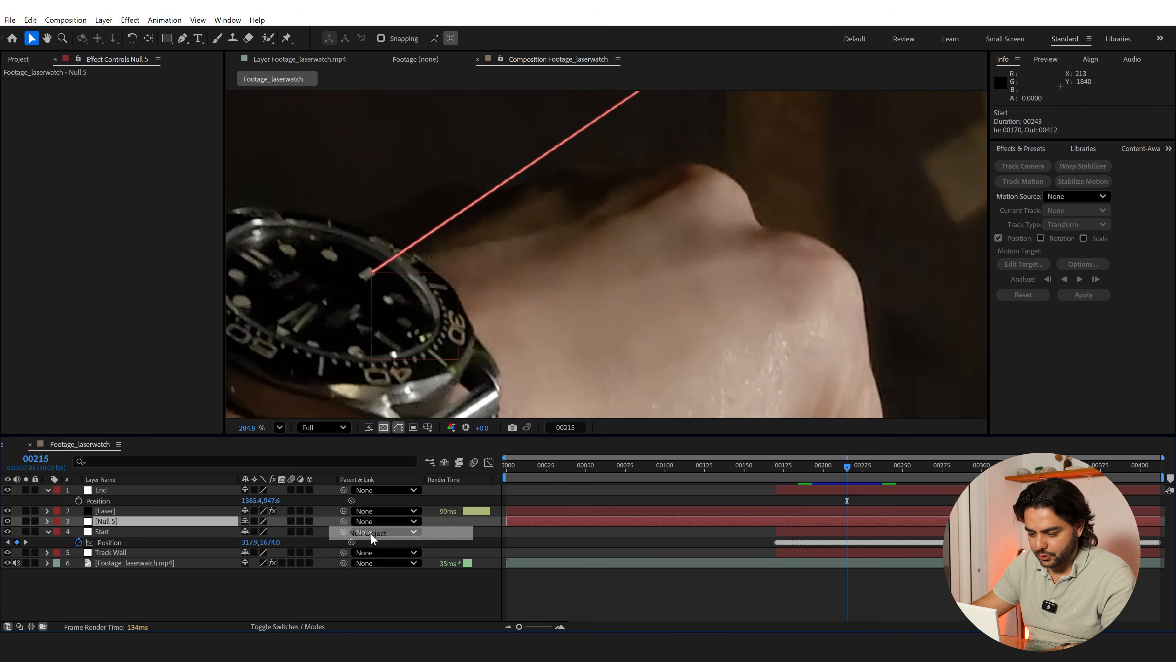
pyautogui.press('Return')
pyautogui.write('Start')
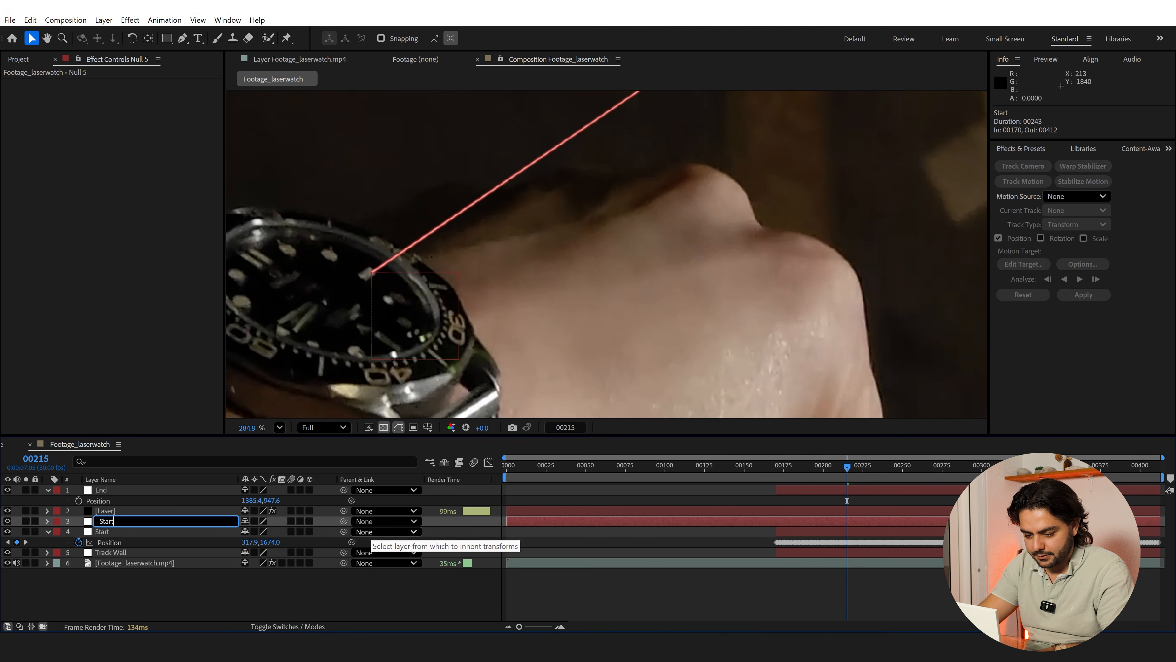
pyautogui.write(' Control')
pyautogui.press('Return')
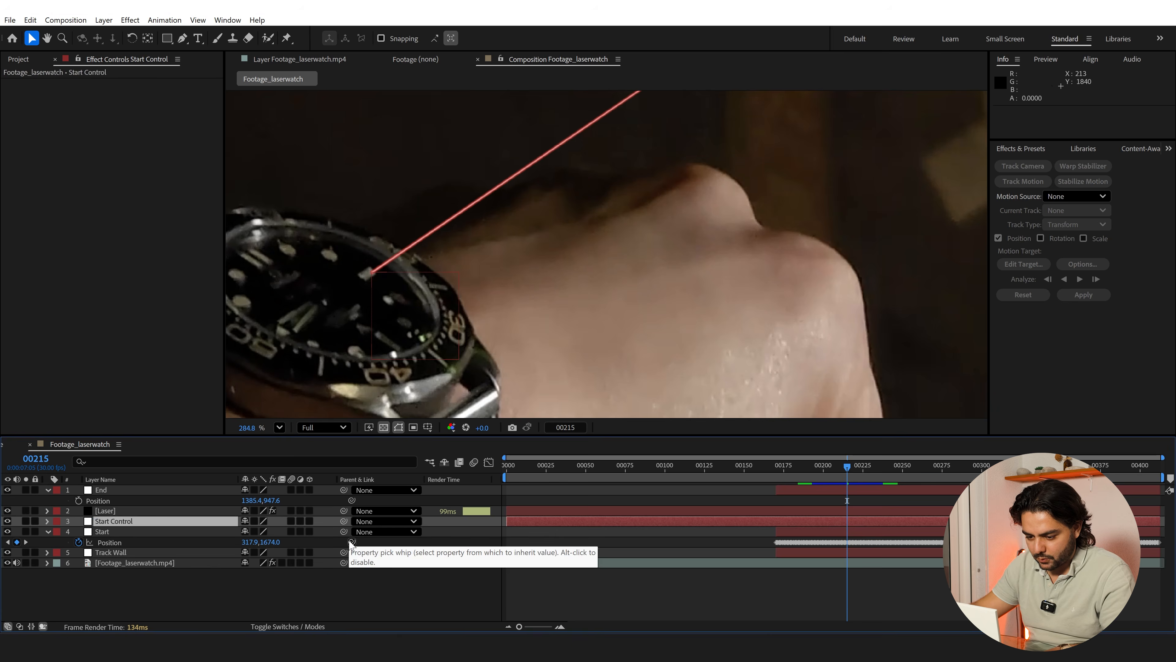
# Parent Start Control to the Start null and move it onto the watch beside the beam's origin, at about 52.9, -22.0
pyautogui.moveTo(344, 520); pyautogui.dragTo(105, 534)
pyautogui.scroll(-3, 699, 204)
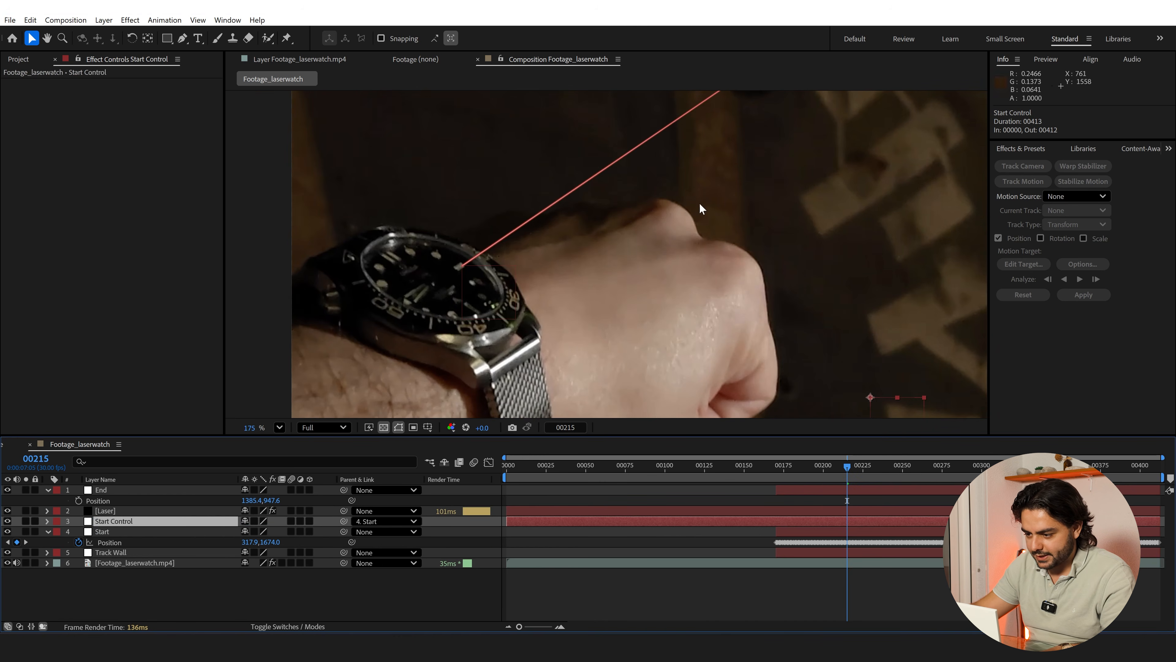
pyautogui.moveTo(884, 407); pyautogui.dragTo(504, 264)
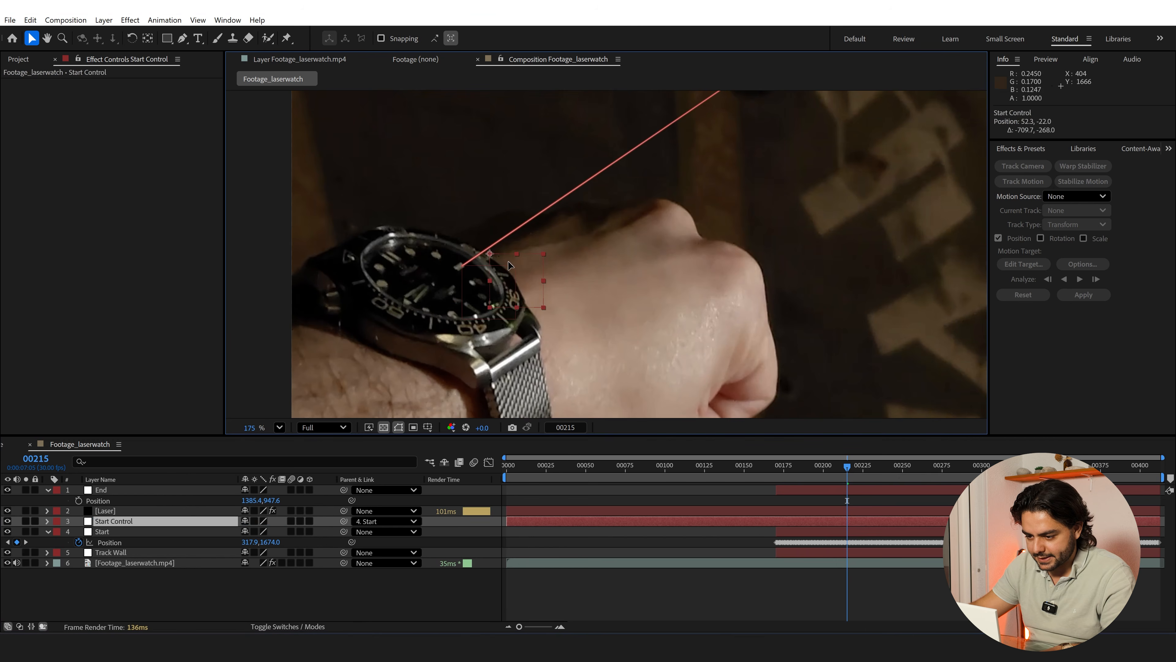
pyautogui.scroll(2, 602, 258)
# Examine how Start Control follows the watch at frames 240, 313 and 173
pyautogui.moveTo(850, 465); pyautogui.dragTo(890, 468)
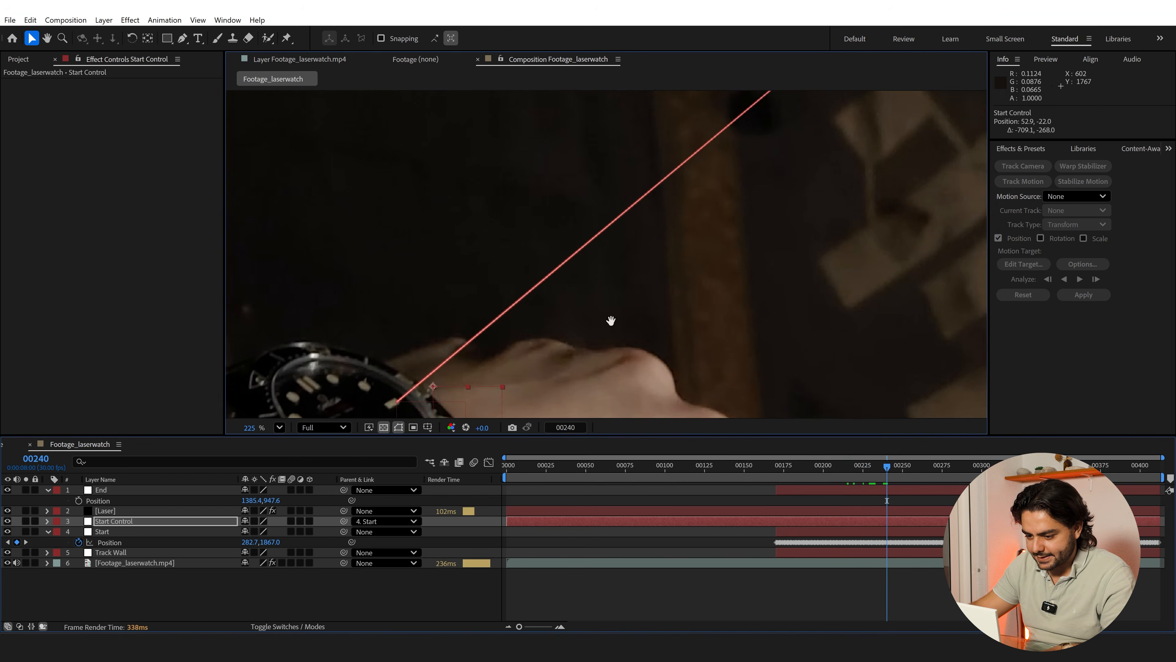
pyautogui.press('space')
pyautogui.press('space')
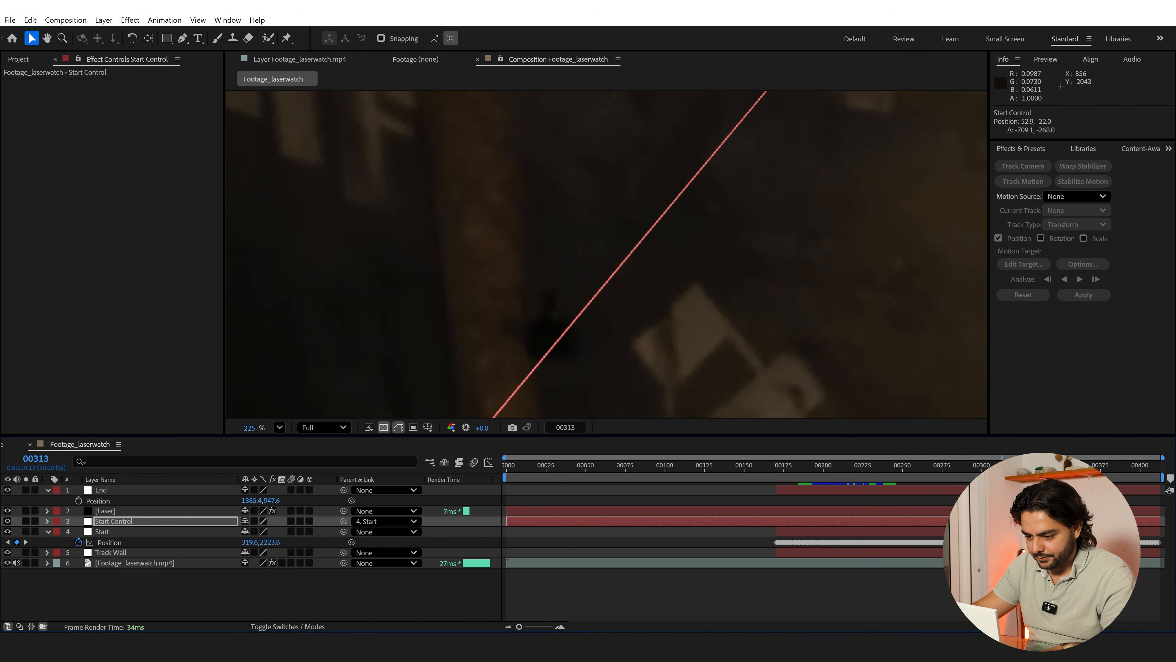
pyautogui.moveTo(623, 408); pyautogui.dragTo(623, 114)
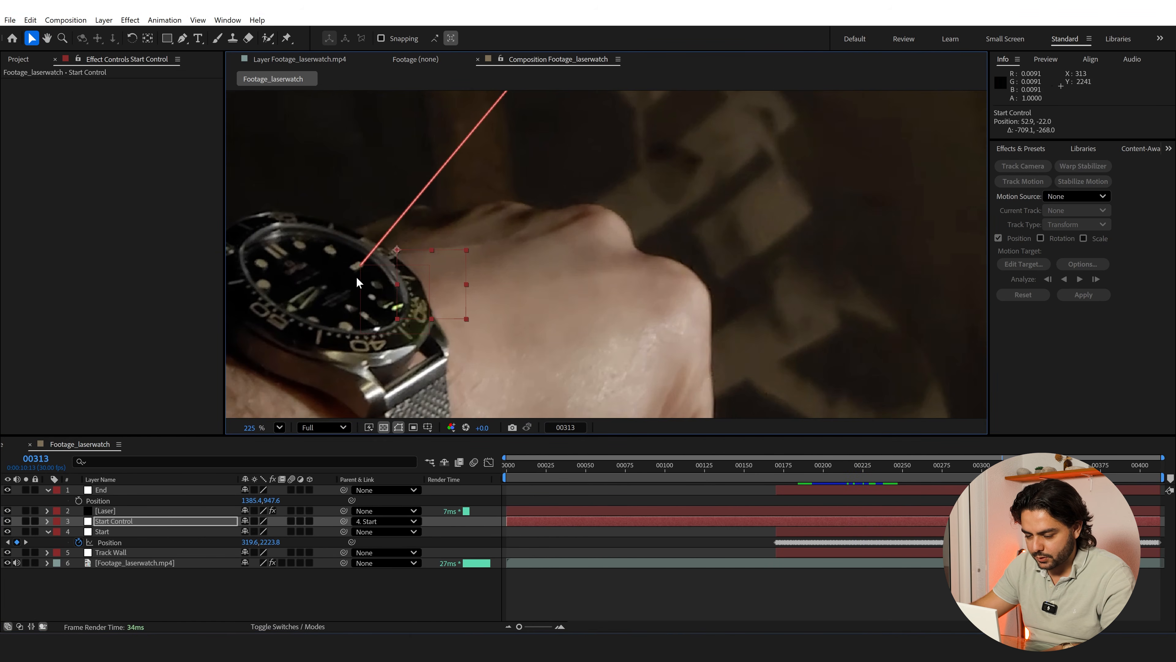
pyautogui.click(780, 473)
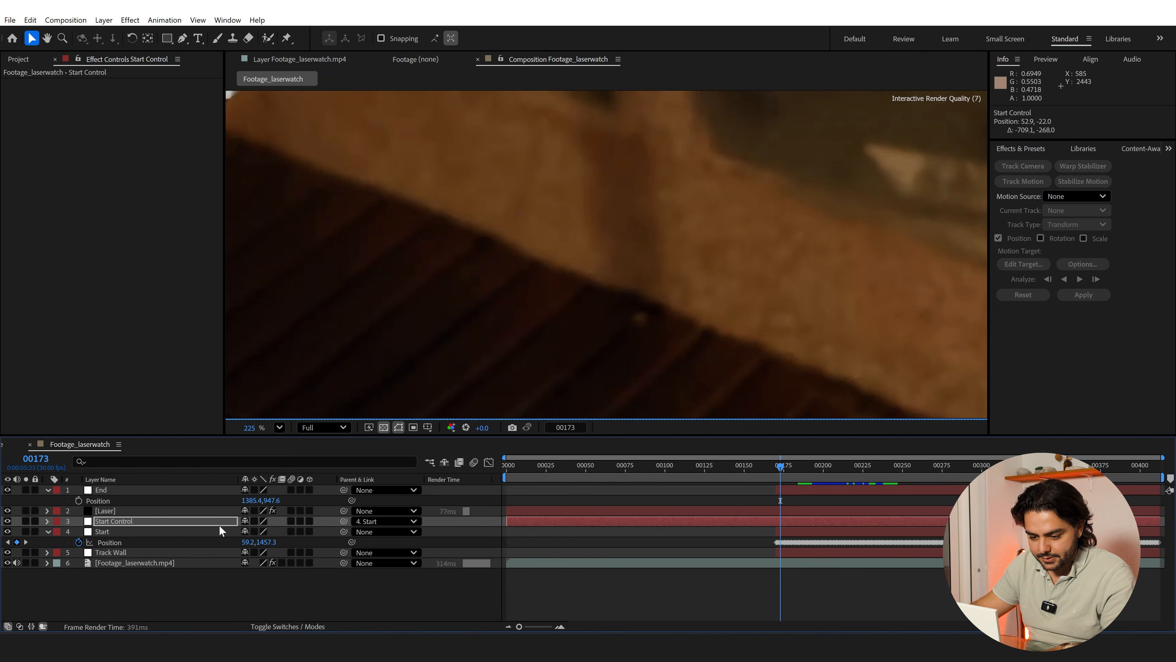
pyautogui.click(144, 525)
pyautogui.moveTo(468, 229); pyautogui.dragTo(503, 279)
pyautogui.scroll(-3, 527, 190)
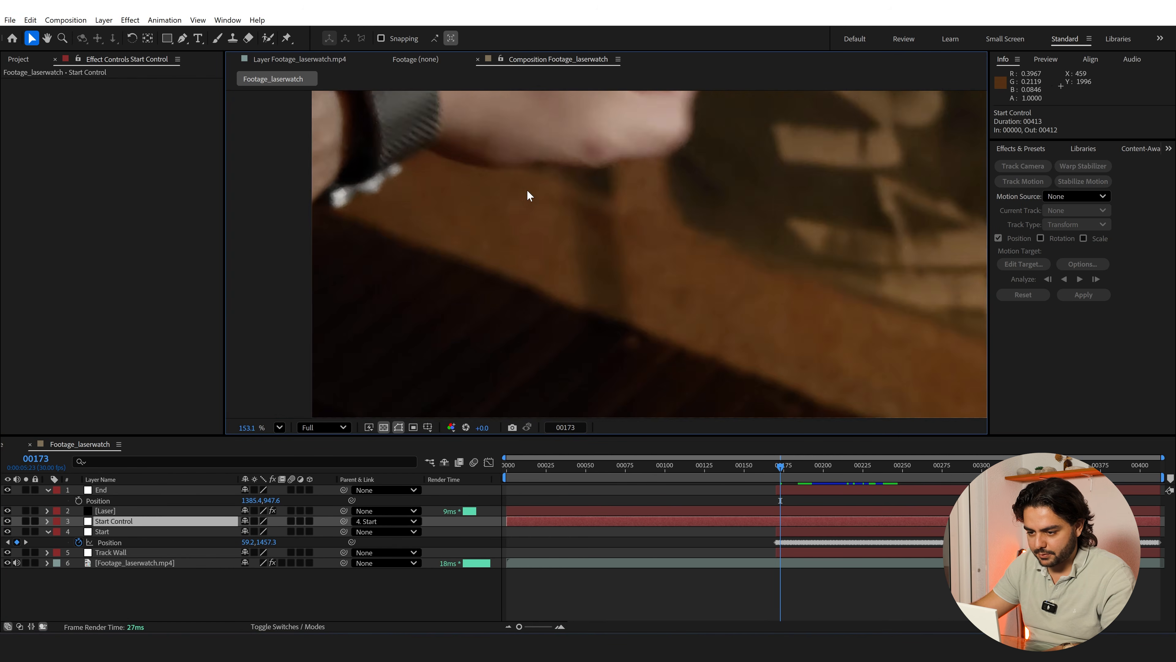
# Go to frame 228 and reveal the Beam effect's Starting Point and Ending Point expressions on the Laser layer
pyautogui.moveTo(756, 236); pyautogui.dragTo(712, 420)
pyautogui.press('v')
pyautogui.click(868, 465)
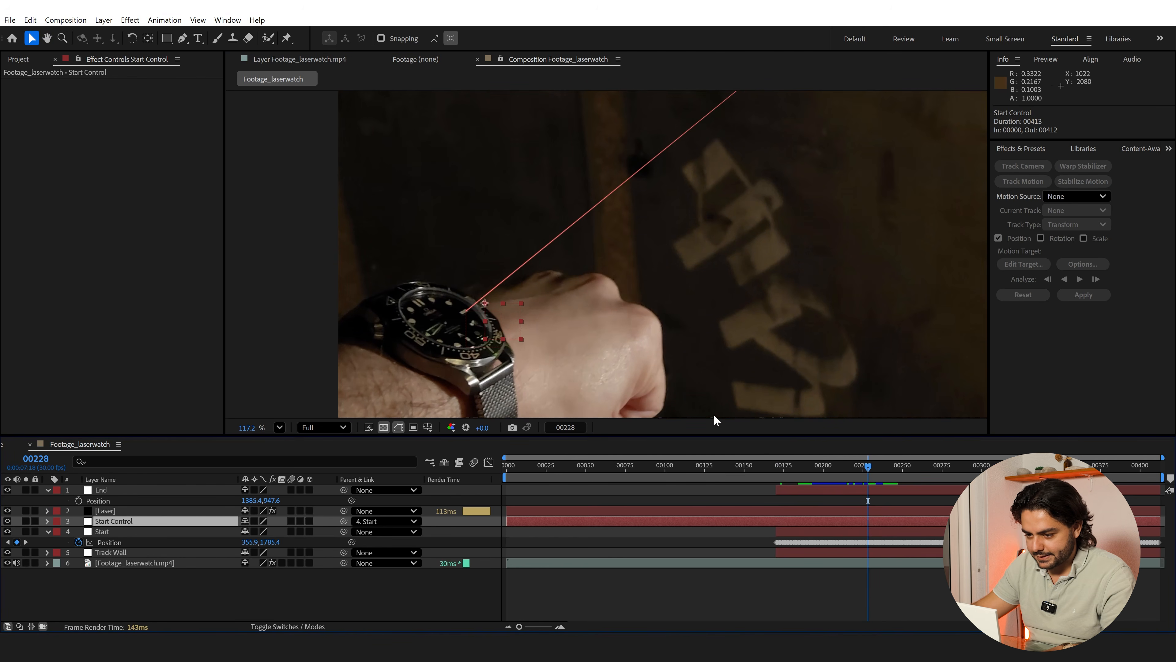
pyautogui.click(119, 512)
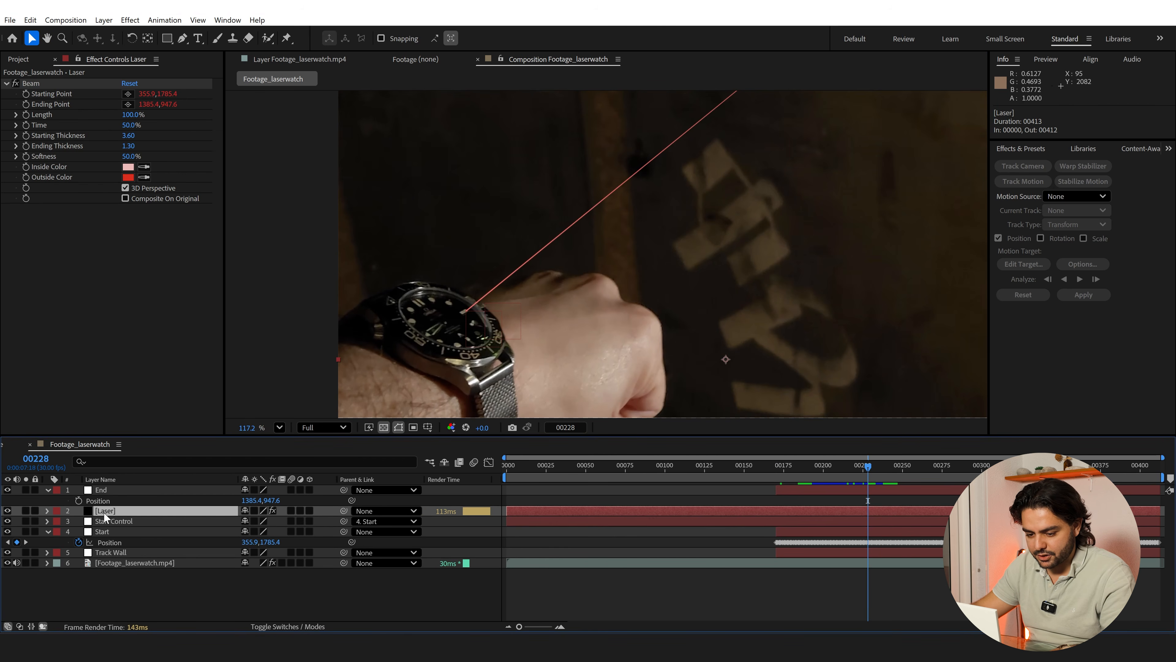
pyautogui.press('e')
pyautogui.press('e')
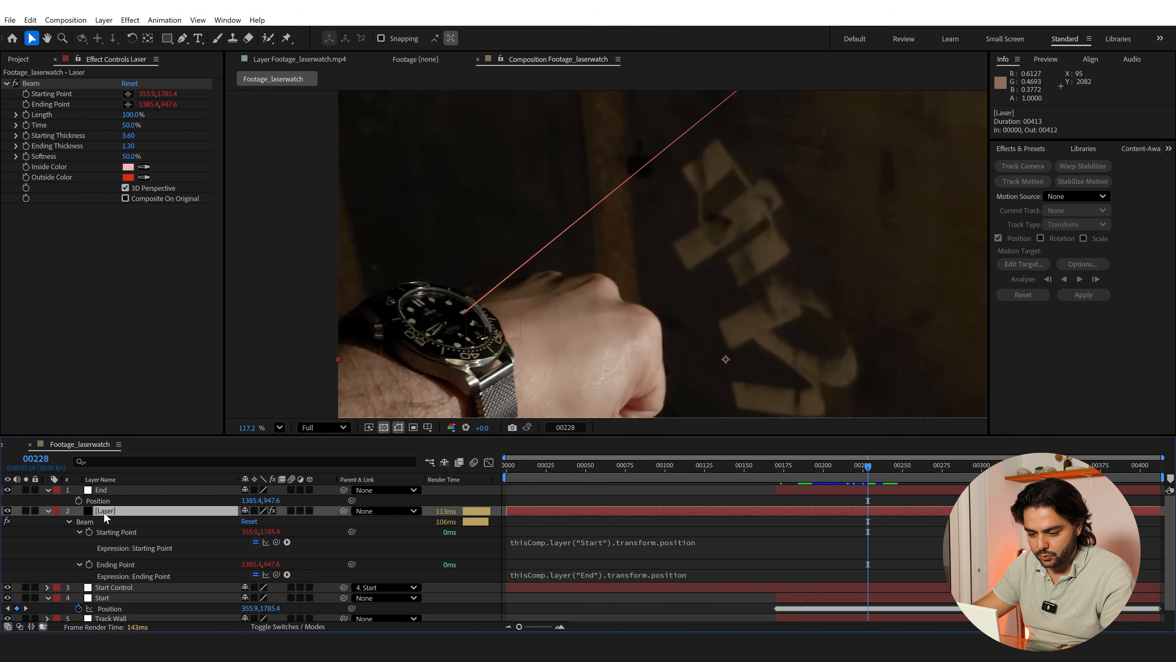
# Try to link the Beam's Starting Point expression directly to the Start Control layer, then undo the link
pyautogui.click(568, 544)
pyautogui.moveTo(277, 541); pyautogui.dragTo(158, 587)
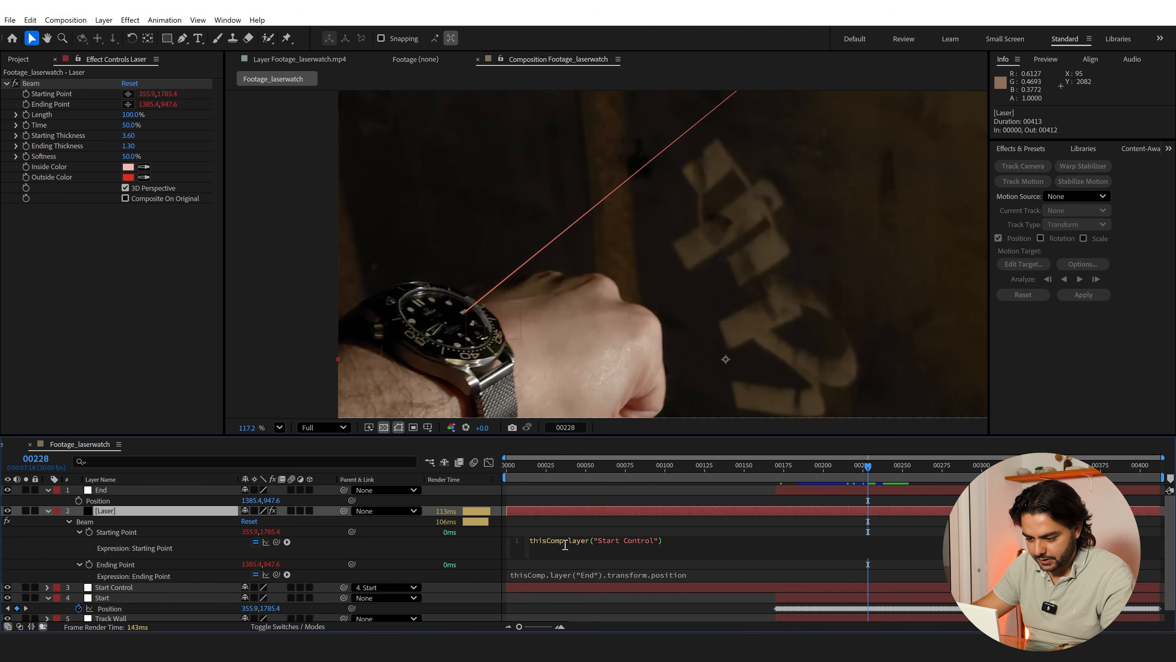
pyautogui.click(579, 526)
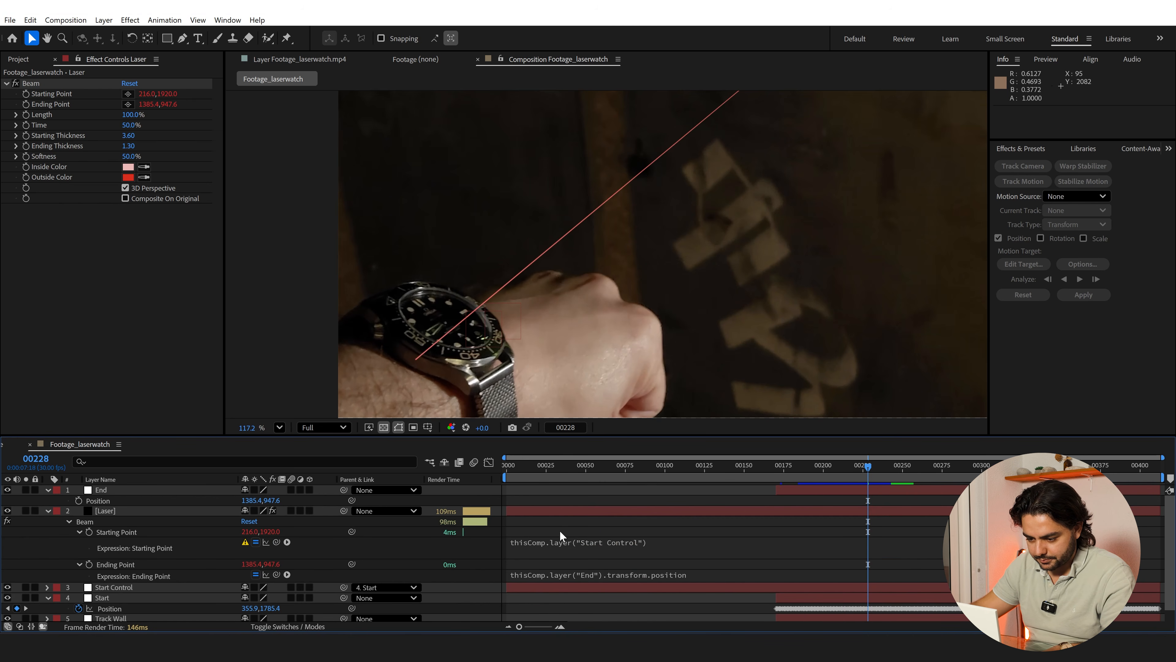
pyautogui.hotkey('ctrl', 'z')
# Reveal Start Control's Position and link the Beam's Starting Point expression to it
pyautogui.click(118, 586)
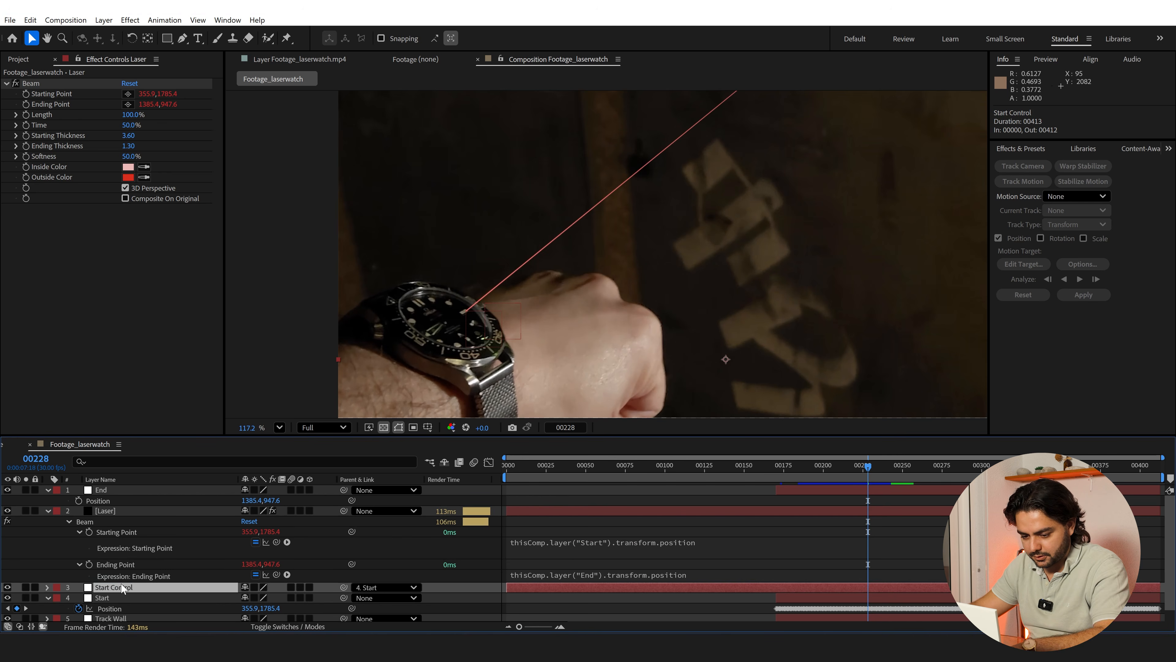
pyautogui.press('p')
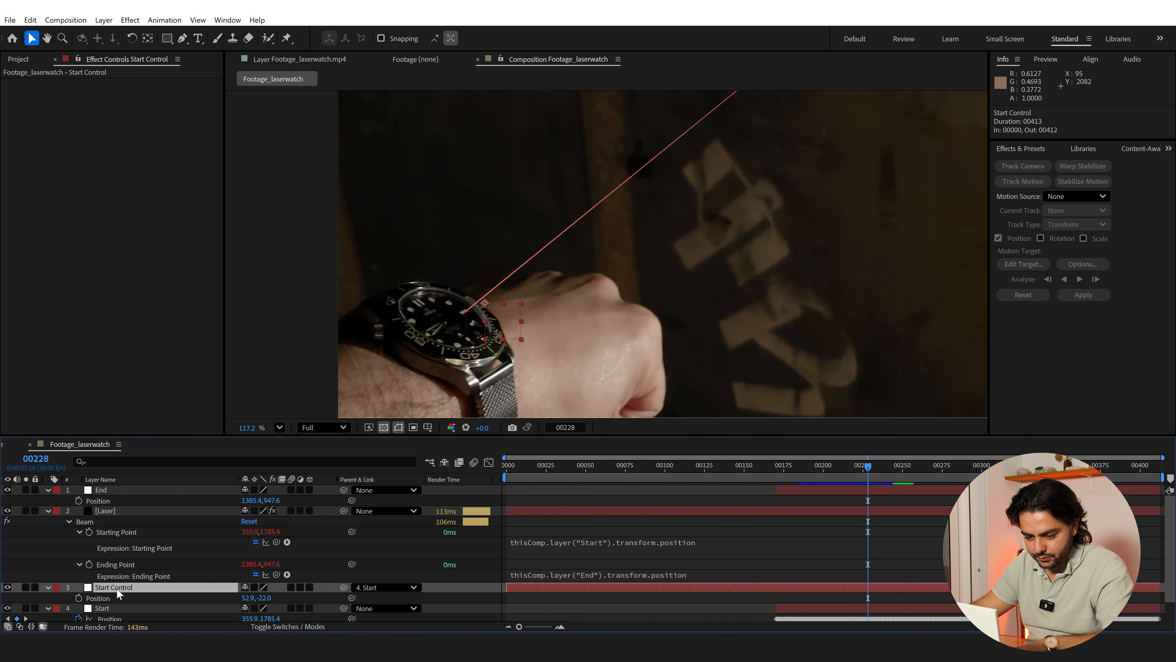
pyautogui.click(554, 548)
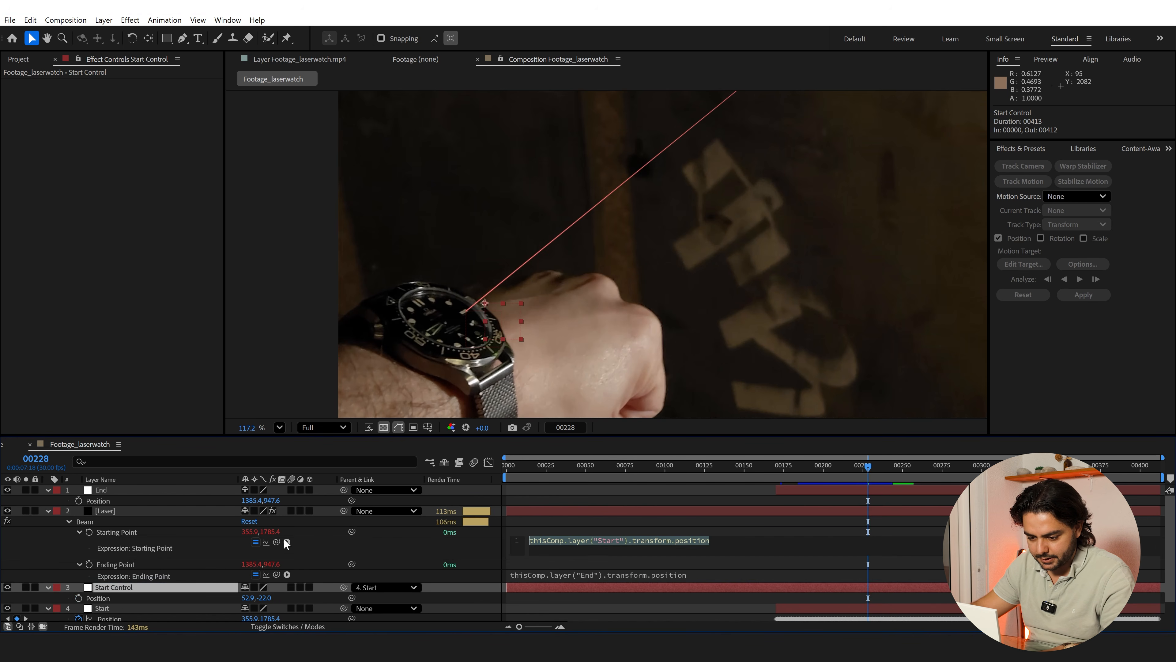
pyautogui.moveTo(278, 542); pyautogui.dragTo(147, 599)
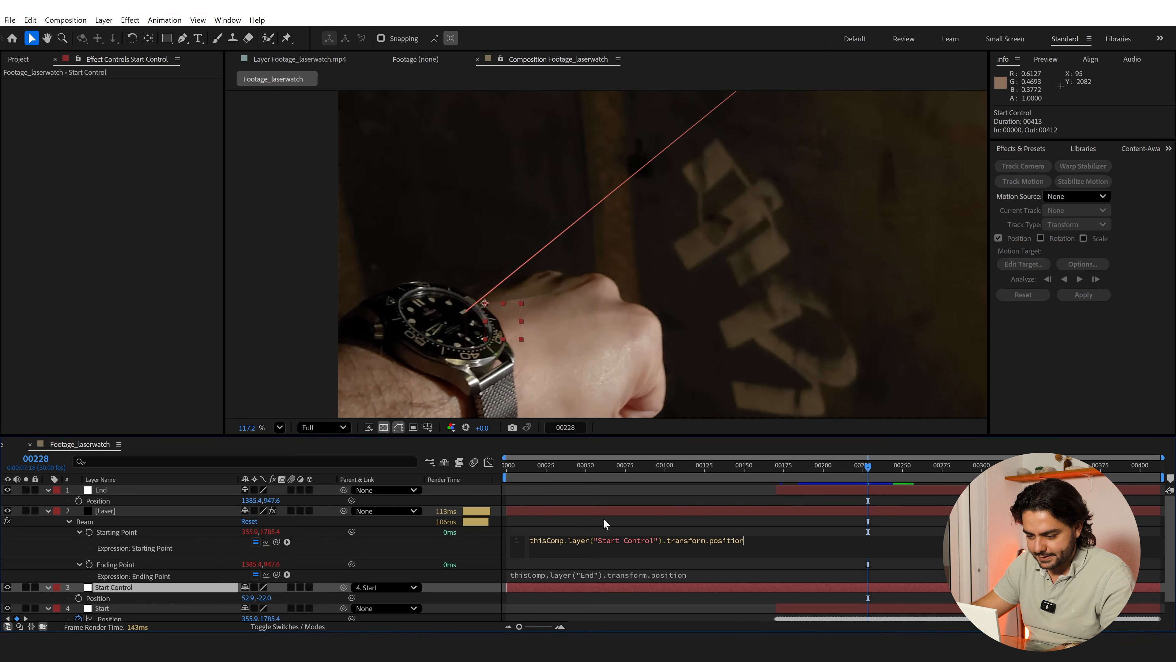
pyautogui.click(581, 525)
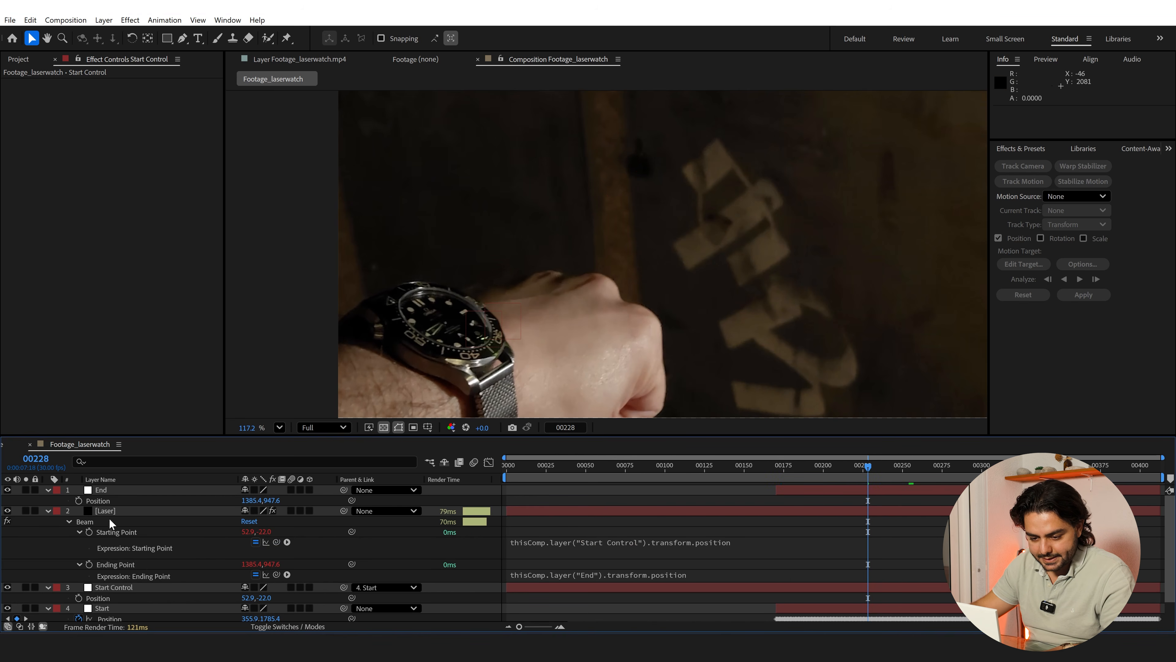
pyautogui.click(110, 585)
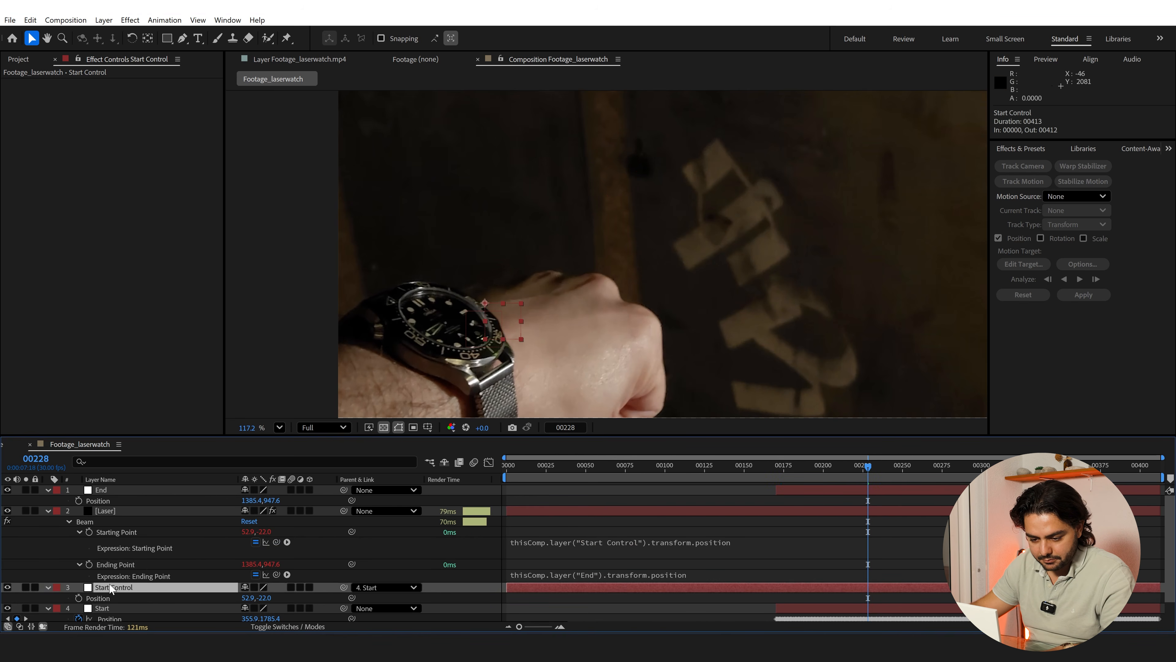
pyautogui.click(255, 608)
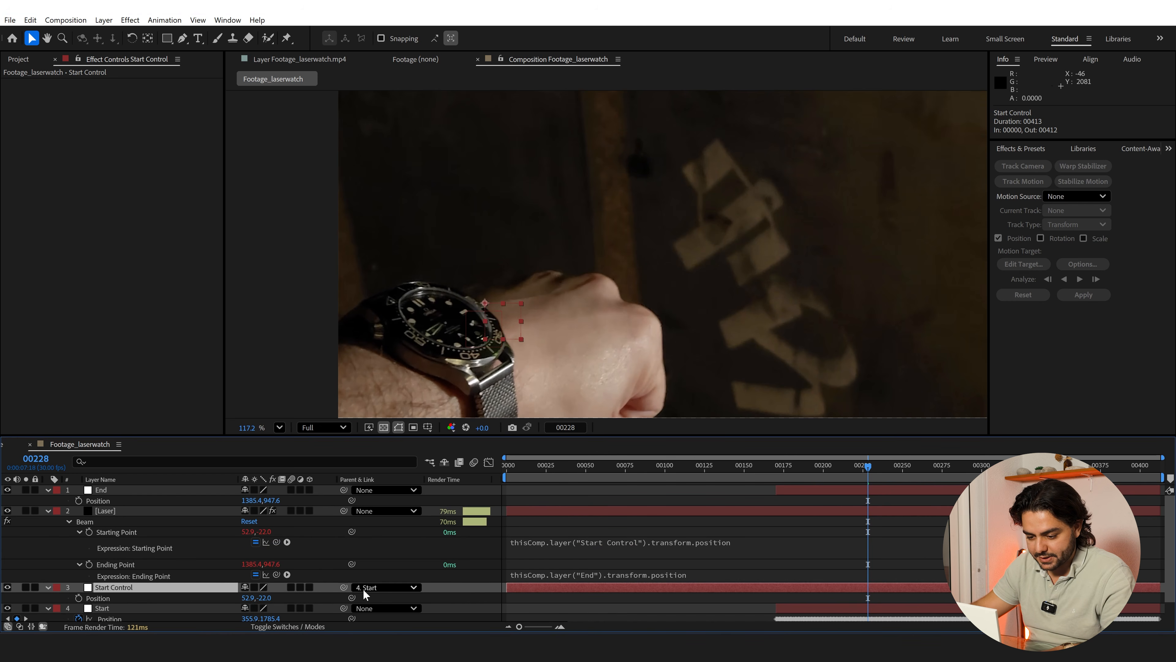
pyautogui.click(113, 609)
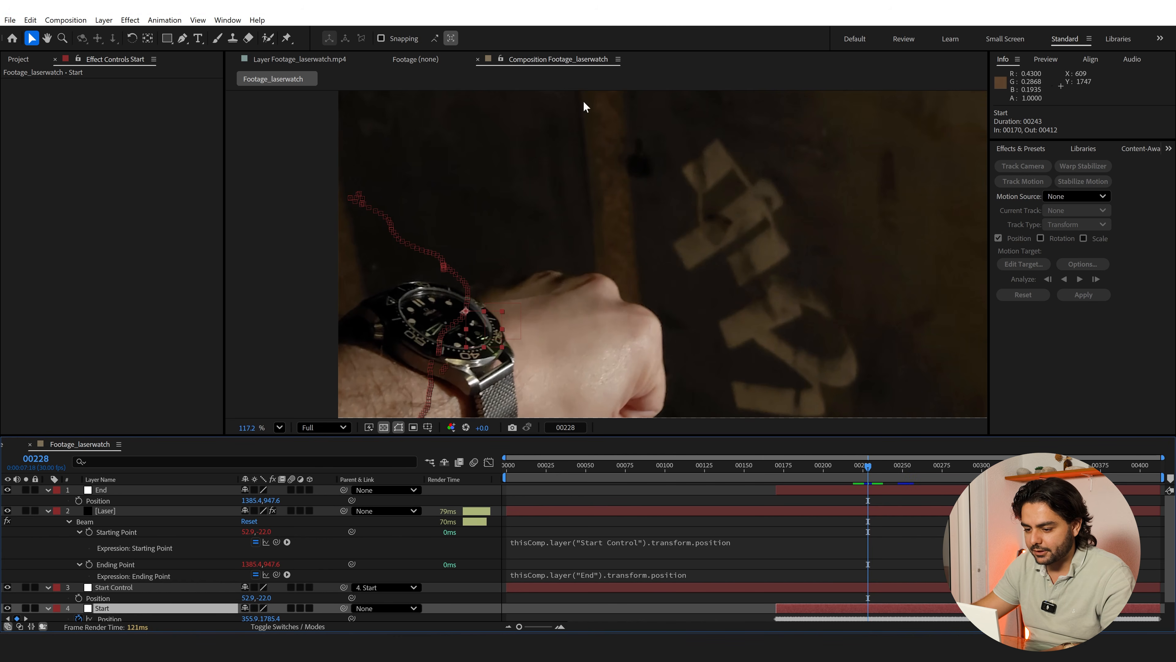
# Replace the Starting Point expression with thisComp.layer("Start Control").toWorld(thisComp.layer("Start Control").transform.anchorPoint)
pyautogui.click(582, 545)
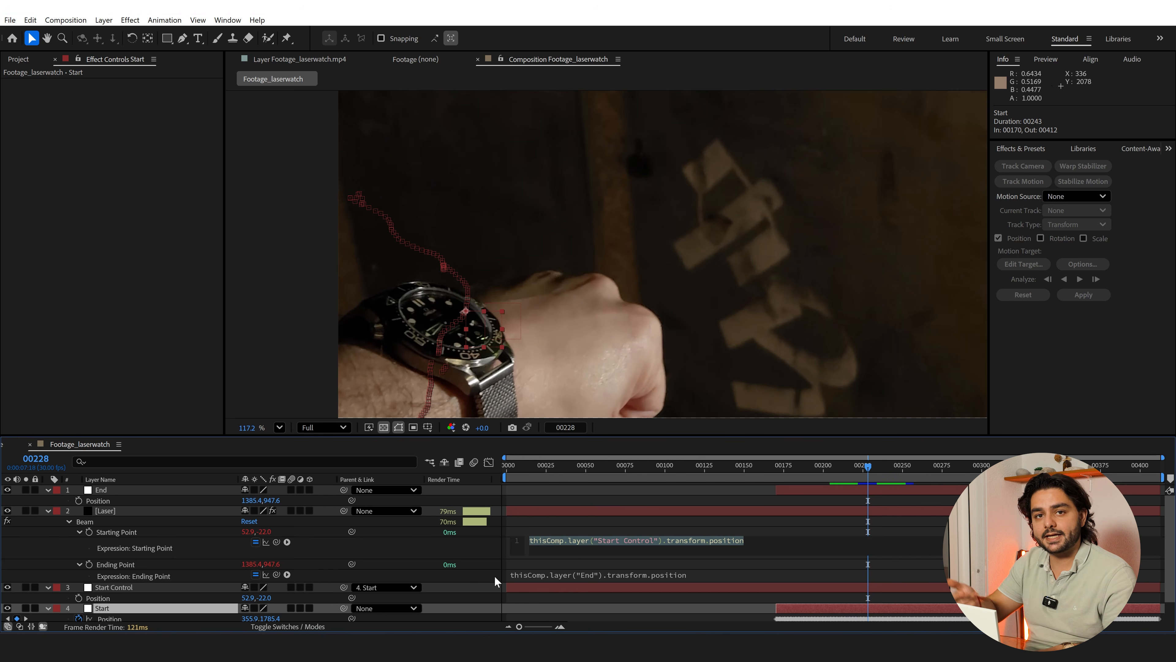
pyautogui.write('thisComp.layer("Start").toWorld(thisComp.layer("Start").transform.anchorPoint)')
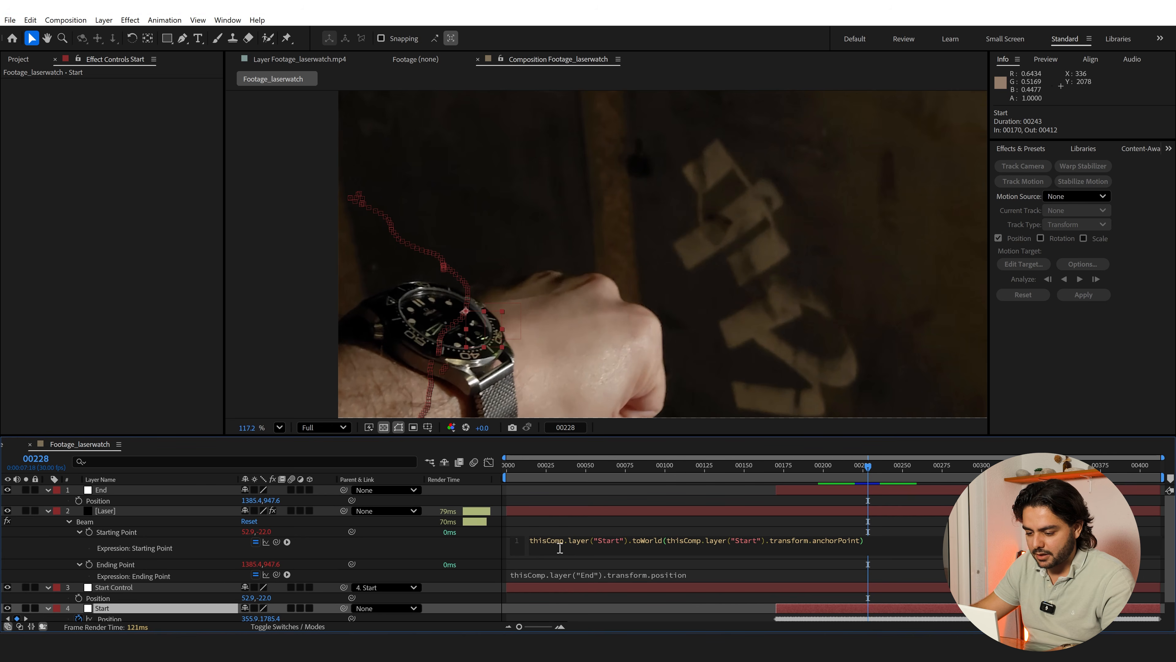
pyautogui.moveTo(599, 542); pyautogui.dragTo(616, 543)
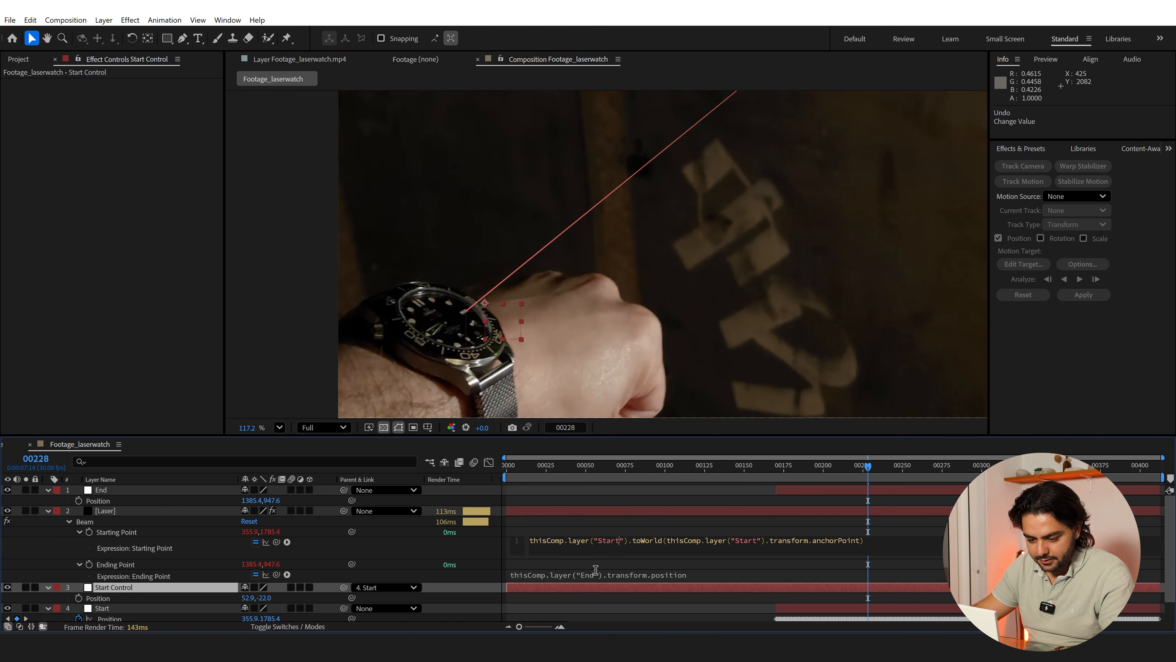
pyautogui.write('Control')
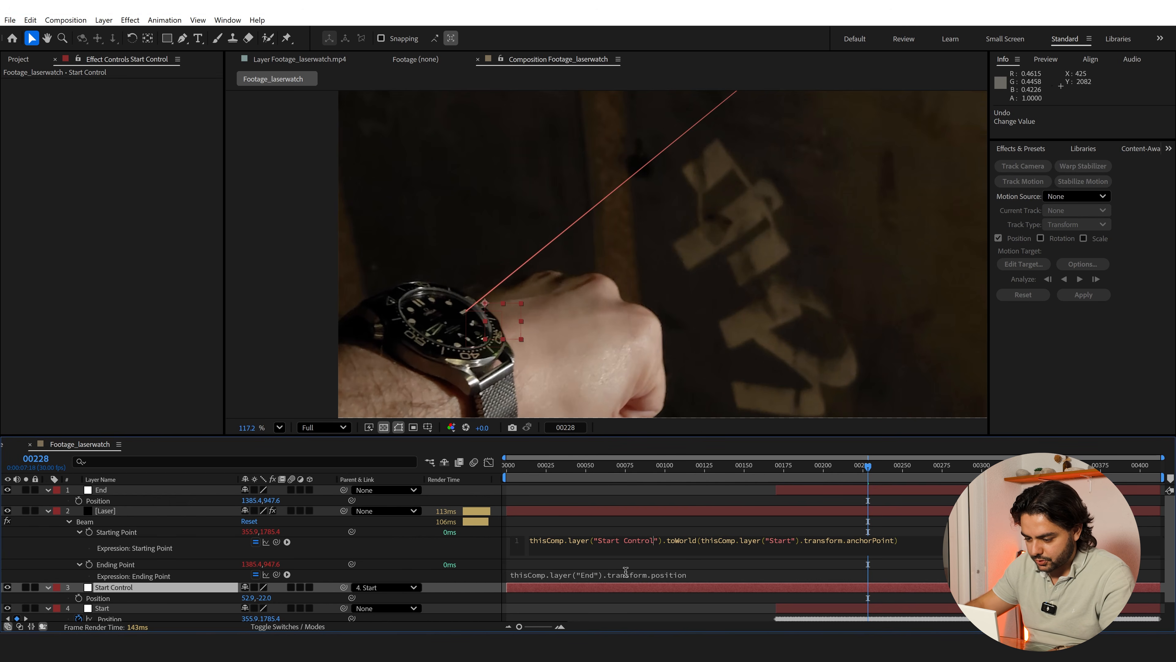
pyautogui.write(' Control')
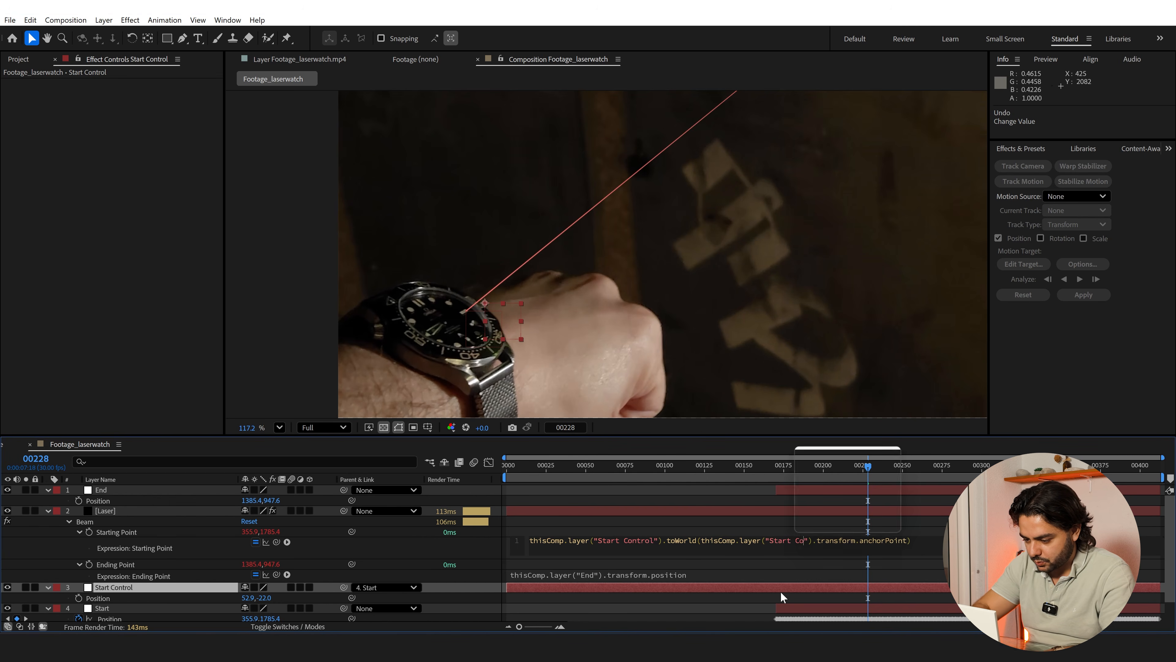
pyautogui.click(795, 524)
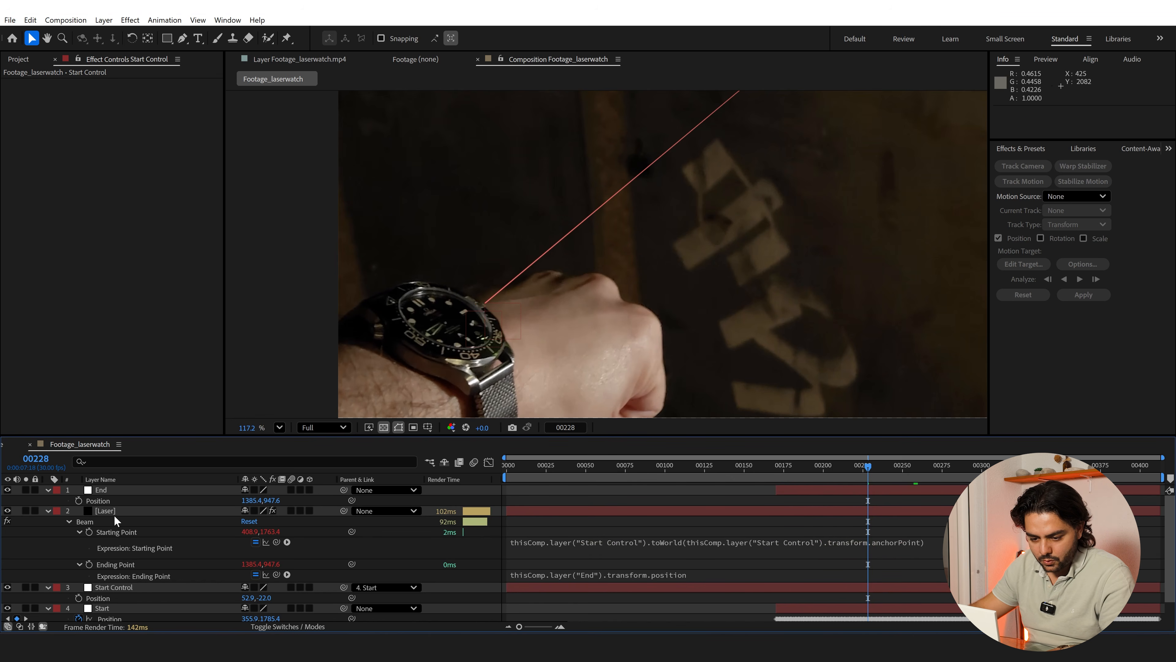
# Select Start Control and move it onto the edge of the watch bezel, at about 57.2, -13.5
pyautogui.click(113, 595)
pyautogui.moveTo(599, 355); pyautogui.dragTo(491, 299)
pyautogui.moveTo(511, 323); pyautogui.dragTo(498, 326)
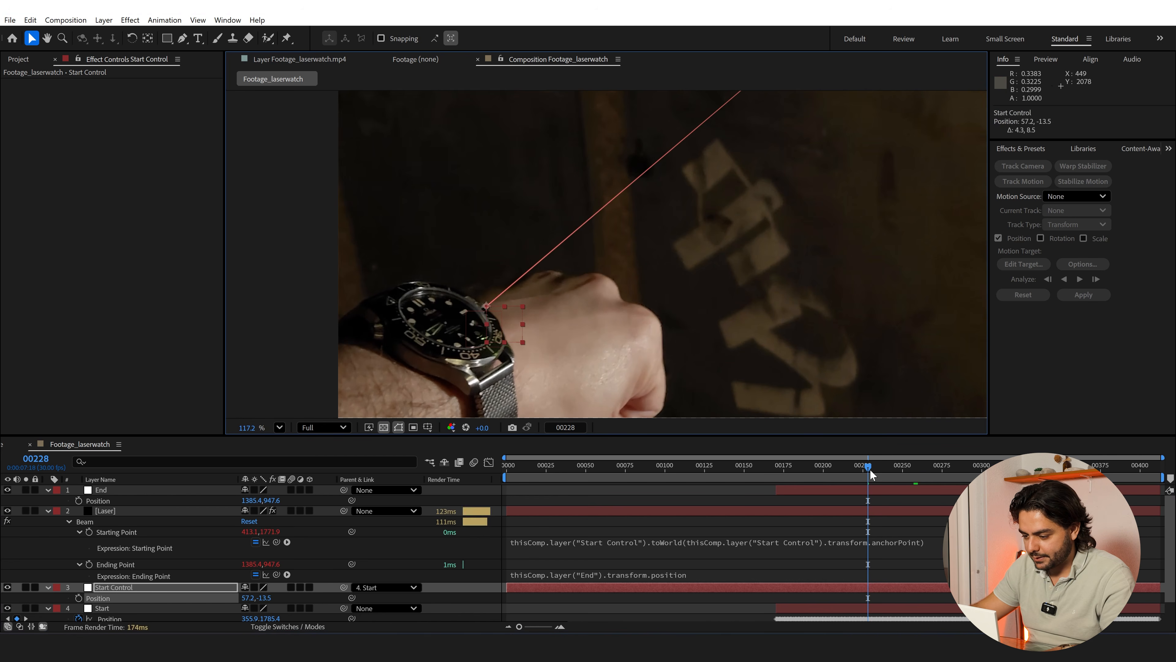
# Examine how the beam's origin follows the watch at frames 280 and 207, including a close view of the bezel
pyautogui.click(846, 471)
pyautogui.click(949, 468)
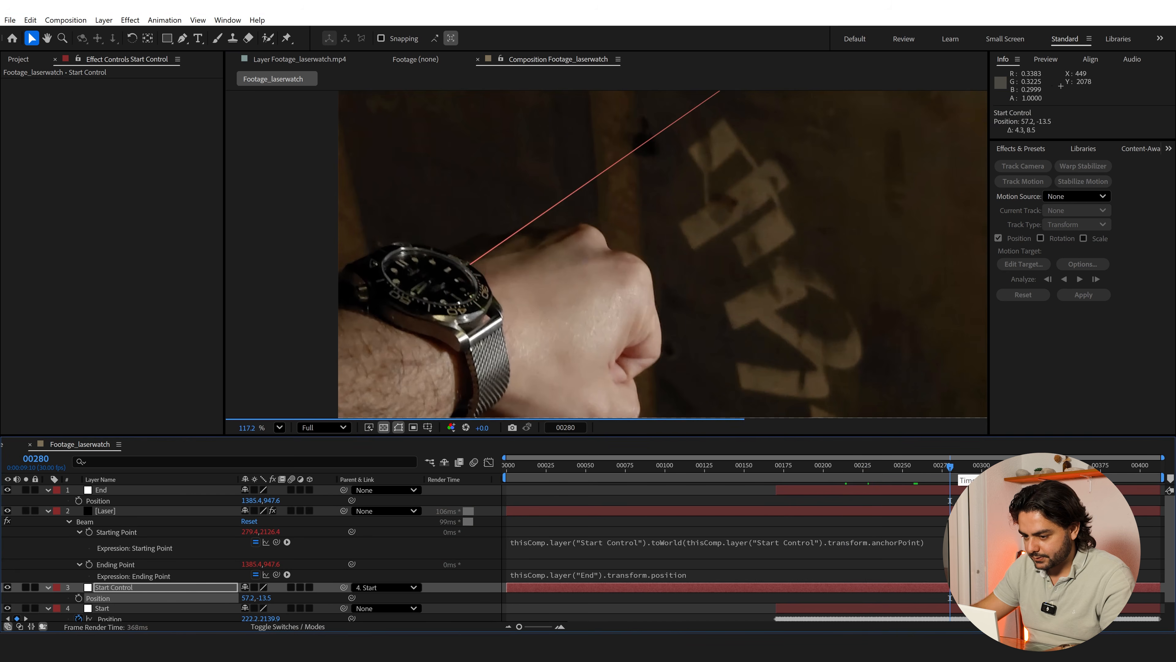
pyautogui.press('space')
pyautogui.moveTo(547, 337); pyautogui.dragTo(522, 266)
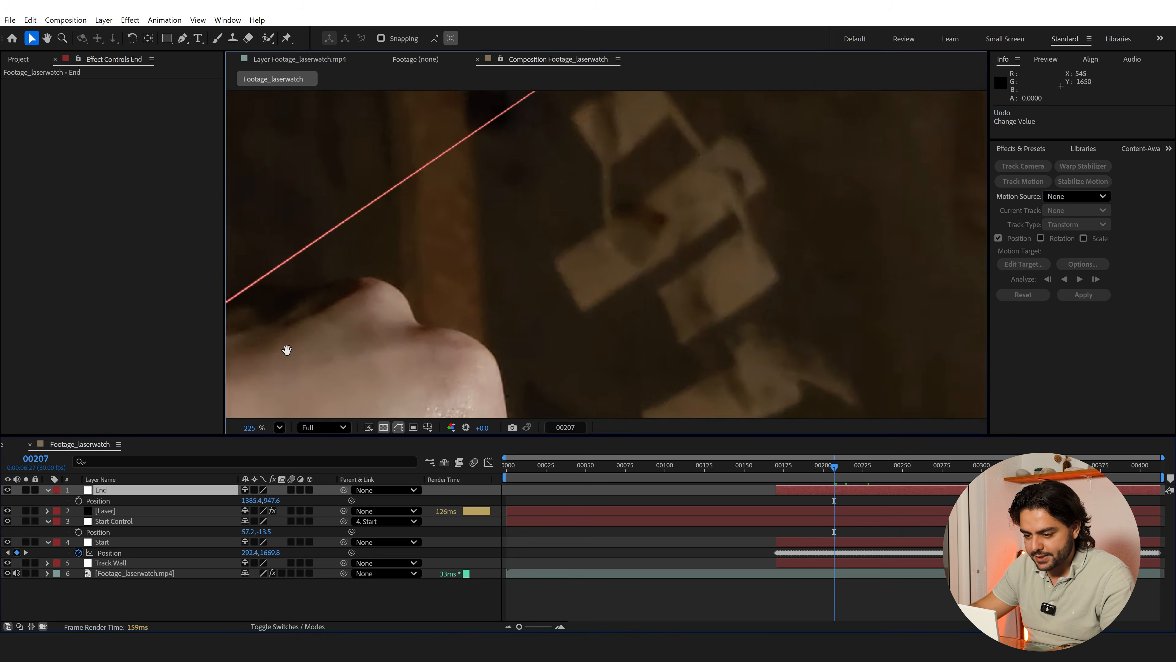
pyautogui.moveTo(284, 349); pyautogui.dragTo(721, 226)
pyautogui.scroll(3, 604, 215)
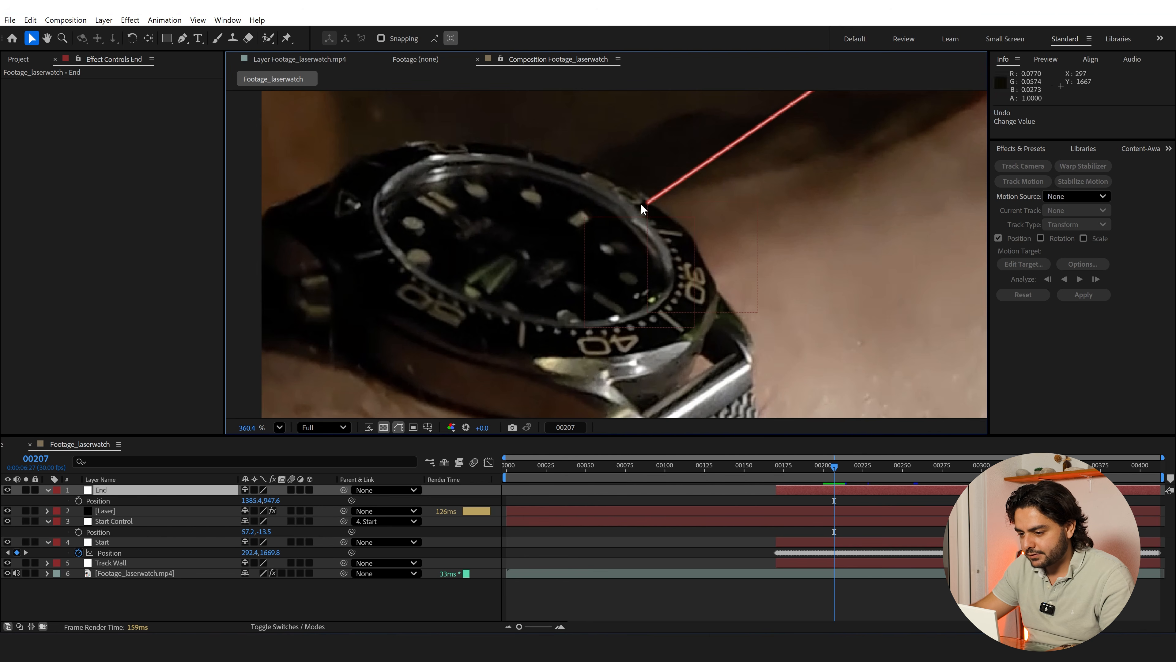
pyautogui.scroll(-5, 741, 197)
pyautogui.moveTo(741, 198); pyautogui.dragTo(526, 242)
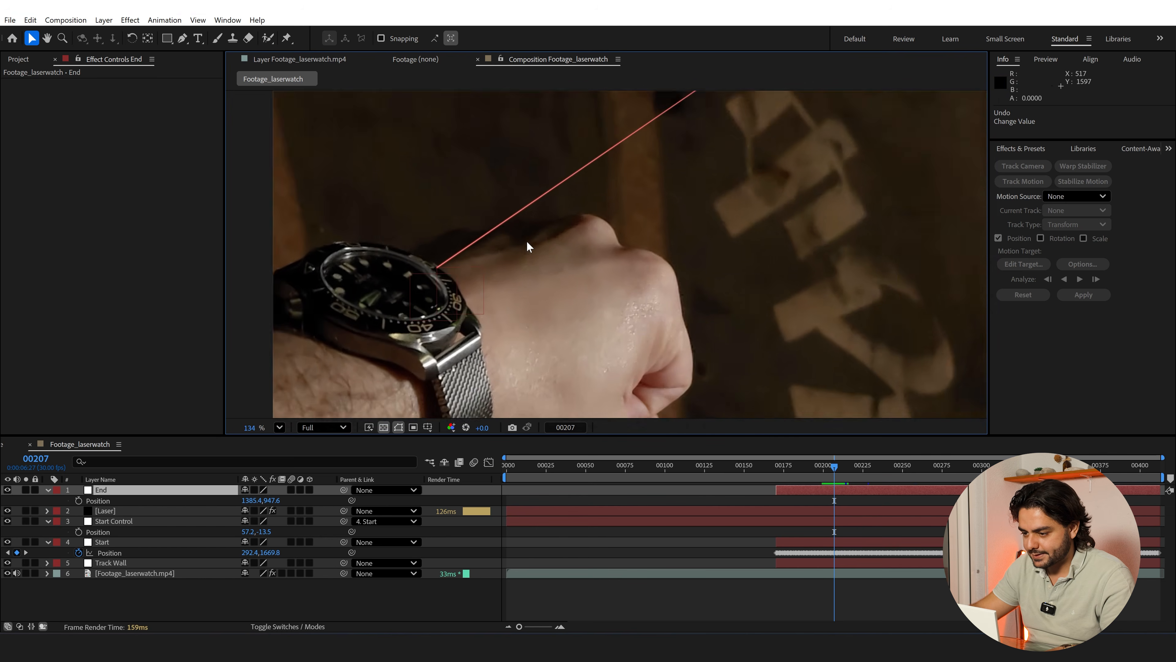
pyautogui.moveTo(704, 185)
pyautogui.mouseDown()
pyautogui.moveTo(562, 261)
pyautogui.moveTo(580, 263)
pyautogui.mouseUp()
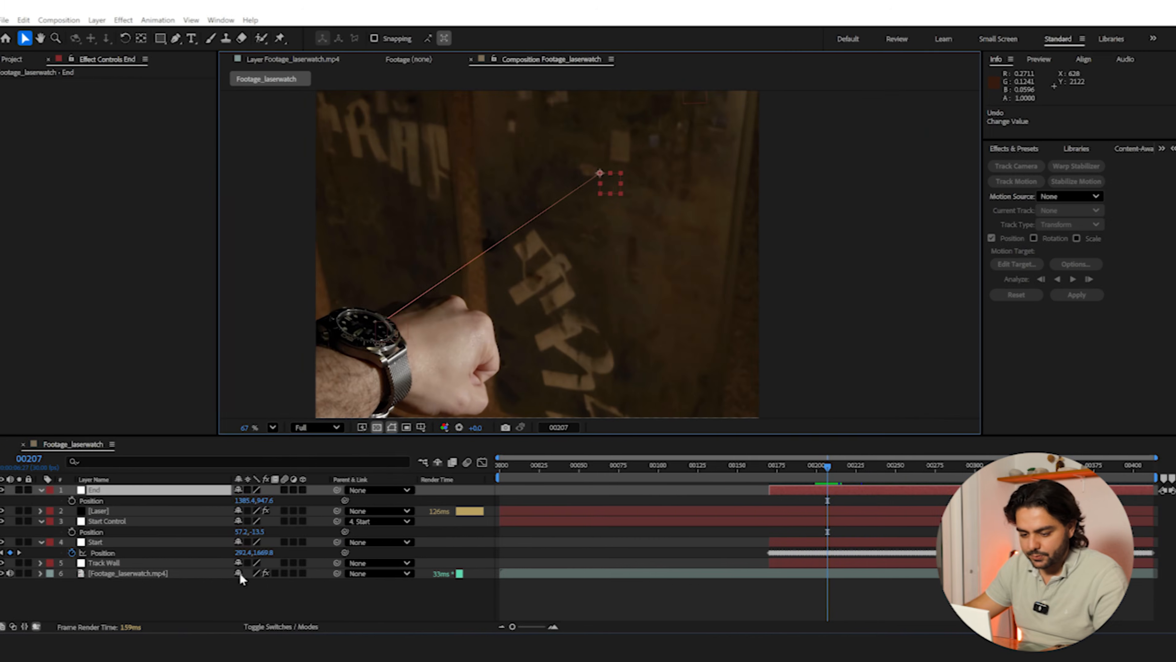
# Create a black 2160 x 3840 px solid named Hole
pyautogui.rightClick(219, 598)
pyautogui.moveTo(258, 457)
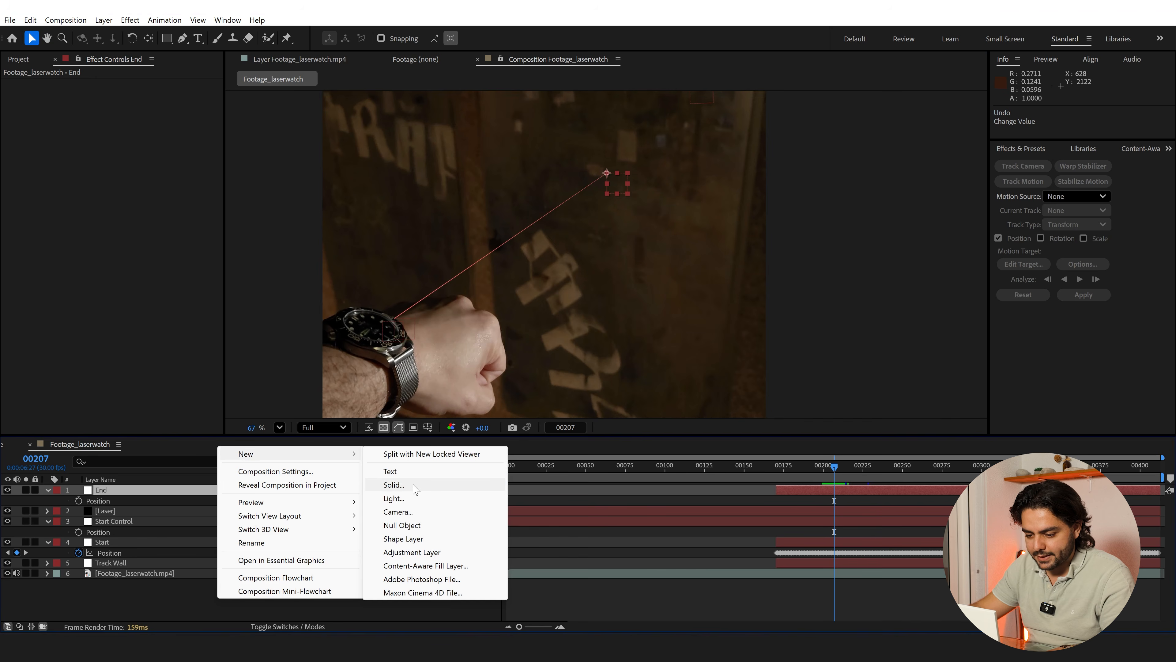
pyautogui.click(414, 486)
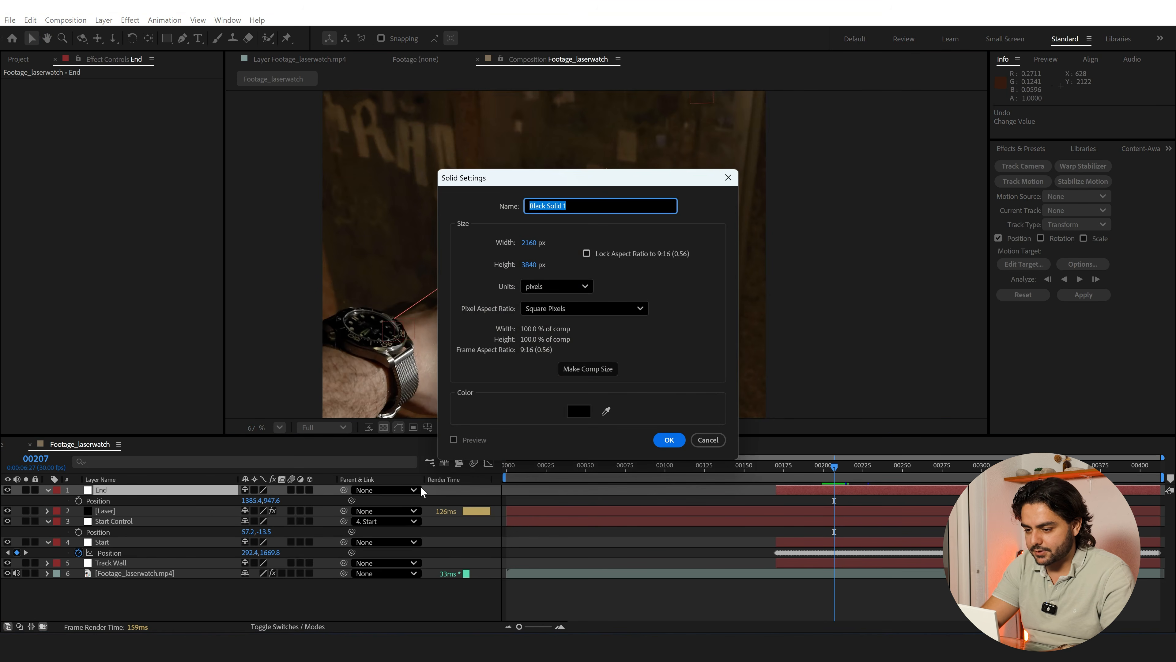
pyautogui.write('Hole')
pyautogui.press('Return')
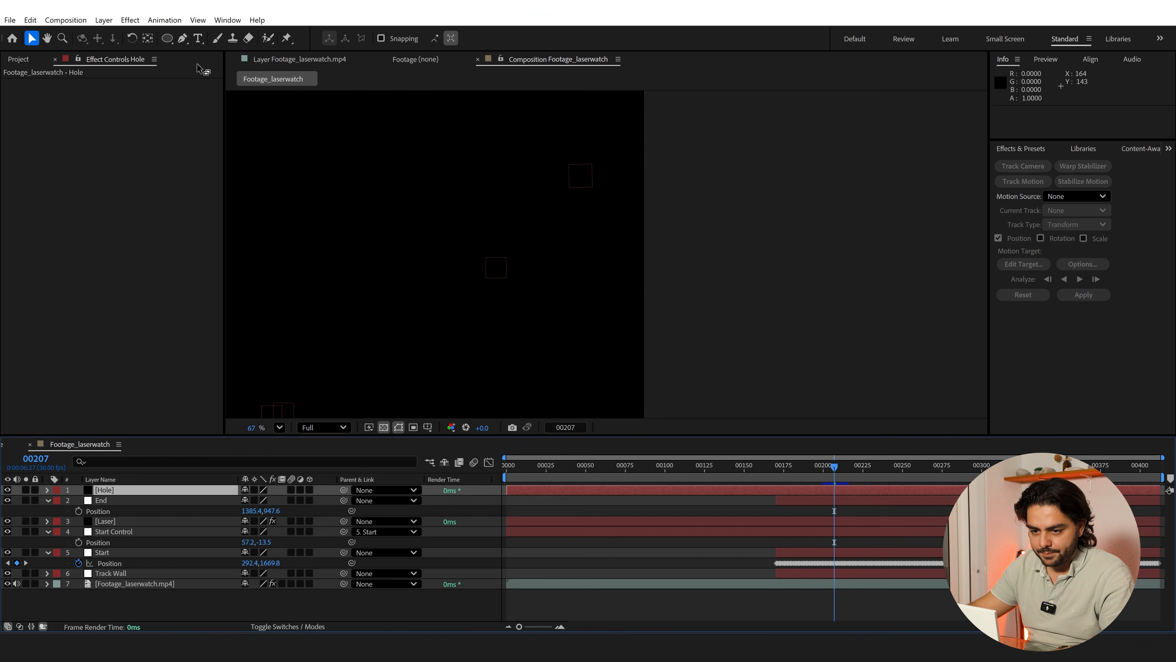
# Draw an elliptical mask about 363 px wide and 409 px high on the Hole solid, beside the yellow warning sign
pyautogui.click(168, 39)
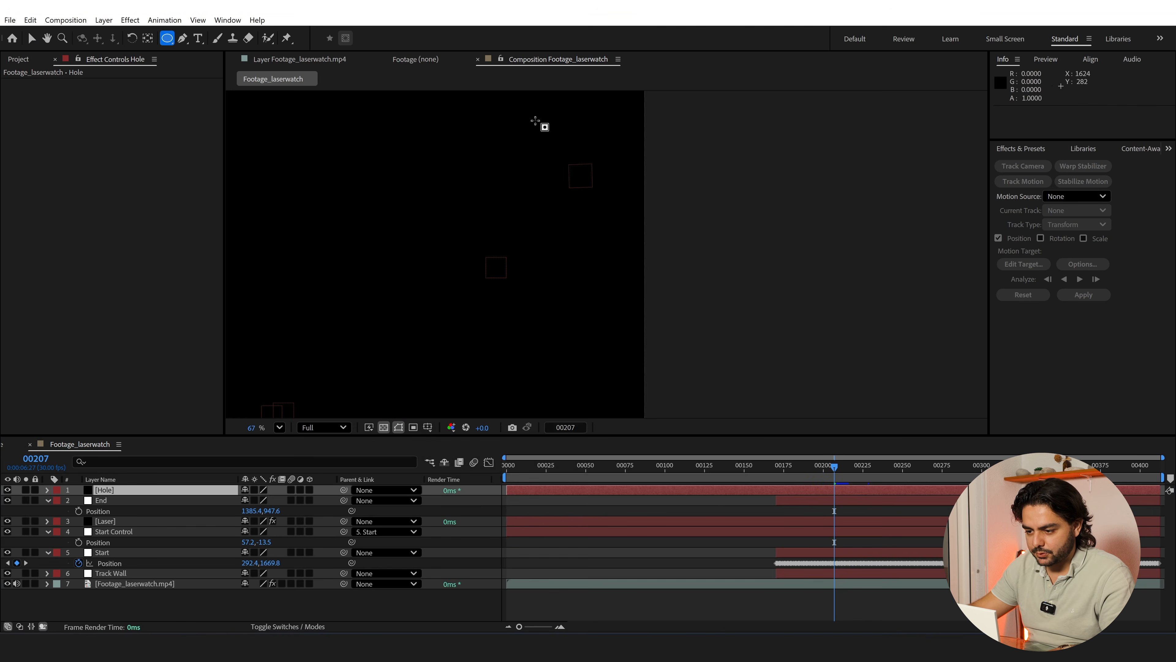
pyautogui.moveTo(538, 122); pyautogui.dragTo(610, 204)
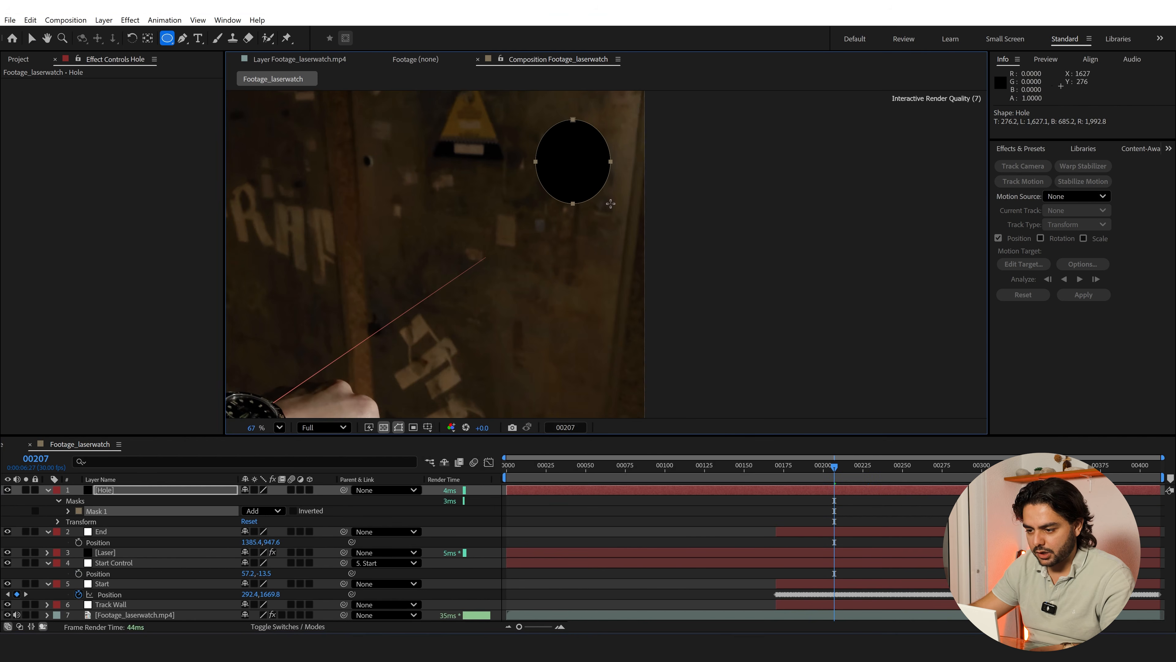
pyautogui.moveTo(487, 227); pyautogui.dragTo(458, 288)
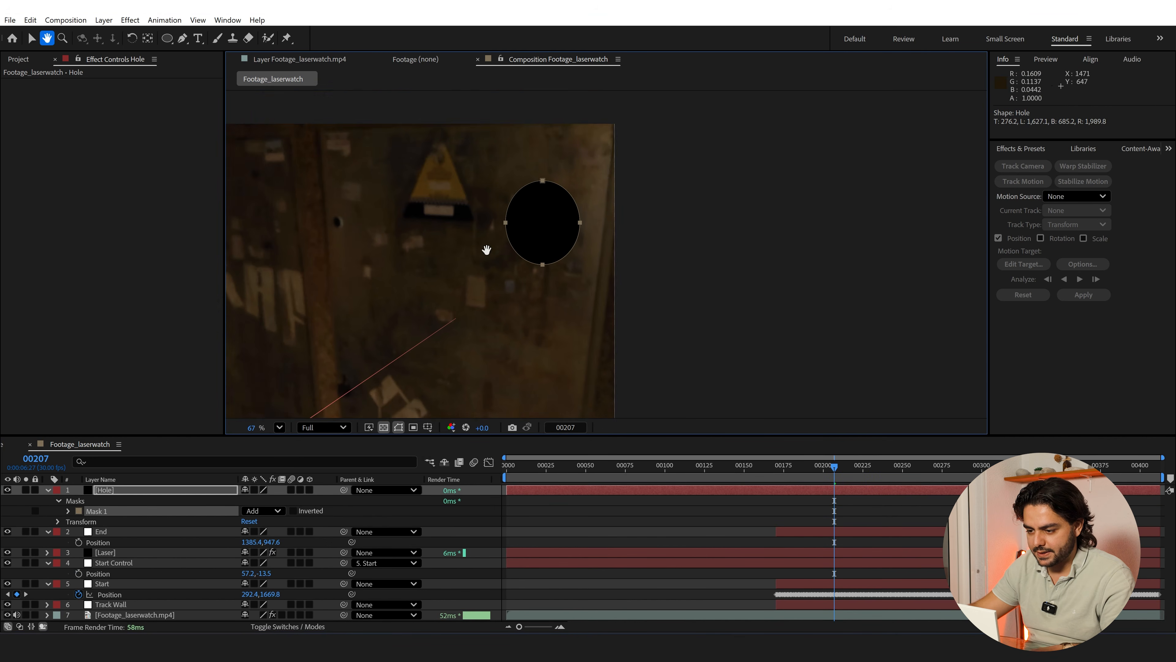
pyautogui.moveTo(486, 250); pyautogui.dragTo(545, 199)
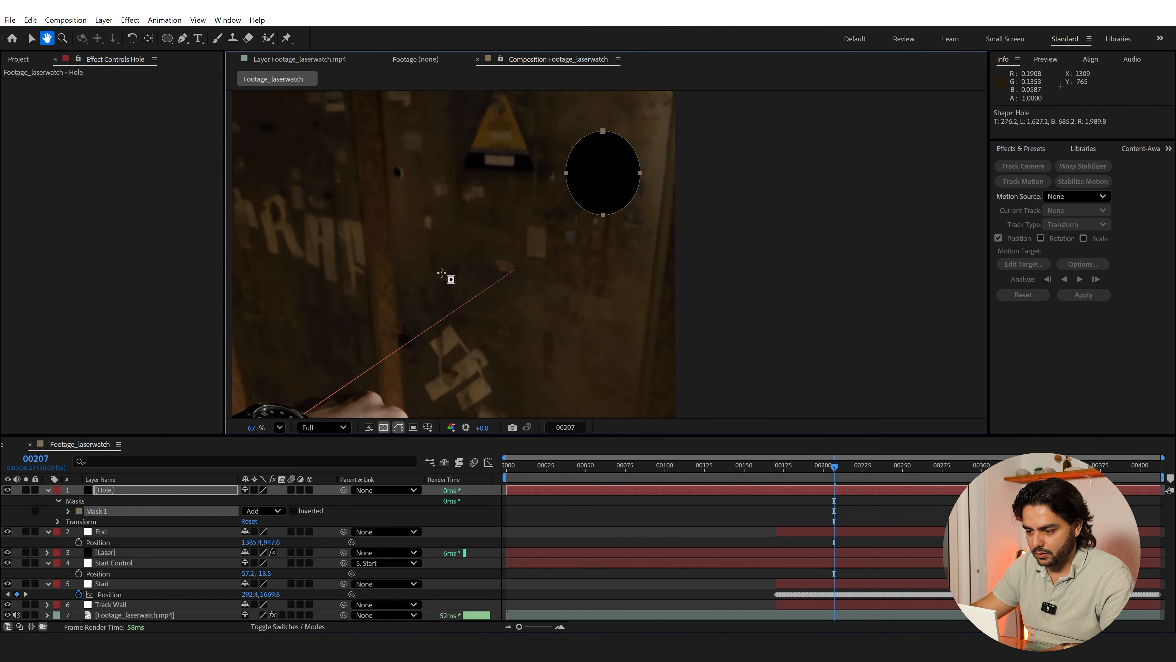
# Parent the Hole layer to Track Wall and check how it follows the wall at frame 320
pyautogui.click(369, 491)
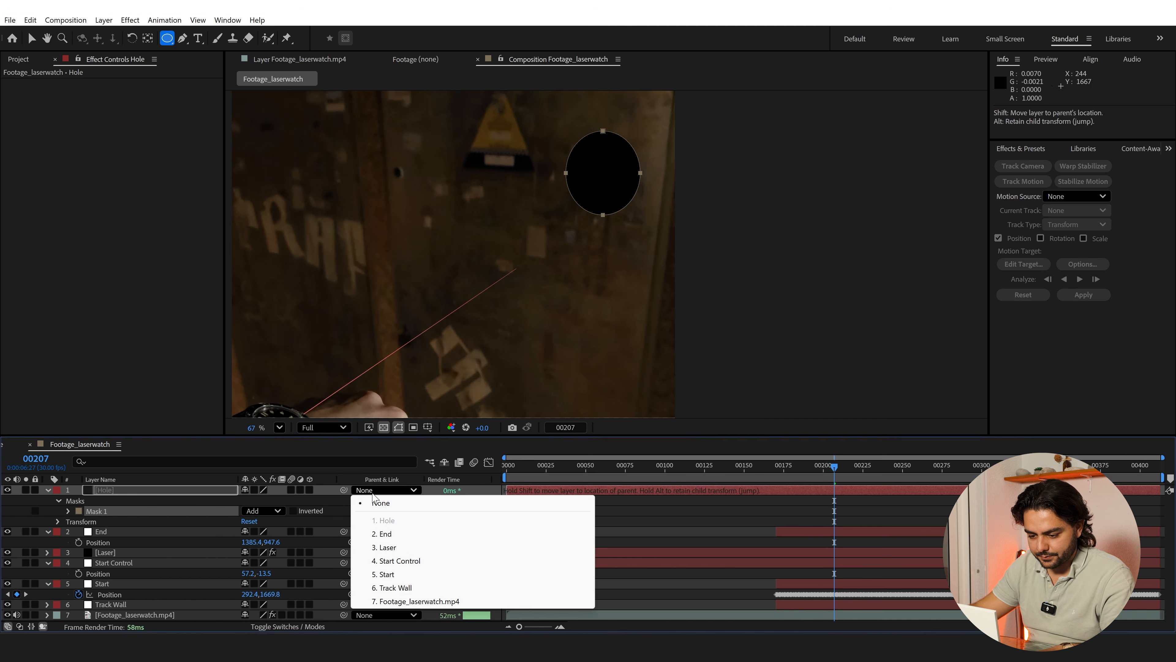
pyautogui.click(412, 592)
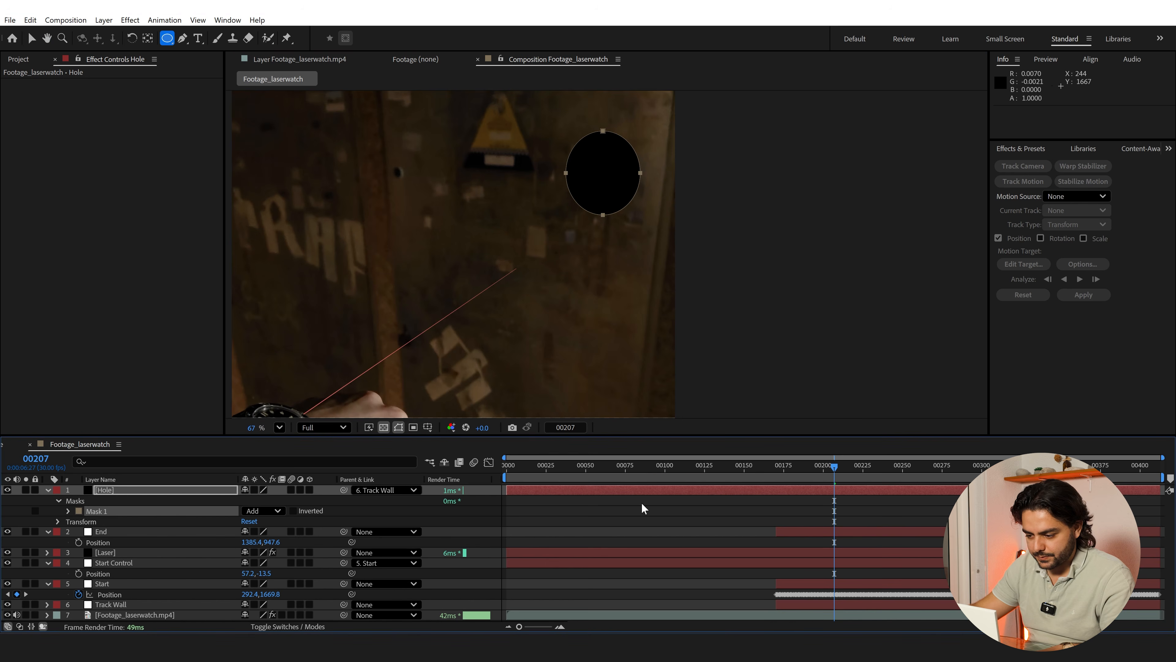
pyautogui.click(909, 473)
pyautogui.click(1014, 473)
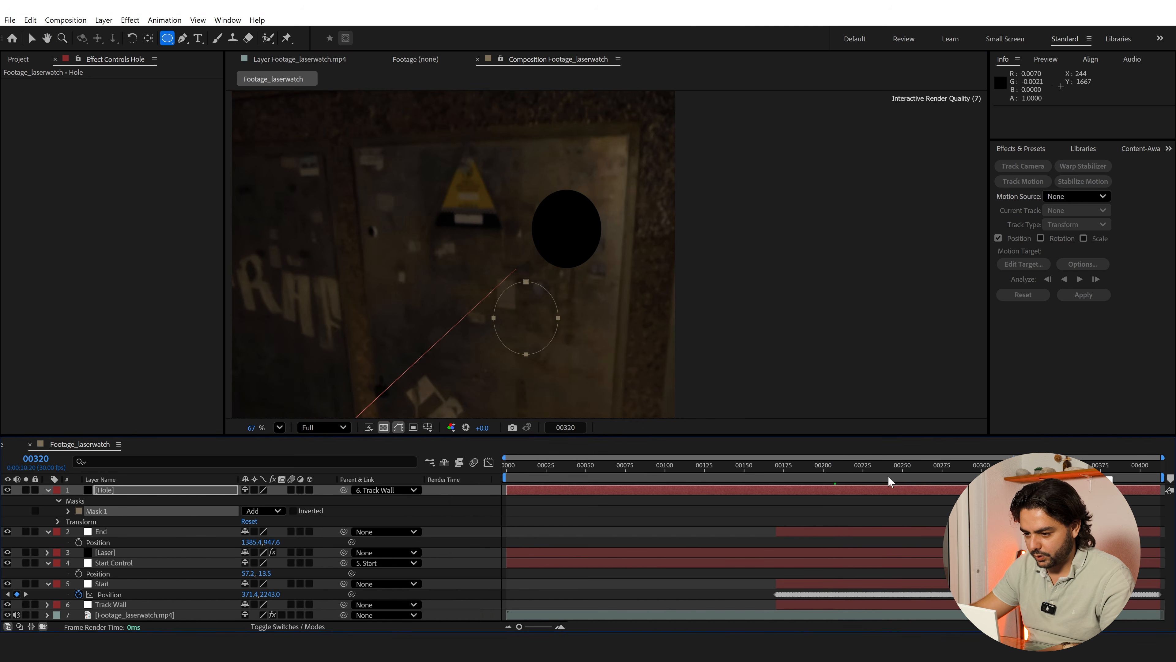
# Copy the Hole layer's Mask Path and paste it into the End null's Position as keyframes starting at frame 177
pyautogui.click(858, 477)
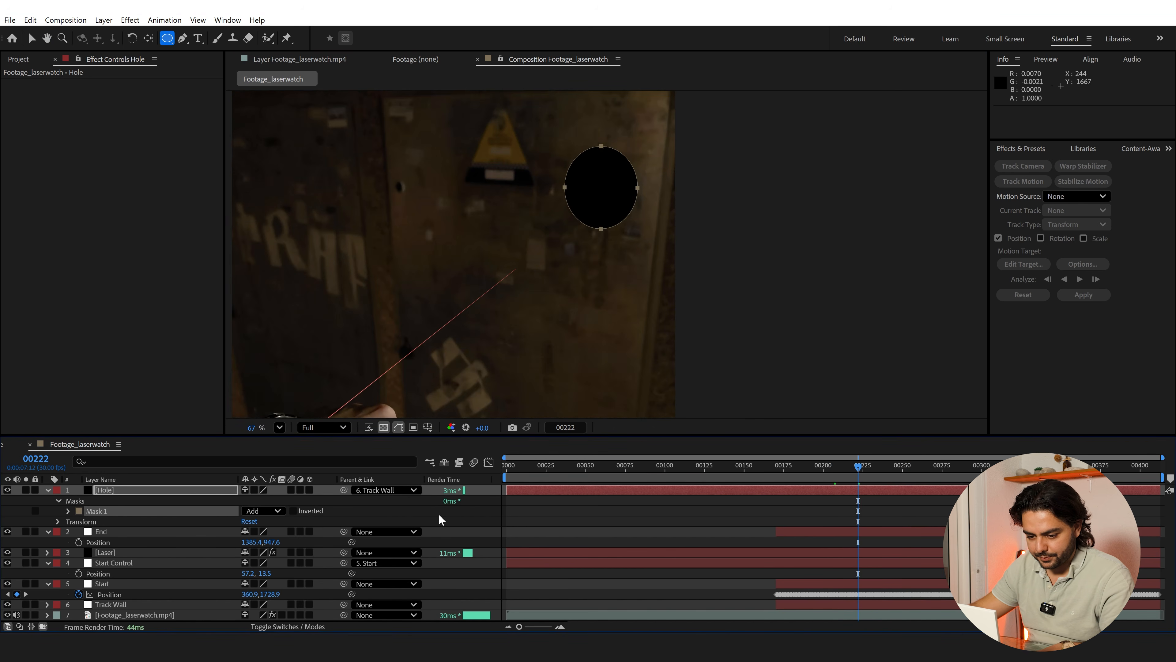
pyautogui.click(68, 511)
pyautogui.click(115, 521)
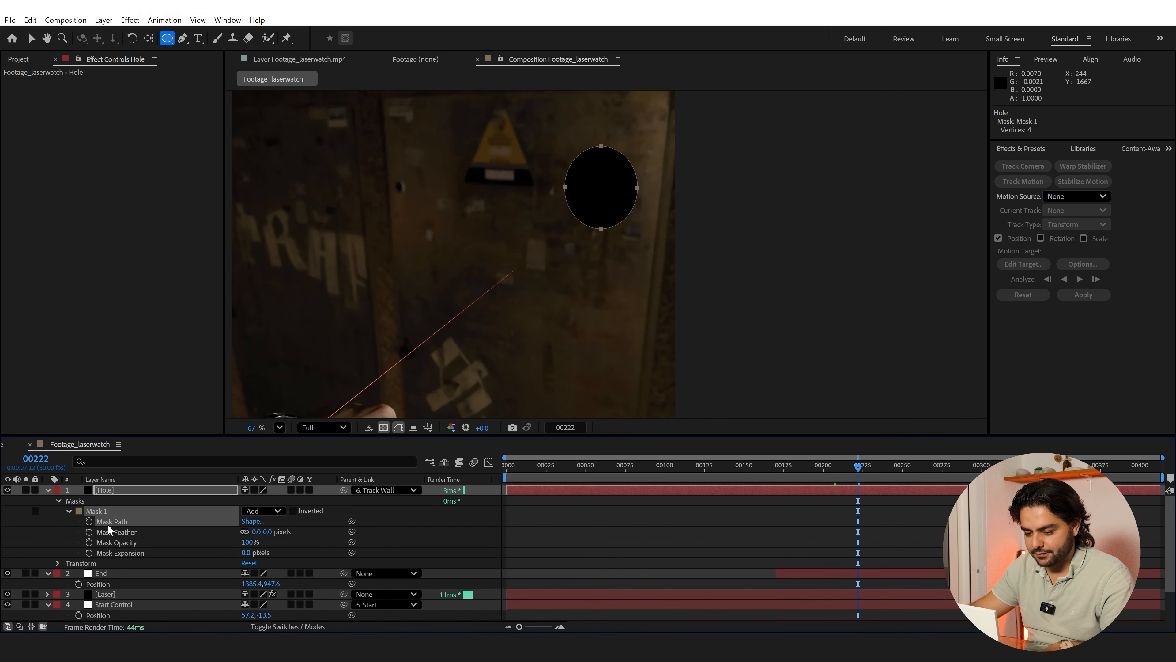
pyautogui.scroll(-2, 120, 537)
pyautogui.click(105, 542)
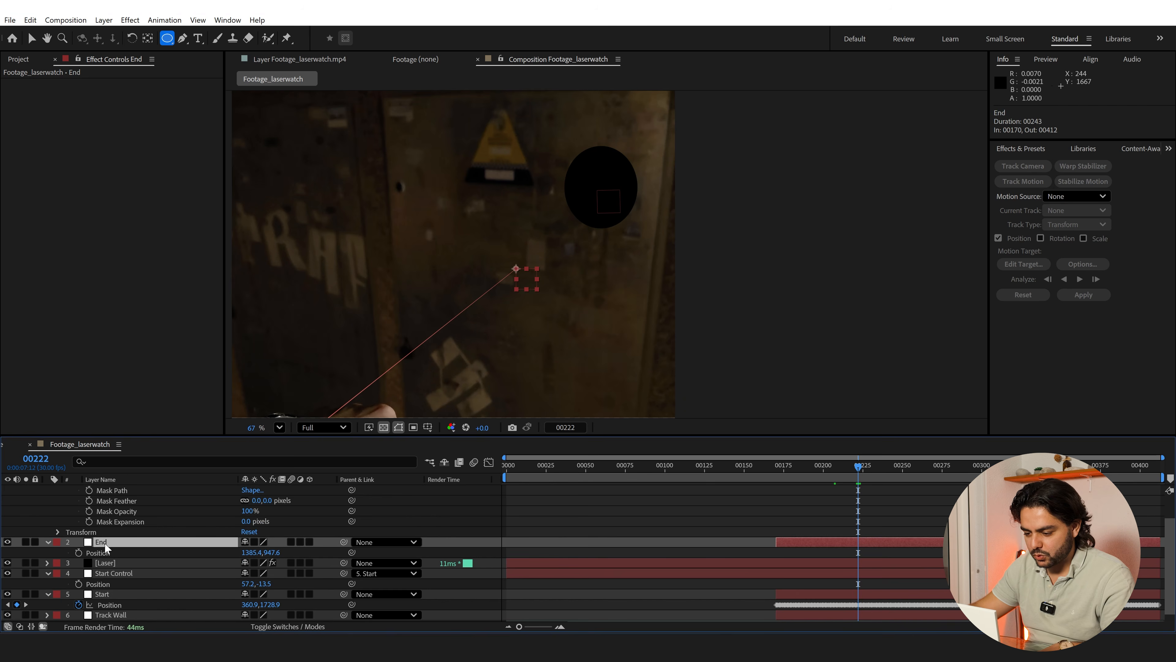
pyautogui.moveTo(796, 470); pyautogui.dragTo(788, 473)
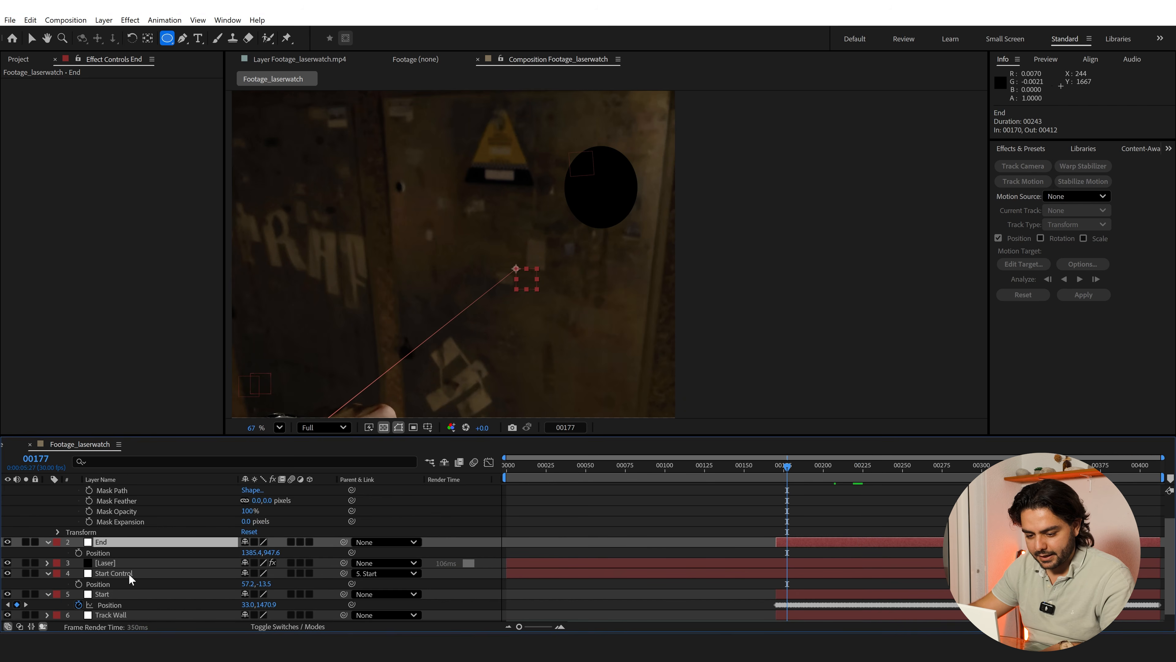
pyautogui.click(120, 554)
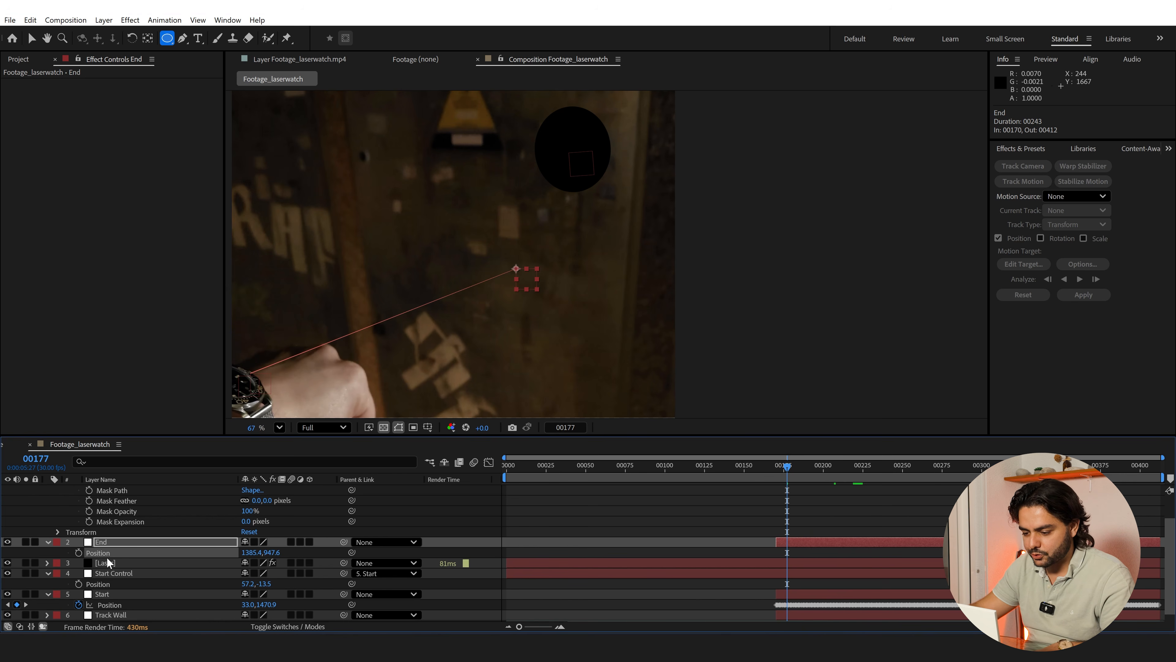
pyautogui.hotkey('ctrl', 'v')
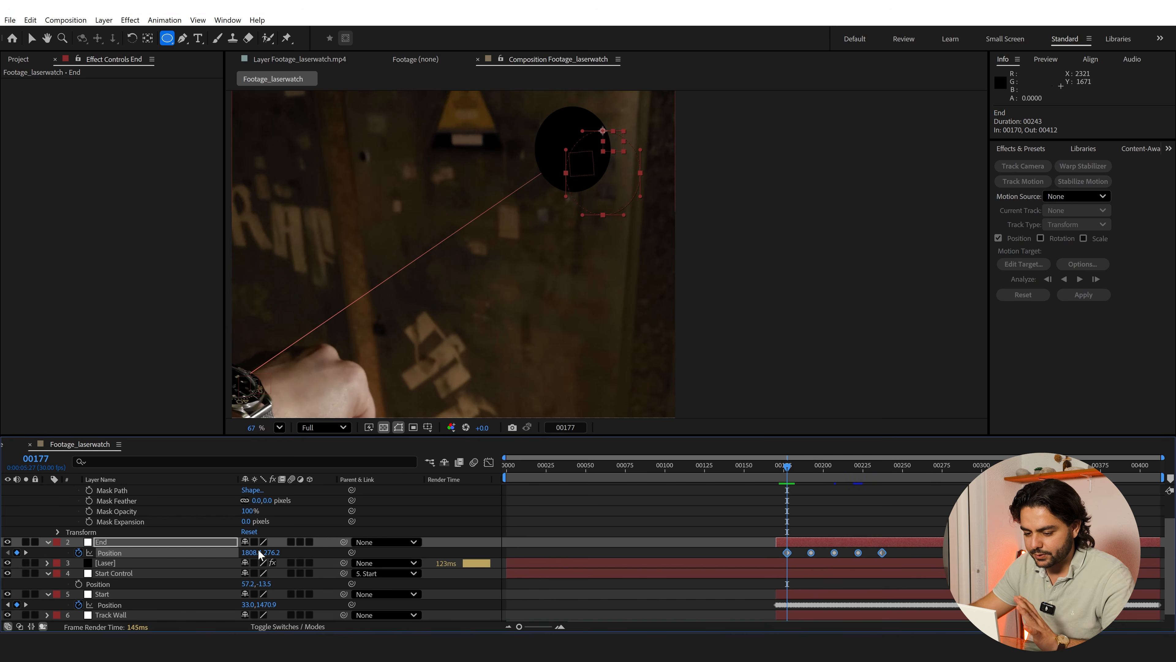
# Shift the End null's whole Position path onto the hole's ellipse, setting Position to 1660.4, 168.2 at frame 177
pyautogui.moveTo(268, 553); pyautogui.dragTo(179, 566)
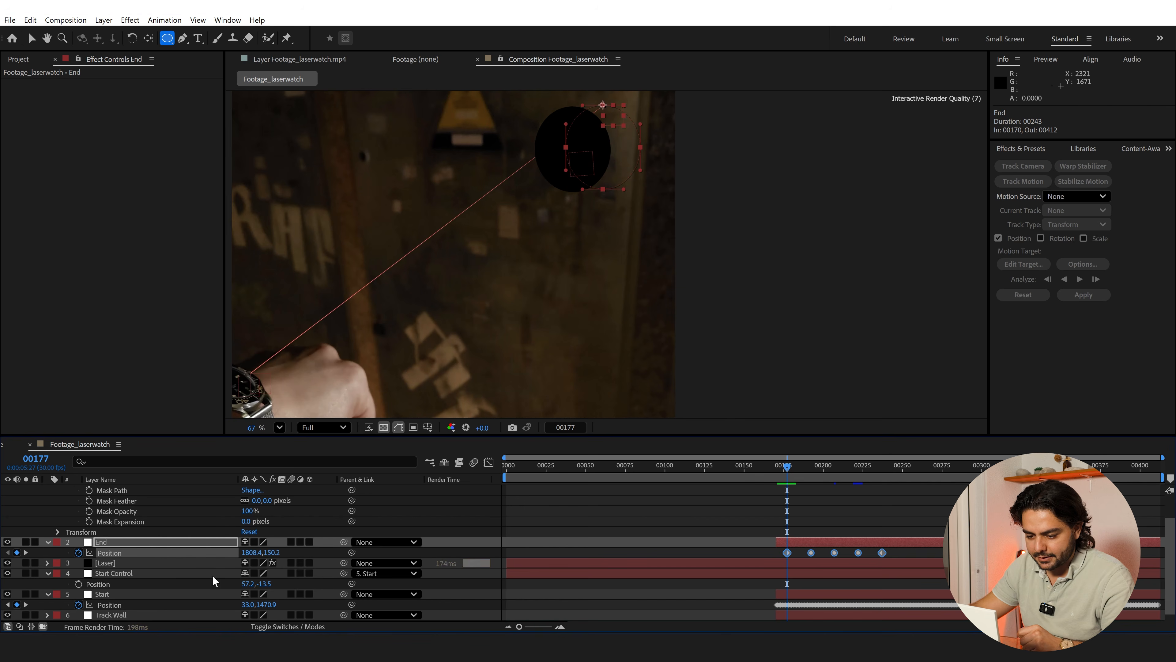
pyautogui.moveTo(247, 553); pyautogui.dragTo(194, 573)
pyautogui.moveTo(270, 555)
pyautogui.mouseDown()
pyautogui.moveTo(281, 557)
pyautogui.moveTo(257, 552)
pyautogui.mouseUp()
# Parent the End null to Track Wall
pyautogui.click(106, 546)
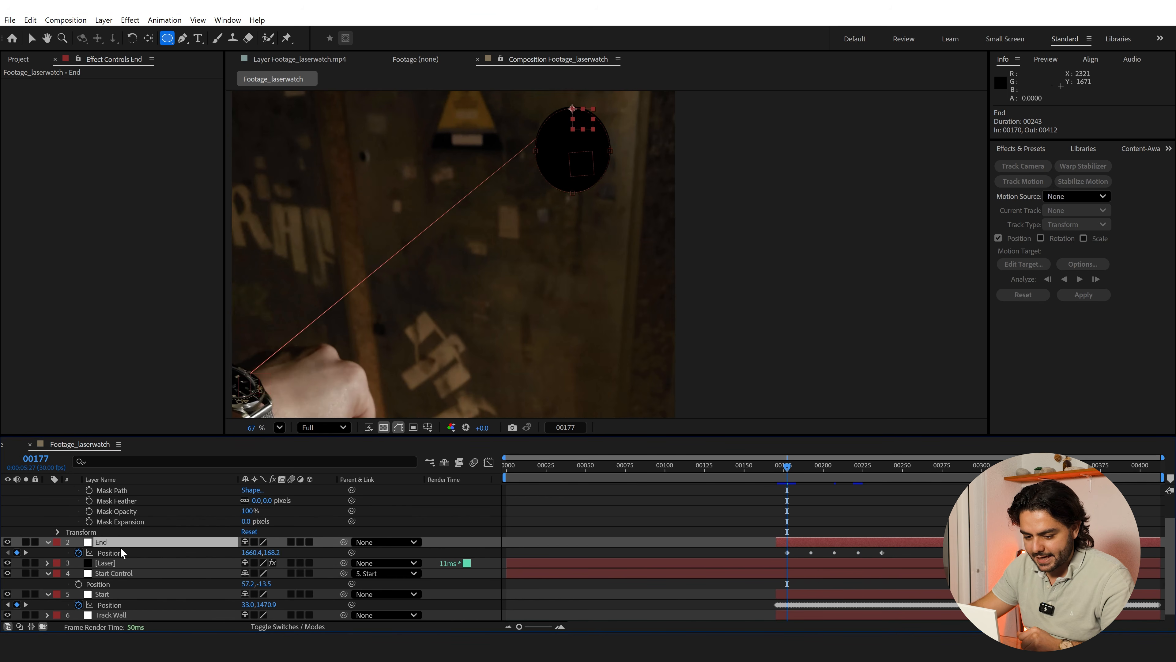
pyautogui.click(388, 542)
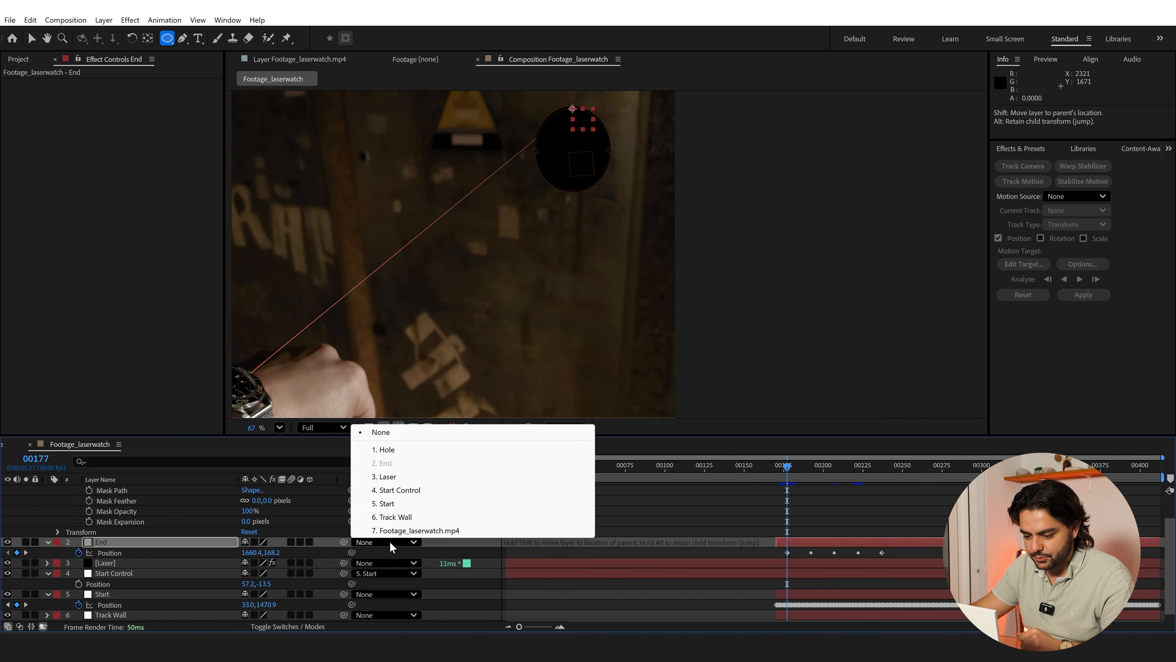
pyautogui.click(395, 517)
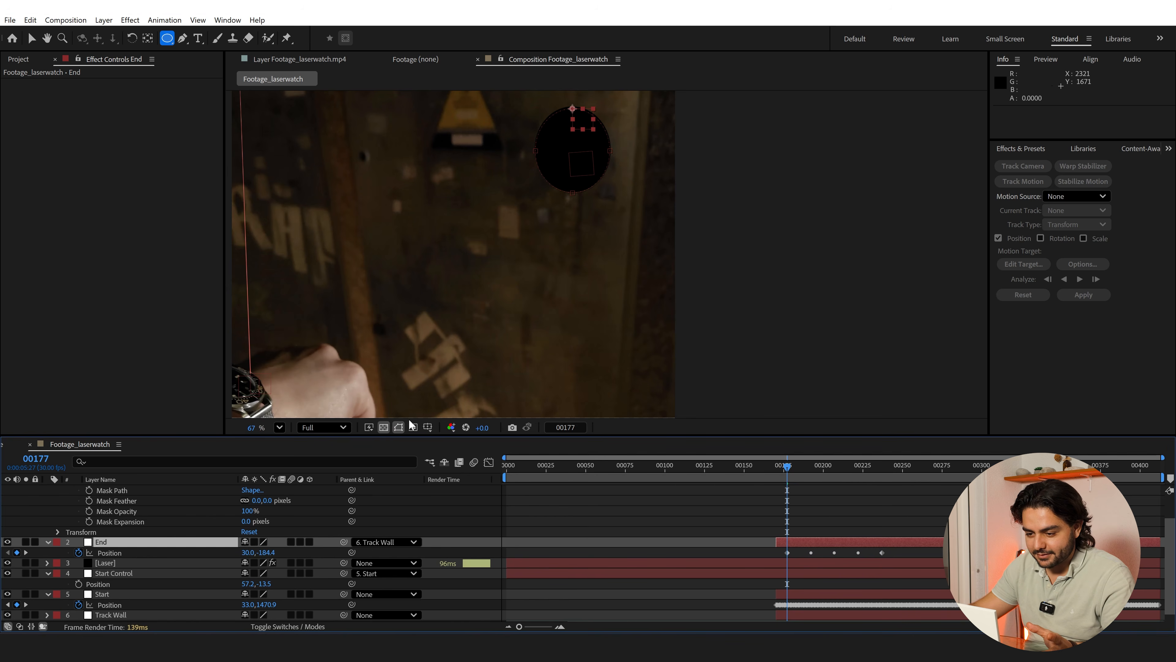
# Replace the Laser layer's Beam Ending Point expression with a copy of the Starting Point's toWorld expression
pyautogui.moveTo(434, 268); pyautogui.dragTo(416, 305)
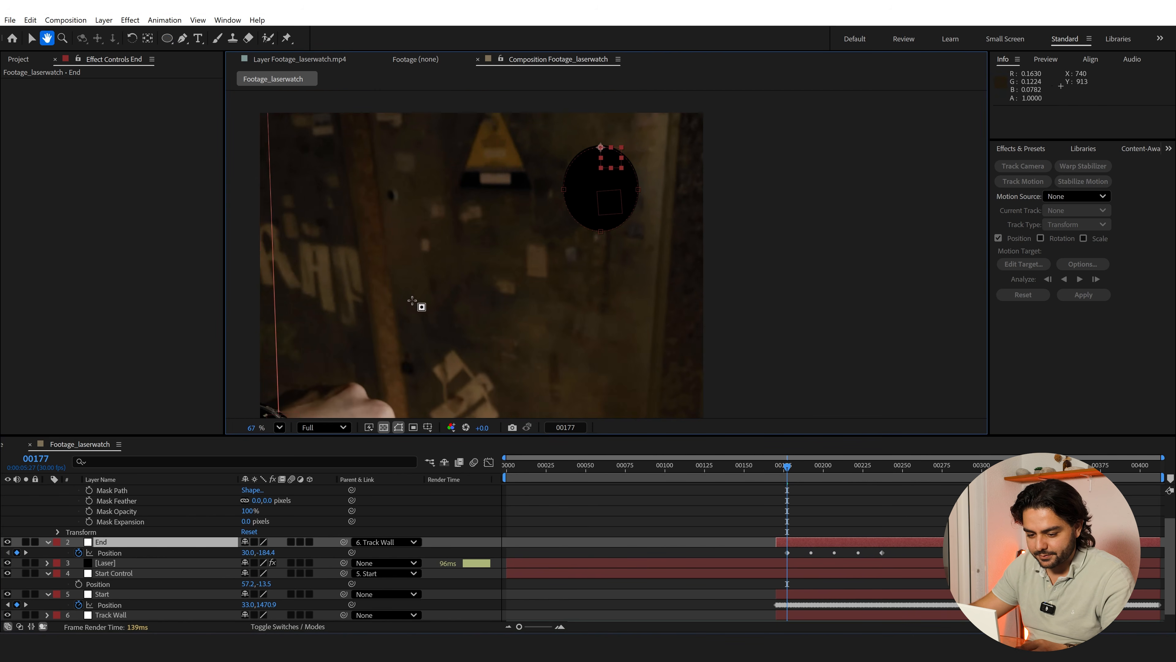
pyautogui.scroll(3, 109, 568)
pyautogui.scroll(-3, 118, 568)
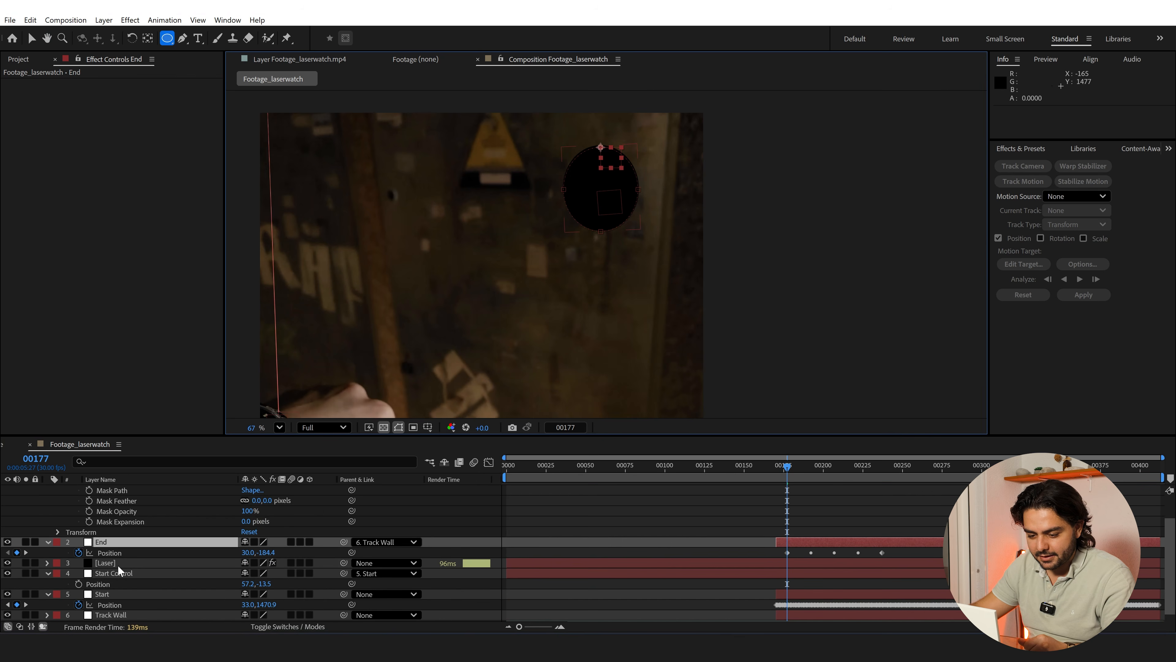
pyautogui.scroll(-1, 119, 566)
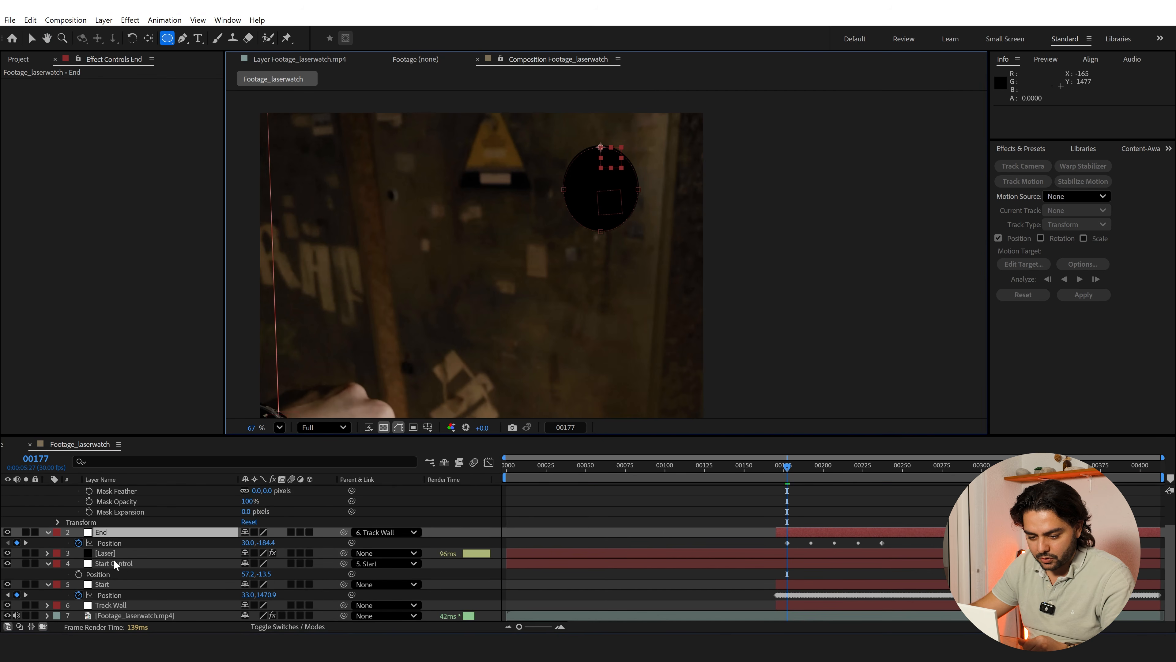
pyautogui.click(111, 556)
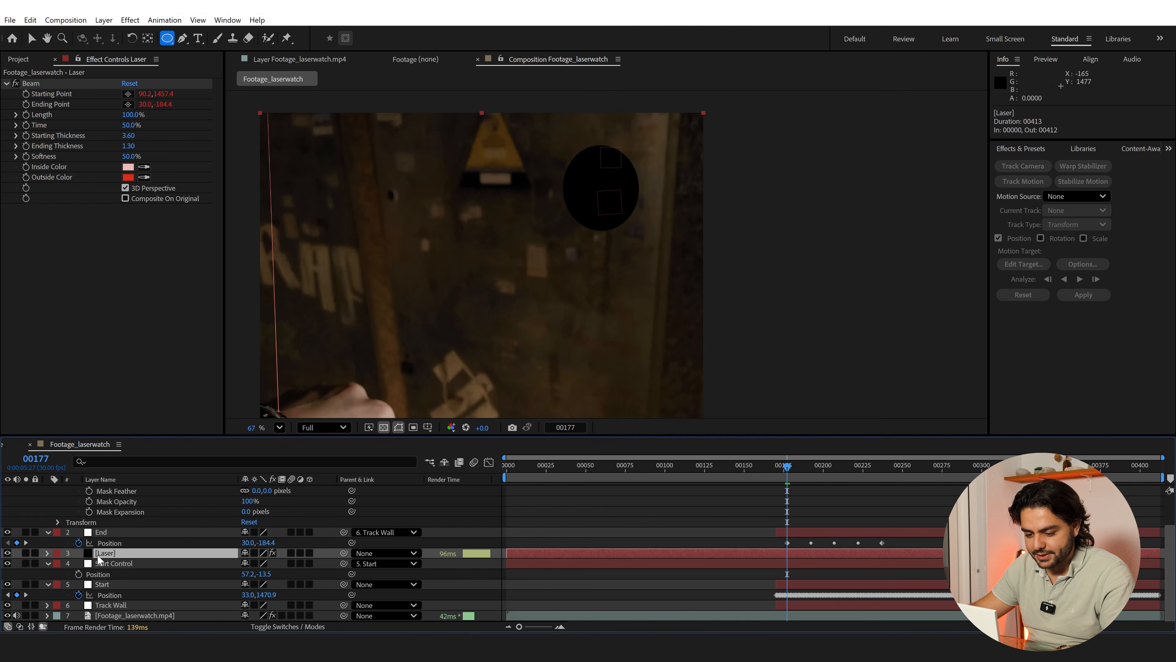
pyautogui.press('e')
pyautogui.press('e')
pyautogui.scroll(-5, 500, 549)
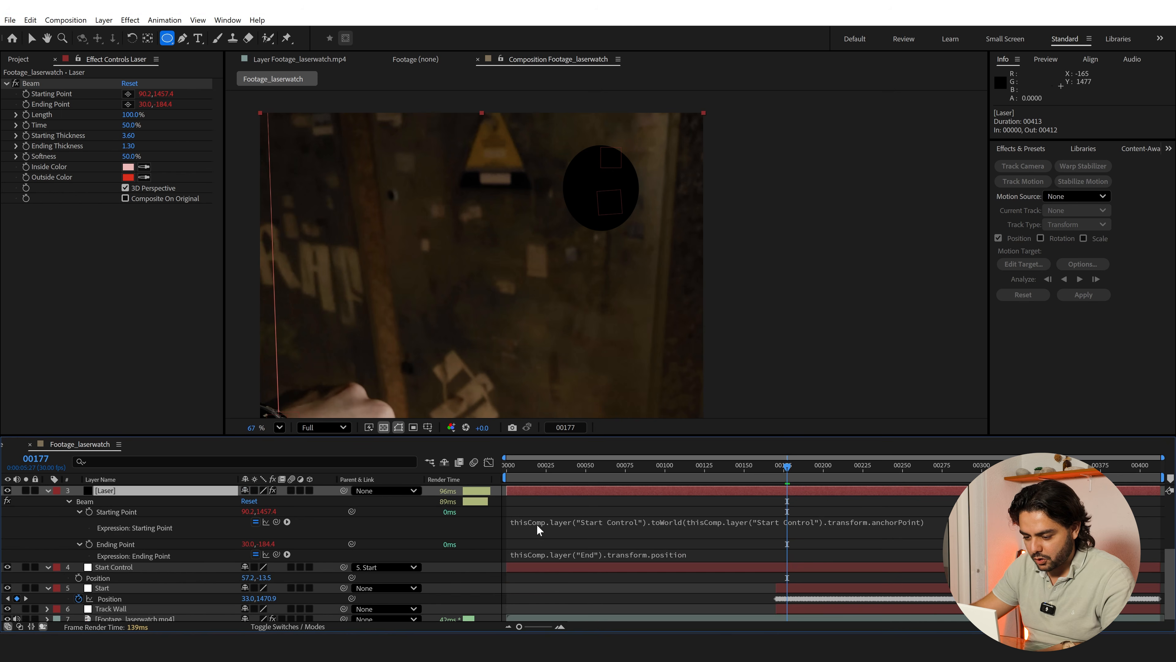
pyautogui.click(538, 529)
pyautogui.hotkey('ctrl', 'c')
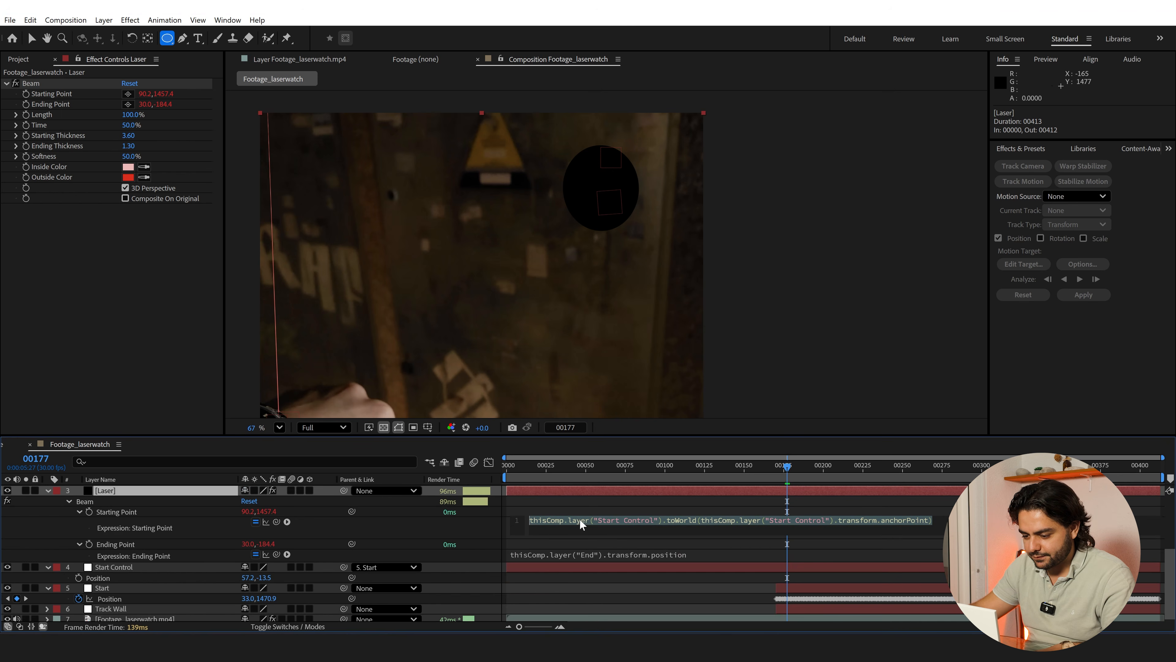
pyautogui.click(558, 554)
pyautogui.hotkey('ctrl', 'v')
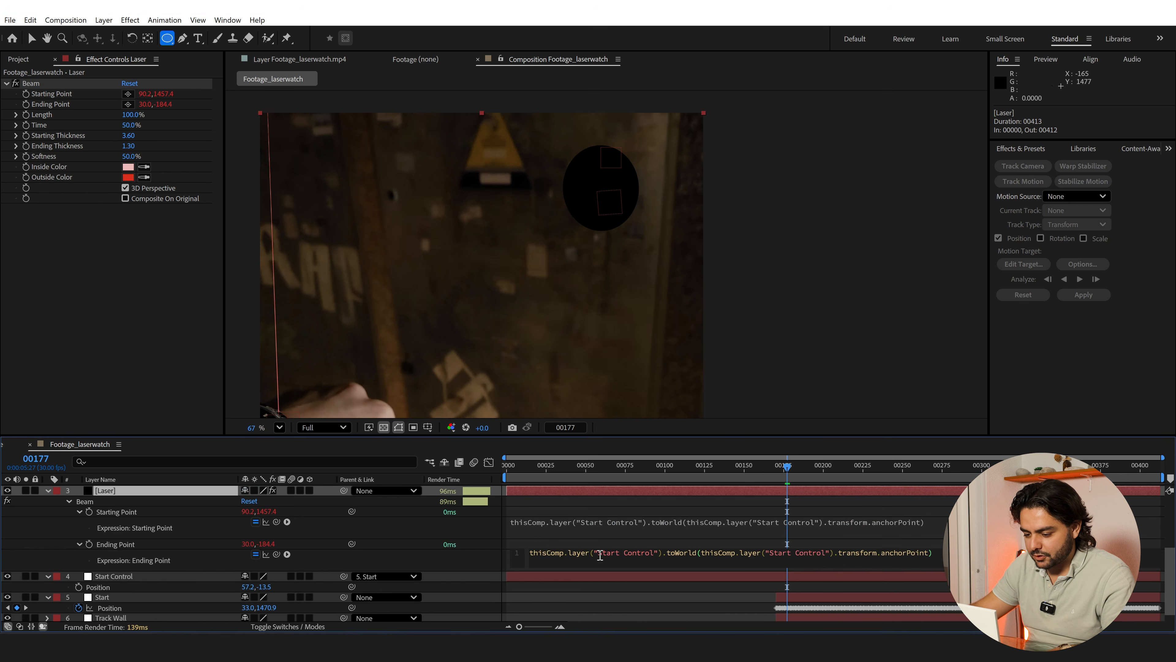
# Change both layer names in the Ending Point expression to "End", apply it and check the beam at frame 174
pyautogui.moveTo(615, 557); pyautogui.dragTo(658, 555)
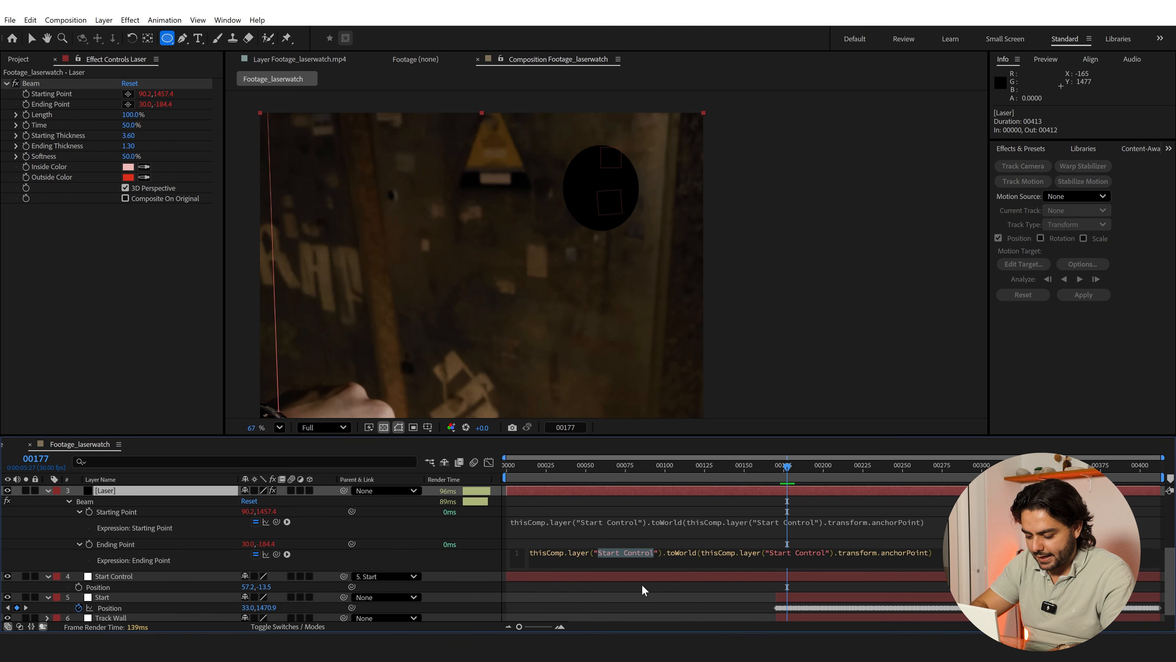
pyautogui.write('End')
pyautogui.moveTo(729, 554); pyautogui.dragTo(755, 555)
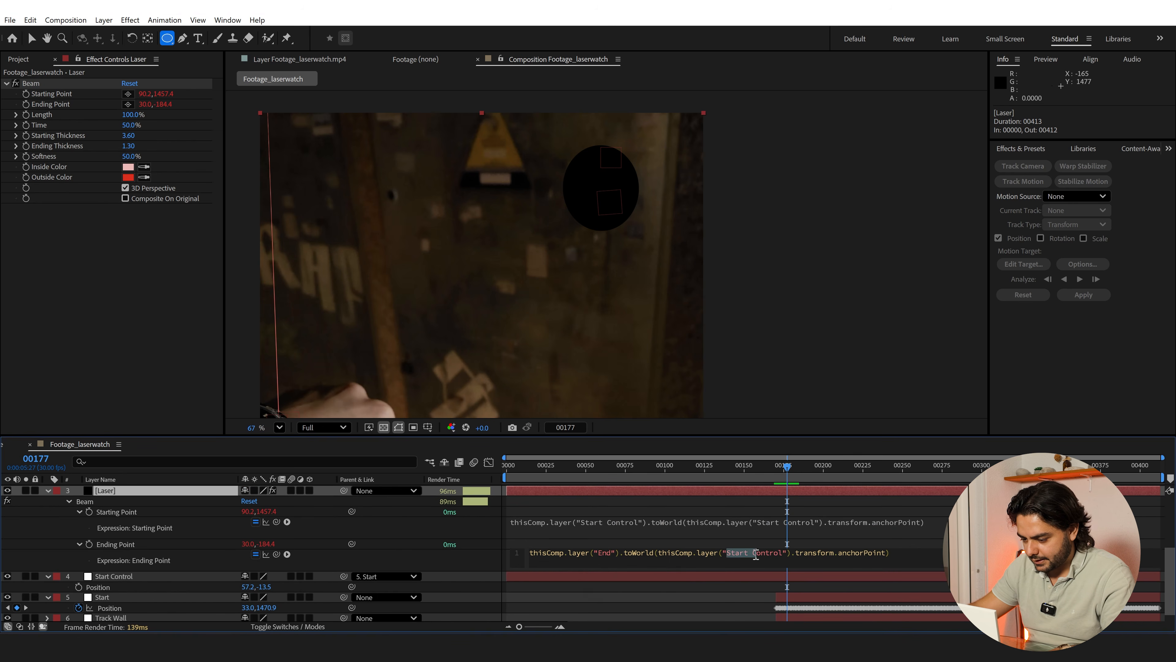
pyautogui.write('End')
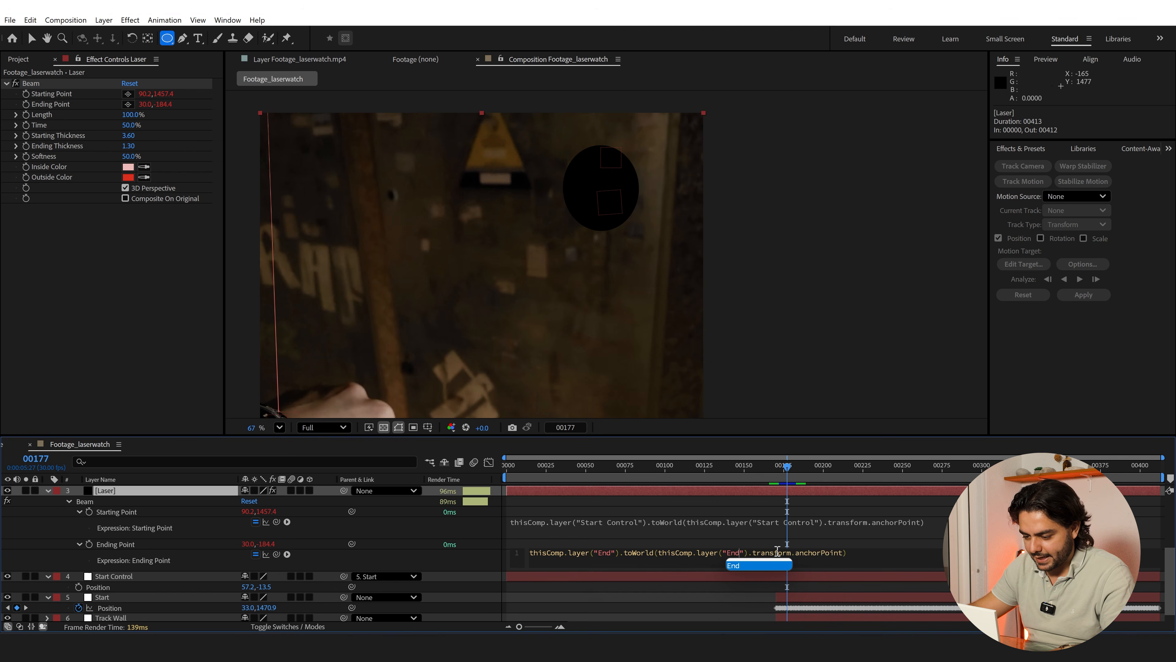
pyautogui.click(788, 467)
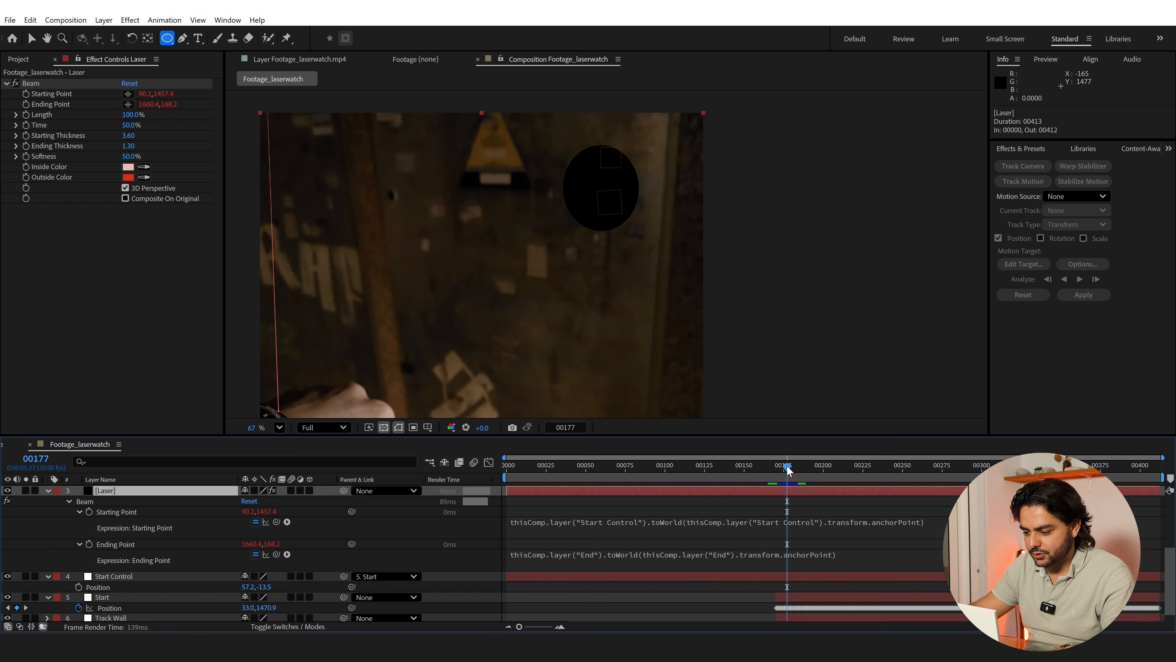
pyautogui.moveTo(787, 475)
pyautogui.mouseDown()
pyautogui.moveTo(743, 469)
pyautogui.moveTo(782, 469)
pyautogui.mouseUp()
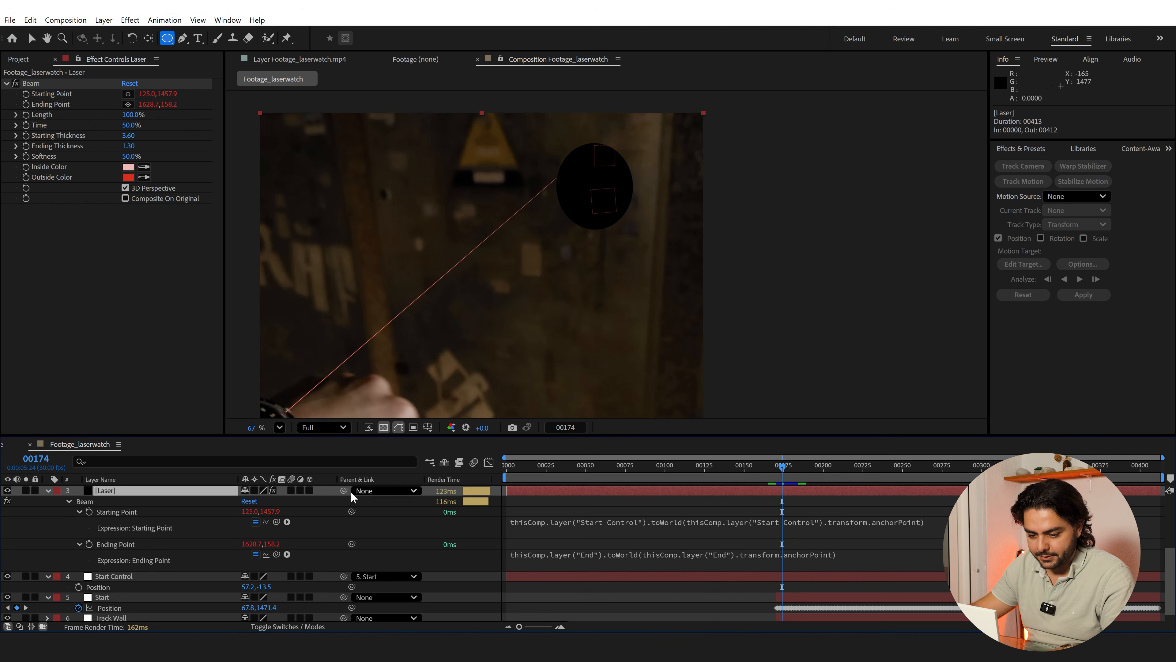
# Collapse the Laser properties and compress the End null's Position keyframes into frames 177 to 181
pyautogui.scroll(3, 170, 529)
pyautogui.scroll(3, 170, 528)
pyautogui.click(48, 553)
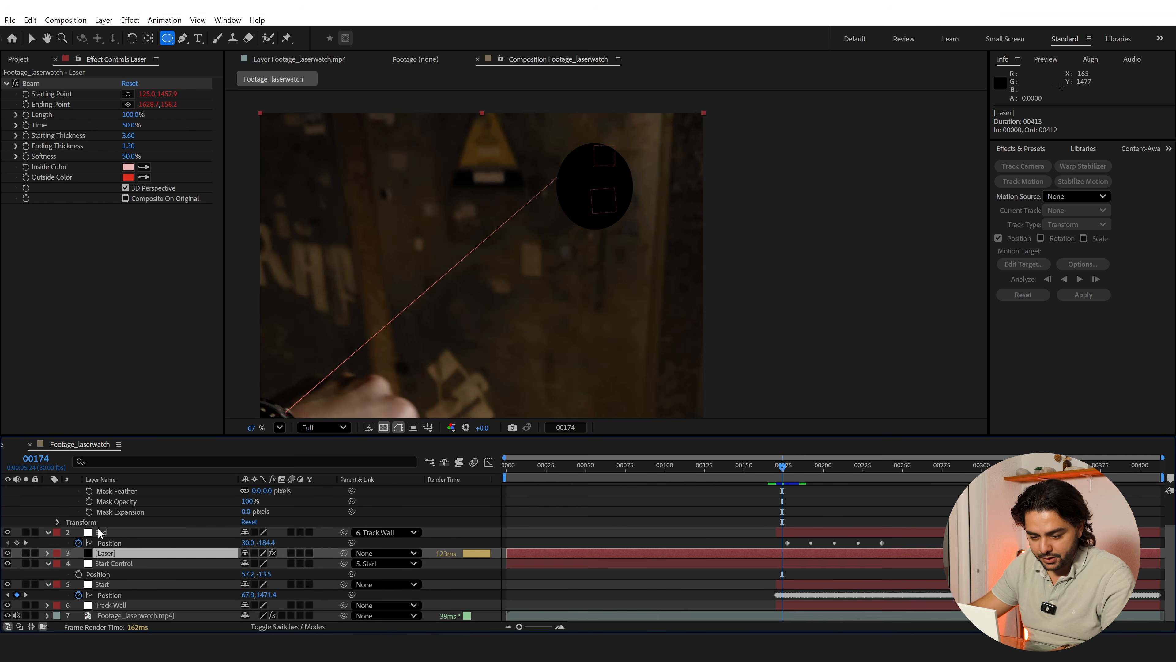
pyautogui.click(87, 532)
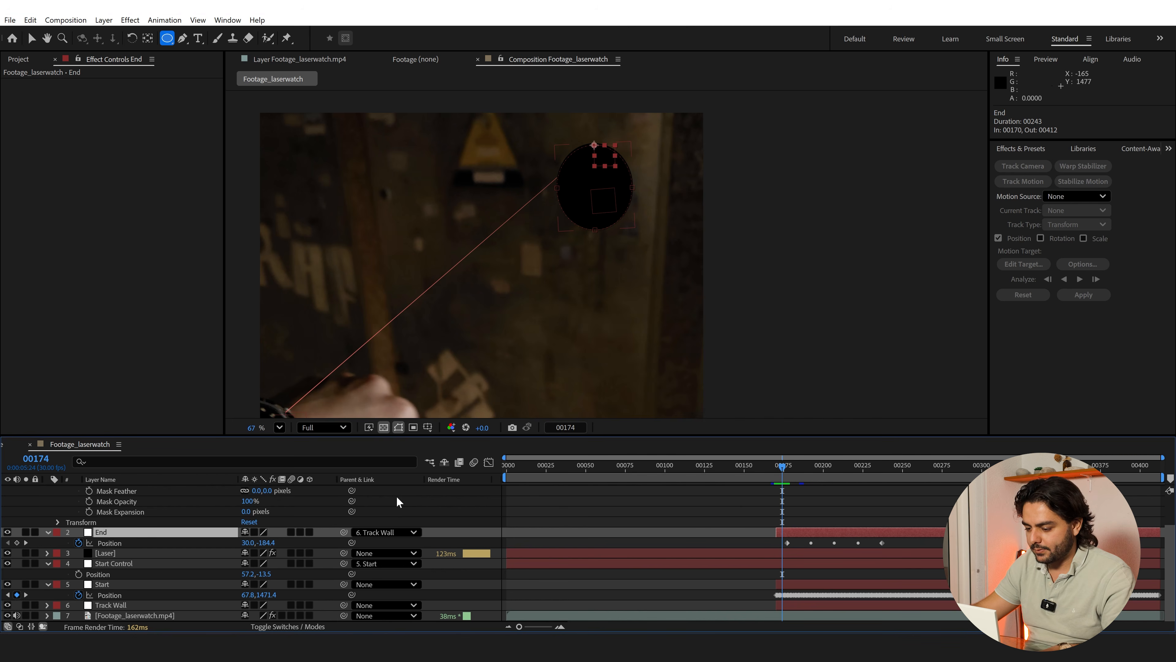
pyautogui.moveTo(782, 469); pyautogui.dragTo(787, 466)
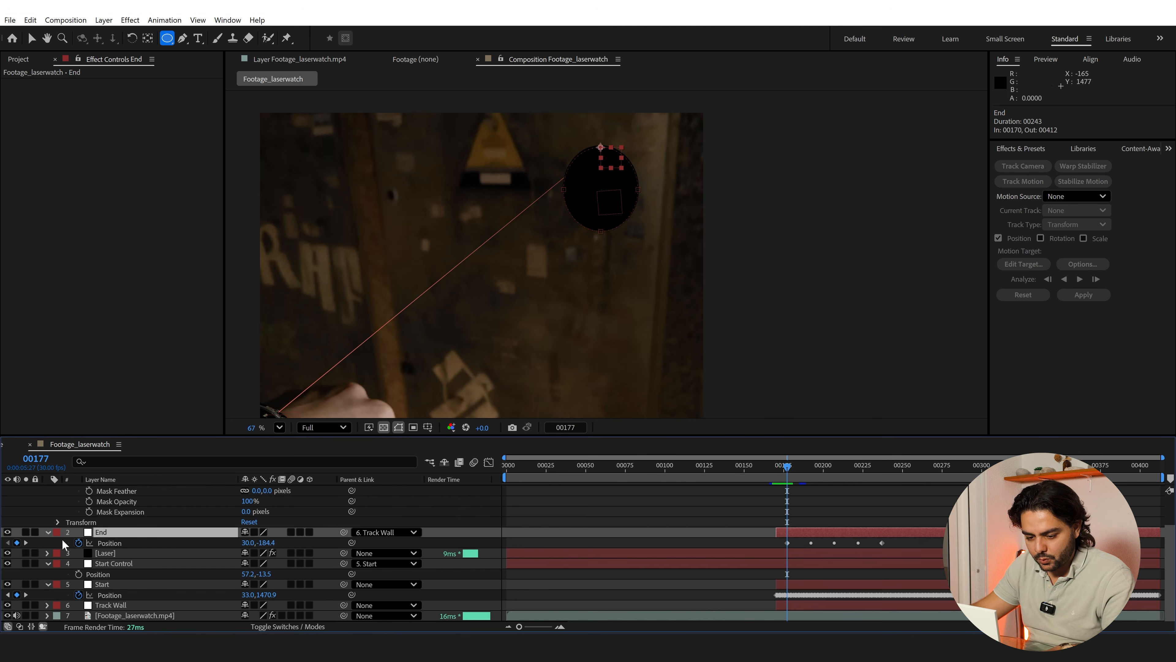
pyautogui.click(110, 543)
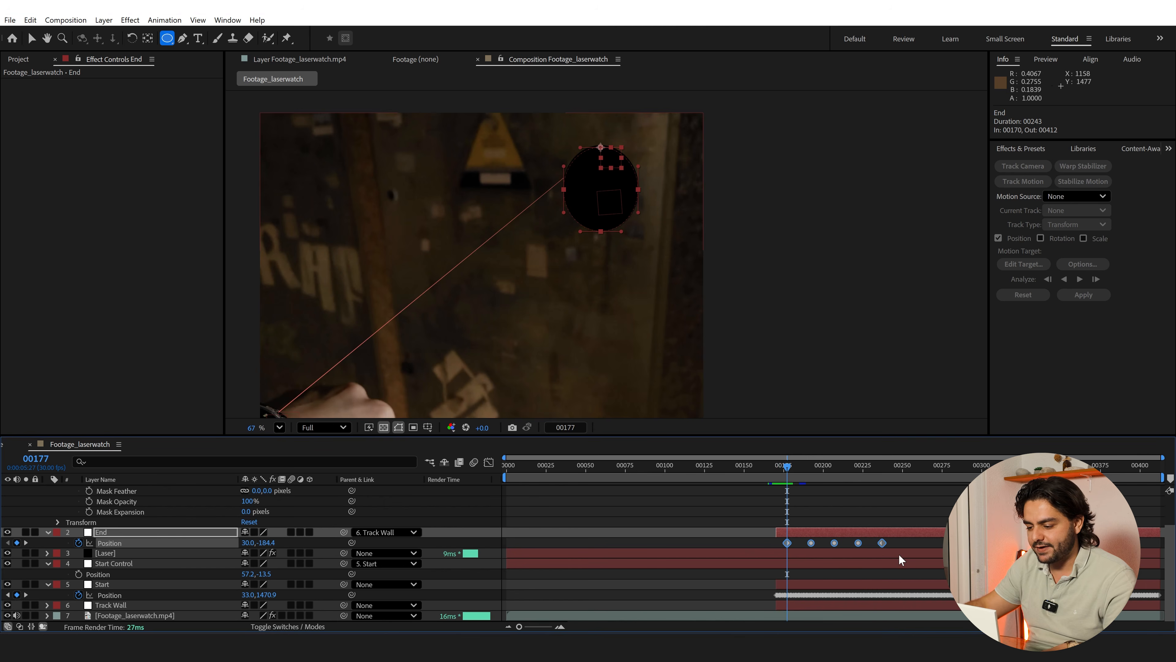
pyautogui.moveTo(907, 538); pyautogui.dragTo(736, 563)
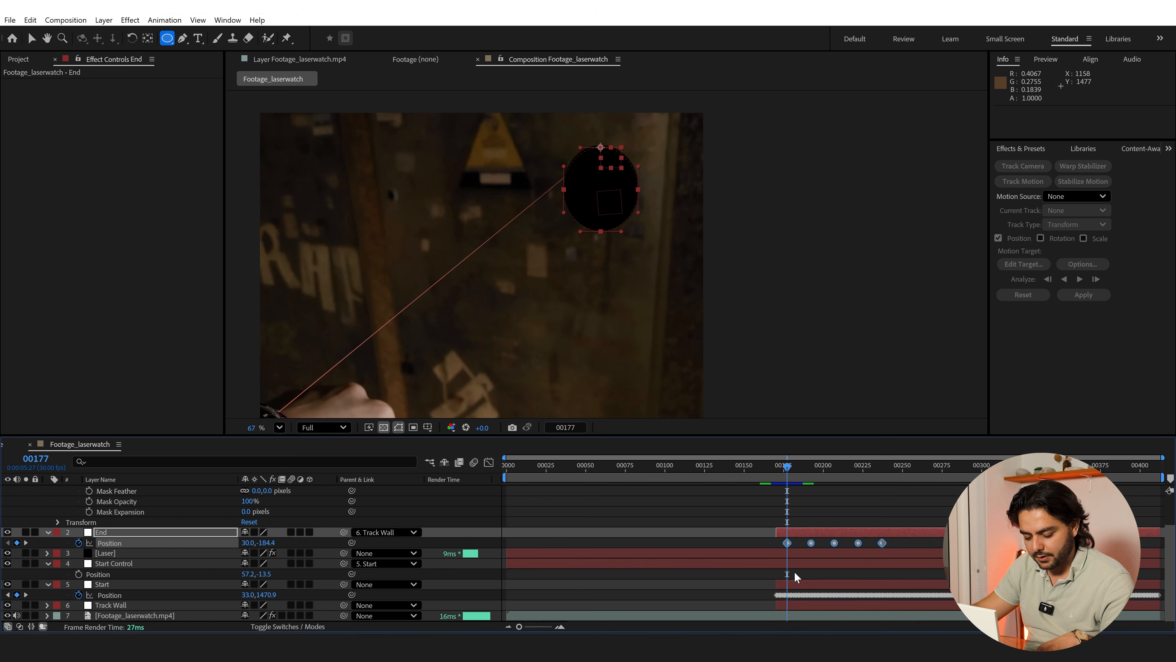
pyautogui.moveTo(881, 543); pyautogui.dragTo(794, 590)
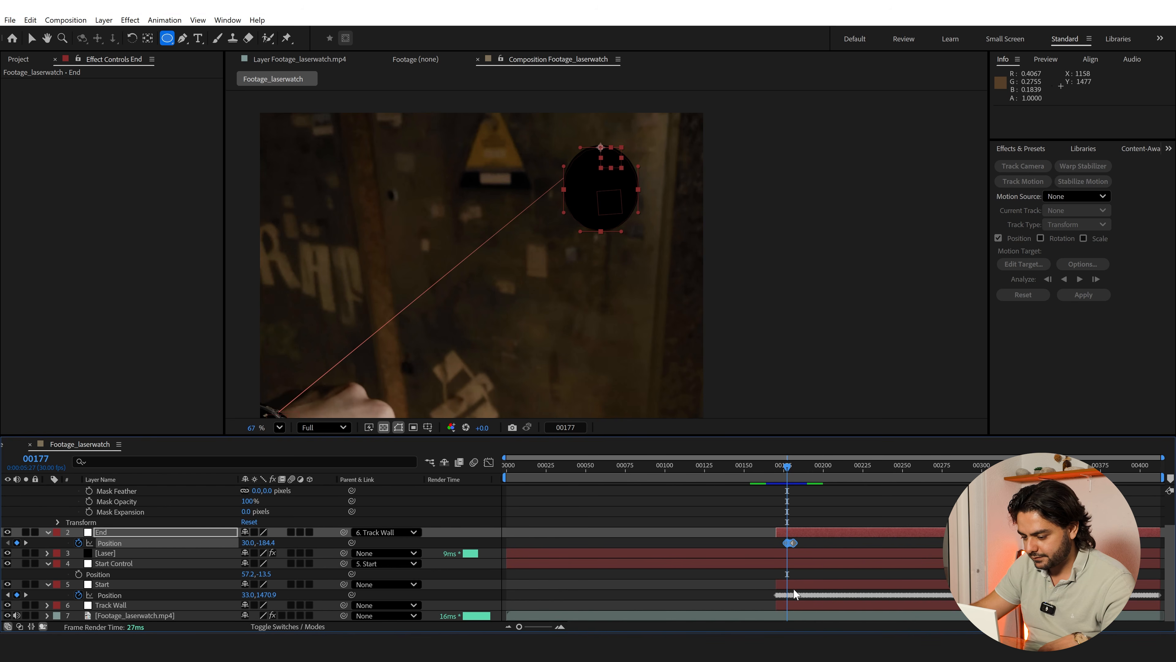
# Copy the End null's compressed Position keyframes and paste them at frames 181, 185 and 189 to repeat the loop
pyautogui.click(561, 626)
pyautogui.click(561, 626)
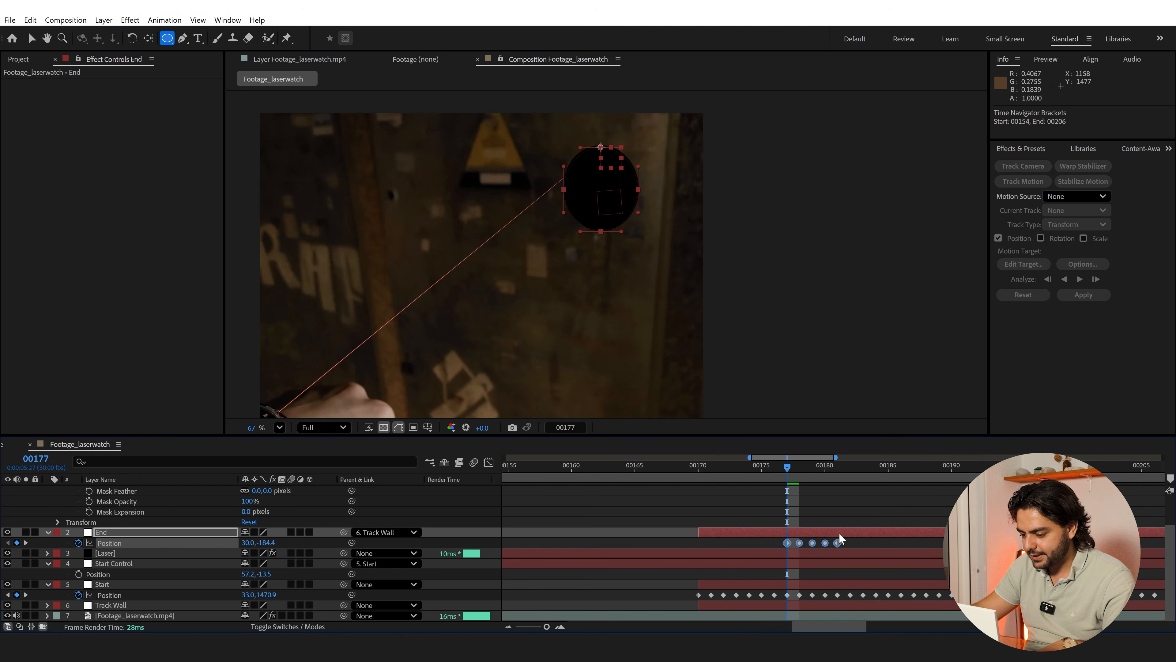
pyautogui.moveTo(857, 539); pyautogui.dragTo(751, 557)
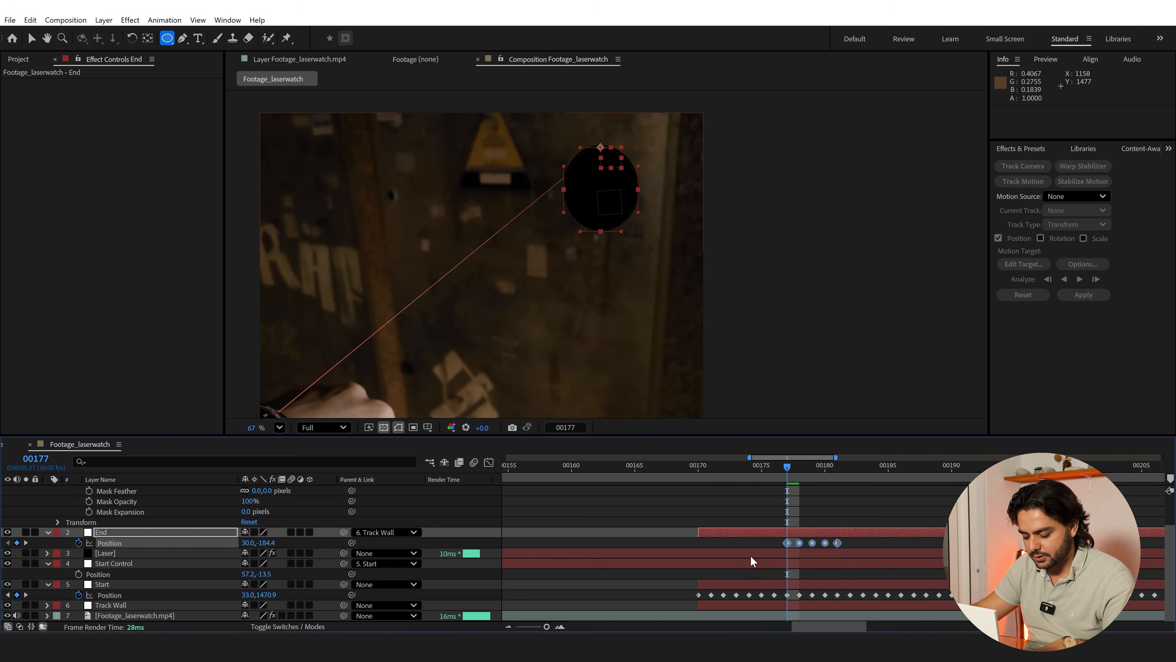
pyautogui.hotkey('ctrl', 'c')
pyautogui.click(838, 466)
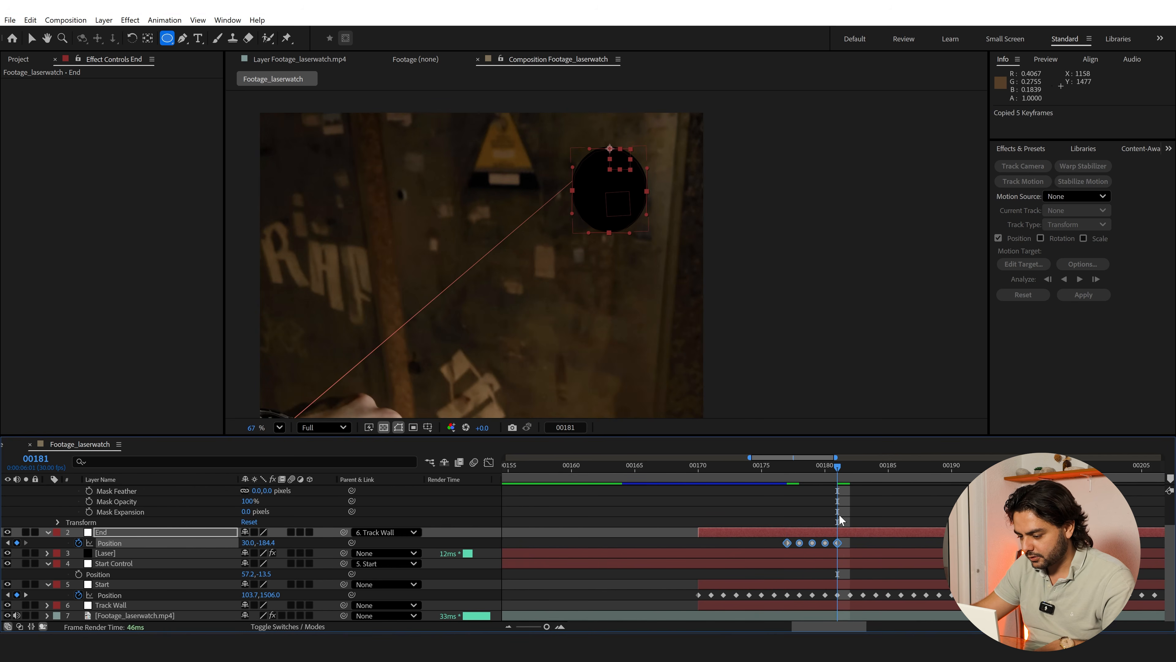
pyautogui.click(893, 467)
pyautogui.hotkey('ctrl', 'v')
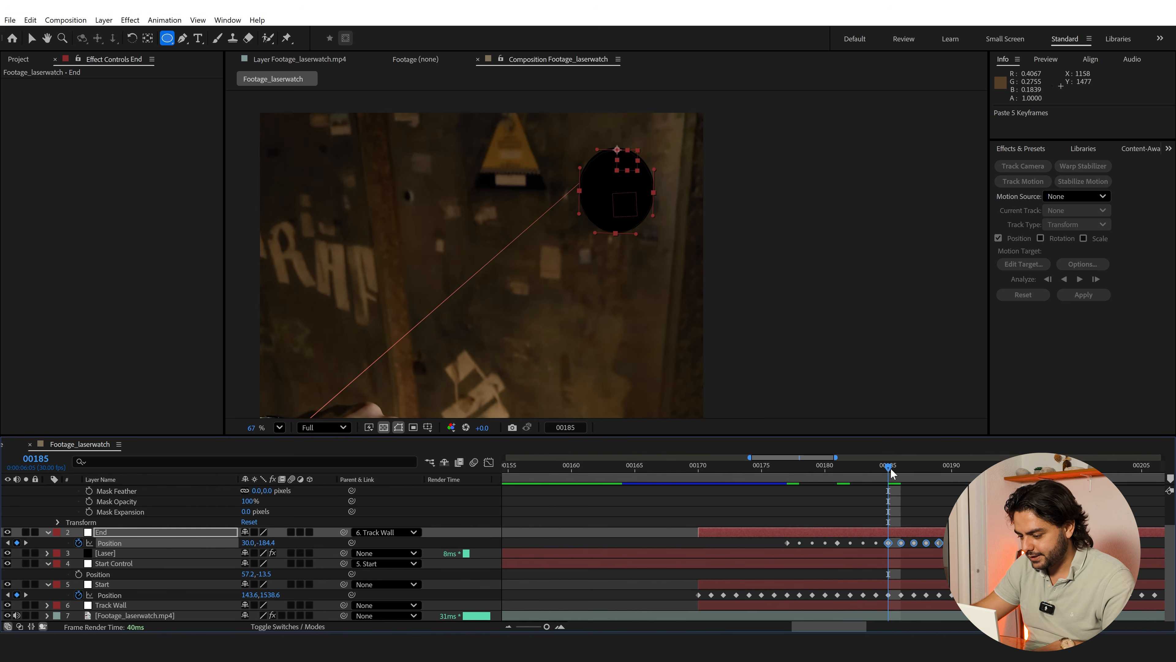
pyautogui.moveTo(891, 468); pyautogui.dragTo(940, 468)
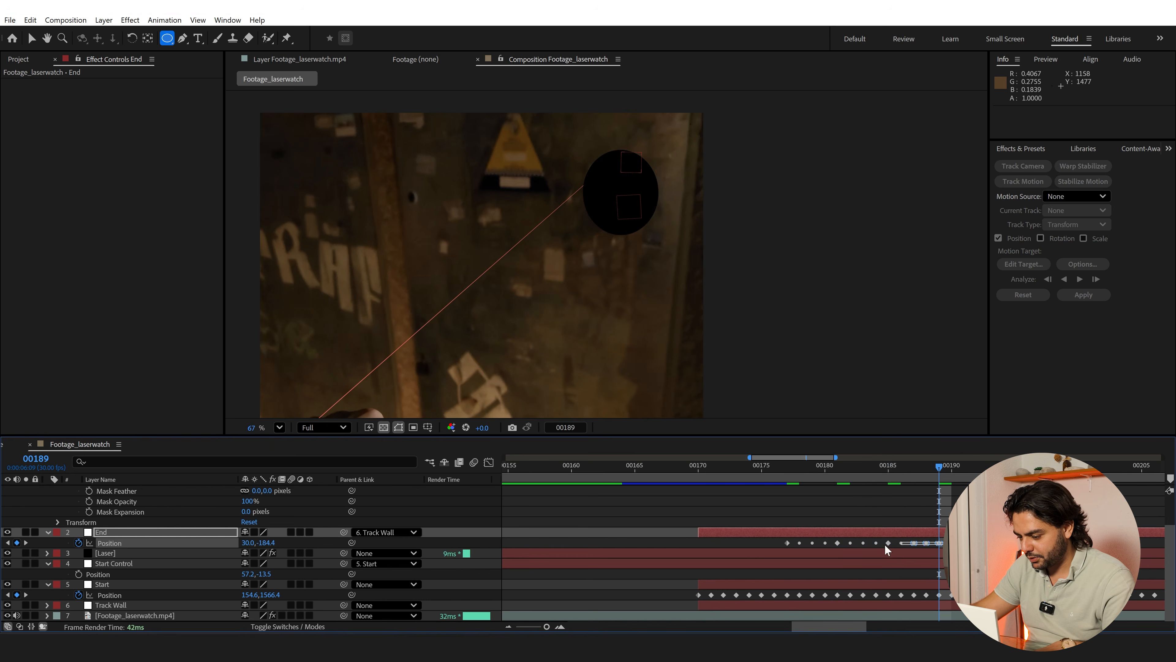
# Copy all of the End null's Position keyframes from frame 177 onward and paste them at frame 193
pyautogui.moveTo(886, 546); pyautogui.dragTo(767, 553)
pyautogui.hotkey('ctrl', 'c')
pyautogui.click(990, 467)
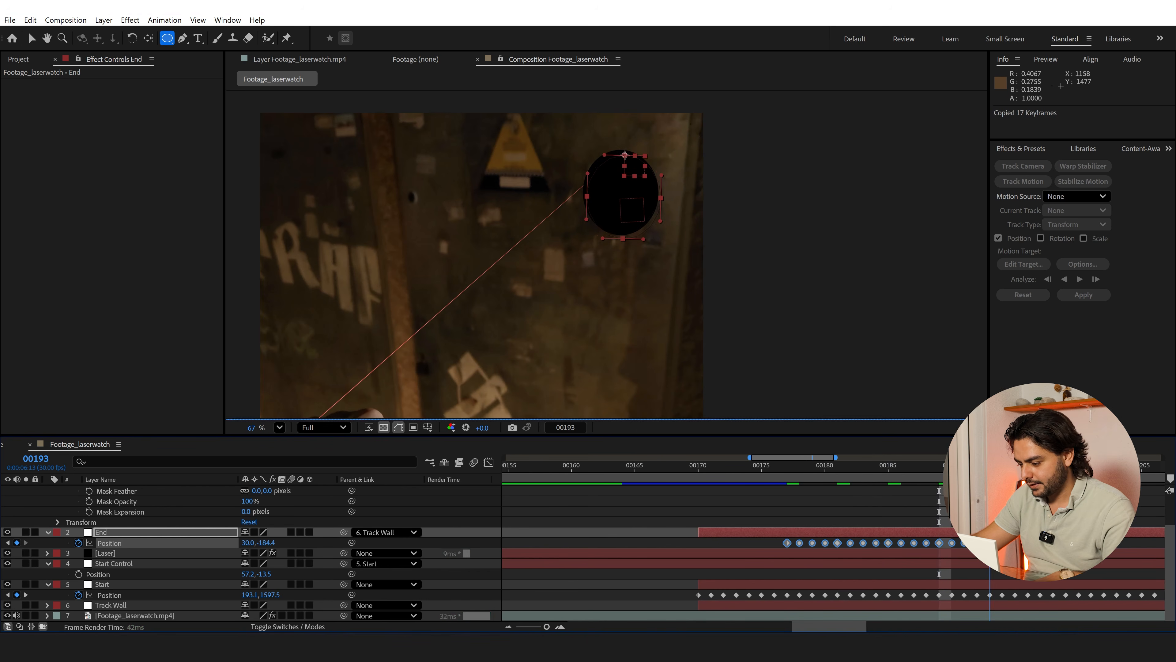
pyautogui.hotkey('ctrl', 'v')
pyautogui.scroll(-1, 934, 523)
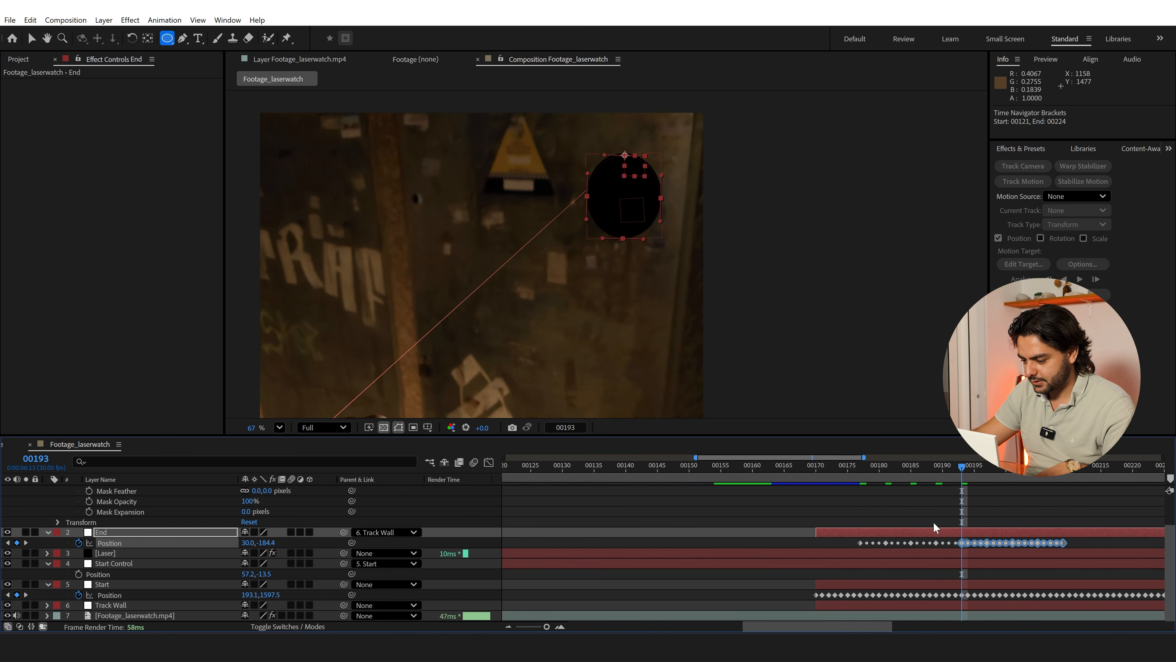
# Paste the End null's copied Position keyframes at frames 209 and 225 to extend the circling motion
pyautogui.scroll(-2, 934, 522)
pyautogui.moveTo(1000, 467); pyautogui.dragTo(1000, 467)
pyautogui.hotkey('ctrl', 'v')
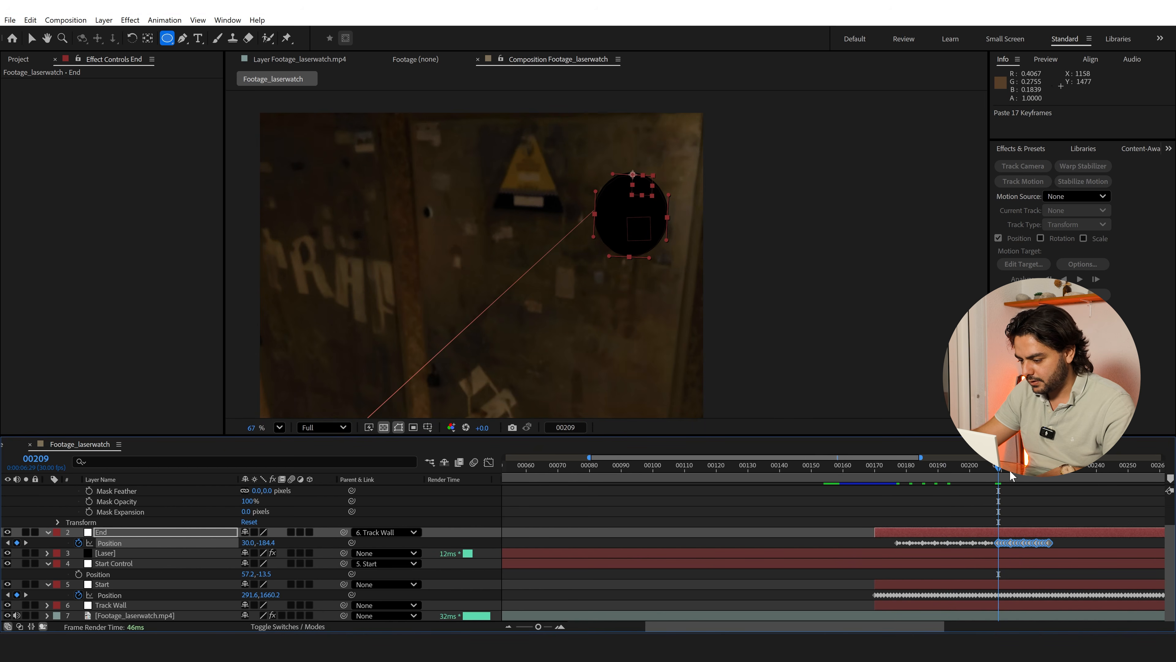
pyautogui.click(1050, 469)
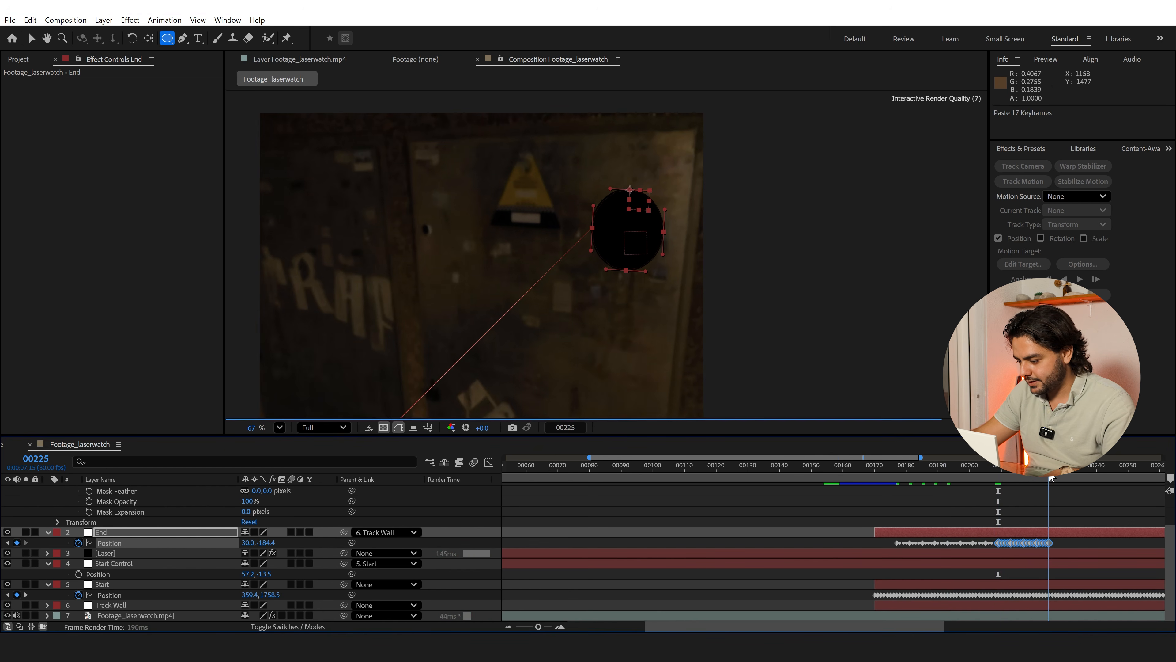
pyautogui.hotkey('ctrl', 'v')
# Set the preview resolution to Third and play back the laser animation from frame 176
pyautogui.click(894, 469)
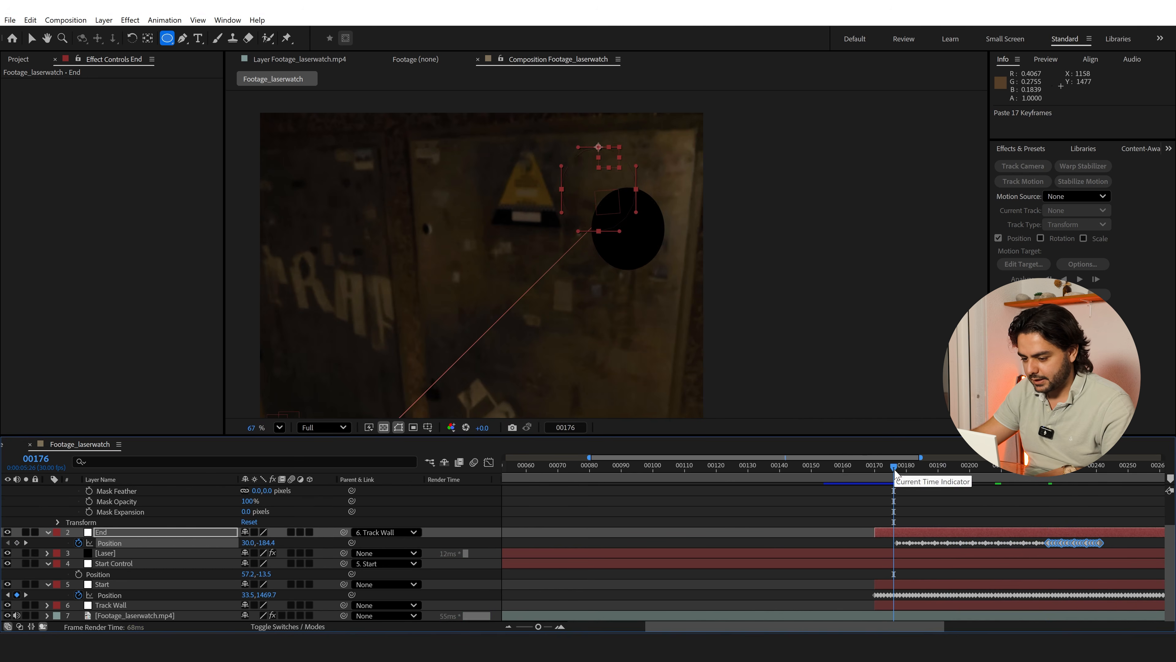
pyautogui.click(319, 427)
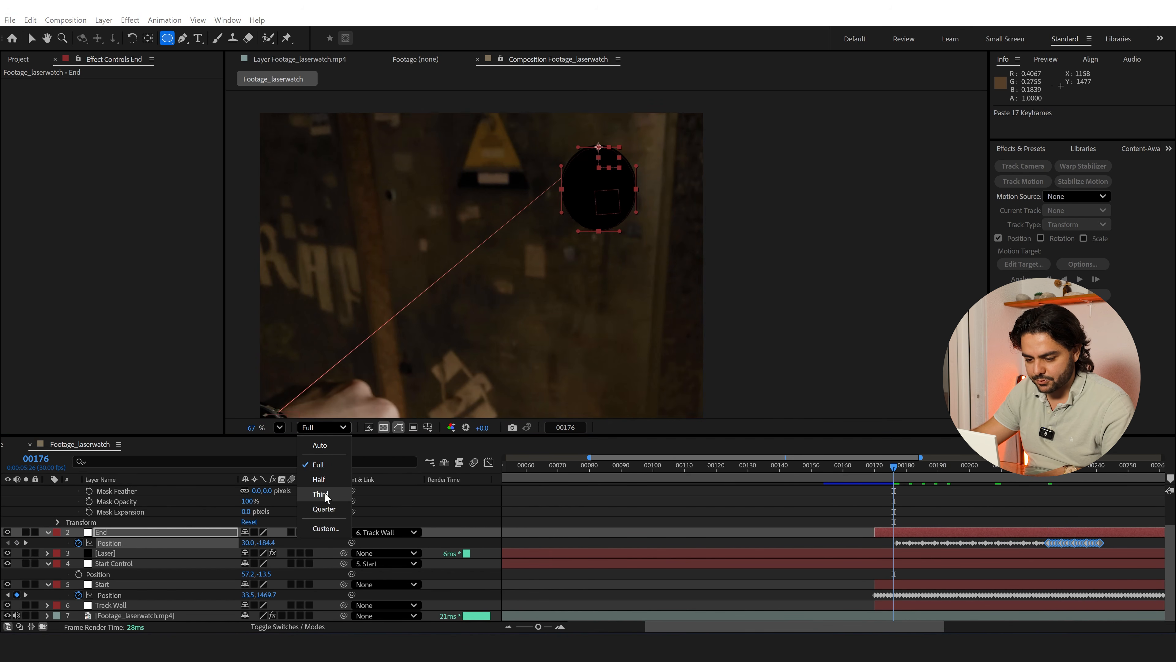
pyautogui.click(320, 493)
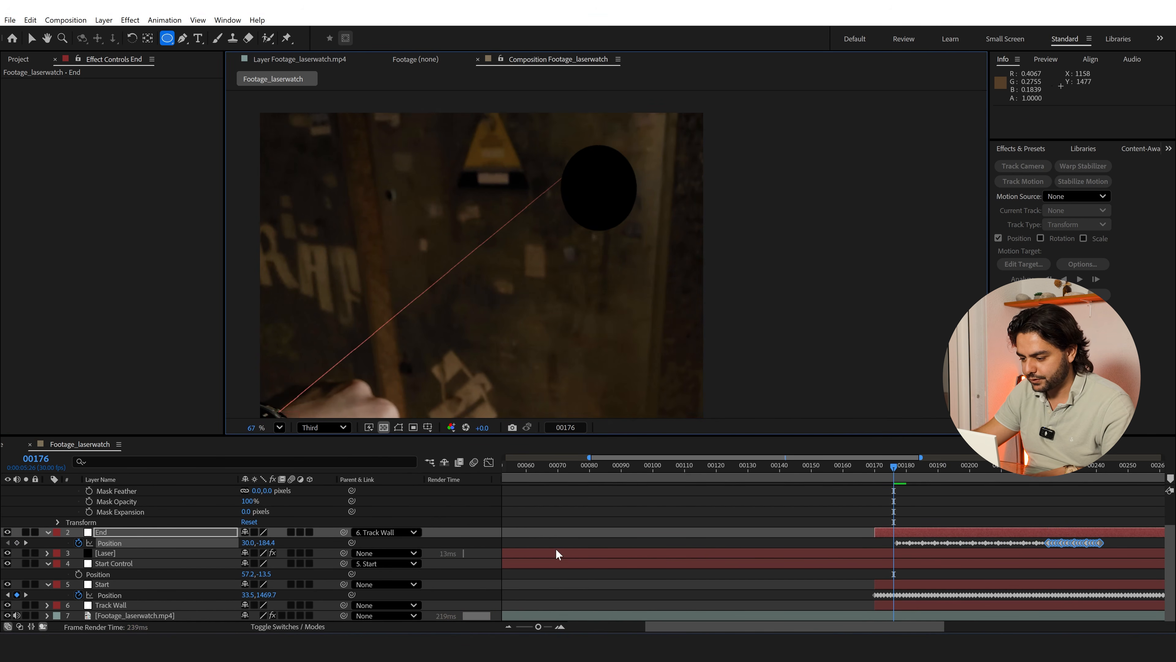
pyautogui.press('space')
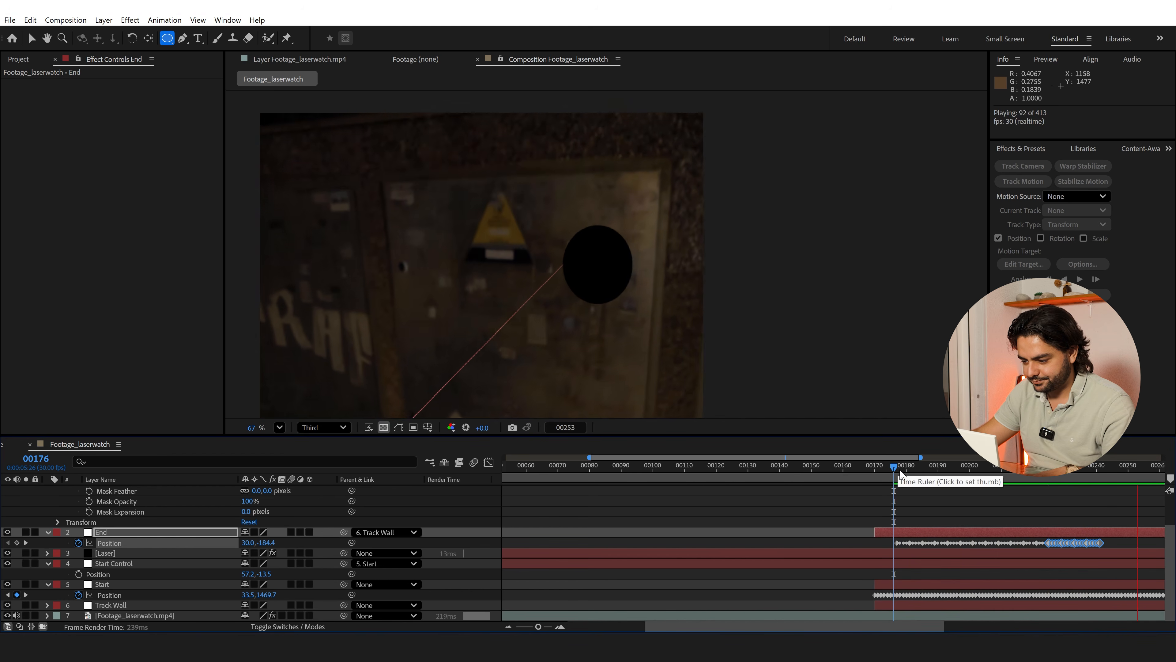
pyautogui.press('space')
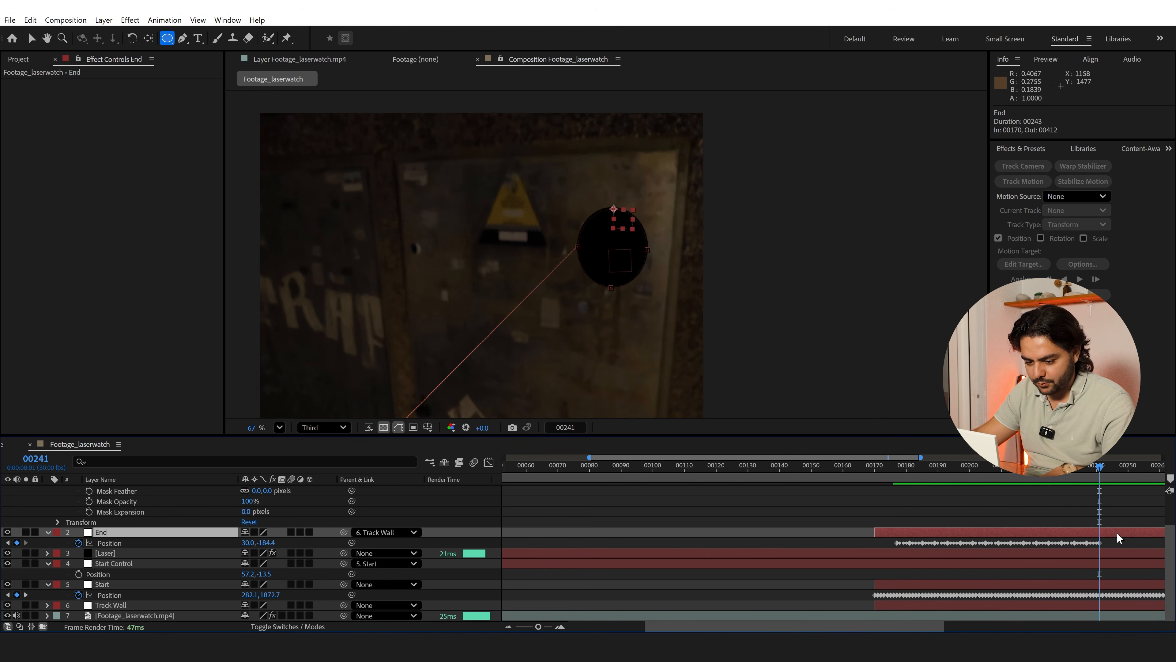
# Split the Laser layer at frame 241, delete the remaining part and preview its end from frame 237
pyautogui.click(1116, 552)
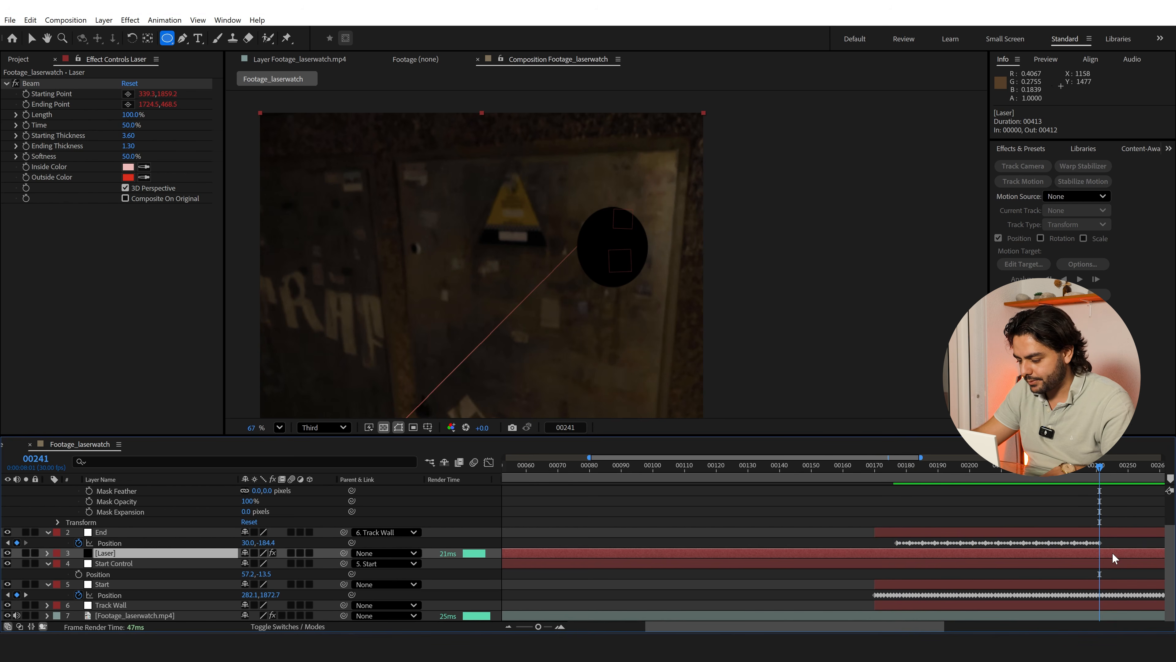
pyautogui.hotkey('ctrl', 'shift', 'd')
pyautogui.press('Delete')
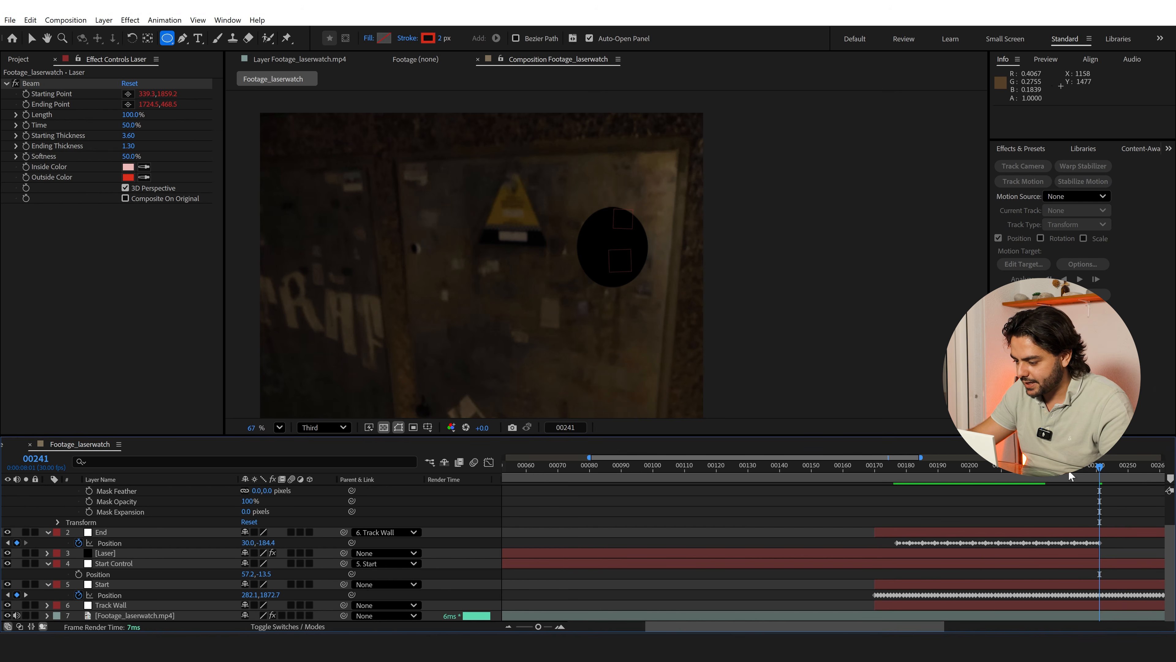
pyautogui.click(1087, 464)
pyautogui.press('space')
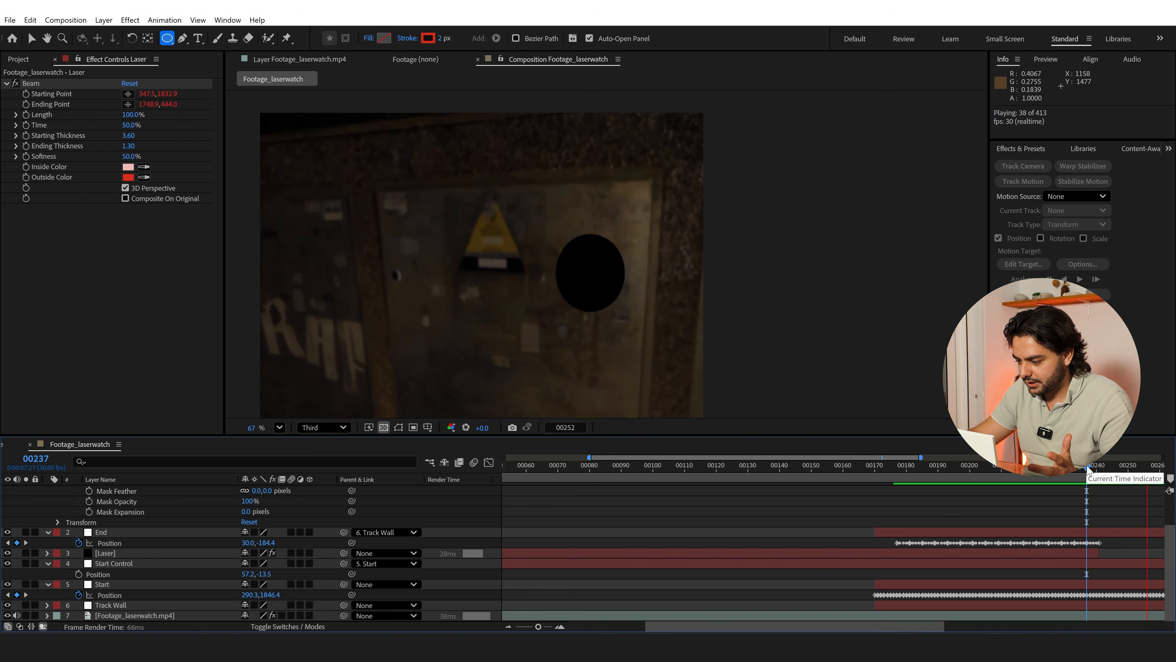
# Enable motion blur on the Laser layer at frame 235 and check the layers' blending mode columns
pyautogui.click(1080, 472)
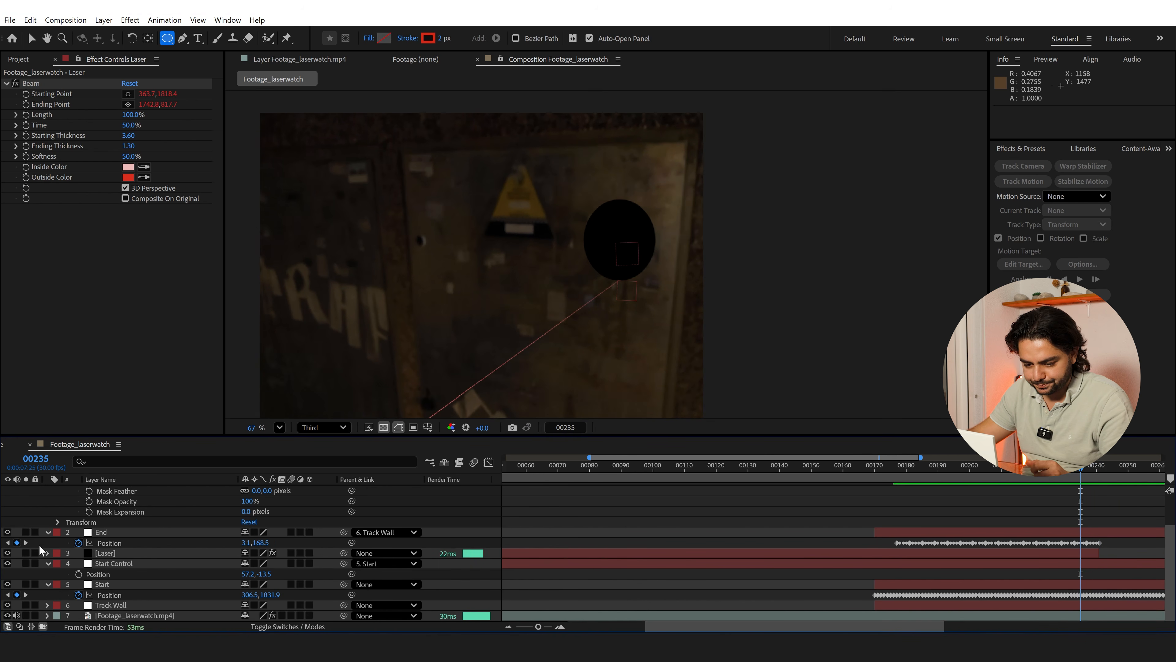
pyautogui.click(107, 554)
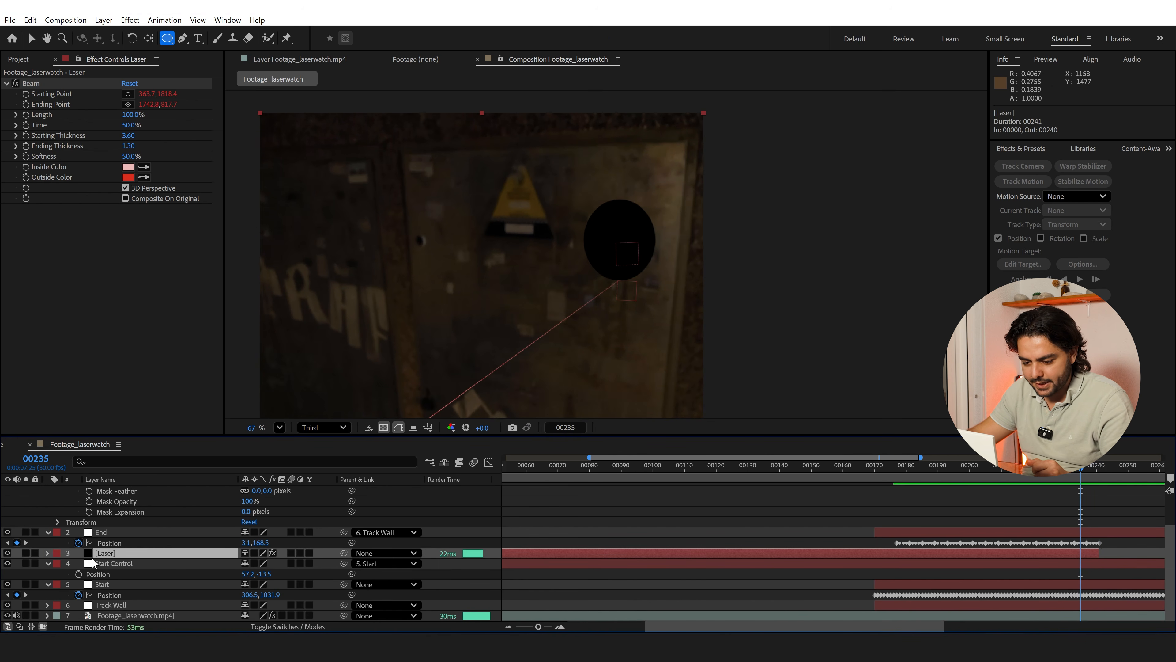
pyautogui.click(291, 553)
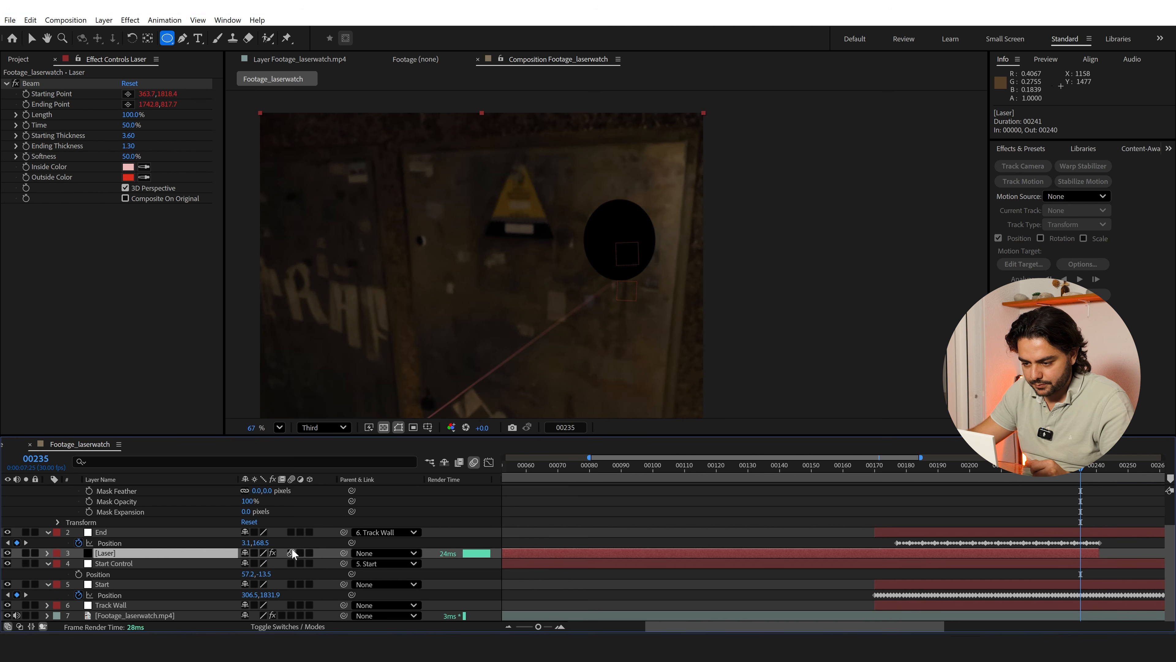
pyautogui.click(286, 629)
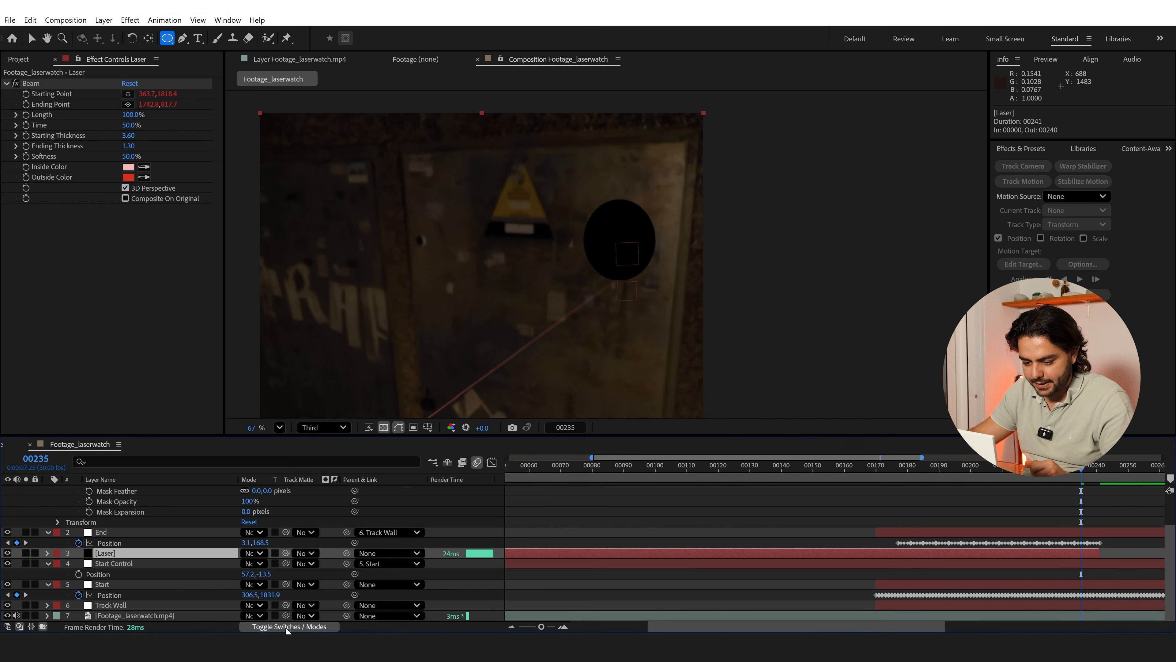
pyautogui.click(285, 625)
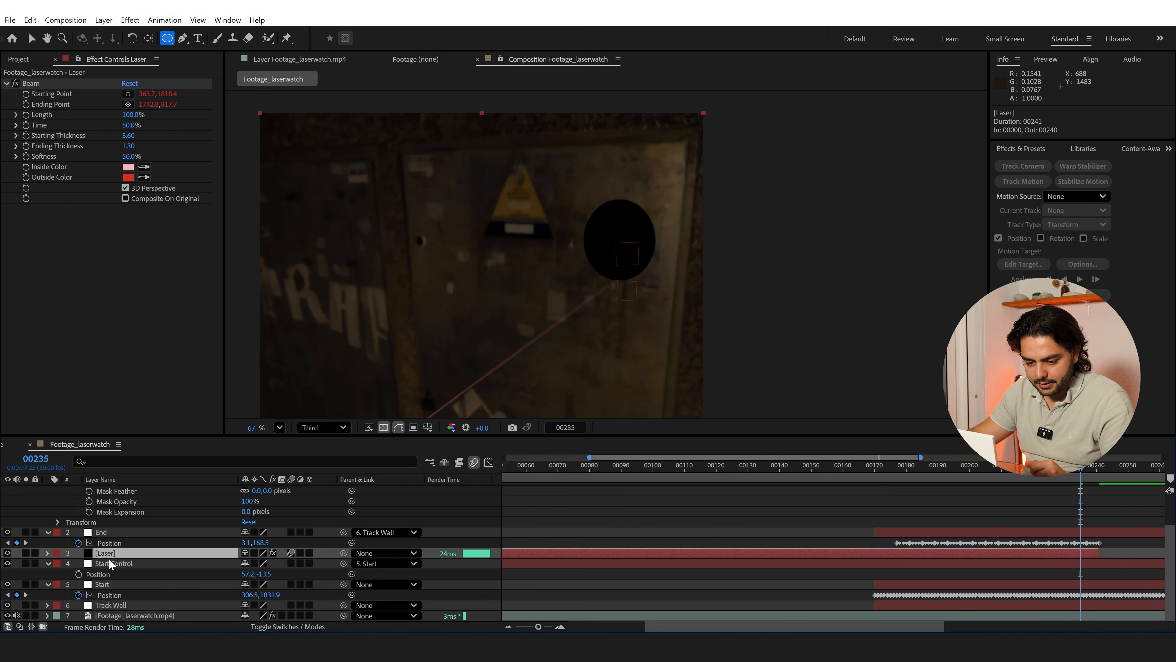
# Collapse the Hole layer's properties, move it directly below the Laser layer and check the beam at frame 229
pyautogui.scroll(2, 109, 559)
pyautogui.click(47, 490)
pyautogui.moveTo(107, 490); pyautogui.dragTo(150, 544)
pyautogui.click(617, 604)
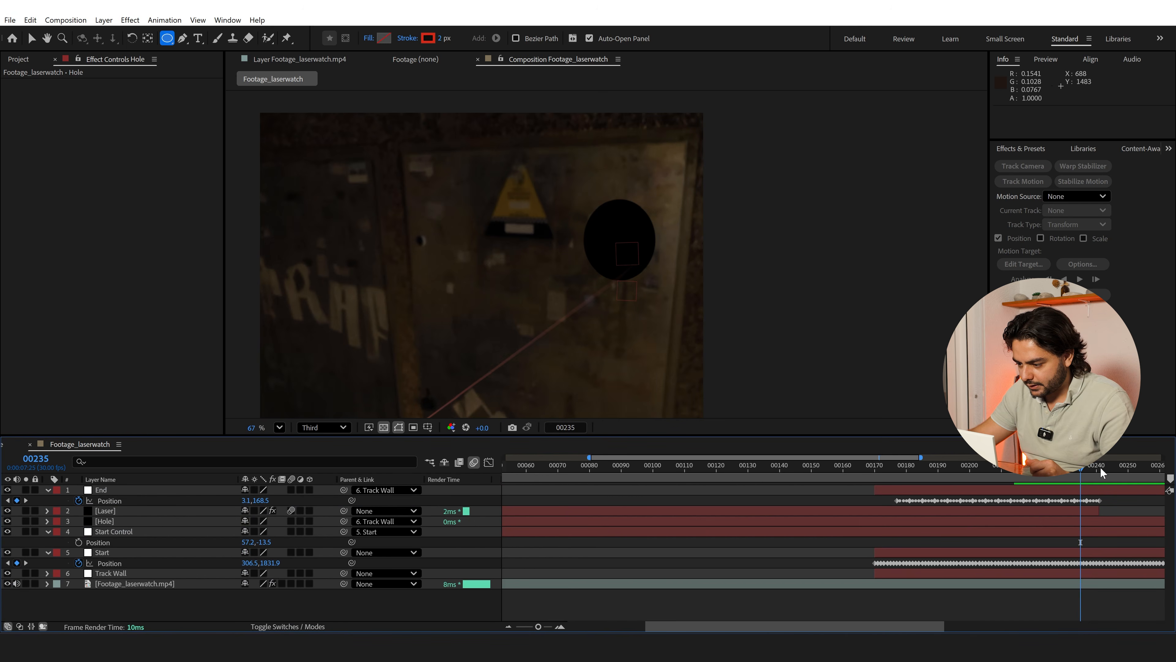
pyautogui.moveTo(1083, 471); pyautogui.dragTo(1065, 472)
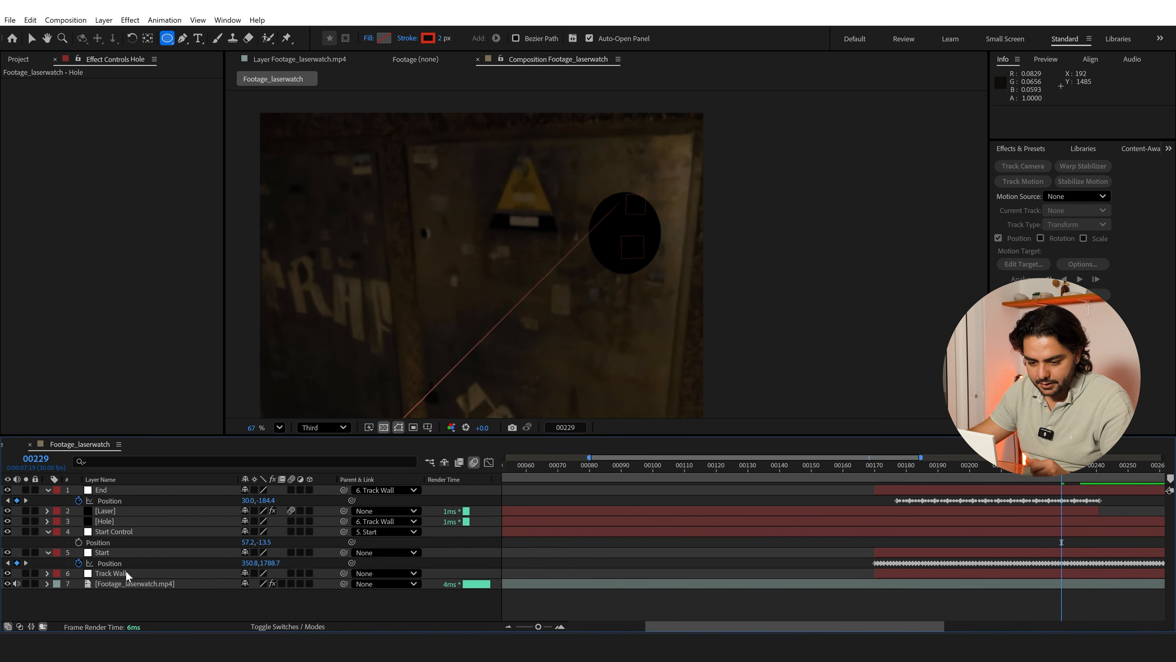
# Duplicate the Hole layer and rename the copy "Burn Marks"
pyautogui.click(108, 523)
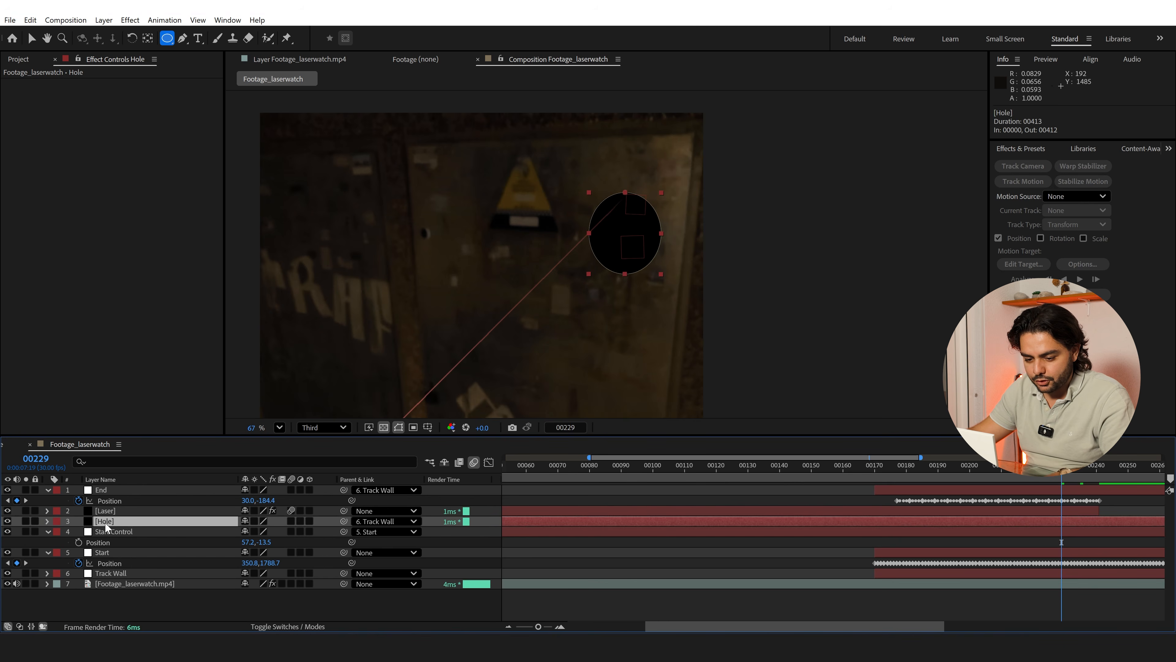
pyautogui.hotkey('ctrl', 'd')
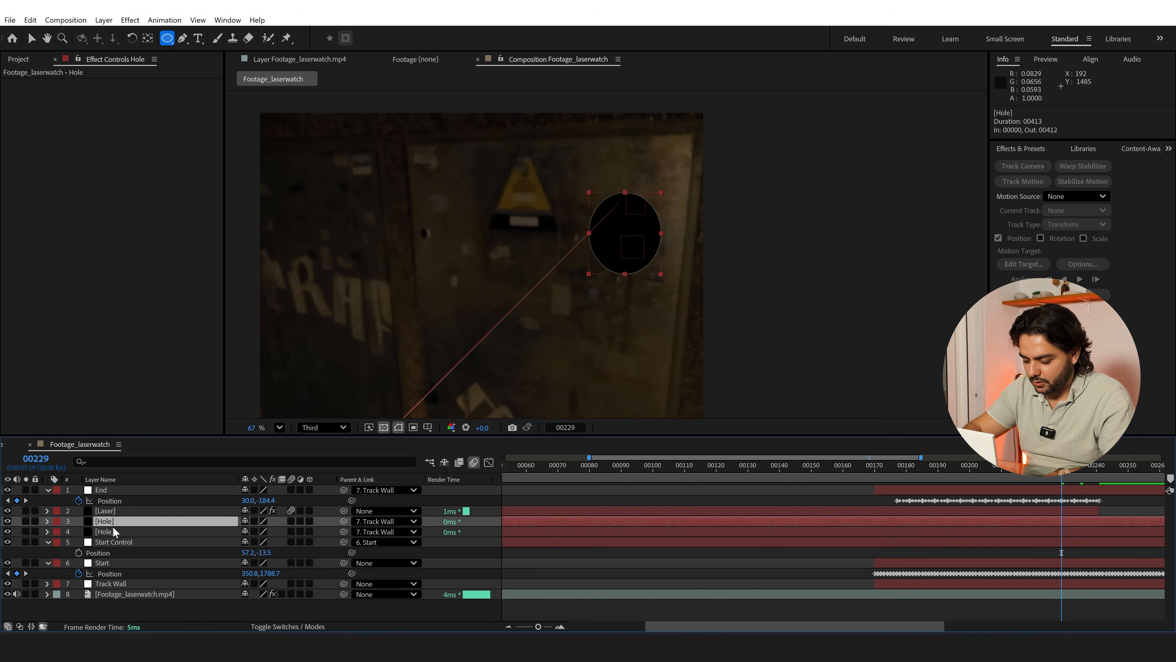
pyautogui.write('Burn Marks')
pyautogui.press('Return')
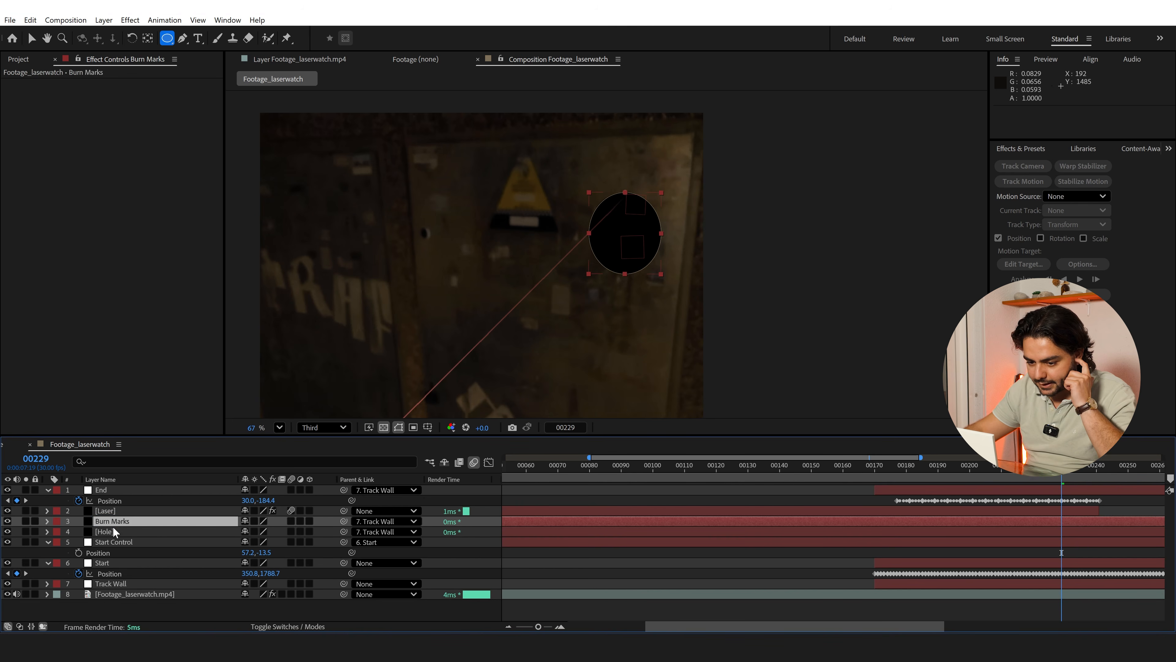
# Reveal the Burn Marks layer's mask and set the mode of Mask 1 to None
pyautogui.click(47, 521)
pyautogui.click(262, 531)
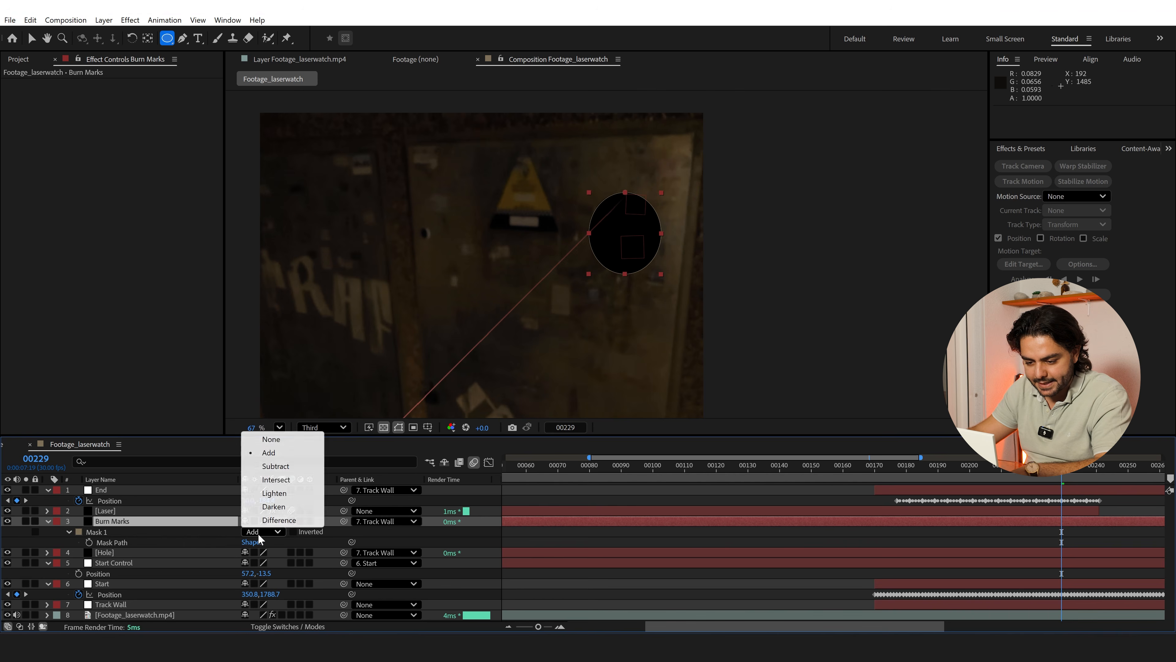
pyautogui.click(269, 438)
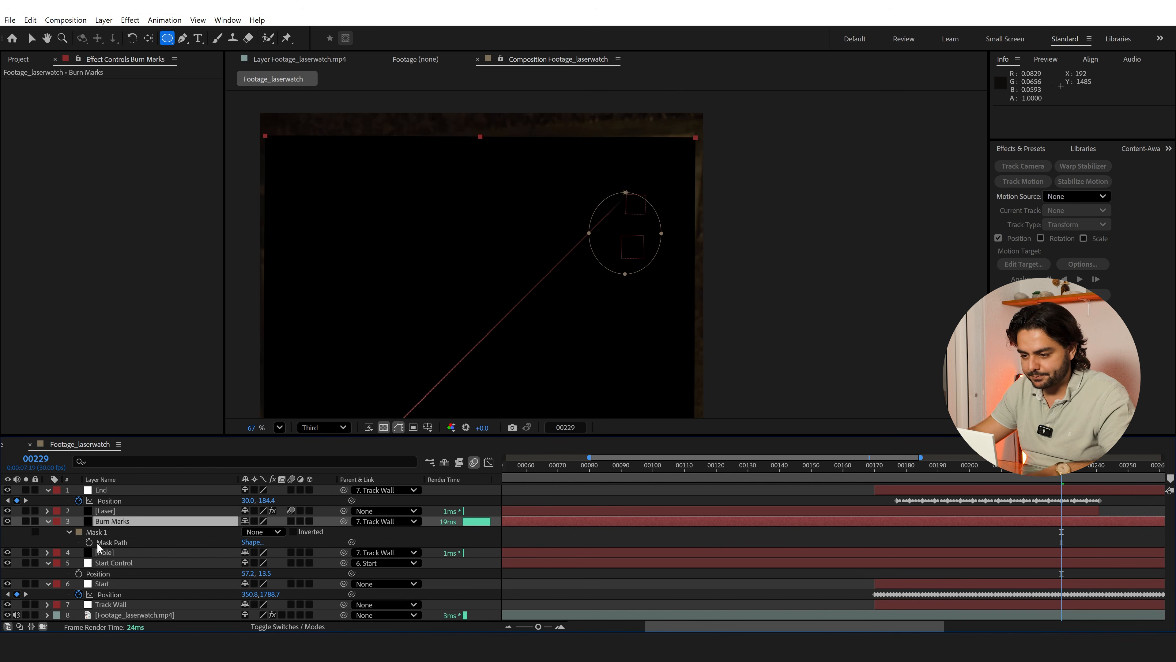
# Apply the Stroke effect to the Burn Marks layer, using Mask 1 as path and On Transparent as paint style
pyautogui.click(126, 520)
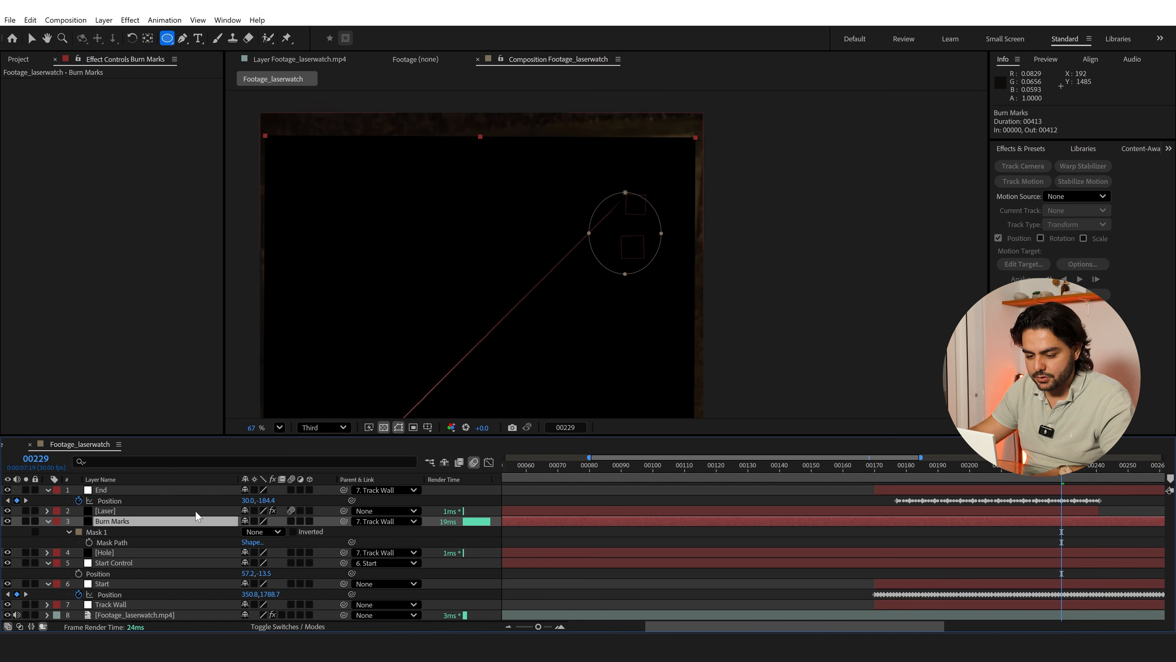
pyautogui.hotkey('ctrl', 'space')
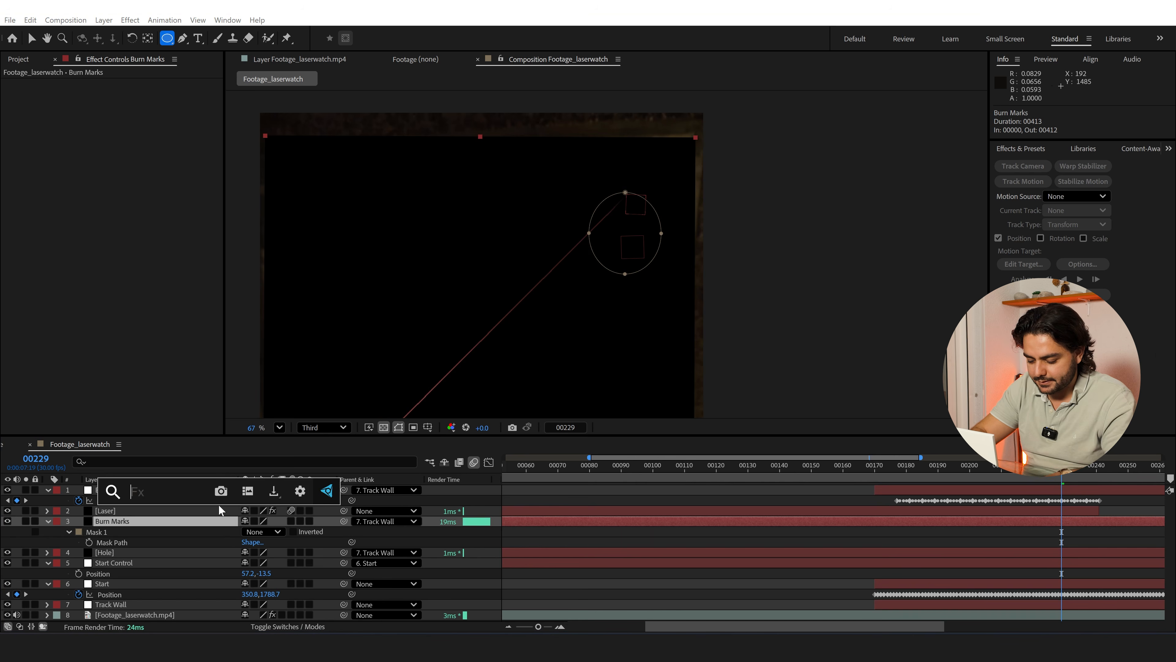
pyautogui.write('stroke')
pyautogui.press('Return')
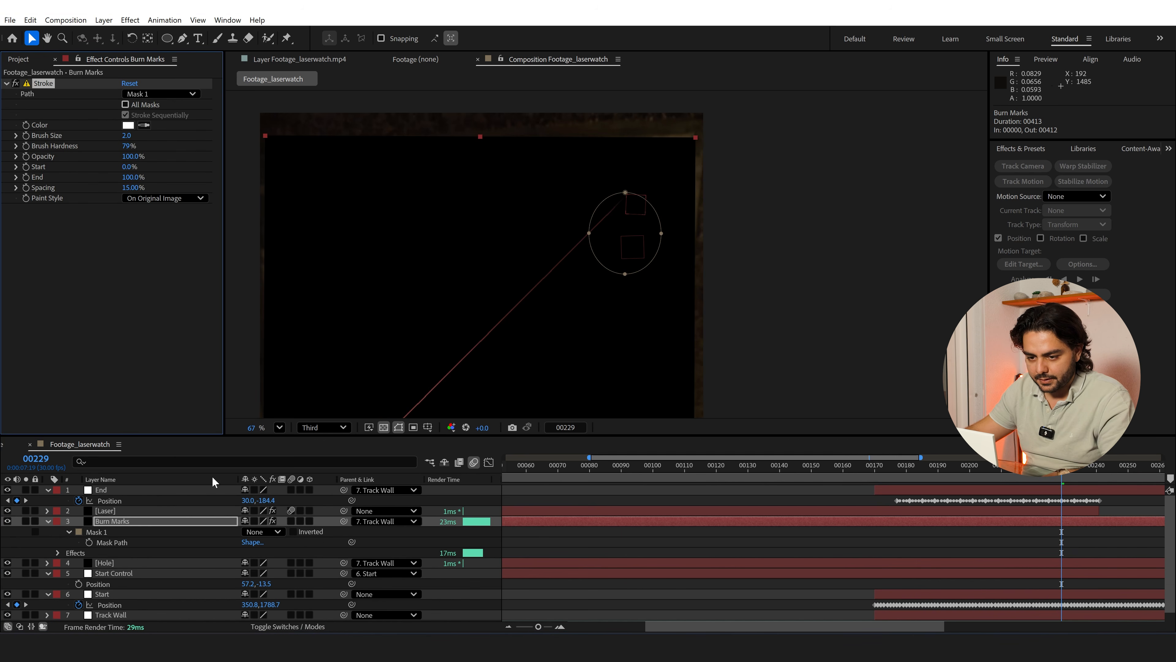
pyautogui.click(148, 95)
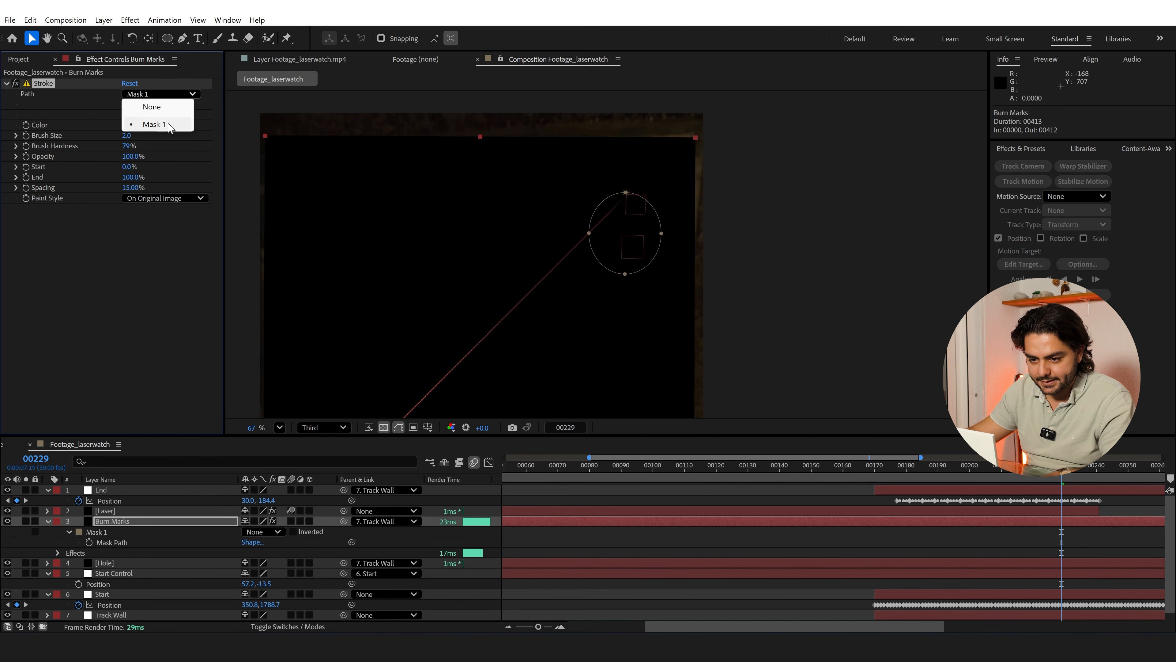
pyautogui.click(153, 126)
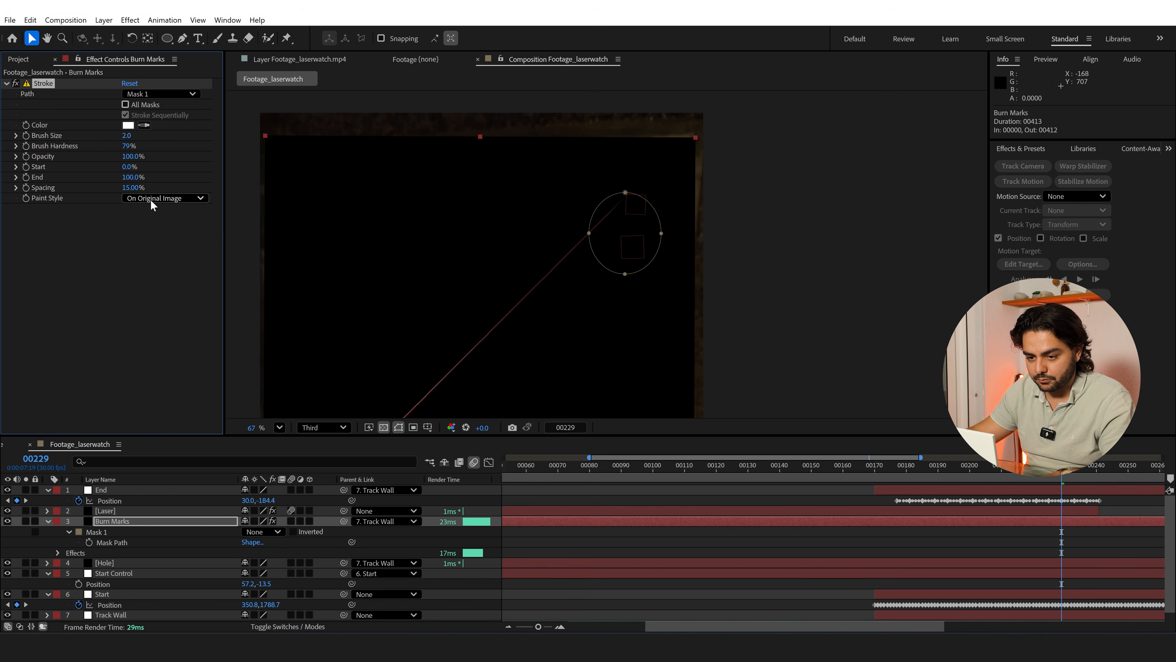
pyautogui.click(162, 199)
pyautogui.click(174, 225)
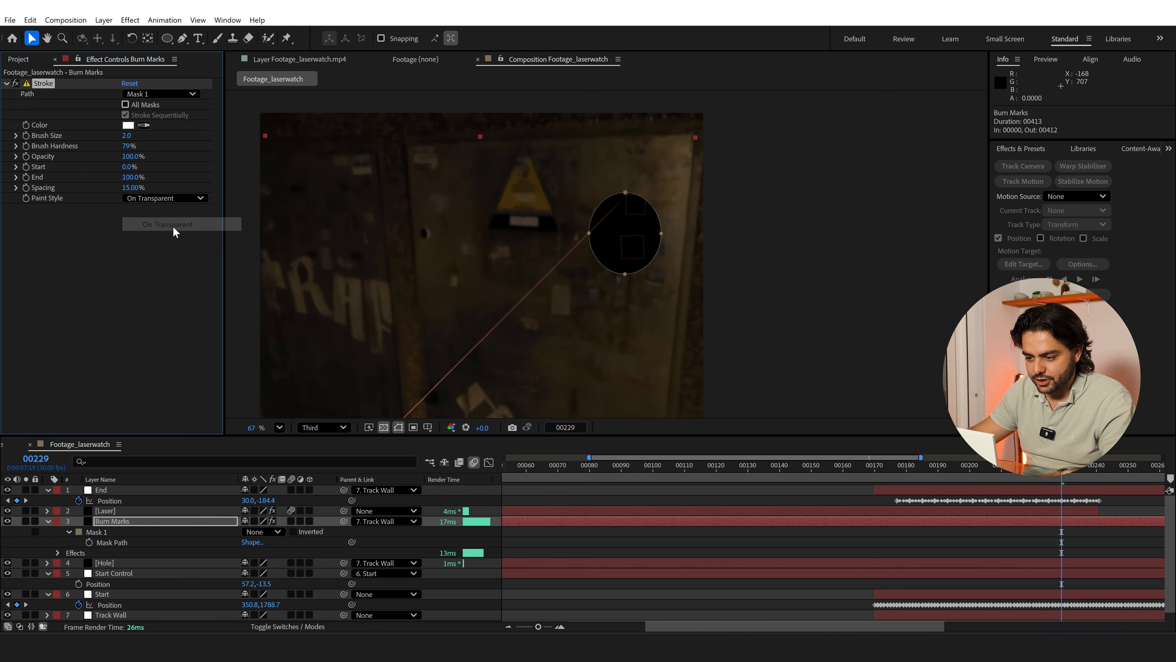
# Temporarily solo Burn Marks, hide the transparency grid, and set the Stroke's Brush Size to 6.2 and Brush Hardness to 9%
pyautogui.click(25, 521)
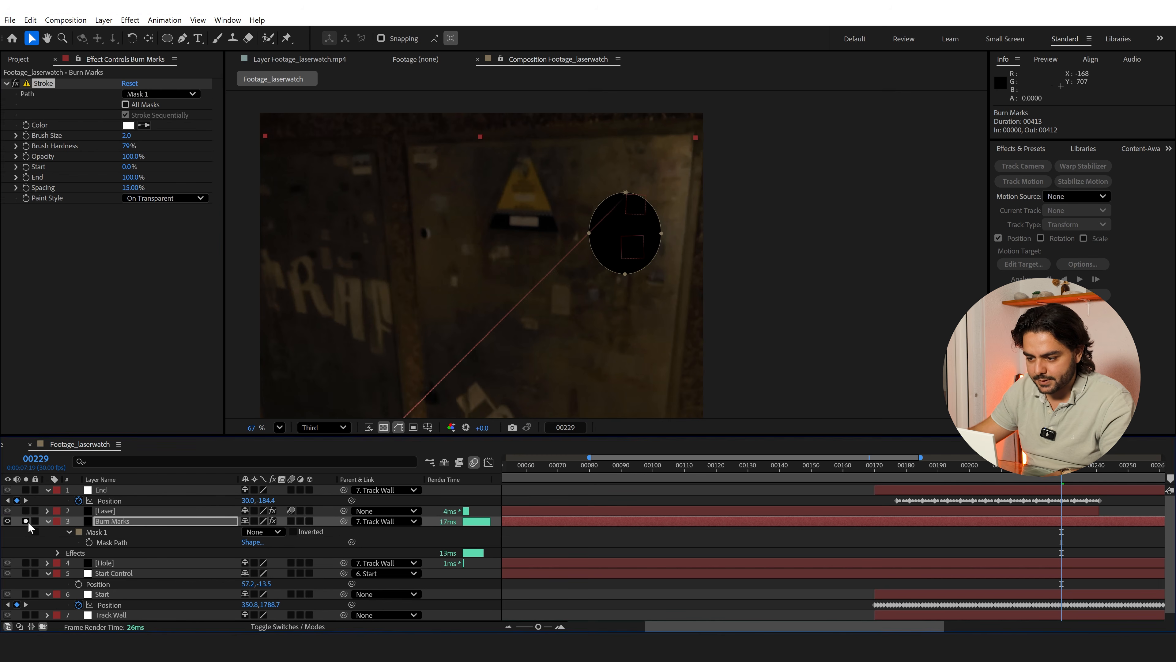
pyautogui.click(383, 427)
pyautogui.scroll(8, 635, 220)
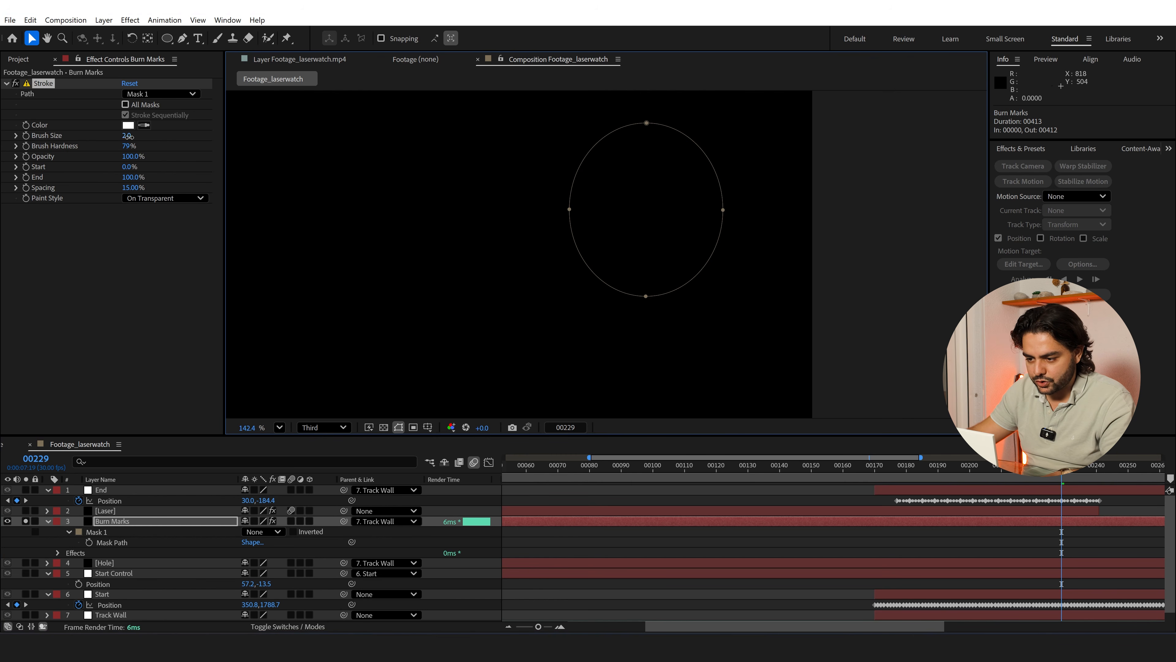
pyautogui.moveTo(128, 135)
pyautogui.mouseDown()
pyautogui.moveTo(360, 136)
pyautogui.moveTo(181, 163)
pyautogui.mouseUp()
pyautogui.click(26, 520)
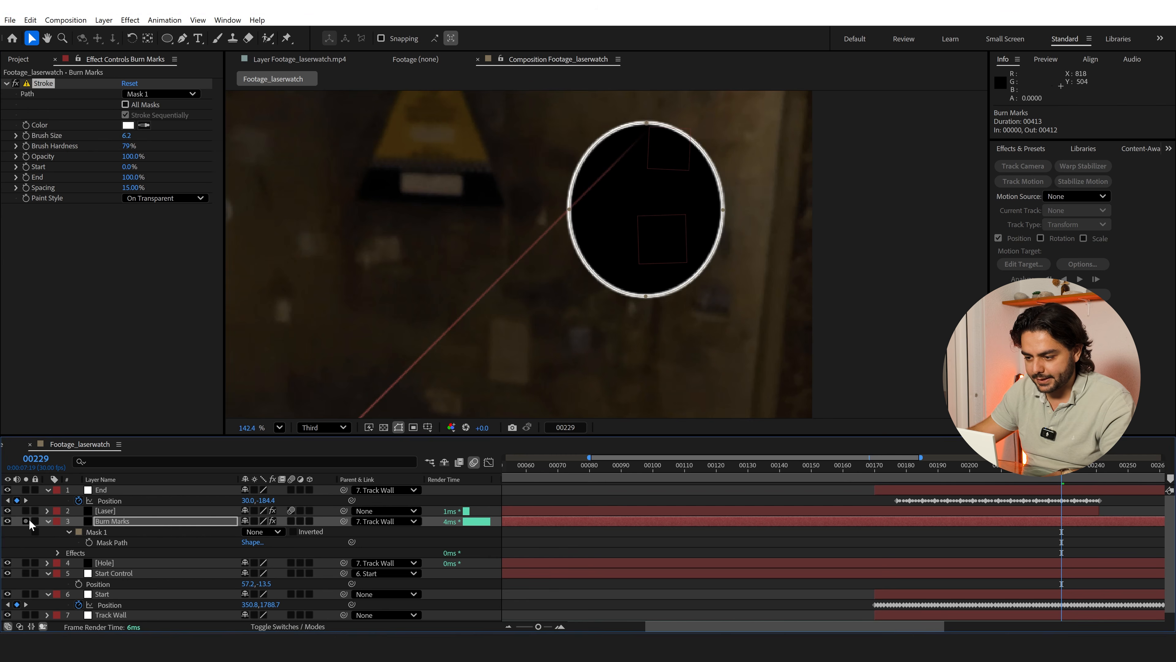
pyautogui.moveTo(126, 146); pyautogui.dragTo(20, 165)
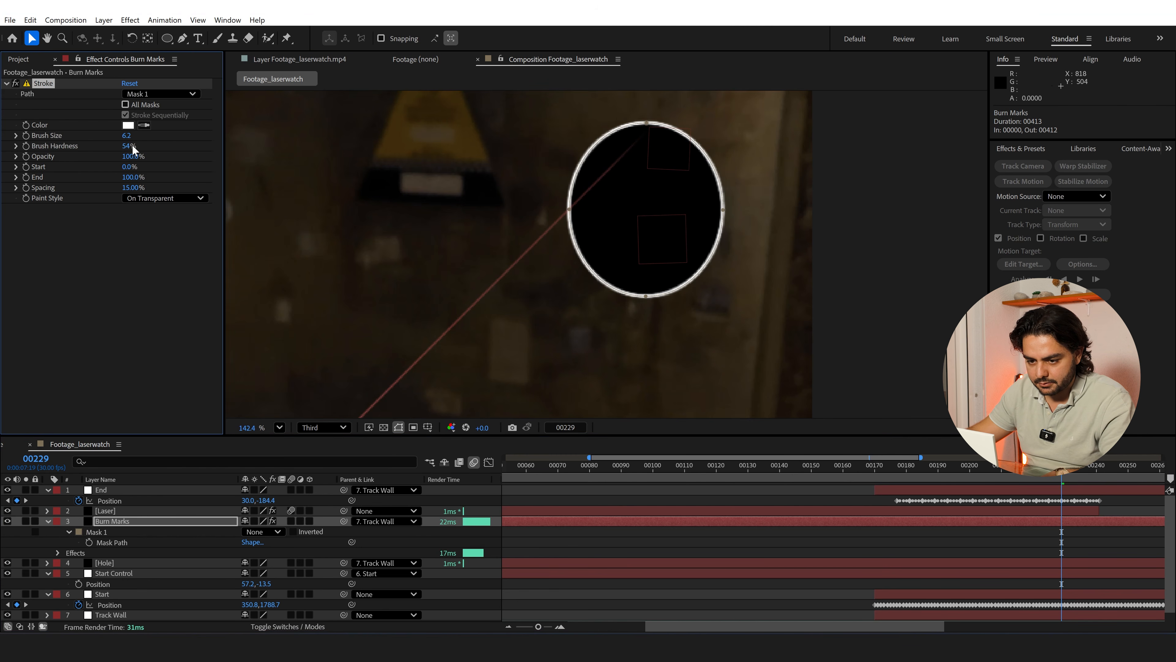
pyautogui.moveTo(88, 150); pyautogui.dragTo(15, 158)
# Apply the Roughen Edges effect to the Burn Marks layer and set its Complexity to 10
pyautogui.hotkey('ctrl', 'space')
pyautogui.write('roug')
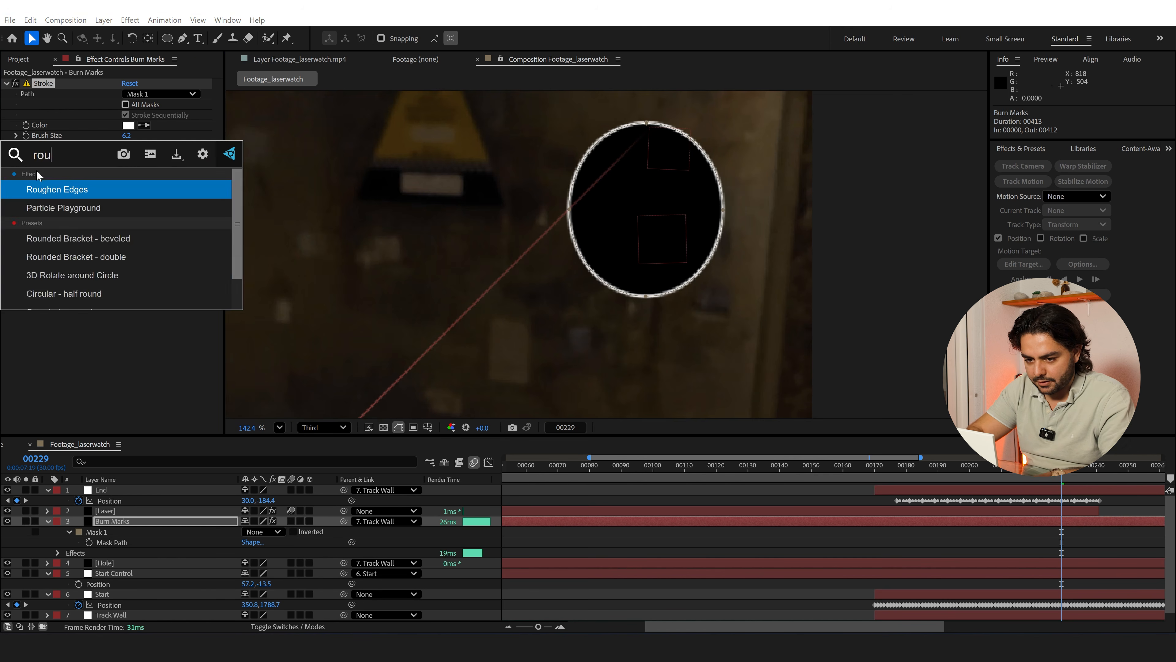
pyautogui.press('Return')
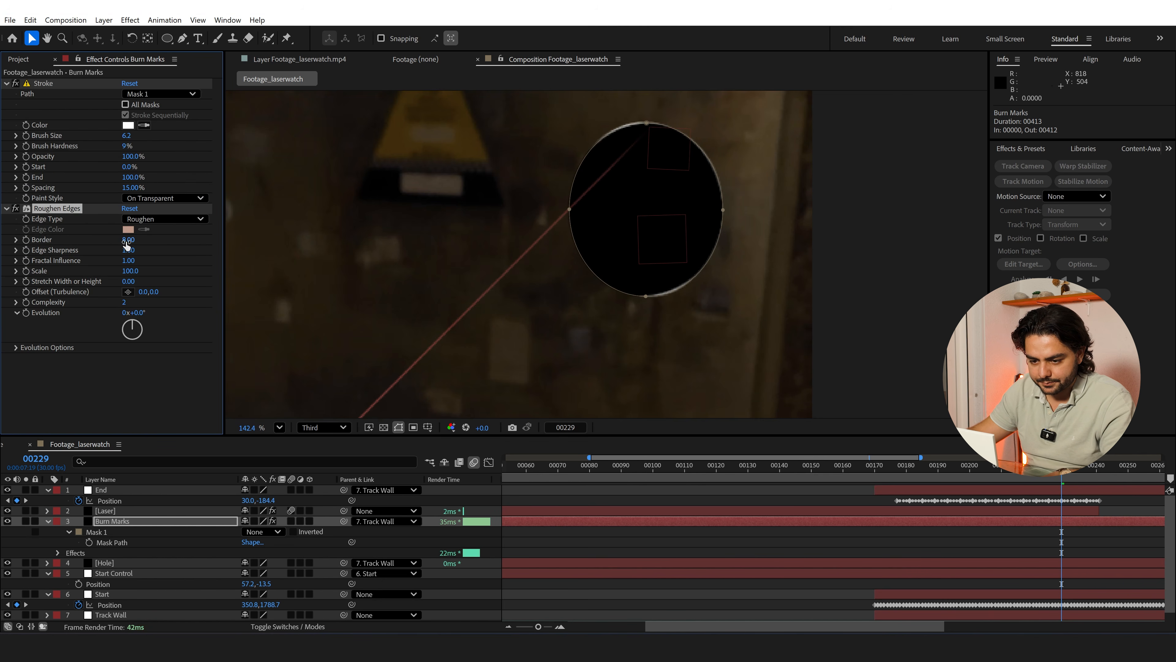
pyautogui.moveTo(124, 302); pyautogui.dragTo(243, 304)
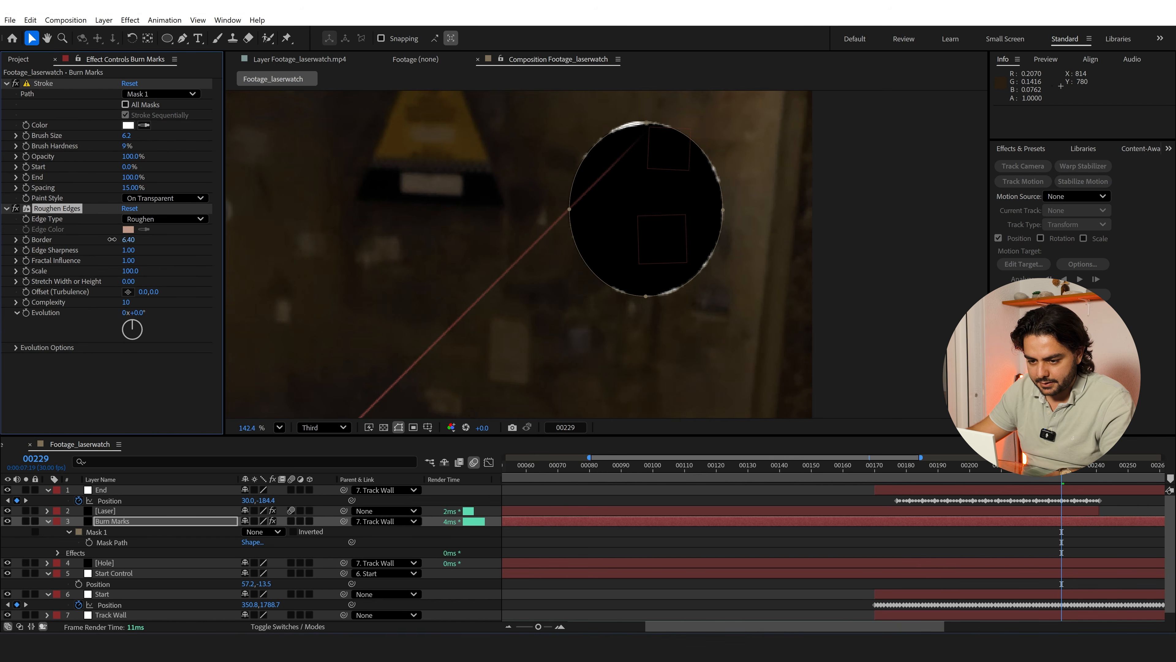
# Set the Roughen Edges Border on the Burn Marks layer to 2.10 and hide the layer controls in the composition view
pyautogui.moveTo(112, 239); pyautogui.dragTo(89, 244)
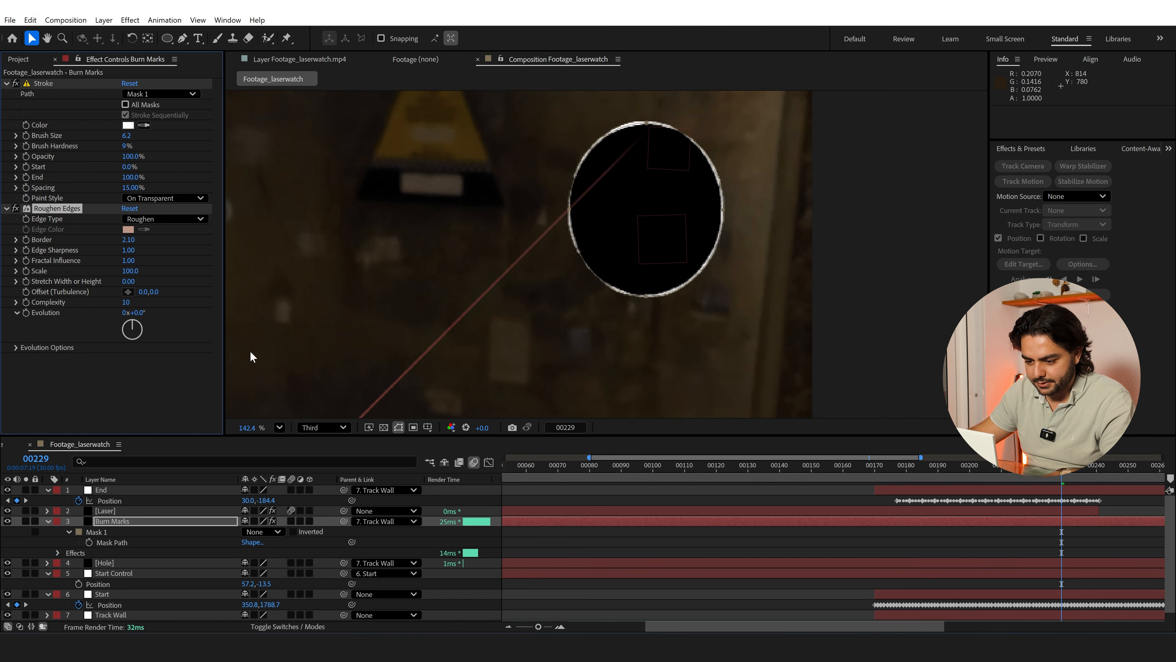
pyautogui.click(399, 427)
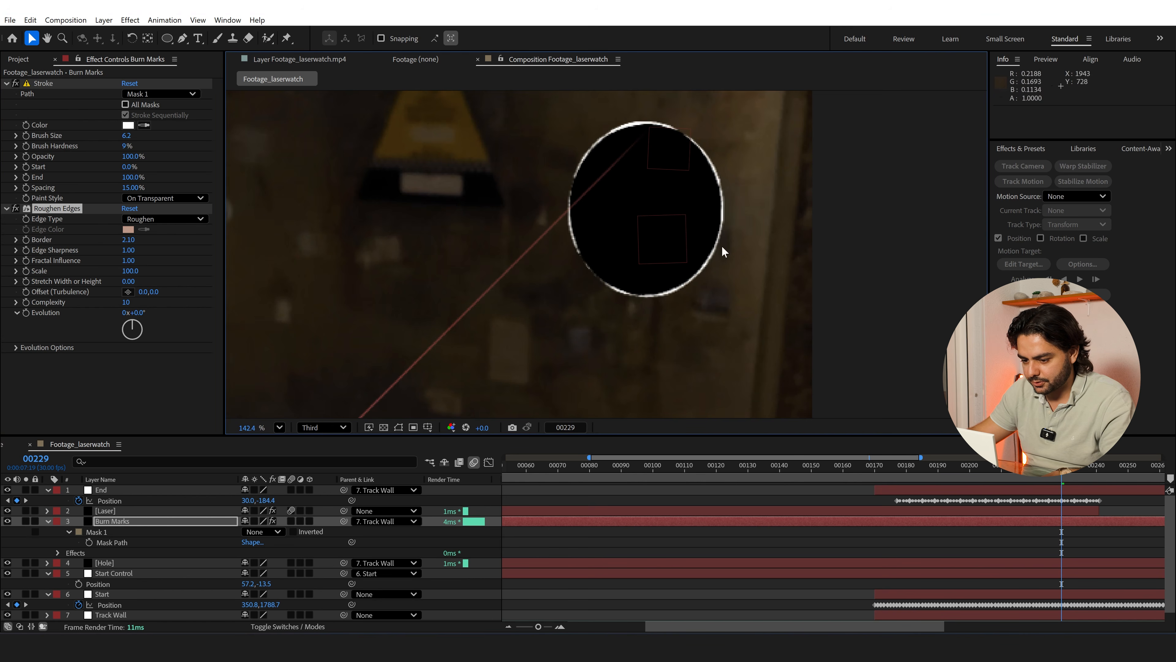
pyautogui.click(398, 427)
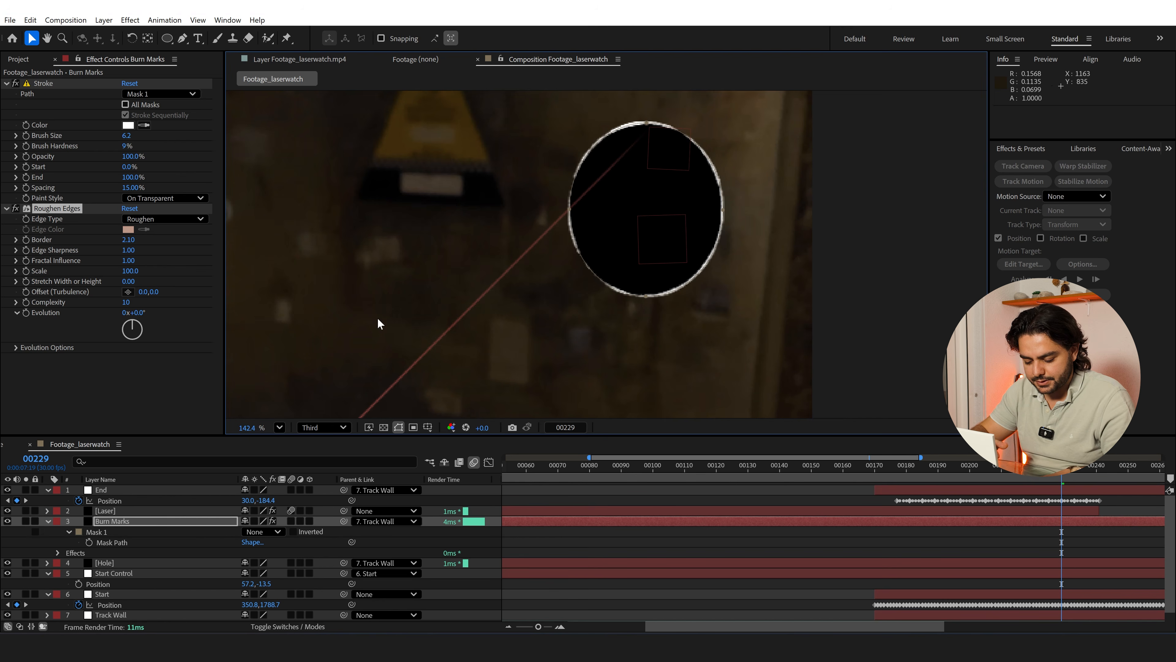
pyautogui.hotkey('ctrl', 'shift', 'h')
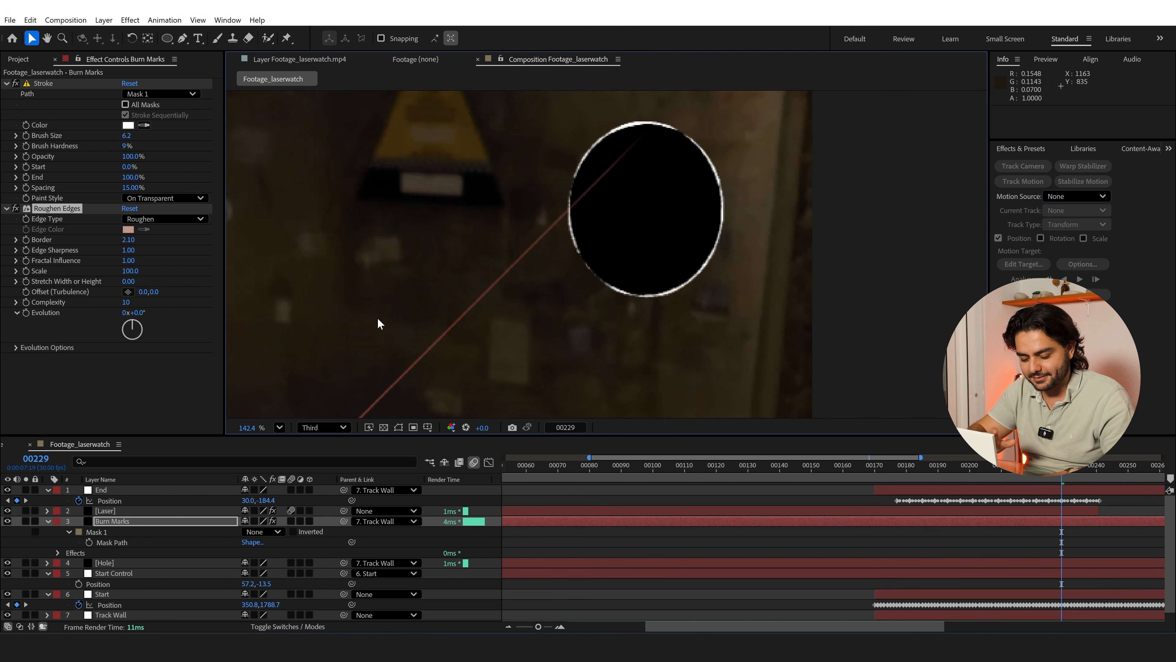
pyautogui.hotkey('ctrl', 'shift', 'h')
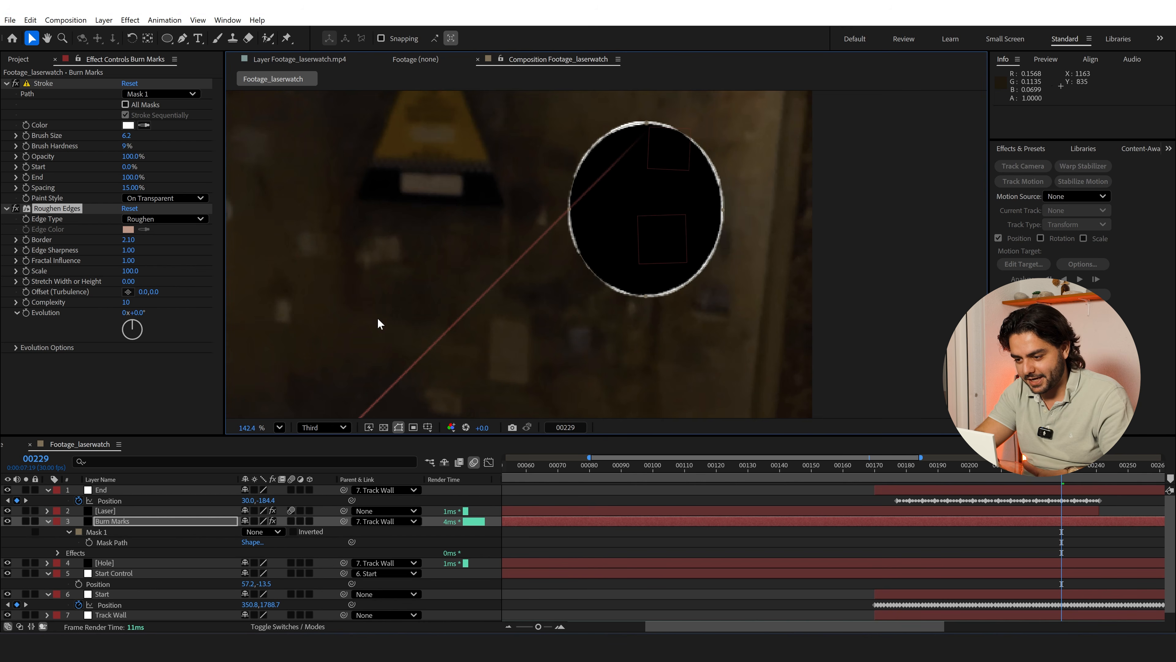
pyautogui.hotkey('ctrl', 'shift', 'h')
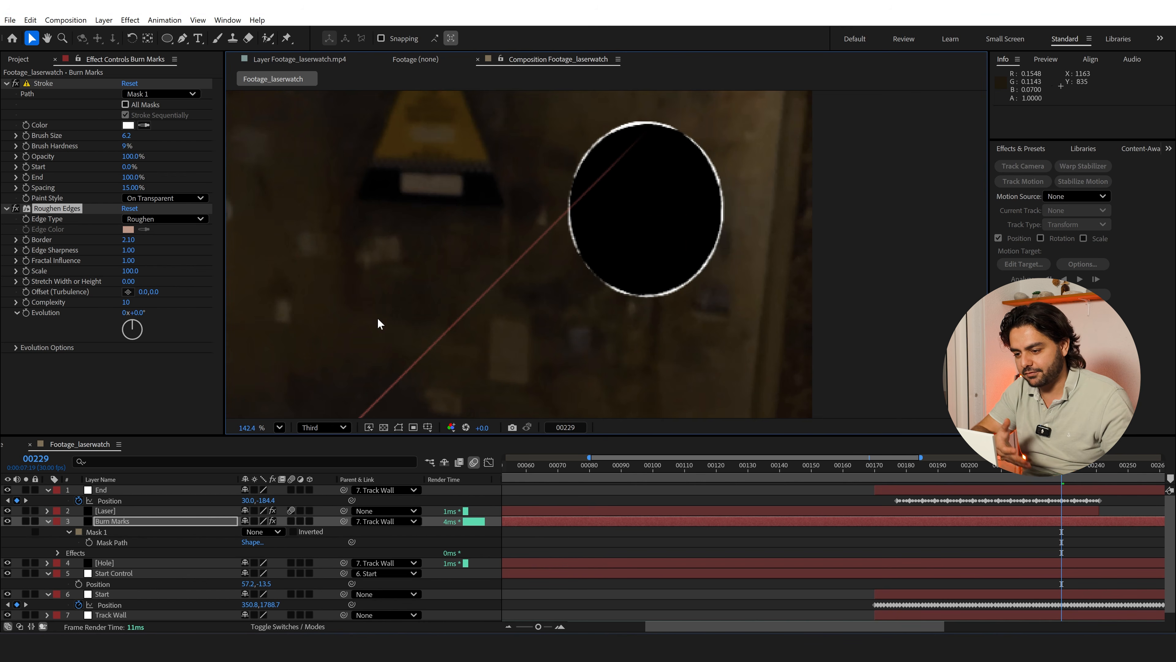
# Save the project and set the composition preview resolution to Full
pyautogui.hotkey('ctrl', 's')
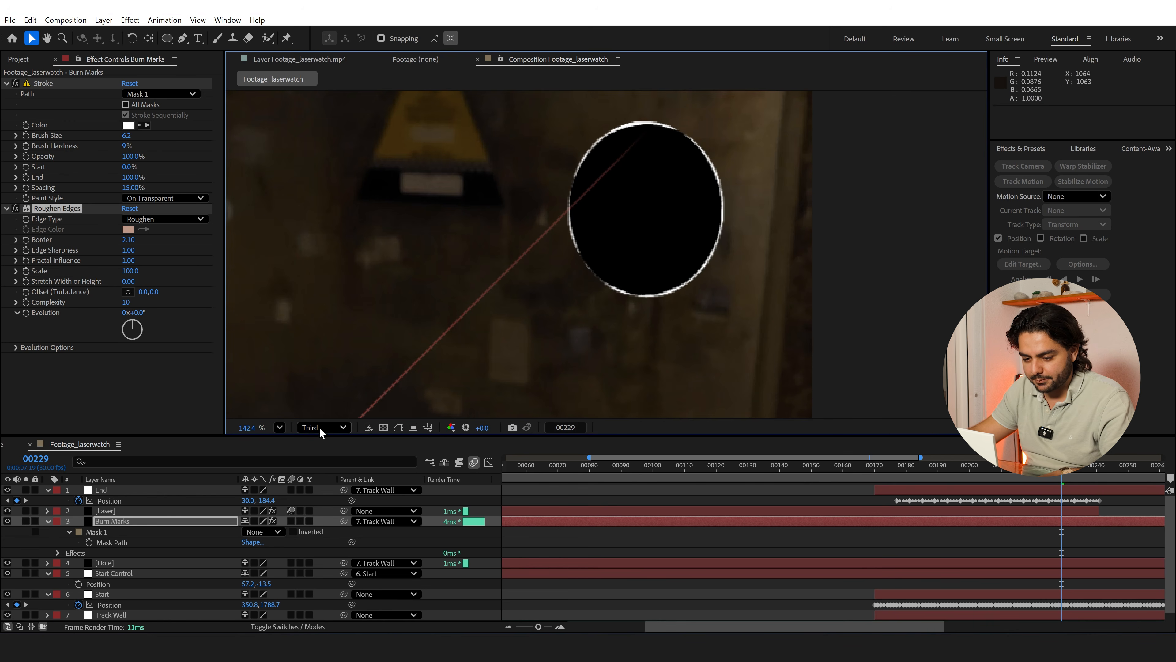
pyautogui.click(319, 427)
pyautogui.click(319, 459)
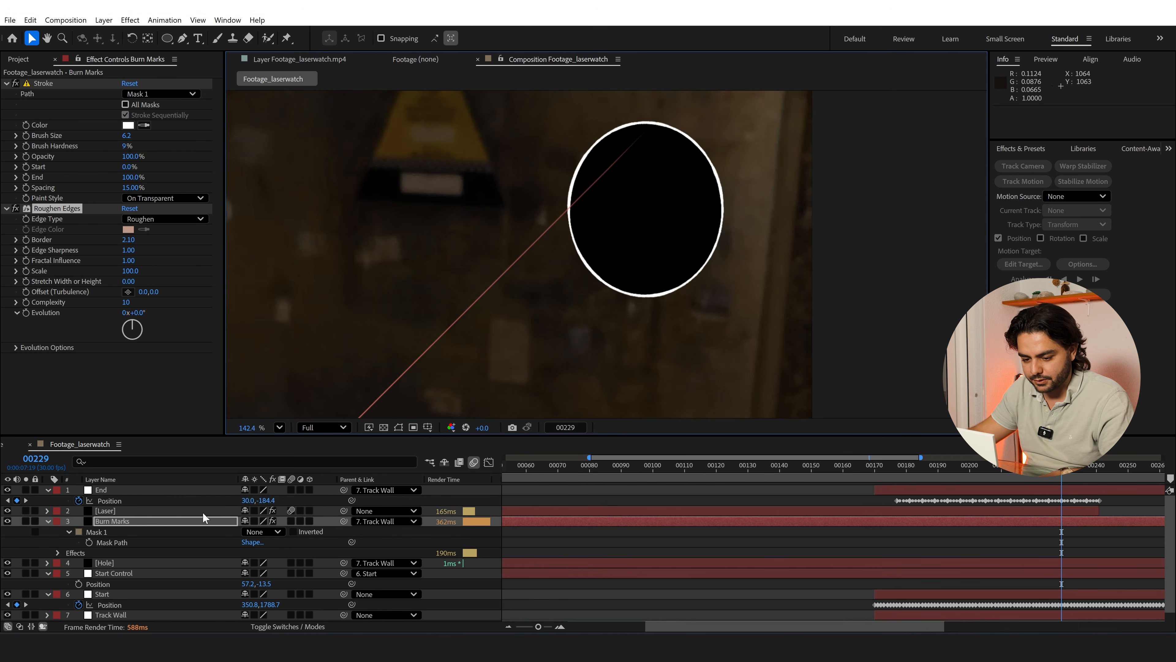
# Set the Burn Marks layer's Roughen Edges Border to 8.30 and Scale to 56.0
pyautogui.click(137, 520)
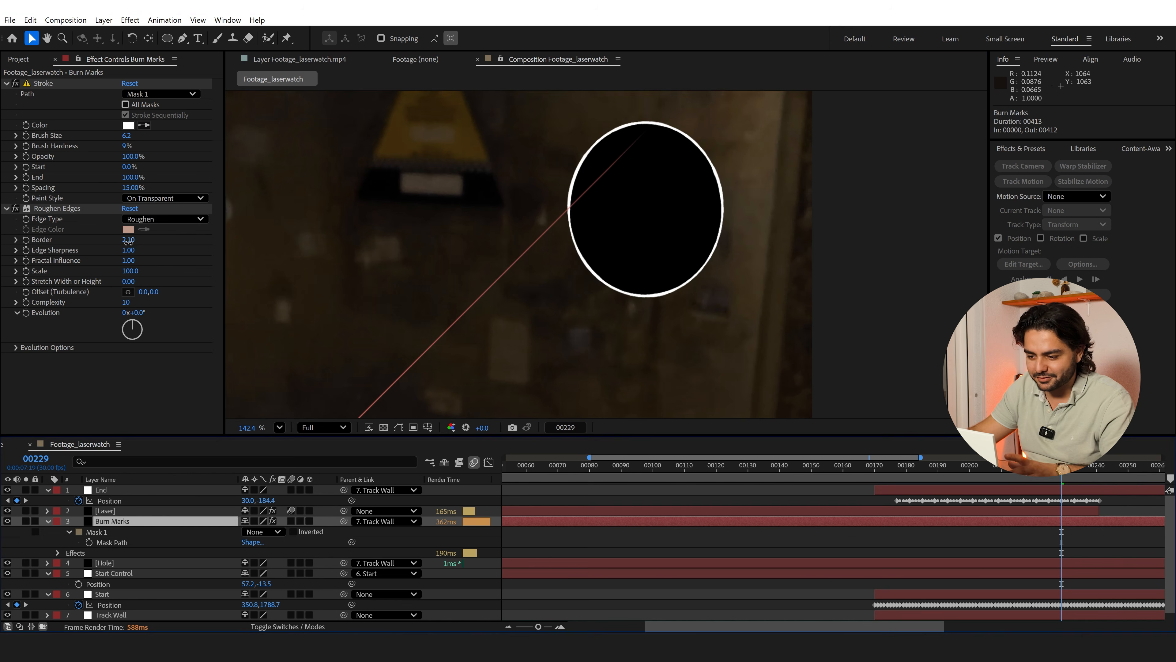
pyautogui.moveTo(128, 241)
pyautogui.mouseDown()
pyautogui.moveTo(250, 248)
pyautogui.moveTo(168, 253)
pyautogui.moveTo(178, 256)
pyautogui.mouseUp()
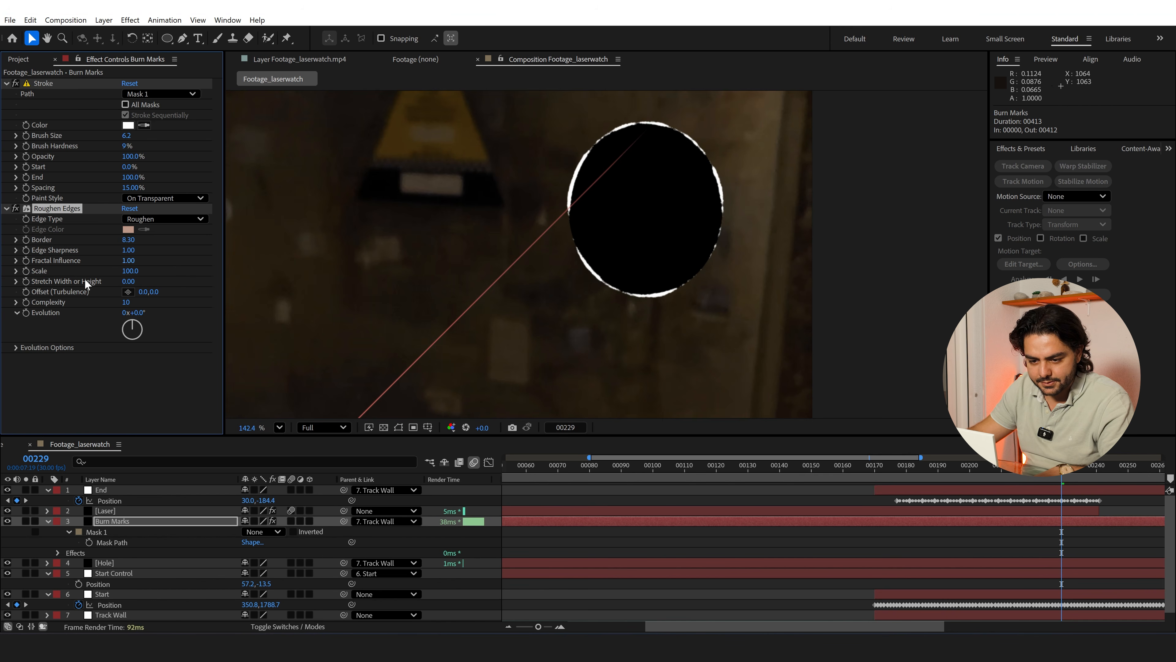
pyautogui.moveTo(111, 273); pyautogui.dragTo(103, 278)
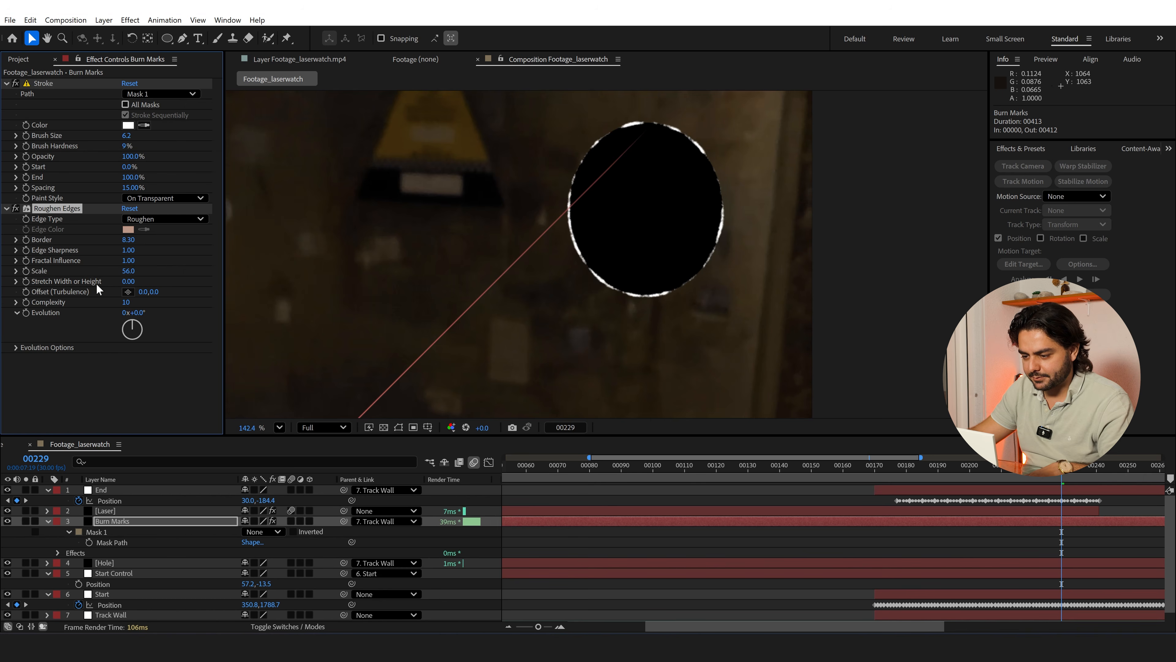
# Apply the Fractal Noise effect to the Burn Marks layer and set its Transform Scale to 23.0
pyautogui.hotkey('ctrl', 'space')
pyautogui.write('fra')
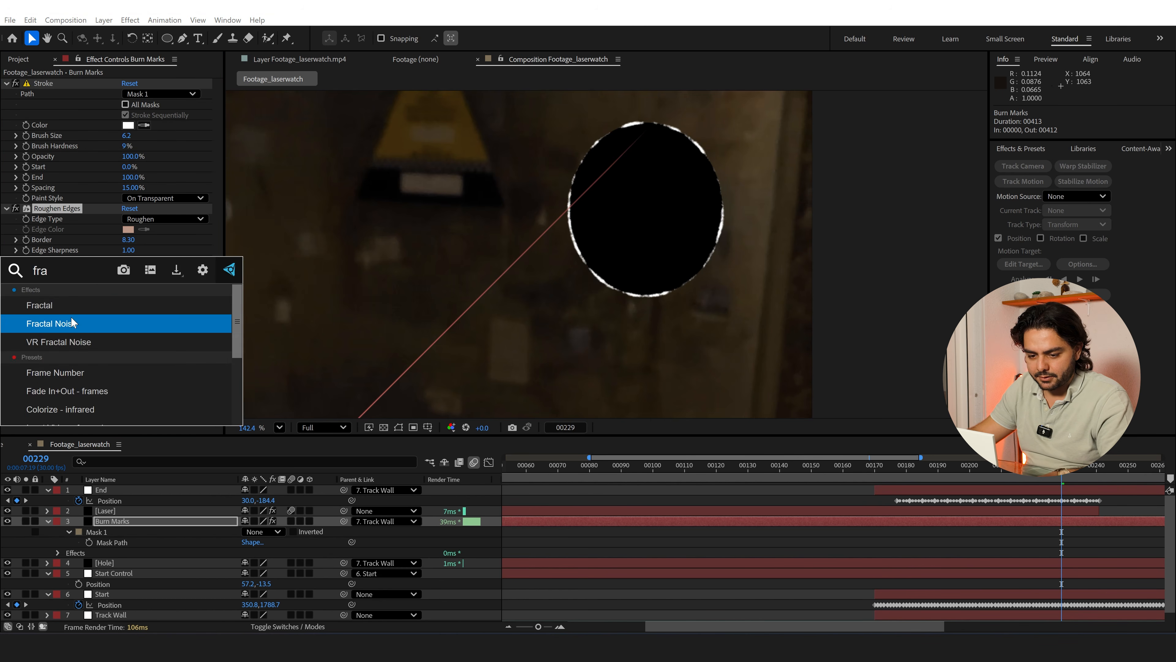
pyautogui.click(70, 319)
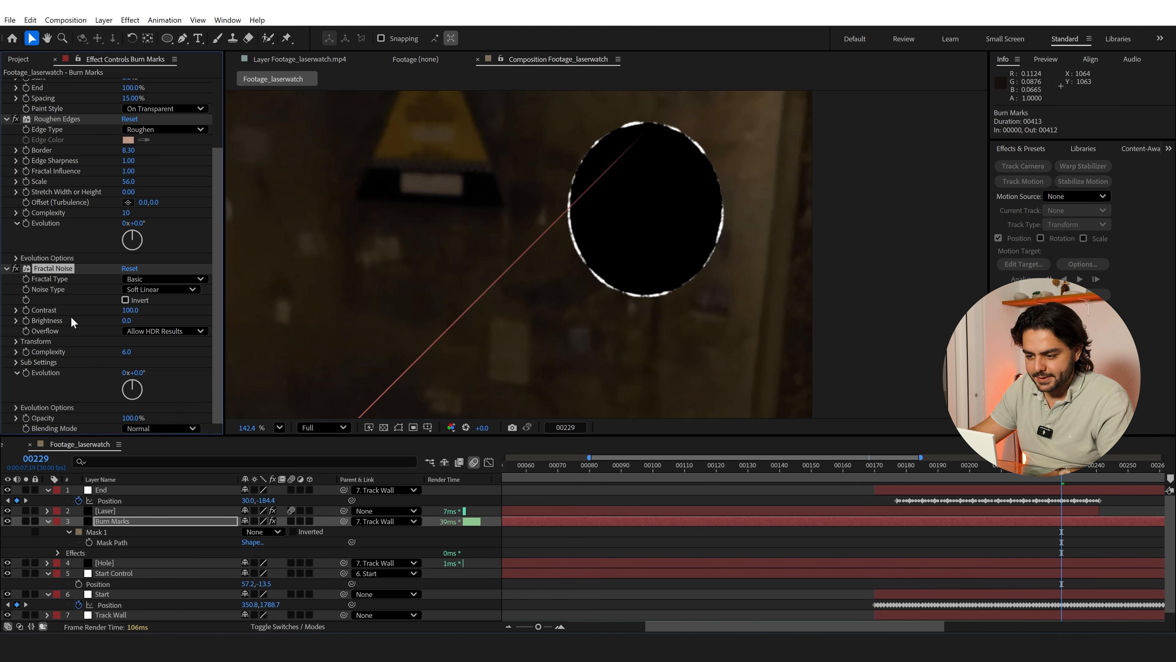
pyautogui.click(18, 342)
pyautogui.moveTo(133, 377); pyautogui.dragTo(87, 379)
pyautogui.scroll(-3, 87, 368)
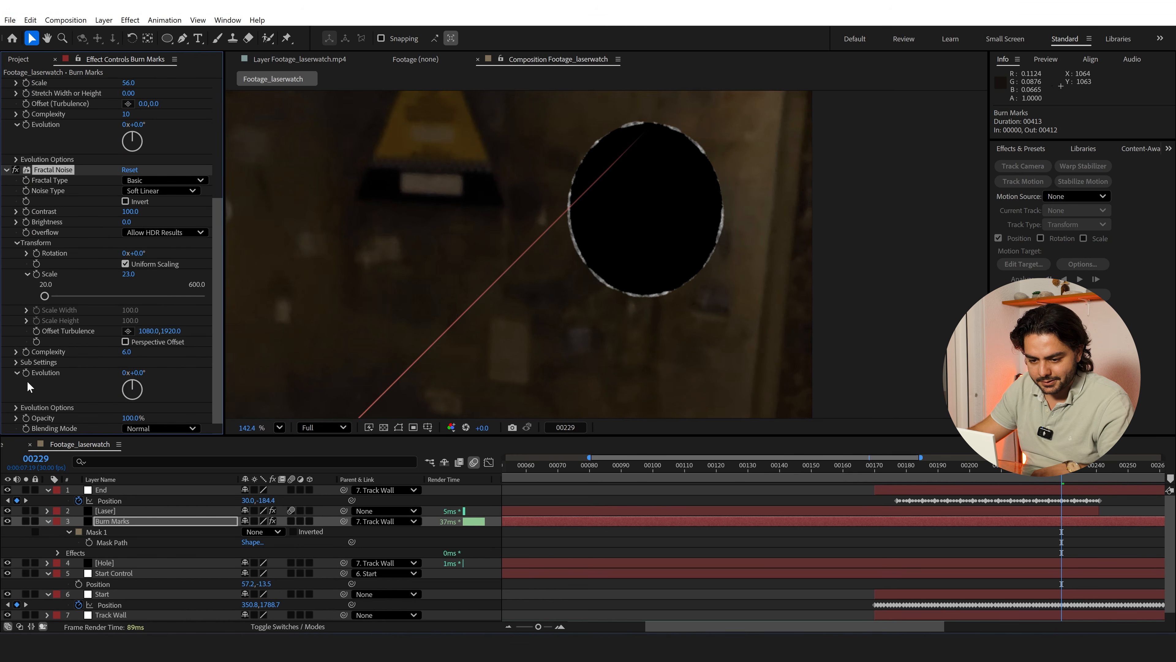
# Add the expression time*250 to the Fractal Noise Evolution on Burn Marks and preview the animated noise
pyautogui.keyDown('alt'); pyautogui.click(26, 373); pyautogui.keyUp('alt')
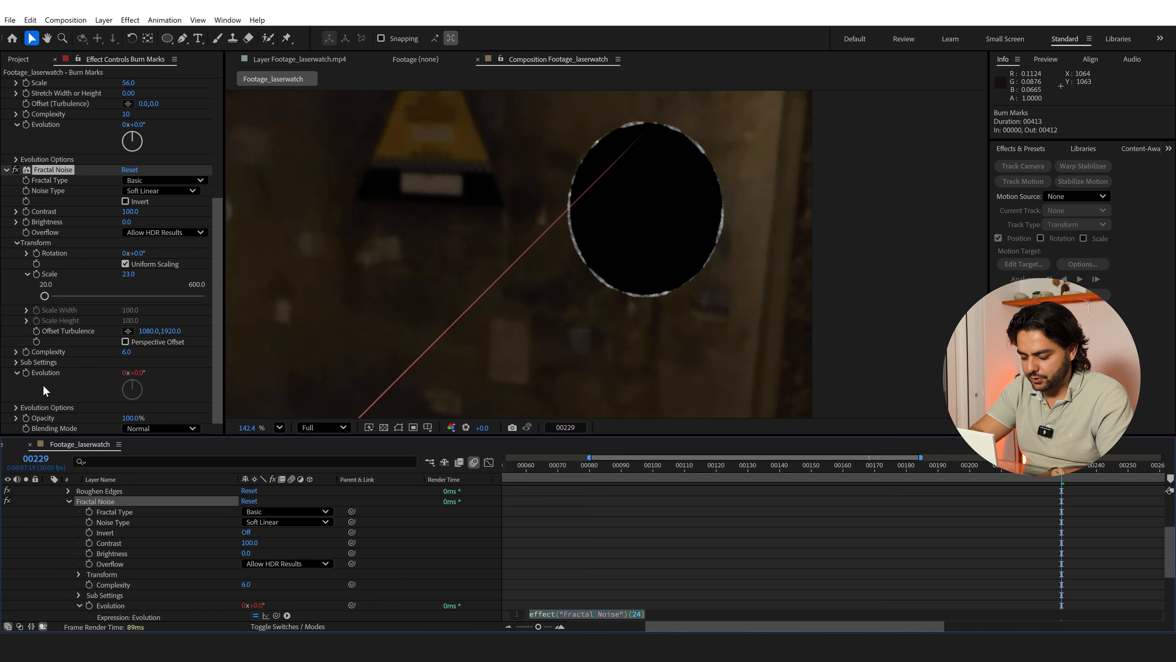
pyautogui.write('time*250')
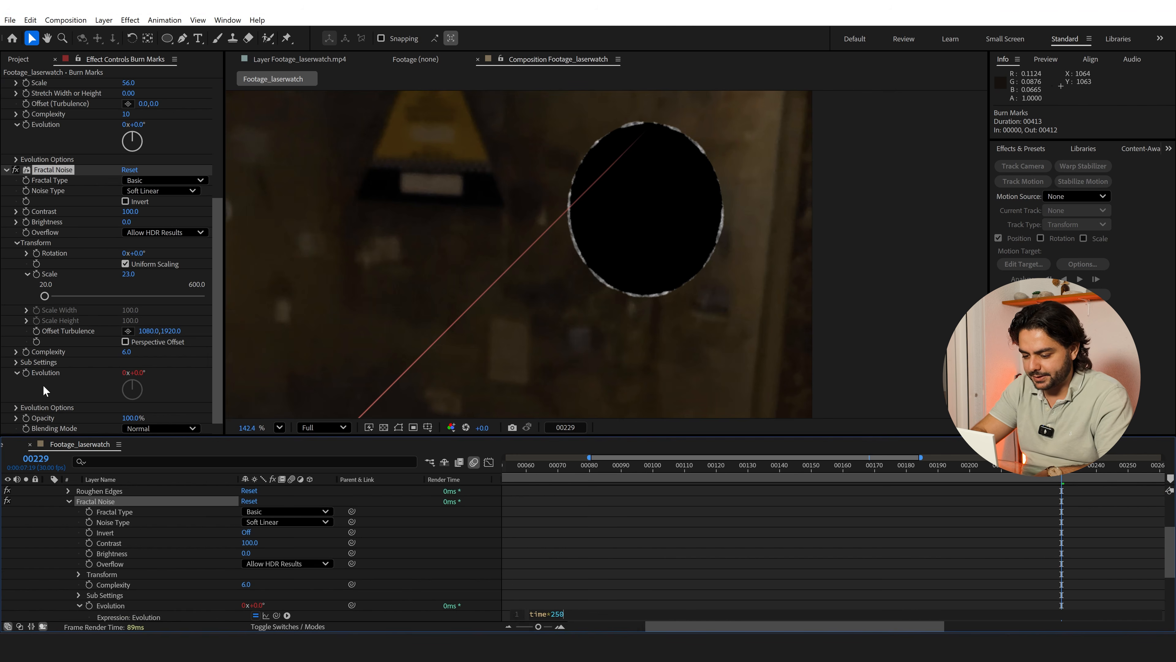
pyautogui.click(587, 513)
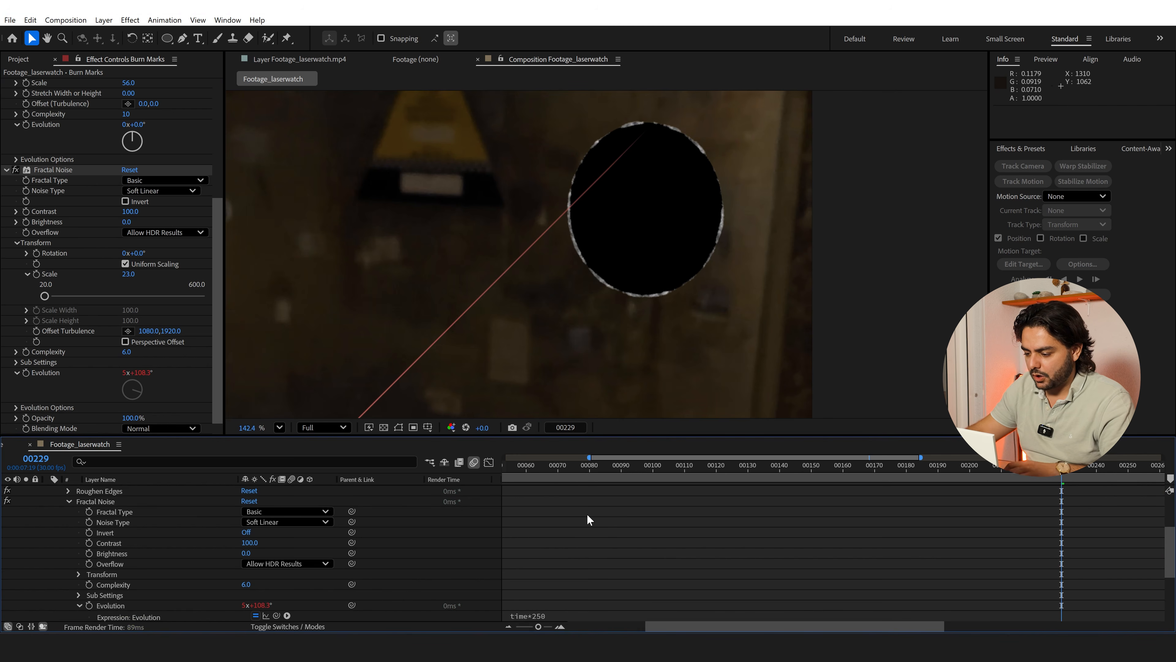
pyautogui.press('space')
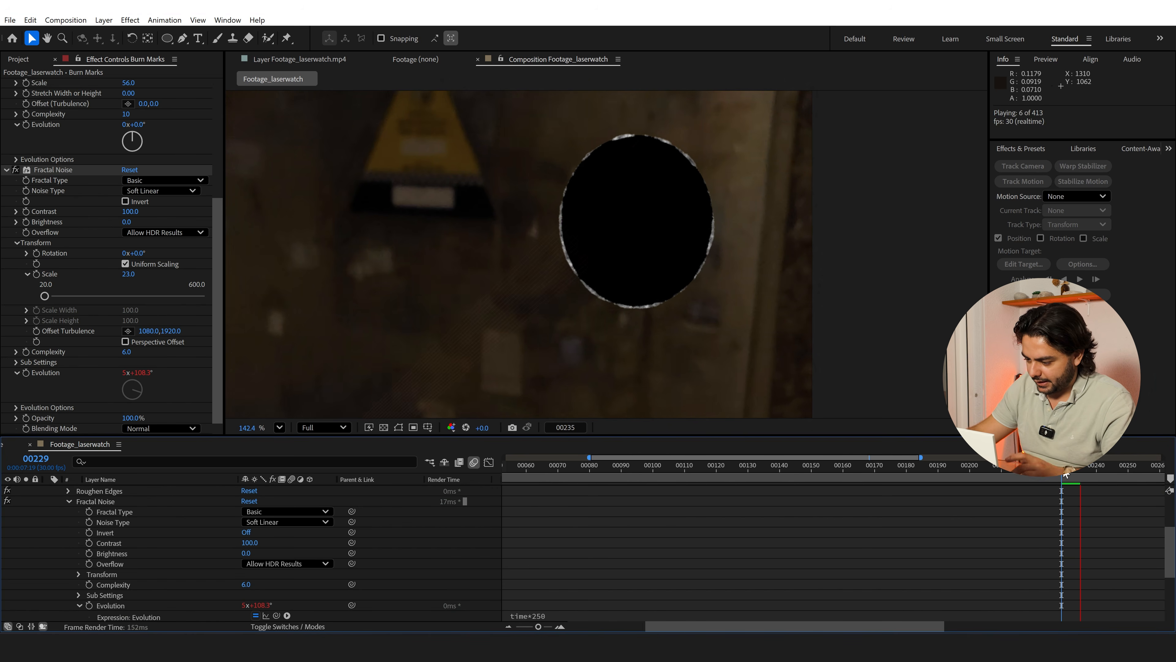
pyautogui.press('space')
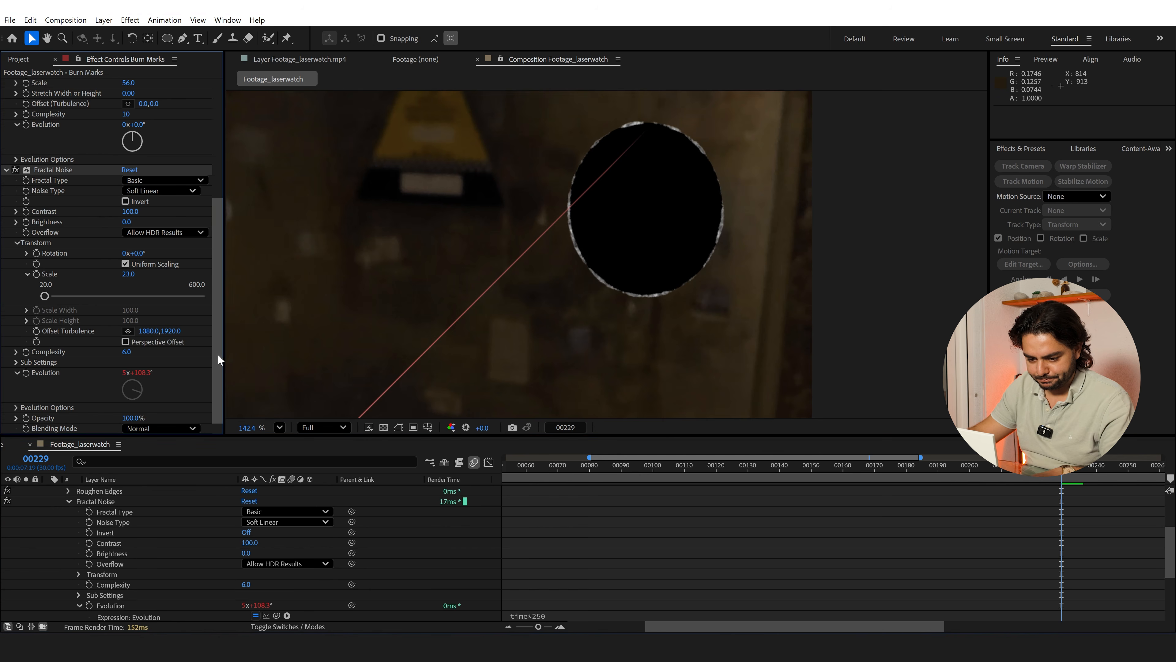
# Apply the Tint effect to the Burn Marks layer and map white to orange FF9900
pyautogui.scroll(3, 111, 501)
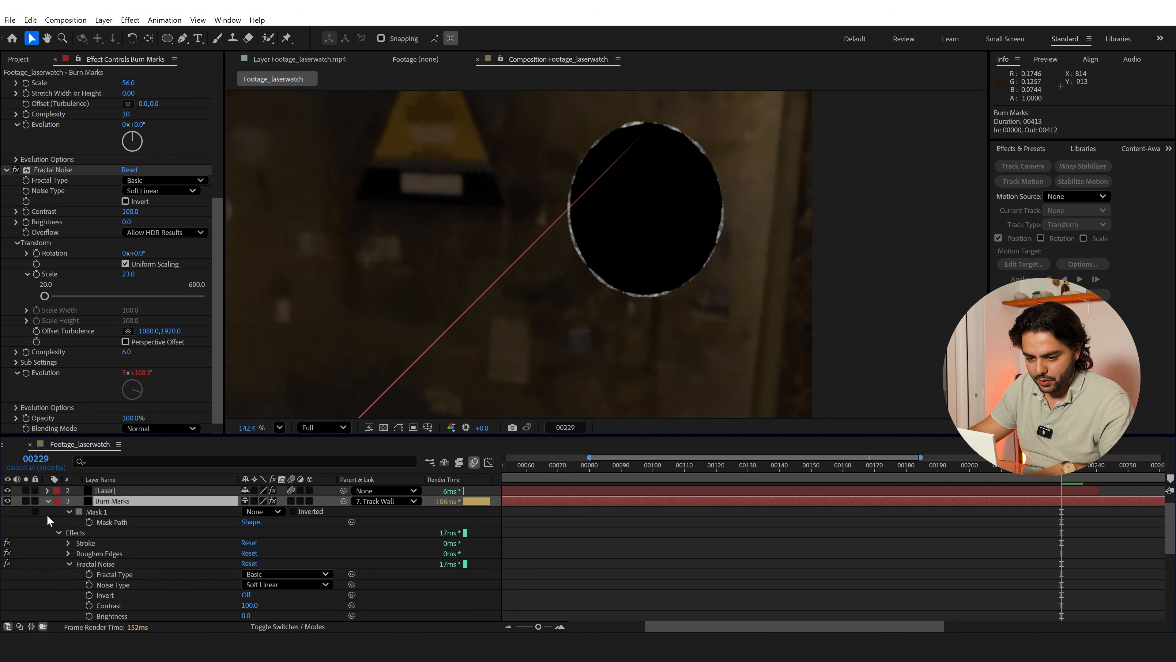
pyautogui.hotkey('ctrl', 'space')
pyautogui.write('tint')
pyautogui.press('Return')
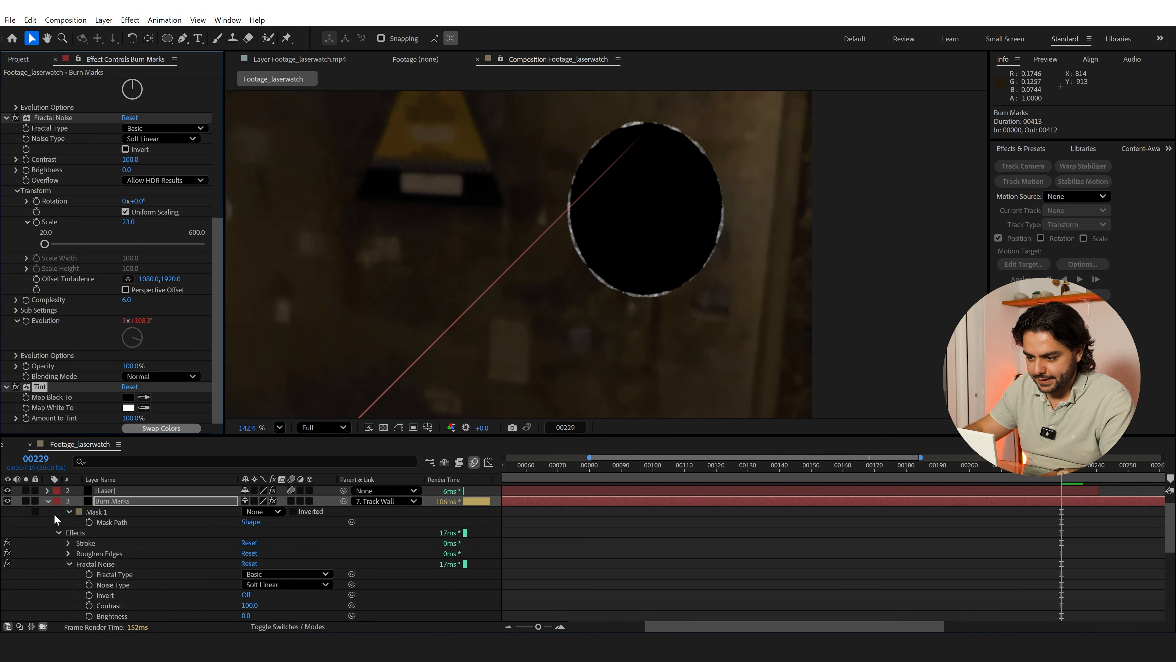
pyautogui.click(128, 407)
pyautogui.moveTo(610, 229); pyautogui.dragTo(866, 219)
pyautogui.click(877, 378)
pyautogui.click(861, 240)
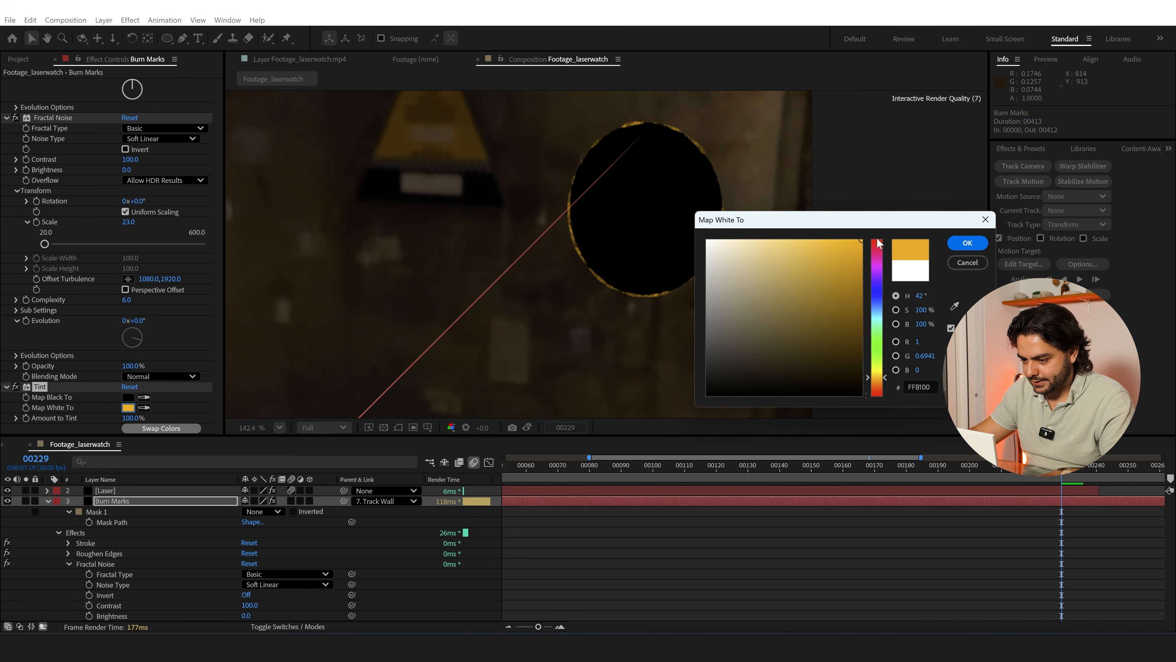
pyautogui.click(877, 380)
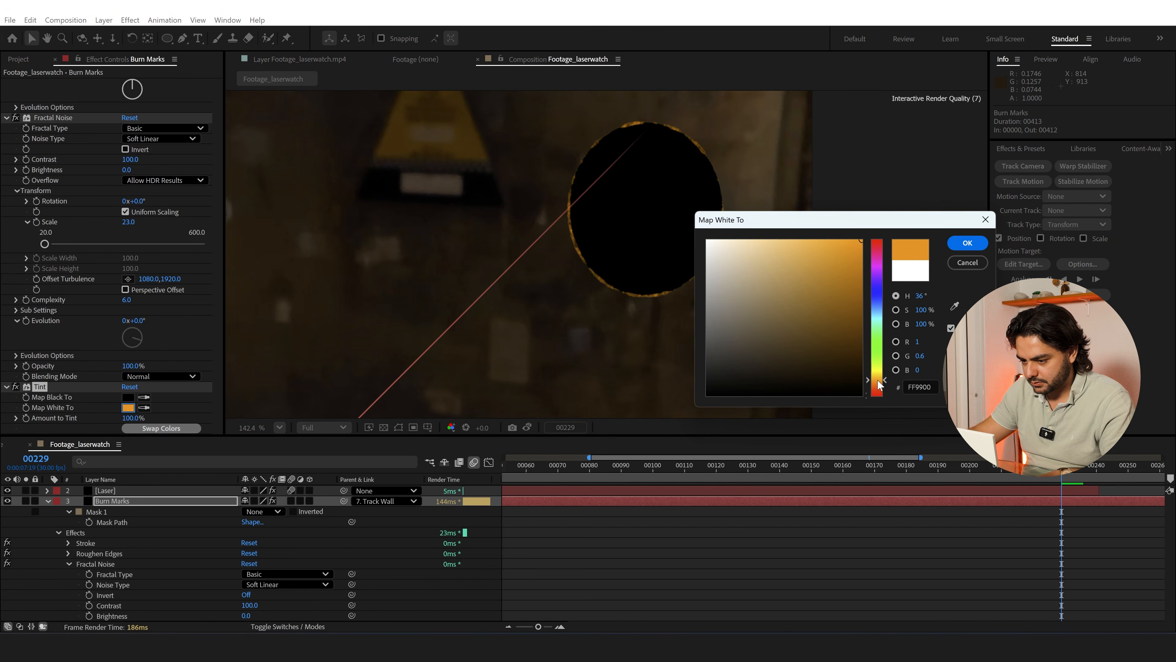
pyautogui.click(967, 242)
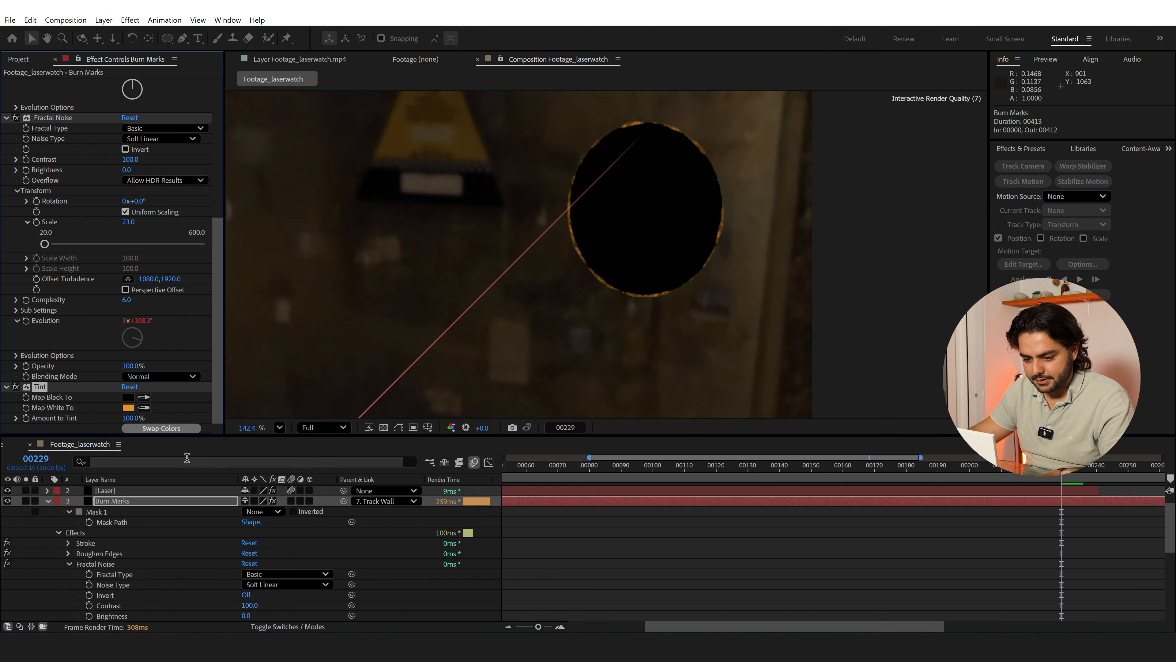
# Collapse the Burn Marks layer and apply the FilmBro_Perfect_Glow preset to it
pyautogui.click(48, 501)
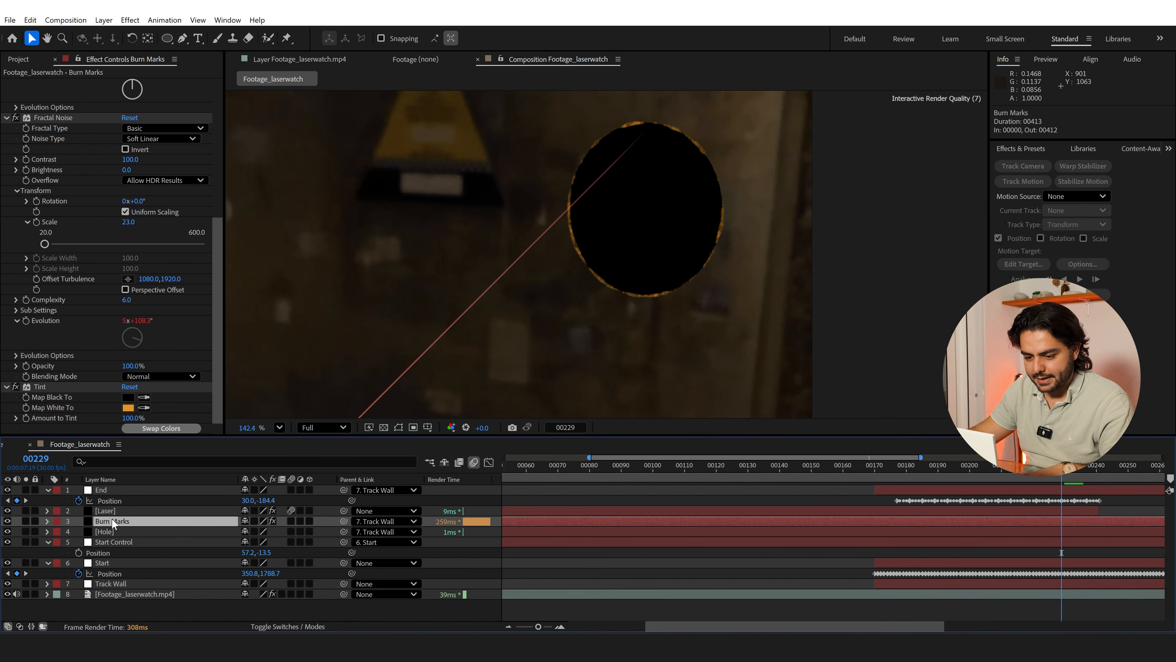
pyautogui.hotkey('ctrl', 'space')
pyautogui.write('perf')
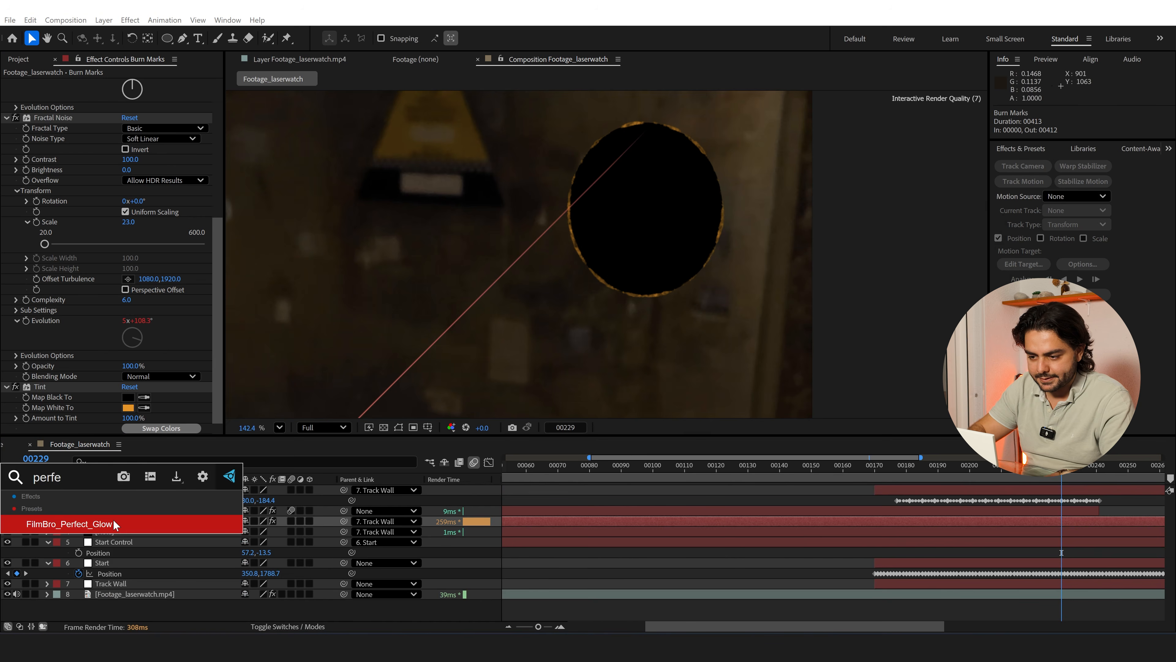
pyautogui.click(113, 519)
pyautogui.moveTo(217, 184); pyautogui.dragTo(214, 234)
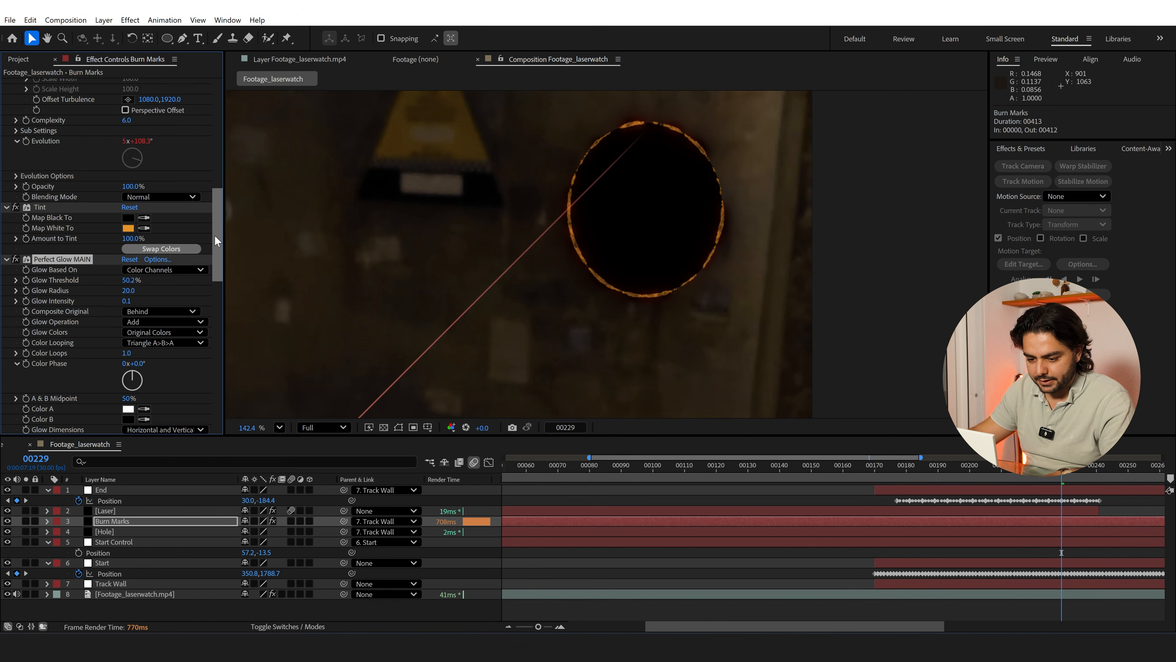
# Show the layer modes and set the Burn Marks layer's blending mode to Add
pyautogui.click(283, 621)
pyautogui.click(254, 521)
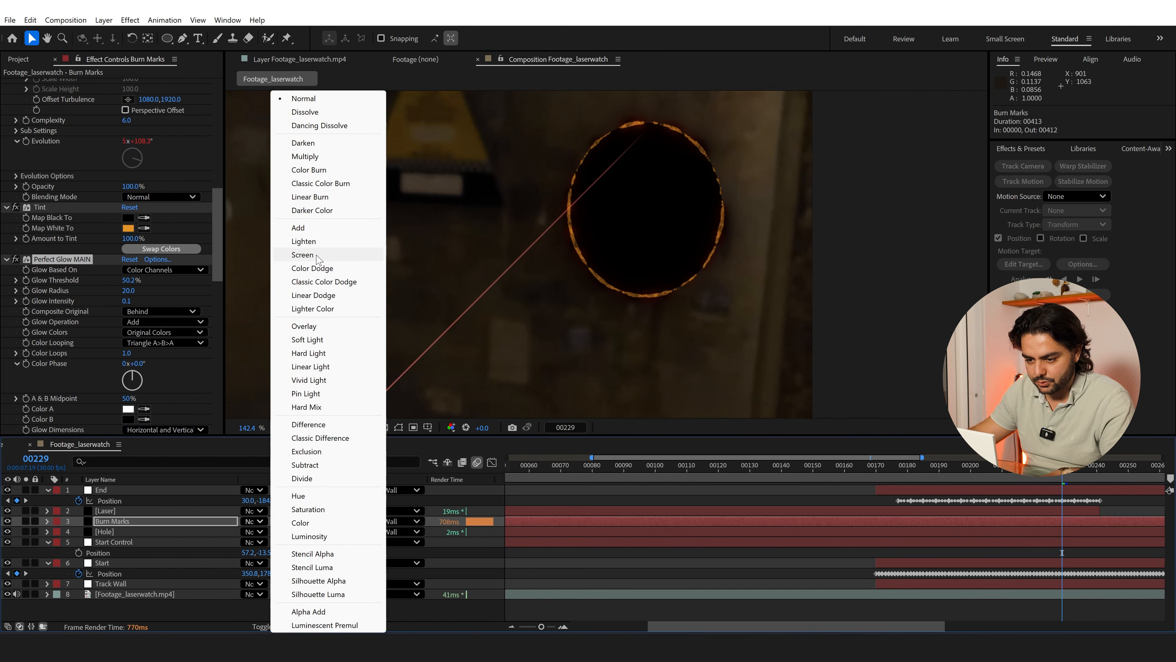
pyautogui.click(304, 227)
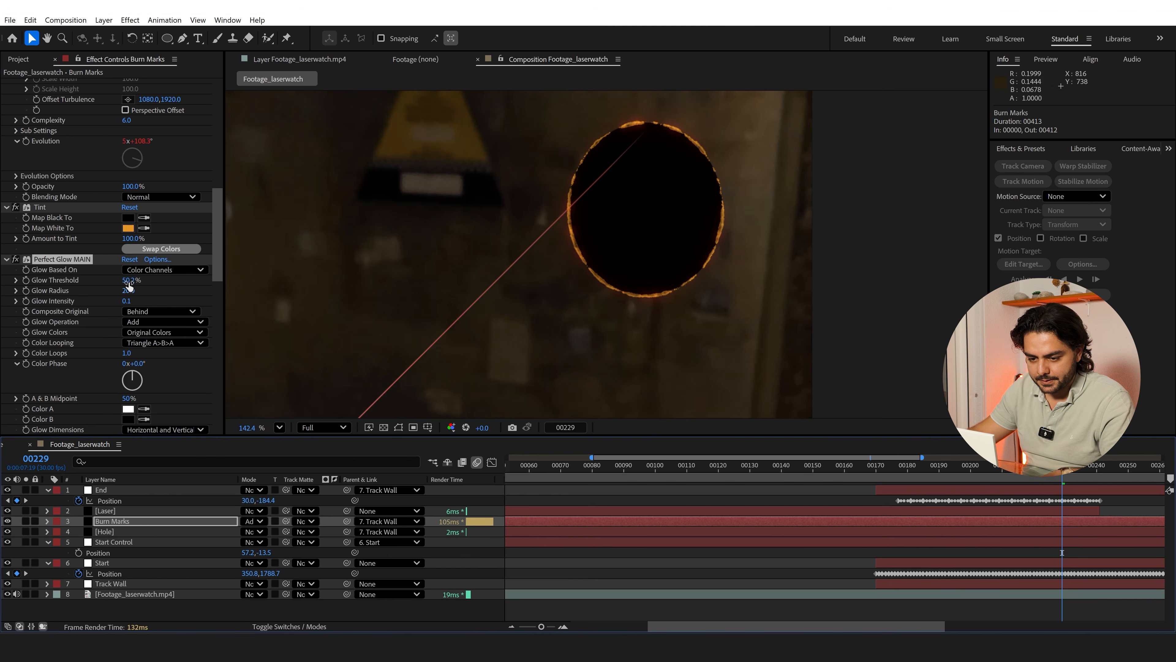
# Set Perfect Glow MAIN's Glow Threshold to 28.6% and Glow Radius to 7.0, and raise its Glow Intensity slightly
pyautogui.moveTo(129, 284)
pyautogui.mouseDown()
pyautogui.moveTo(96, 285)
pyautogui.moveTo(117, 291)
pyautogui.mouseUp()
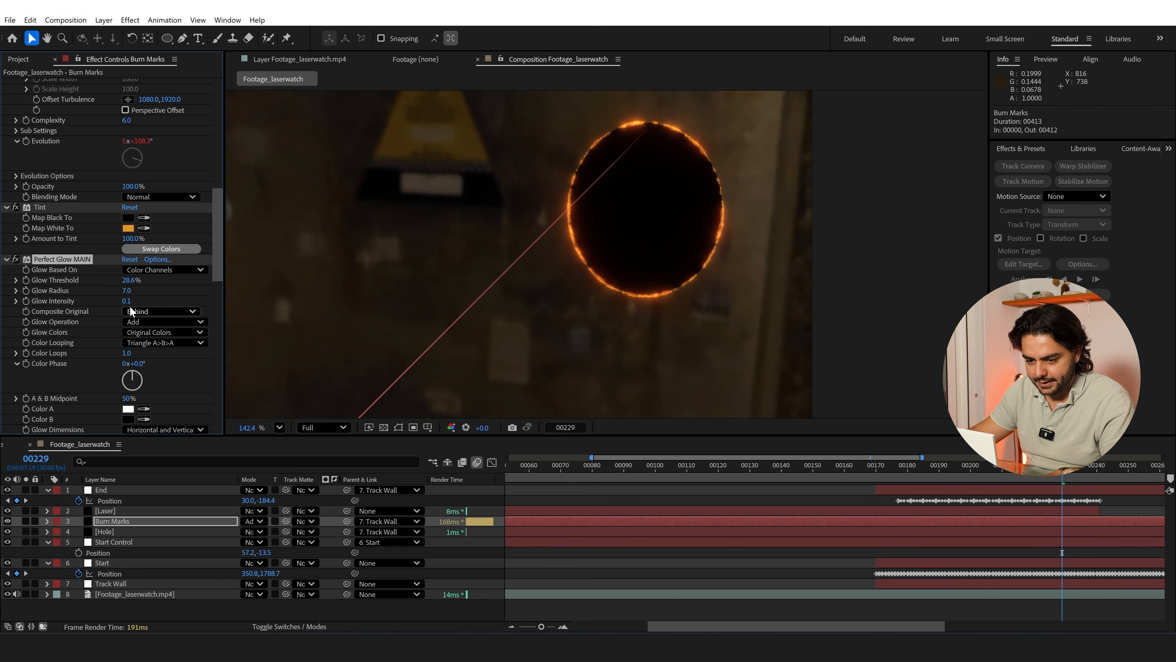
pyautogui.moveTo(126, 302); pyautogui.dragTo(130, 302)
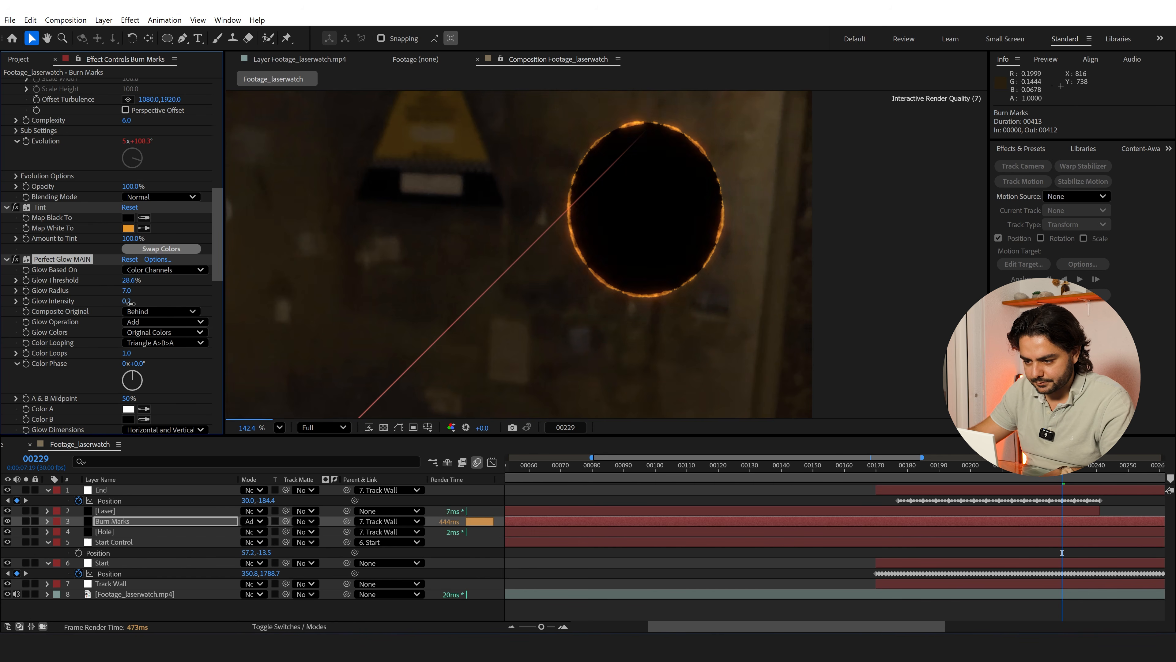
# Collapse all effects and inspect Burn Marks soloed over the transparency grid without its glow effects, then unsolo it and re-enable the glows
pyautogui.keyDown('ctrl'); pyautogui.click(7, 259); pyautogui.keyUp('ctrl')
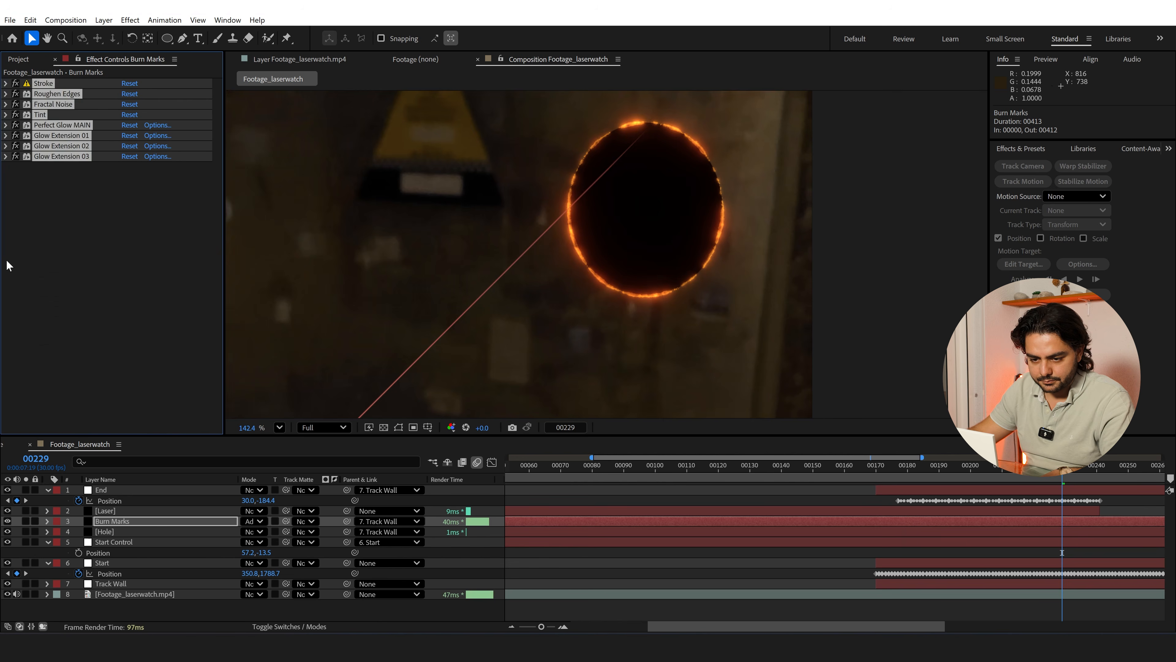
pyautogui.click(26, 520)
pyautogui.click(383, 427)
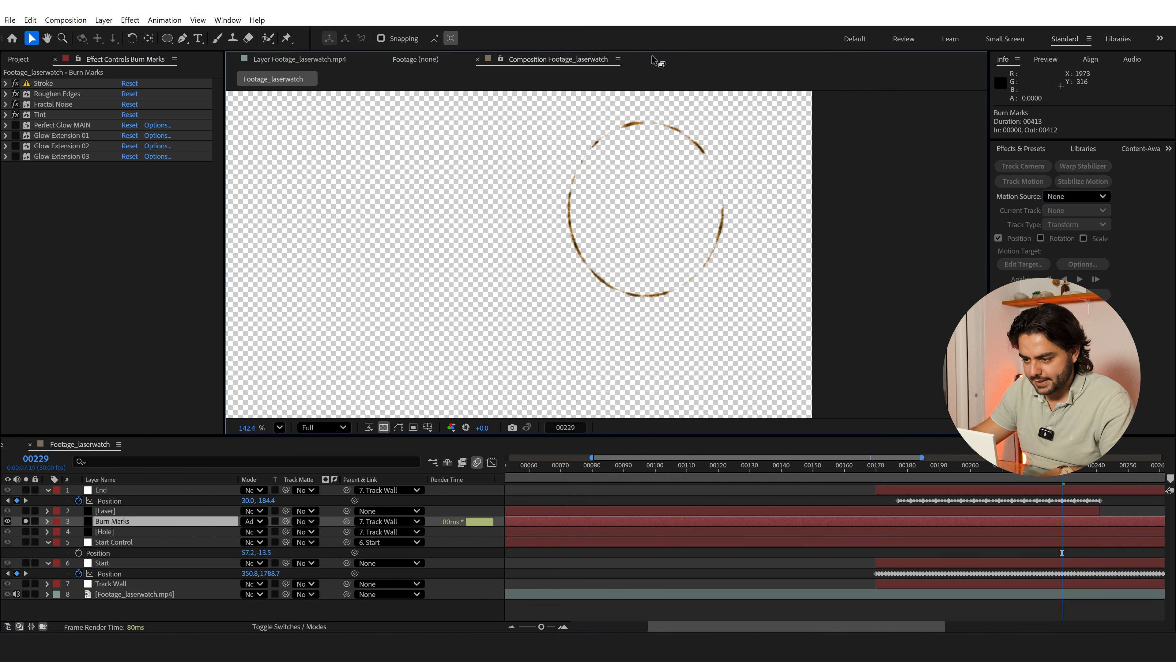
pyautogui.click(25, 521)
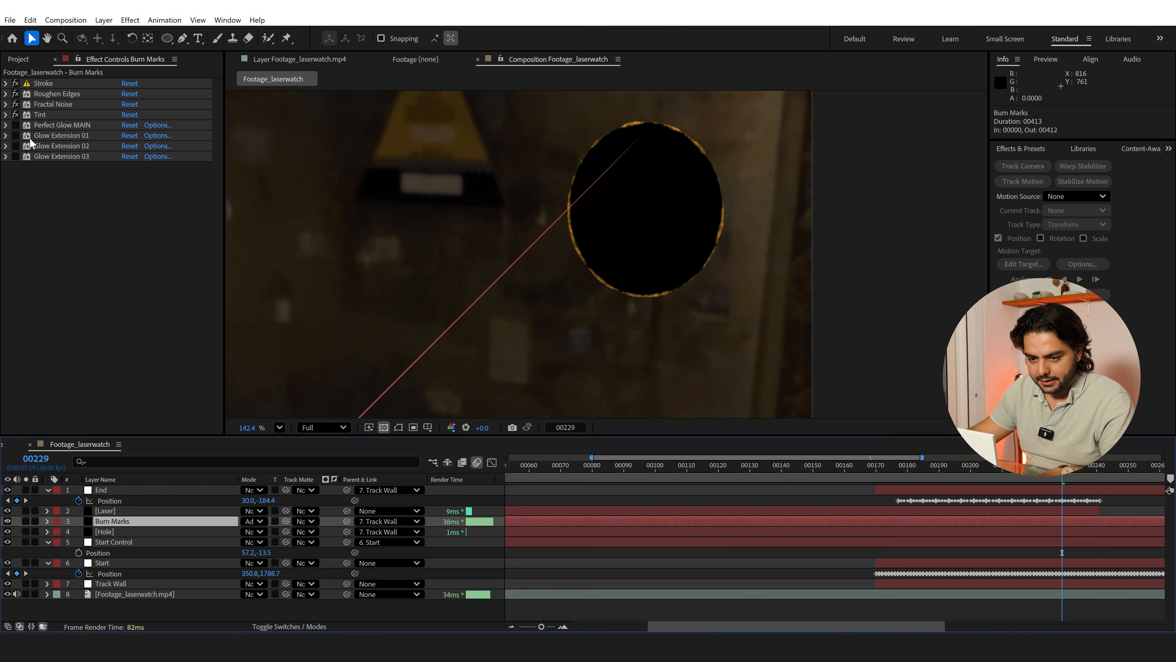
pyautogui.moveTo(15, 124); pyautogui.dragTo(15, 156)
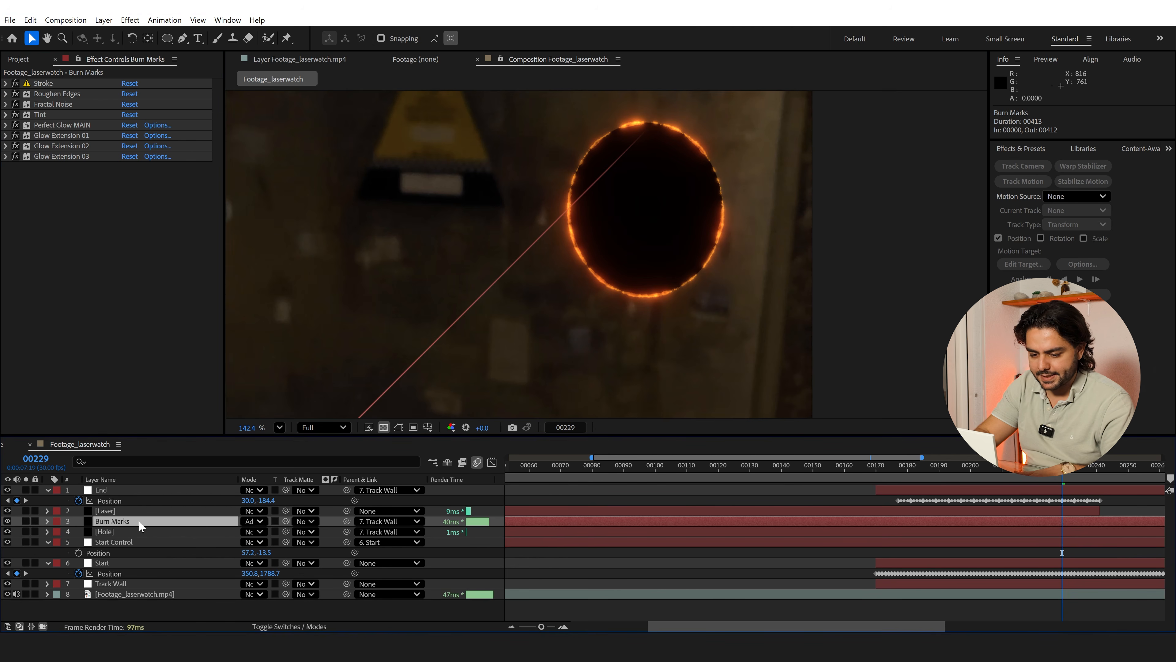
# Add a Solid Composite effect to the Burn Marks layer and set its color to black (000000)
pyautogui.hotkey('ctrl', 'space')
pyautogui.write('solid')
pyautogui.press('Return')
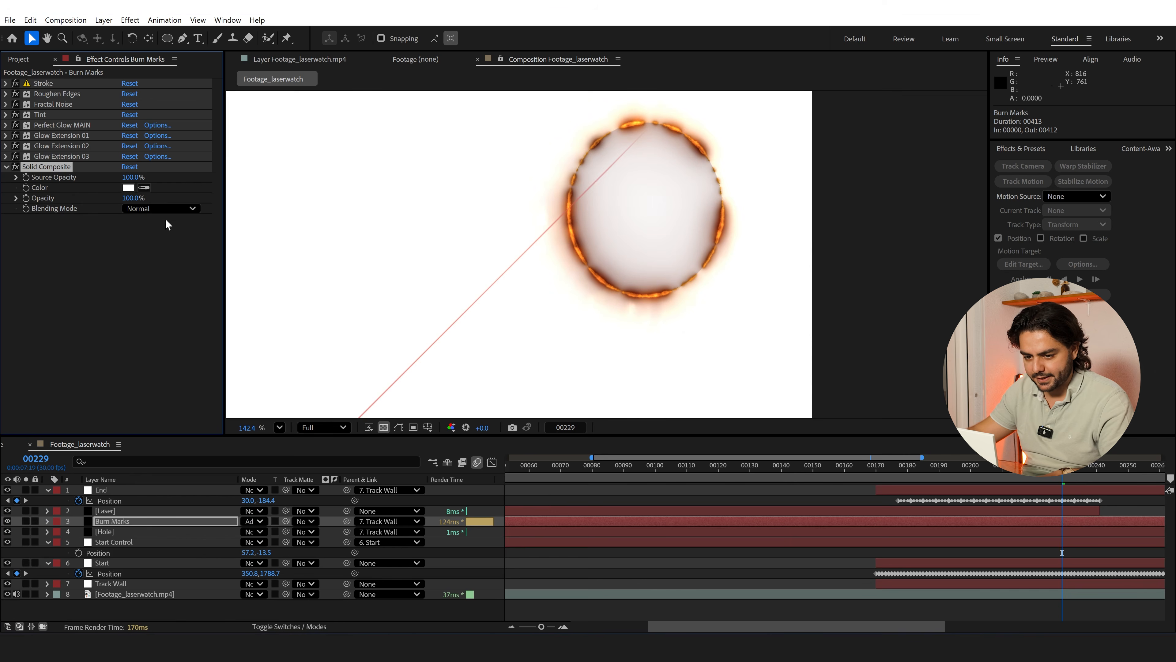
pyautogui.click(129, 186)
pyautogui.moveTo(472, 321); pyautogui.dragTo(465, 426)
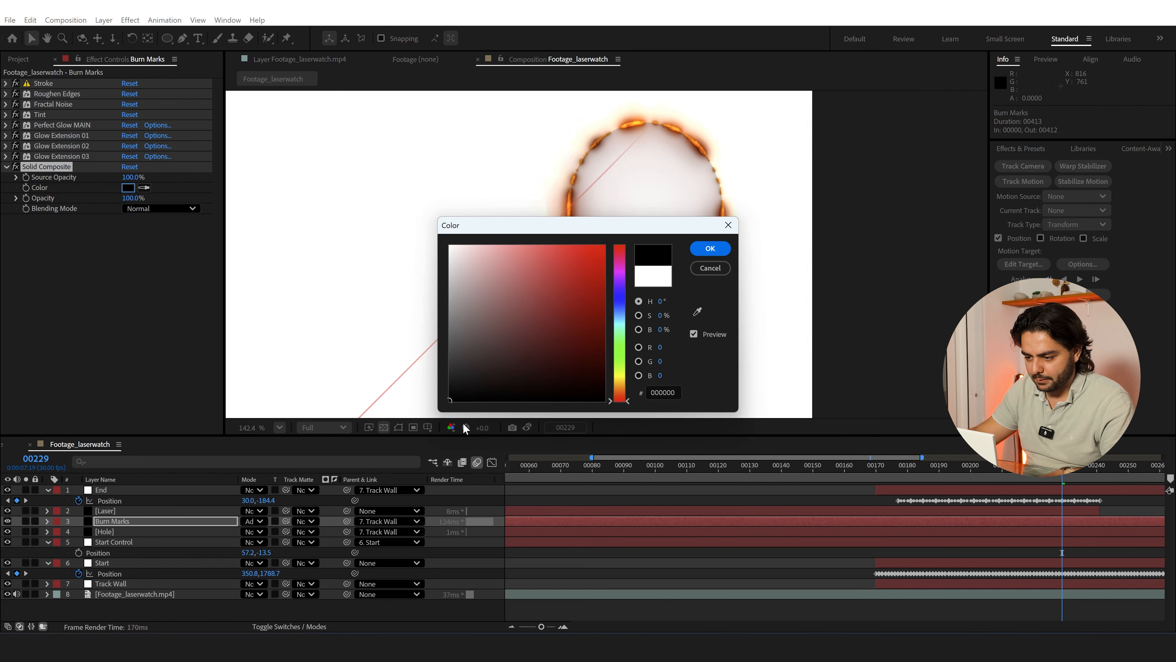
pyautogui.click(710, 248)
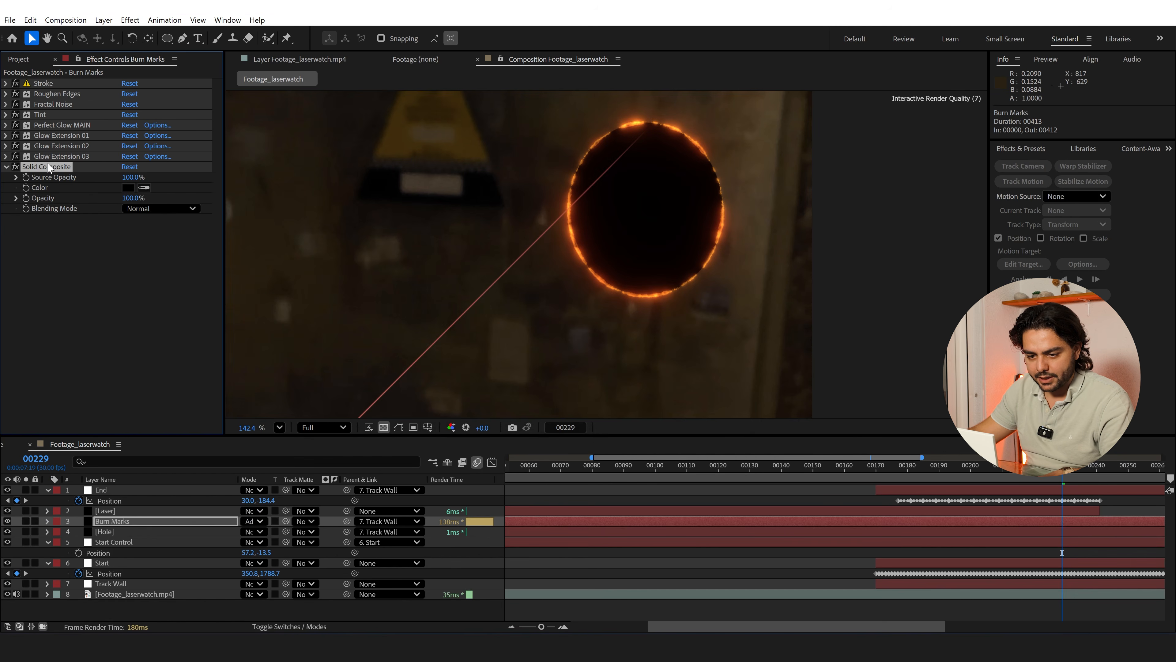
# Move Solid Composite directly above Perfect Glow MAIN in the effect order and set that glow's Glow Intensity to 0.2
pyautogui.moveTo(70, 123); pyautogui.dragTo(69, 125)
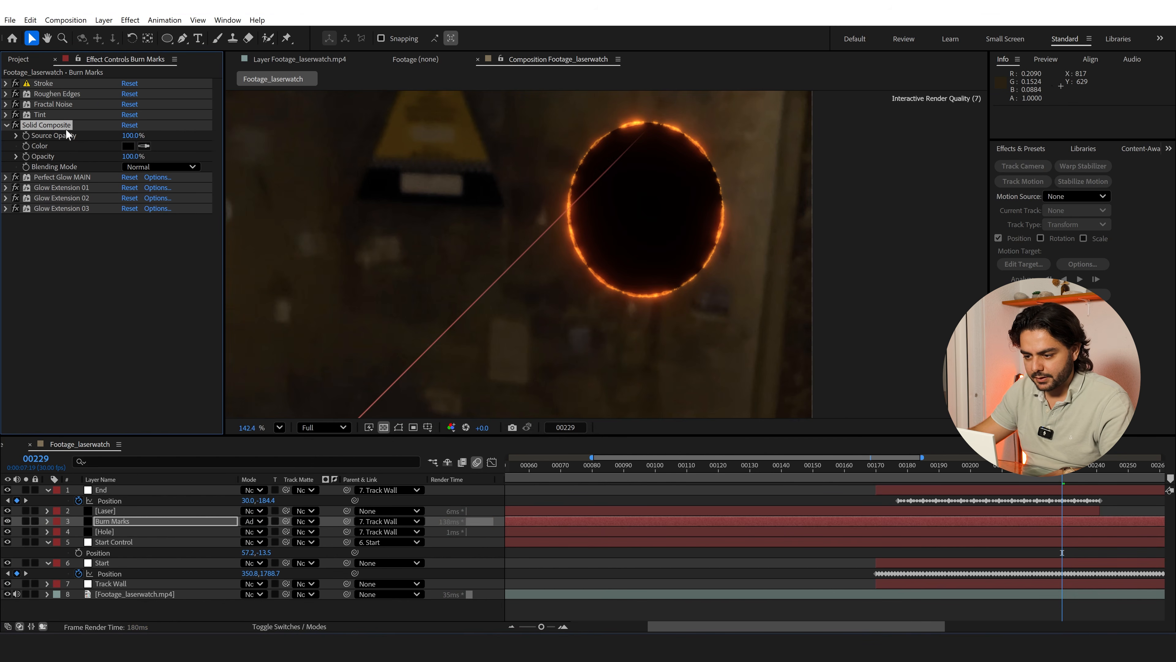
pyautogui.click(6, 178)
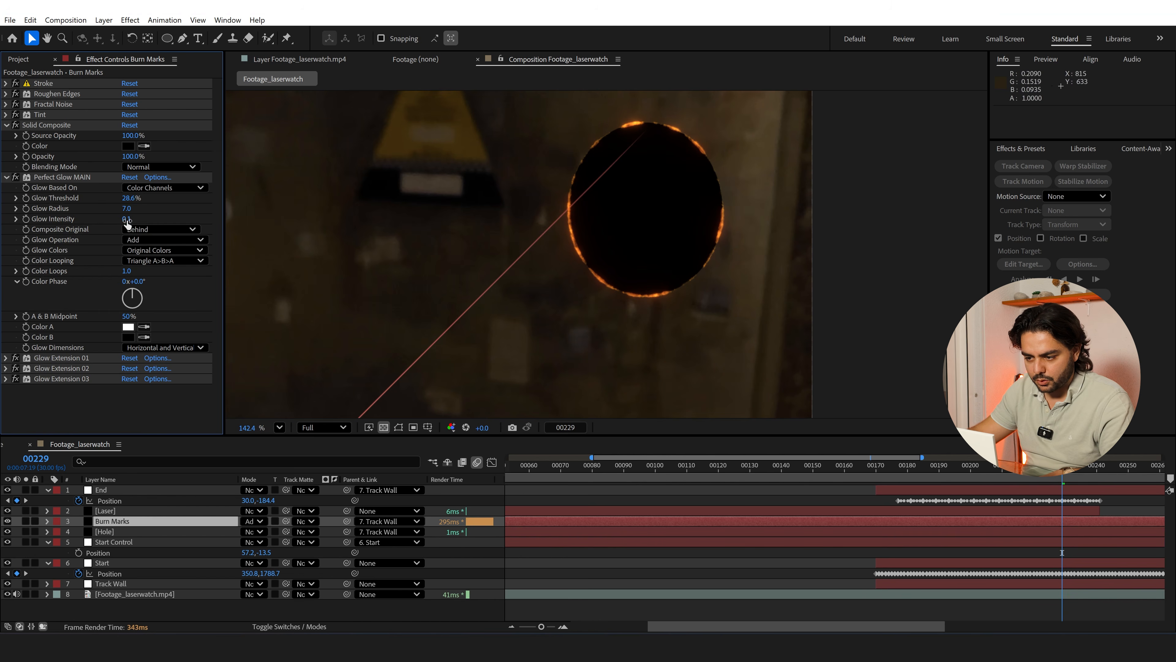
pyautogui.moveTo(126, 219); pyautogui.dragTo(131, 219)
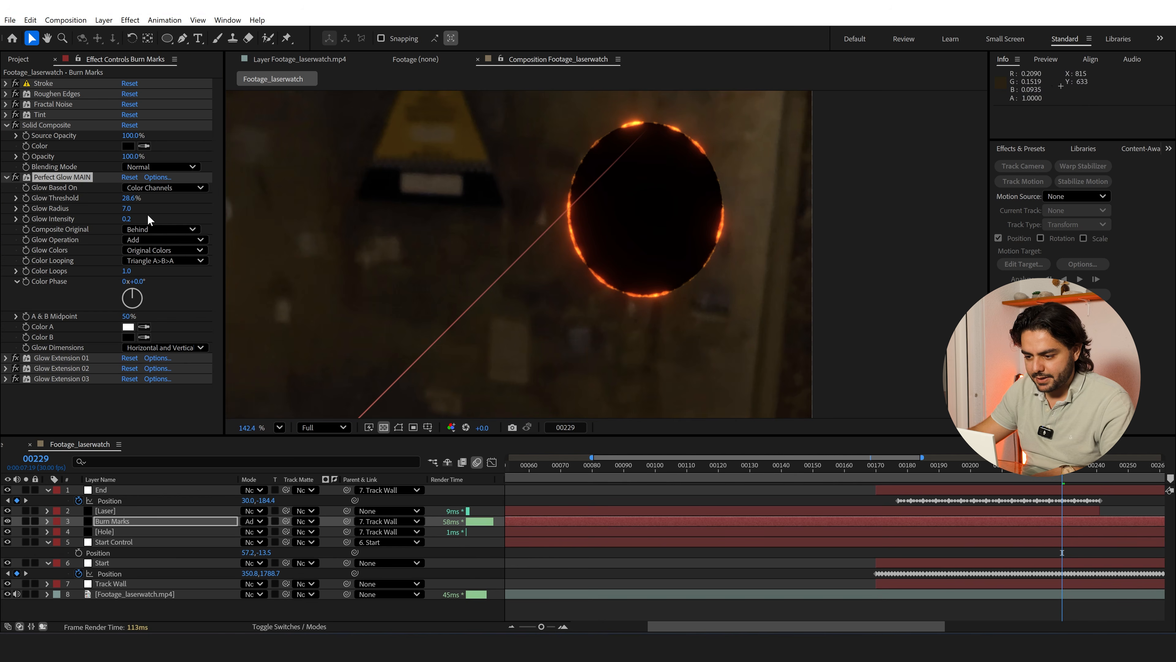
# Add a second Tint effect after the glow effects on Burn Marks and set its Amount to Tint to 33%
pyautogui.hotkey('ctrl', 'space')
pyautogui.write('tint')
pyautogui.press('Return')
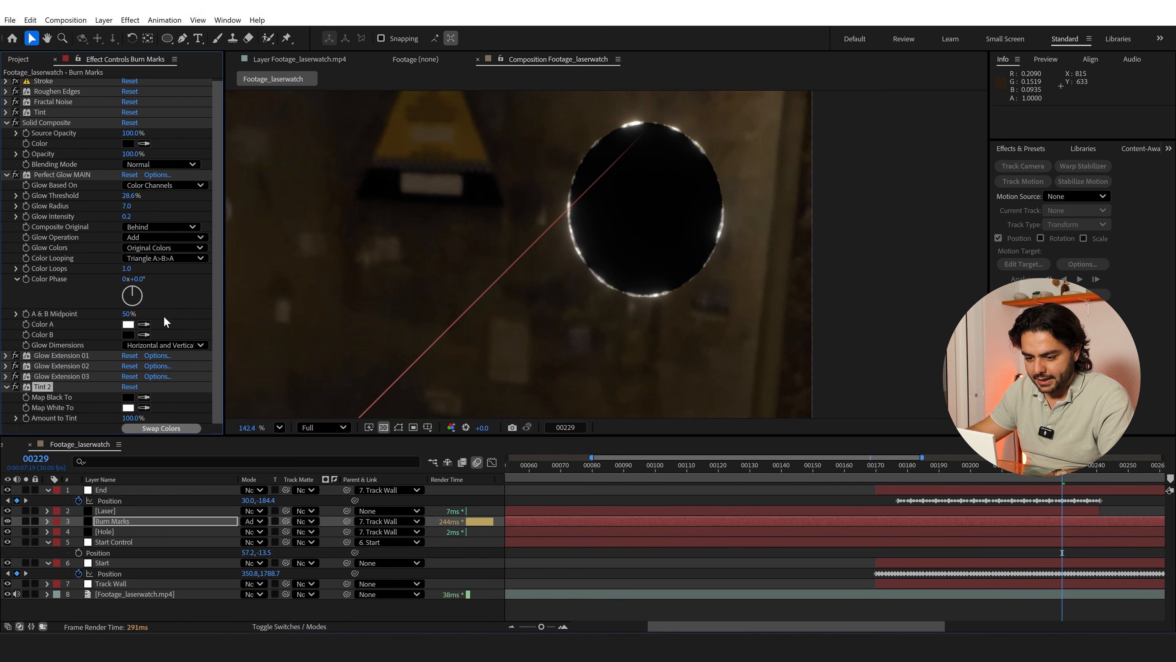
pyautogui.moveTo(128, 418)
pyautogui.mouseDown()
pyautogui.moveTo(91, 419)
pyautogui.moveTo(119, 421)
pyautogui.mouseUp()
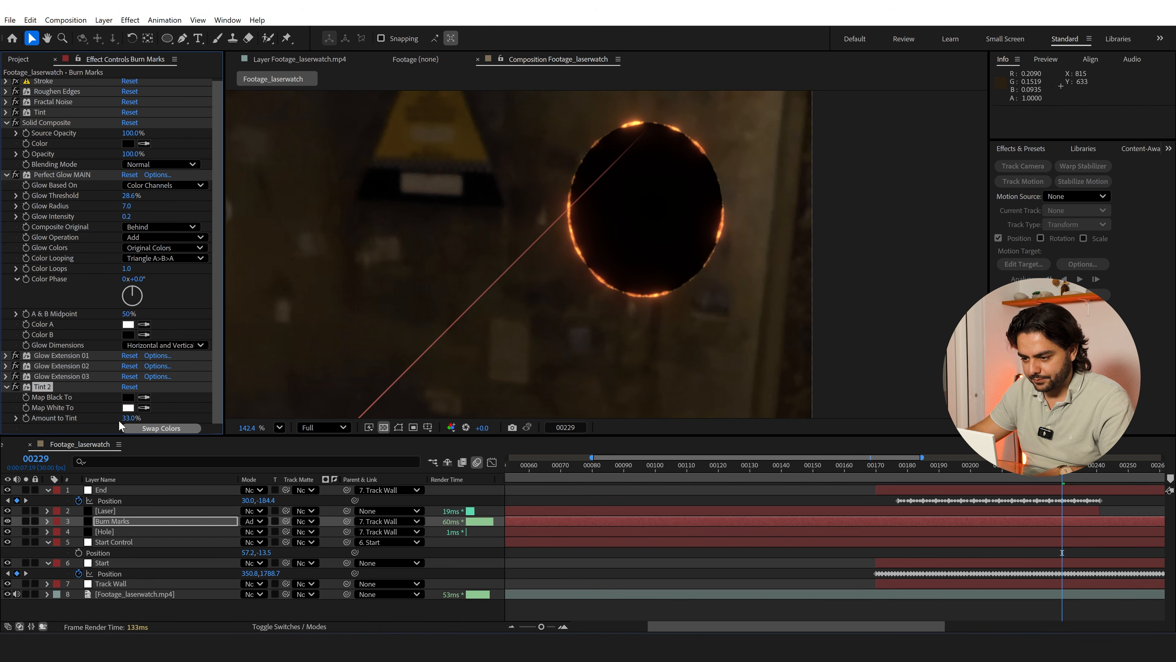
# Add a Fast Box Blur effect to Burn Marks and set its Blur Radius to 2
pyautogui.hotkey('ctrl', 'space')
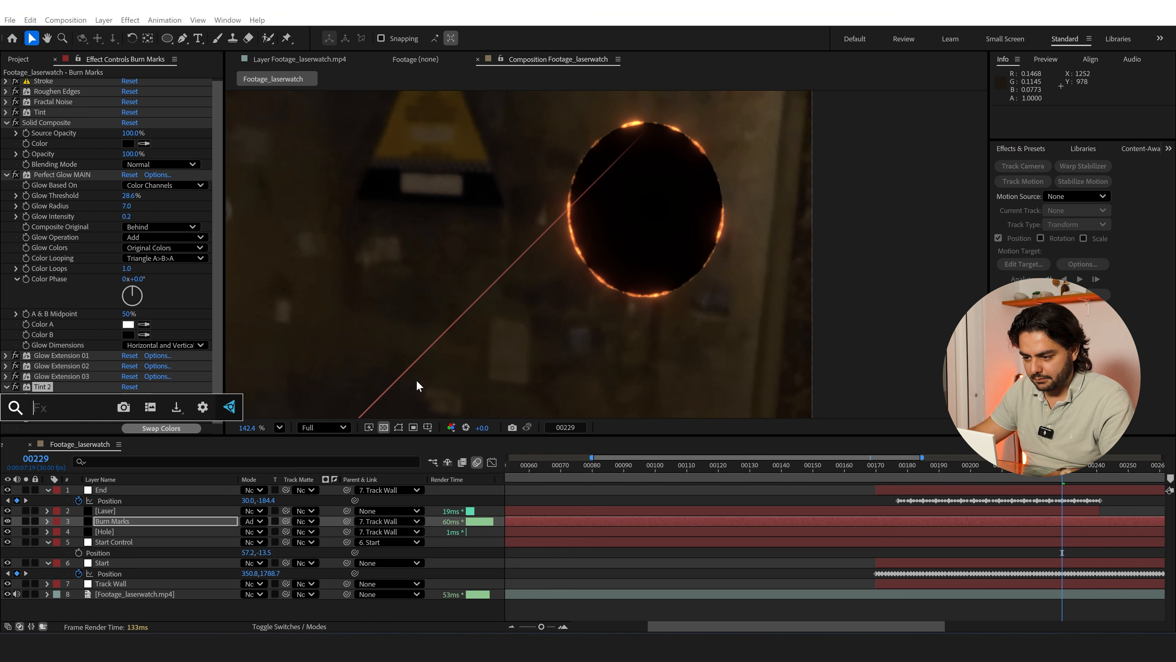
pyautogui.write('f')
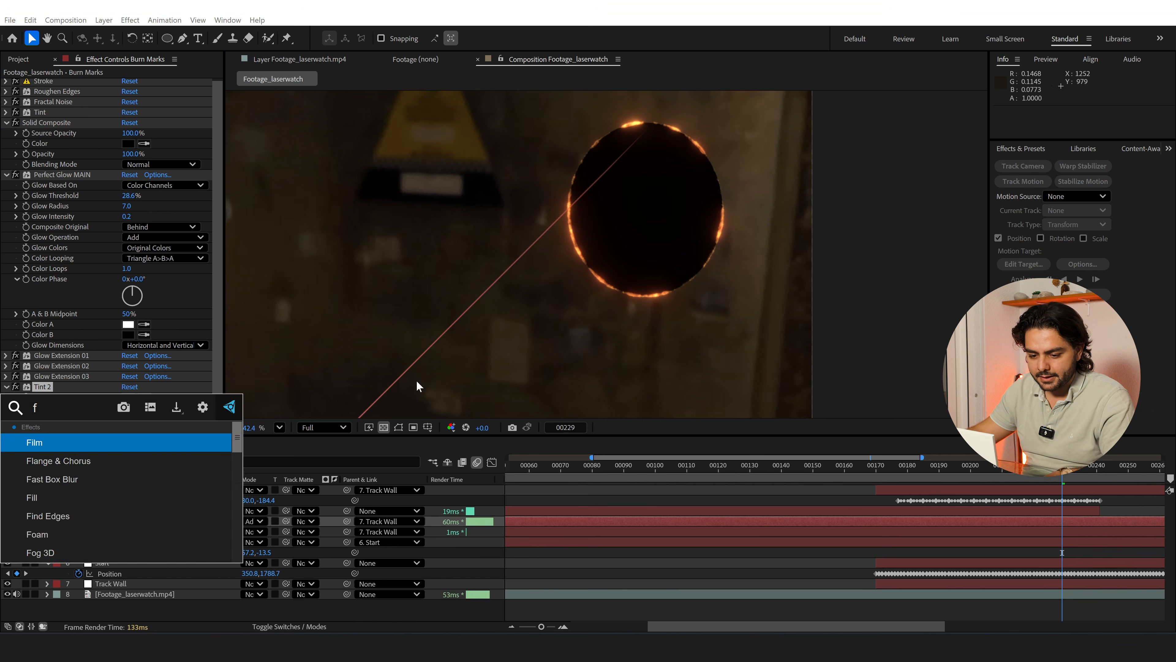
pyautogui.write('ast')
pyautogui.click(79, 442)
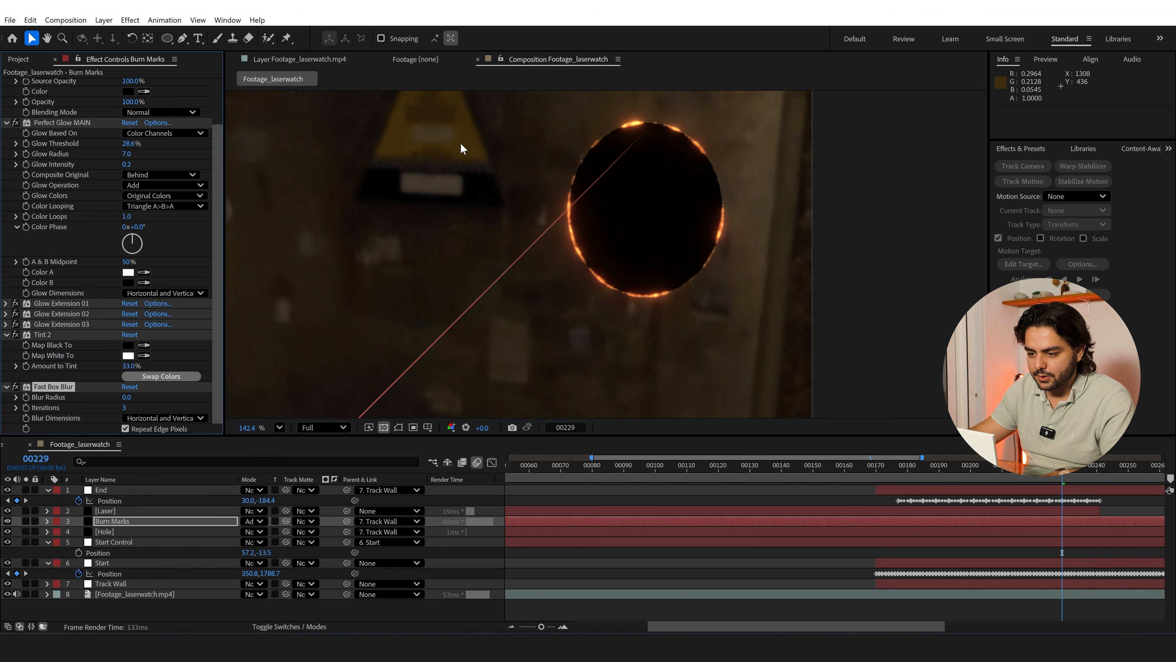
pyautogui.moveTo(464, 139); pyautogui.dragTo(432, 191)
pyautogui.press('v')
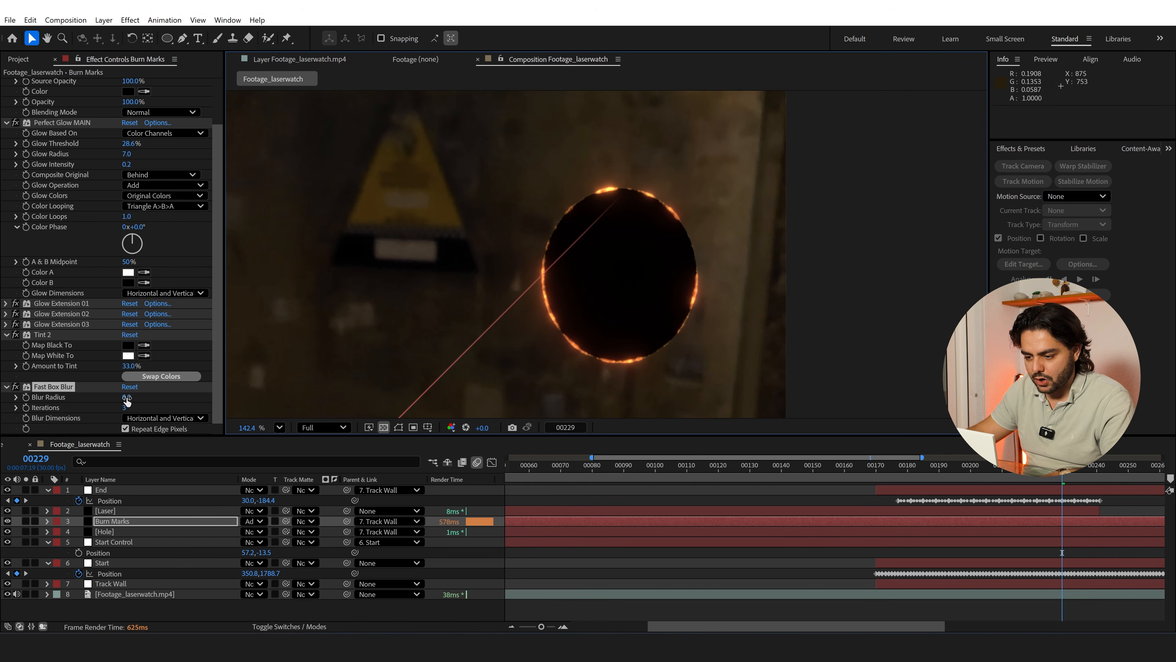
pyautogui.moveTo(127, 398); pyautogui.dragTo(133, 398)
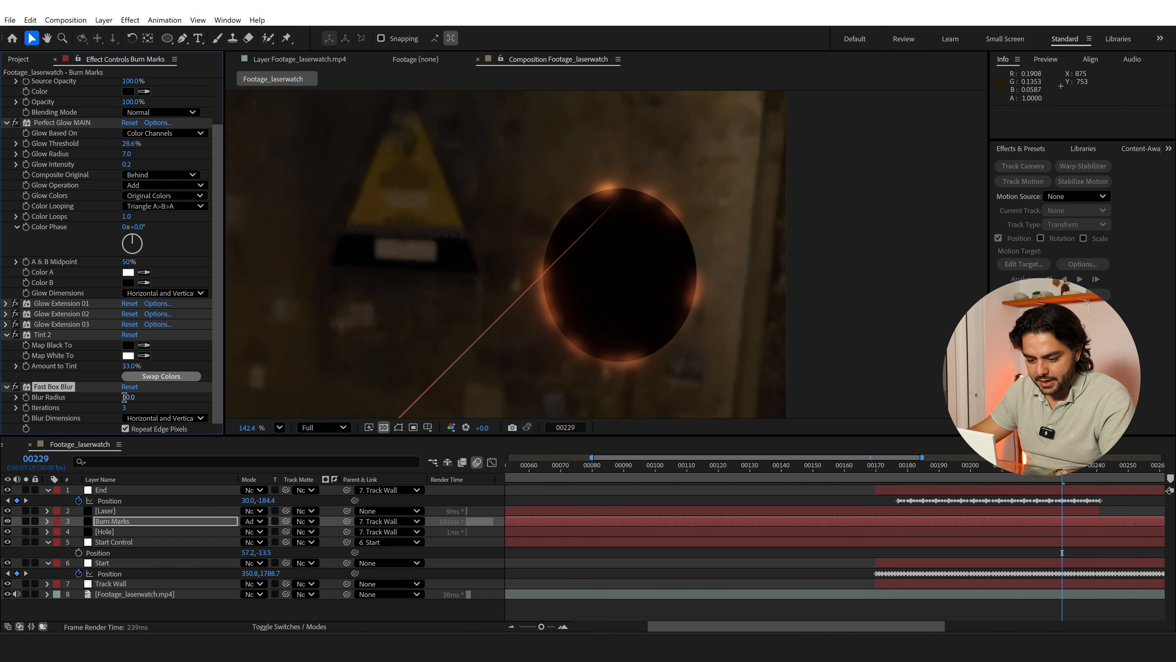
pyautogui.click(125, 397)
pyautogui.write('2')
pyautogui.press('Return')
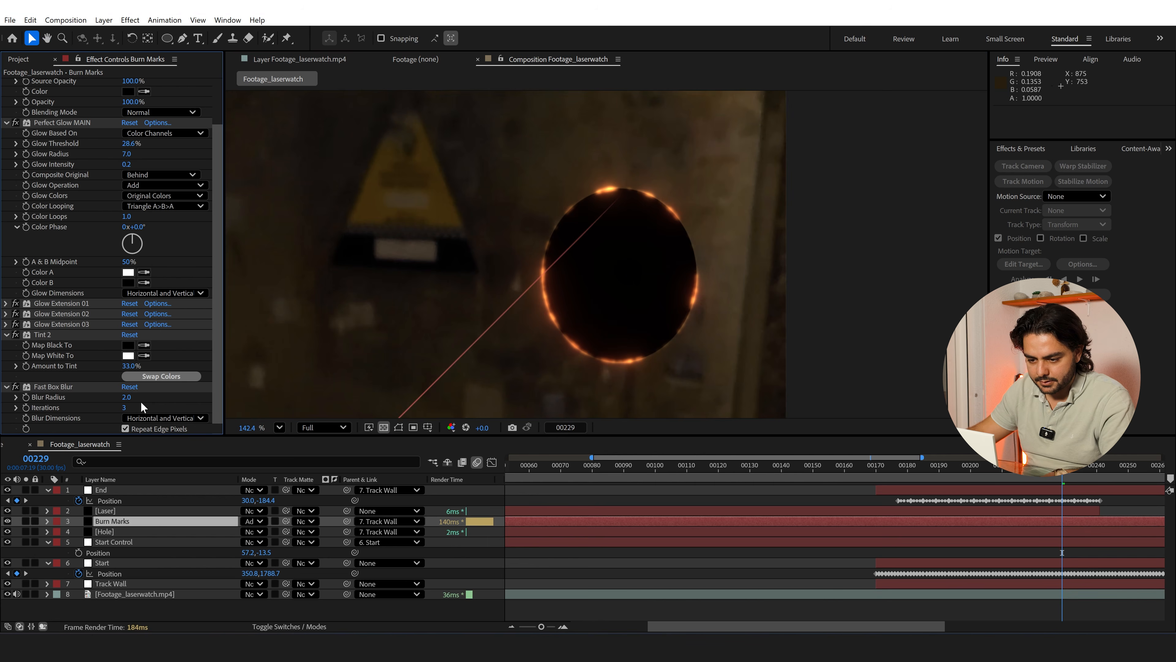
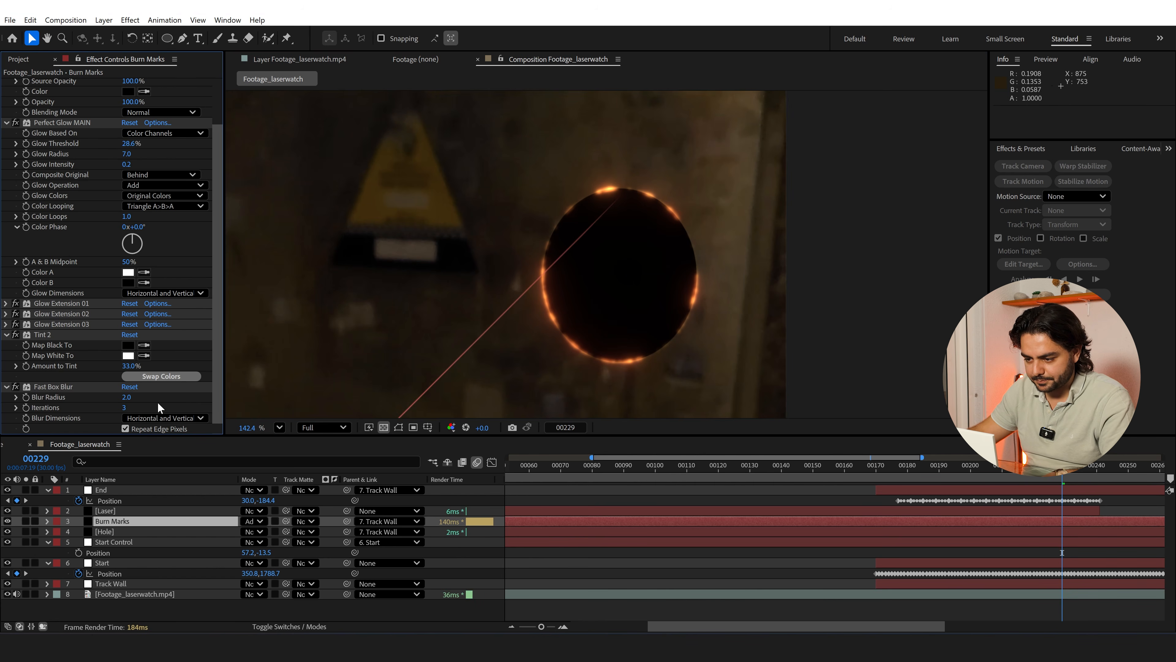
# Copy the Fast Box Blur effect from the Burn Marks layer onto the Hole layer
pyautogui.click(39, 386)
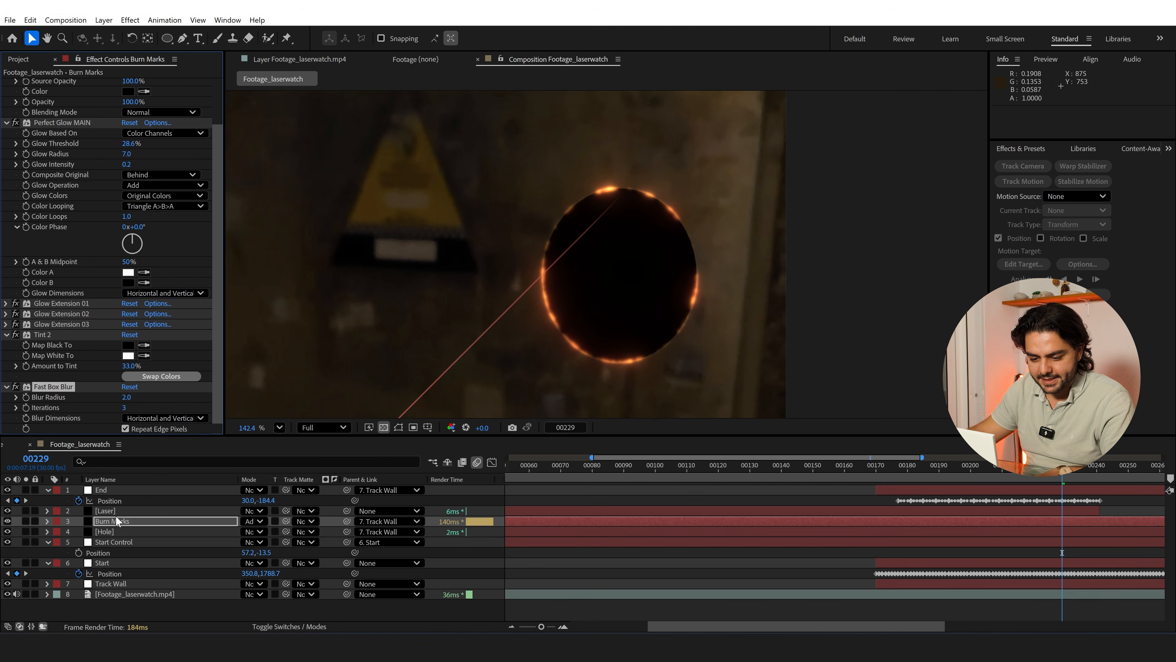
pyautogui.click(110, 535)
pyautogui.hotkey('ctrl', 'v')
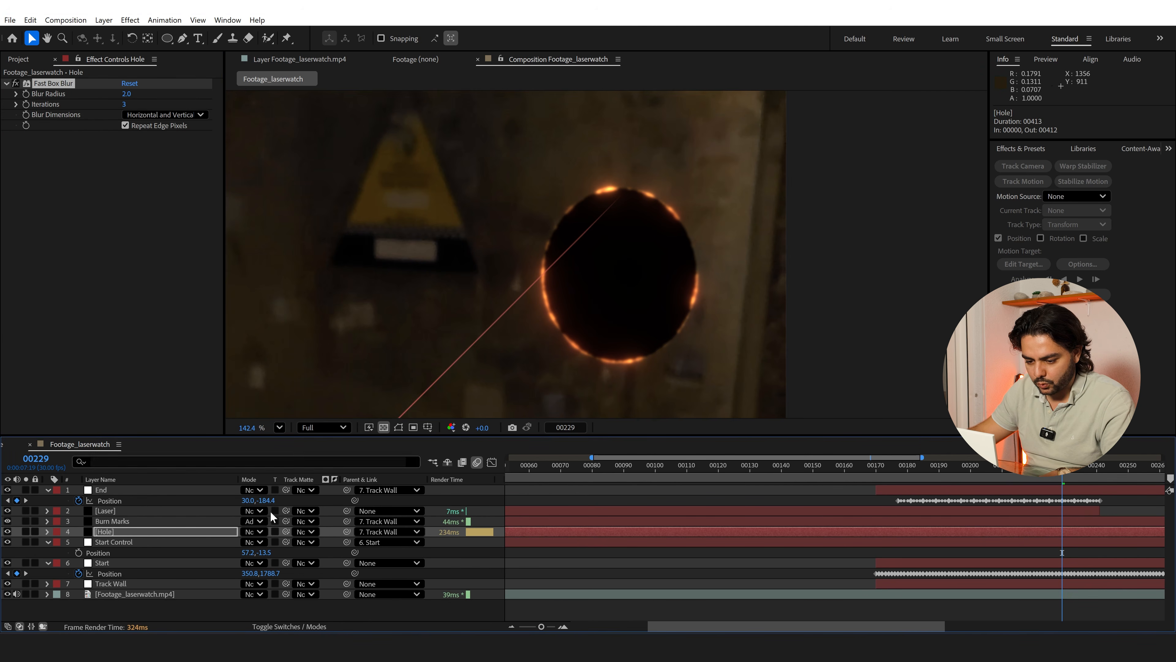
# Set the Mask Feather of the Hole layer's Mask 1 to 15 pixels
pyautogui.press('f')
pyautogui.click(268, 553)
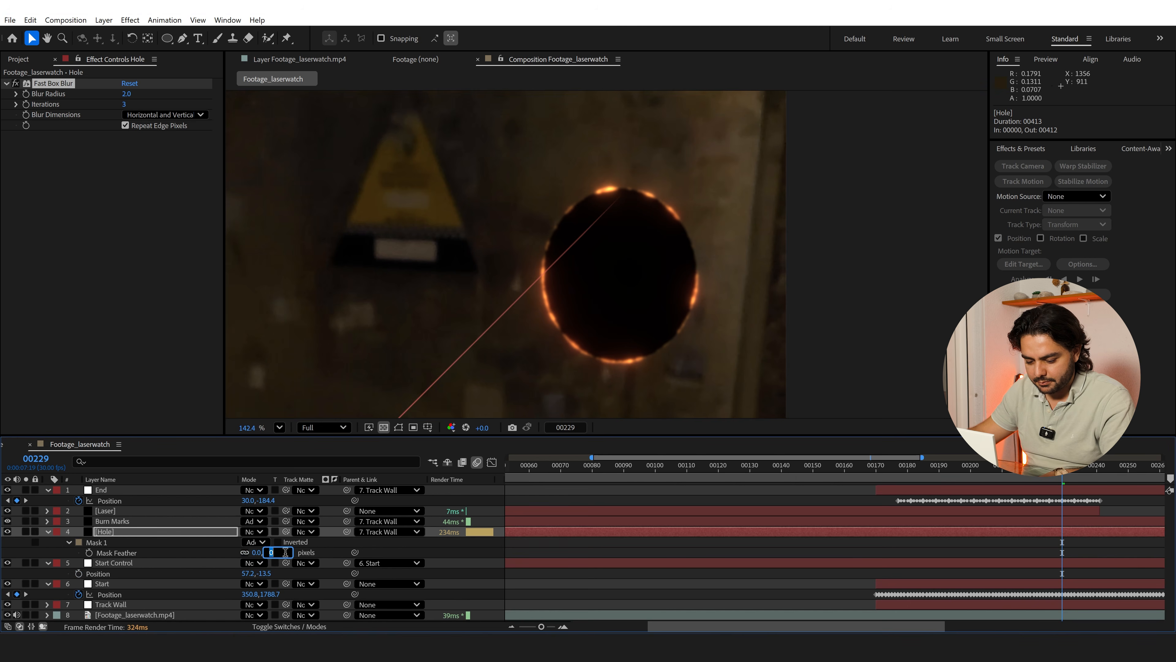
pyautogui.press('Return')
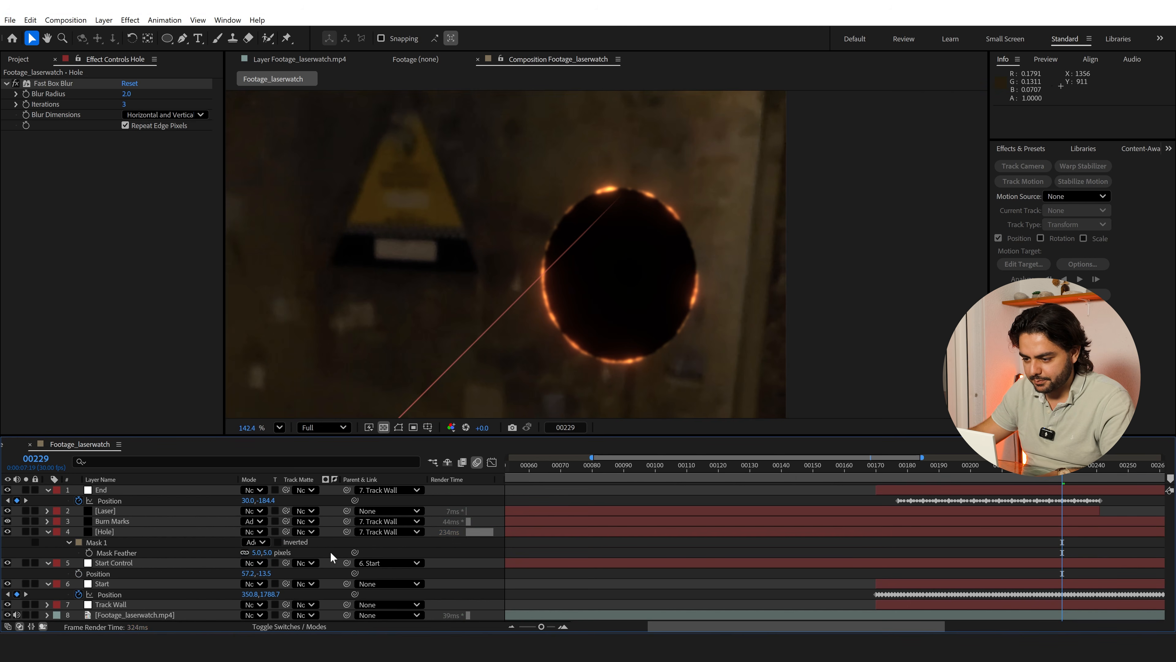
pyautogui.scroll(2, 741, 264)
pyautogui.scroll(1, 757, 230)
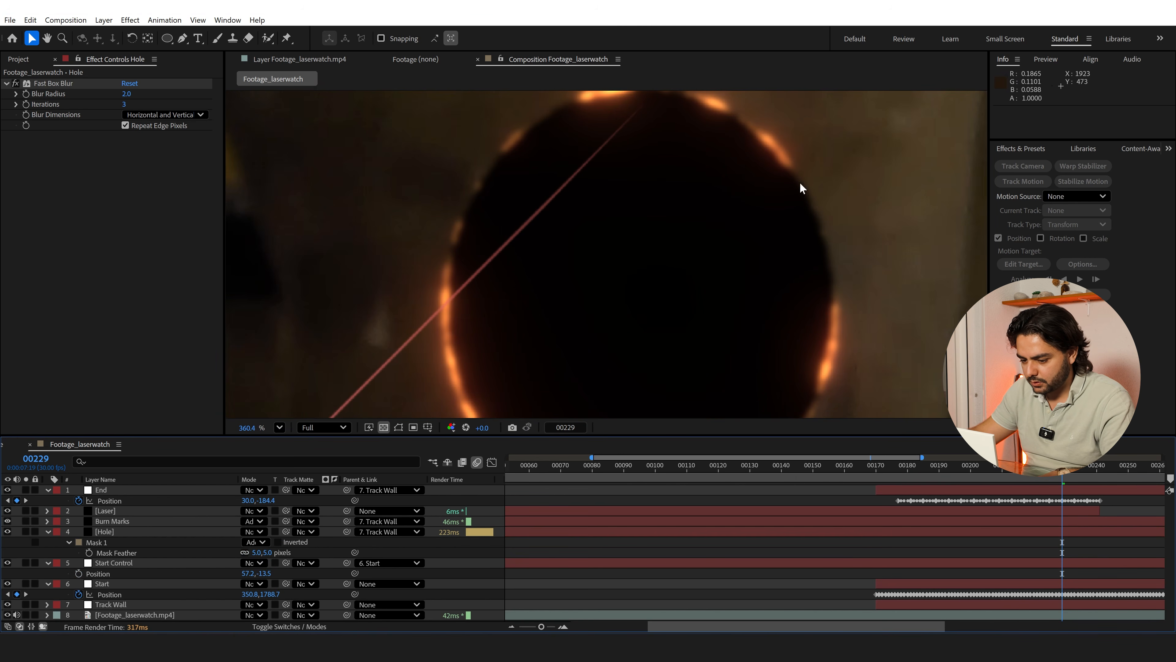
pyautogui.click(269, 554)
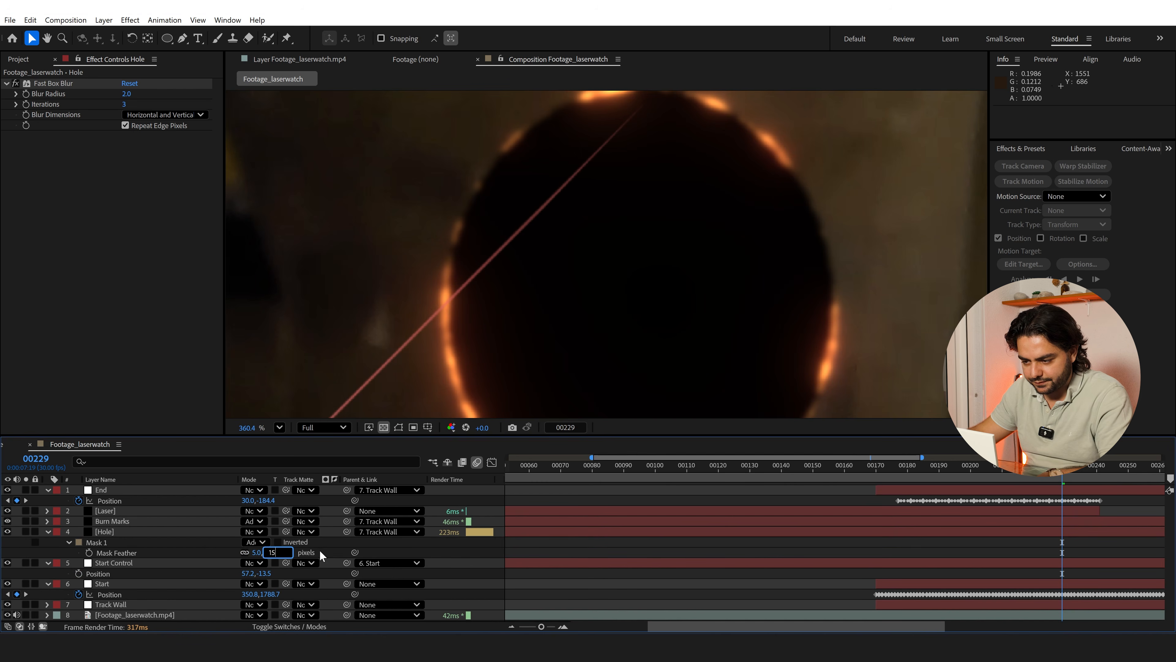
pyautogui.press('Return')
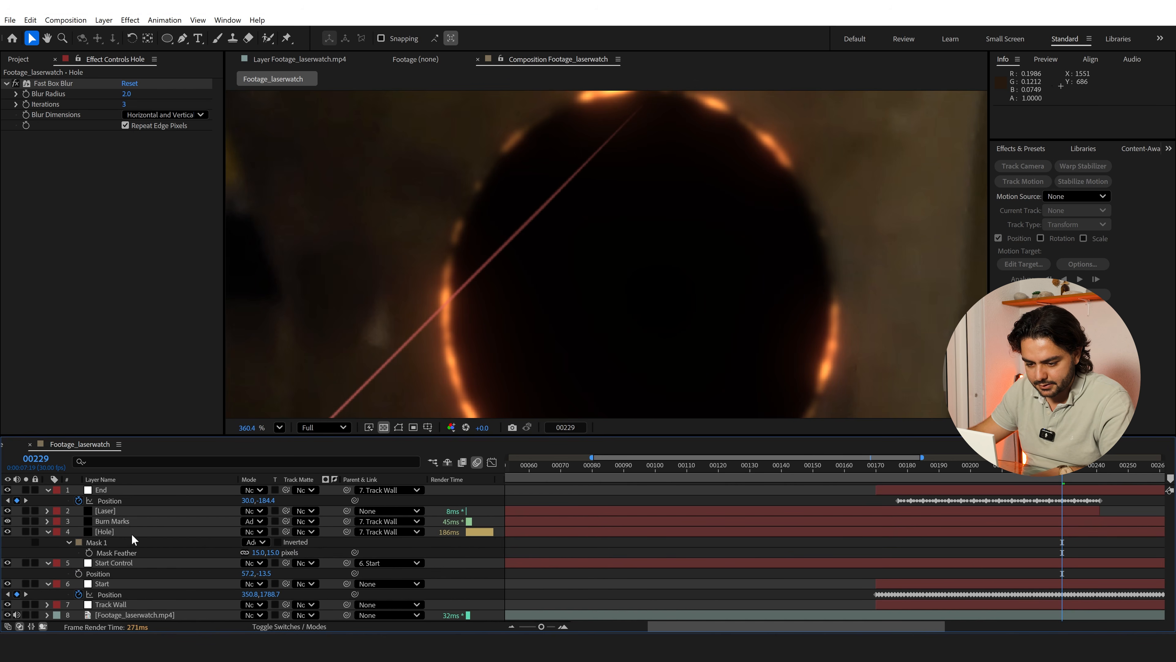
# Add a Roughen Edges effect to the Hole layer with its Scale set to 25 and Complexity set to 10
pyautogui.click(132, 533)
pyautogui.hotkey('ctrl', 'space')
pyautogui.write('rough')
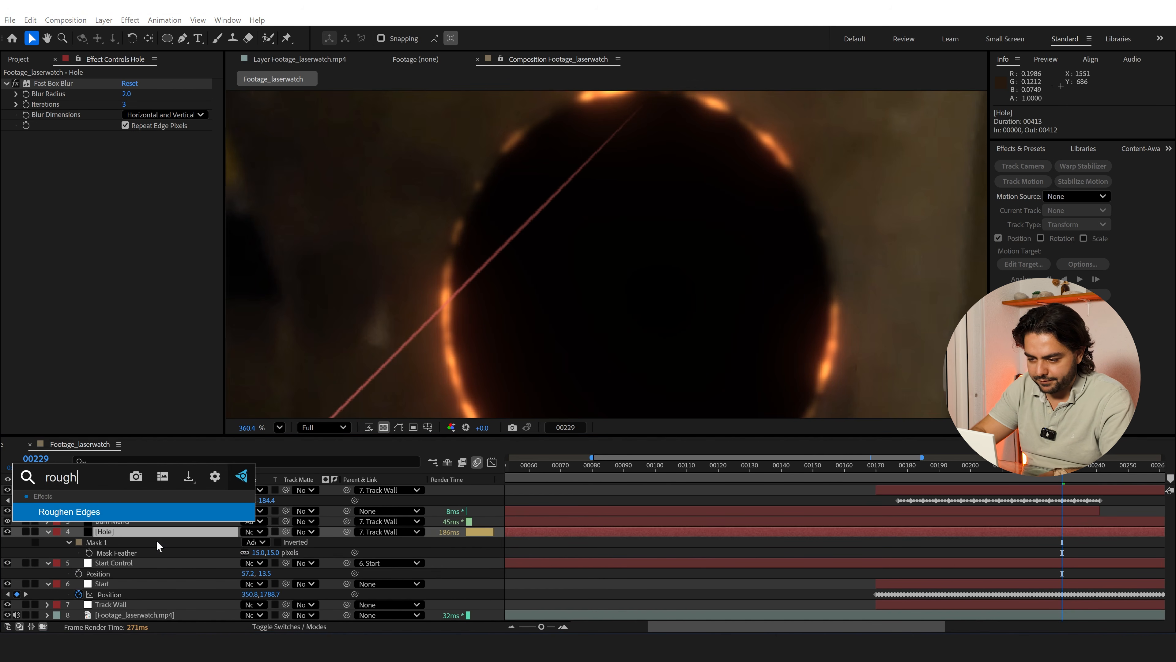
pyautogui.press('Return')
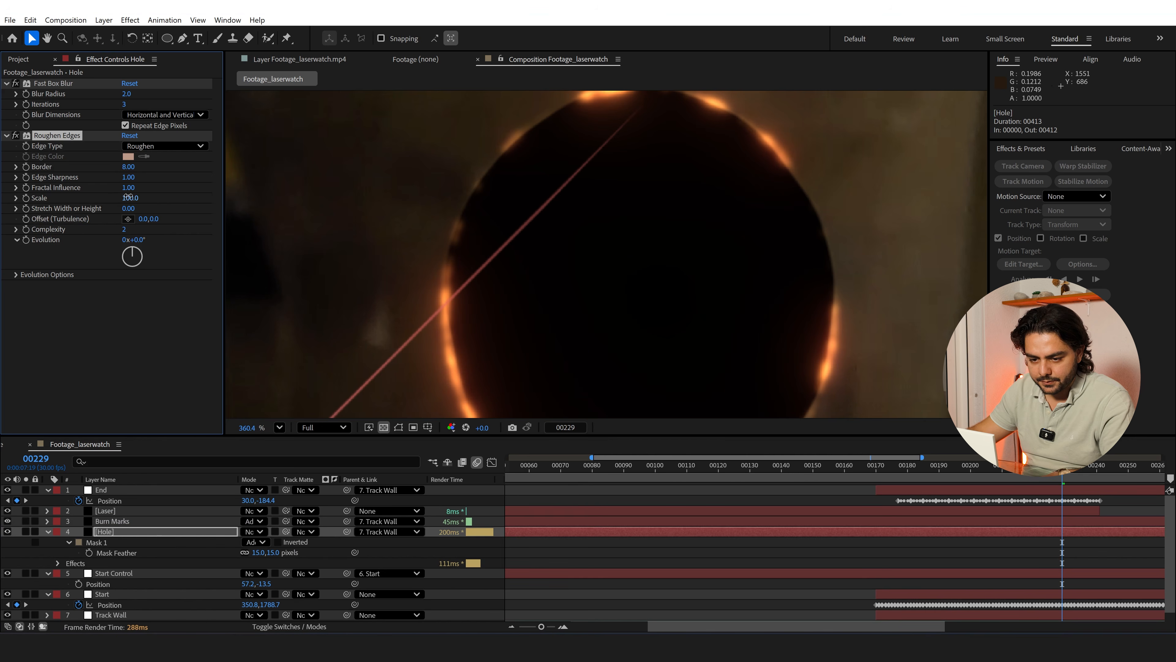
pyautogui.click(129, 197)
pyautogui.write('25')
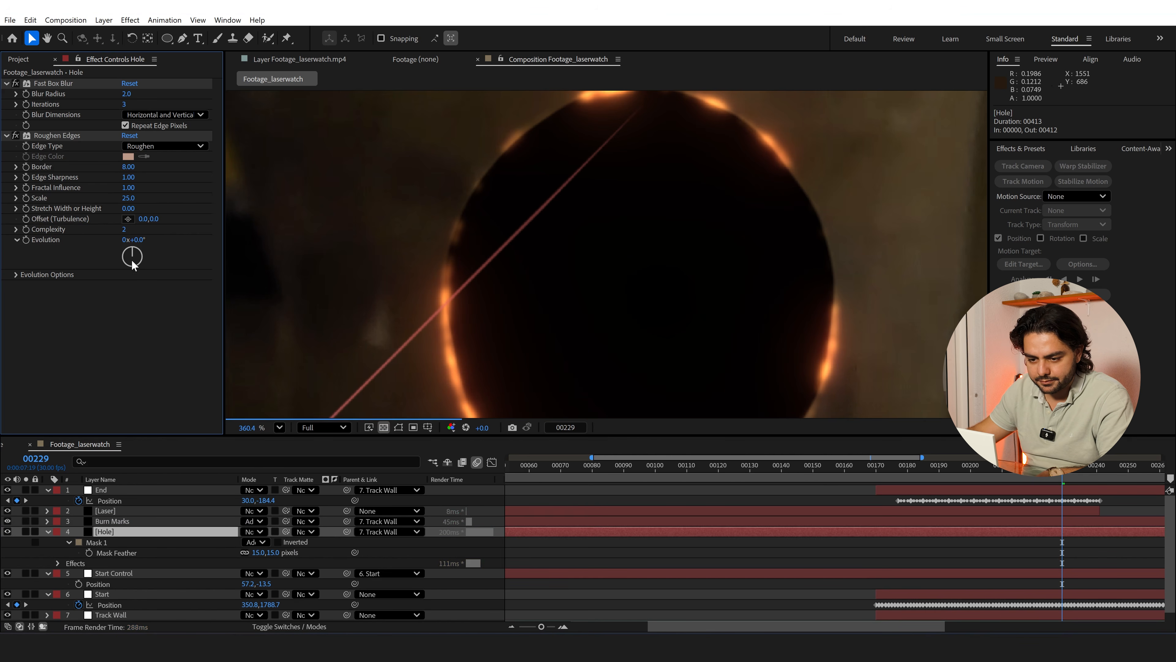
pyautogui.click(126, 233)
pyautogui.write('10')
pyautogui.press('Return')
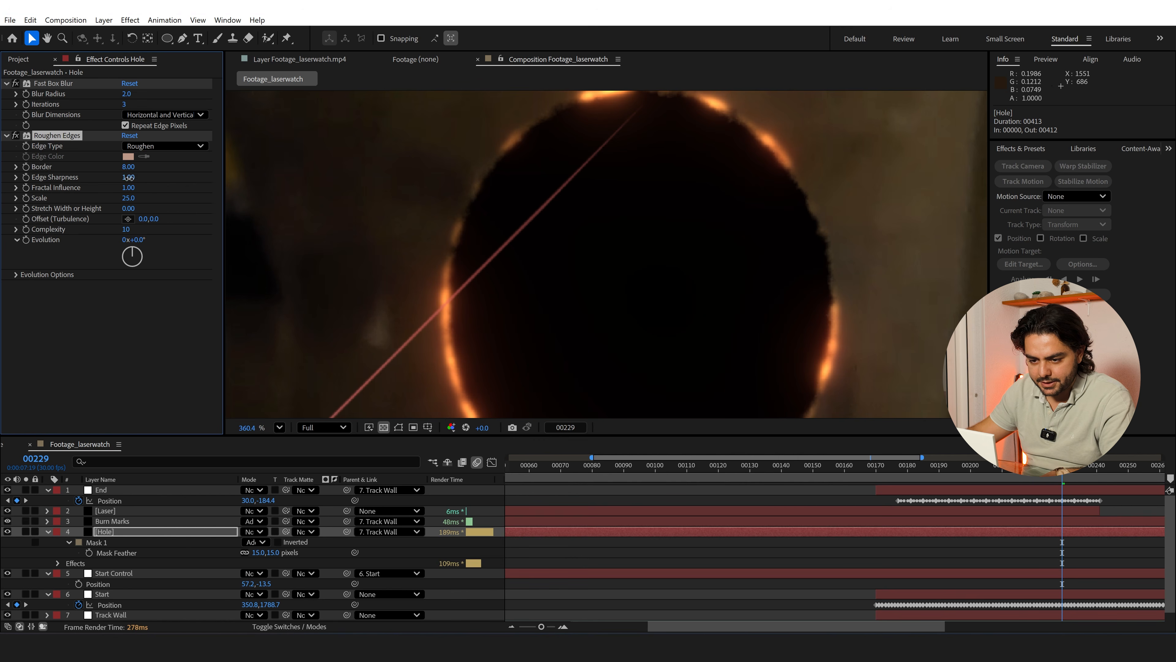
# Lower the Edge Sharpness of Roughen Edges to 0.31 and compare the hole's edge with the effect off and on
pyautogui.moveTo(128, 177); pyautogui.dragTo(99, 183)
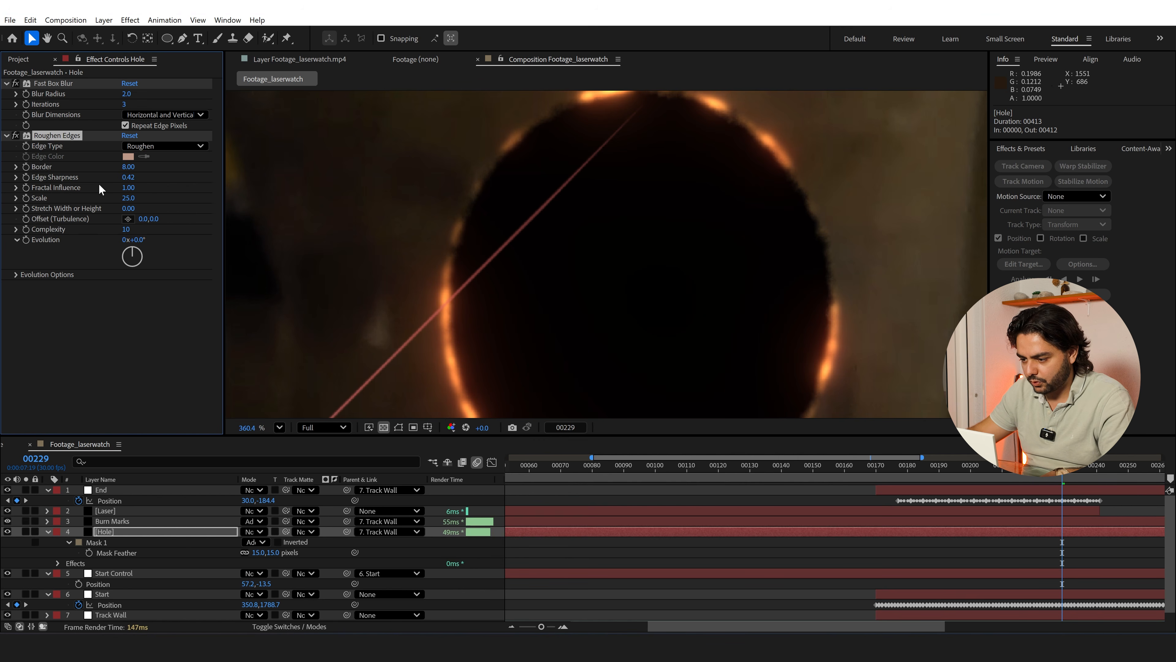
pyautogui.moveTo(128, 177)
pyautogui.mouseDown()
pyautogui.moveTo(113, 179)
pyautogui.moveTo(125, 178)
pyautogui.mouseUp()
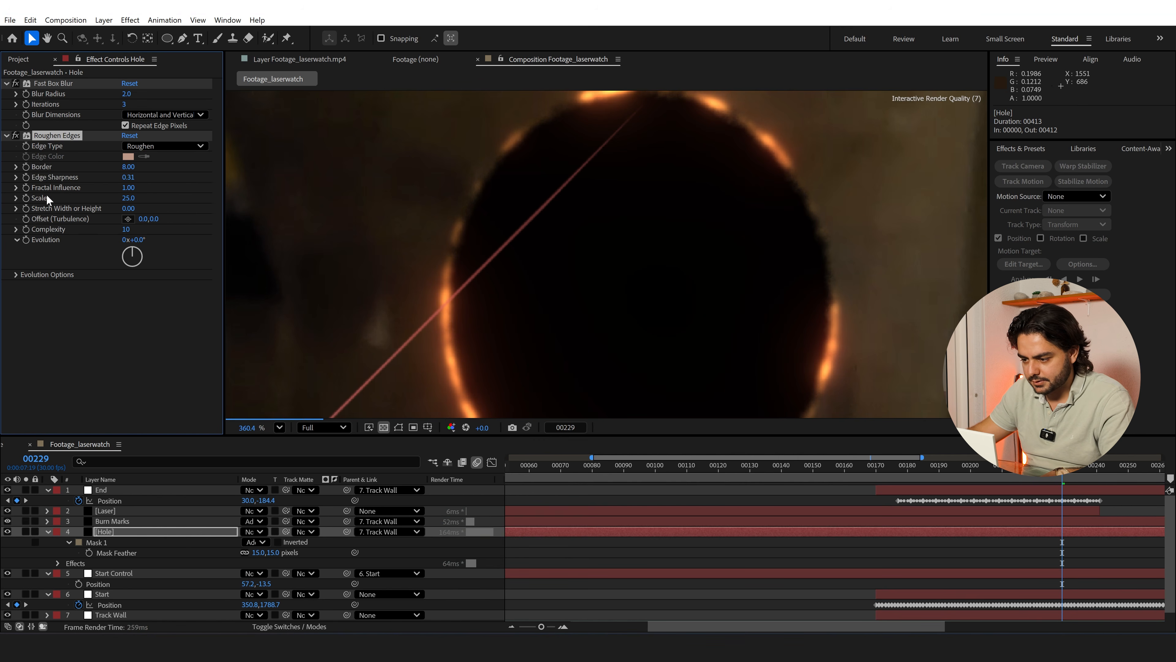
pyautogui.click(15, 135)
pyautogui.click(15, 136)
pyautogui.click(15, 136)
pyautogui.click(15, 135)
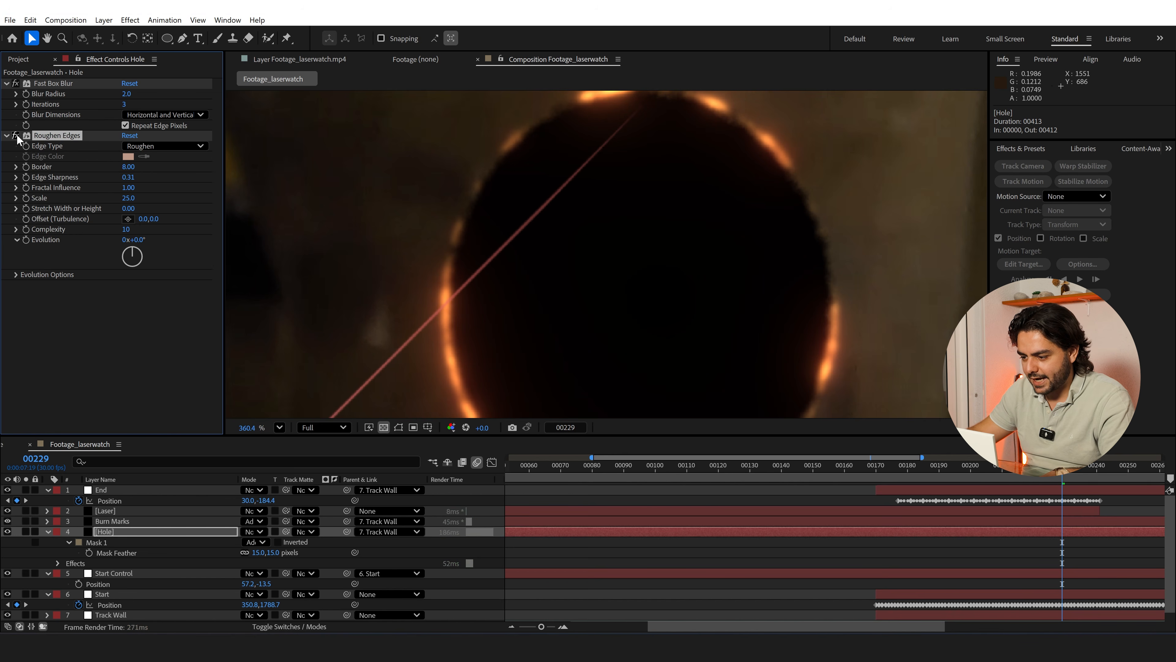
pyautogui.click(15, 135)
pyautogui.click(16, 136)
# Move Fast Box Blur below Roughen Edges in the Hole layer's effect order and collapse the layer's properties
pyautogui.moveTo(51, 83); pyautogui.dragTo(85, 293)
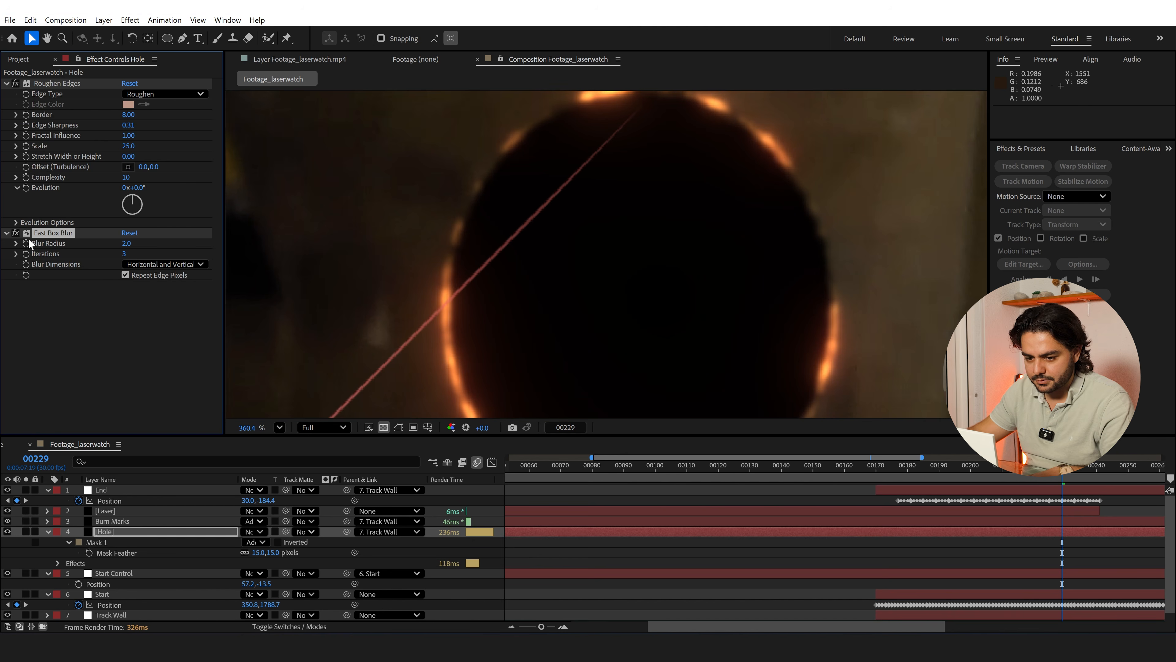
pyautogui.scroll(-3, 655, 322)
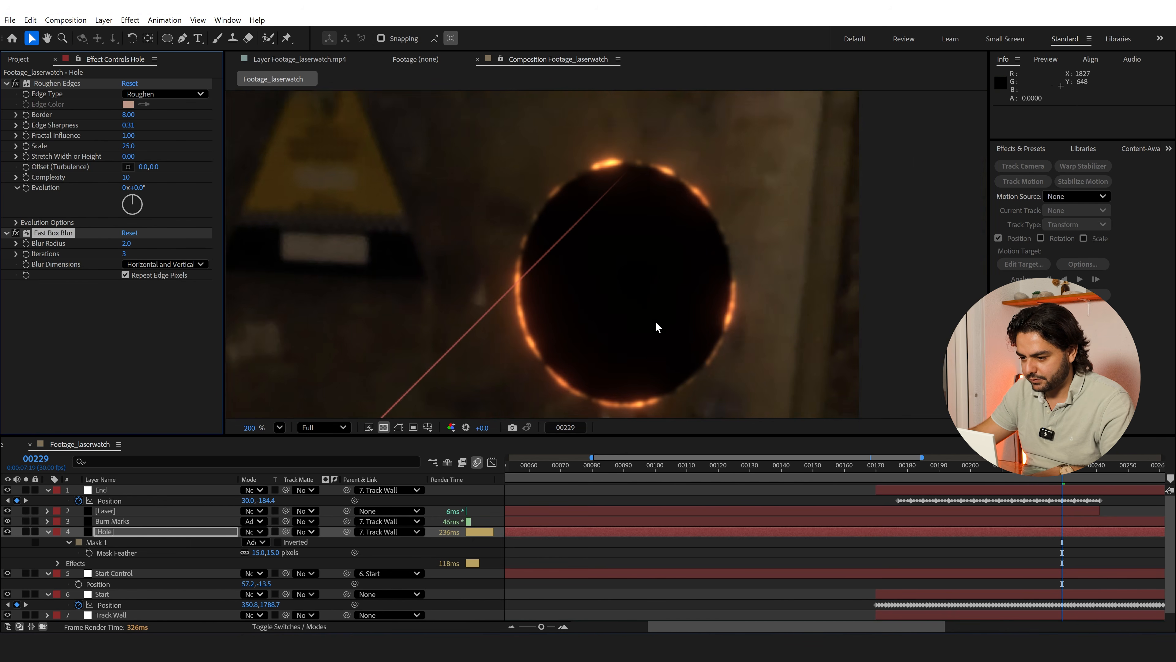
pyautogui.scroll(1, 623, 273)
pyautogui.scroll(-3, 623, 274)
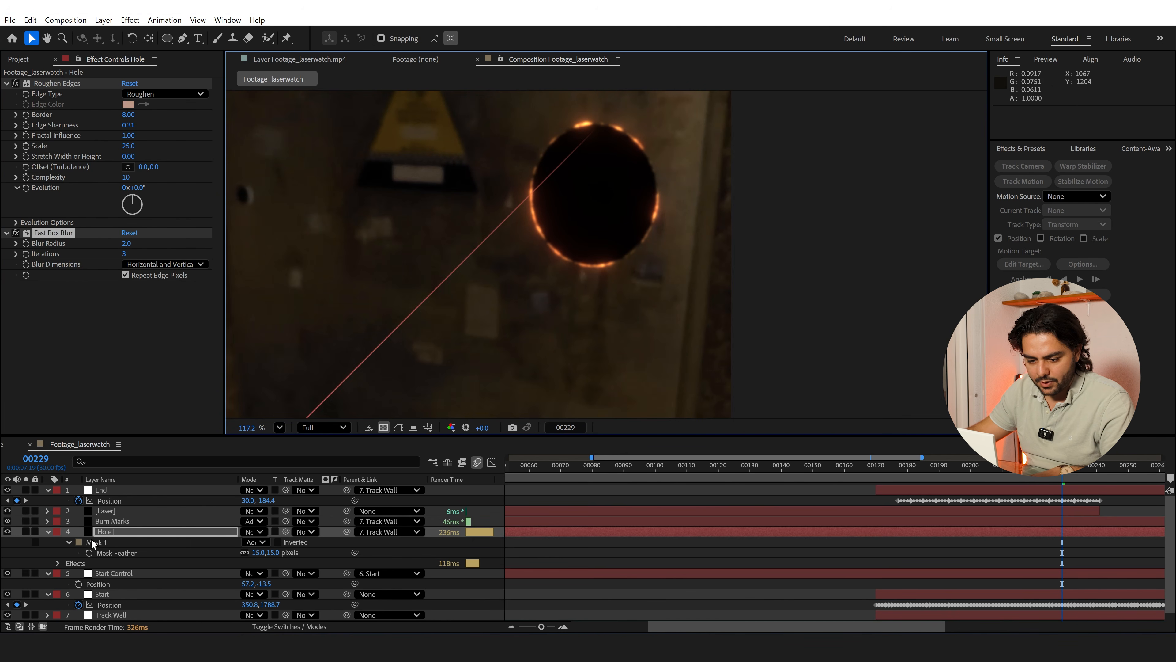
pyautogui.click(47, 531)
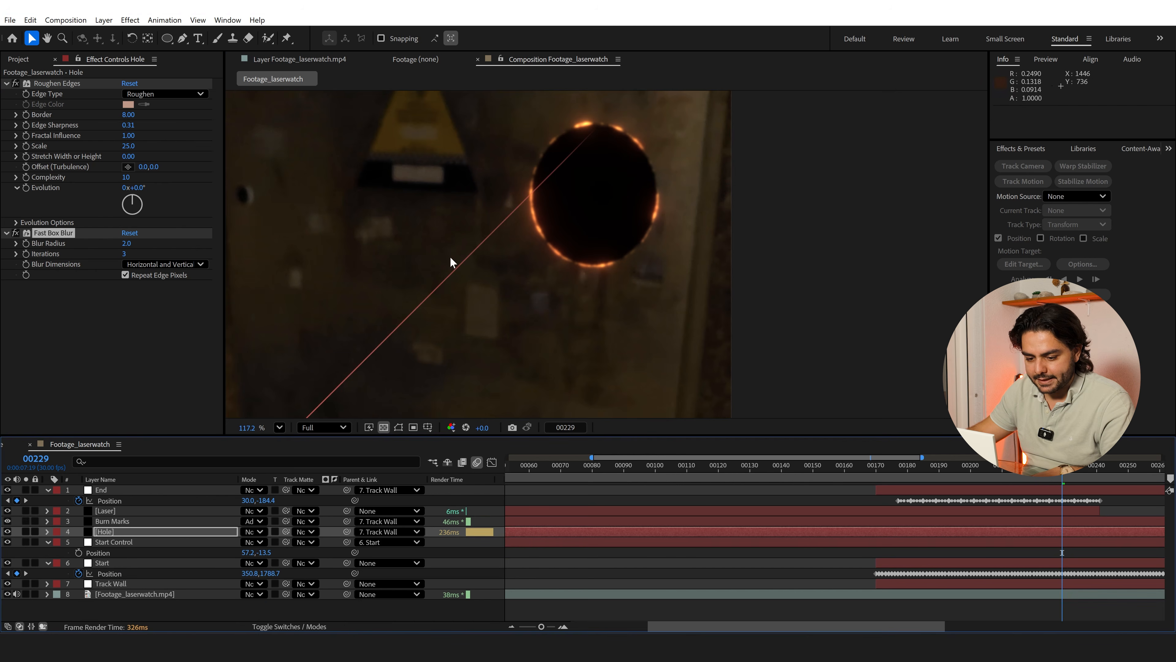
# Add a Gradient Ramp effect to the Hole layer
pyautogui.click(137, 532)
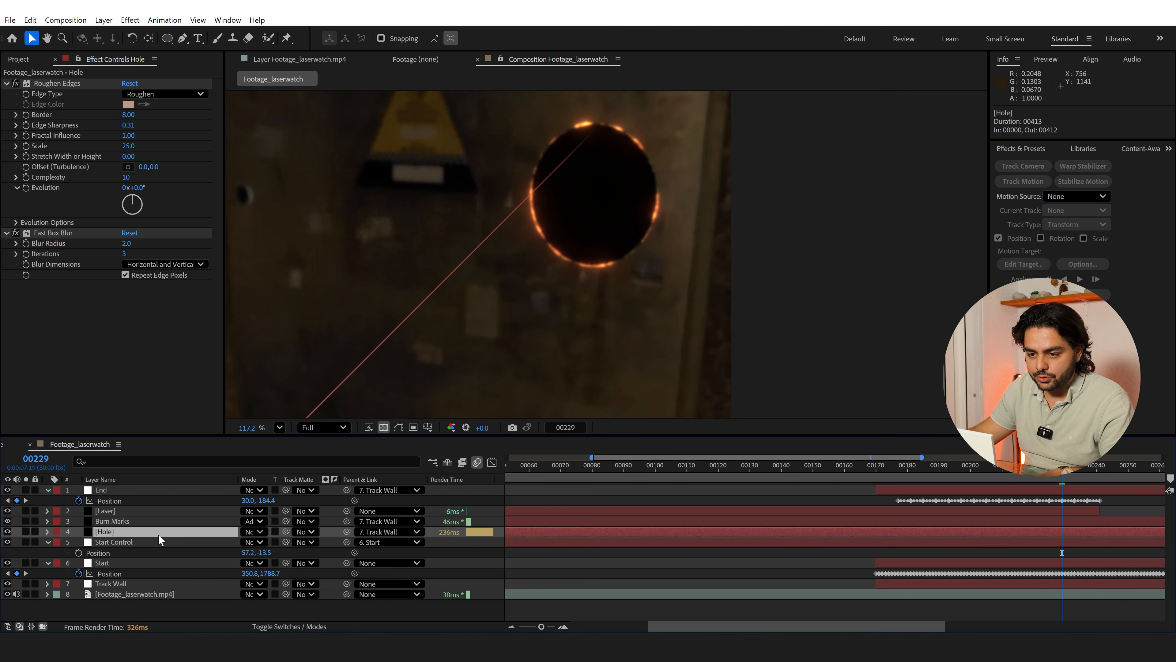
pyautogui.hotkey('ctrl', 'space')
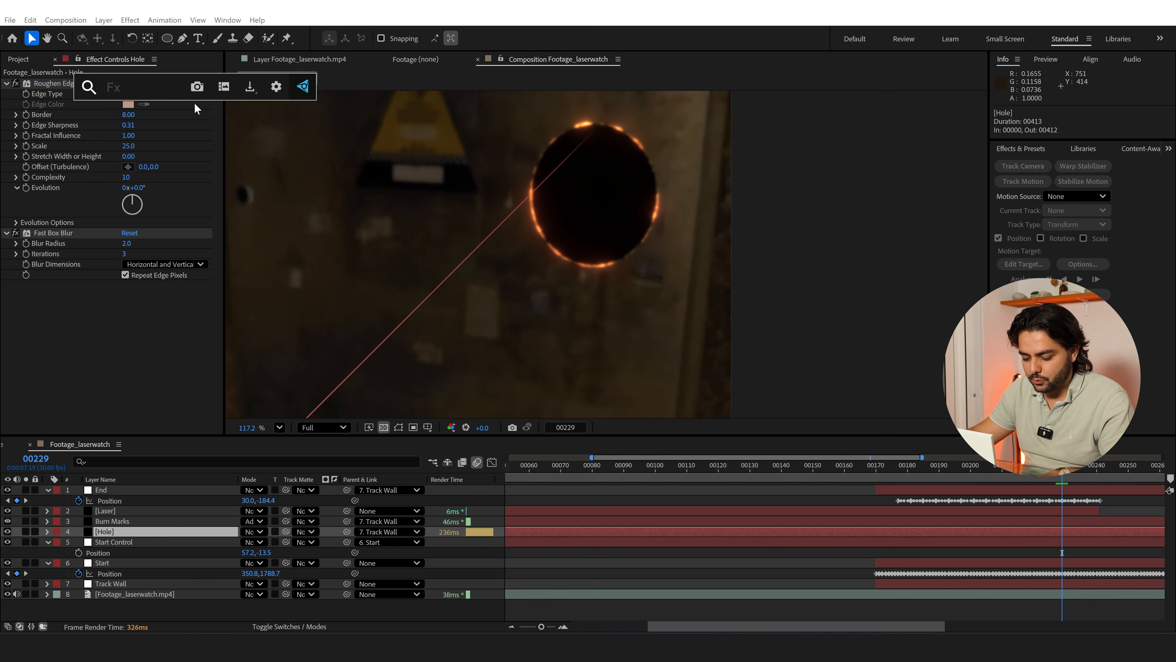
pyautogui.write('gra')
pyautogui.click(166, 146)
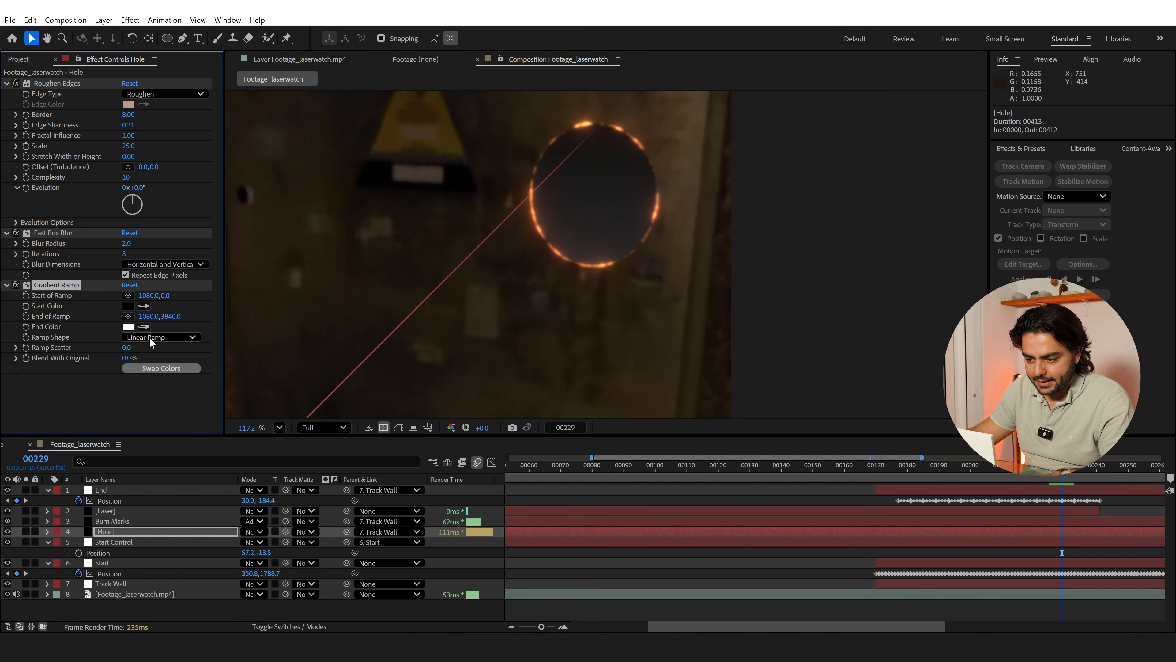
# Set the Gradient Ramp's End Color to a brown sampled from the wall and brightened to a lighter tan
pyautogui.click(127, 327)
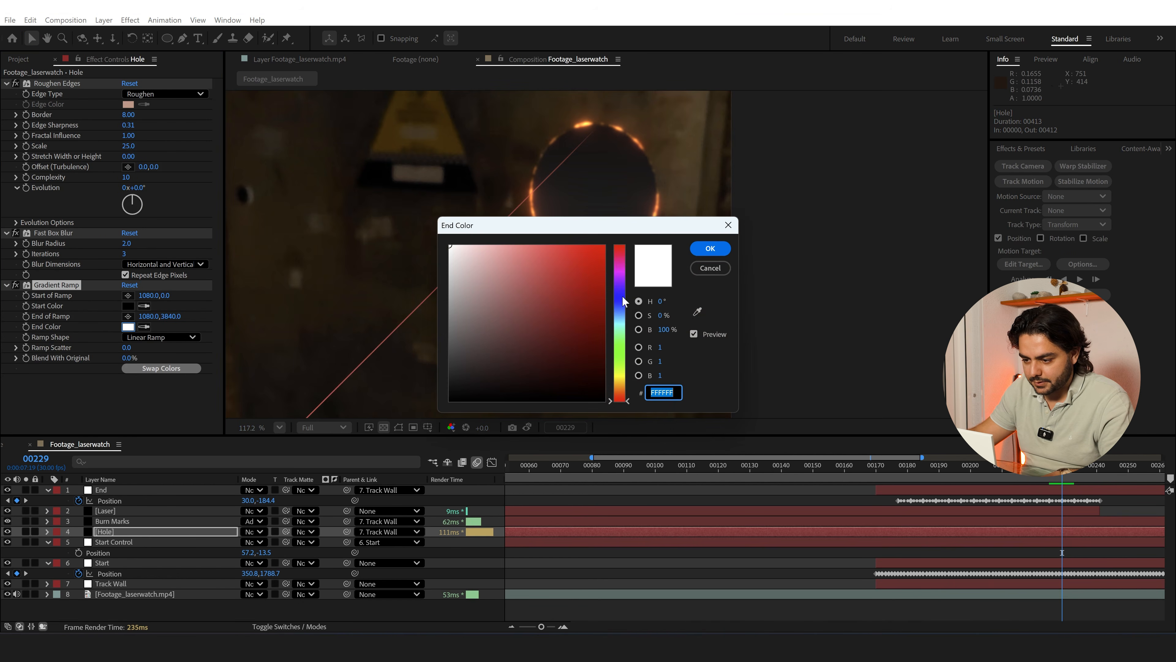
pyautogui.click(701, 309)
pyautogui.click(668, 169)
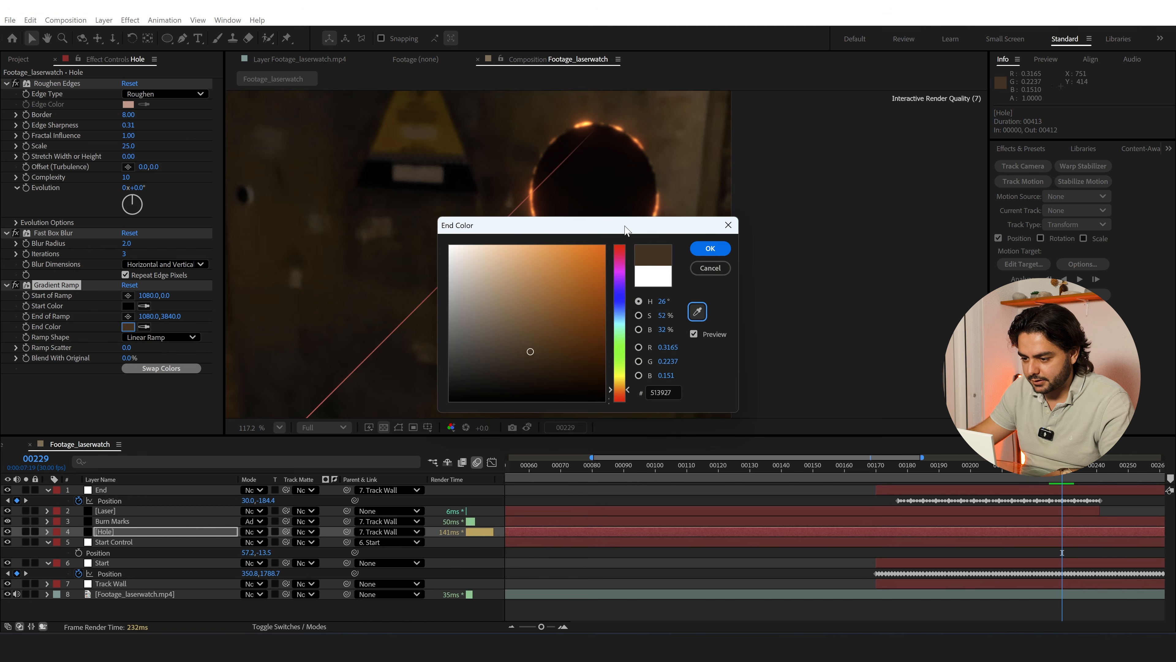
pyautogui.moveTo(624, 226); pyautogui.dragTo(409, 350)
pyautogui.click(311, 423)
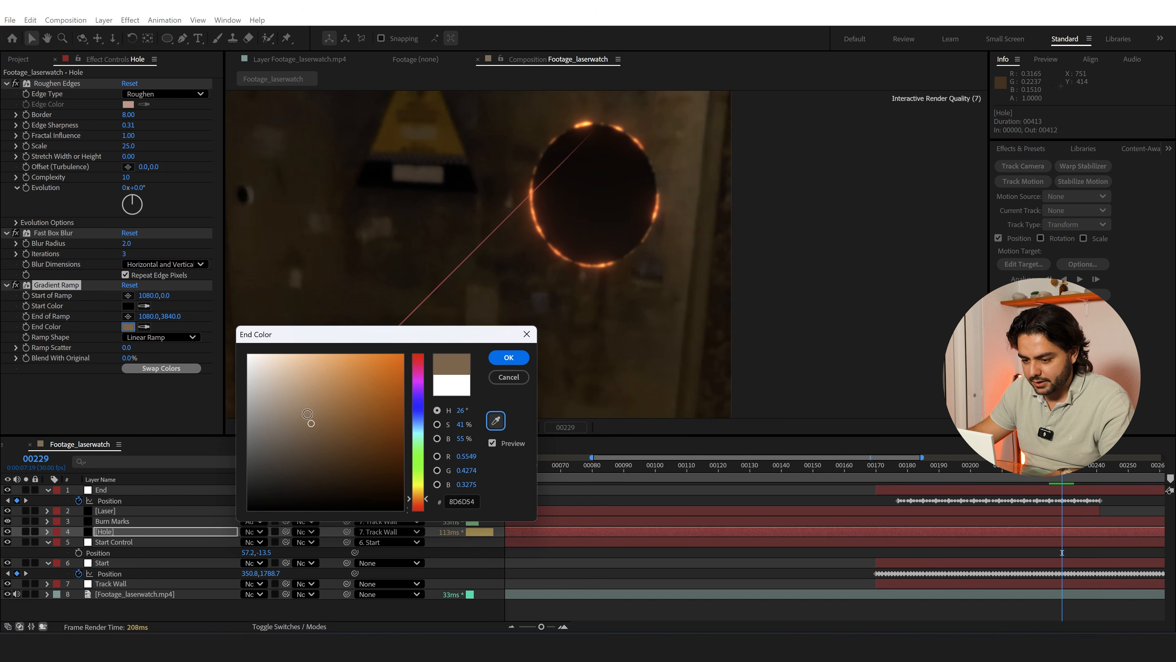
pyautogui.click(302, 405)
pyautogui.click(508, 356)
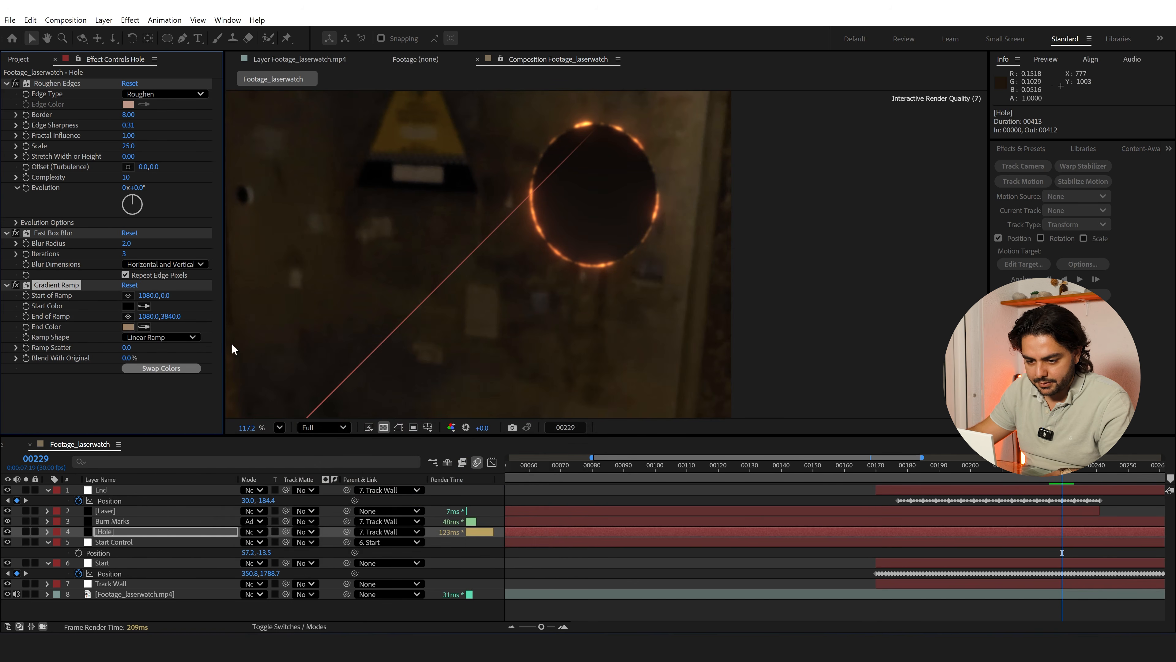
# Place the ramp's end at about 1891, 320 in the hole's upper half and its start at about 1778, 654 near the hole's lower edge
pyautogui.click(128, 317)
pyautogui.click(593, 172)
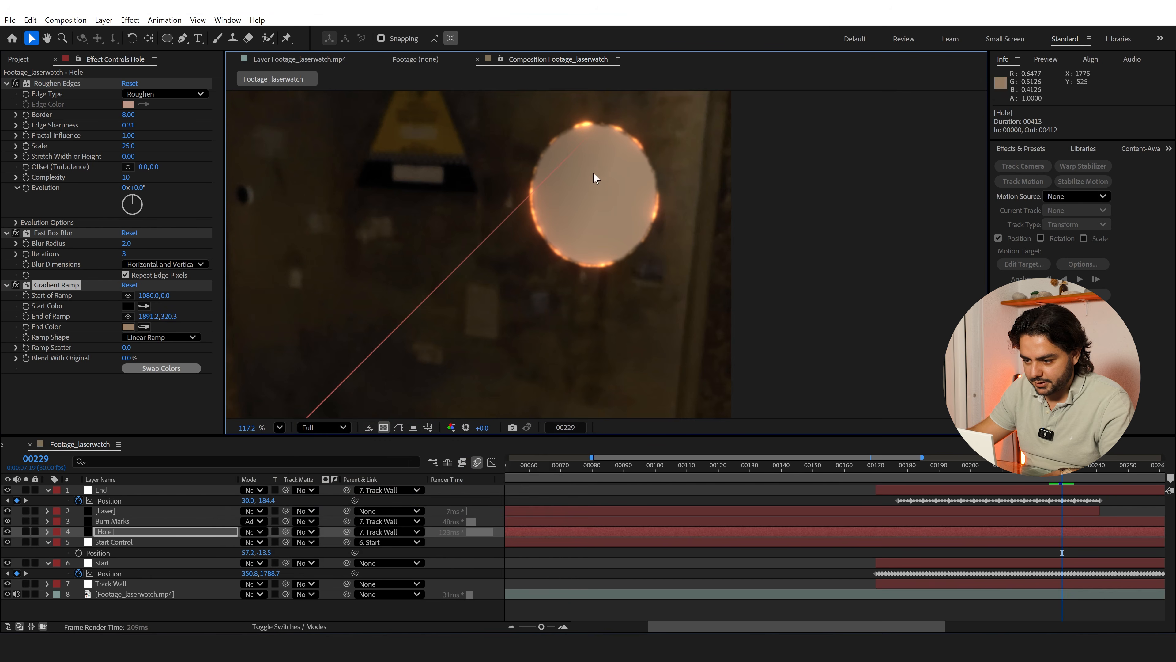
pyautogui.click(129, 295)
pyautogui.click(584, 254)
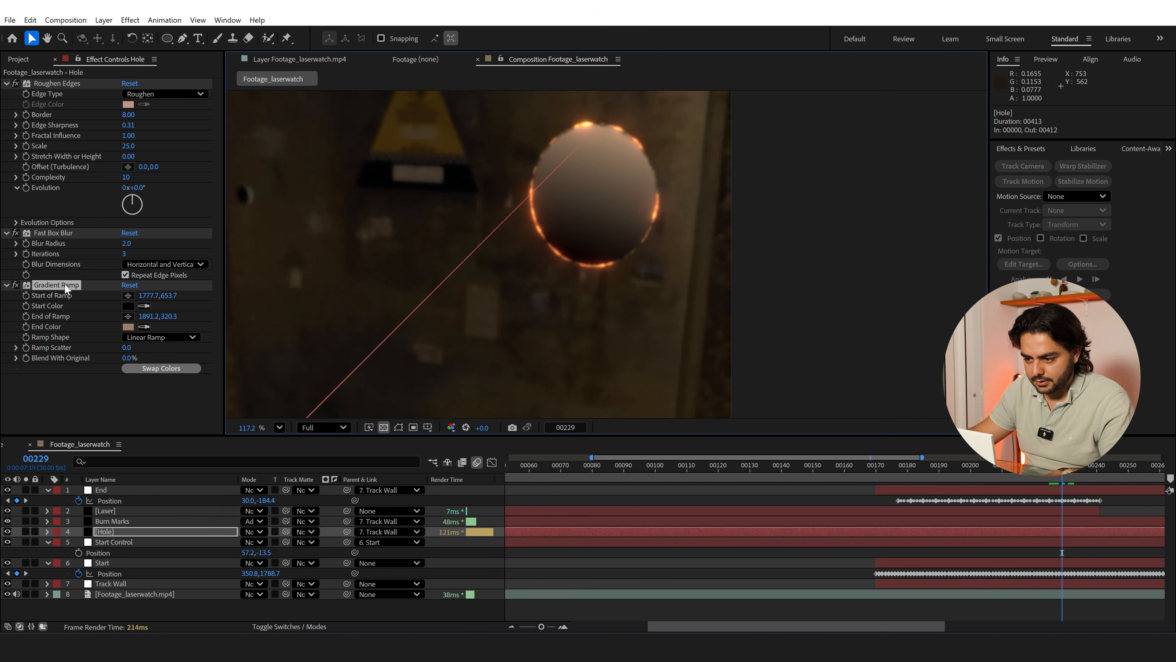
# Show the layer's on-canvas controls and move the Gradient Ramp's end point beyond the frame's right edge, to about 2653, 245
pyautogui.scroll(-3, 710, 195)
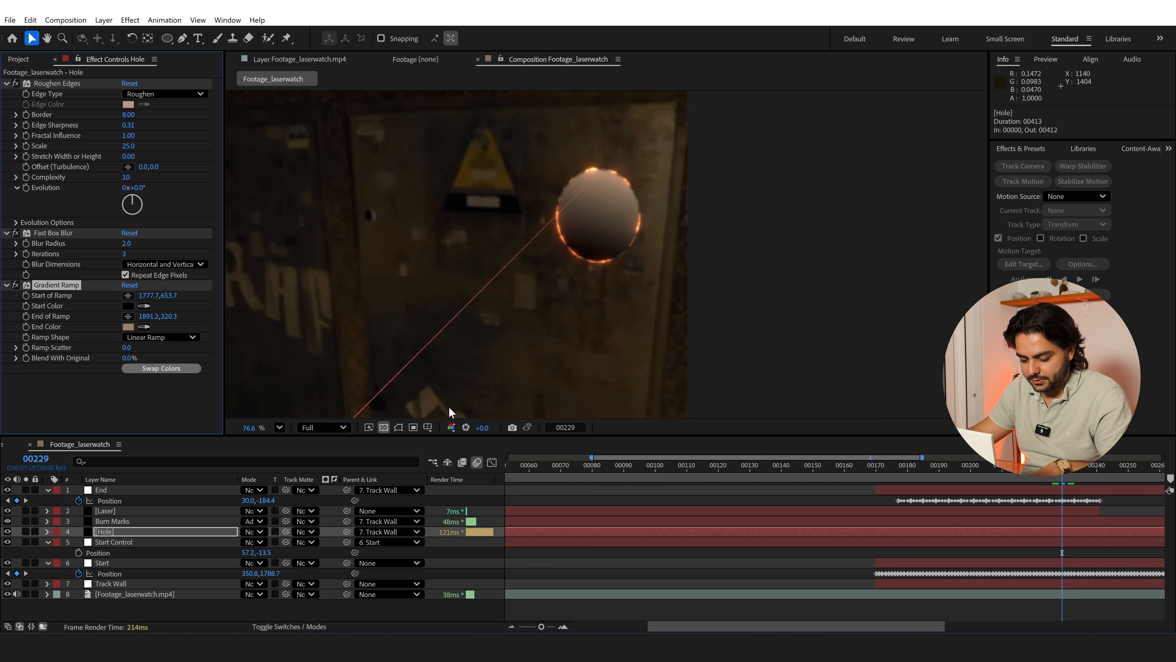
pyautogui.click(398, 427)
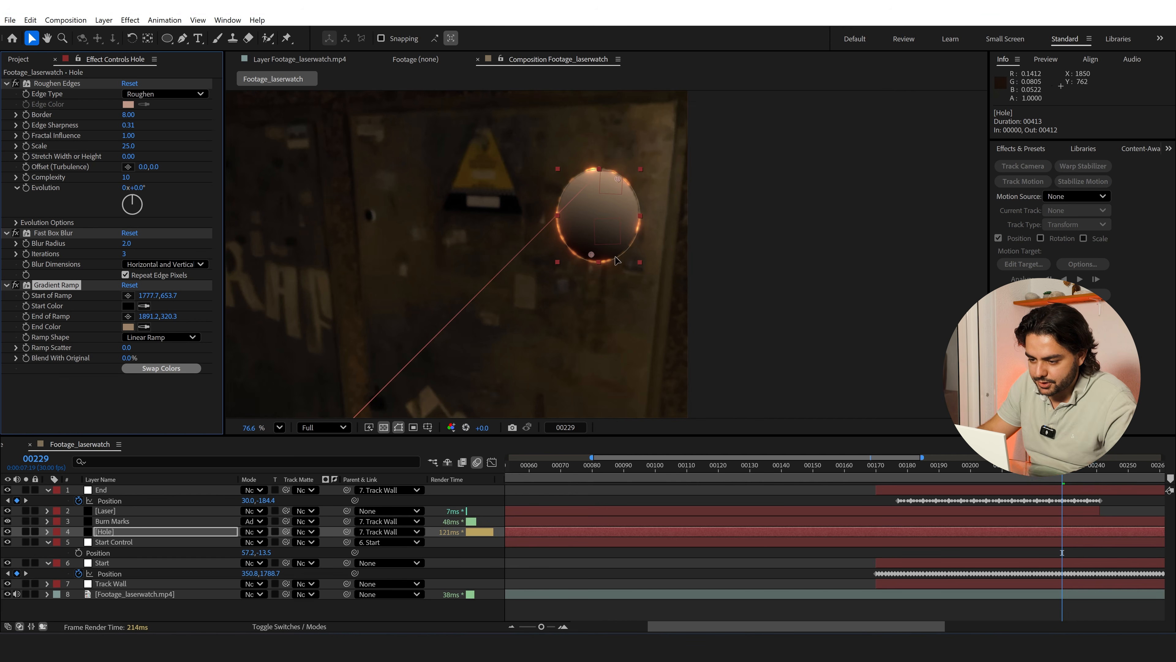
pyautogui.scroll(1, 602, 248)
pyautogui.moveTo(620, 168)
pyautogui.mouseDown()
pyautogui.moveTo(743, 87)
pyautogui.moveTo(794, 101)
pyautogui.moveTo(613, 68)
pyautogui.moveTo(523, 75)
pyautogui.moveTo(859, 151)
pyautogui.moveTo(868, 163)
pyautogui.moveTo(816, 153)
pyautogui.mouseUp()
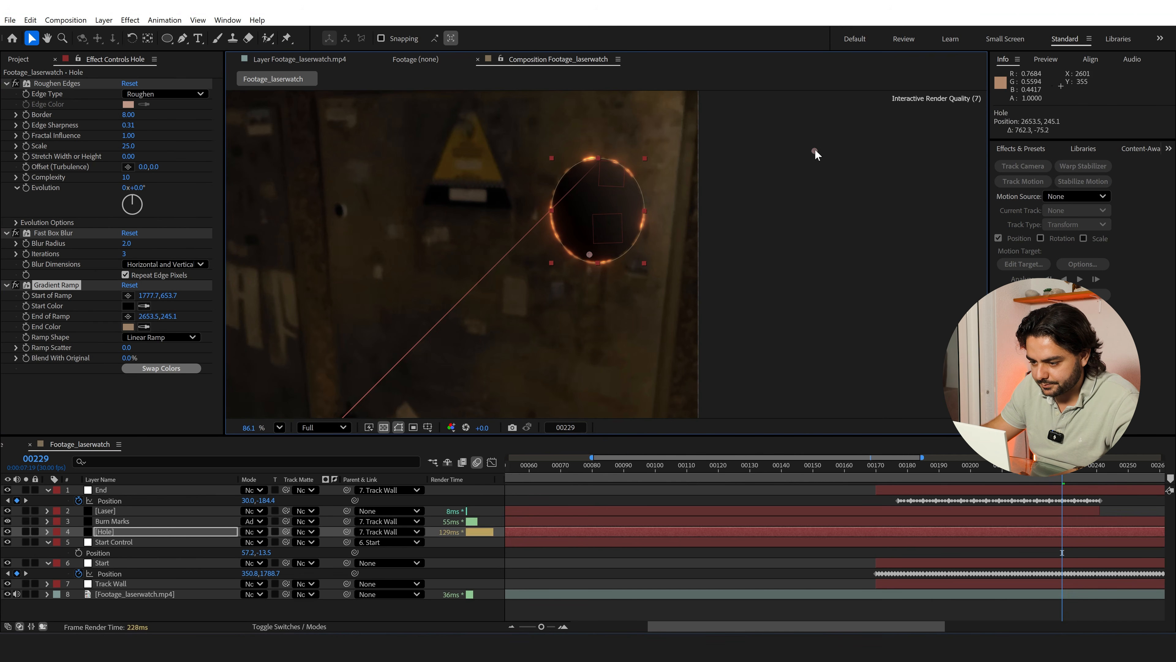
pyautogui.click(841, 292)
# Set the Laser layer's blending mode to Add
pyautogui.scroll(2, 796, 284)
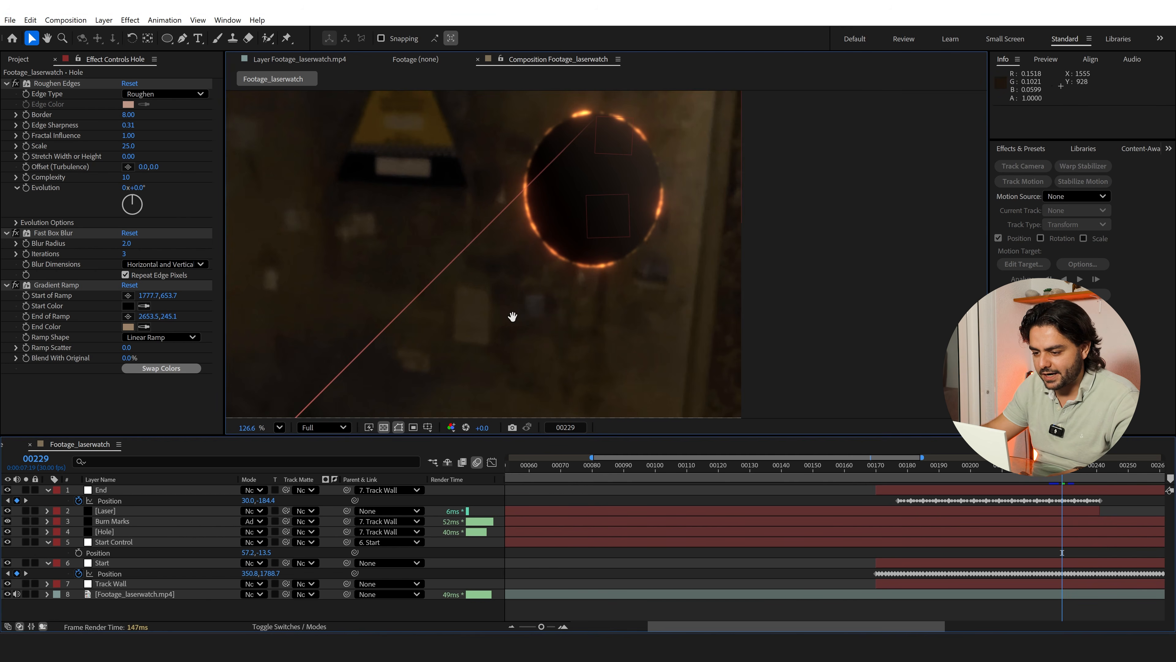
pyautogui.moveTo(512, 317); pyautogui.dragTo(692, 214)
pyautogui.click(122, 514)
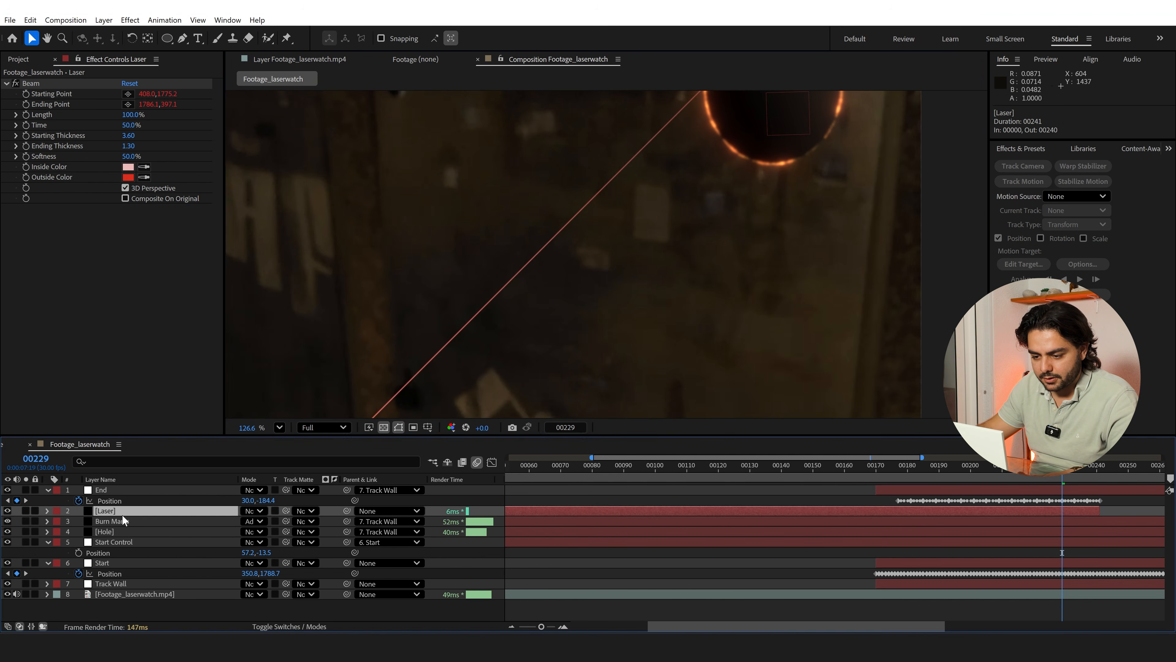
pyautogui.moveTo(404, 334); pyautogui.dragTo(470, 251)
pyautogui.click(260, 511)
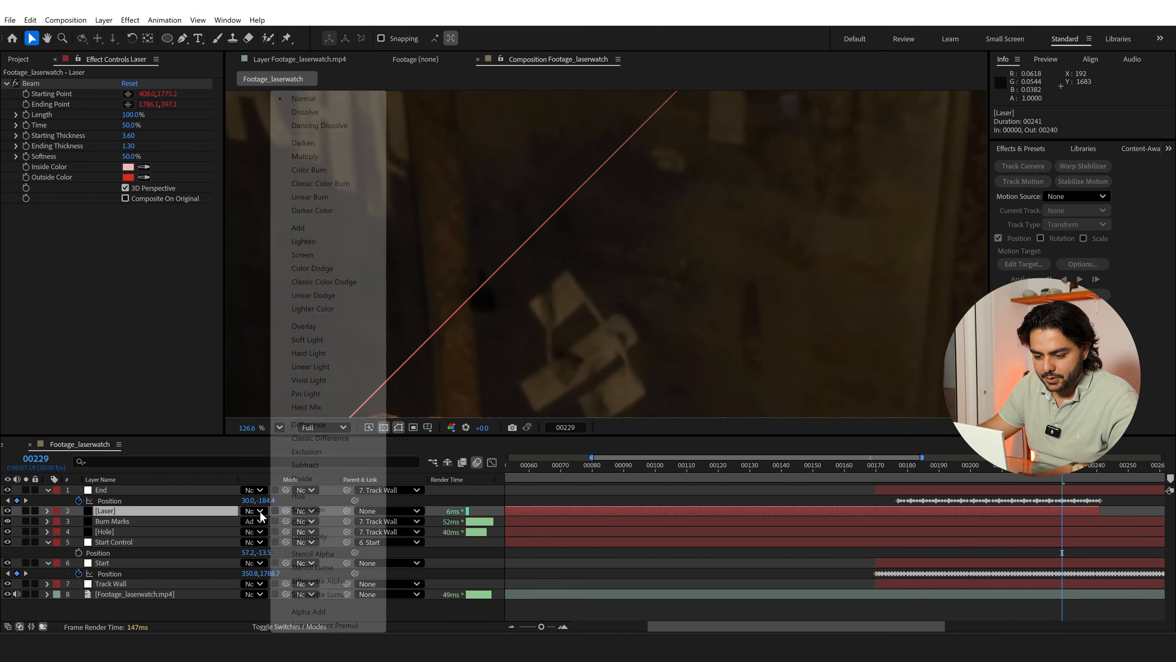
pyautogui.click(323, 227)
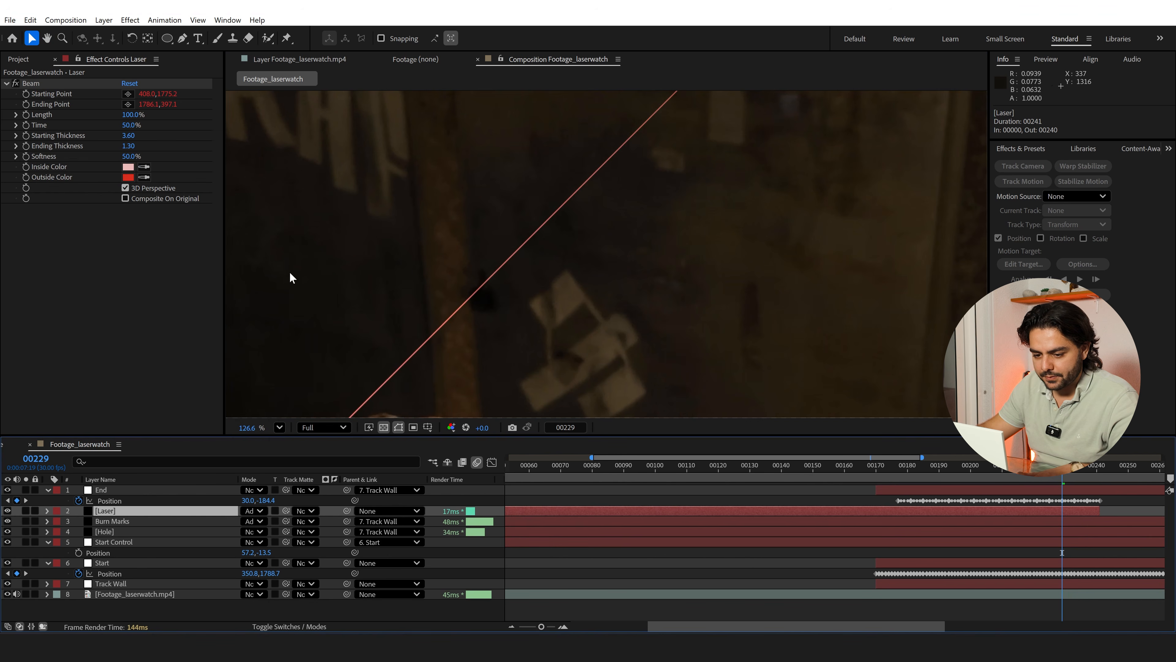
# Add a Solid Composite effect to the Laser layer
pyautogui.hotkey('ctrl', 'space')
pyautogui.write('solid')
pyautogui.press('Return')
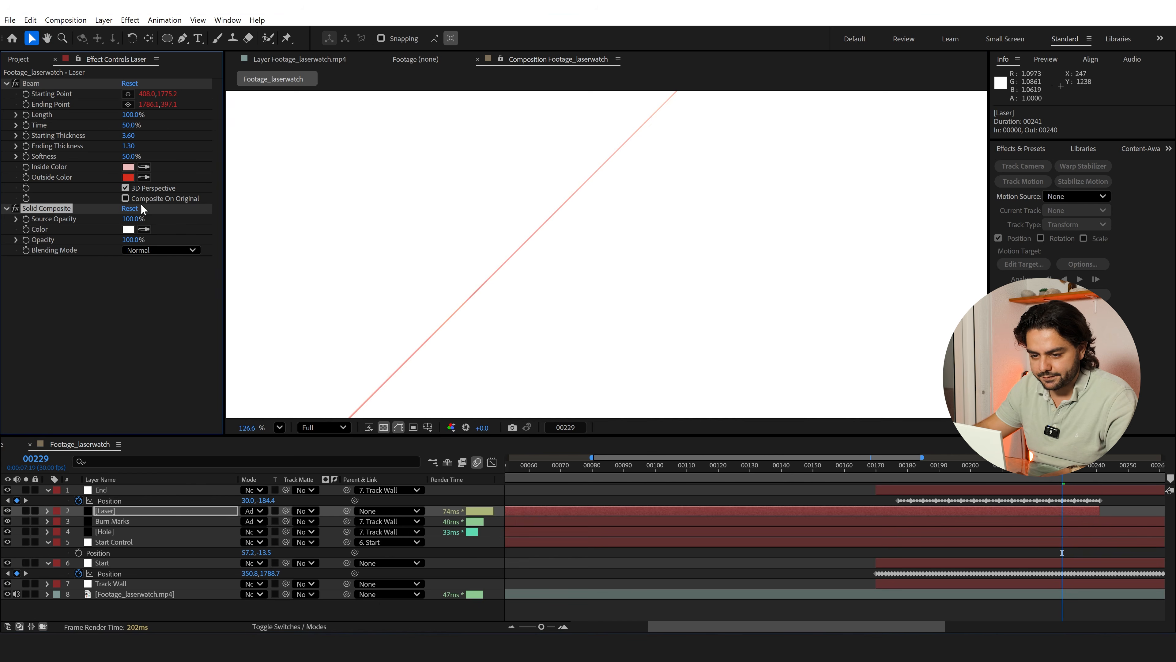
# Set the Solid Composite effect's color on the Laser layer to black (000000)
pyautogui.click(129, 229)
pyautogui.write('000000')
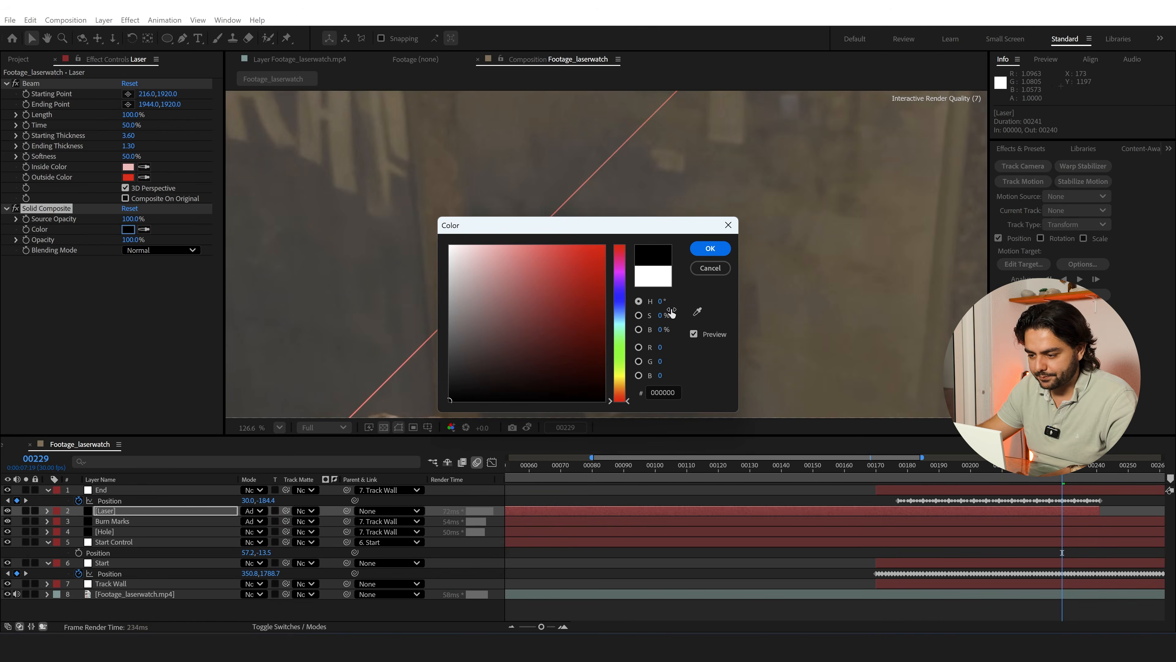
pyautogui.click(711, 249)
# Apply the FilmBro_Perfect_Glow preset to the Laser layer and set the main glow's radius to 10
pyautogui.hotkey('ctrl', 'space')
pyautogui.write('perfe')
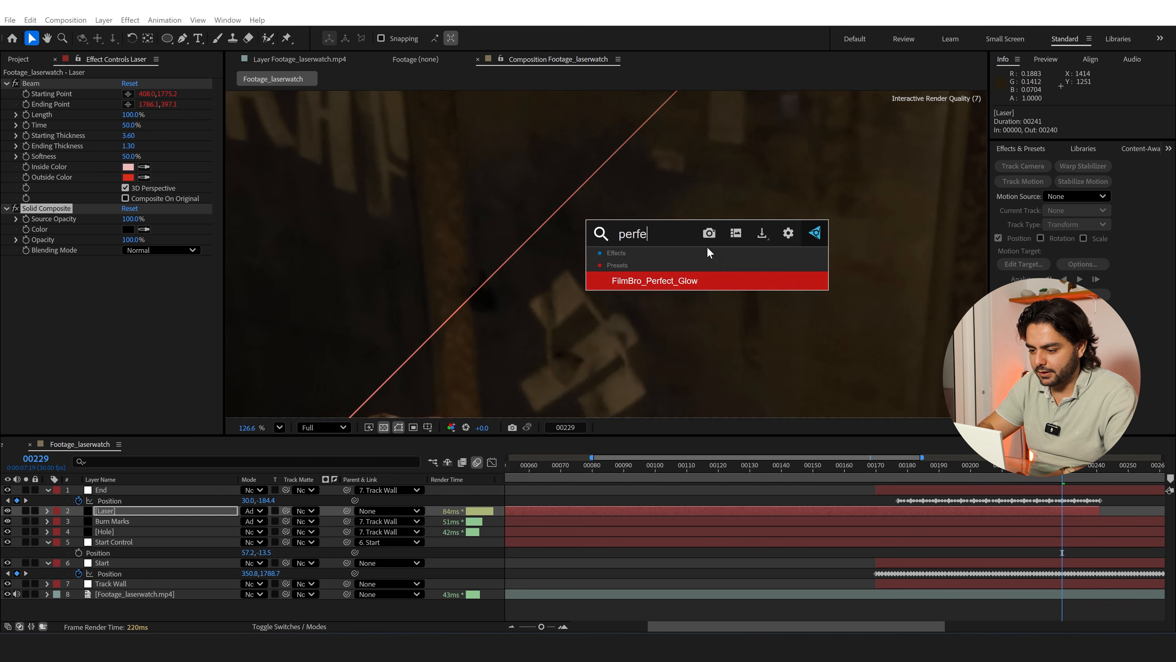
pyautogui.press('Return')
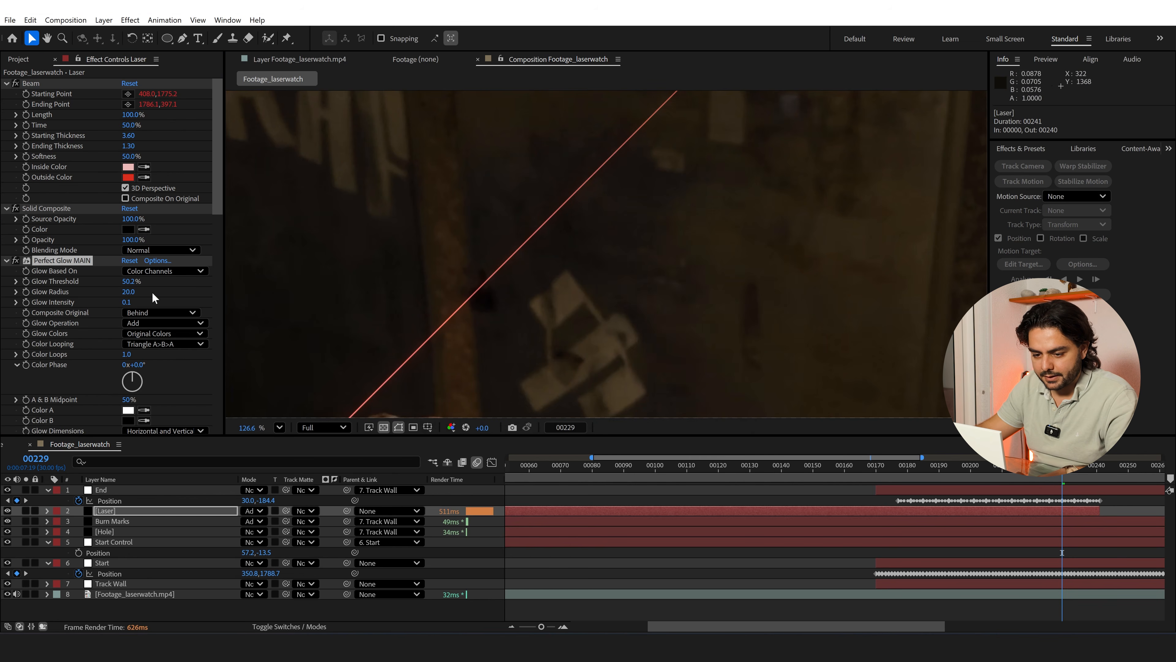
pyautogui.click(129, 291)
pyautogui.write('10')
pyautogui.press('Return')
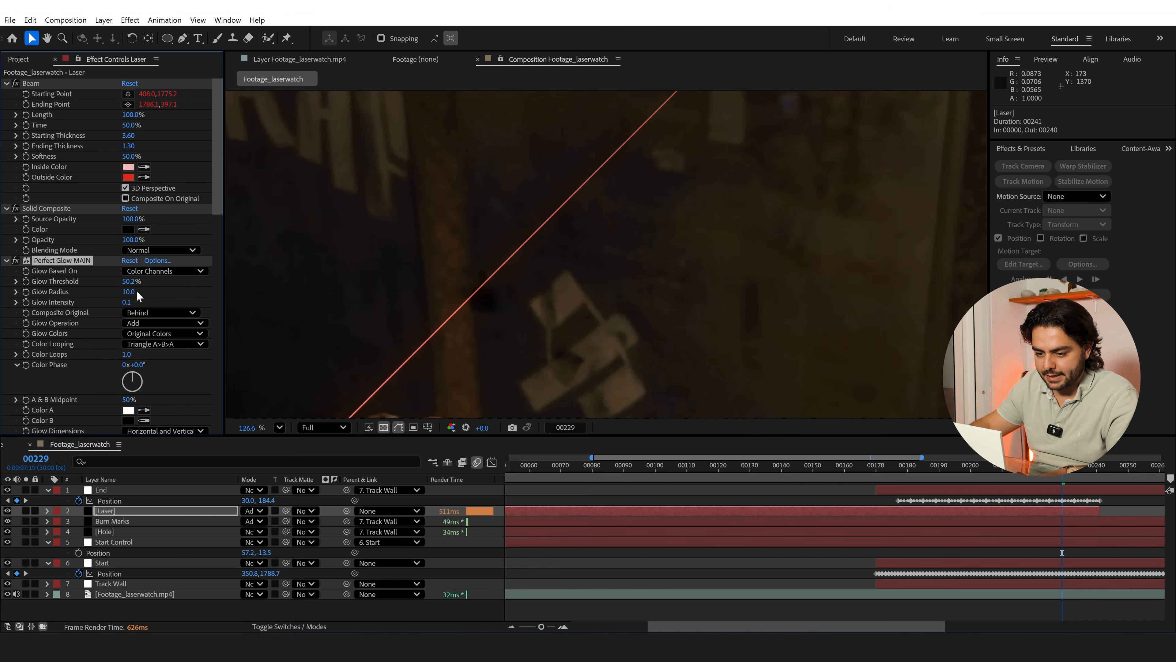
# Set the main glow's intensity to 0.2 and its threshold to 22.4%
pyautogui.moveTo(126, 302); pyautogui.dragTo(153, 300)
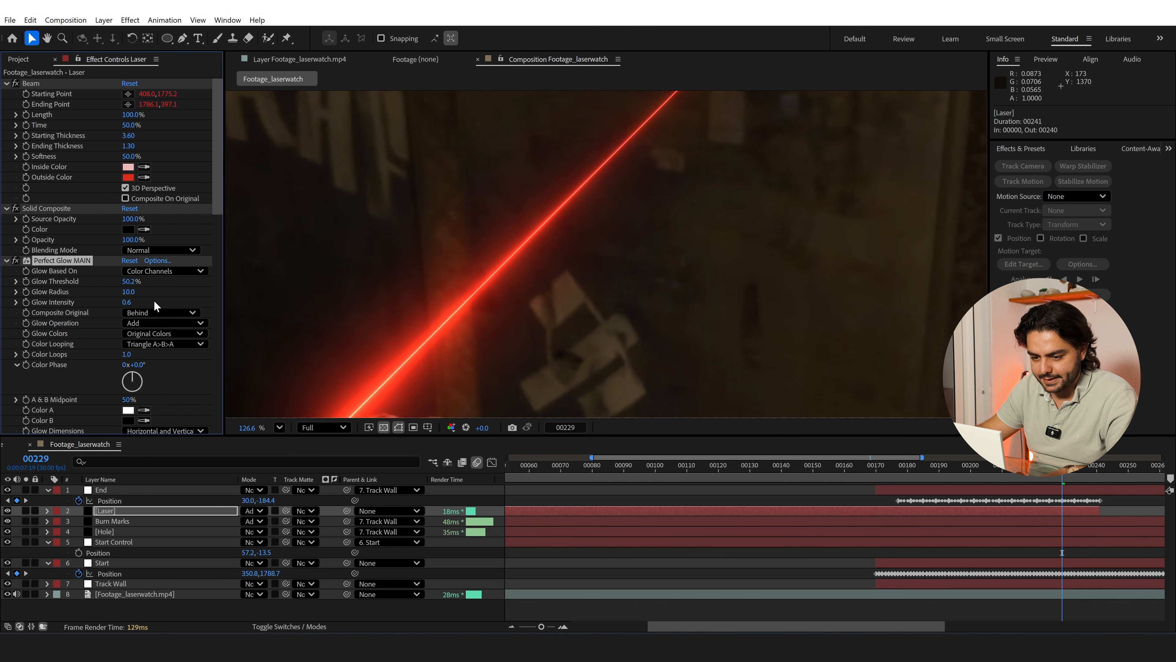
pyautogui.hotkey('ctrl', 'z')
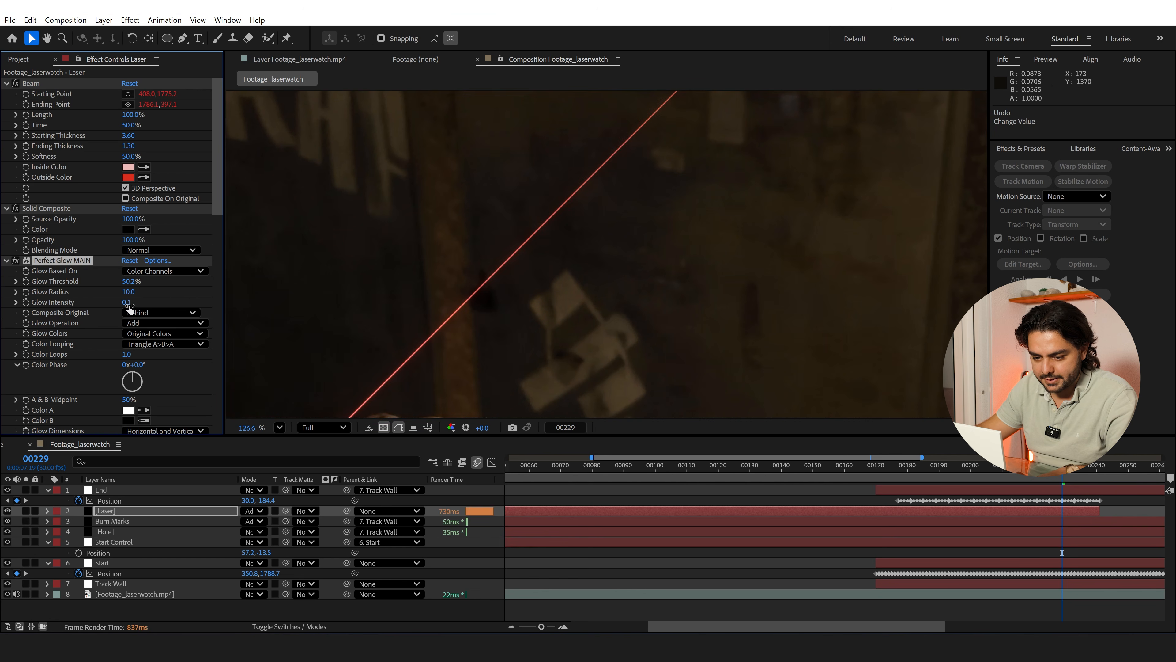
pyautogui.moveTo(132, 281); pyautogui.dragTo(108, 283)
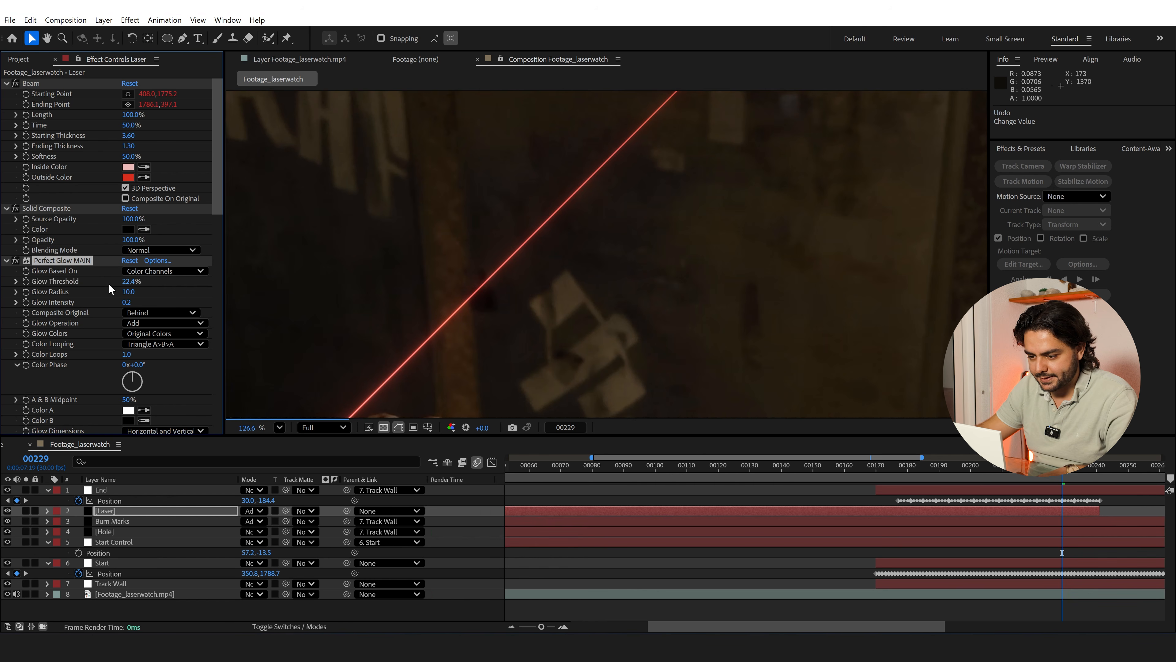
# Add a Fast Box Blur effect to the Laser layer with a blur radius of 2
pyautogui.hotkey('ctrl', 'space')
pyautogui.write('fast')
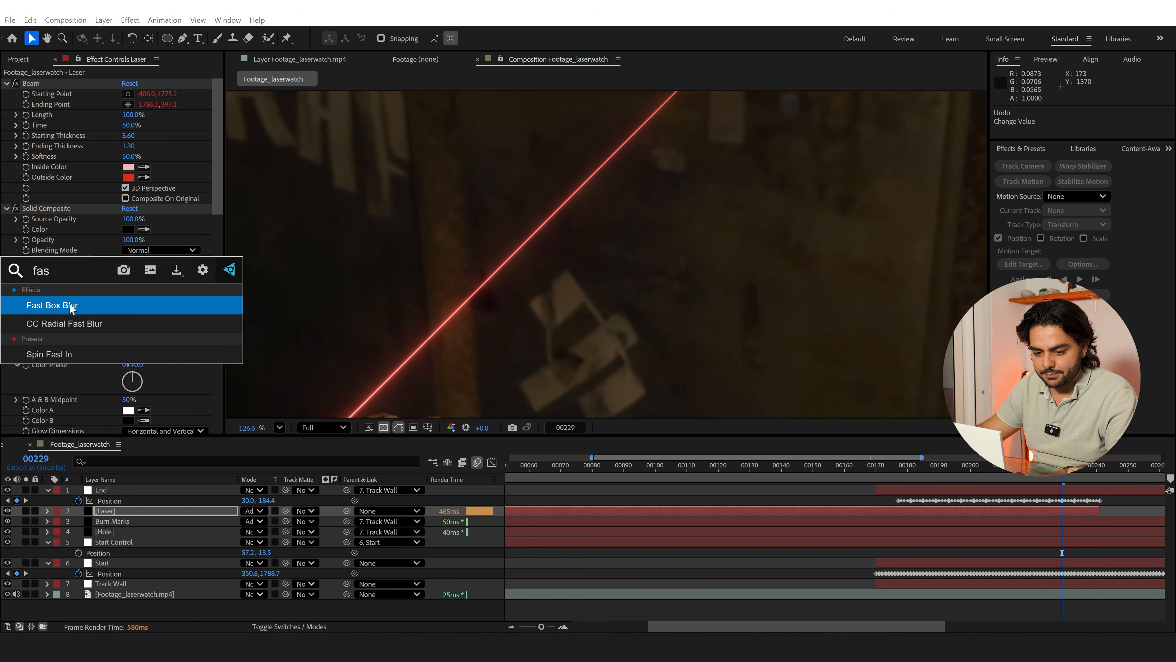
pyautogui.press('Return')
pyautogui.press('Return')
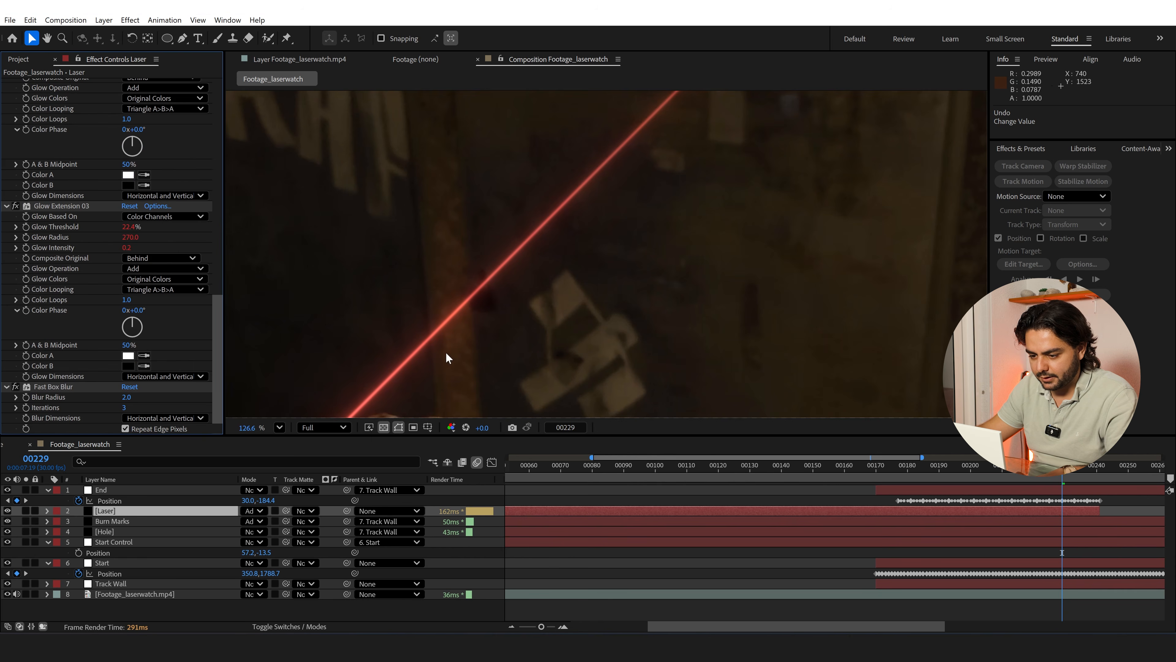
# Set the Beam's starting thickness to 2 and its ending thickness to 0.5
pyautogui.moveTo(220, 291); pyautogui.dragTo(224, 68)
pyautogui.click(128, 137)
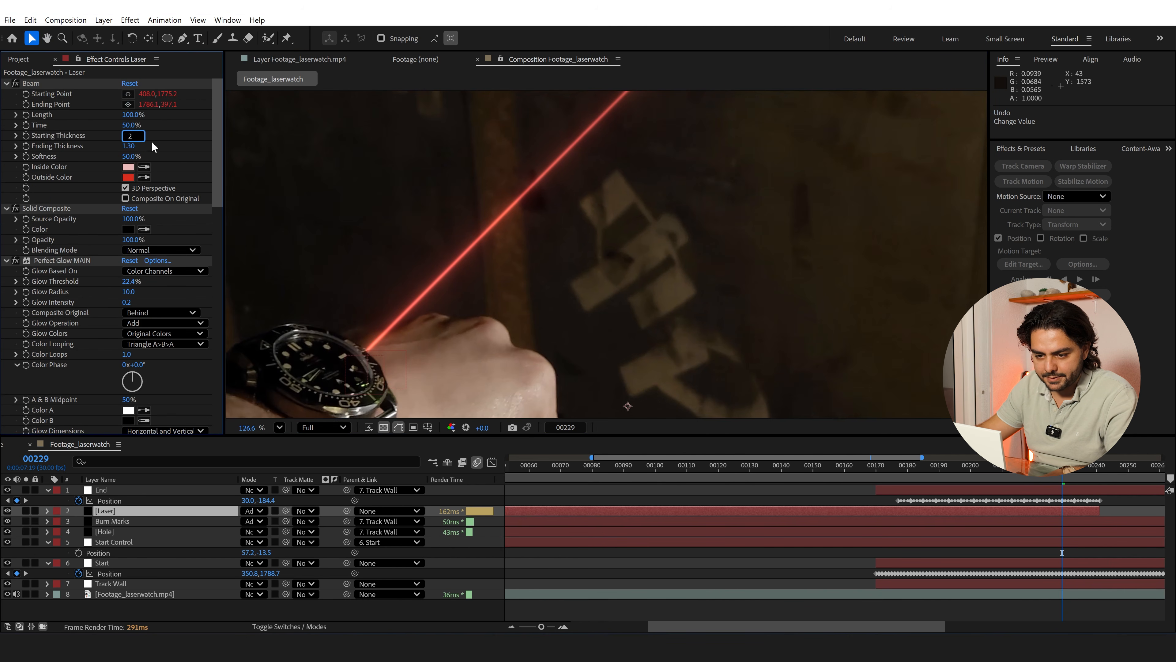
pyautogui.write('2')
pyautogui.press('Tab')
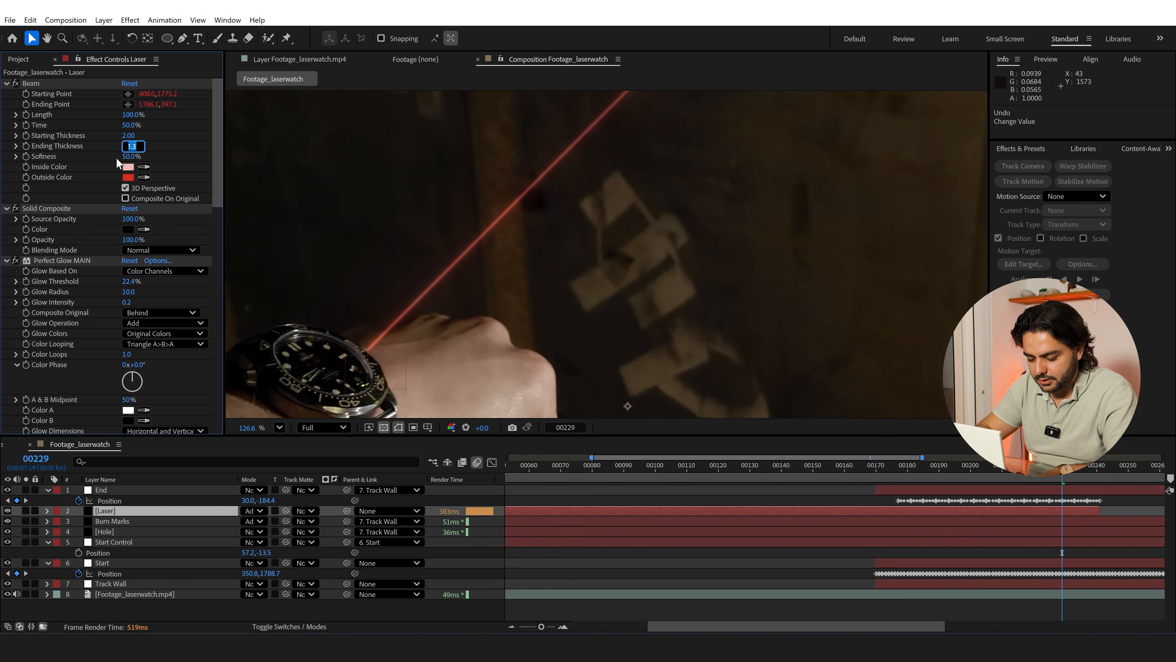
pyautogui.write('.5')
pyautogui.press('Return')
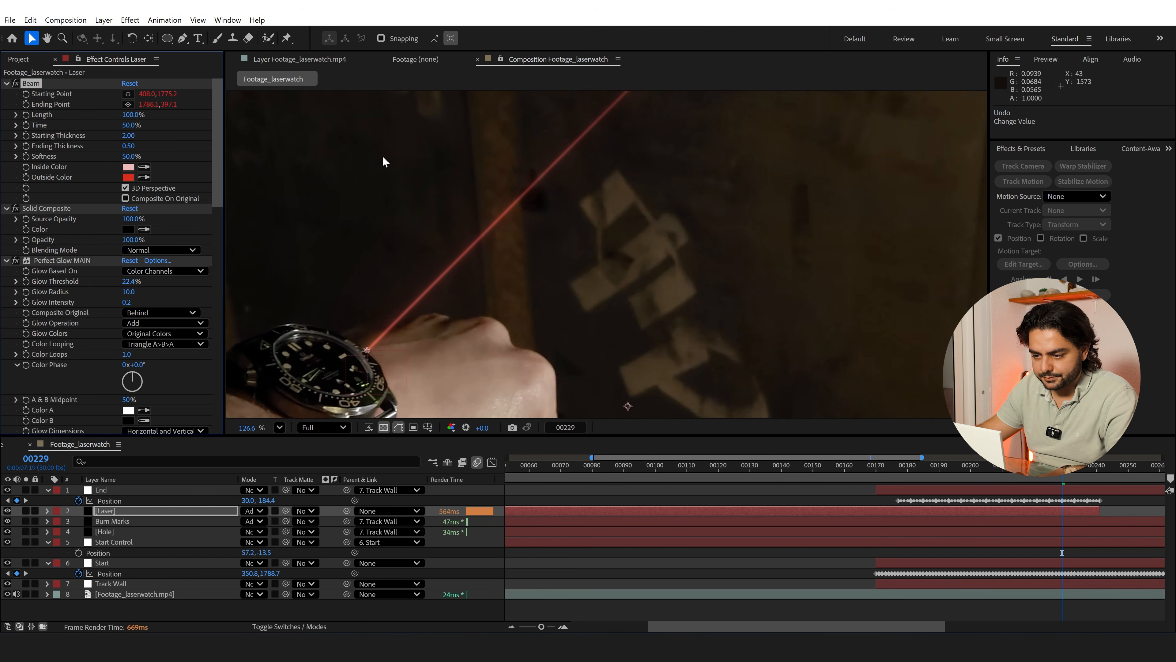
# Set the Laser layer's Fast Box Blur radius to 1
pyautogui.moveTo(553, 211); pyautogui.dragTo(483, 304)
pyautogui.moveTo(218, 185); pyautogui.dragTo(219, 339)
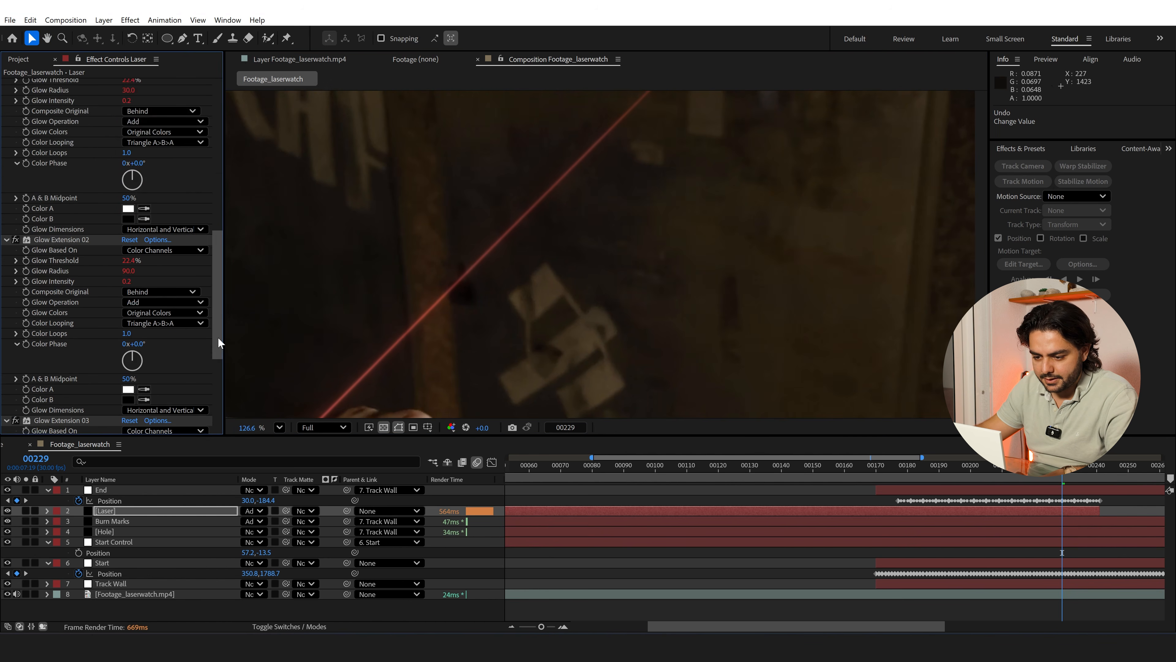
pyautogui.scroll(-5, 168, 337)
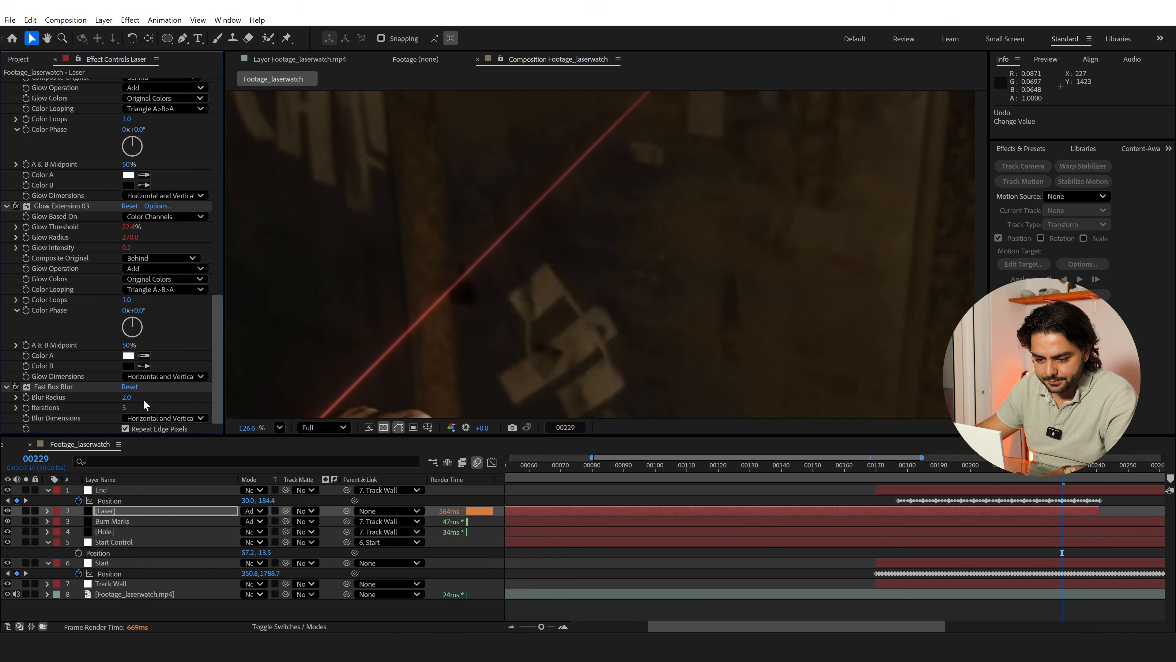
pyautogui.press('Return')
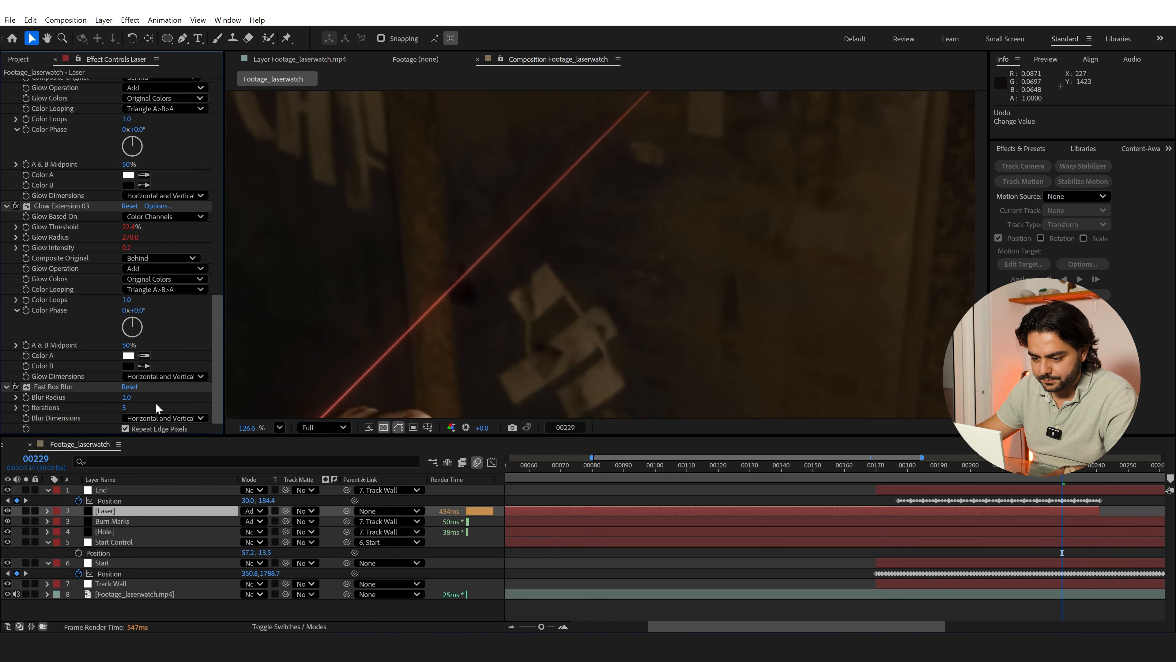
# Reduce the Laser layer's opacity to 47%
pyautogui.scroll(-3, 480, 307)
pyautogui.moveTo(533, 275); pyautogui.dragTo(485, 281)
pyautogui.click(123, 511)
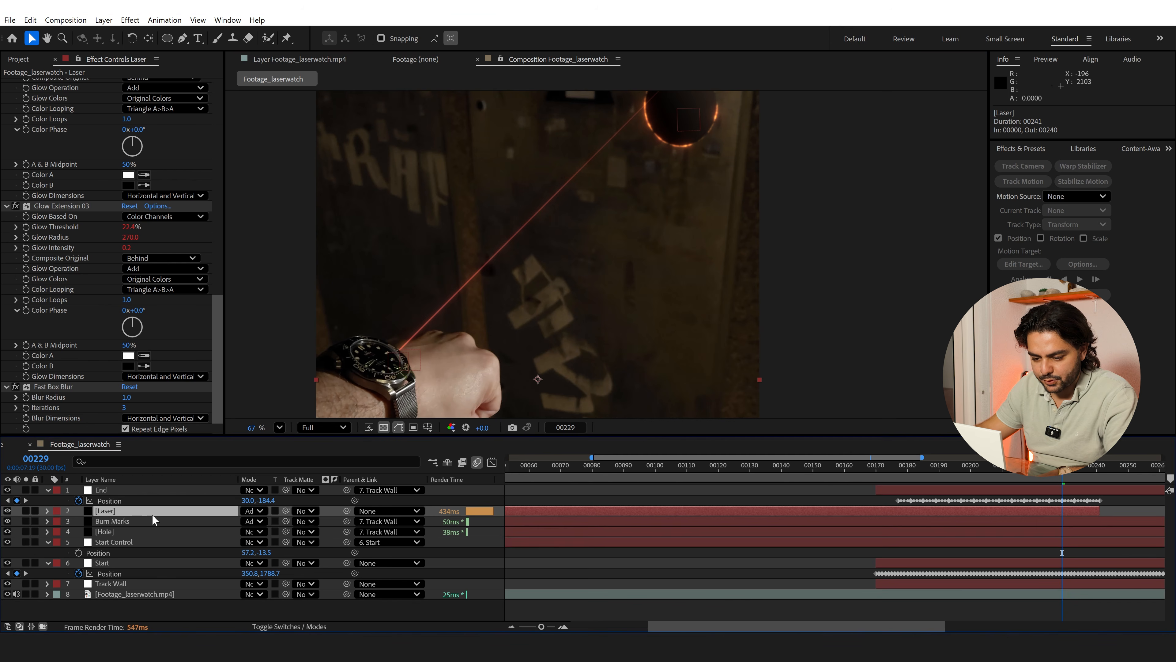
pyautogui.press('t')
pyautogui.moveTo(249, 521); pyautogui.dragTo(231, 522)
pyautogui.click(198, 512)
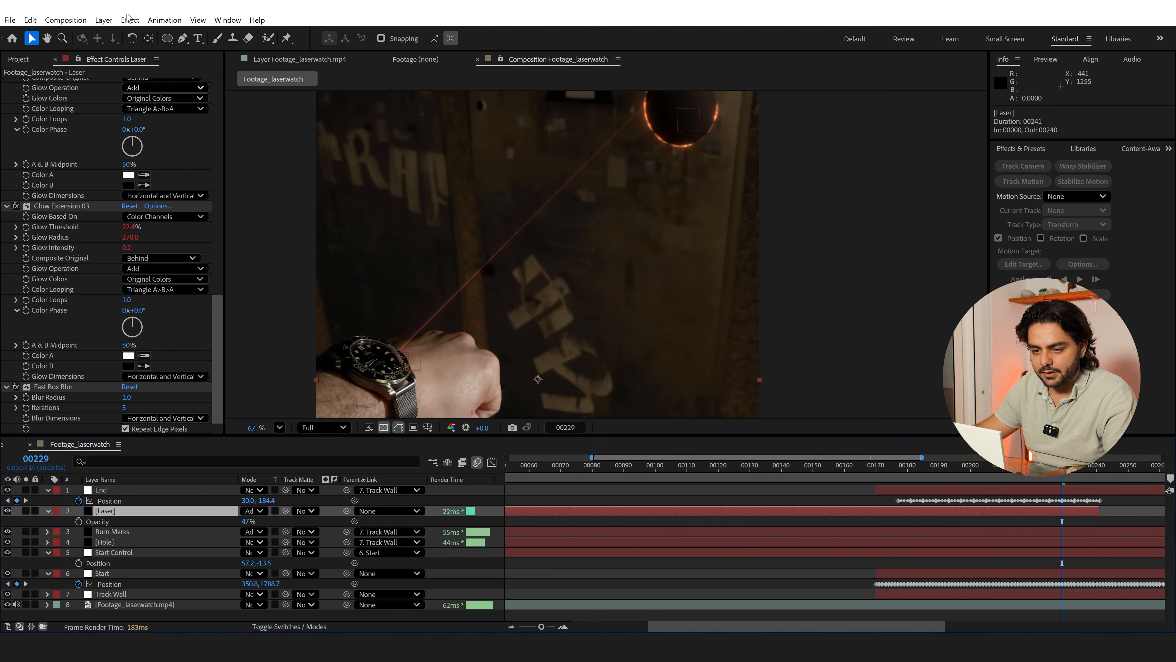
# Create a new black 2160 x 3840 px solid named Haze Smoke above the Laser layer
pyautogui.click(103, 20)
pyautogui.moveTo(121, 31)
pyautogui.click(317, 46)
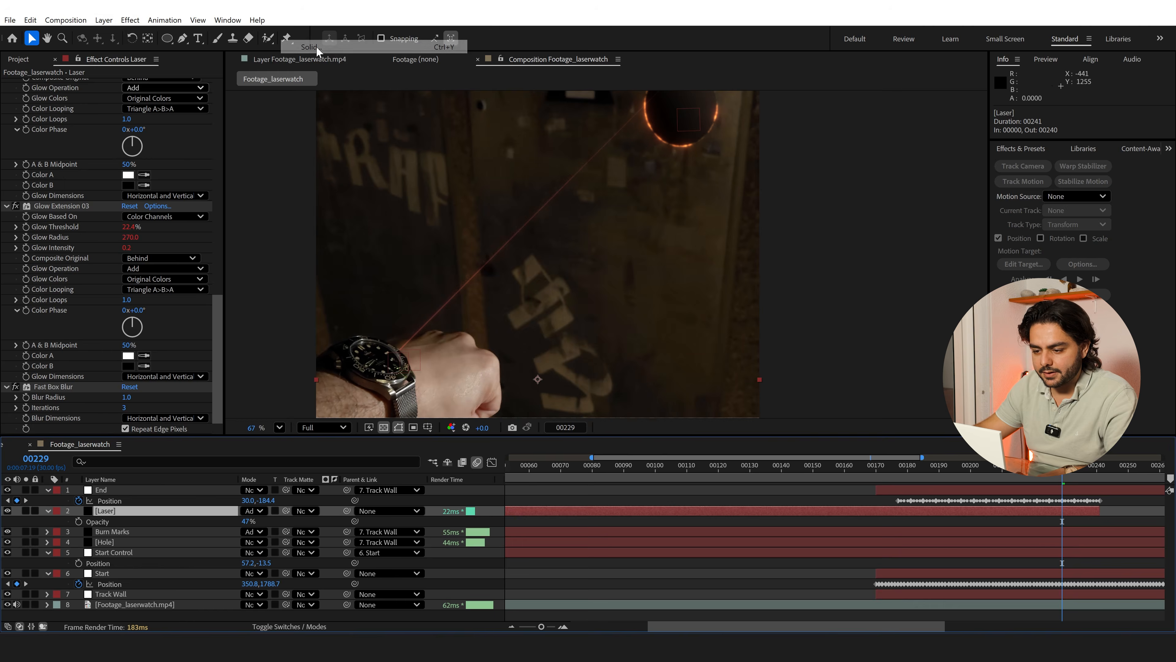
pyautogui.write('Haze')
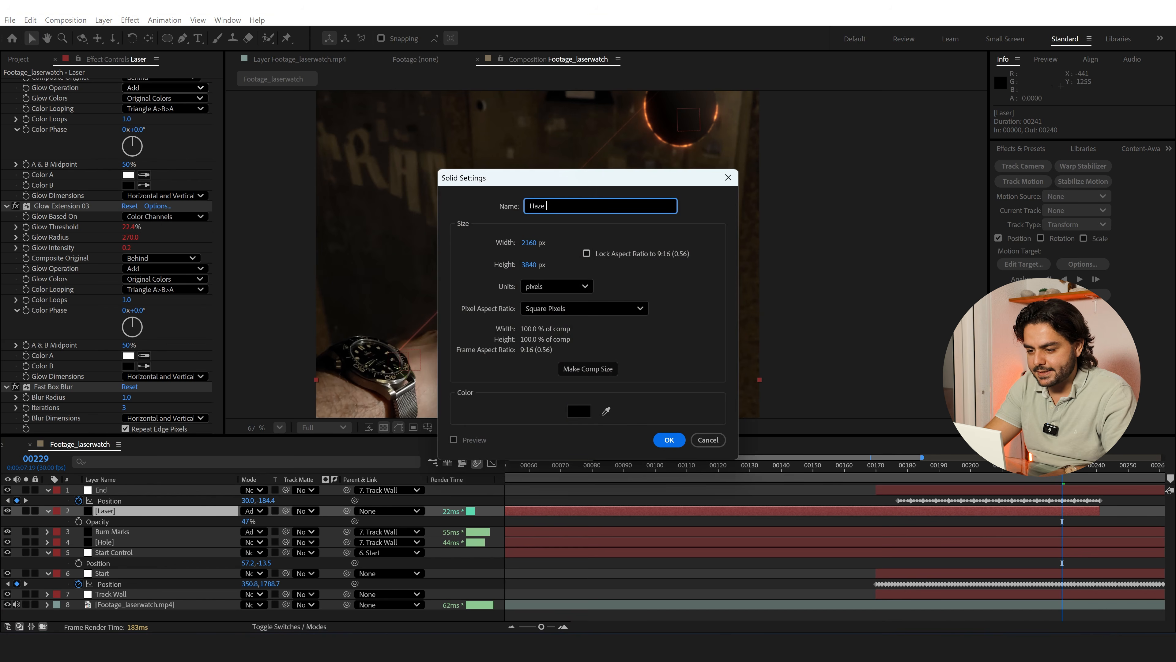
pyautogui.write(' Smoke')
pyautogui.press('Return')
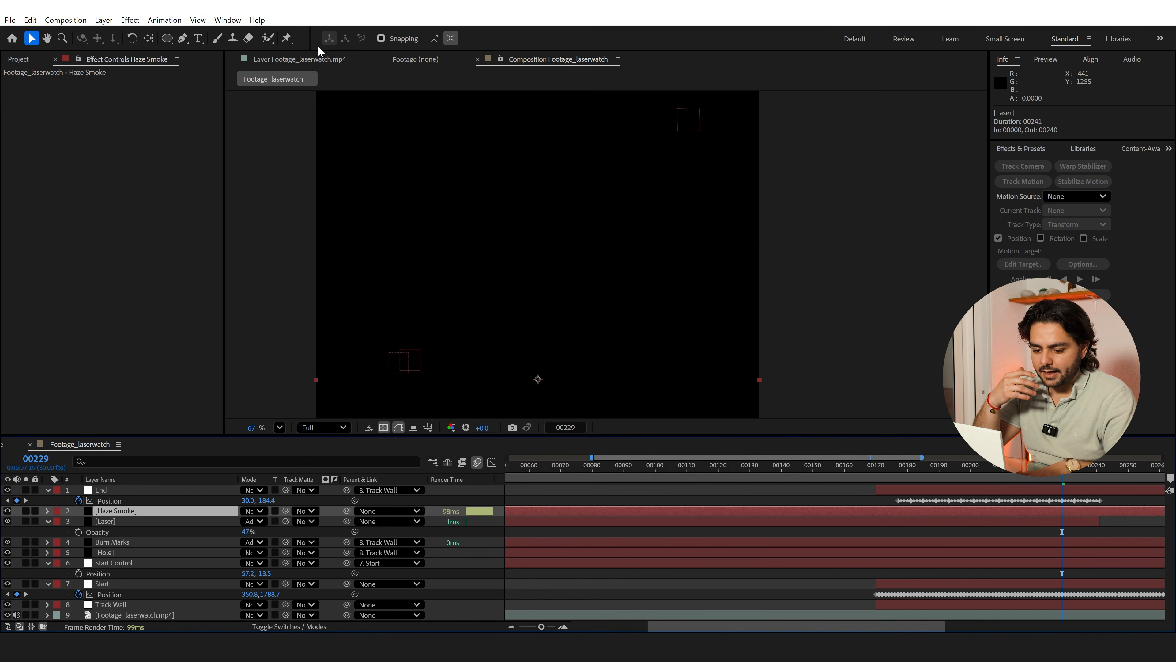
# Add Fractal Noise to the Haze Smoke layer, with the Dynamic Progressive fractal type and the noise inverted
pyautogui.hotkey('ctrl', 'space')
pyautogui.write('fra')
pyautogui.press('Down')
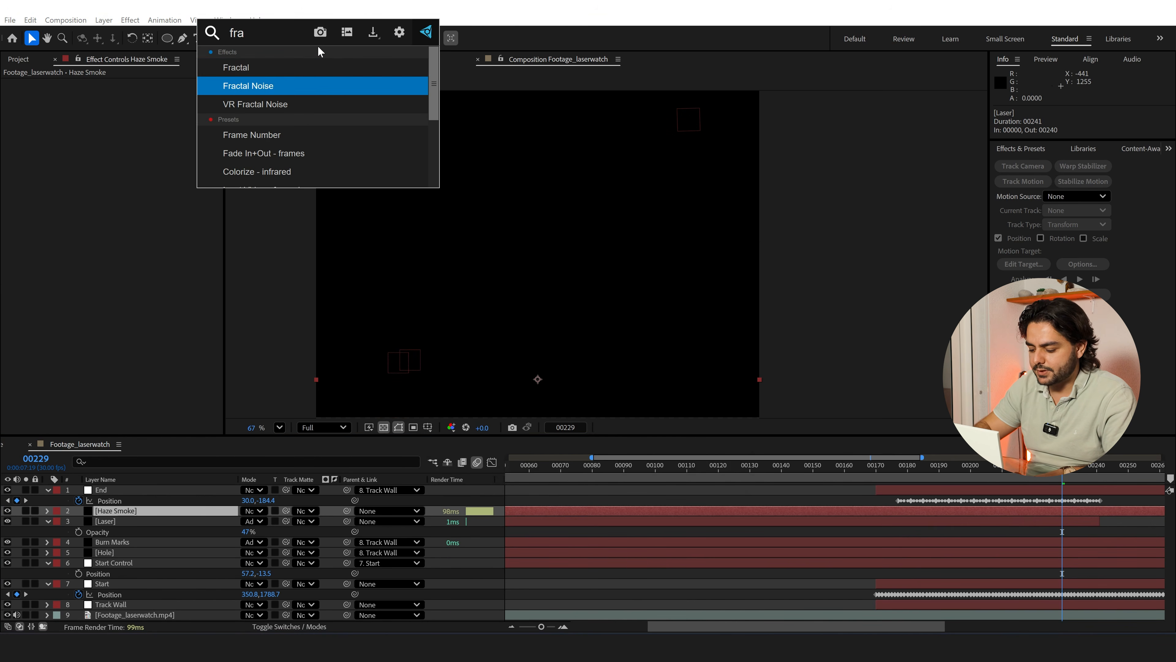
pyautogui.press('Return')
pyautogui.click(158, 94)
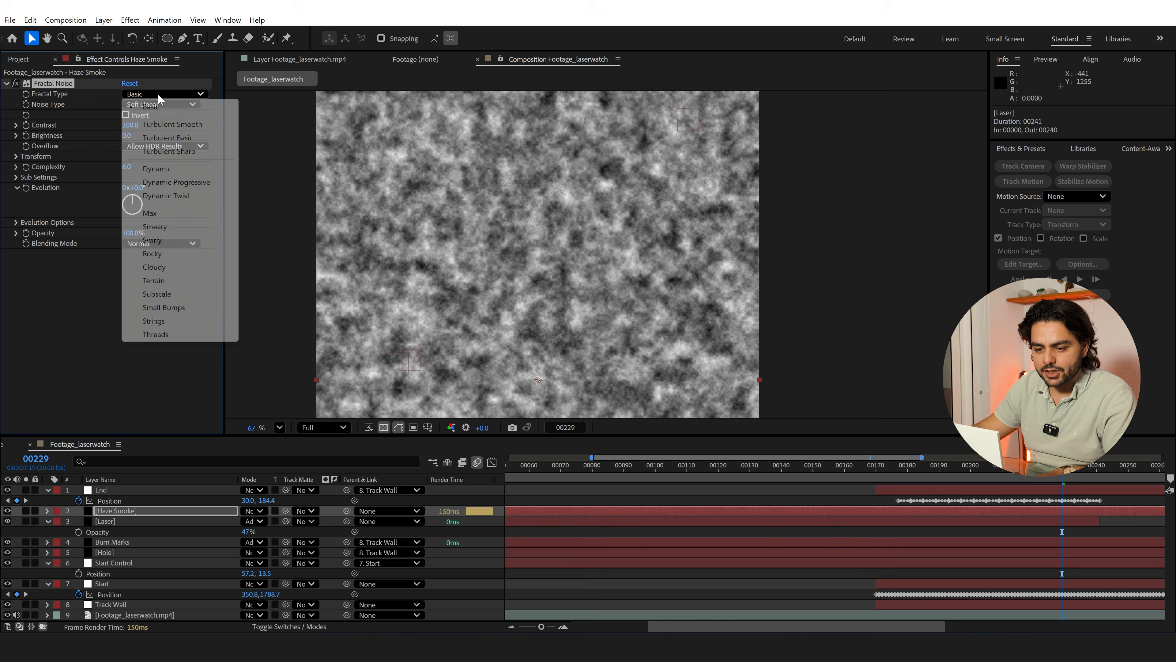
pyautogui.click(179, 182)
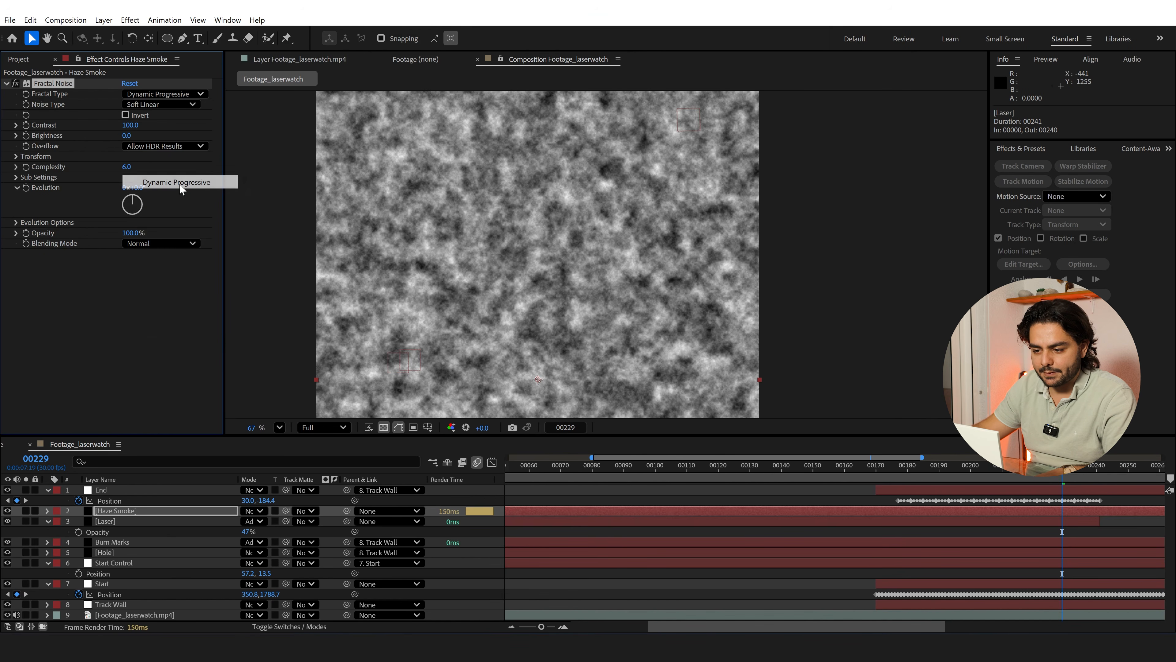
pyautogui.click(139, 114)
# Set the Fractal Noise scale to 129 and drive its Evolution with the expression time*250
pyautogui.click(17, 156)
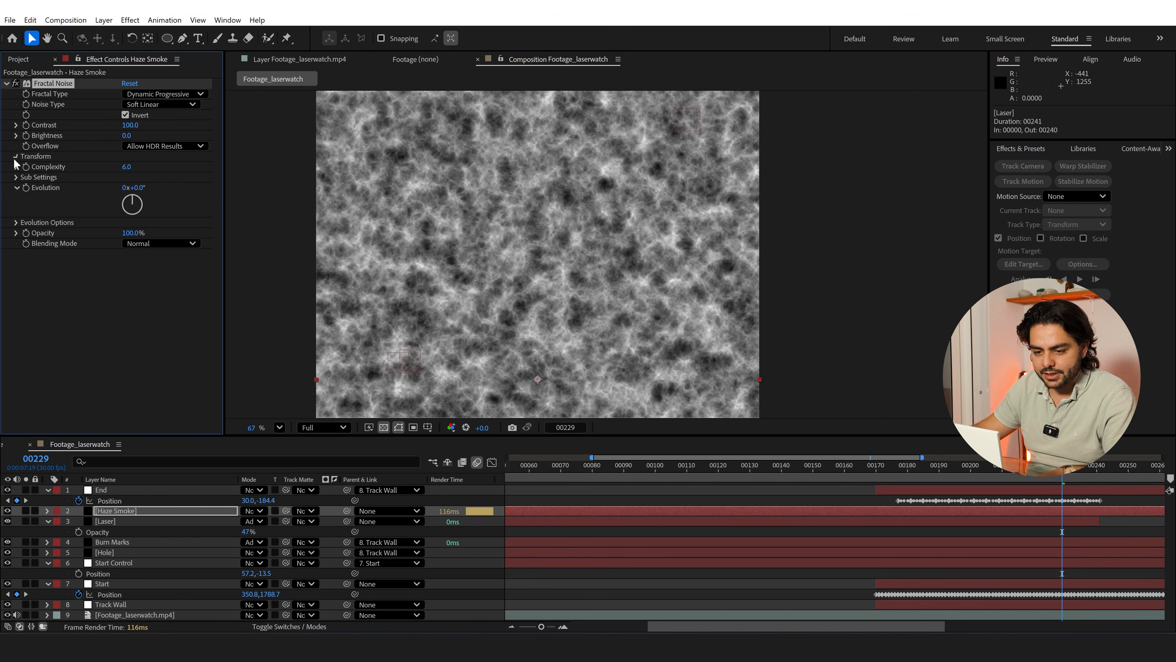
pyautogui.moveTo(145, 186); pyautogui.dragTo(145, 186)
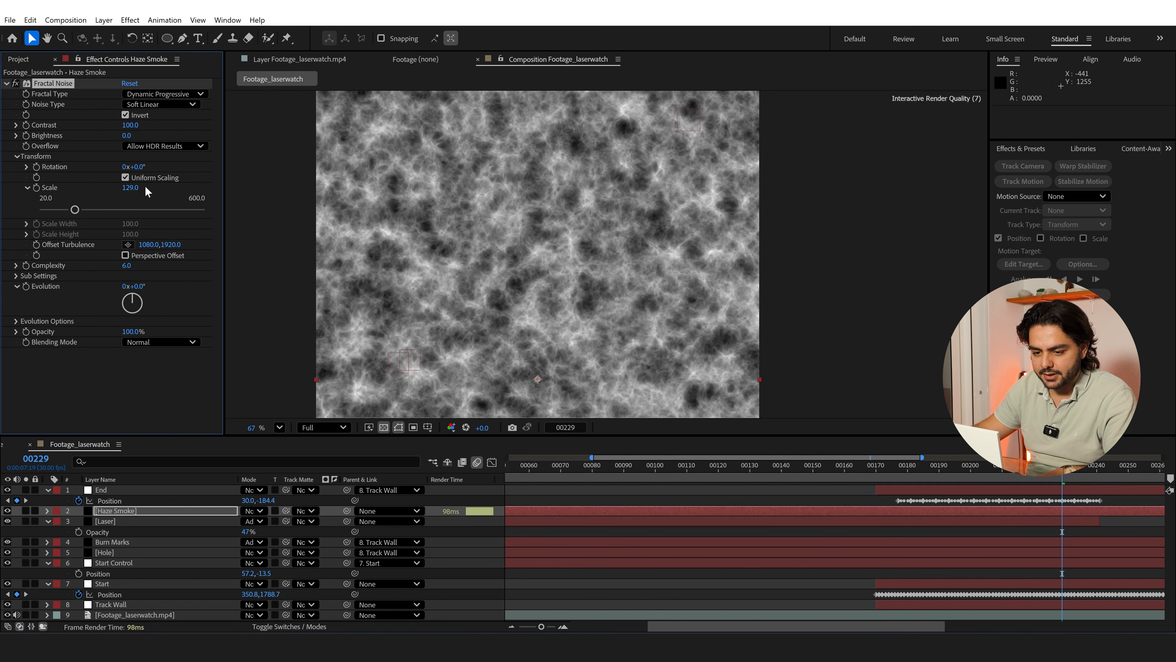
pyautogui.keyDown('alt'); pyautogui.click(26, 287); pyautogui.keyUp('alt')
pyautogui.write('time*250')
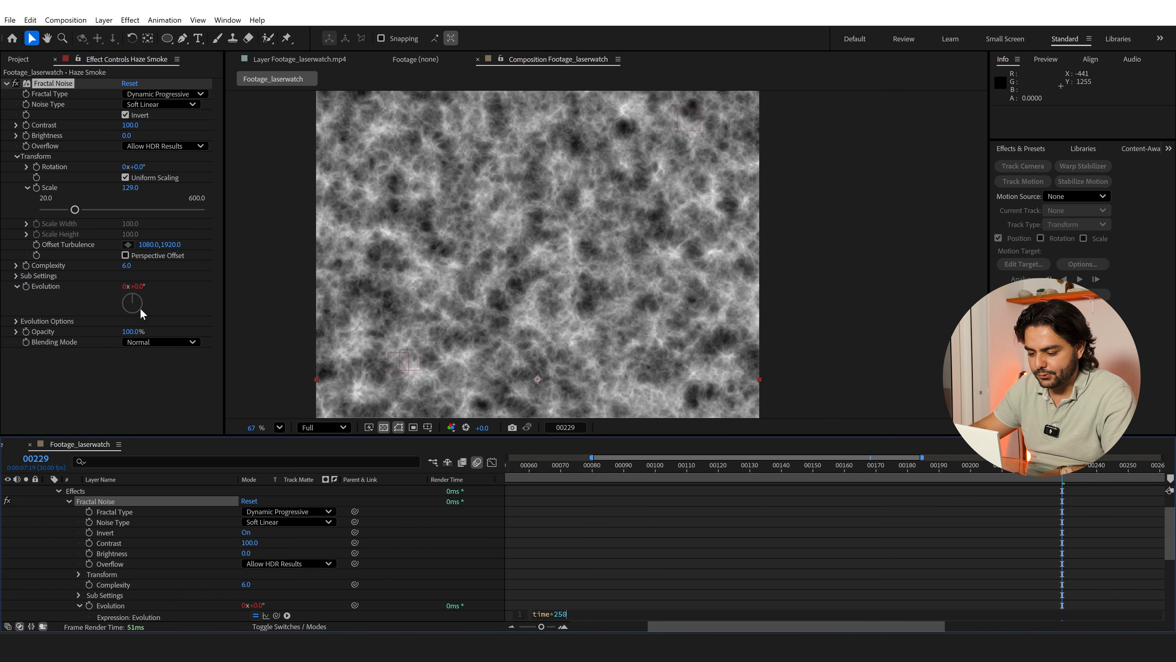
pyautogui.click(633, 542)
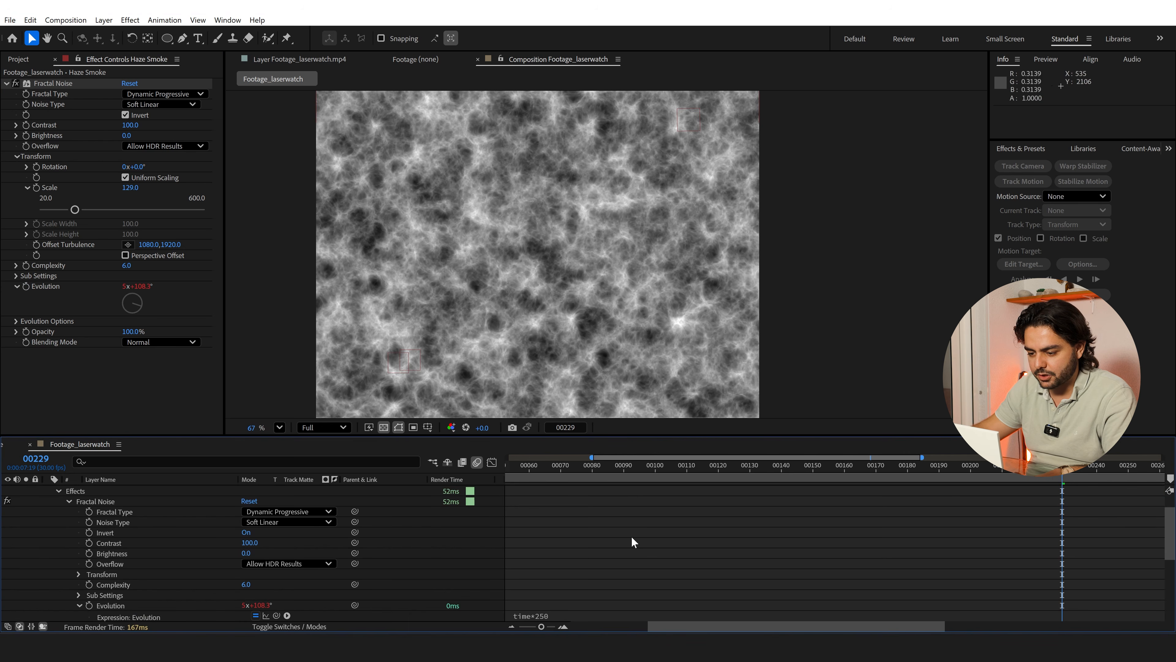
pyautogui.scroll(2, 74, 514)
pyautogui.click(48, 511)
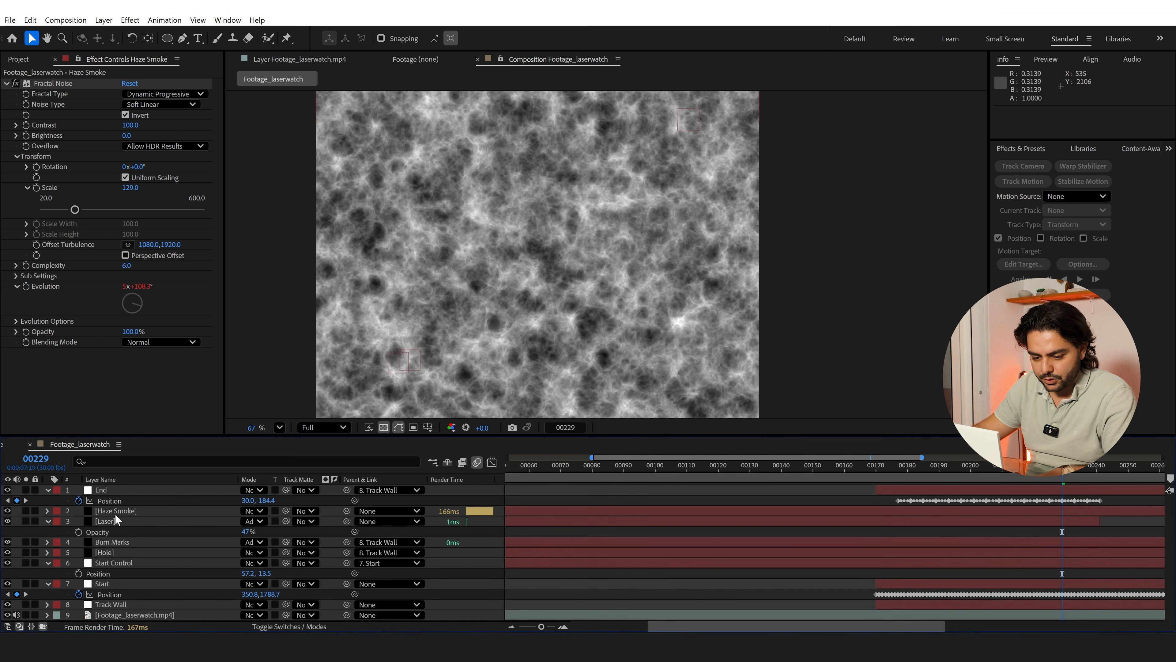
# Parent the Haze Smoke layer to the Track Wall layer
pyautogui.click(115, 511)
pyautogui.click(379, 515)
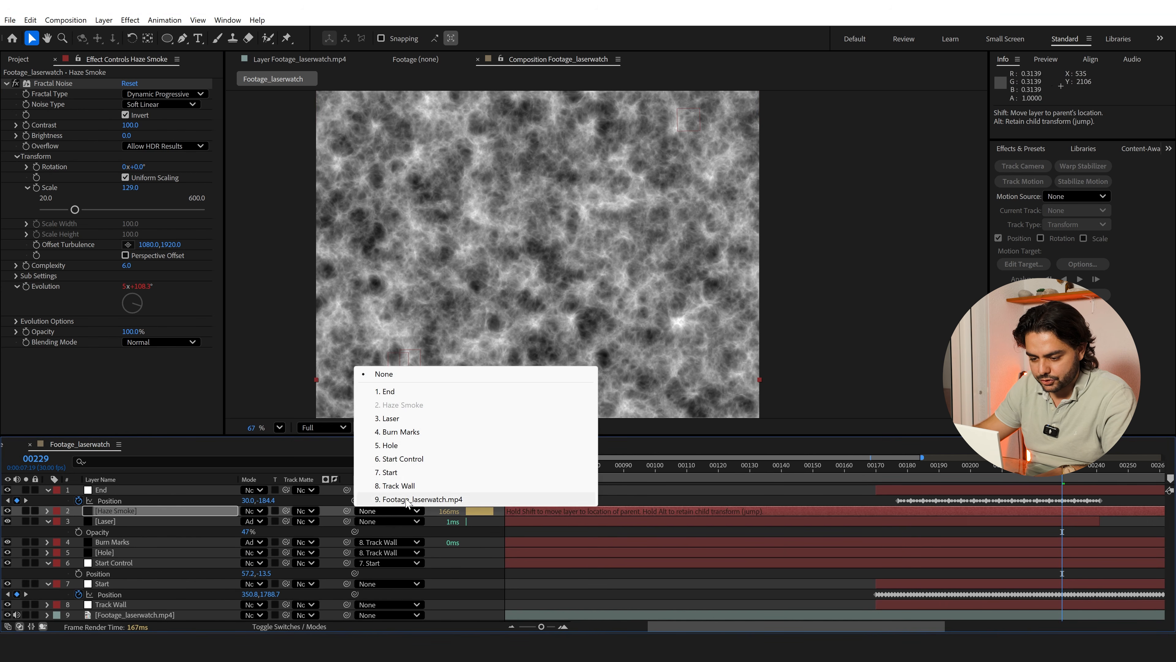
pyautogui.click(408, 492)
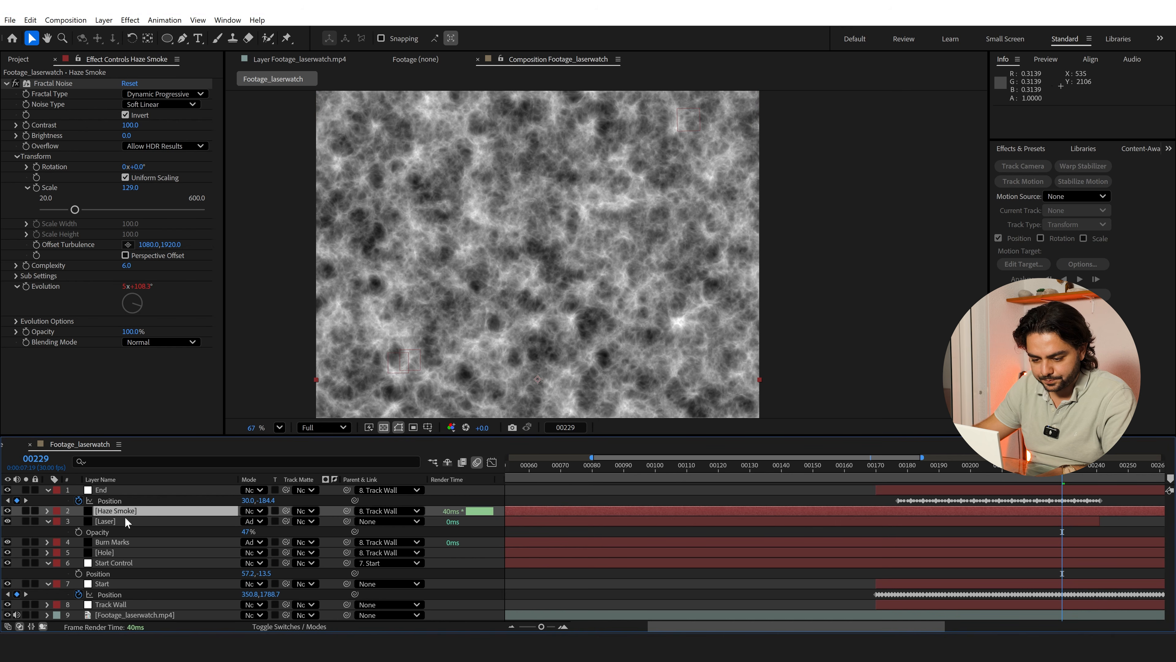
# Use the Haze Smoke layer as the Laser layer's track matte, switched to a non-inverted luma matte
pyautogui.click(294, 628)
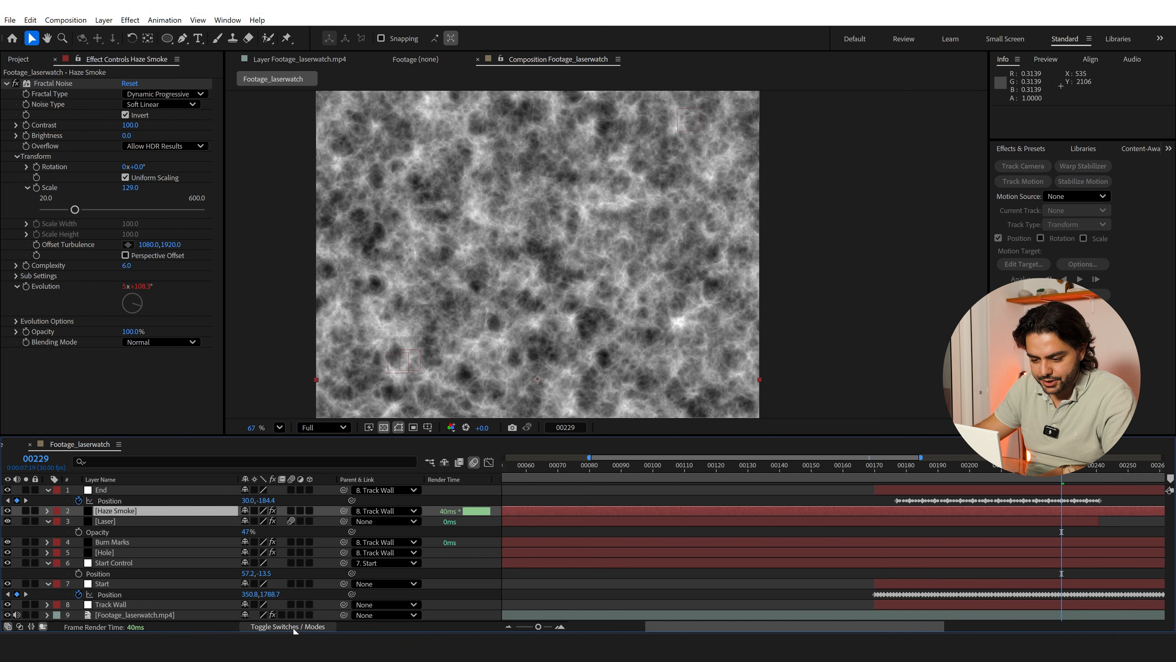
pyautogui.click(294, 628)
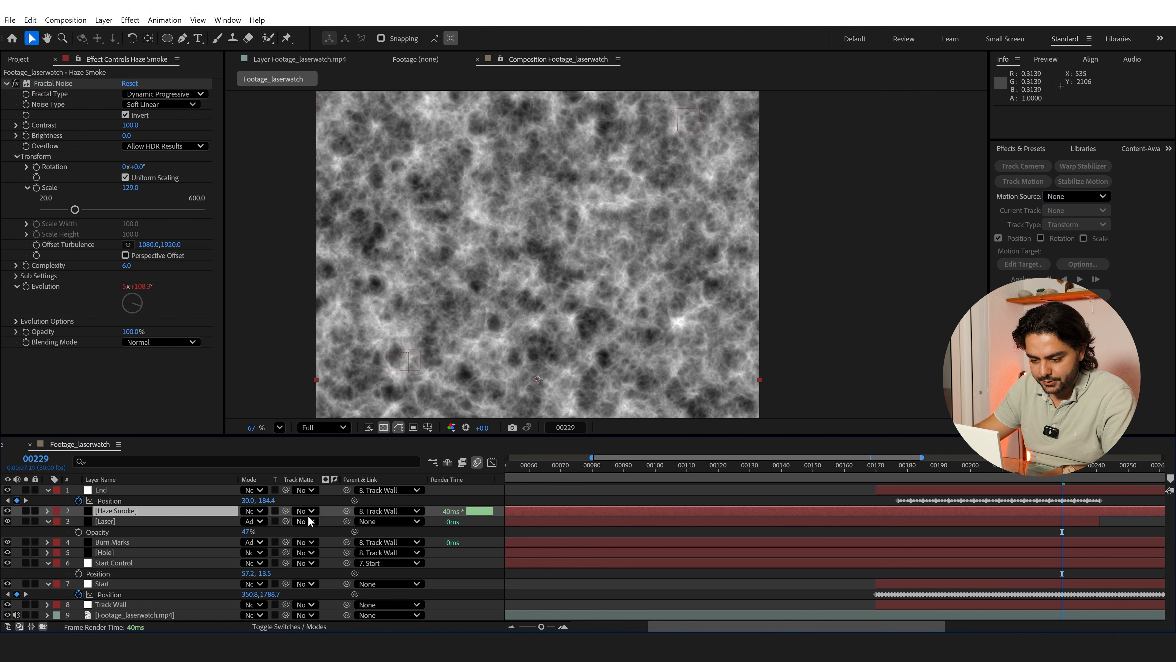
pyautogui.click(116, 520)
pyautogui.moveTo(288, 521); pyautogui.dragTo(116, 511)
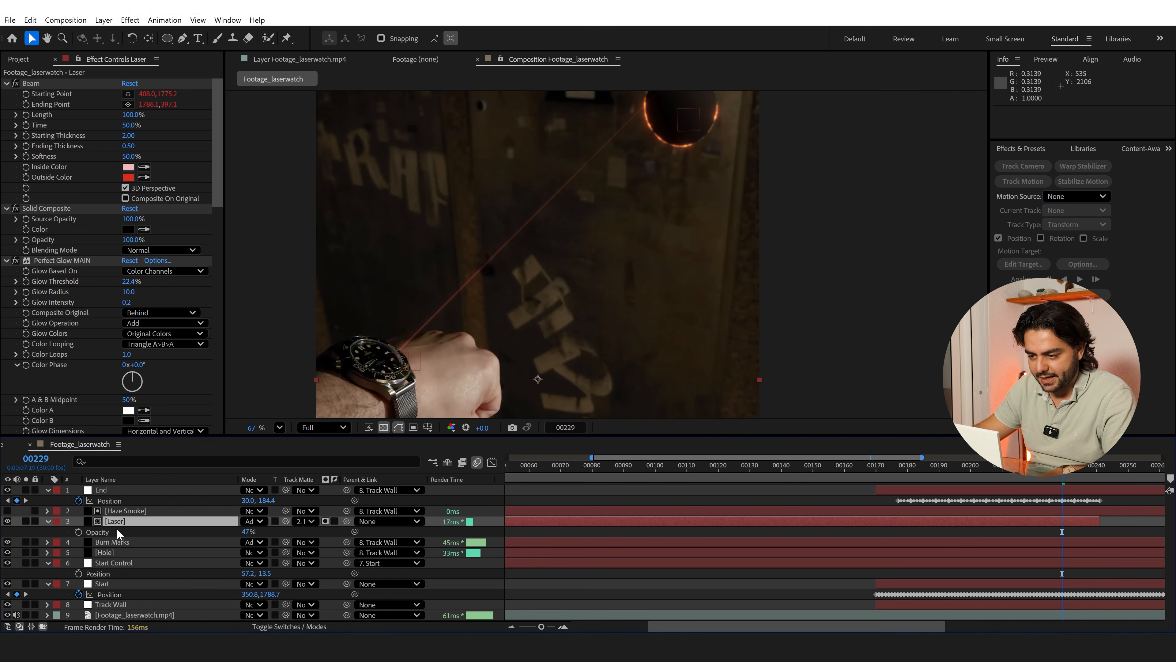
pyautogui.click(325, 520)
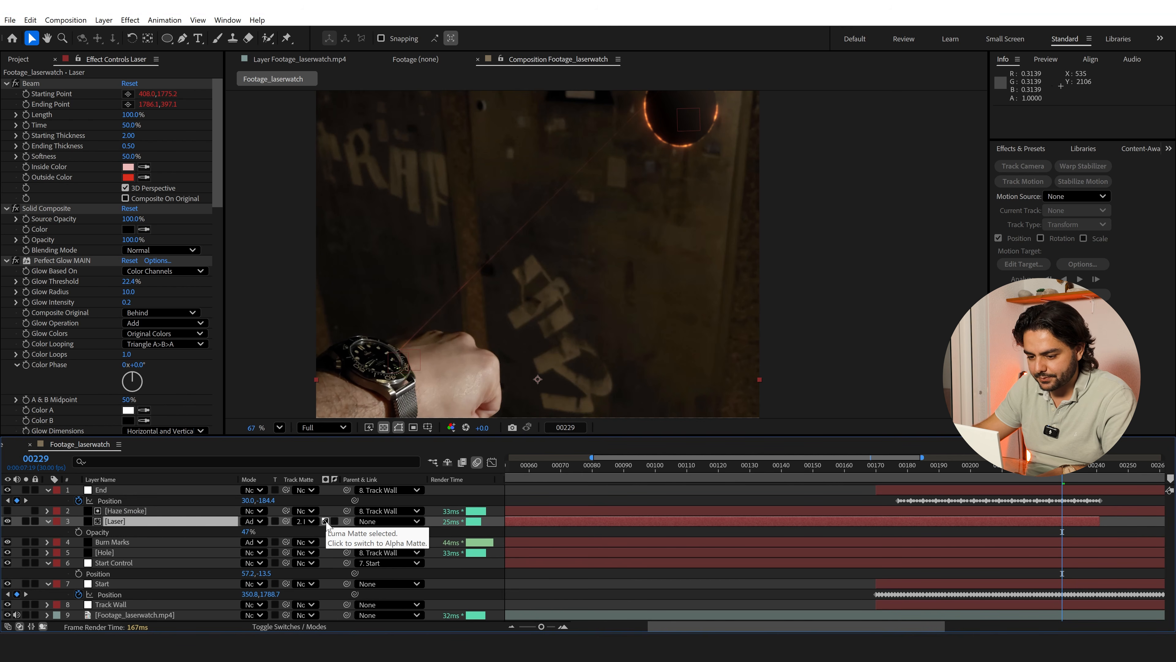
pyautogui.click(335, 521)
pyautogui.click(335, 520)
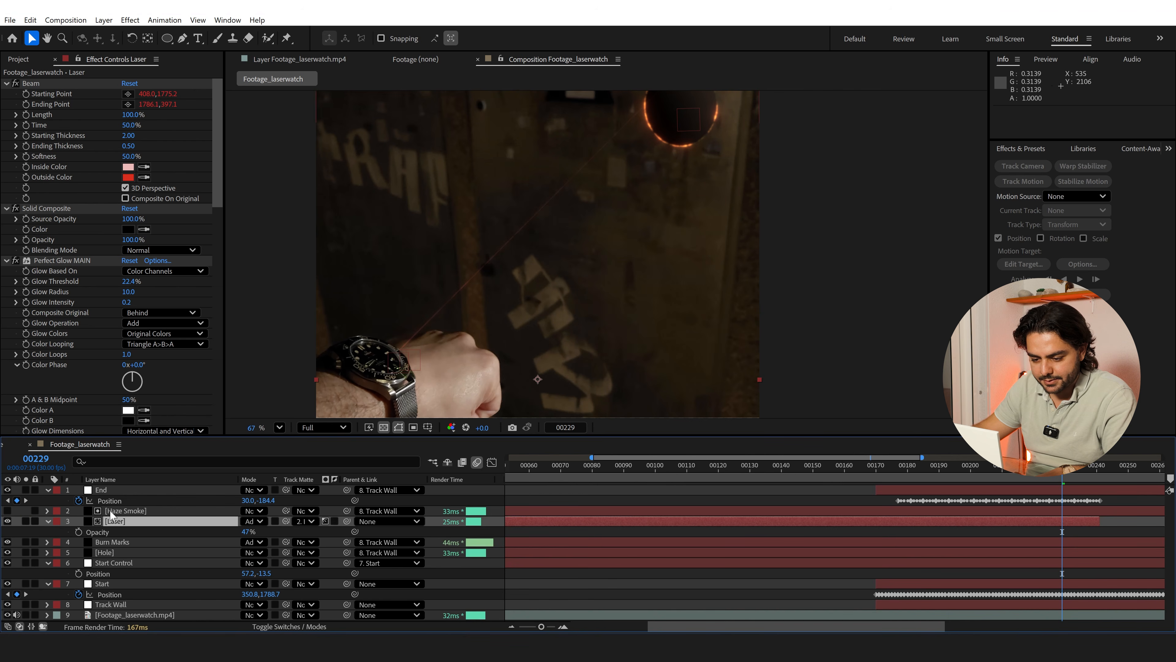
# Try the Laser layer without its track matte, undo the removal, and inspect the smoke-broken beam up close
pyautogui.click(301, 522)
pyautogui.click(390, 385)
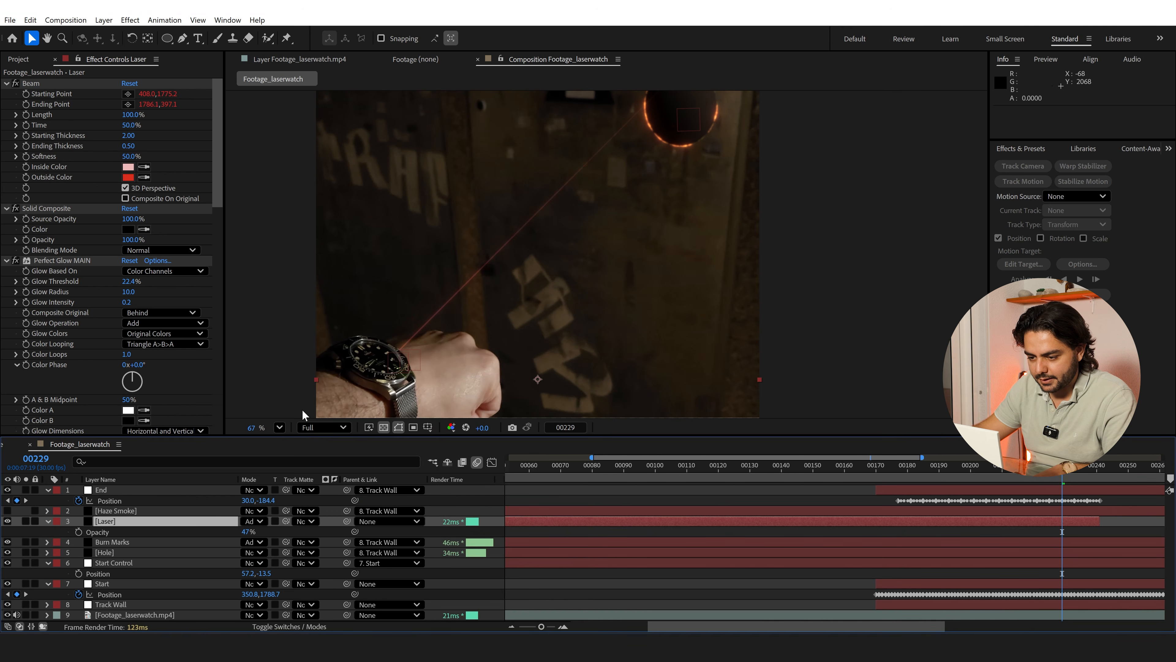
pyautogui.hotkey('ctrl', 'z')
pyautogui.scroll(3, 554, 225)
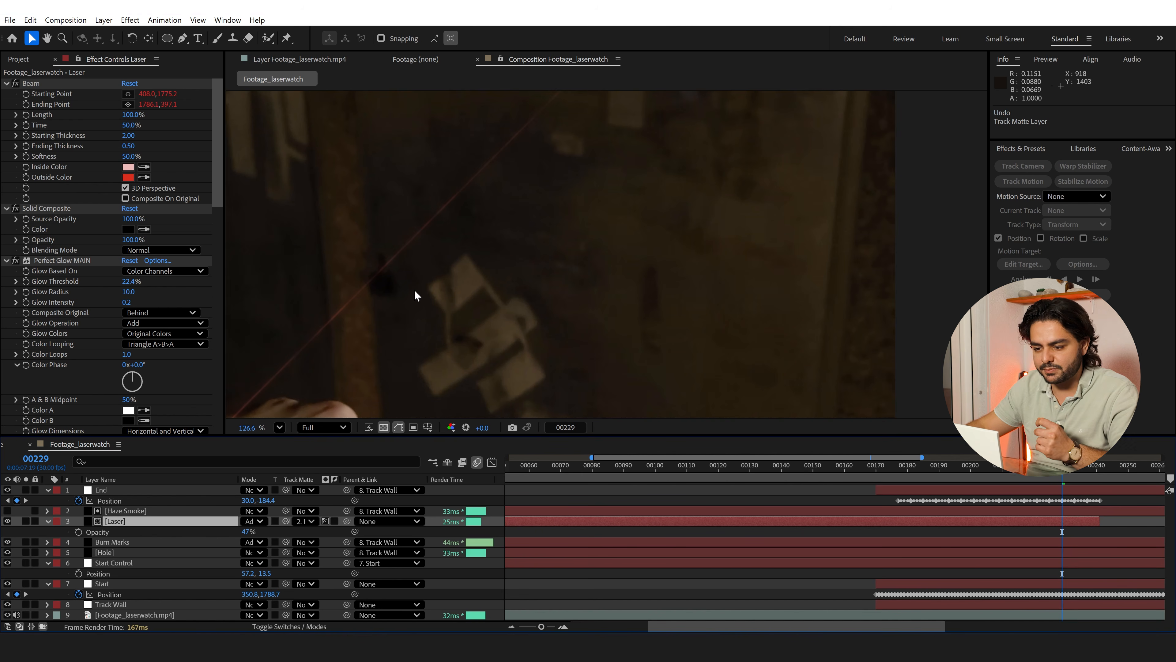
pyautogui.scroll(-2, 407, 303)
pyautogui.scroll(-2, 516, 134)
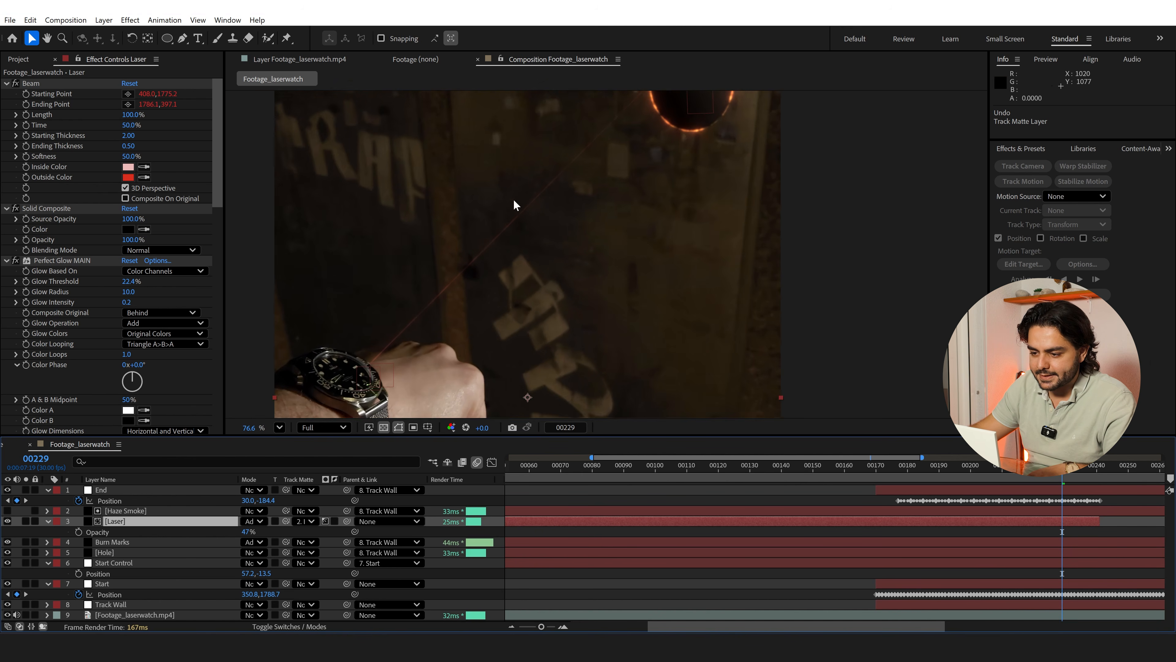
pyautogui.moveTo(606, 244)
pyautogui.mouseDown()
pyautogui.moveTo(599, 260)
pyautogui.moveTo(594, 234)
pyautogui.mouseUp()
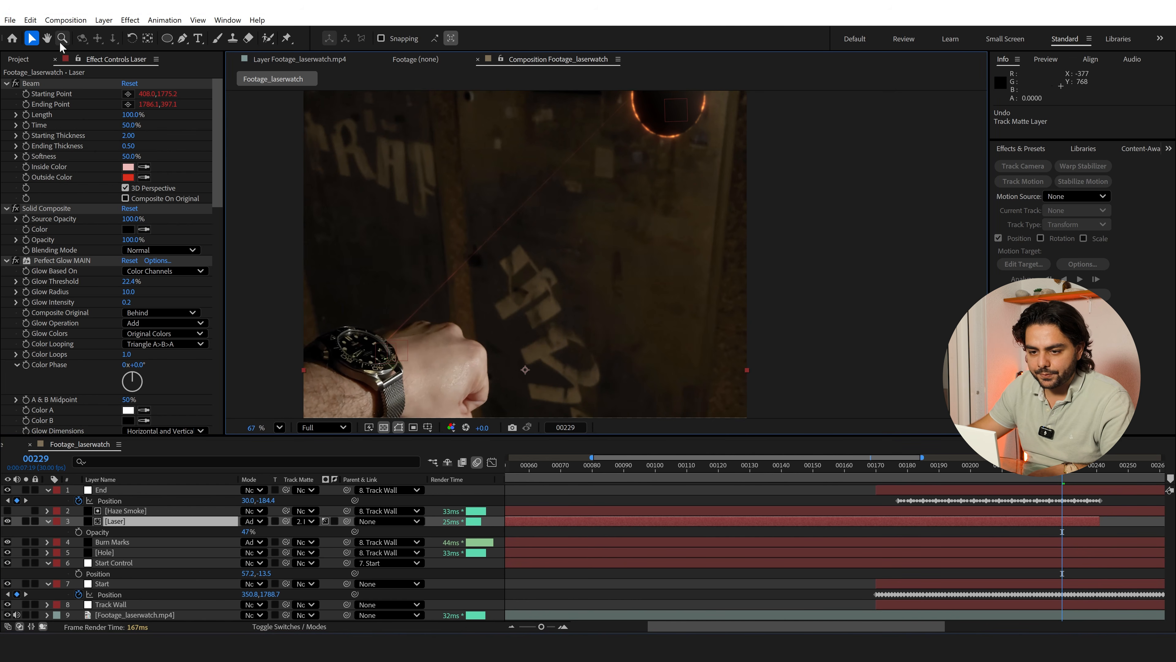
# Create a new 500 x 500 px composition named Lens Flare
pyautogui.click(70, 21)
pyautogui.click(83, 32)
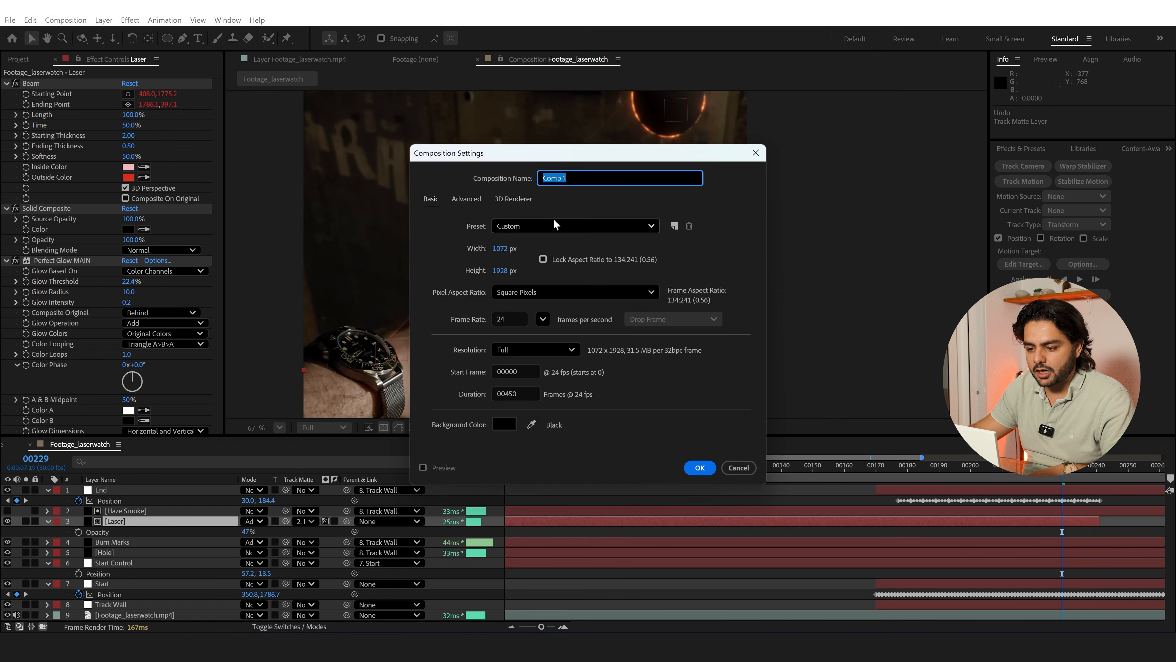
pyautogui.click(500, 249)
pyautogui.write('500')
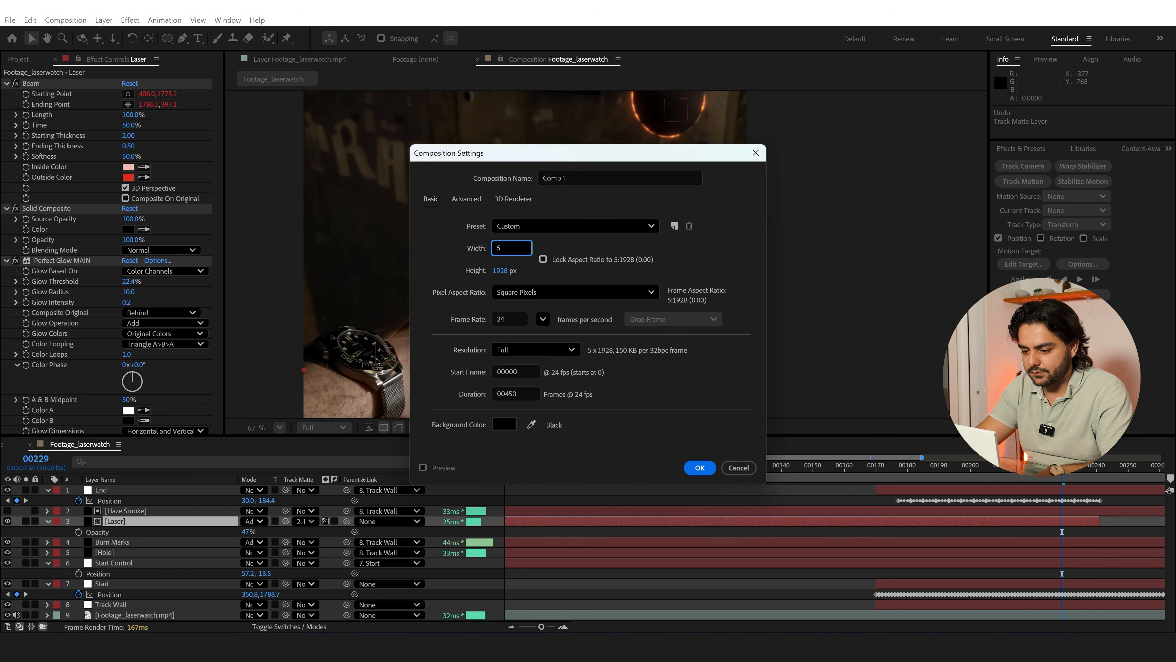
pyautogui.press('Tab')
pyautogui.write('500')
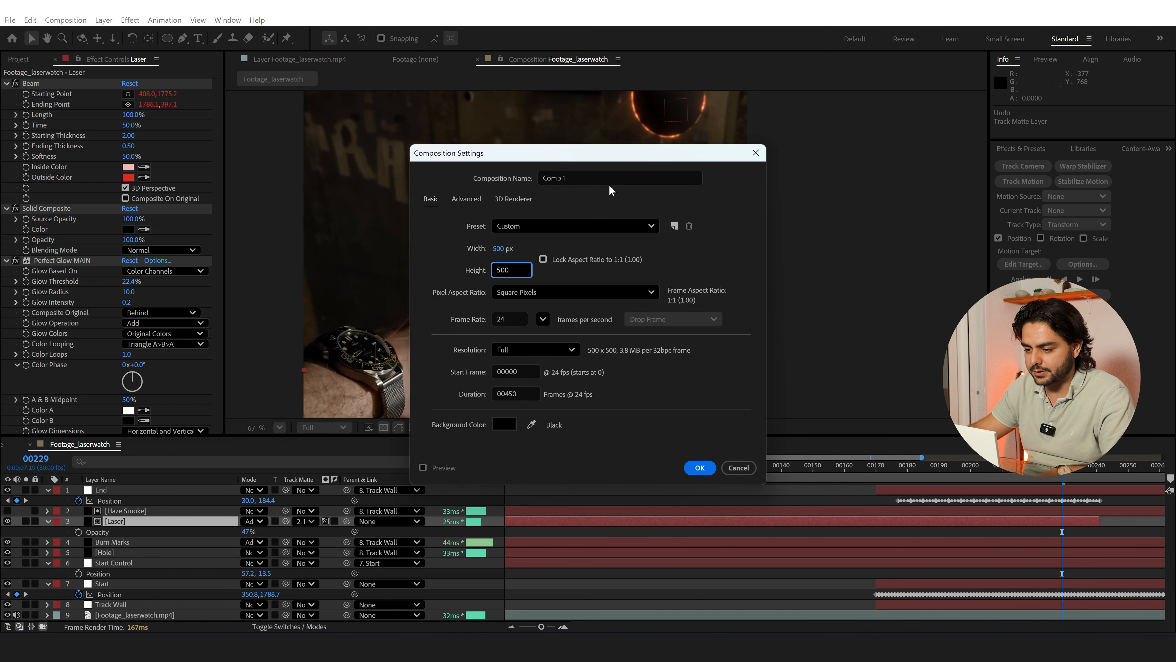
pyautogui.click(572, 177)
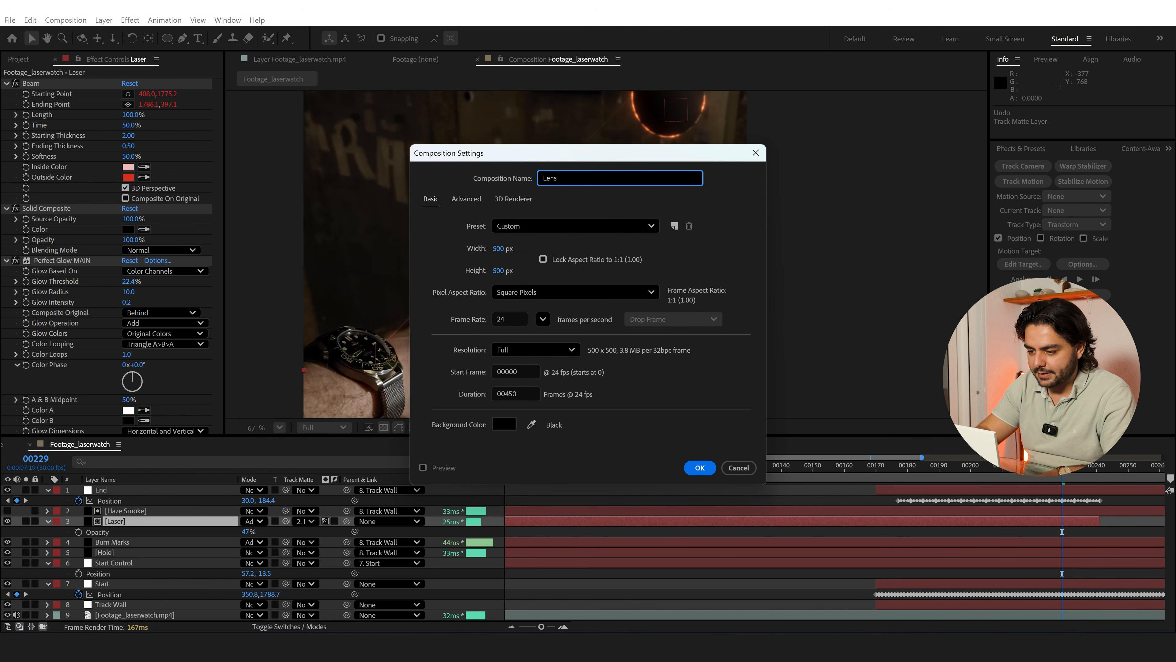
pyautogui.write('Lens Flare')
pyautogui.press('Return')
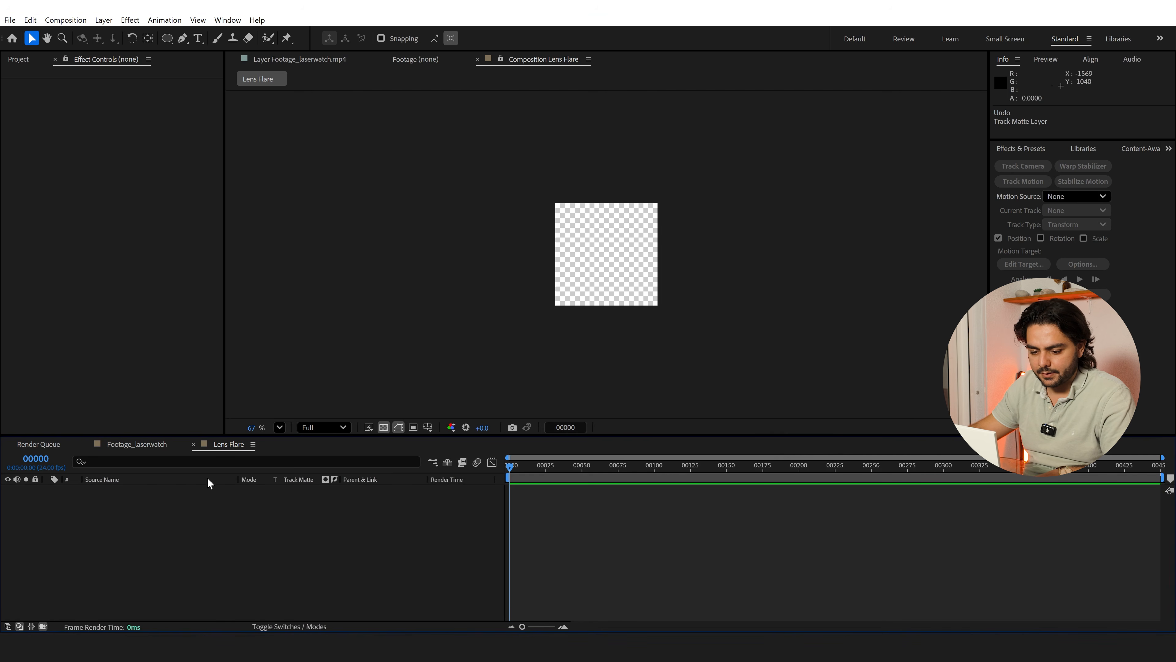
# Add a black 500 x 500 px solid named Flare and apply the Lens Flare effect to it
pyautogui.rightClick(188, 507)
pyautogui.moveTo(271, 366)
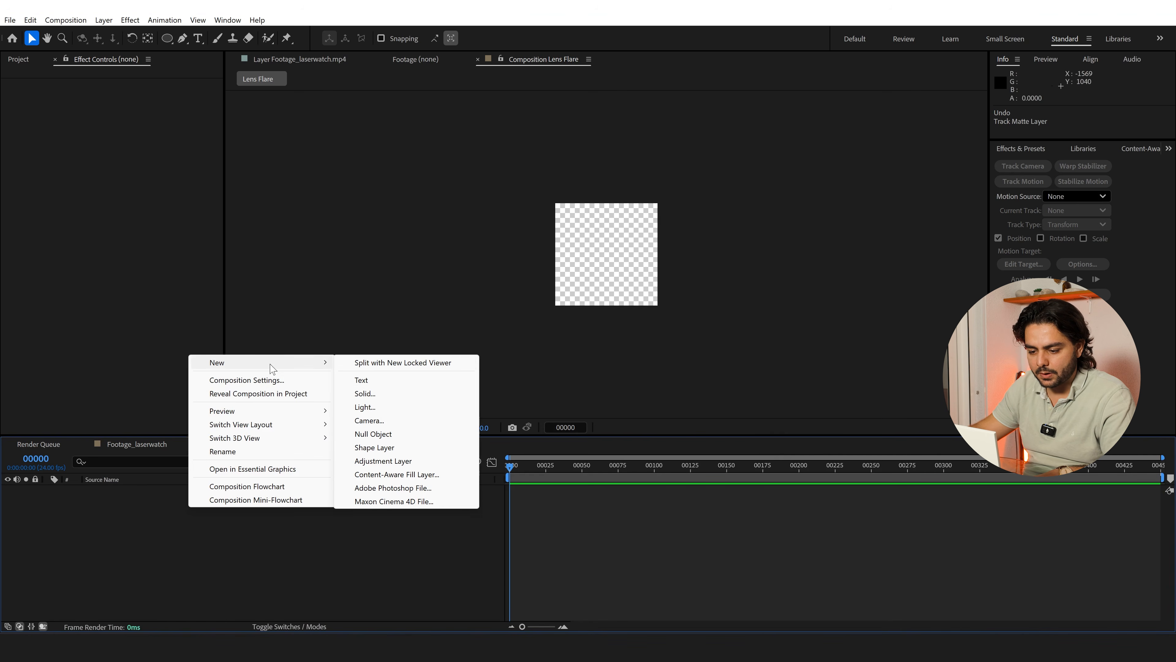
pyautogui.click(364, 393)
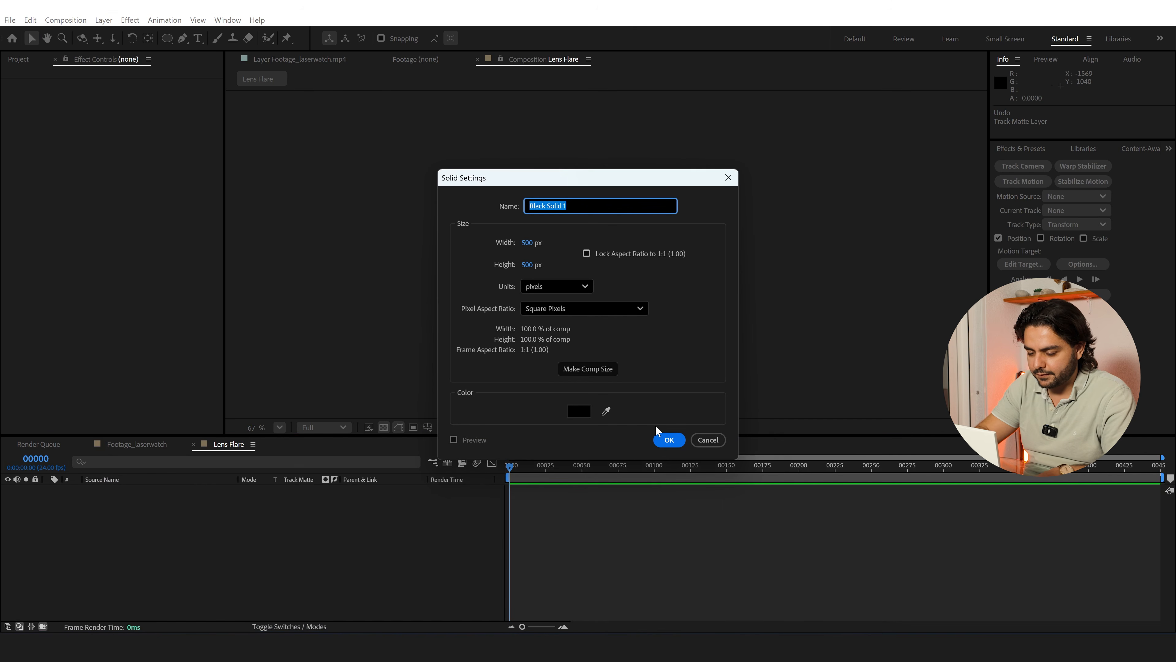
pyautogui.write('Flare')
pyautogui.press('Return')
pyautogui.hotkey('ctrl', 'space')
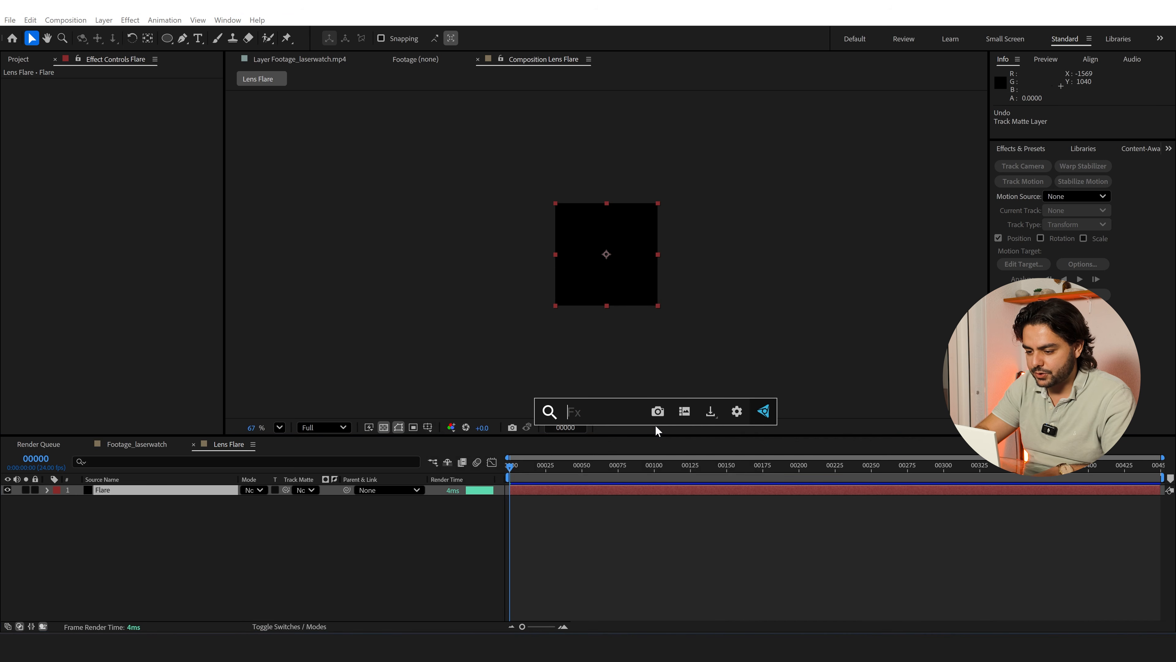
pyautogui.write('lens fla')
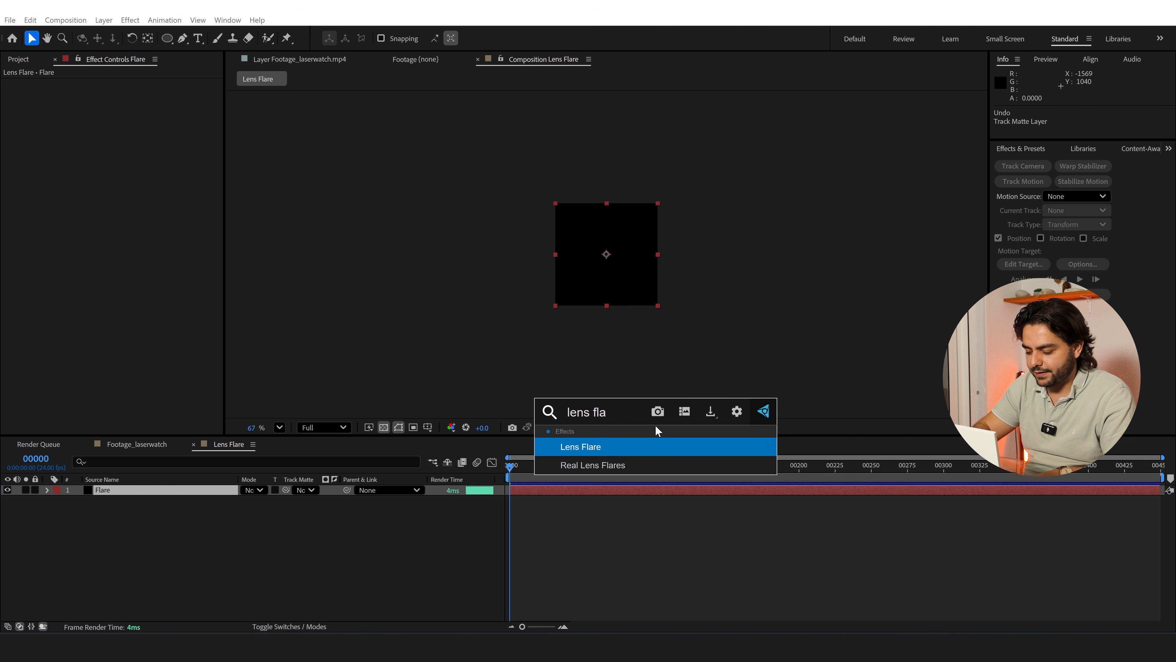
pyautogui.press('Return')
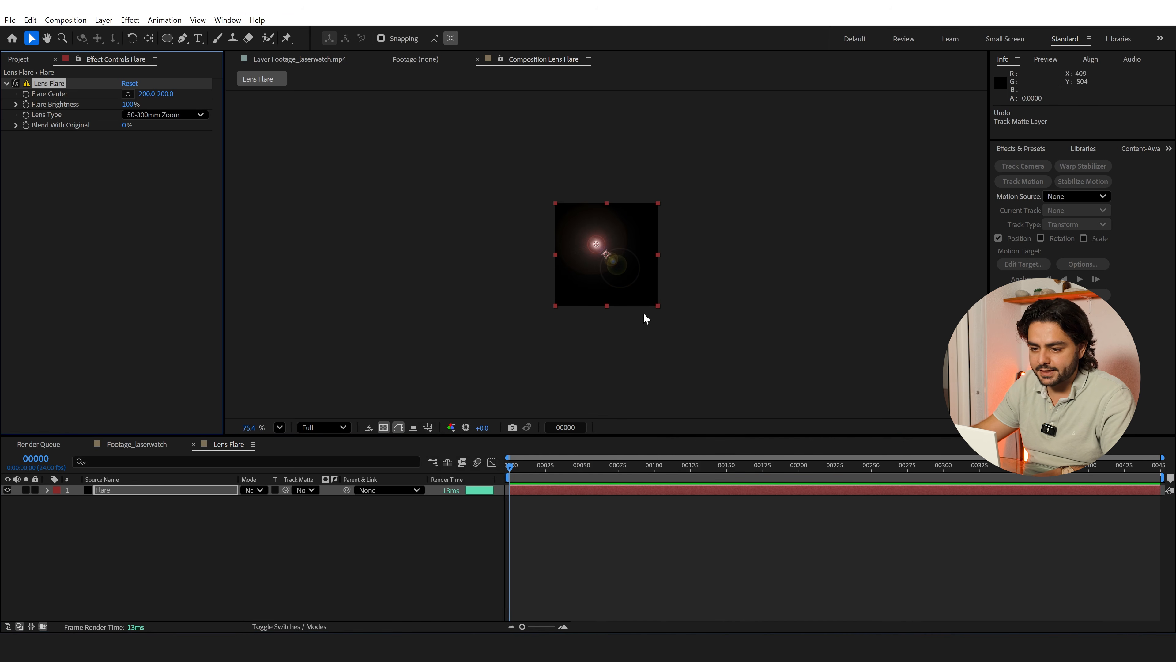
# Centre the flare at 250, 250 and set its lens type to 105mm Prime
pyautogui.scroll(3, 643, 313)
pyautogui.scroll(3, 606, 246)
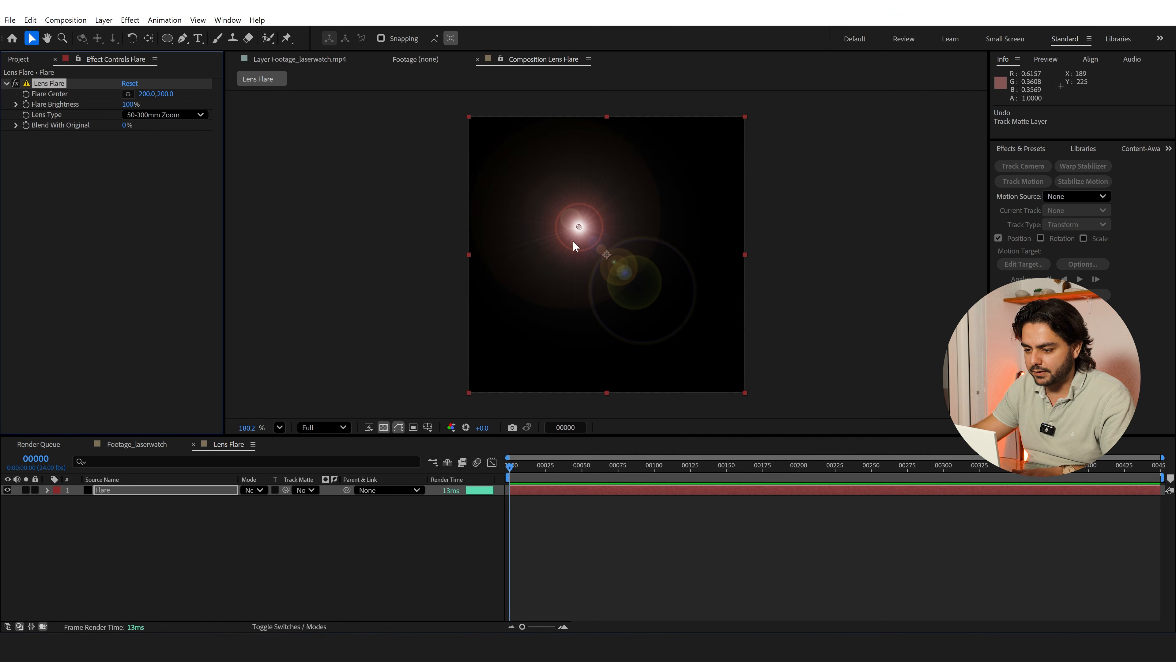
pyautogui.moveTo(579, 227); pyautogui.dragTo(607, 253)
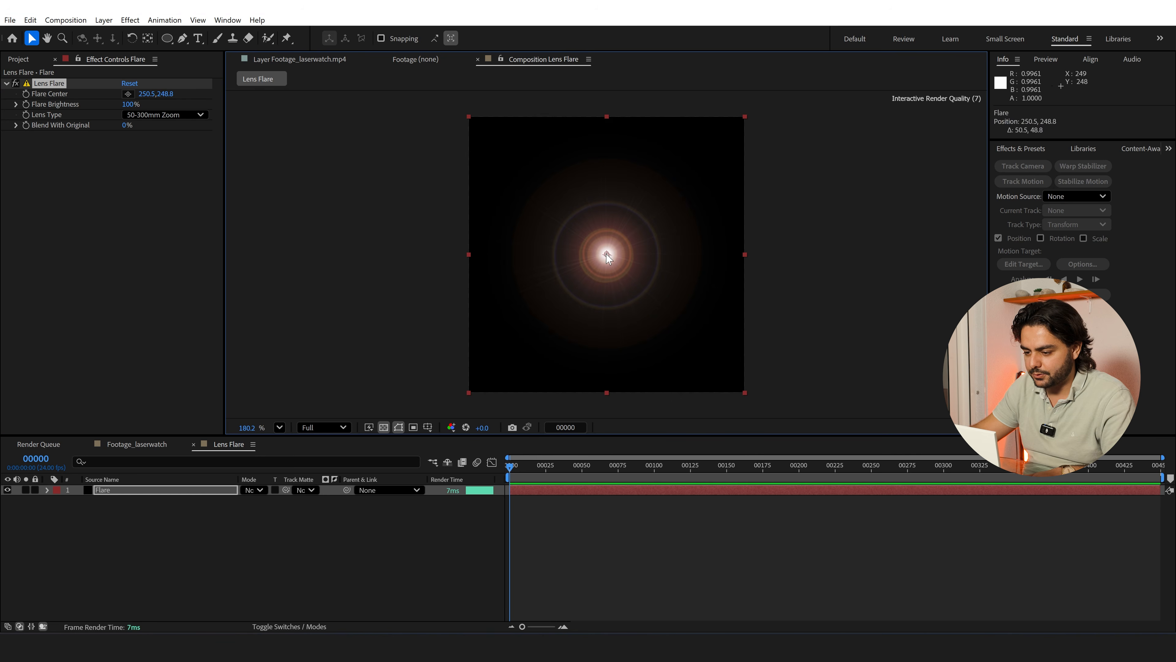
pyautogui.moveTo(605, 254); pyautogui.dragTo(605, 255)
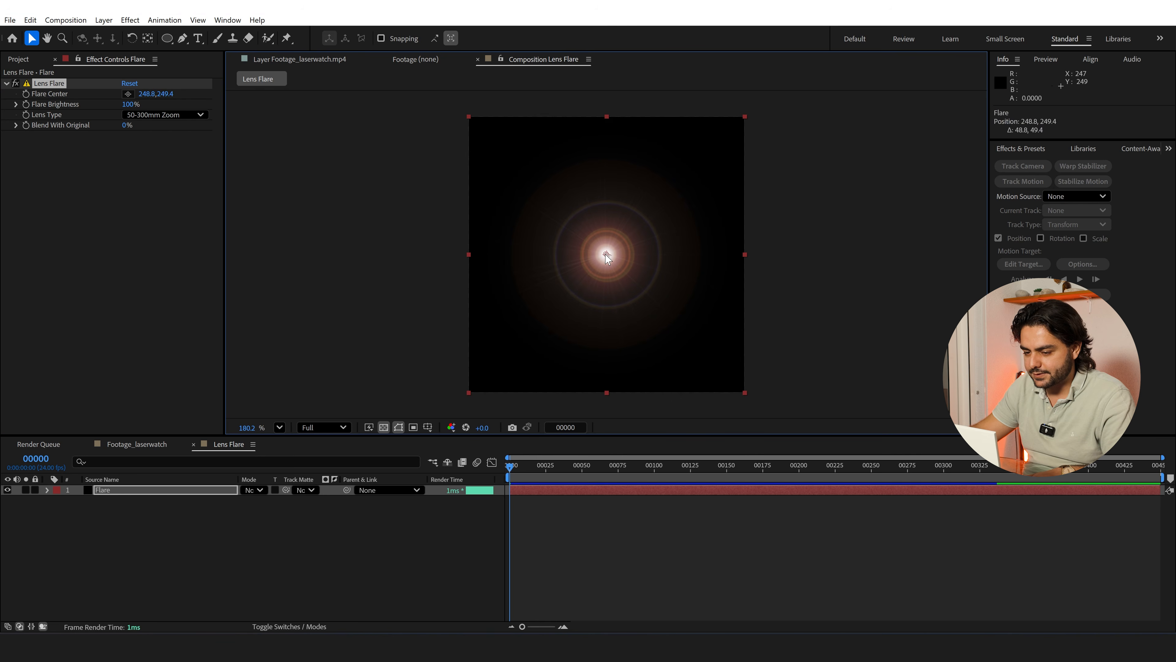
pyautogui.click(145, 95)
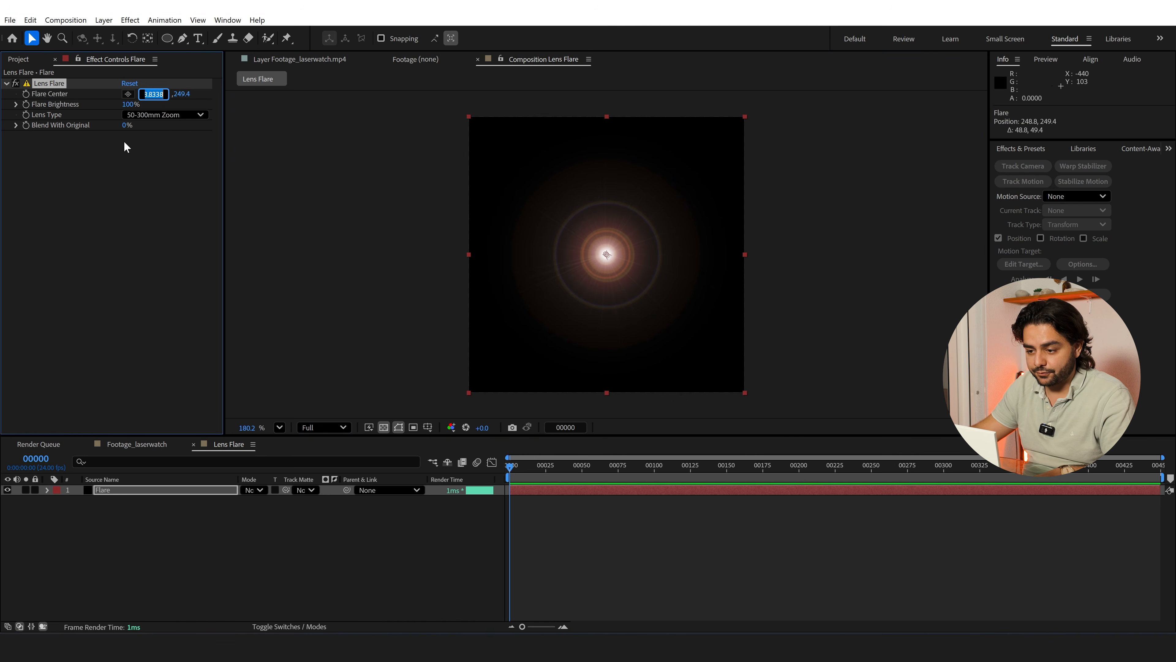
pyautogui.write('250')
pyautogui.press('Tab')
pyautogui.write('250')
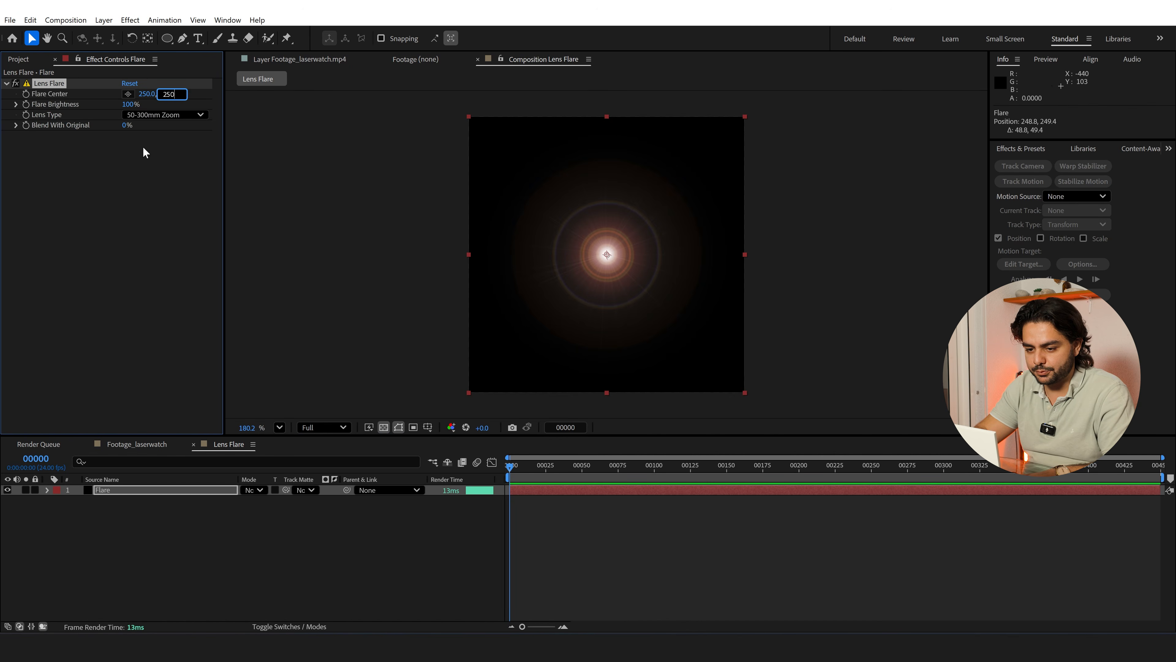
pyautogui.press('Return')
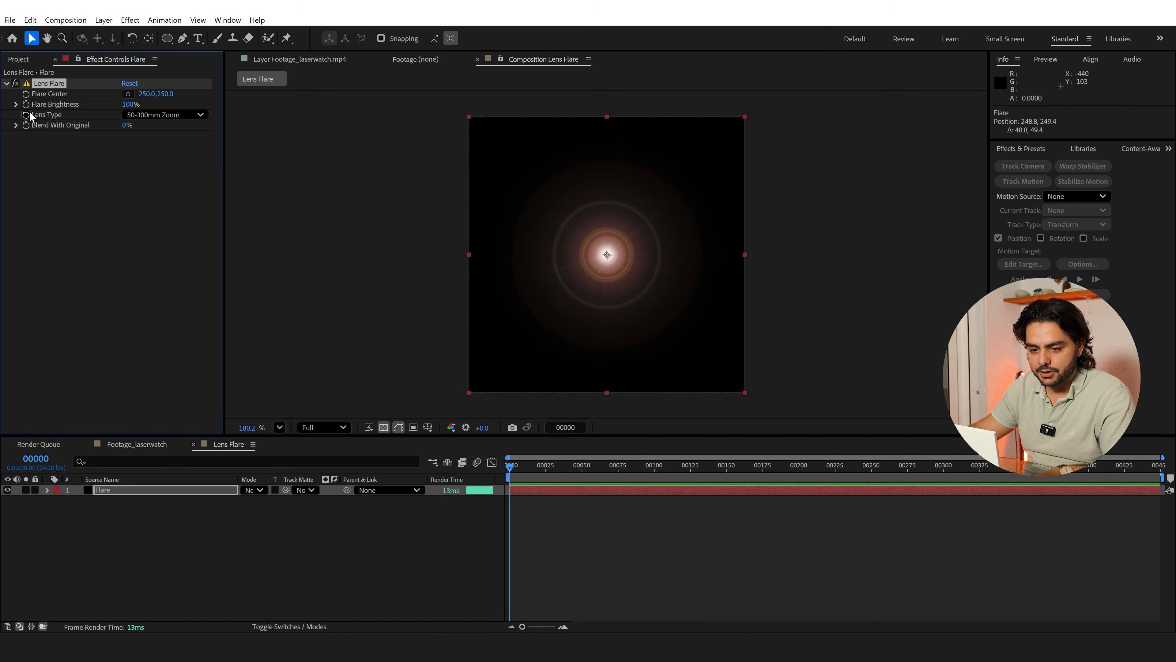
pyautogui.click(166, 115)
pyautogui.click(180, 153)
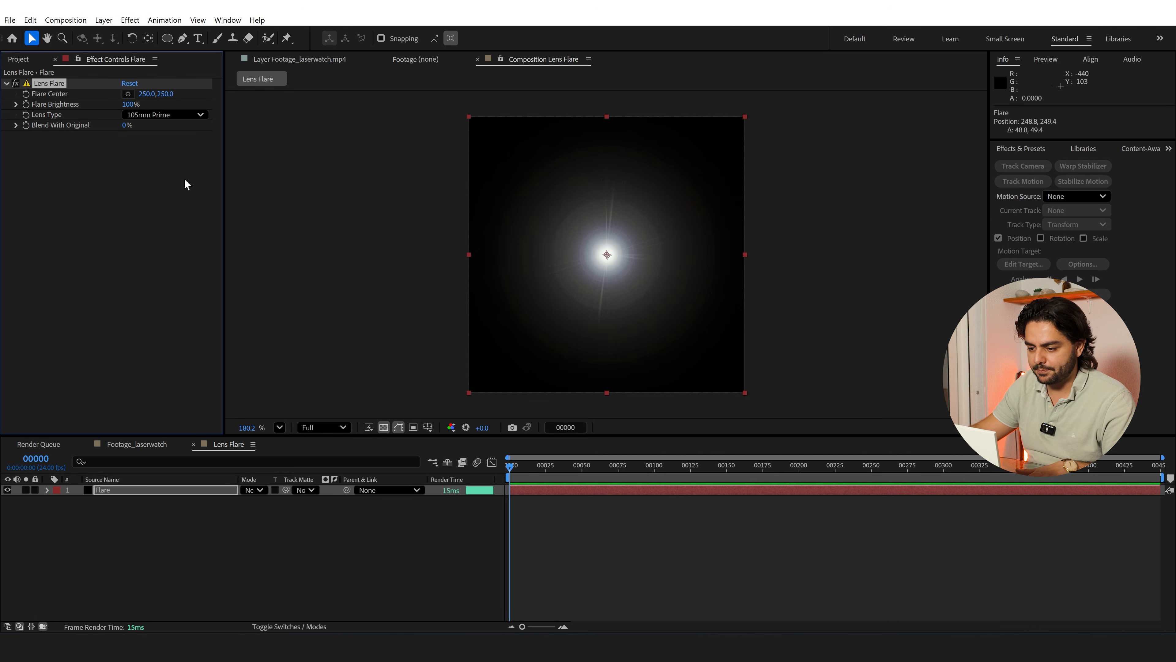
# Add Curves to the Flare layer and shape the RGB curve into an S for stronger contrast
pyautogui.hotkey('ctrl', 'space')
pyautogui.write('cur')
pyautogui.press('Return')
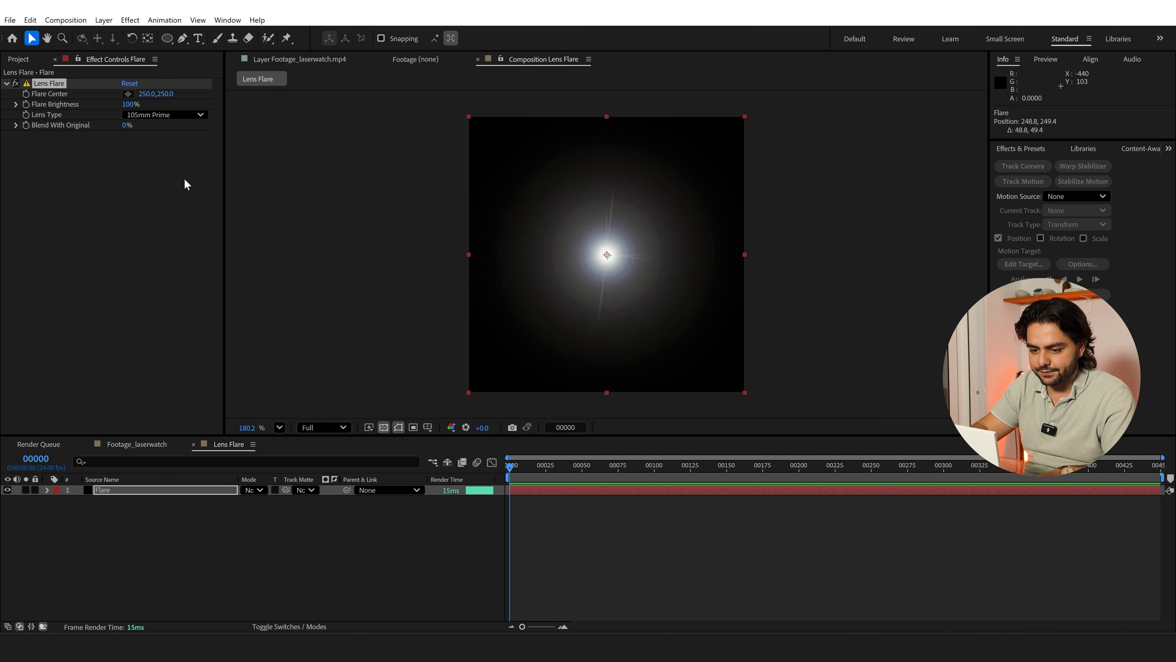
pyautogui.moveTo(79, 282); pyautogui.dragTo(92, 301)
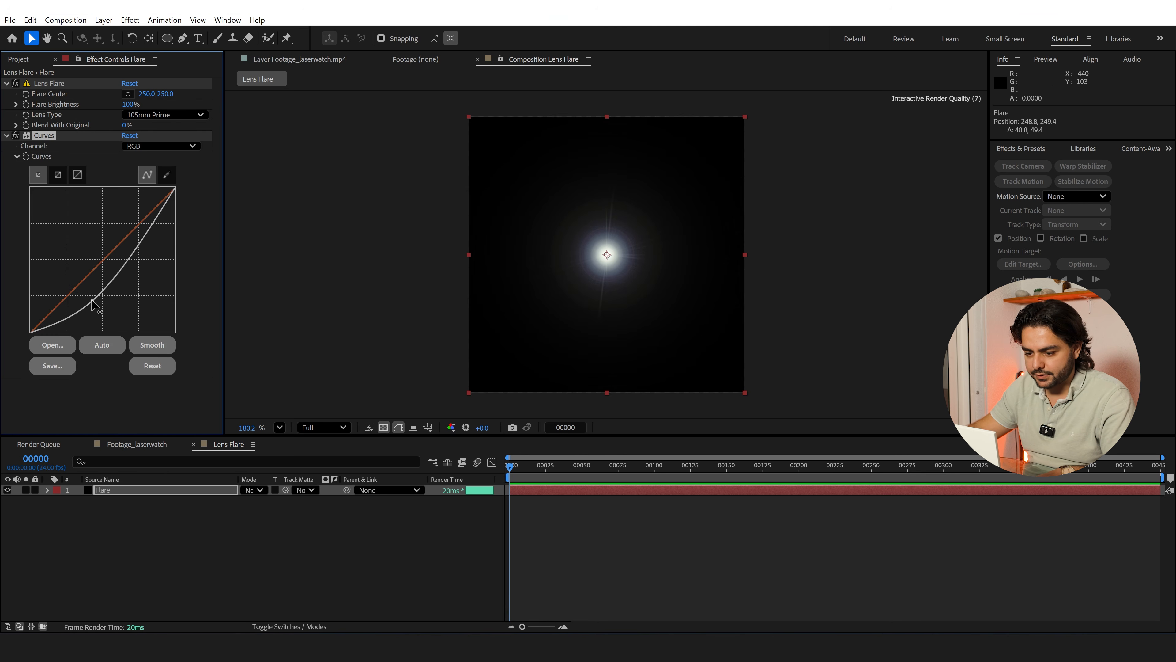
pyautogui.moveTo(126, 255); pyautogui.dragTo(111, 246)
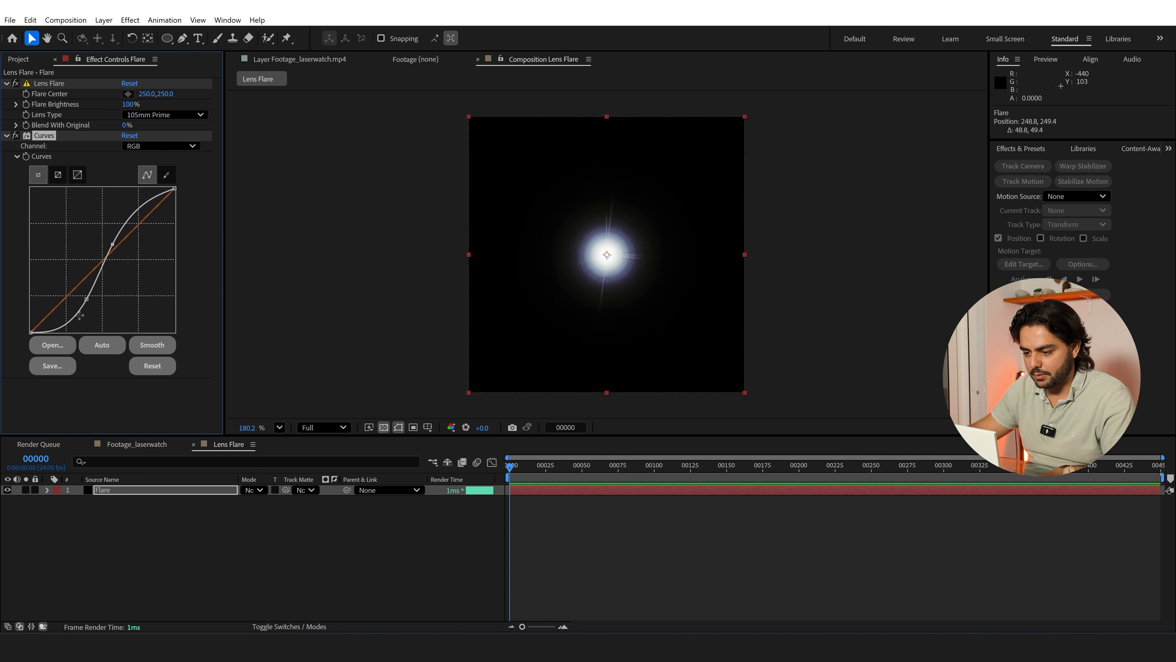
# Add Fast Box Blur to the Flare layer with a blur radius of 2.0
pyautogui.hotkey('ctrl', 'space')
pyautogui.write('fast')
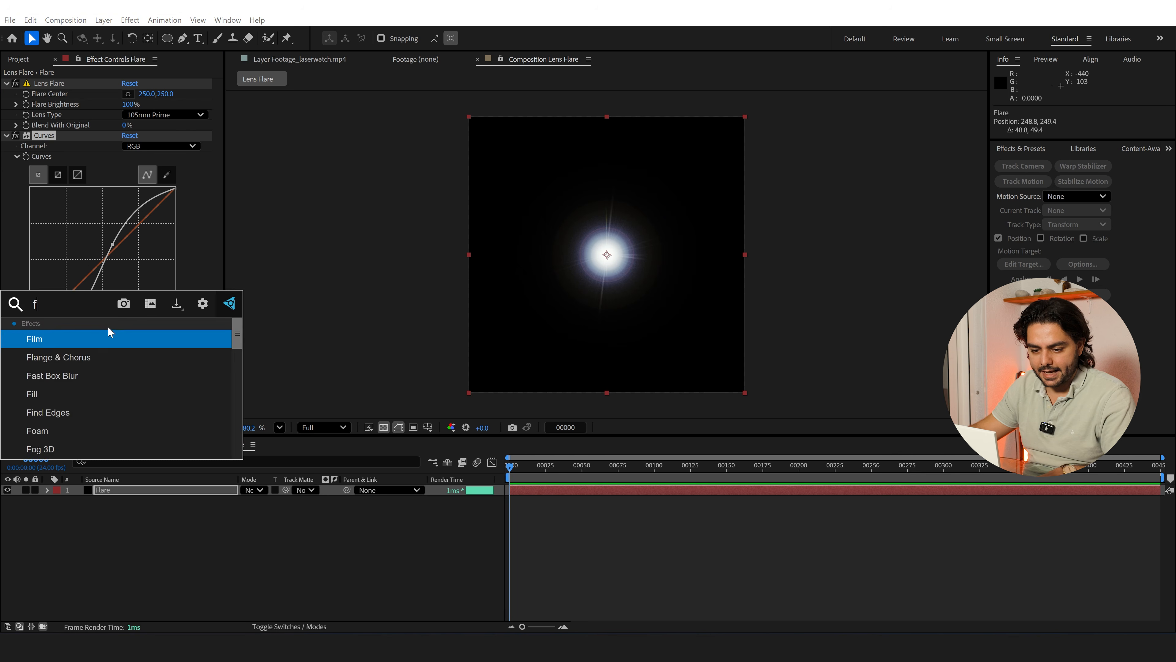
pyautogui.click(92, 341)
pyautogui.moveTo(128, 393); pyautogui.dragTo(158, 393)
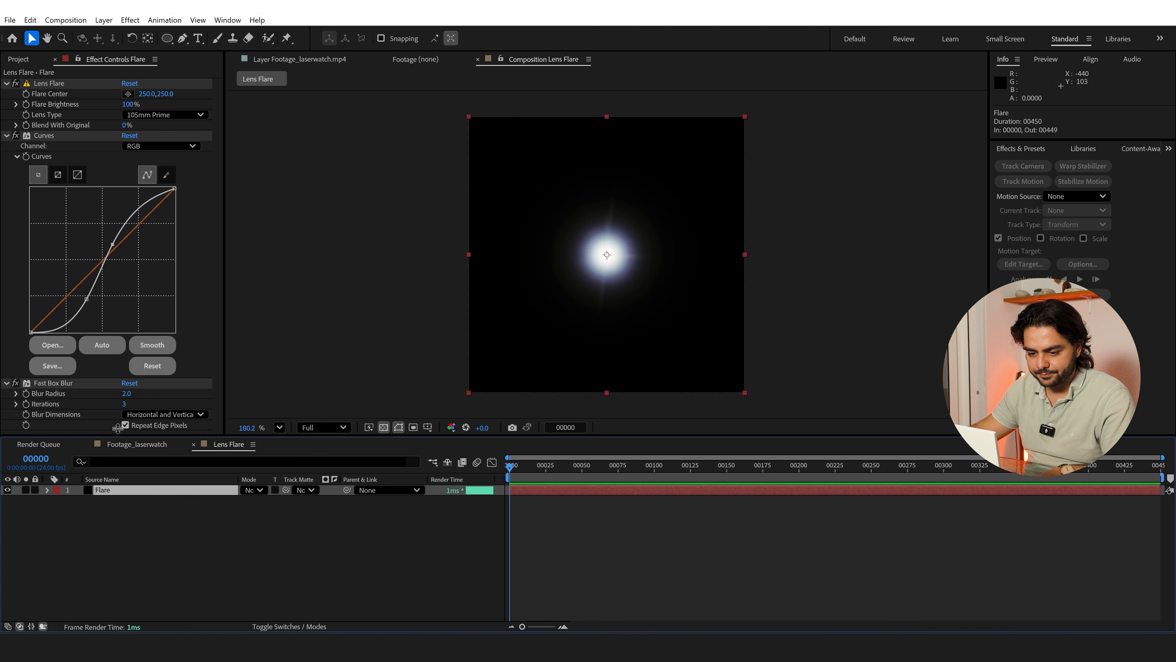
# Flatten the RGB curve's S shape to soften the flare's falloff, and raise the Red channel's midtones to tint it red
pyautogui.moveTo(86, 299)
pyautogui.mouseDown()
pyautogui.moveTo(64, 327)
pyautogui.moveTo(81, 294)
pyautogui.mouseUp()
pyautogui.moveTo(111, 241); pyautogui.dragTo(126, 235)
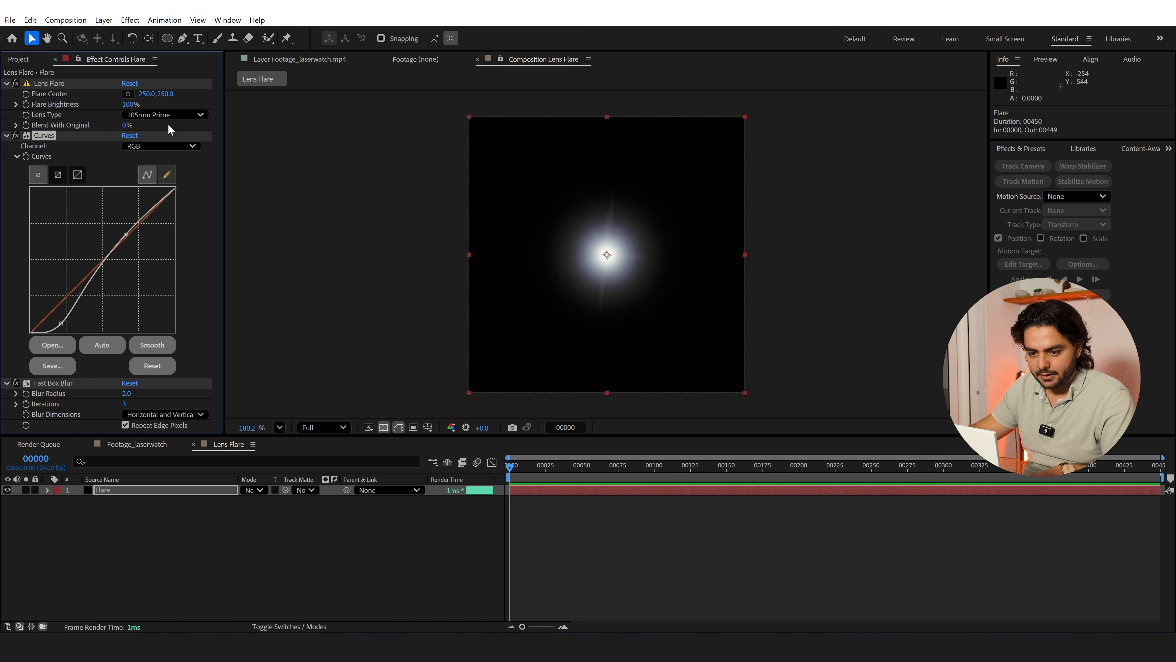
pyautogui.click(160, 146)
pyautogui.click(139, 168)
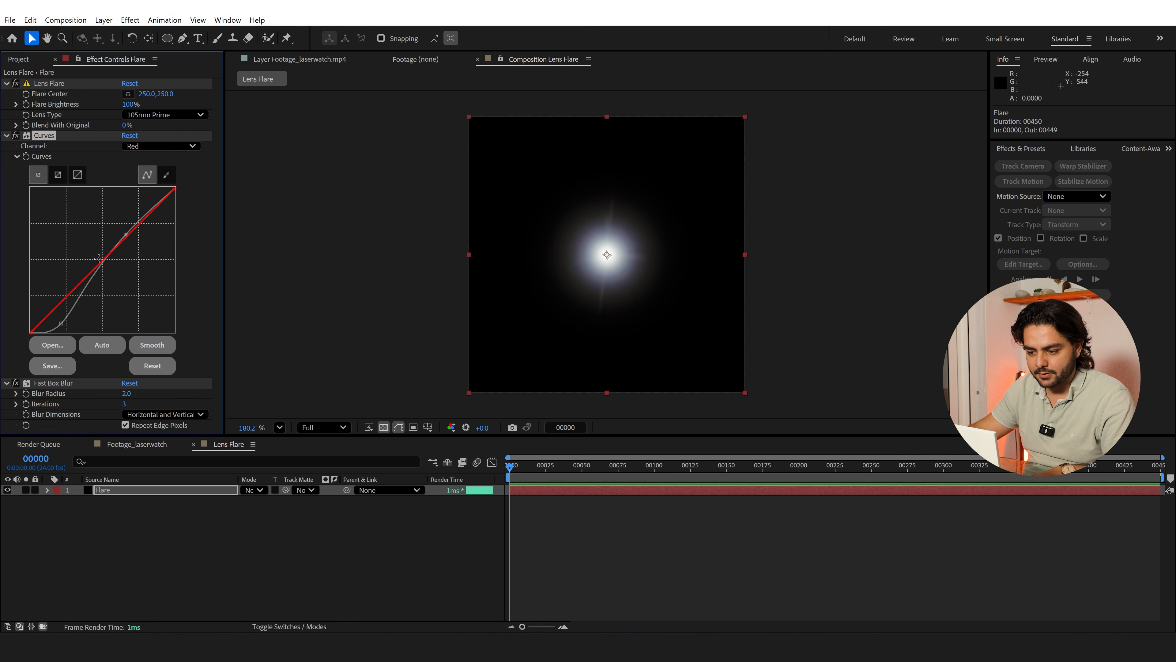
pyautogui.moveTo(99, 258); pyautogui.dragTo(90, 237)
# Remove the RGB curve's lower-midtone point, ease its upper point down, and raise the Red channel curve further
pyautogui.click(145, 146)
pyautogui.click(139, 156)
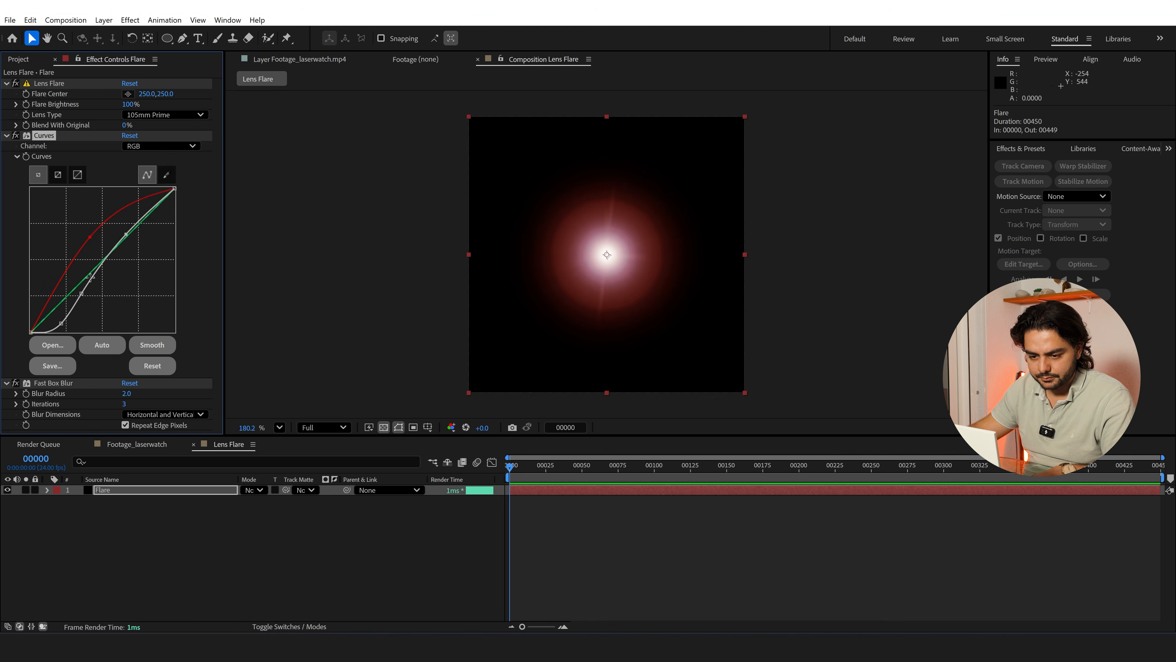
pyautogui.moveTo(84, 297); pyautogui.dragTo(401, 316)
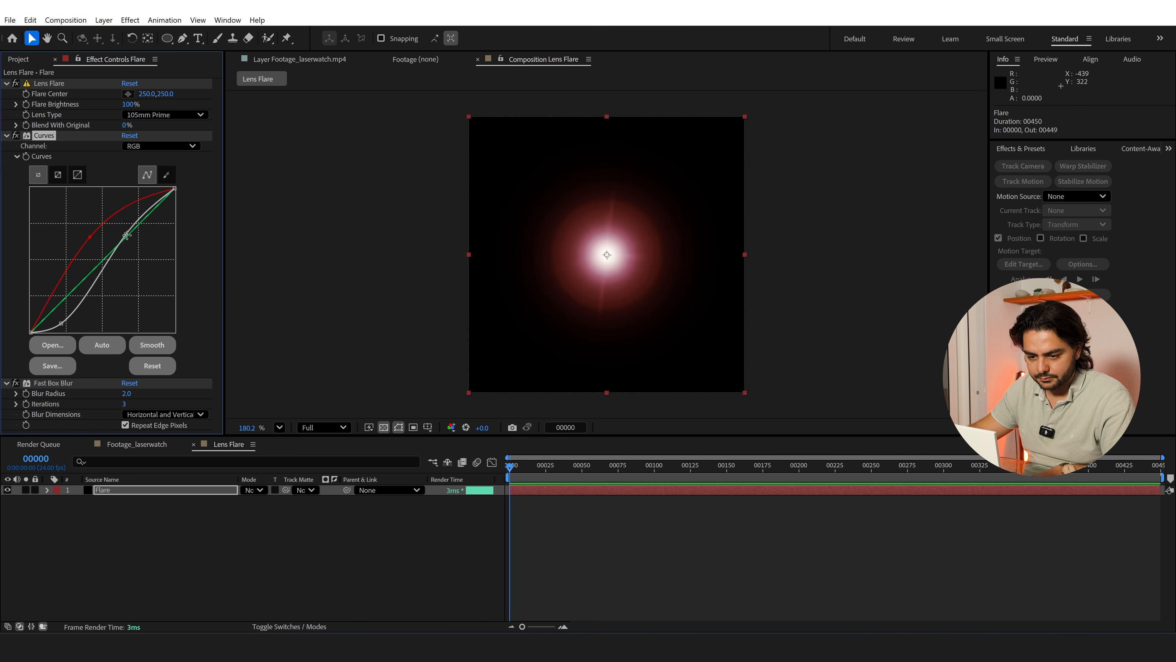
pyautogui.moveTo(126, 235); pyautogui.dragTo(133, 233)
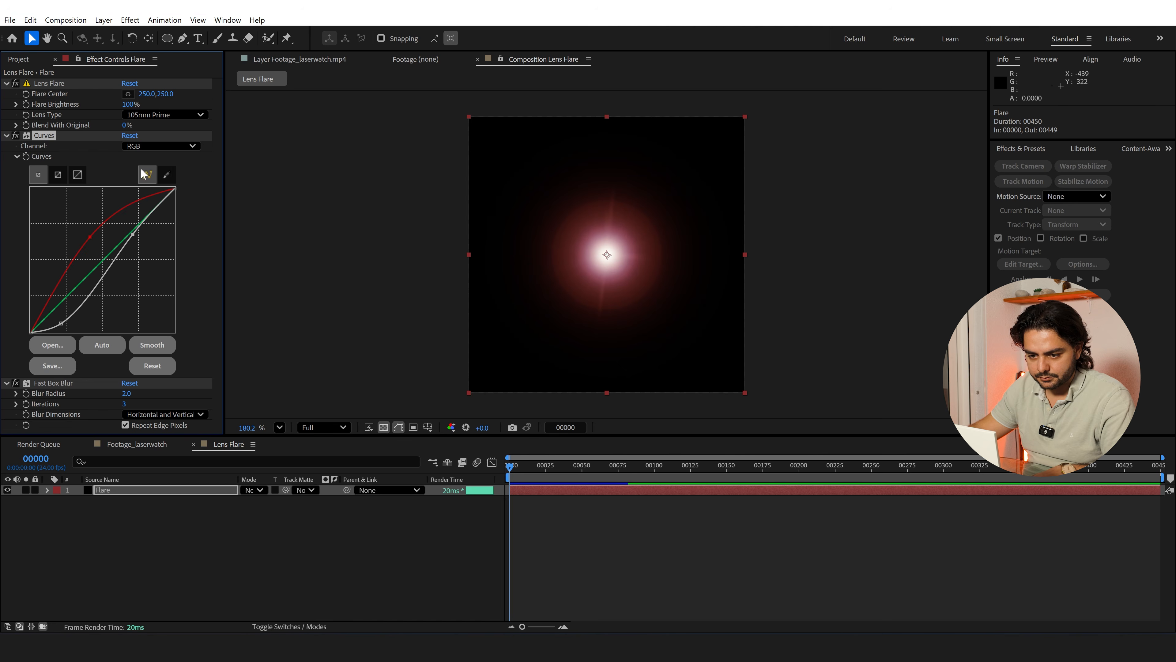
pyautogui.click(153, 146)
pyautogui.click(139, 167)
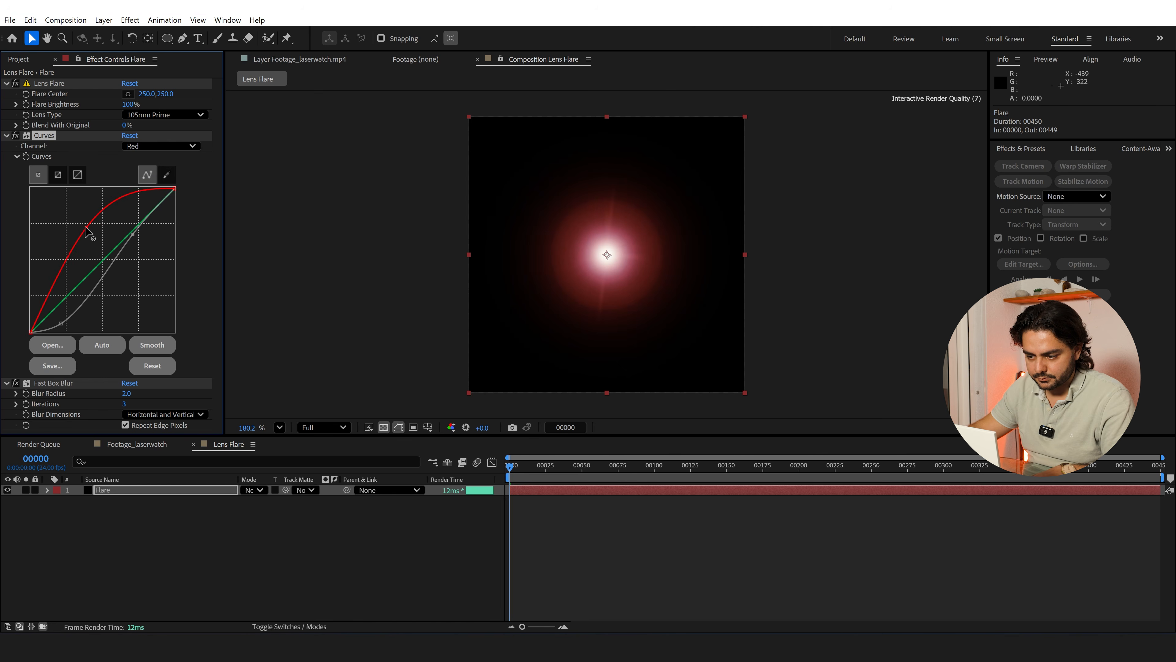
pyautogui.click(86, 226)
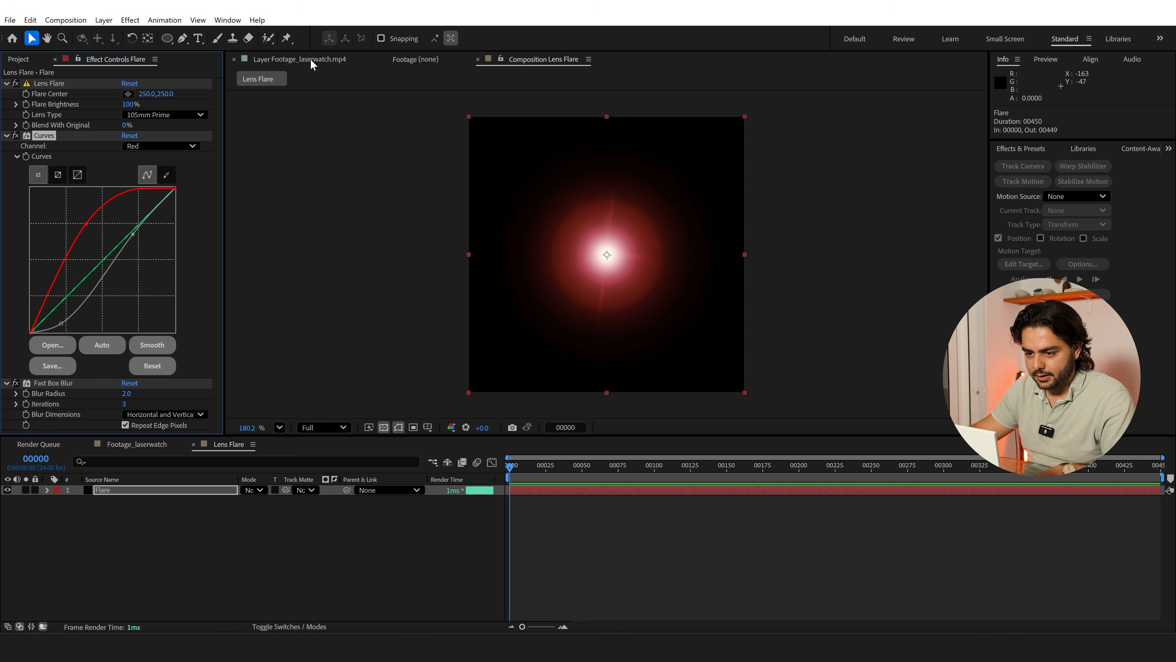
# Place the Lens Flare composition as the uppermost layer in Footage_laserwatch, starting at about frame 172
pyautogui.click(137, 443)
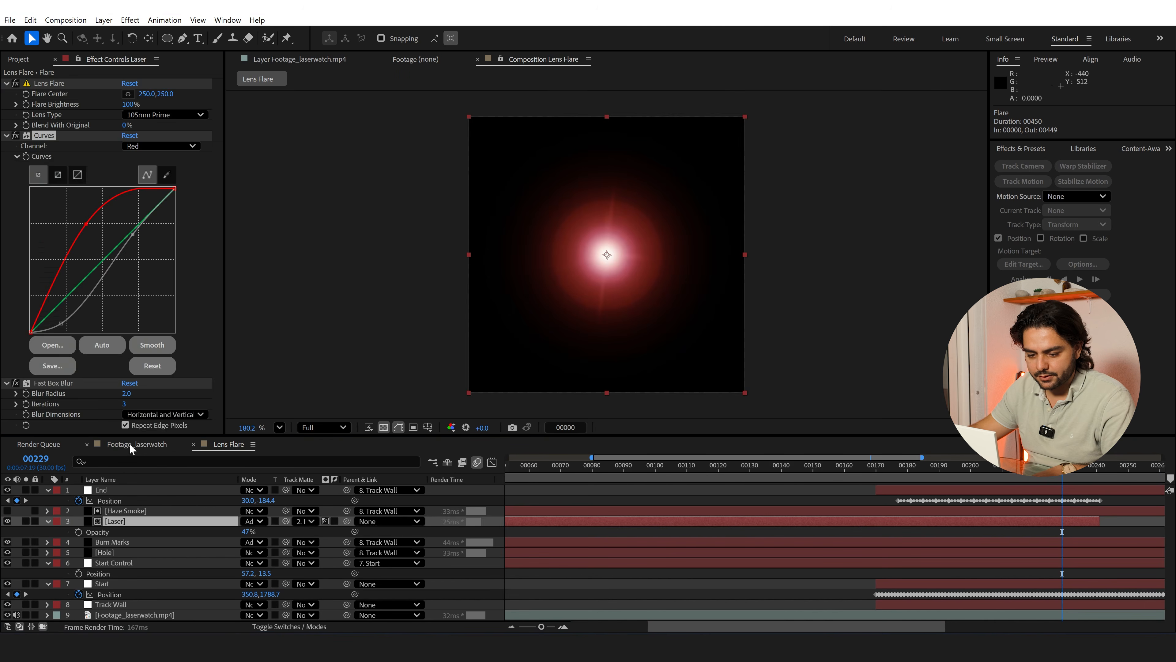
pyautogui.click(18, 58)
pyautogui.click(37, 203)
pyautogui.moveTo(46, 206); pyautogui.dragTo(883, 487)
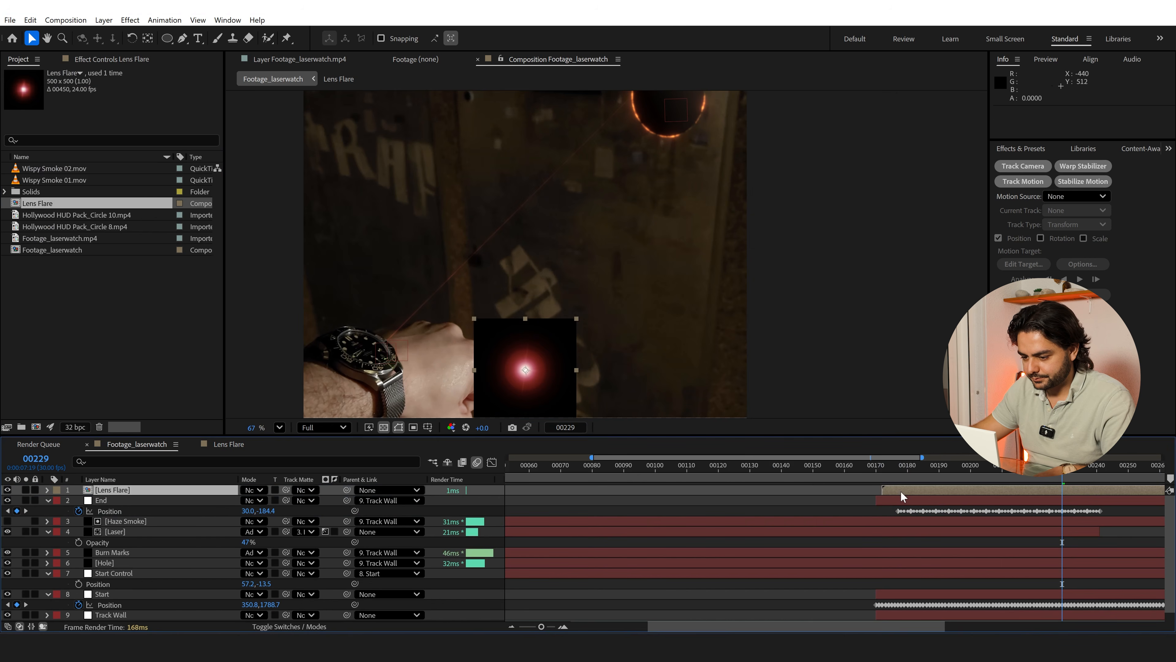
# Move the Lens Flare layer over the watch's edge and set its blending mode to Add
pyautogui.moveTo(570, 391); pyautogui.dragTo(418, 363)
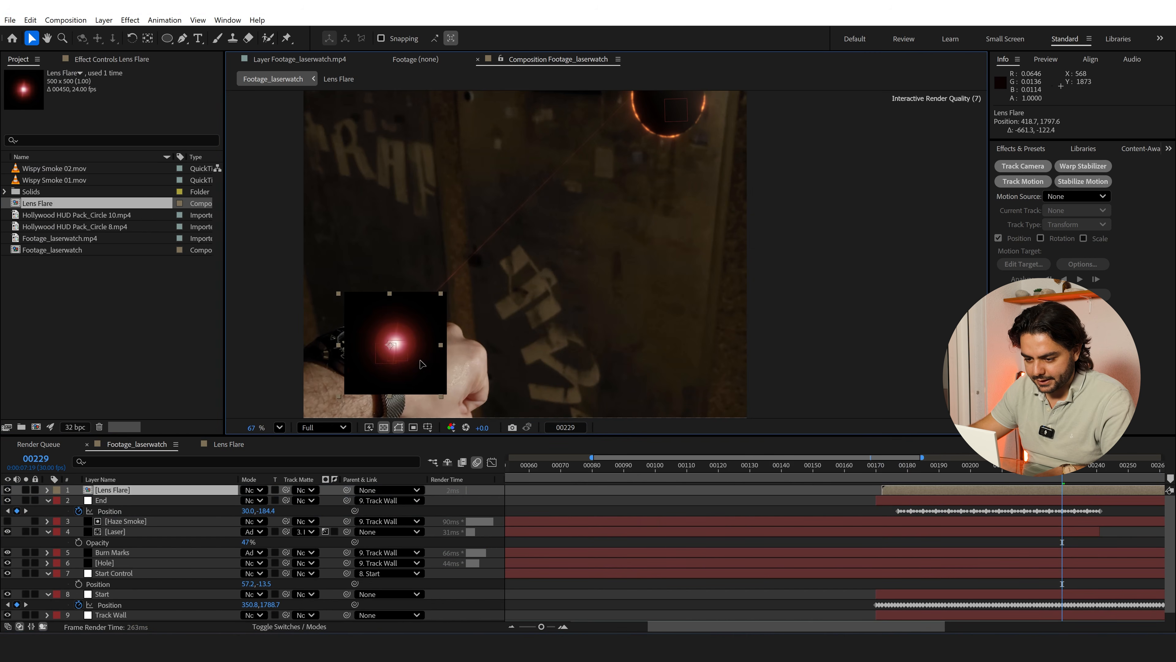
pyautogui.click(260, 494)
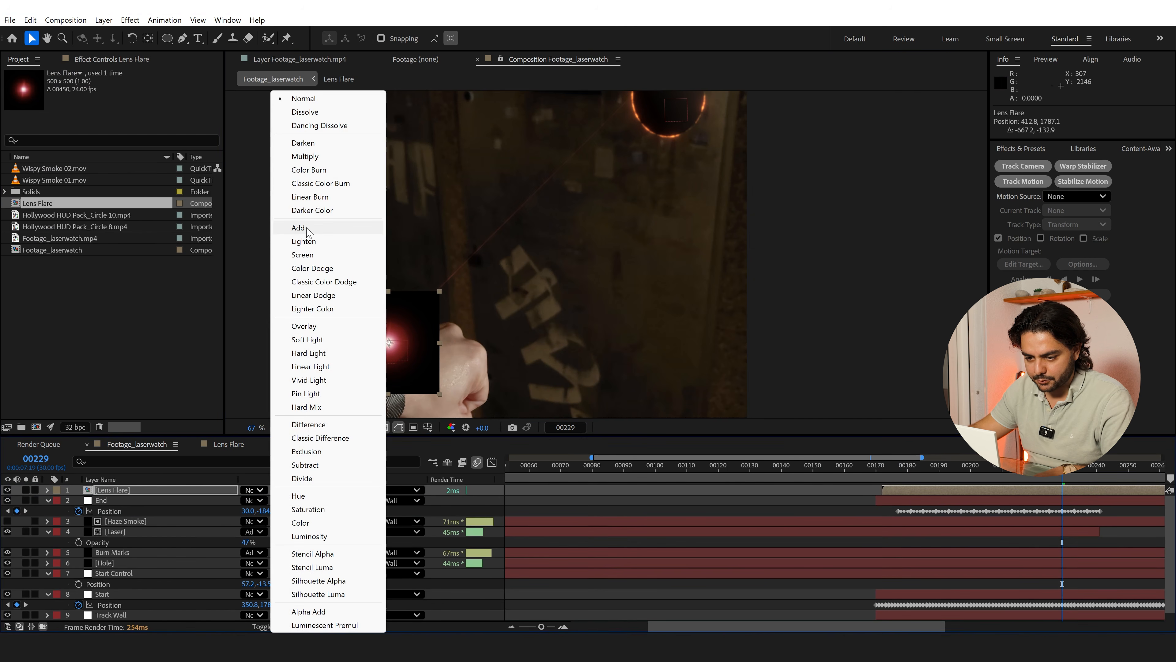
pyautogui.click(306, 229)
# Scale the Lens Flare layer to 10% and align it with the laser beam's origin on the watch
pyautogui.press('s')
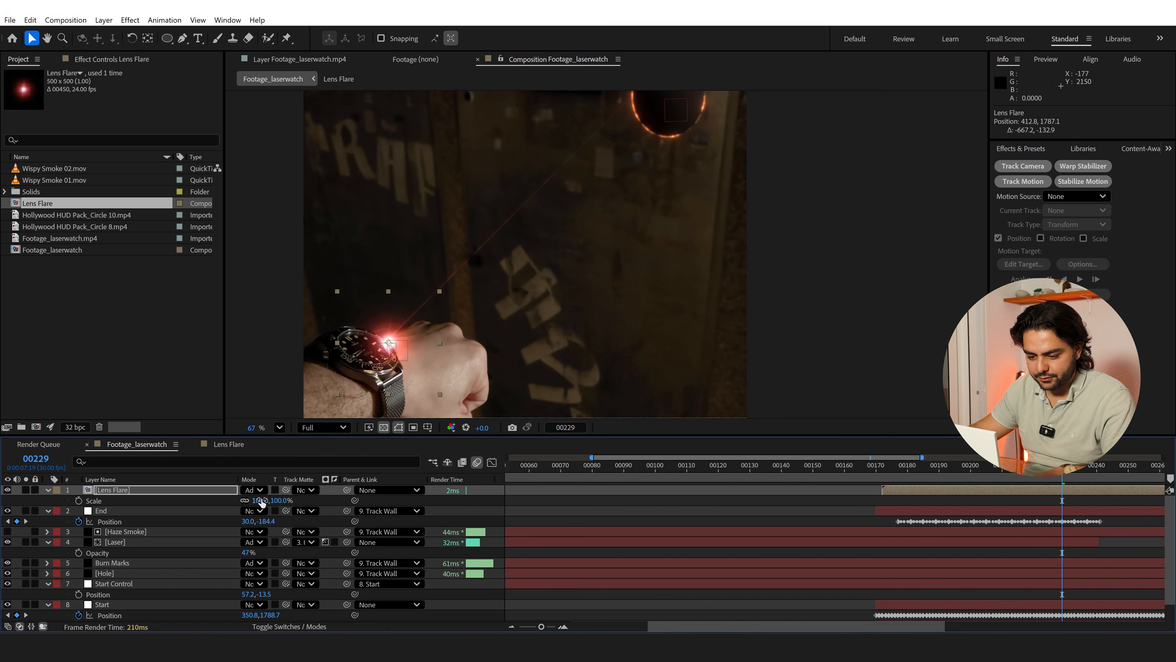
pyautogui.click(261, 500)
pyautogui.write('10')
pyautogui.press('Return')
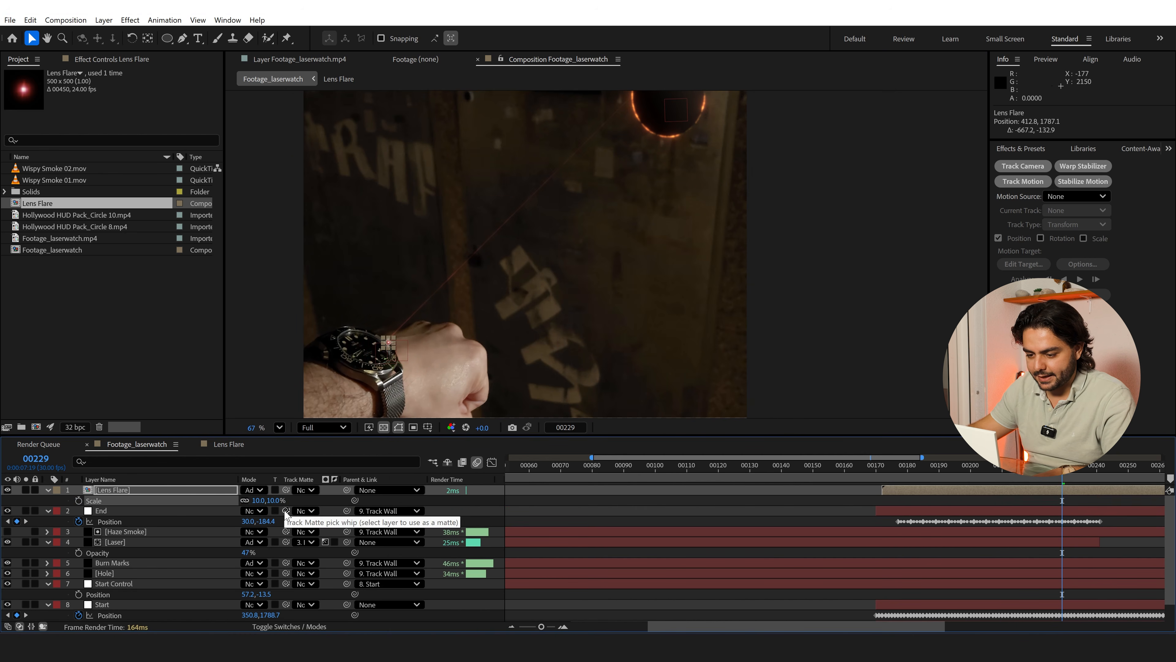
pyautogui.scroll(6, 447, 303)
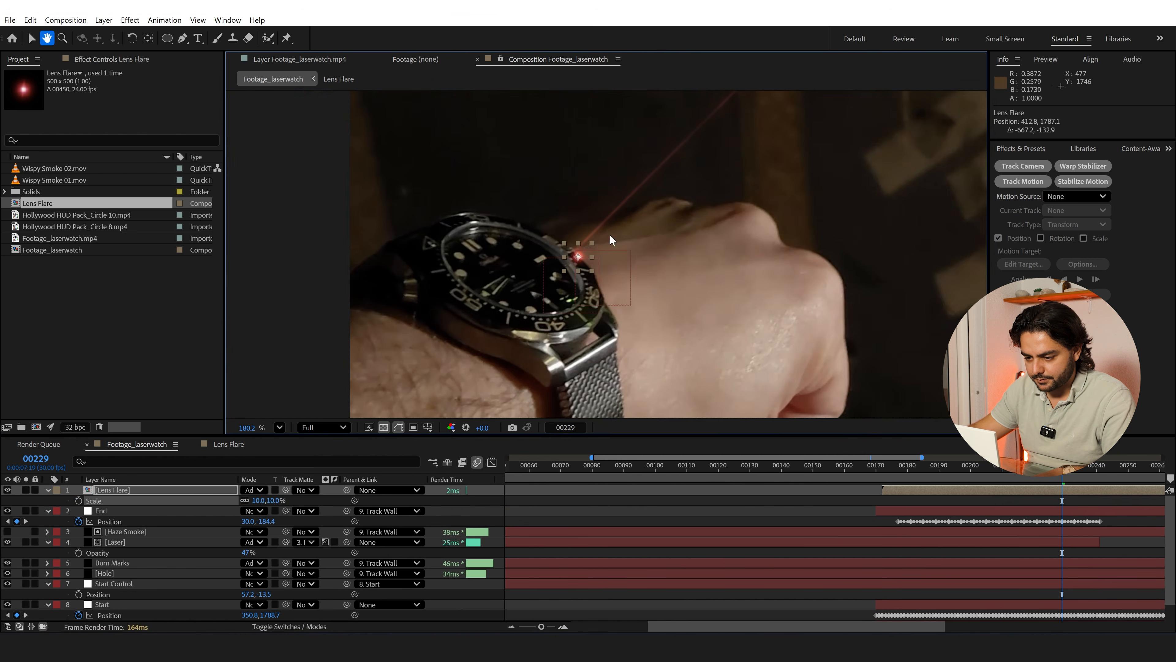
pyautogui.scroll(3, 569, 247)
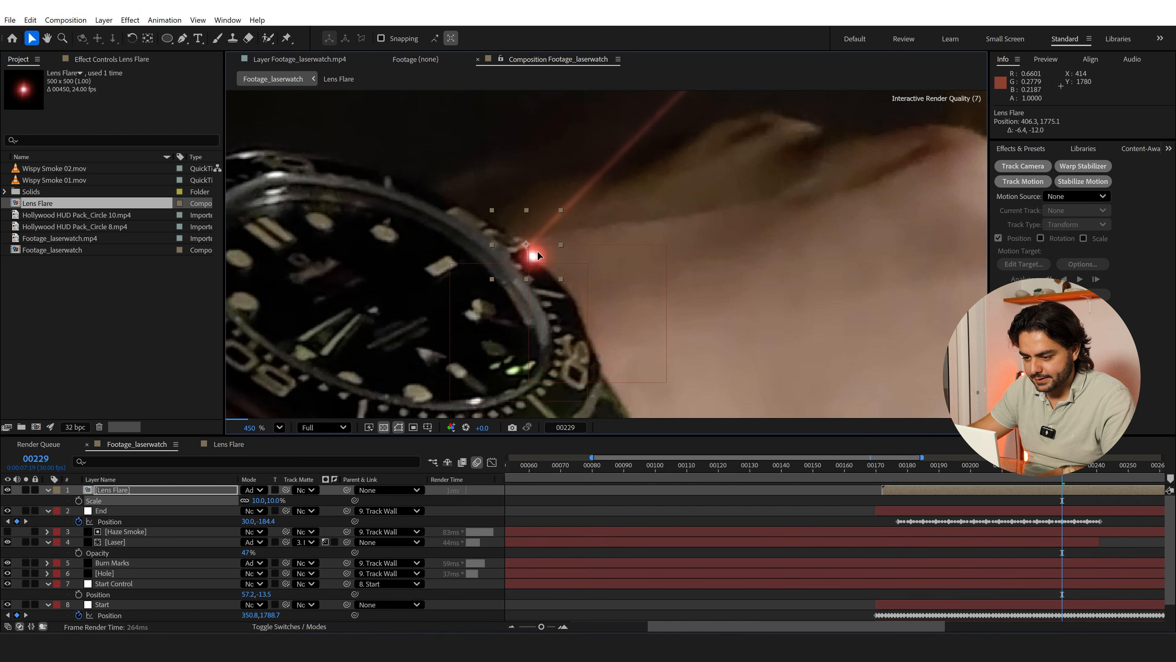
pyautogui.moveTo(542, 255); pyautogui.dragTo(537, 251)
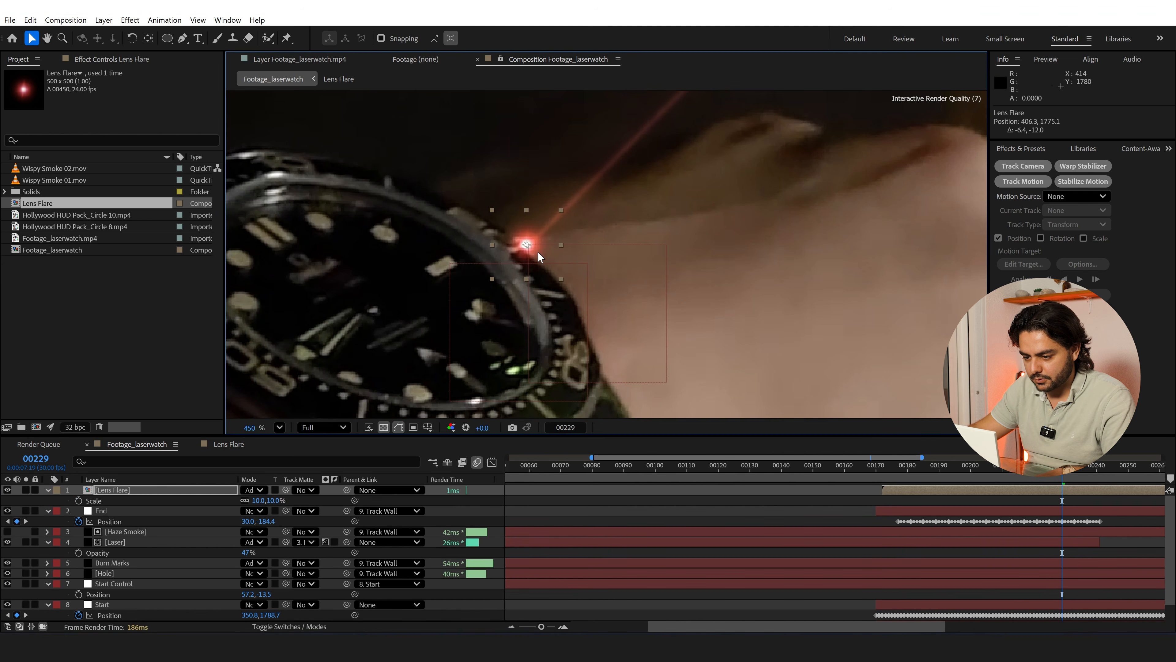
# Parent the Lens Flare layer to Start Control and change its blending mode to Screen
pyautogui.click(374, 491)
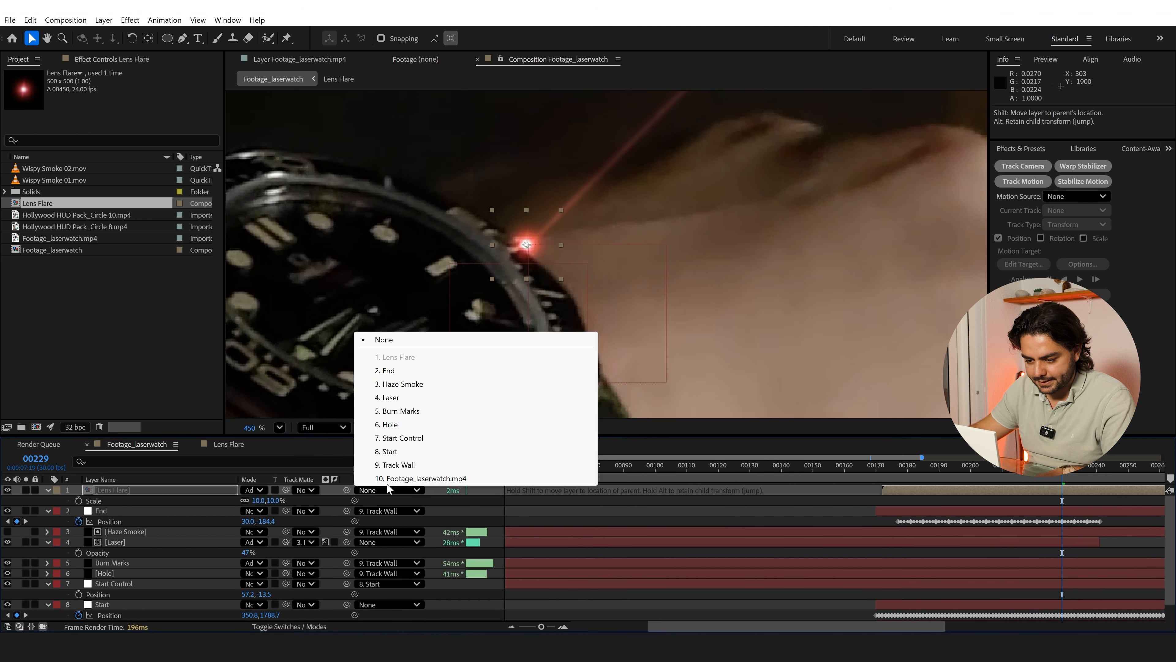
pyautogui.click(416, 440)
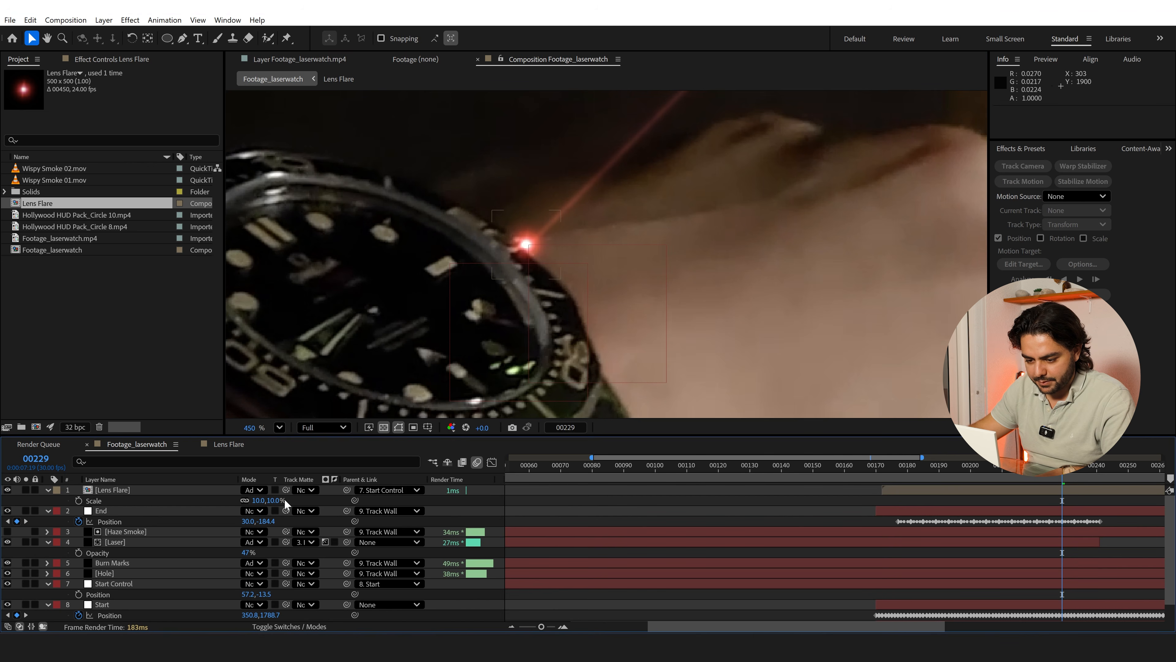
pyautogui.click(254, 490)
pyautogui.click(306, 255)
# Add the expression wiggle(10,50) to the Lens Flare layer's Opacity and check the flicker at frame 227
pyautogui.scroll(-6, 631, 301)
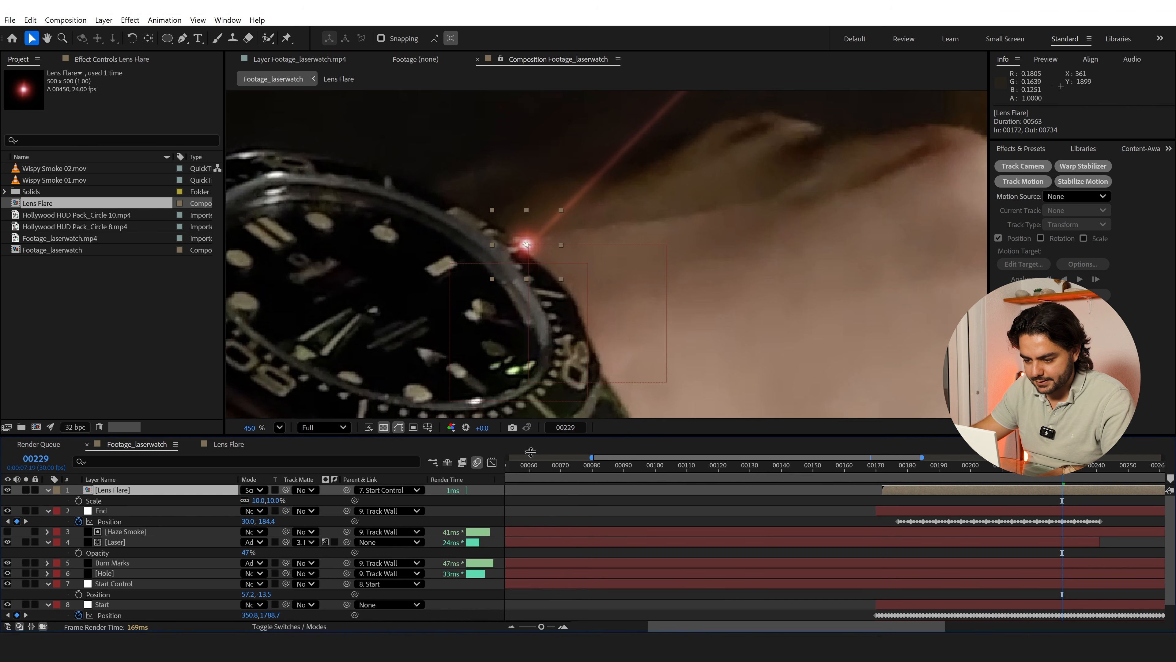
pyautogui.moveTo(631, 301); pyautogui.dragTo(407, 335)
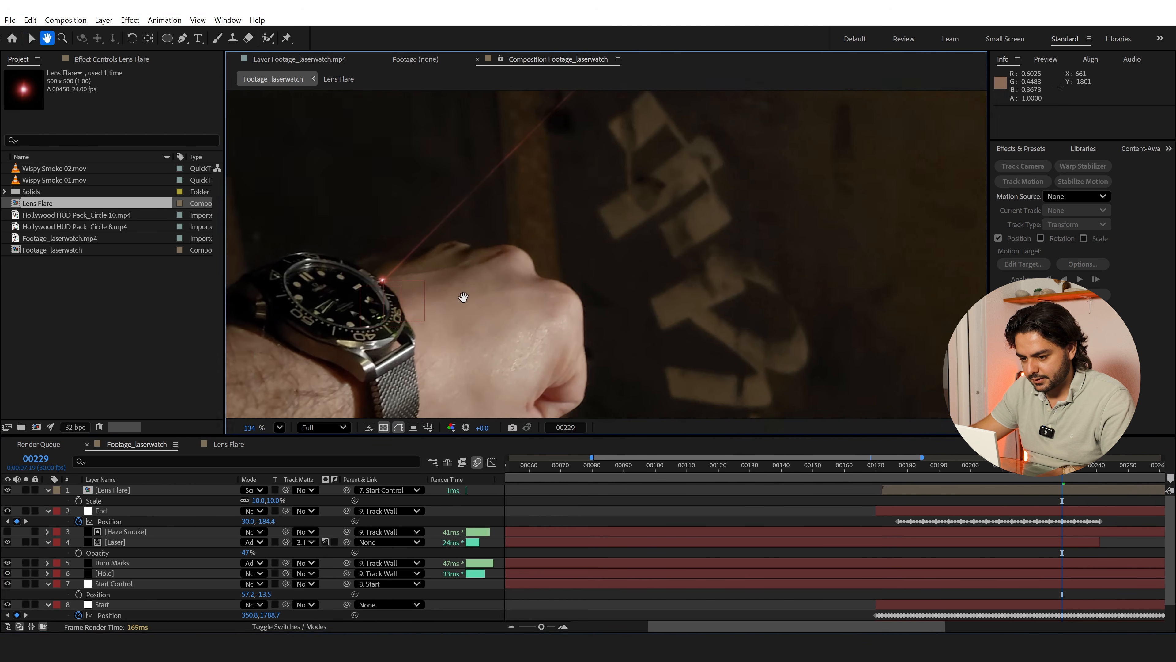
pyautogui.click(95, 490)
pyautogui.press('t')
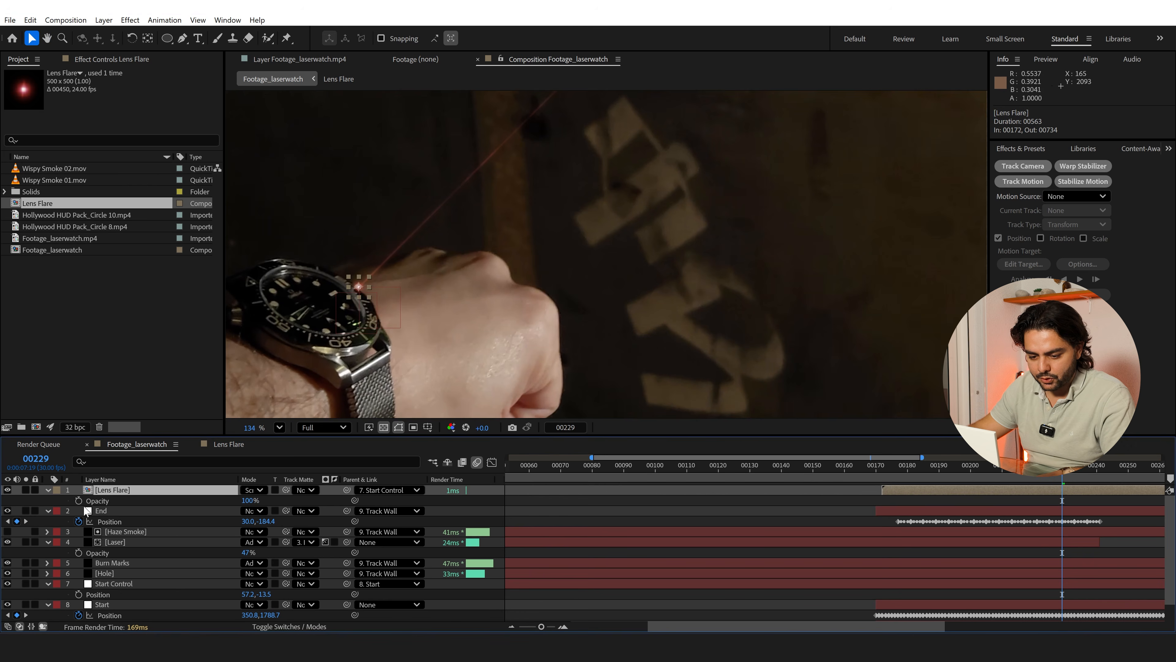
pyautogui.keyDown('alt'); pyautogui.click(79, 501); pyautogui.keyUp('alt')
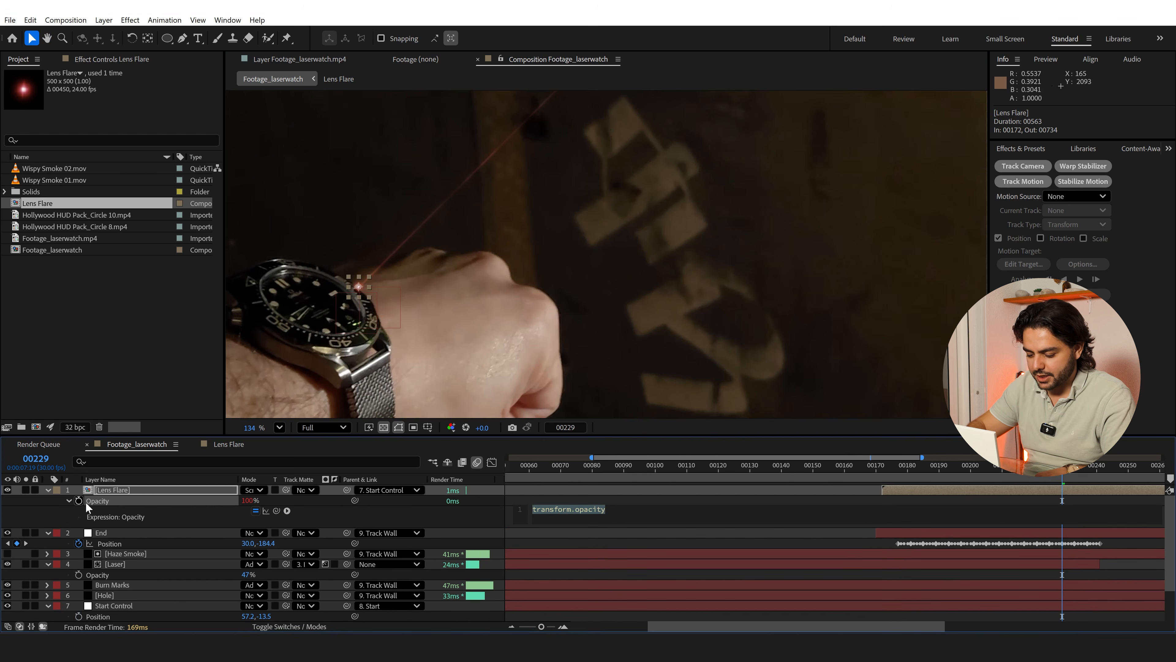
pyautogui.write('wiggle')
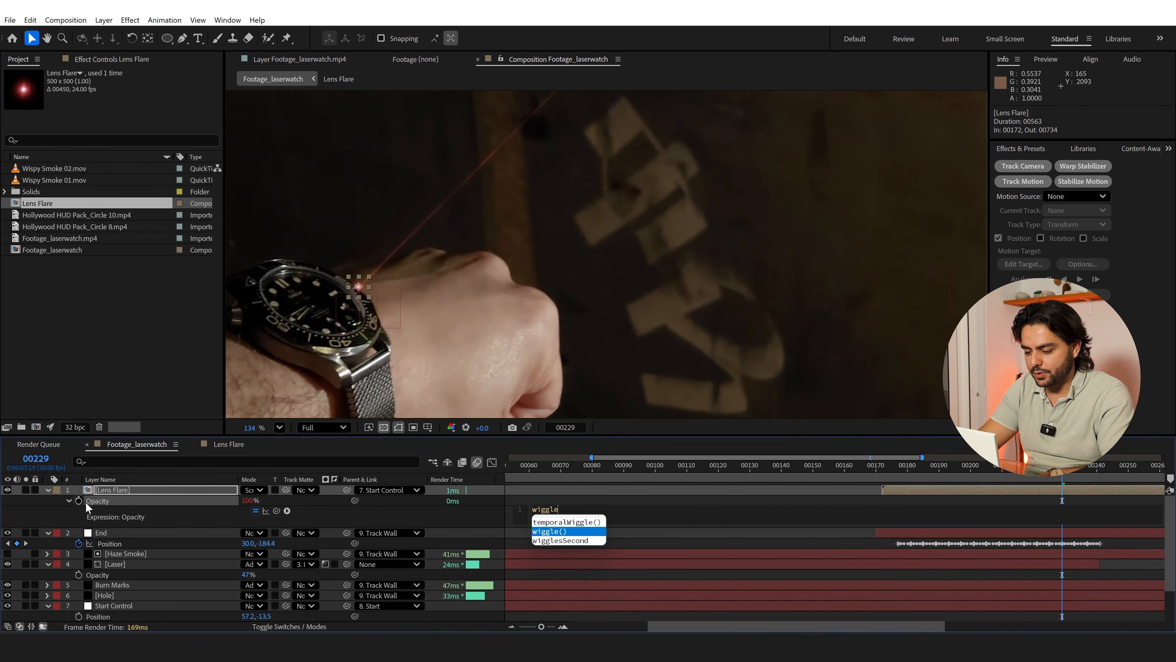
pyautogui.press('Return')
pyautogui.write('10')
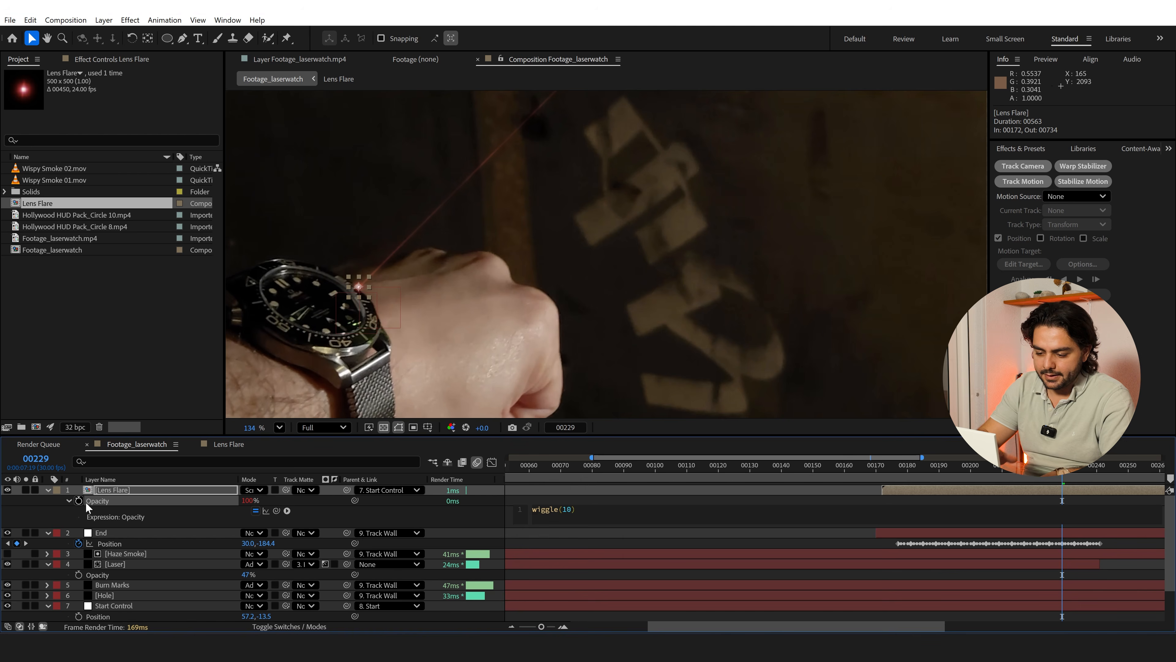
pyautogui.write(',')
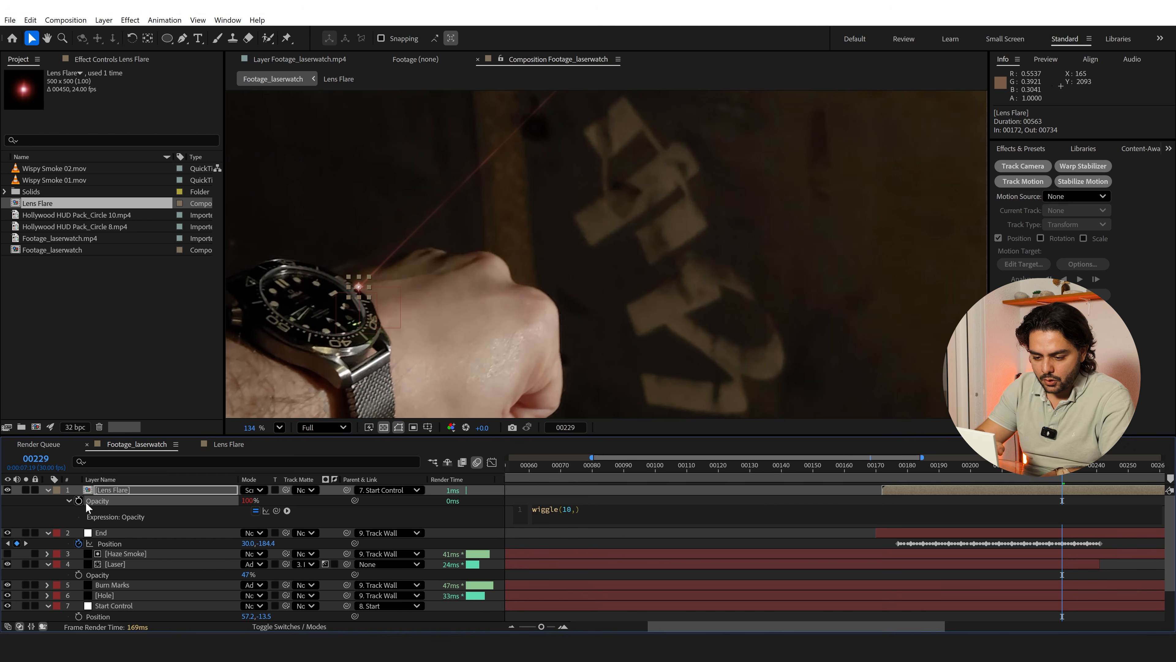
pyautogui.write('50')
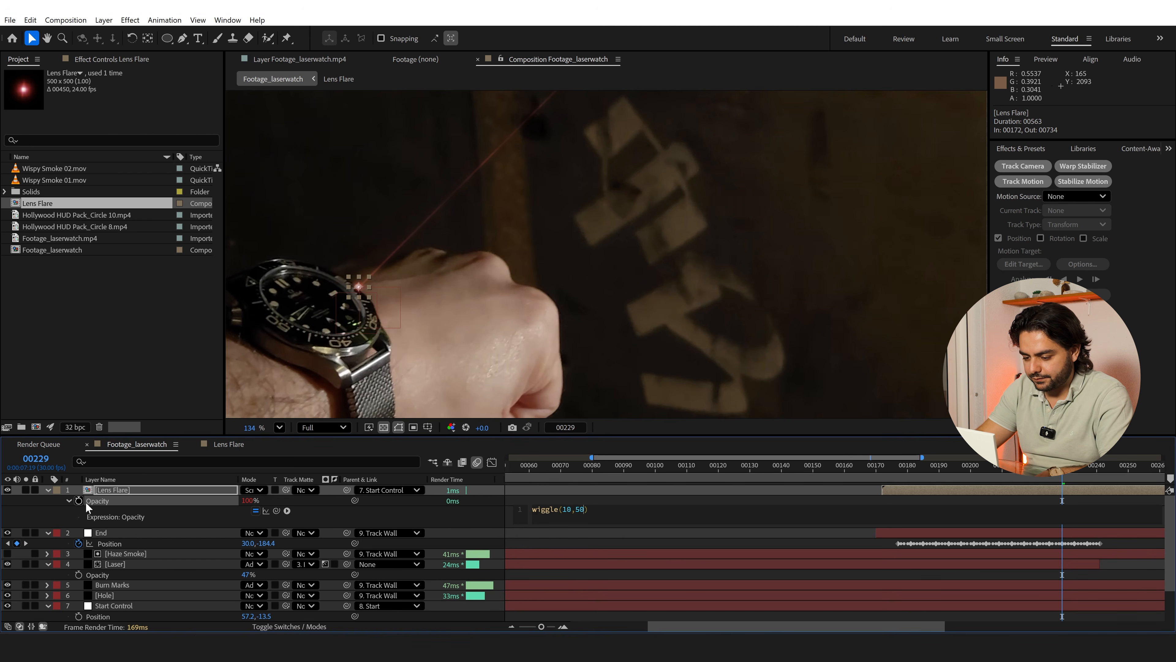
pyautogui.click(654, 492)
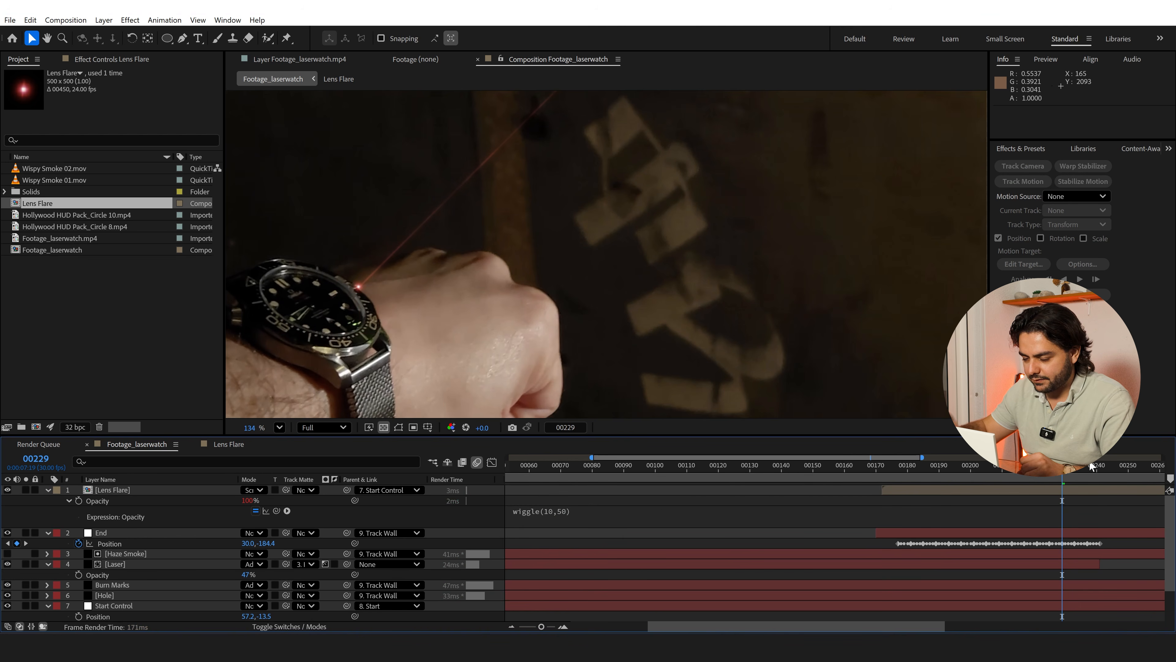
pyautogui.click(1056, 465)
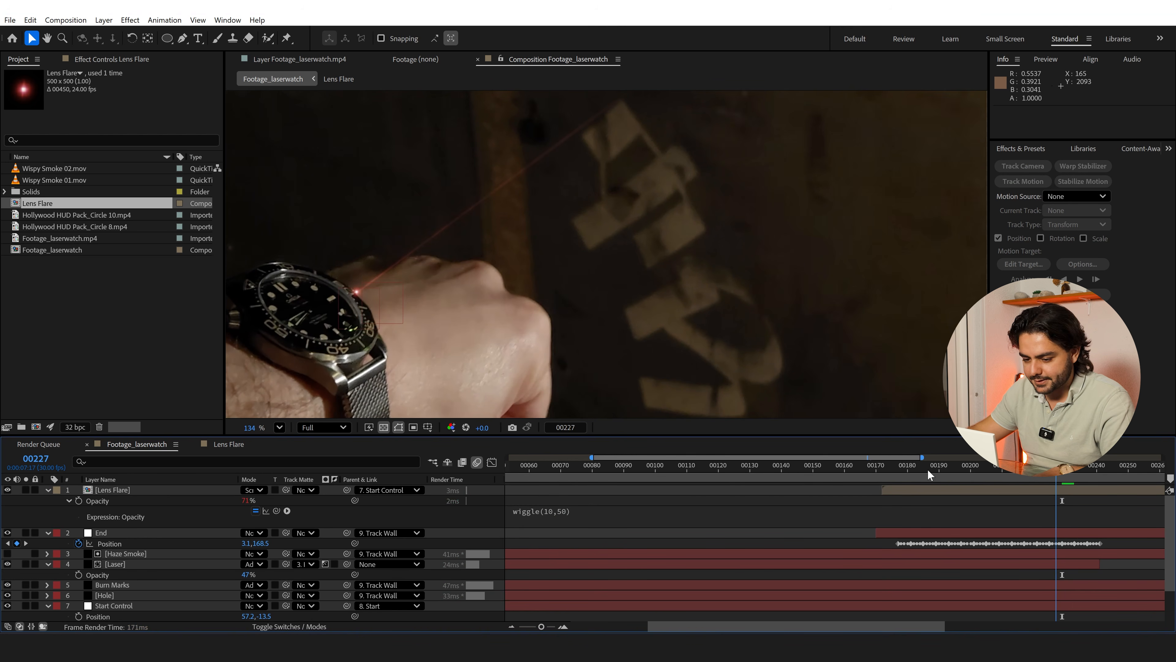
# Duplicate the Lens Flare layer and parent the copy to End
pyautogui.click(114, 491)
pyautogui.hotkey('ctrl', 'd')
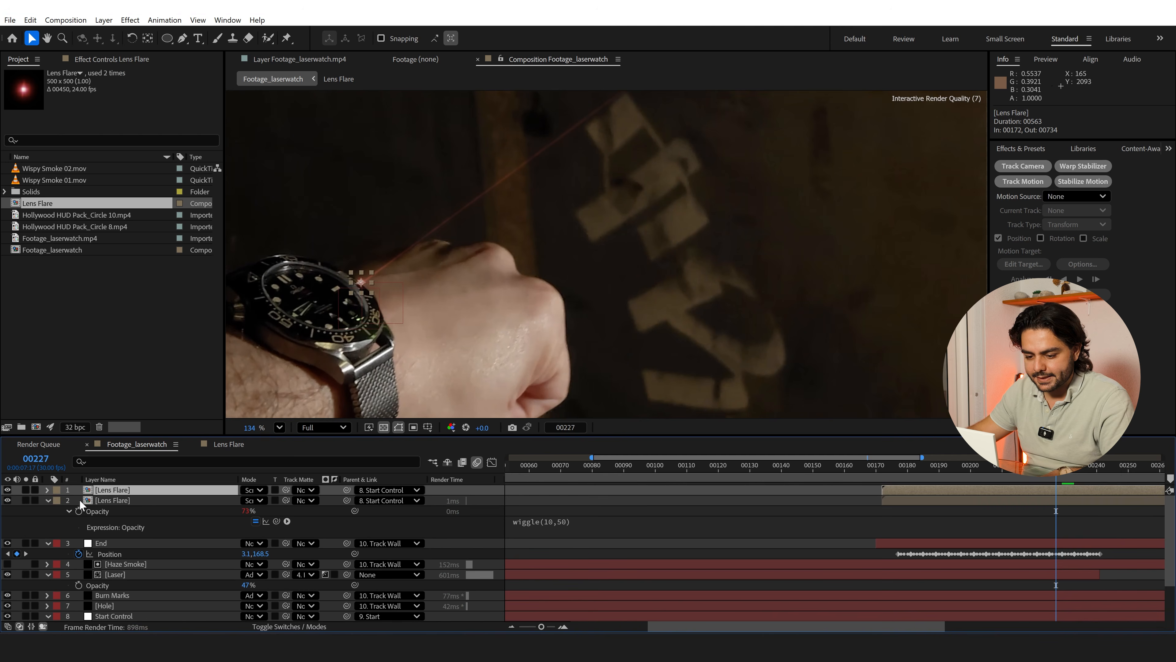
pyautogui.click(377, 490)
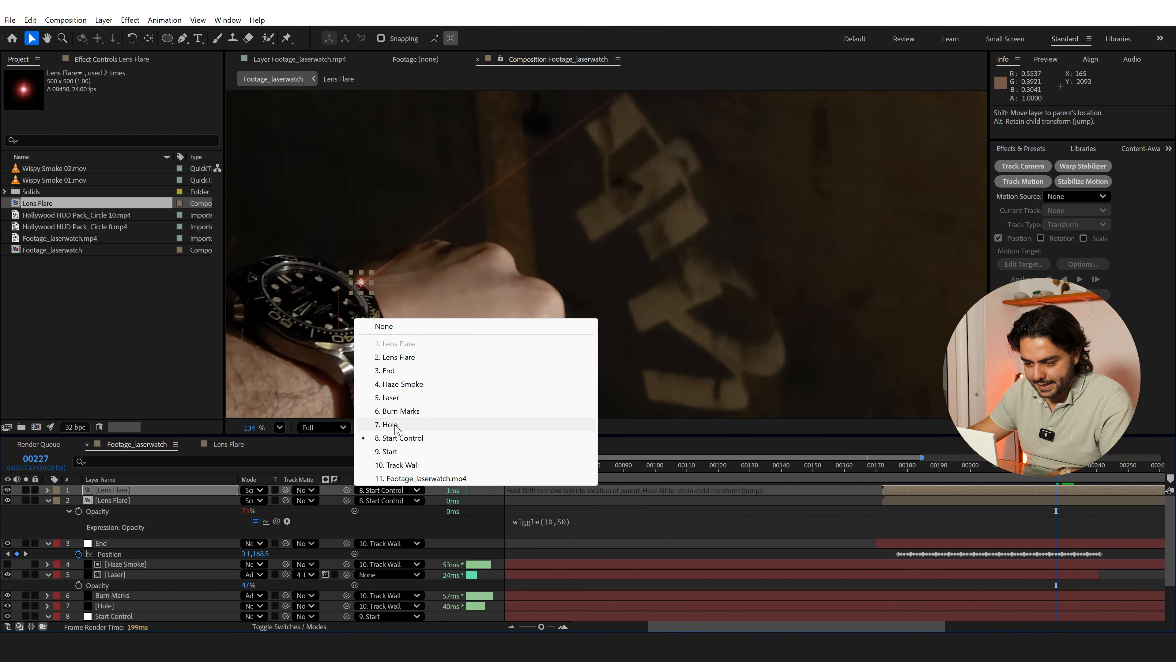
pyautogui.click(389, 370)
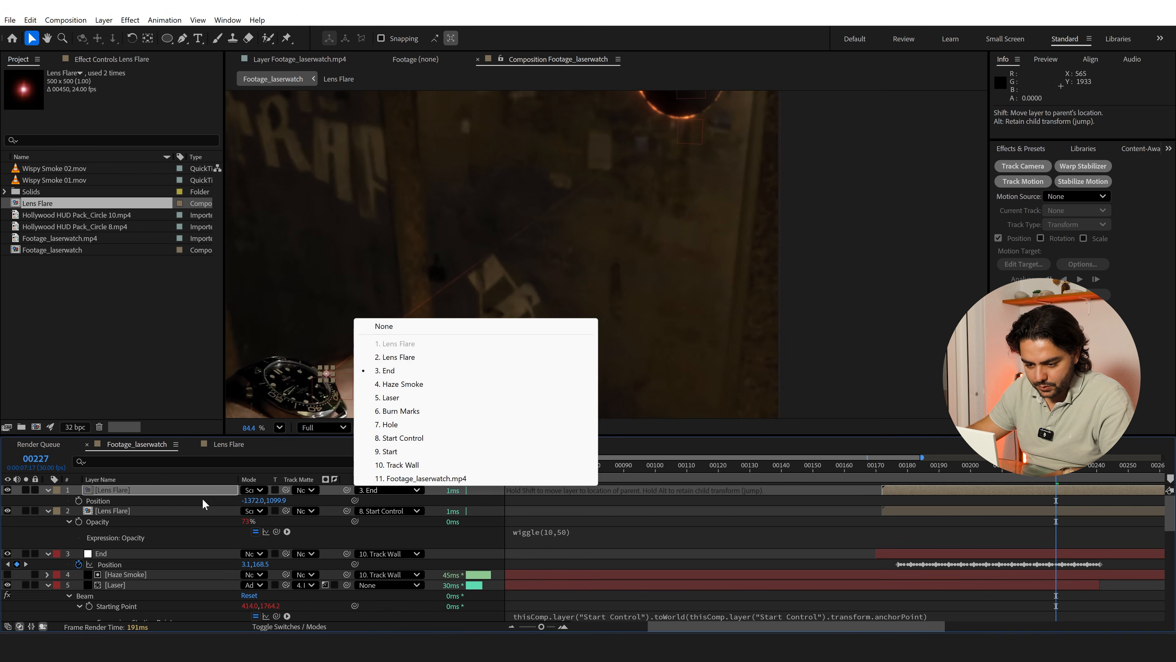
# Move the duplicated flare to the laser's end point on the Hole's burning rim, at a position of about 0.1, 3.1
pyautogui.click(183, 492)
pyautogui.scroll(2, 338, 398)
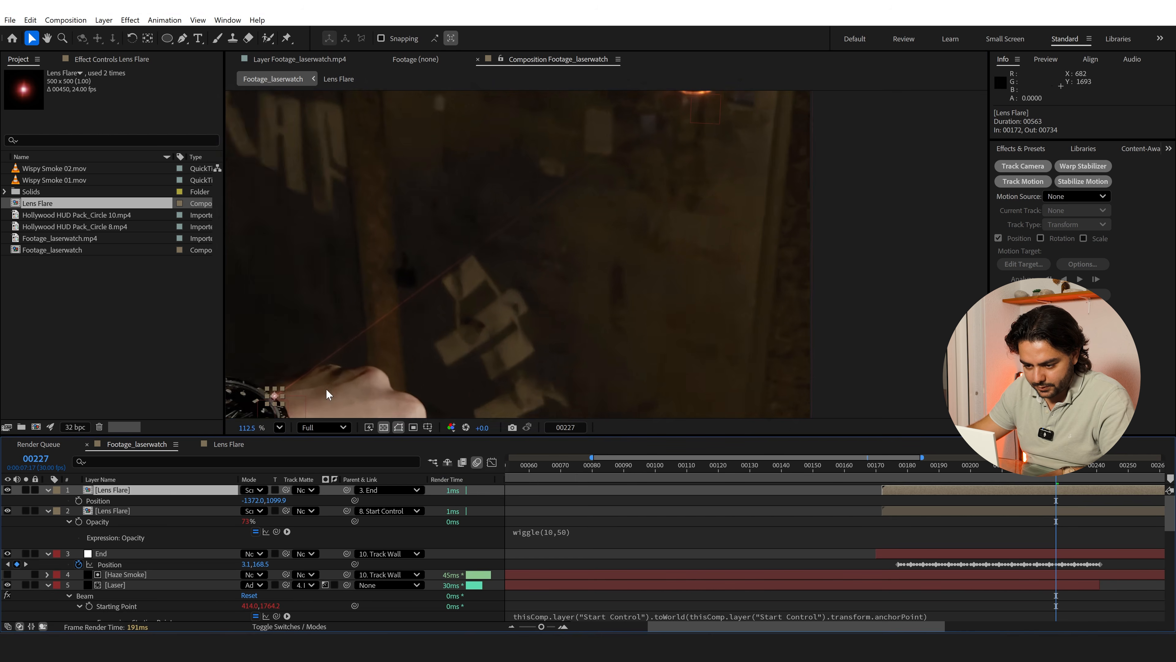
pyautogui.moveTo(408, 340); pyautogui.dragTo(666, 105)
pyautogui.scroll(1, 490, 209)
pyautogui.moveTo(418, 217); pyautogui.dragTo(876, 87)
pyautogui.moveTo(753, 187); pyautogui.dragTo(483, 367)
pyautogui.moveTo(688, 201); pyautogui.dragTo(583, 286)
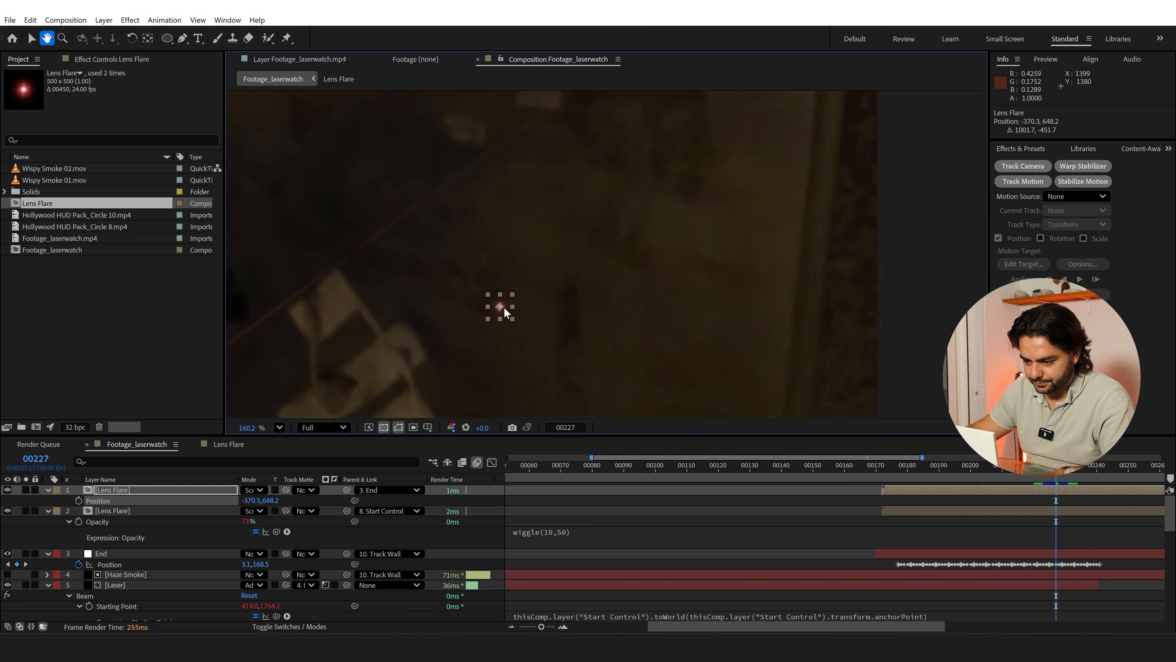
pyautogui.moveTo(503, 307)
pyautogui.mouseDown()
pyautogui.moveTo(664, 126)
pyautogui.moveTo(521, 355)
pyautogui.moveTo(559, 240)
pyautogui.mouseUp()
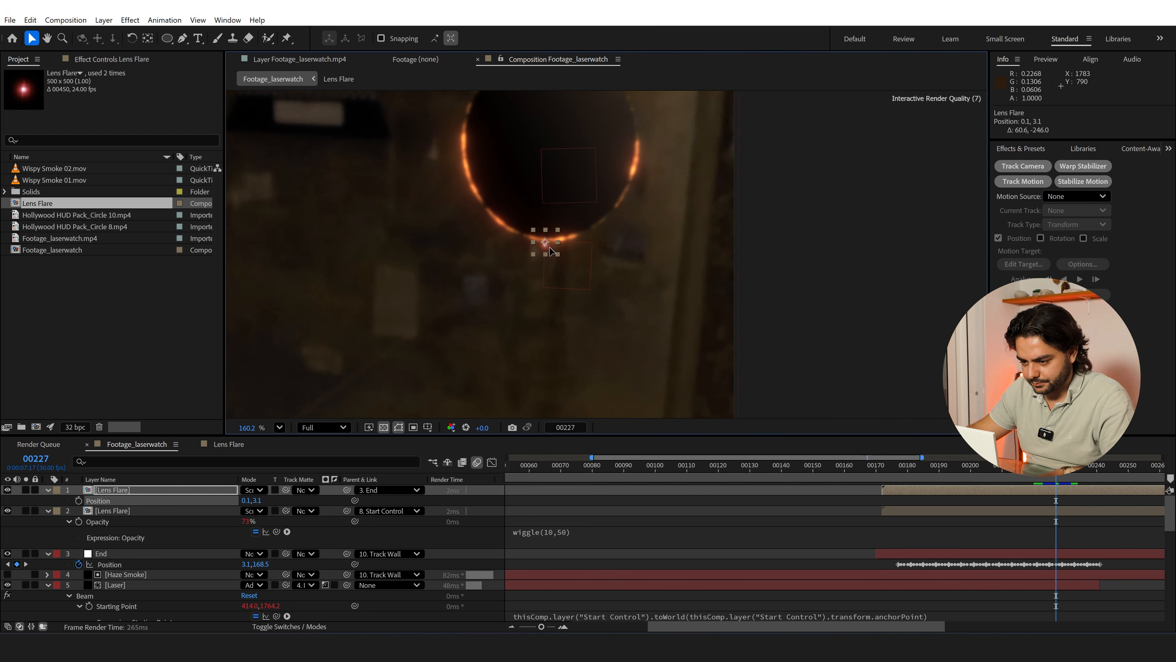
# Enable motion blur on the End-parented Lens Flare, keep it off on the Start Control one, and compare frames 227 and 228
pyautogui.click(831, 513)
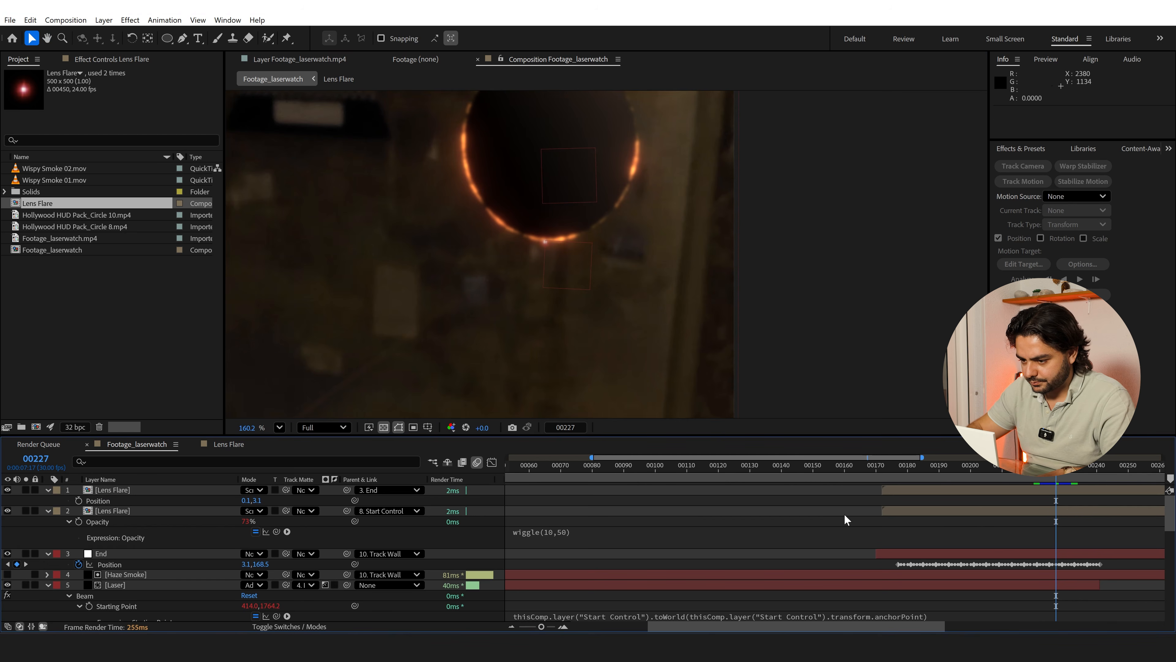
pyautogui.press('pagedown')
pyautogui.press('pageup')
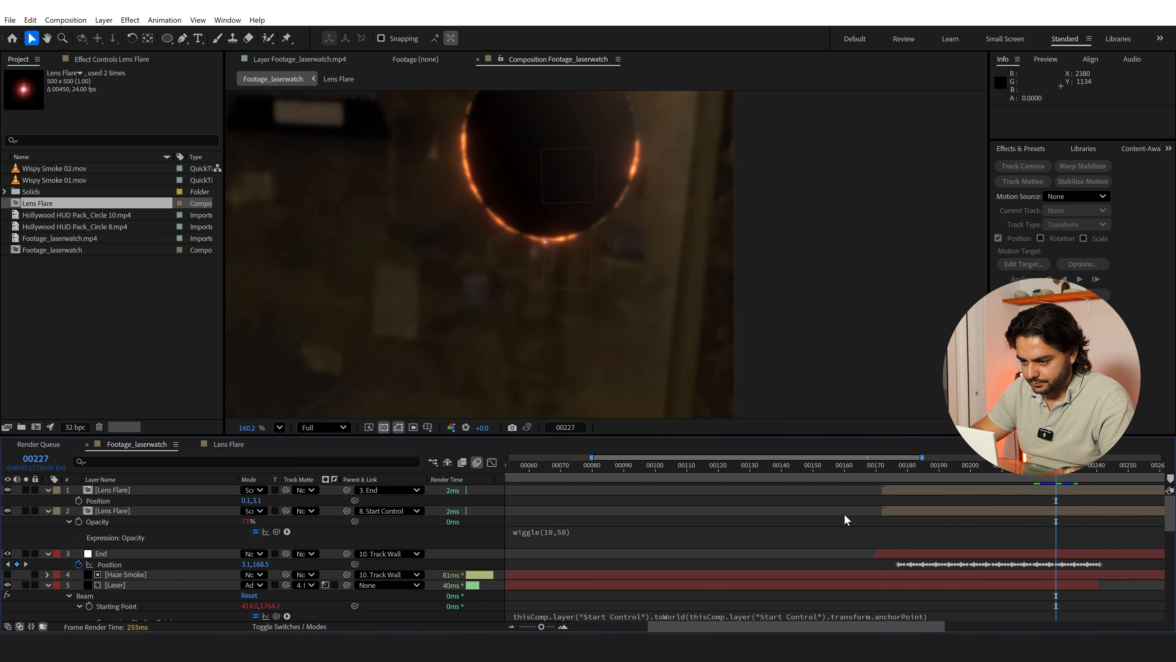
pyautogui.press('pagedown')
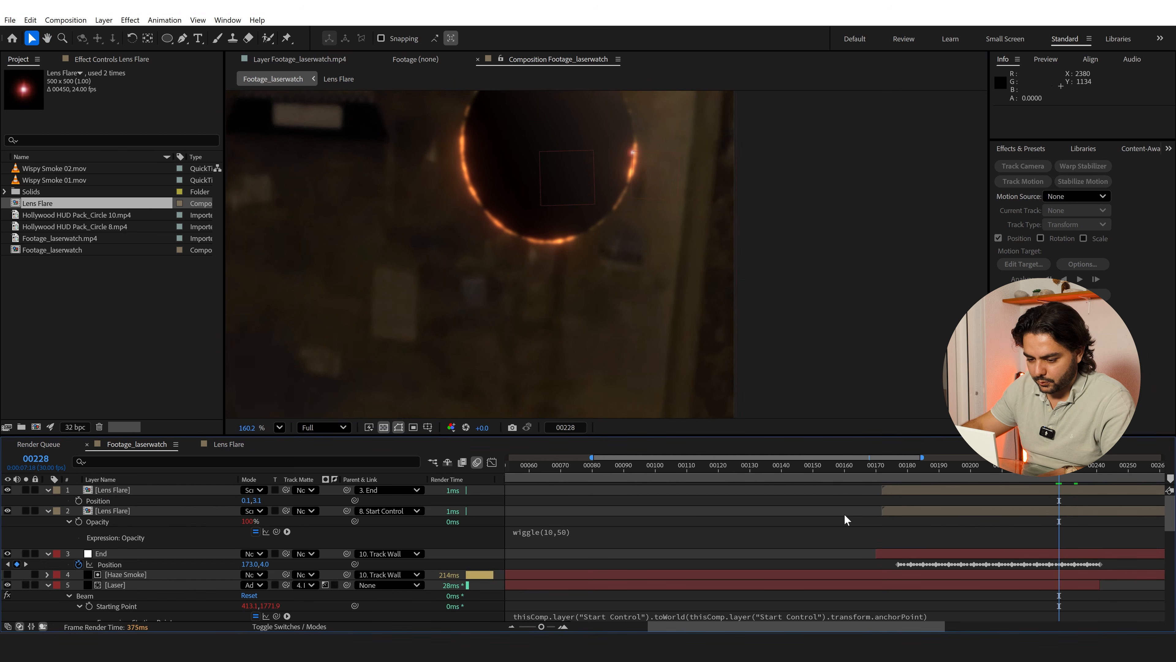
pyautogui.click(297, 625)
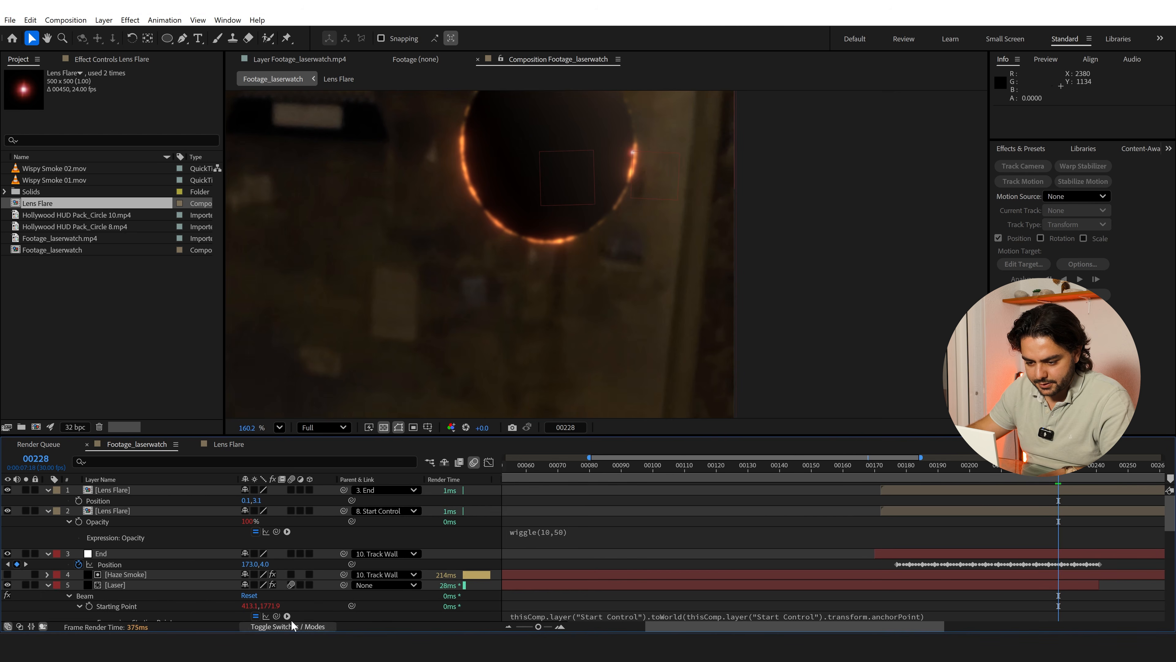
pyautogui.click(291, 510)
pyautogui.press('pageup')
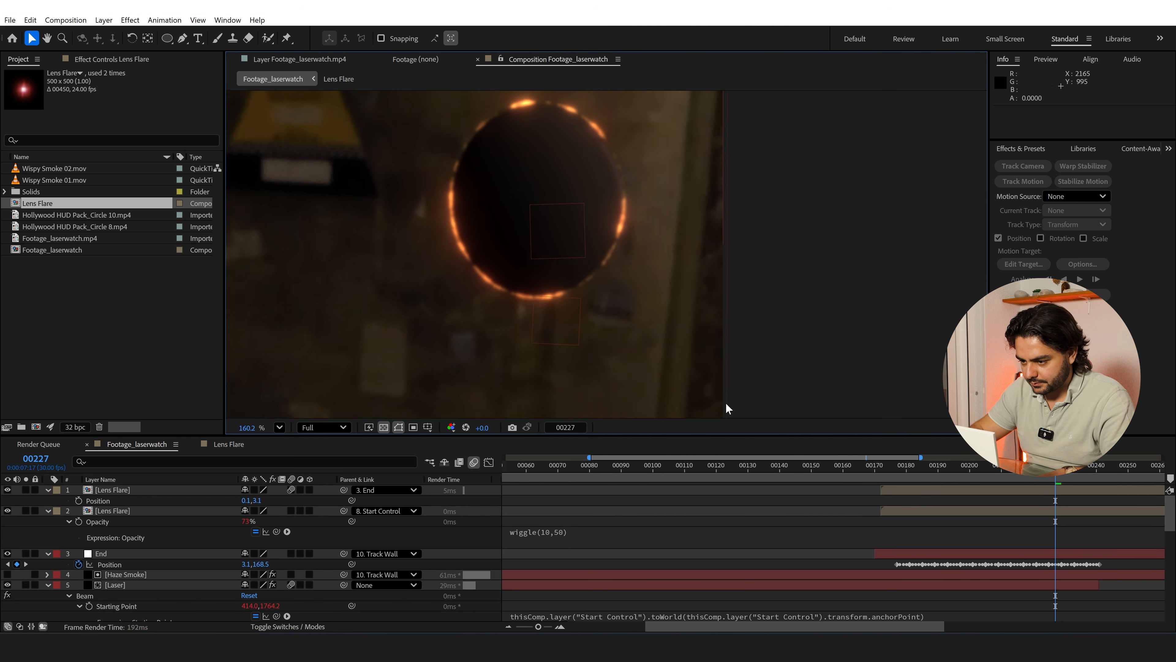
pyautogui.press('pagedown')
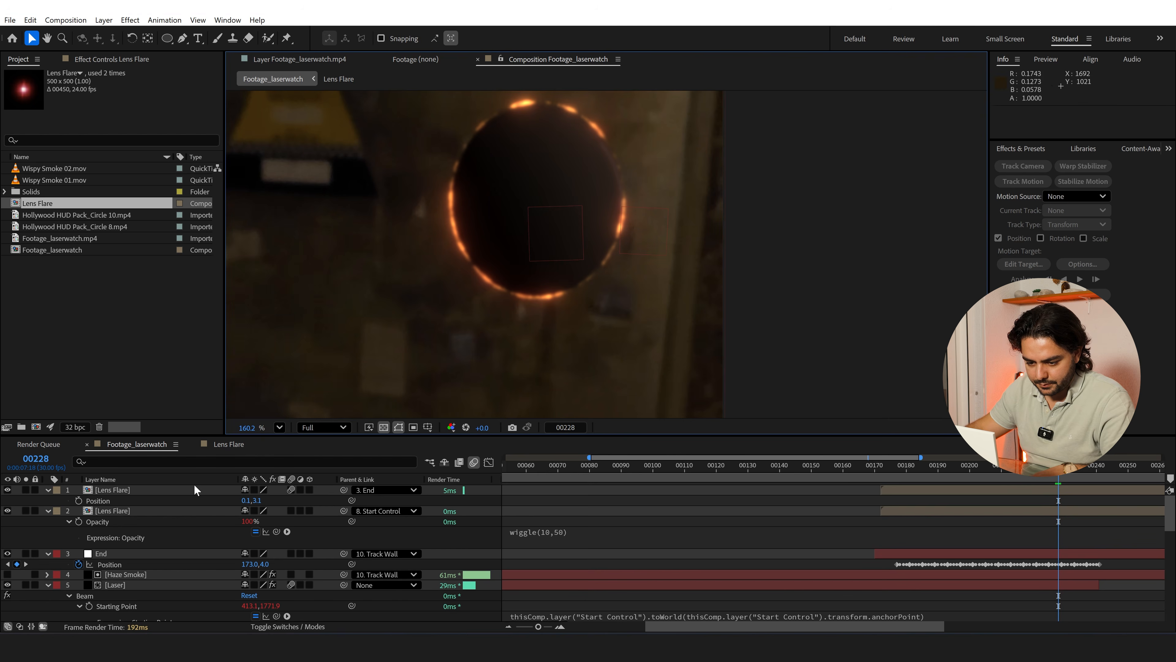
# Duplicate the End-parented Lens Flare until four of these layers are stacked, removing the one extra copy
pyautogui.click(137, 493)
pyautogui.hotkey('ctrl', 'd')
pyautogui.hotkey('ctrl', 'd')
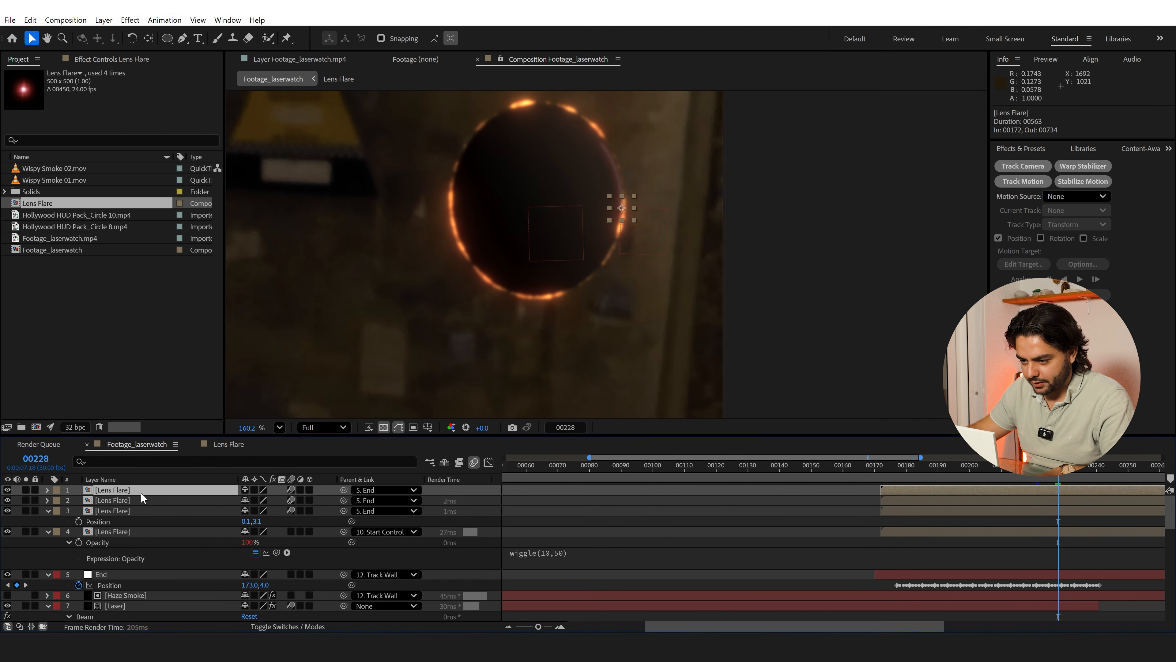
pyautogui.hotkey('ctrl', 'd')
pyautogui.hotkey('ctrl', 'd')
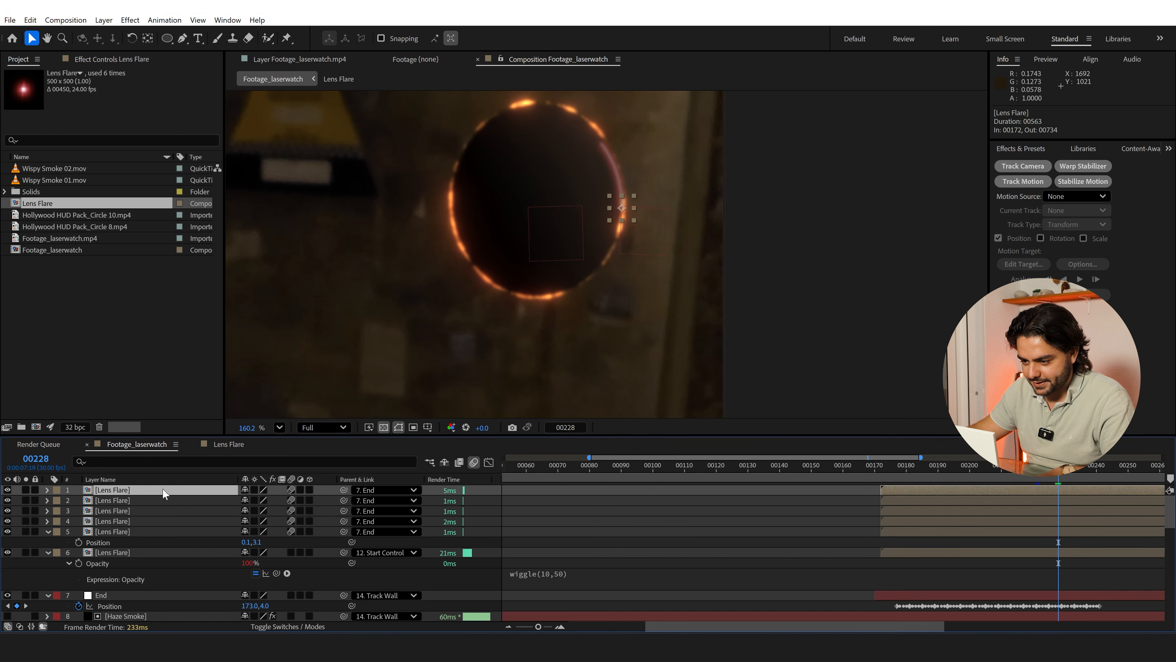
pyautogui.press('Delete')
# Set the blend mode of the four End-parented Lens Flare layers to Add
pyautogui.keyDown('shift'); pyautogui.click(141, 521); pyautogui.keyUp('shift')
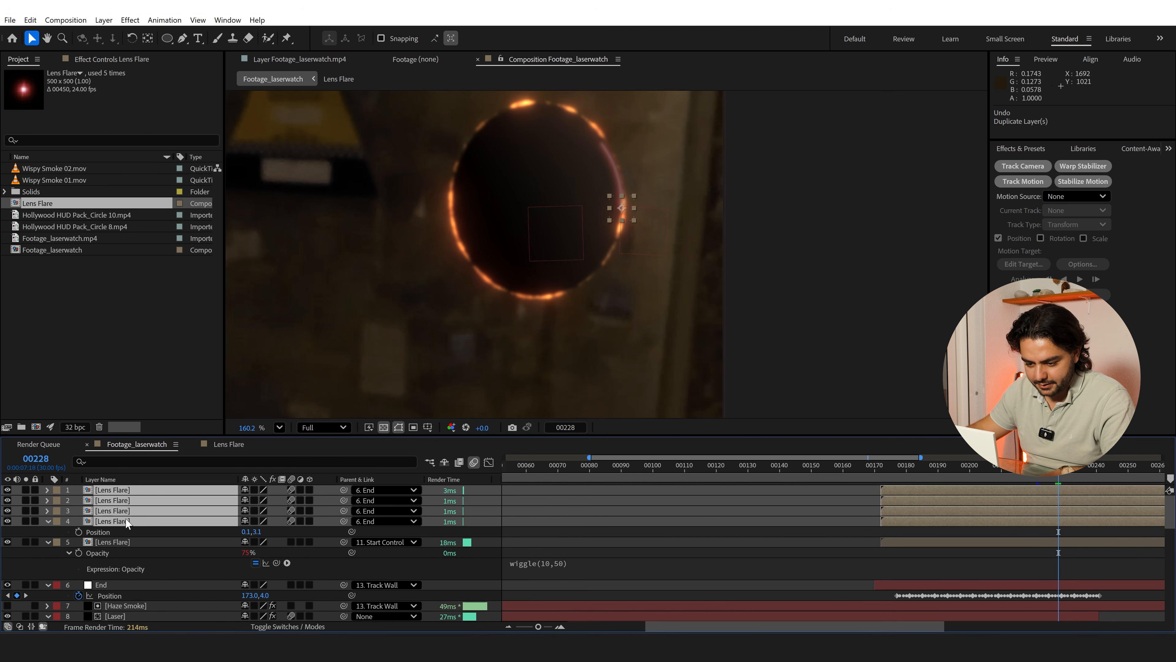
pyautogui.click(289, 627)
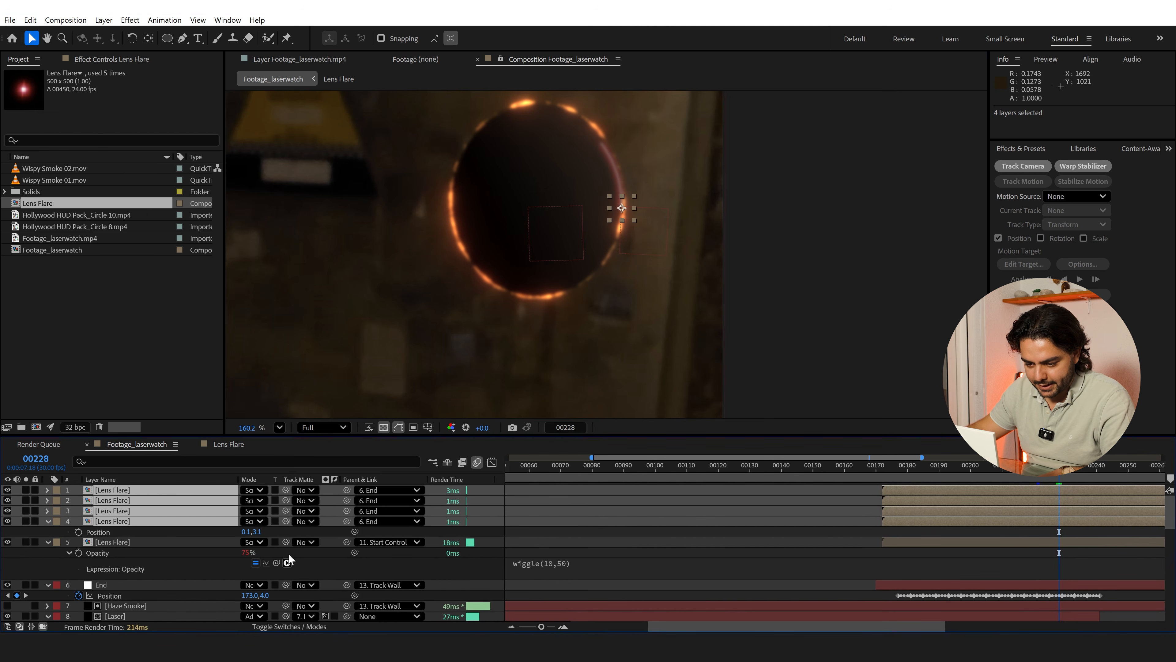
pyautogui.click(253, 491)
pyautogui.click(299, 228)
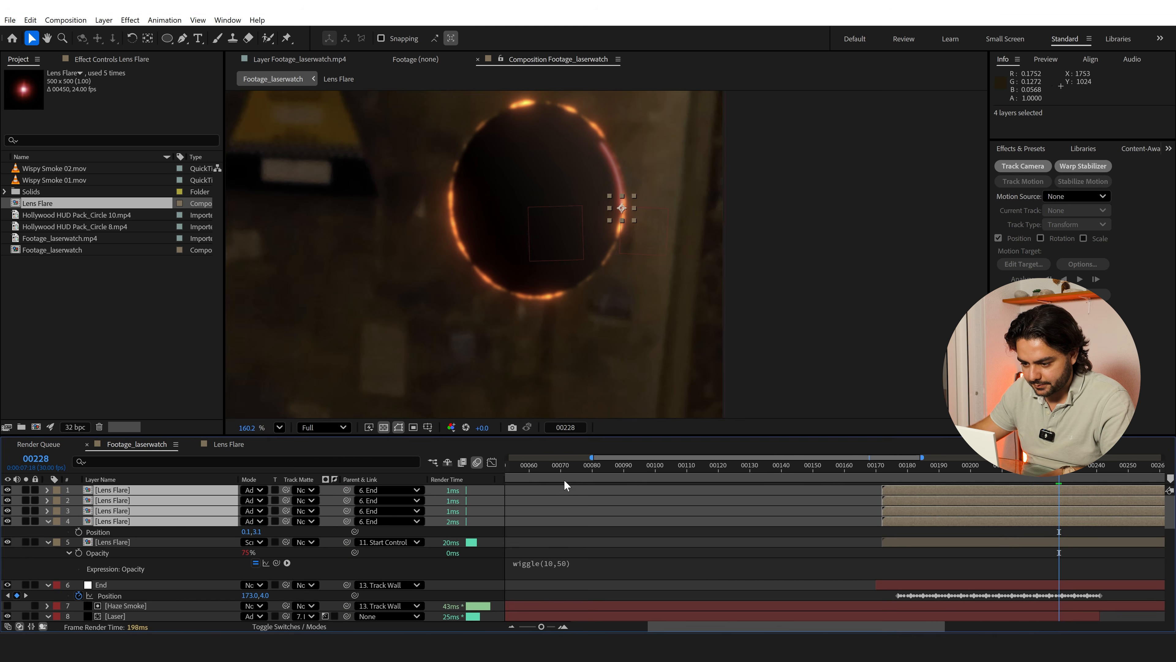
pyautogui.click(562, 513)
pyautogui.scroll(-3, 603, 313)
pyautogui.scroll(-2, 602, 308)
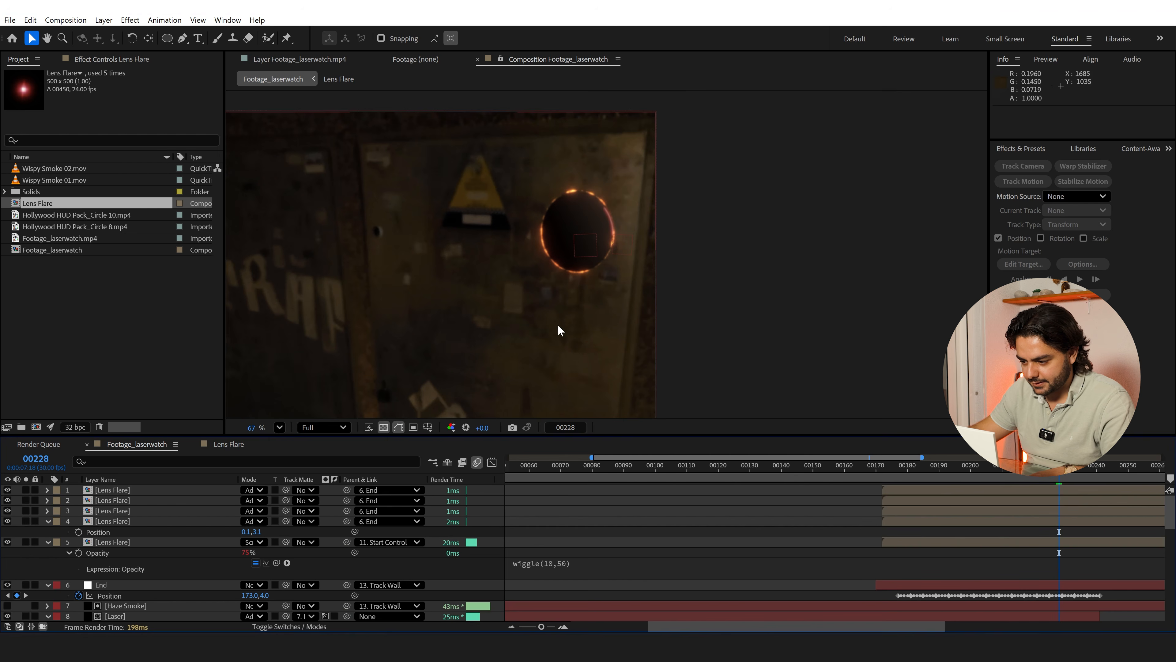
pyautogui.moveTo(567, 334); pyautogui.dragTo(609, 237)
pyautogui.scroll(-1, 610, 241)
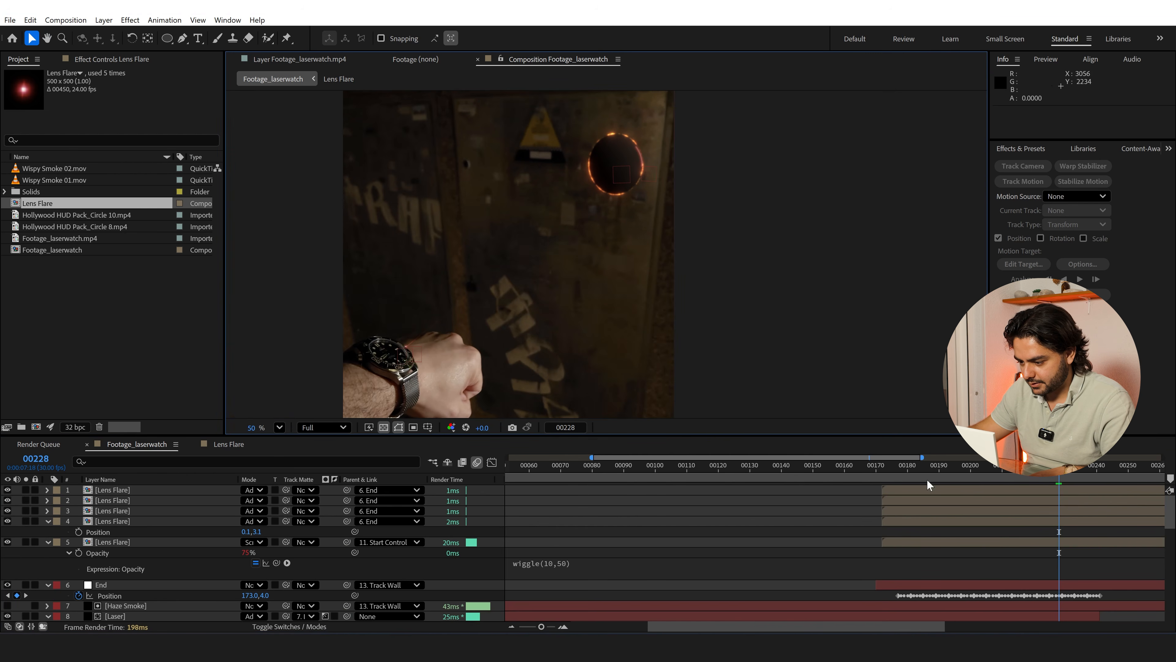
# Lower the preview resolution to Third and move all five Lens Flare layers to start at frame 170
pyautogui.click(878, 476)
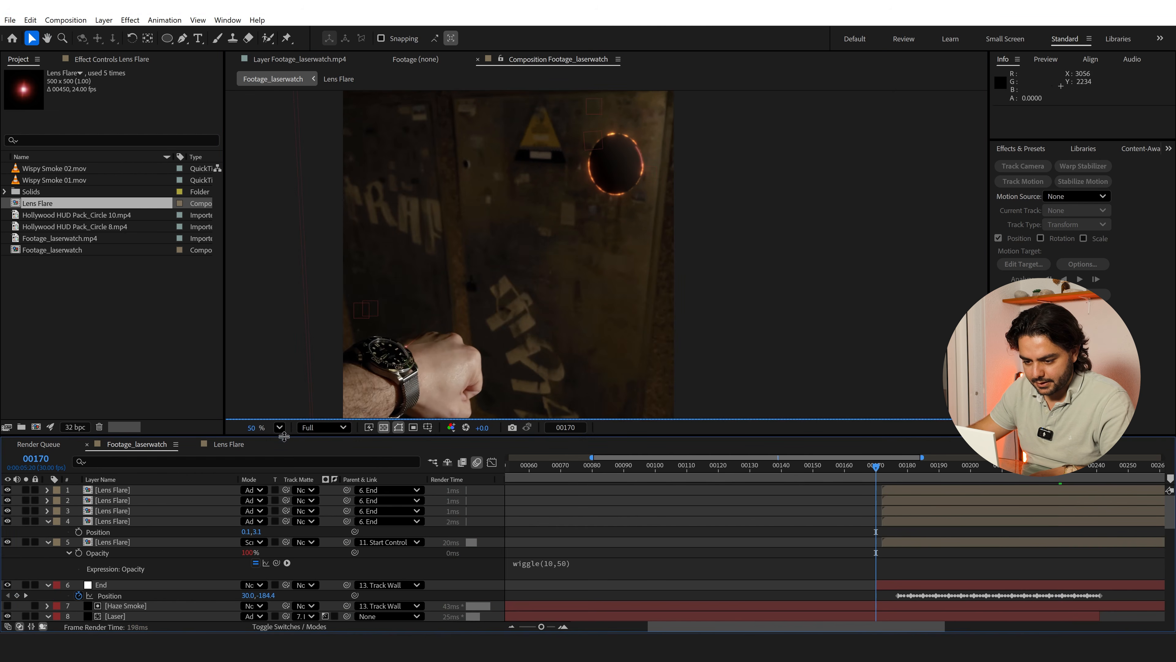
pyautogui.click(324, 427)
pyautogui.click(323, 502)
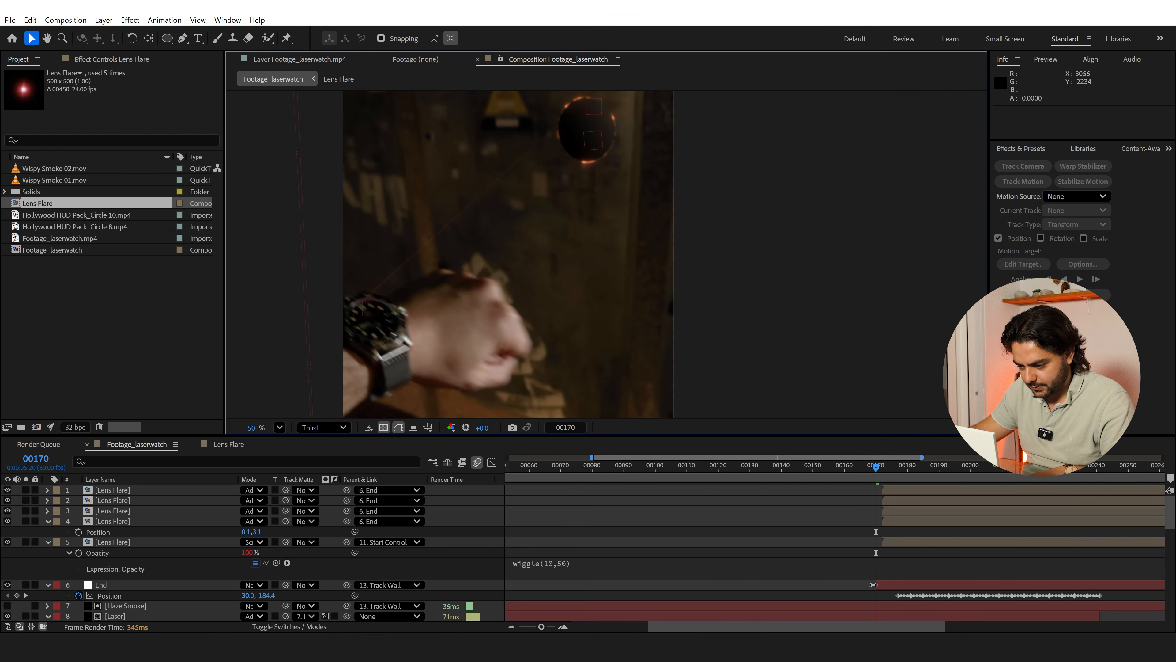
pyautogui.click(895, 539)
pyautogui.keyDown('shift'); pyautogui.click(910, 490); pyautogui.keyUp('shift')
pyautogui.moveTo(909, 489); pyautogui.dragTo(903, 491)
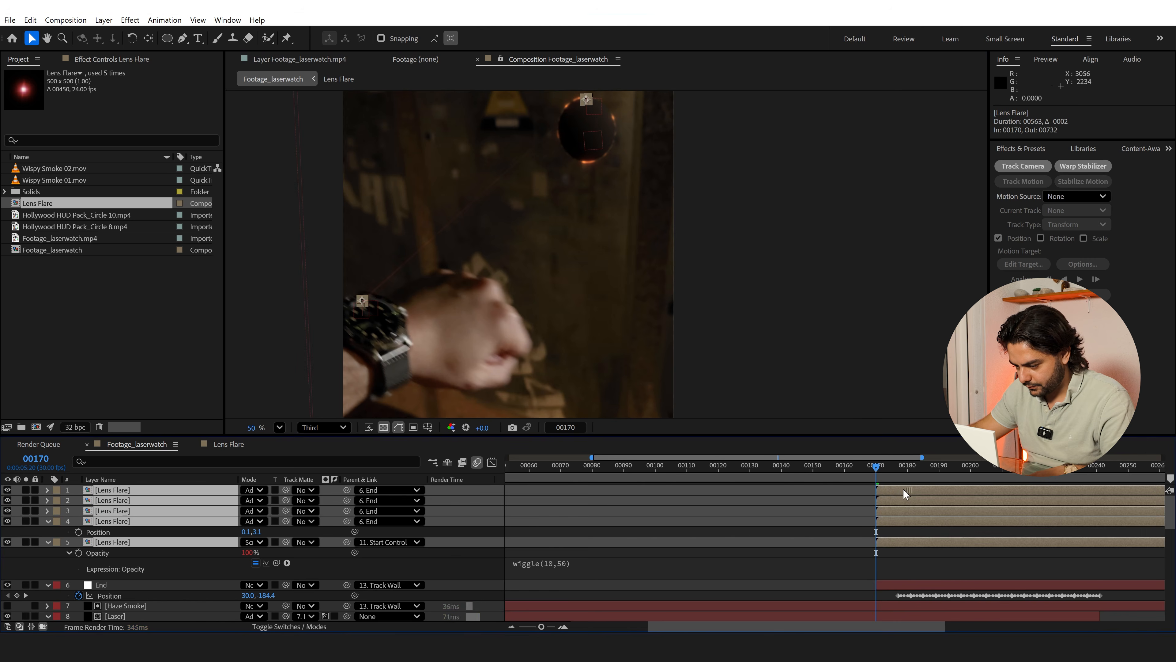
pyautogui.click(824, 522)
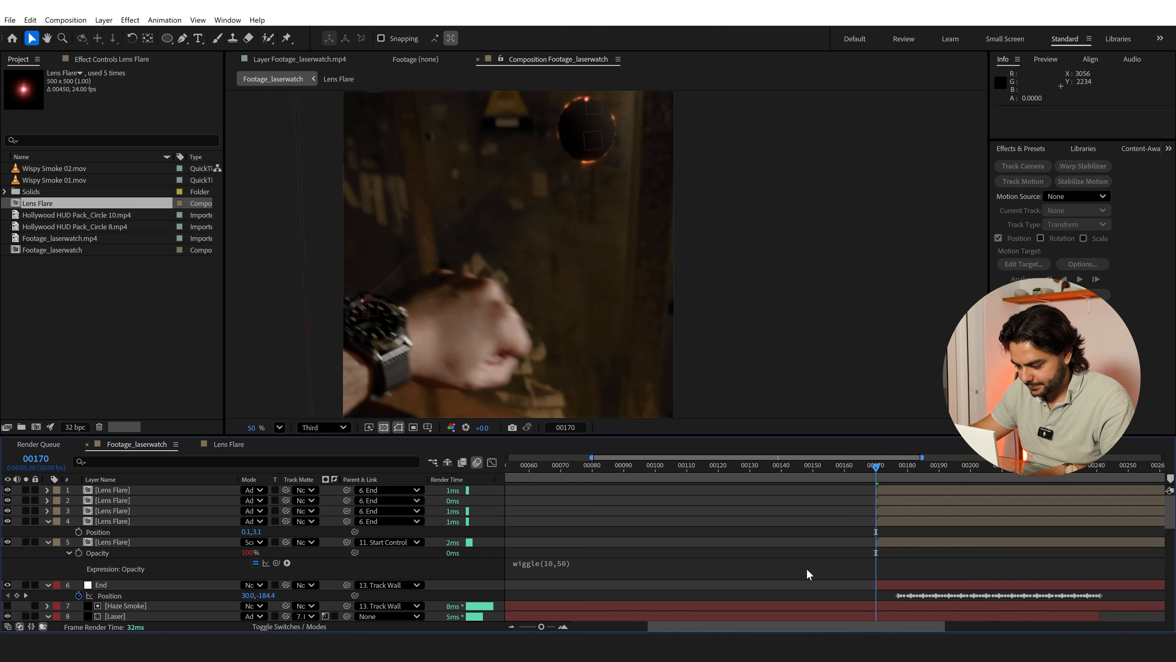
pyautogui.press('pageup')
pyautogui.press('pagedown')
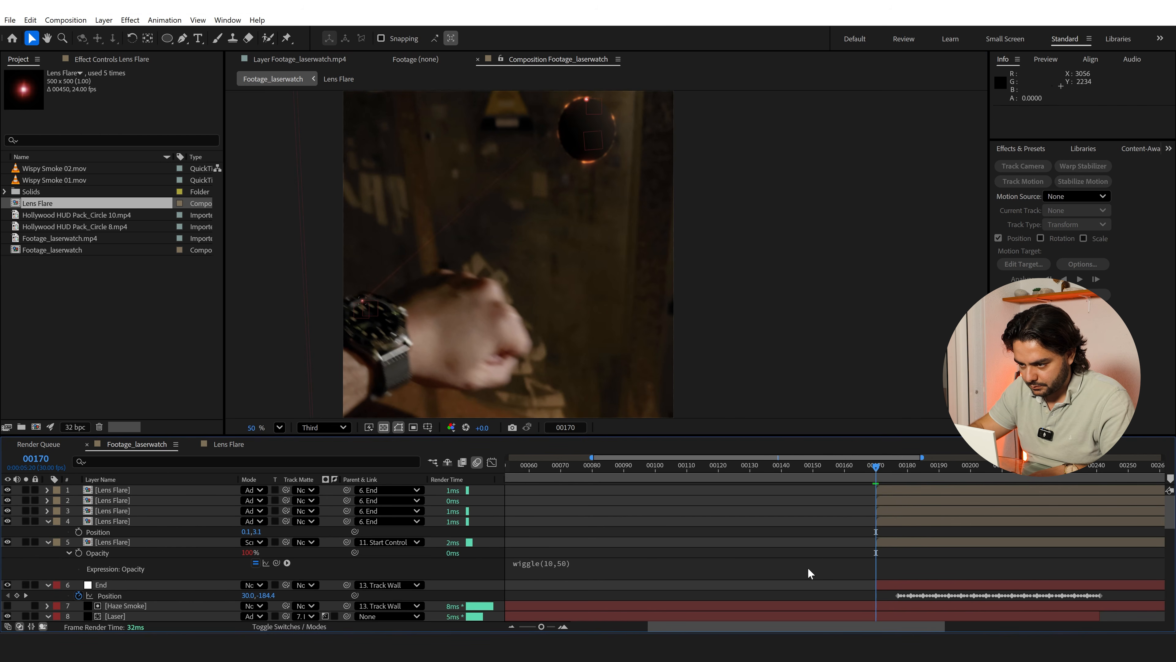
# Set the scale of the four End-parented Lens Flare layers to 5%
pyautogui.click(111, 521)
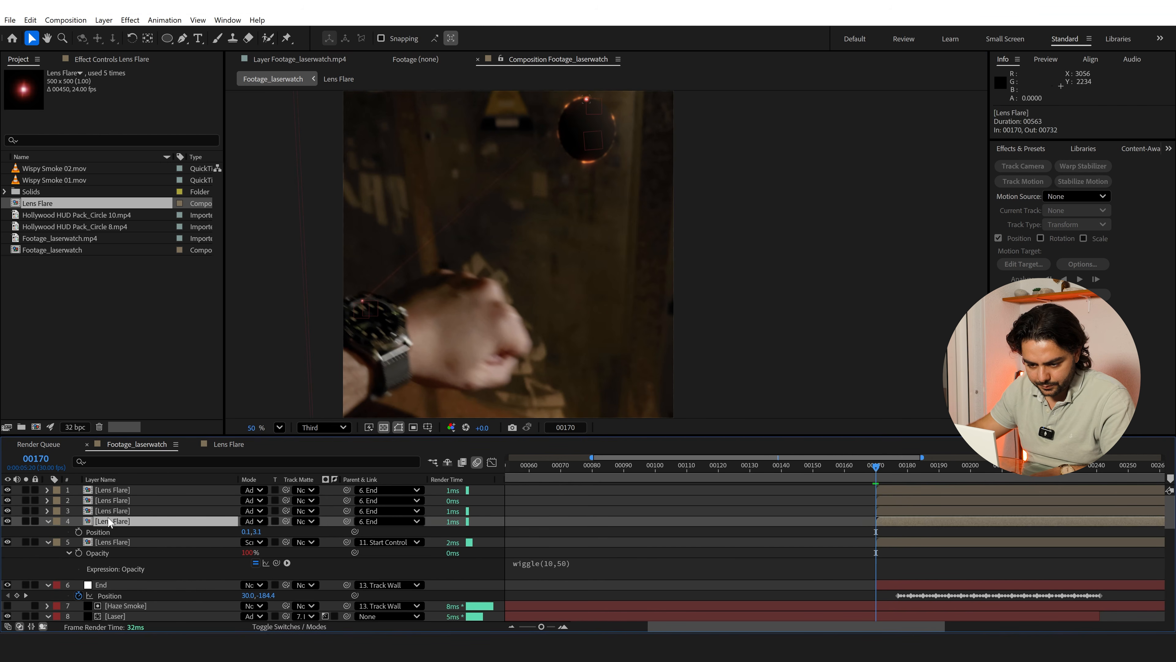
pyautogui.keyDown('shift'); pyautogui.click(118, 490); pyautogui.keyUp('shift')
pyautogui.press('s')
pyautogui.click(259, 501)
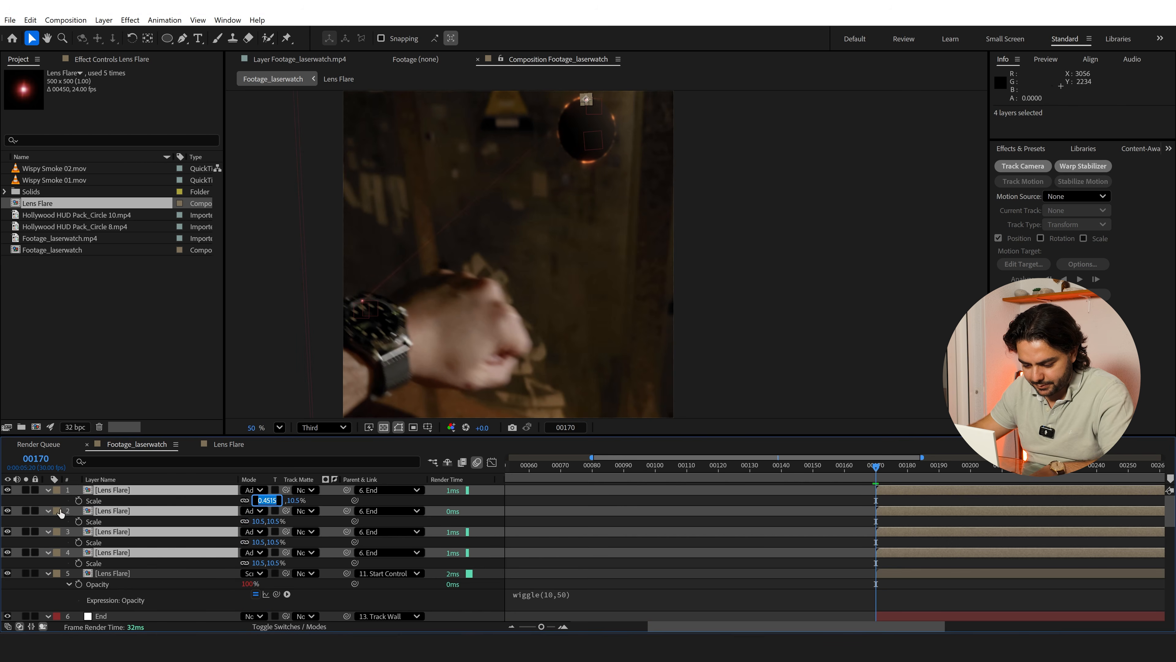
pyautogui.write('5')
pyautogui.press('Return')
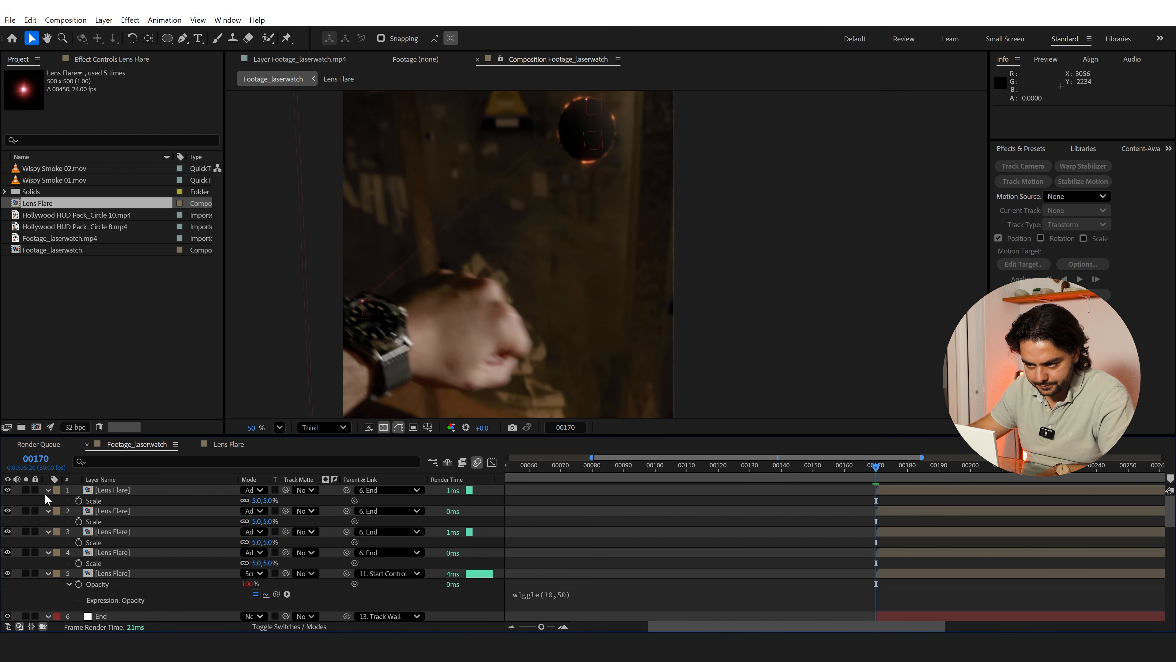
# Collapse the properties of all layers in the timeline and clear the selection
pyautogui.click(108, 493)
pyautogui.hotkey('ctrl', 'a')
pyautogui.click(48, 491)
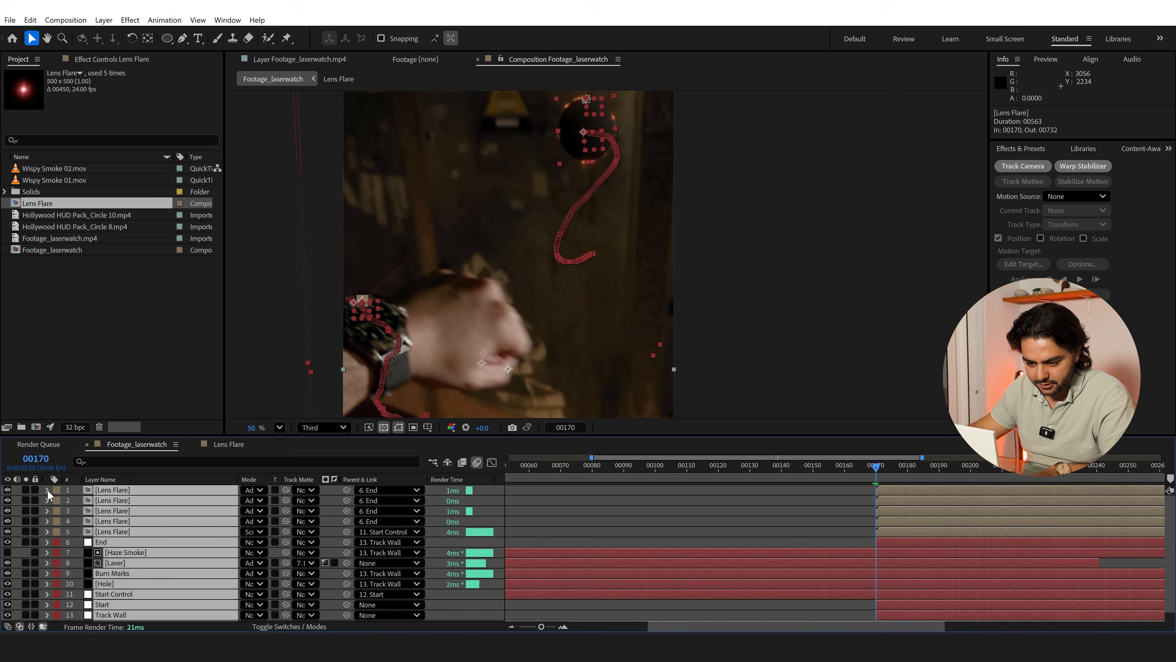
pyautogui.hotkey('ctrl', 'shift', 'a')
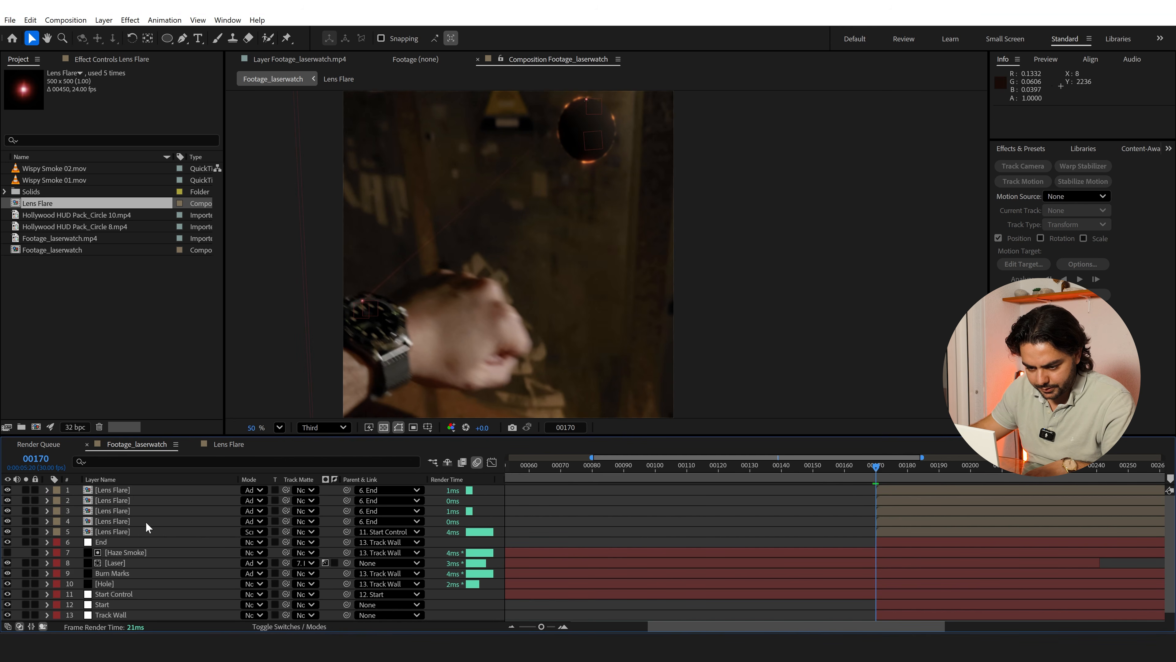
# Preview from frame 170 and shift all five Lens Flare layers to start at frame 174
pyautogui.click(125, 533)
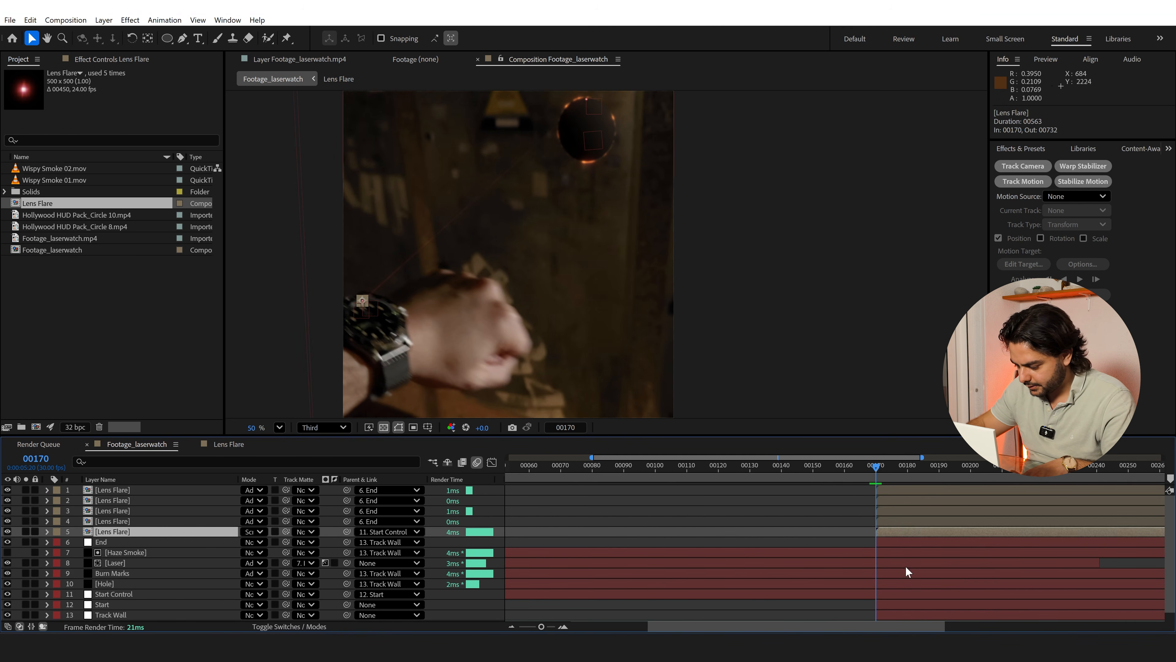
pyautogui.press('space')
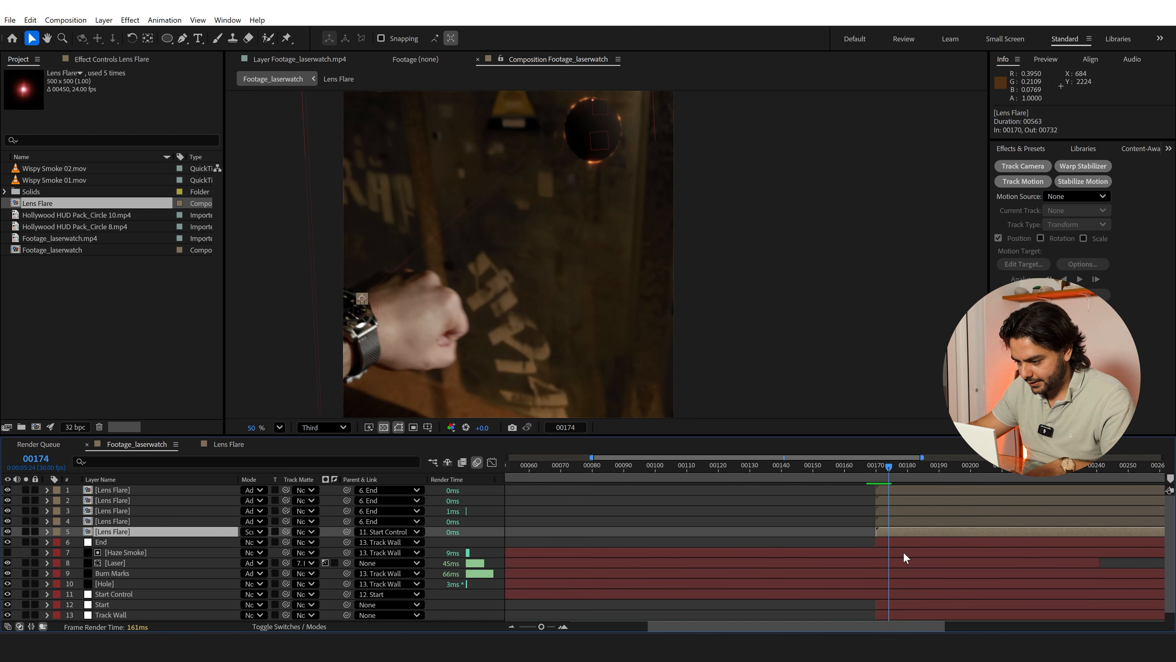
pyautogui.click(896, 543)
pyautogui.keyDown('shift'); pyautogui.click(900, 492); pyautogui.keyUp('shift')
pyautogui.click(866, 507)
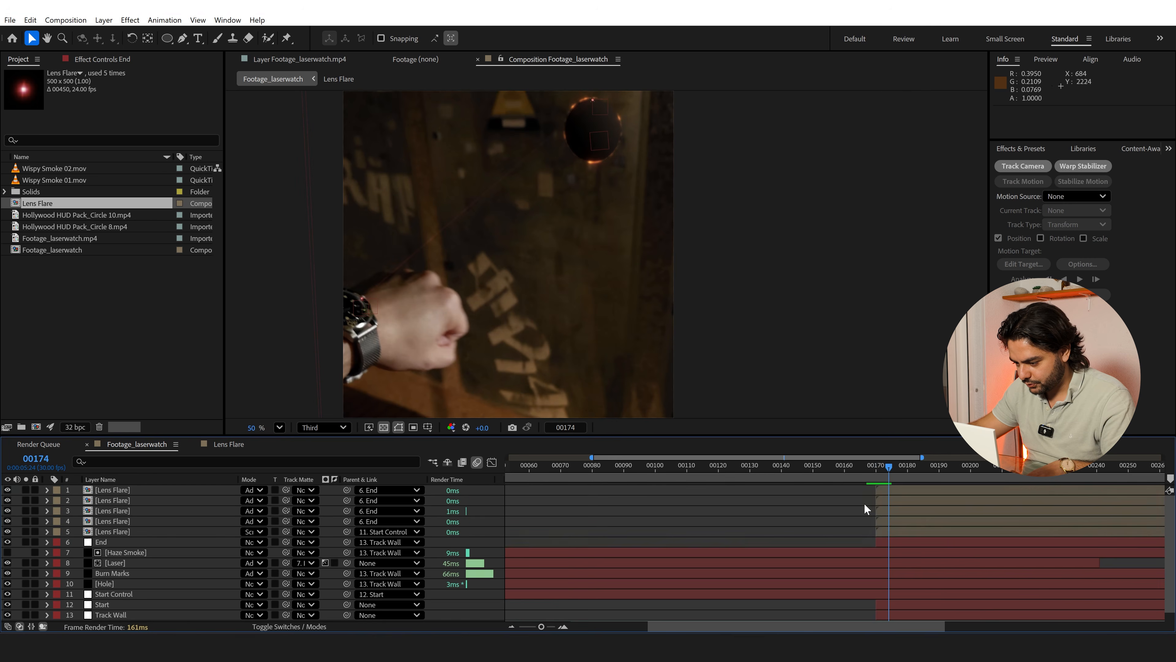
pyautogui.click(895, 490)
pyautogui.keyDown('shift'); pyautogui.click(896, 532); pyautogui.keyUp('shift')
pyautogui.hotkey('alt', '[')
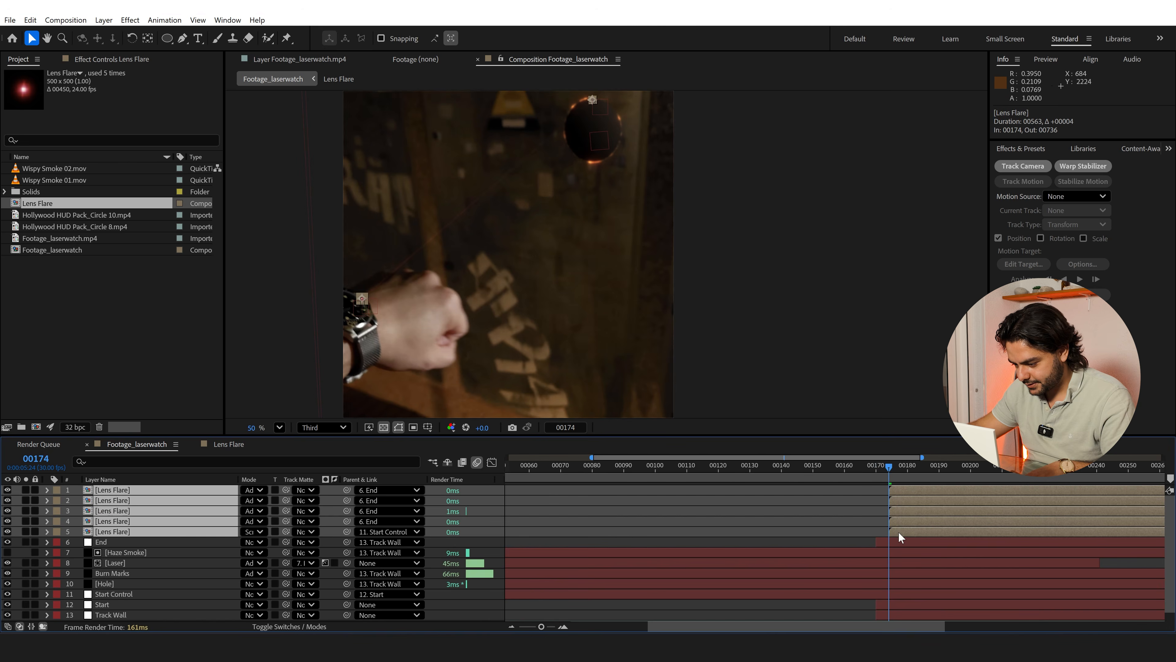
# Trim the in points of the End, Start and Track Wall layers to frame 174
pyautogui.hotkey('ctrl', 'shift', 'a')
pyautogui.moveTo(878, 545); pyautogui.dragTo(883, 544)
pyautogui.scroll(-1, 882, 553)
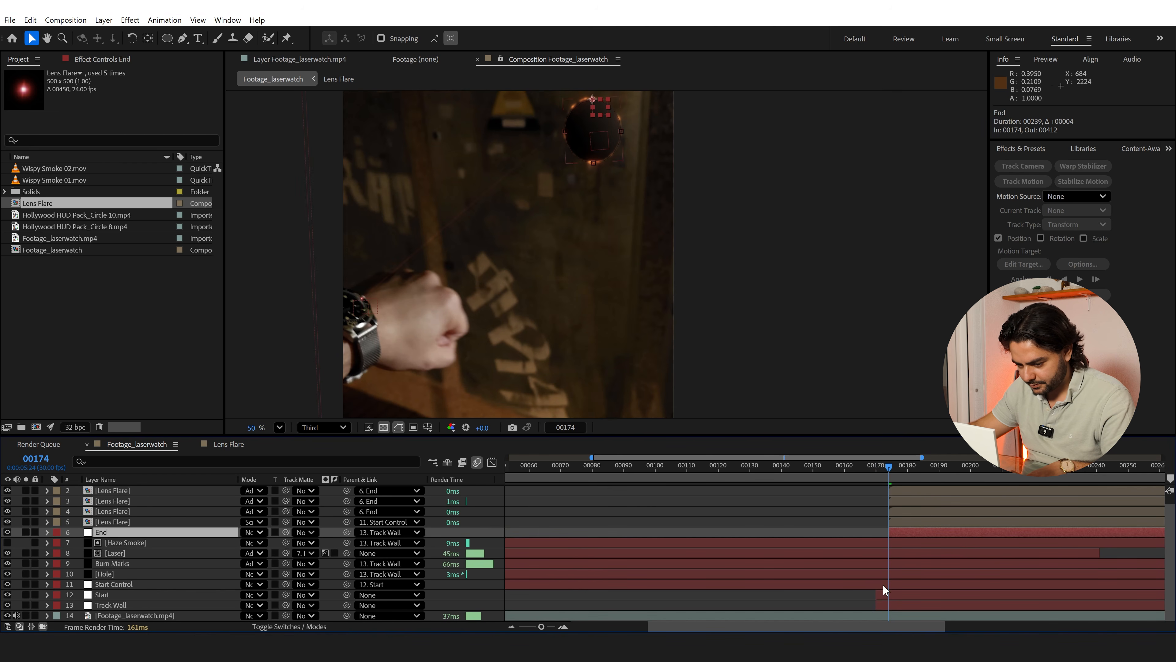
pyautogui.click(883, 595)
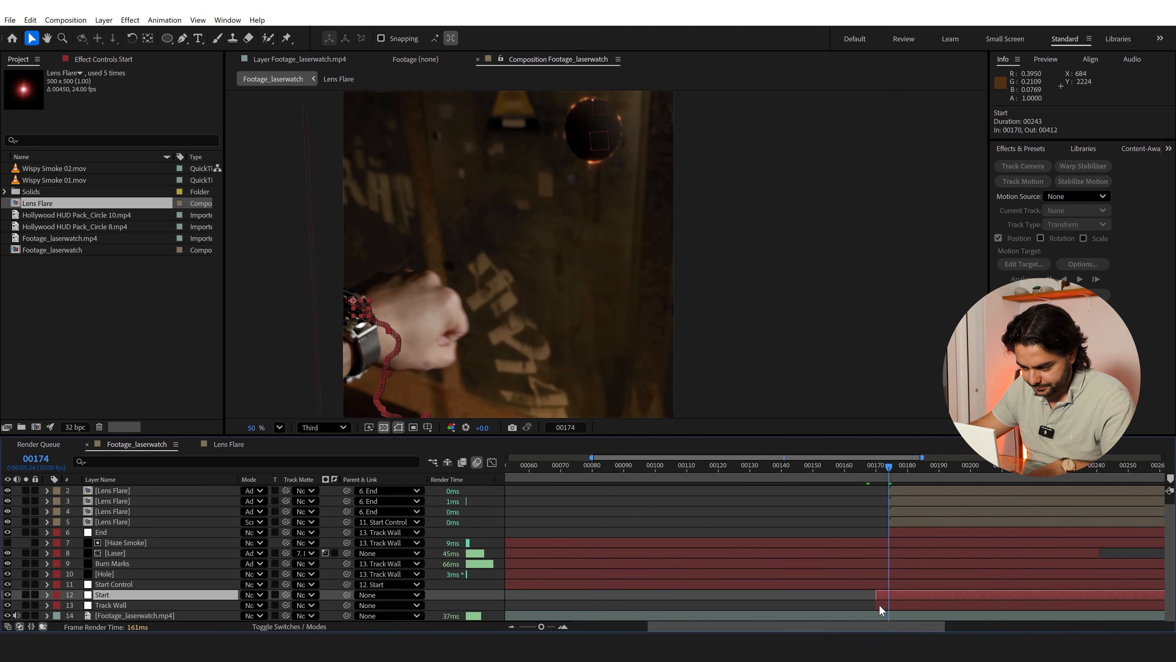
pyautogui.keyDown('shift'); pyautogui.click(879, 606); pyautogui.keyUp('shift')
pyautogui.moveTo(877, 597); pyautogui.dragTo(888, 596)
# Trim the starts of Haze Smoke, Laser, Burn Marks, Hole and Start Control to frame 174, and preview the result
pyautogui.click(853, 584)
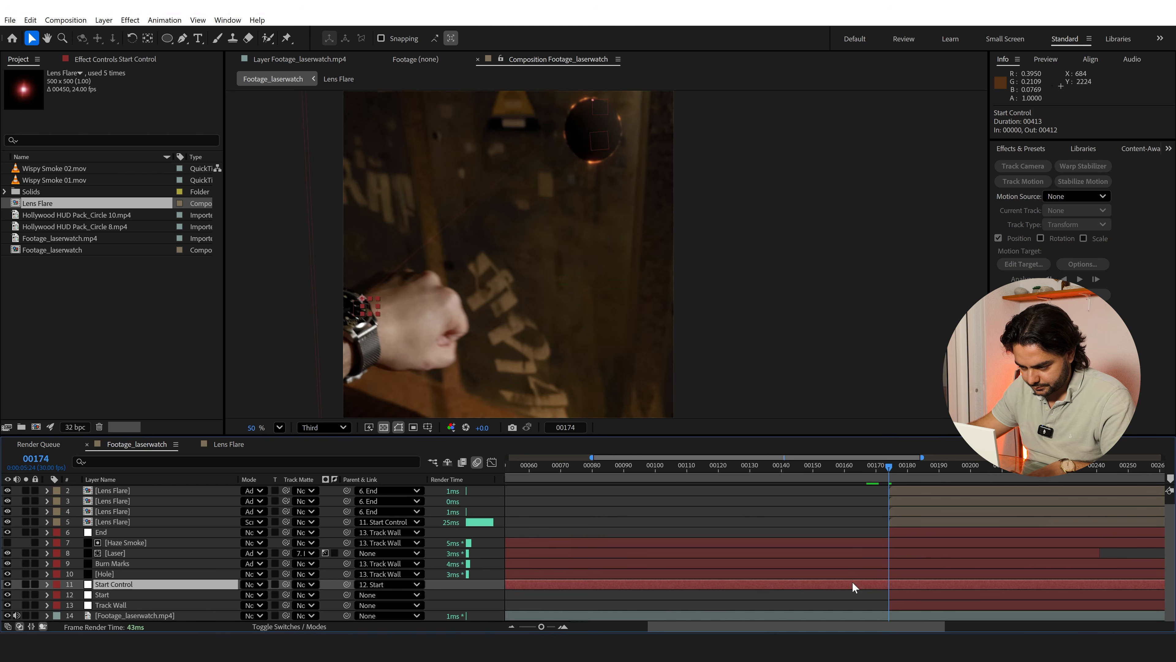
pyautogui.keyDown('shift'); pyautogui.click(875, 545); pyautogui.keyUp('shift')
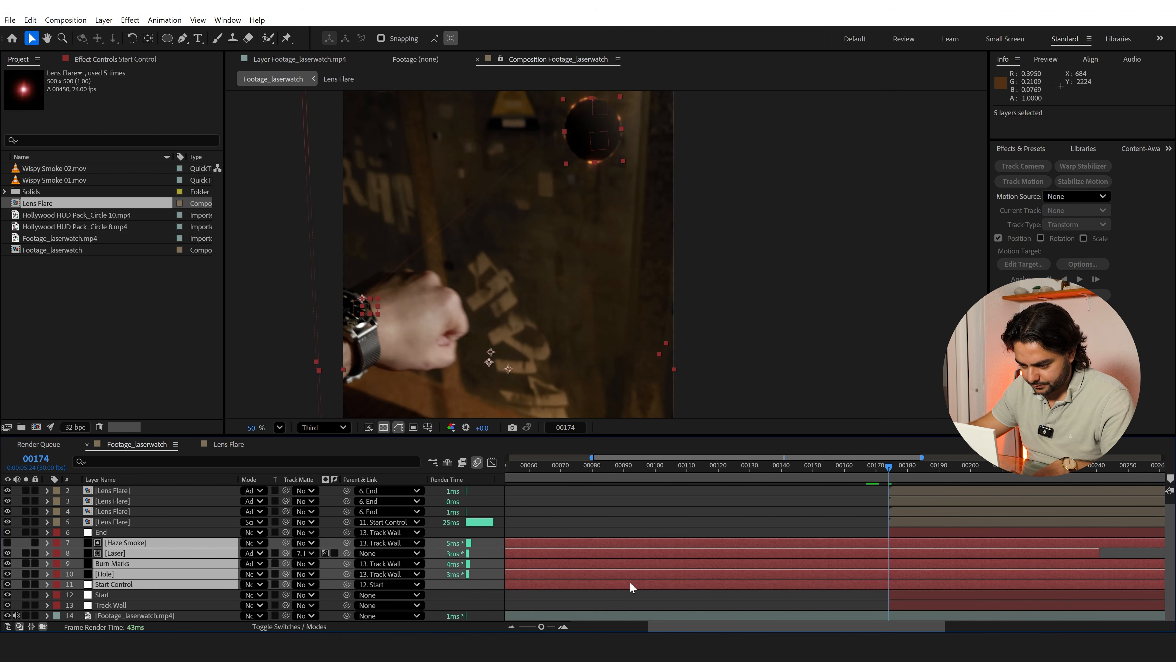
pyautogui.moveTo(667, 627); pyautogui.dragTo(533, 626)
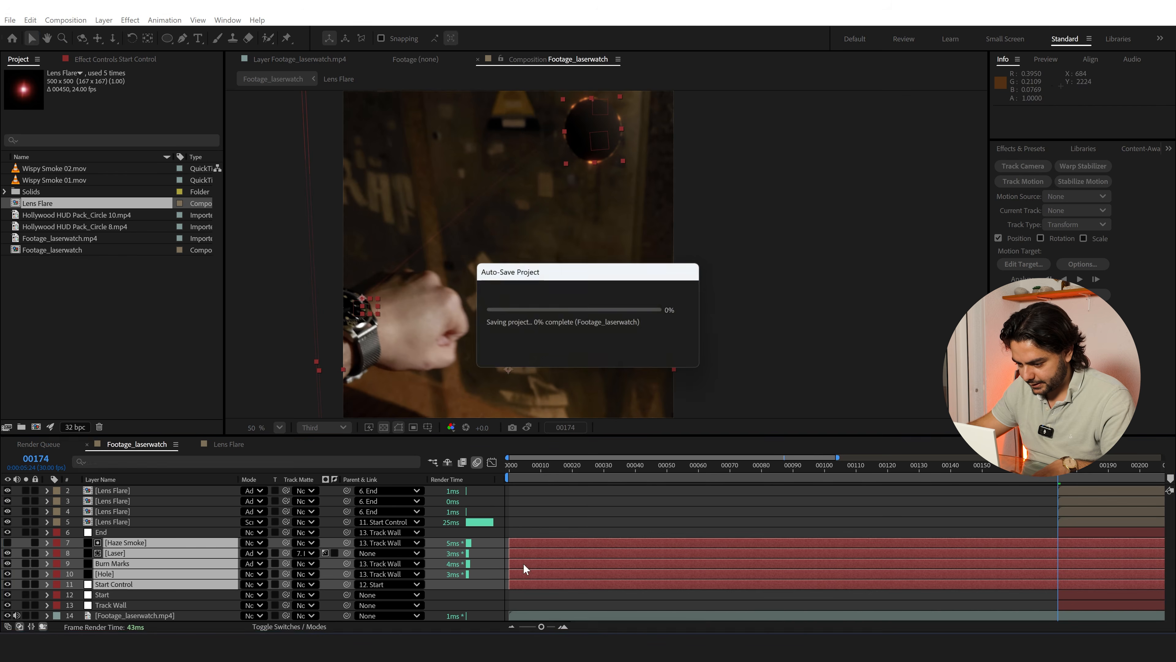
pyautogui.moveTo(510, 561); pyautogui.dragTo(1059, 562)
pyautogui.moveTo(816, 628); pyautogui.dragTo(1023, 627)
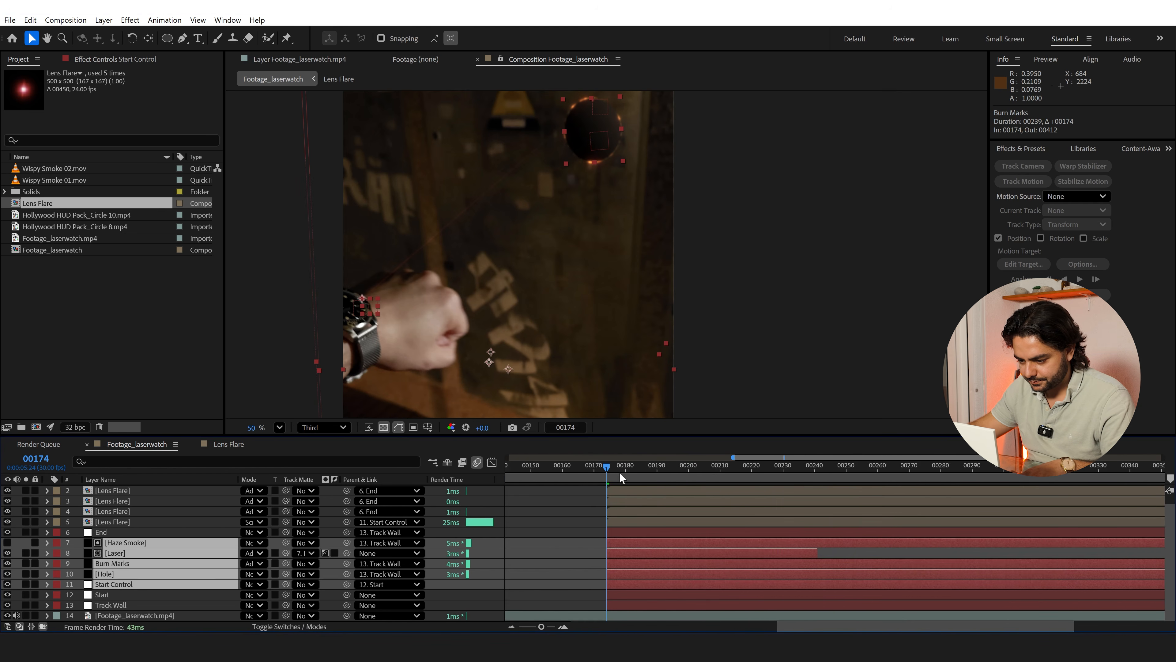
pyautogui.press('space')
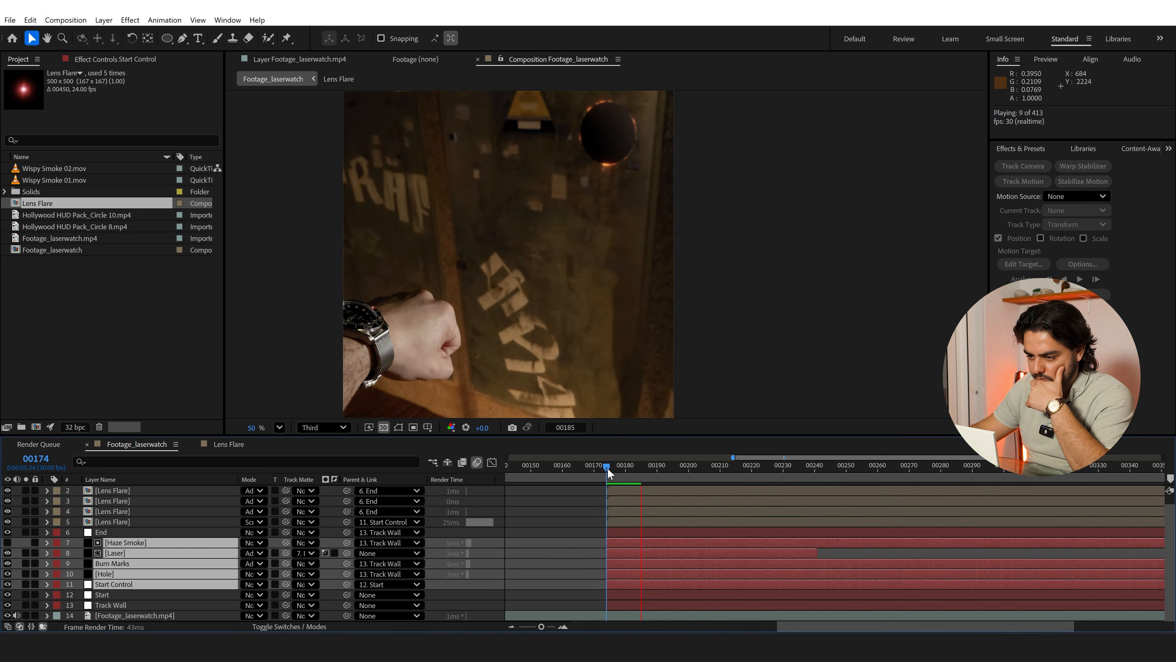
# At frame 206, duplicate the Footage_laserwatch.mp4 layer, place the copy directly above Hole, and matte it with Hole
pyautogui.moveTo(607, 469); pyautogui.dragTo(708, 468)
pyautogui.click(515, 525)
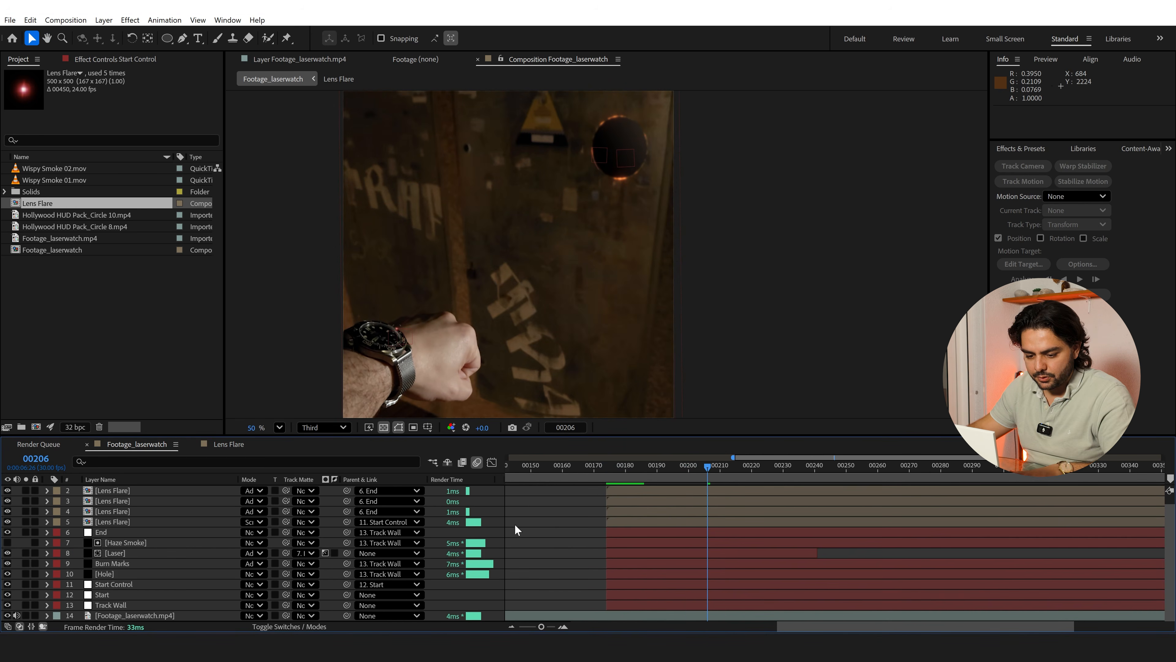
pyautogui.click(106, 576)
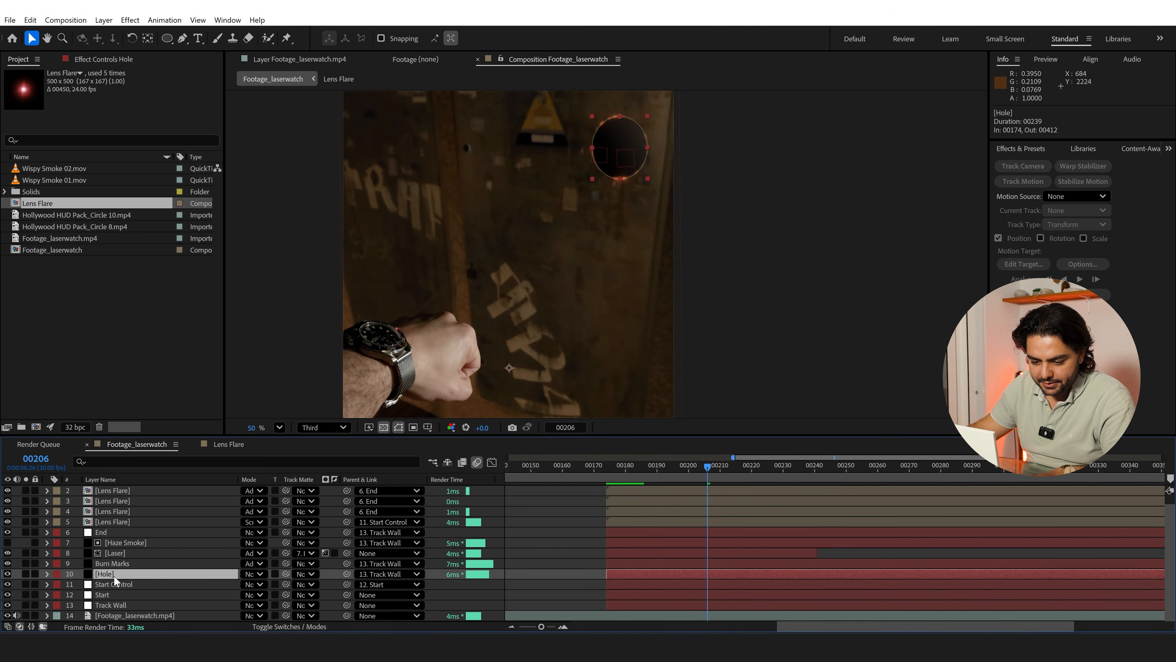
pyautogui.click(112, 615)
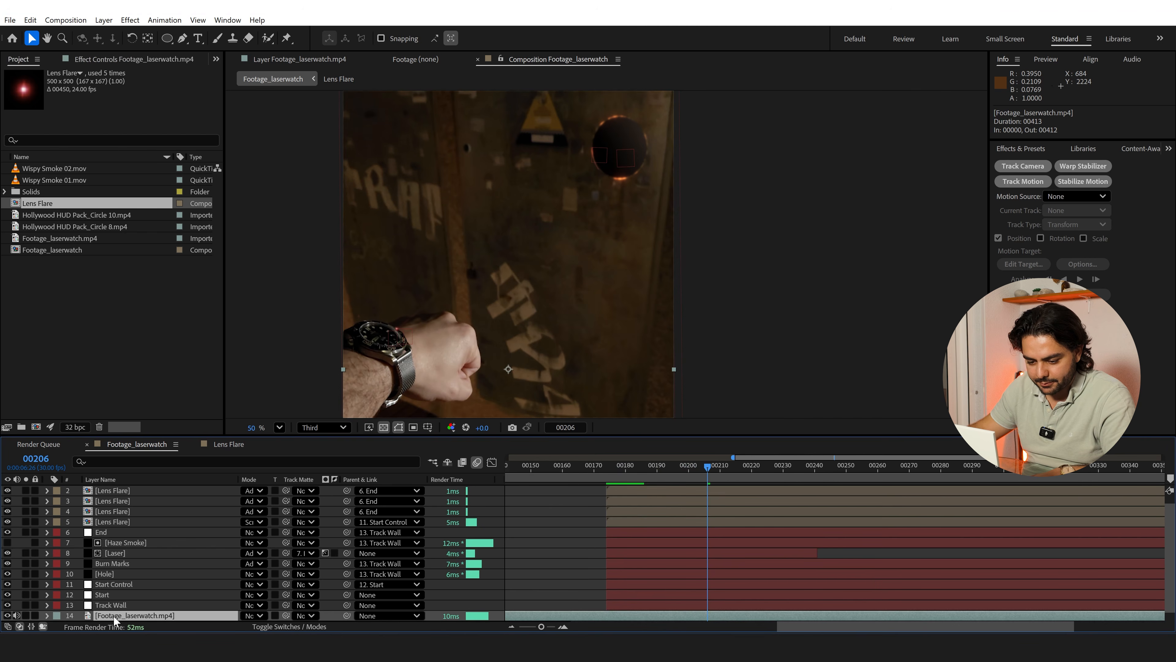
pyautogui.moveTo(113, 616); pyautogui.dragTo(119, 574)
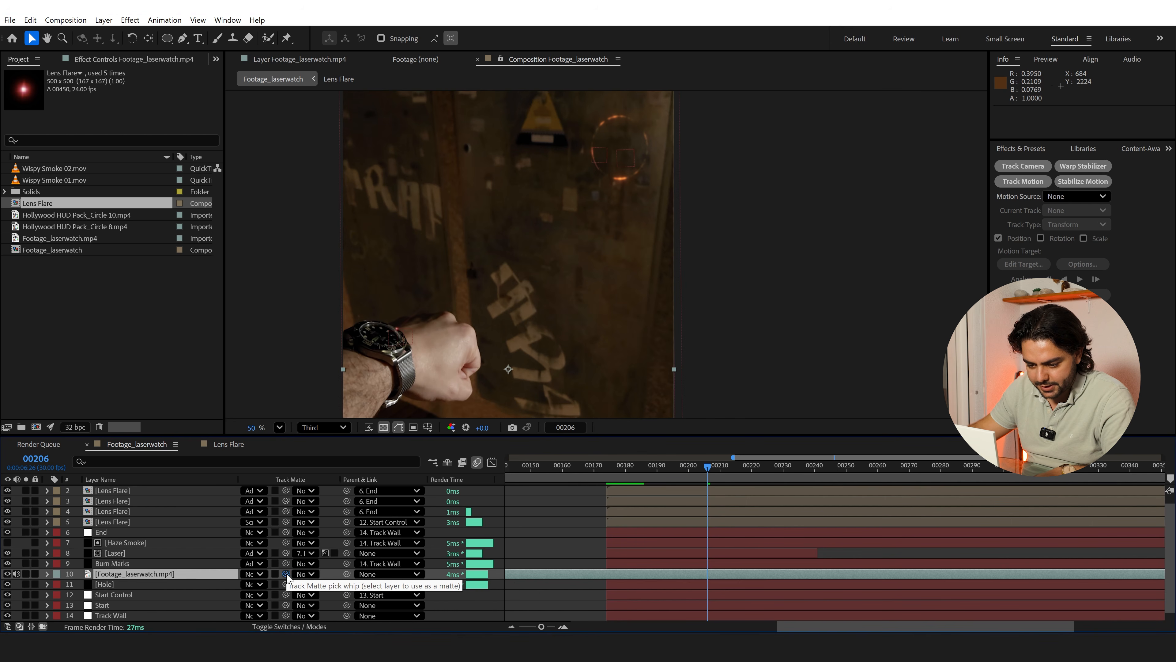
pyautogui.moveTo(286, 575); pyautogui.dragTo(134, 585)
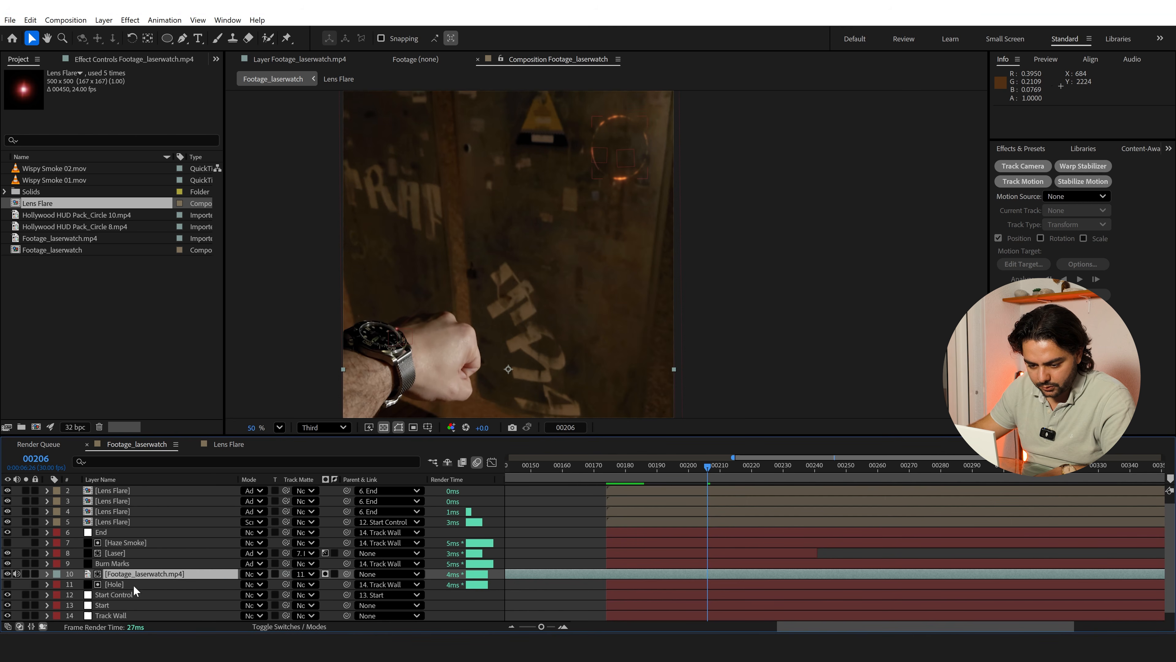
# Duplicate the Hole matte layer, make the copy visible, rename it Hole inside, and preview from frame 206
pyautogui.click(108, 582)
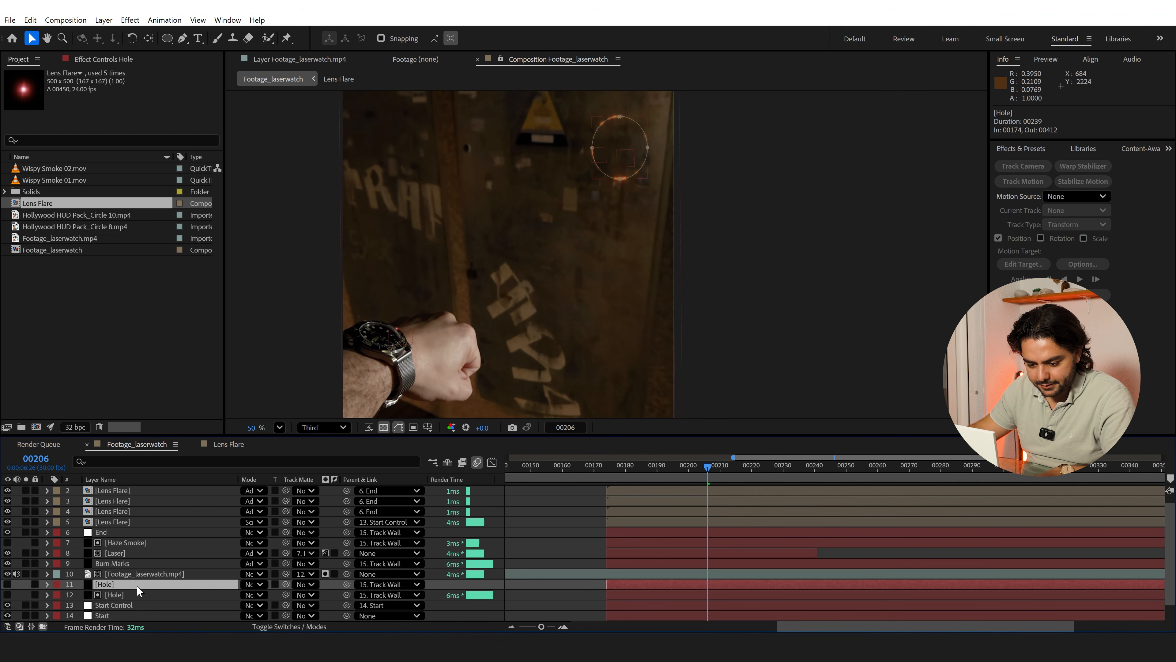
pyautogui.hotkey('ctrl', 'z')
pyautogui.hotkey('ctrl', 'd')
pyautogui.click(7, 584)
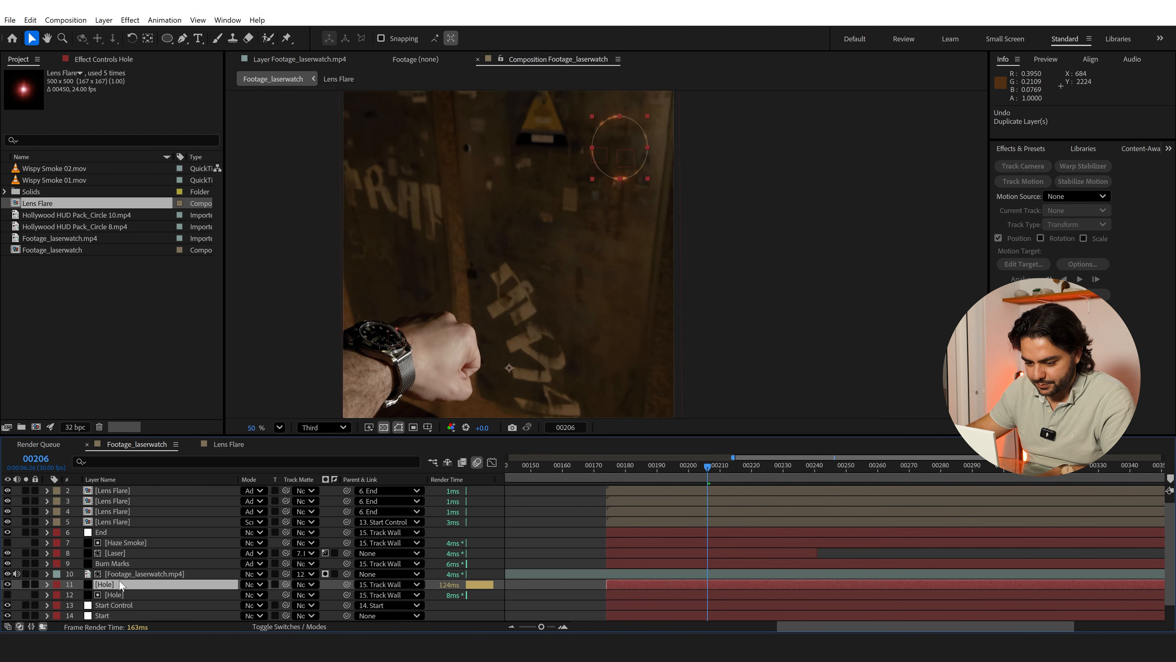
pyautogui.press('Return')
pyautogui.write('Hole inside')
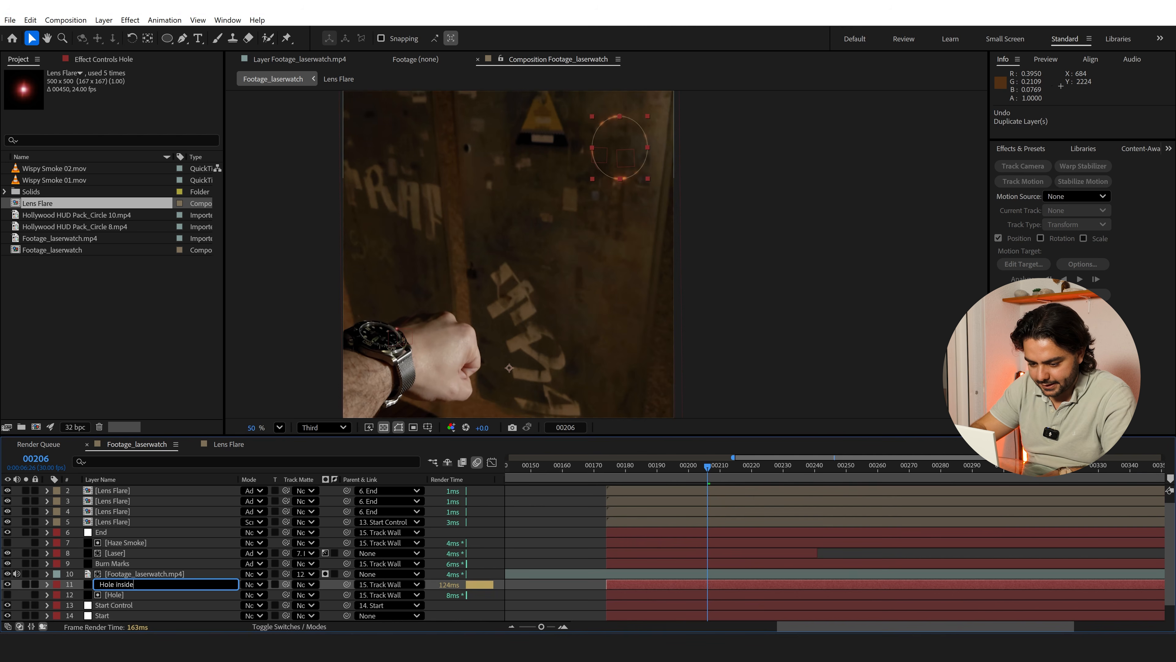
pyautogui.press('Return')
pyautogui.click(135, 573)
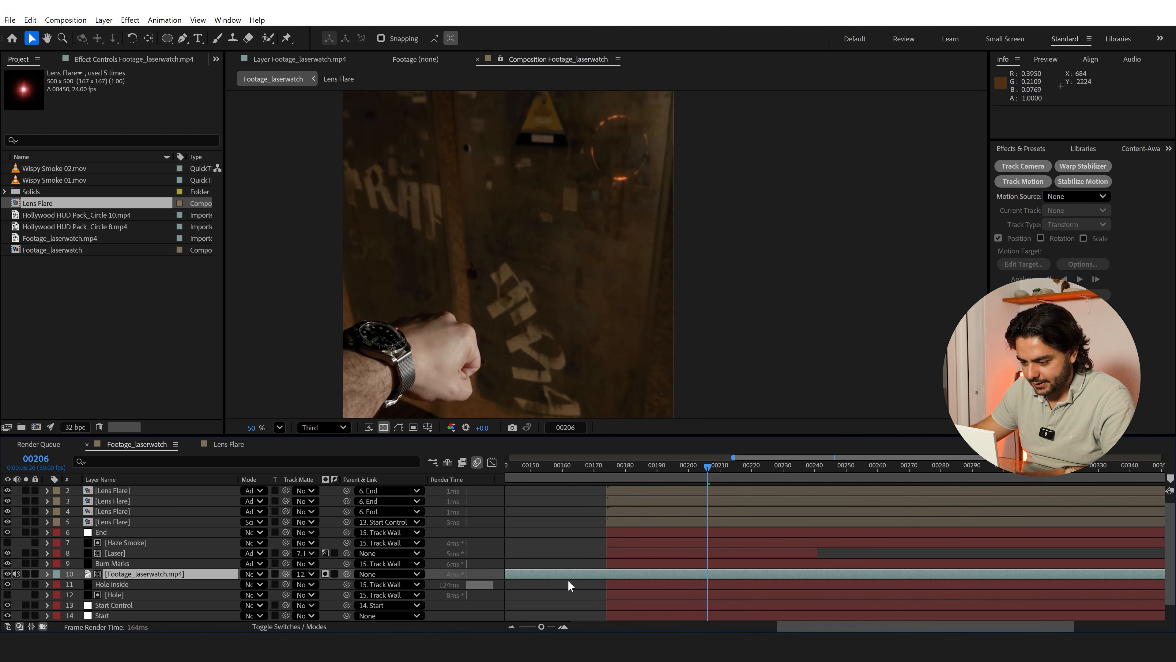
pyautogui.press('space')
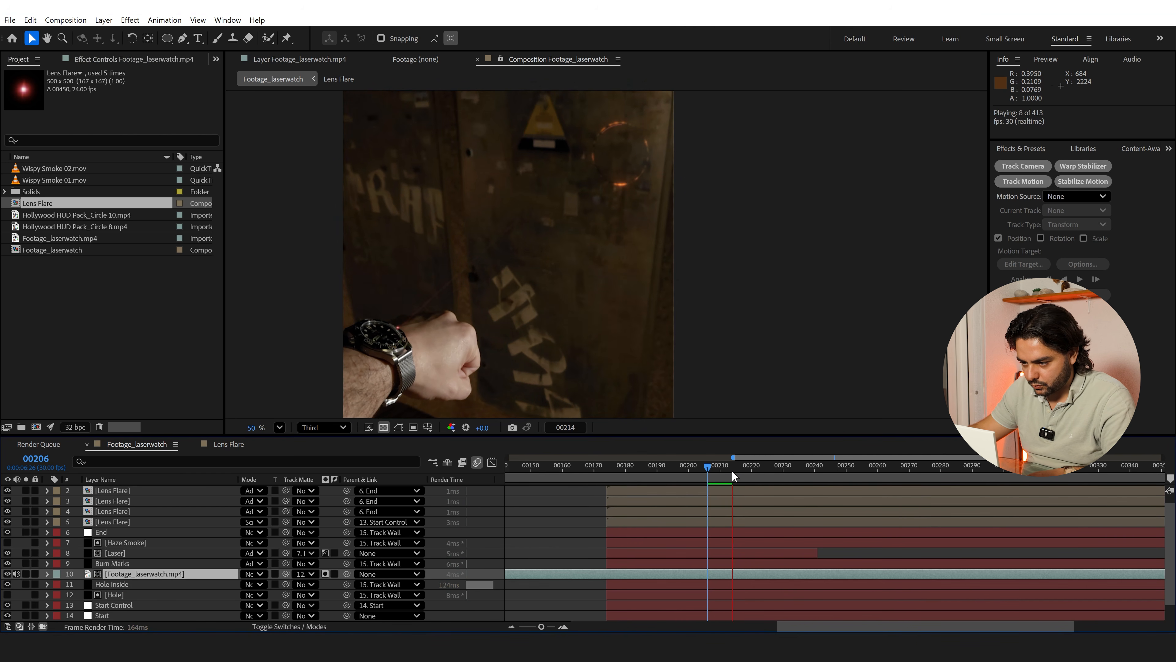
# Examine how the burning hole sits on the wall at several frames between 228 and 279
pyautogui.moveTo(732, 470); pyautogui.dragTo(775, 470)
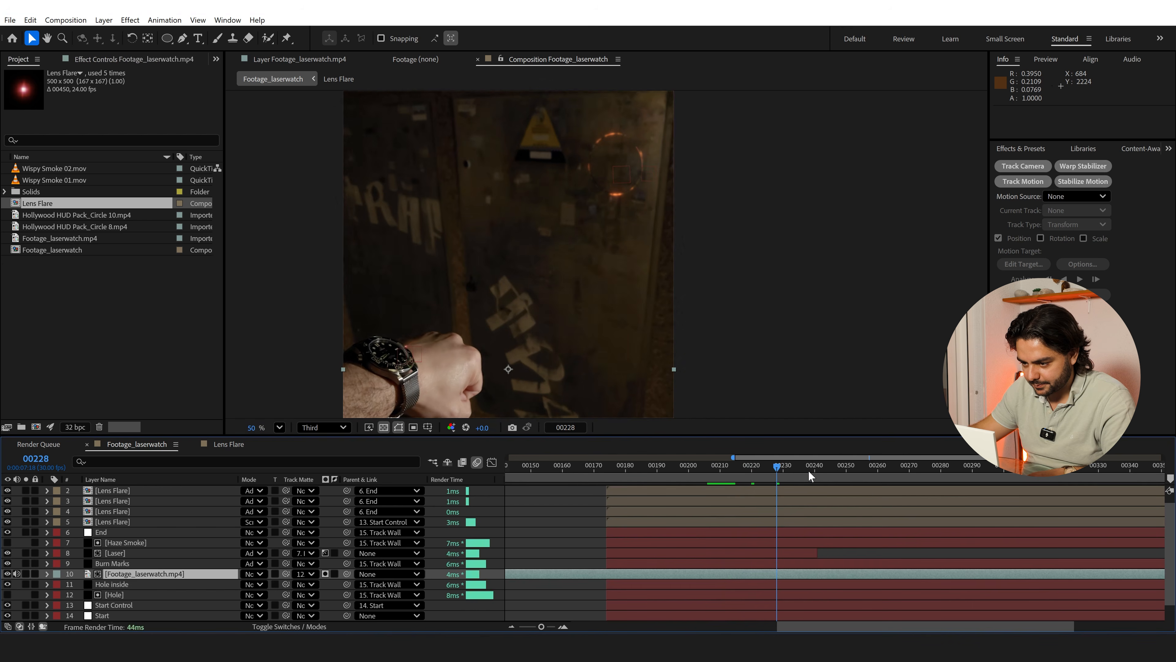
pyautogui.click(832, 472)
pyautogui.scroll(3, 644, 208)
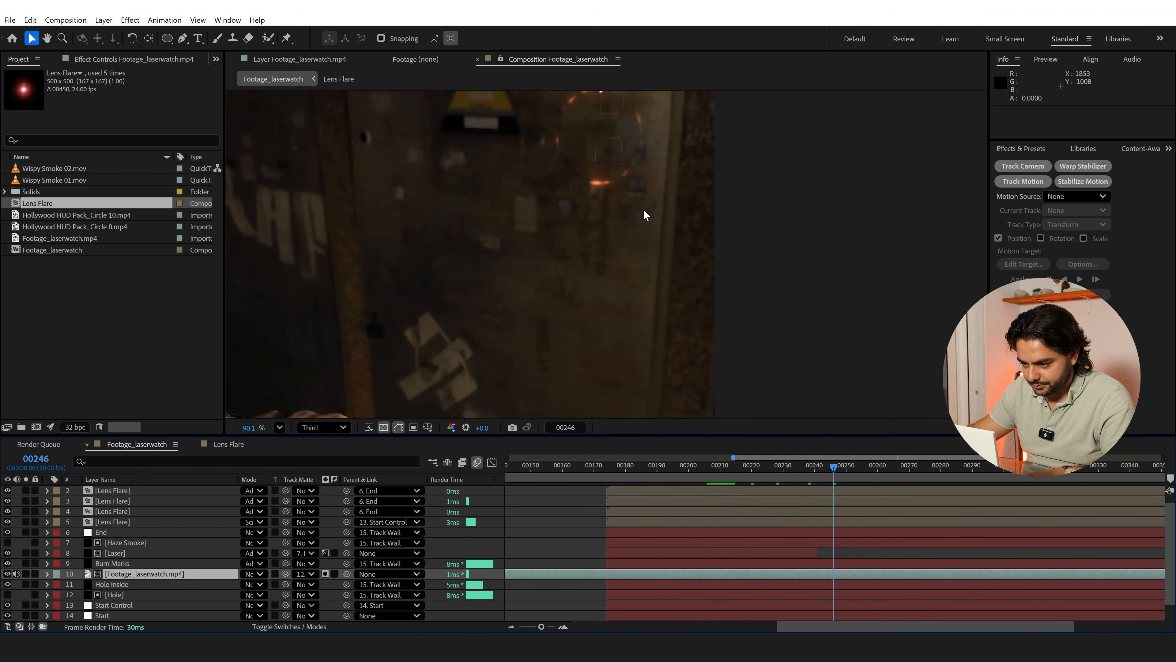
pyautogui.click(879, 468)
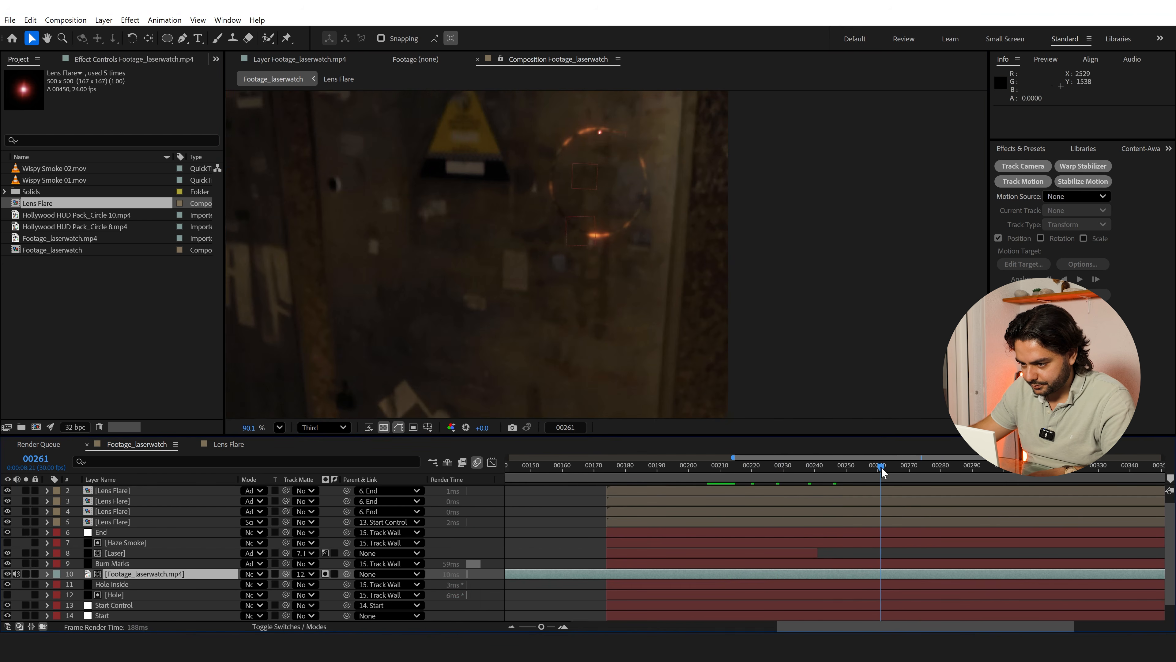
pyautogui.moveTo(881, 467); pyautogui.dragTo(917, 469)
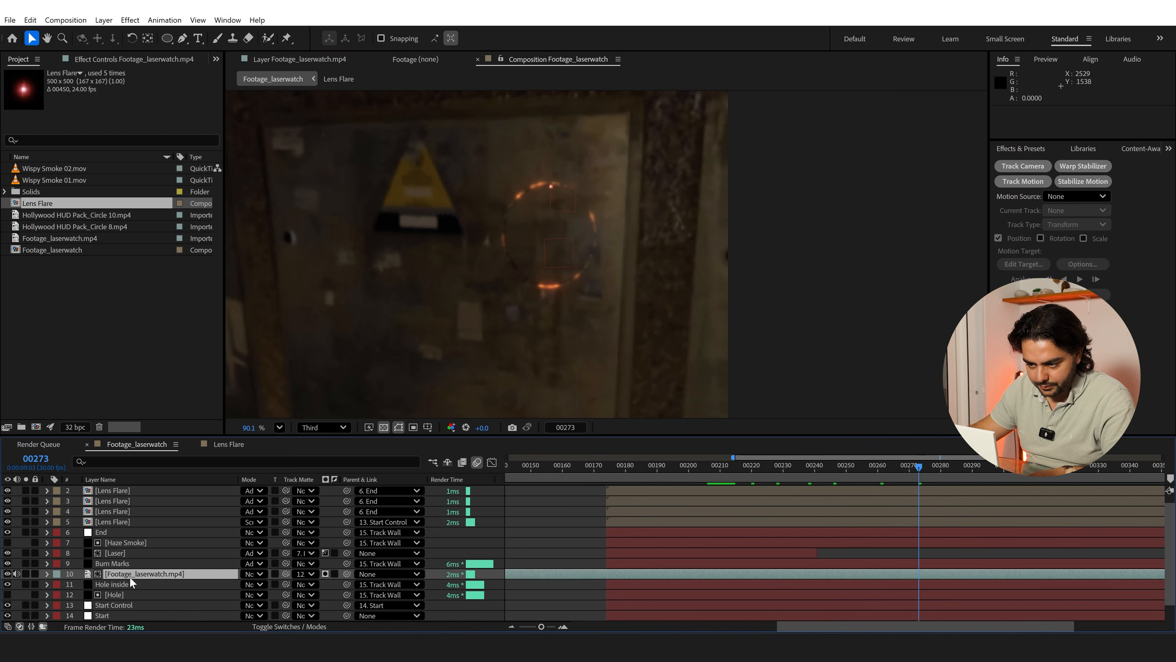
pyautogui.click(937, 466)
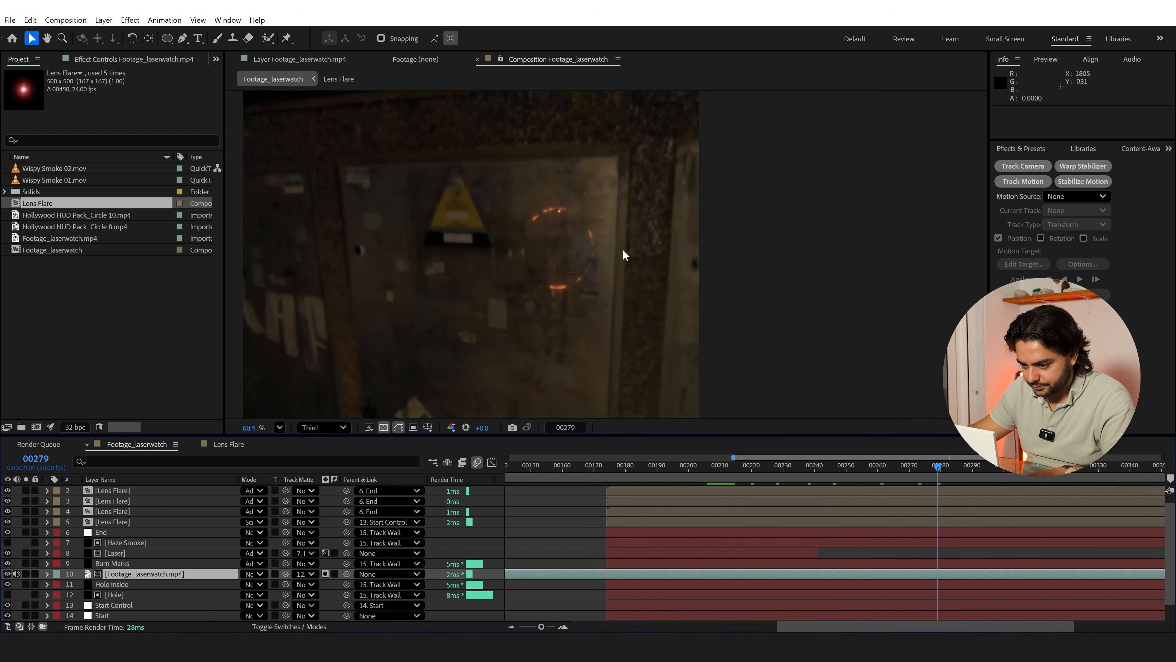
pyautogui.scroll(-2, 623, 249)
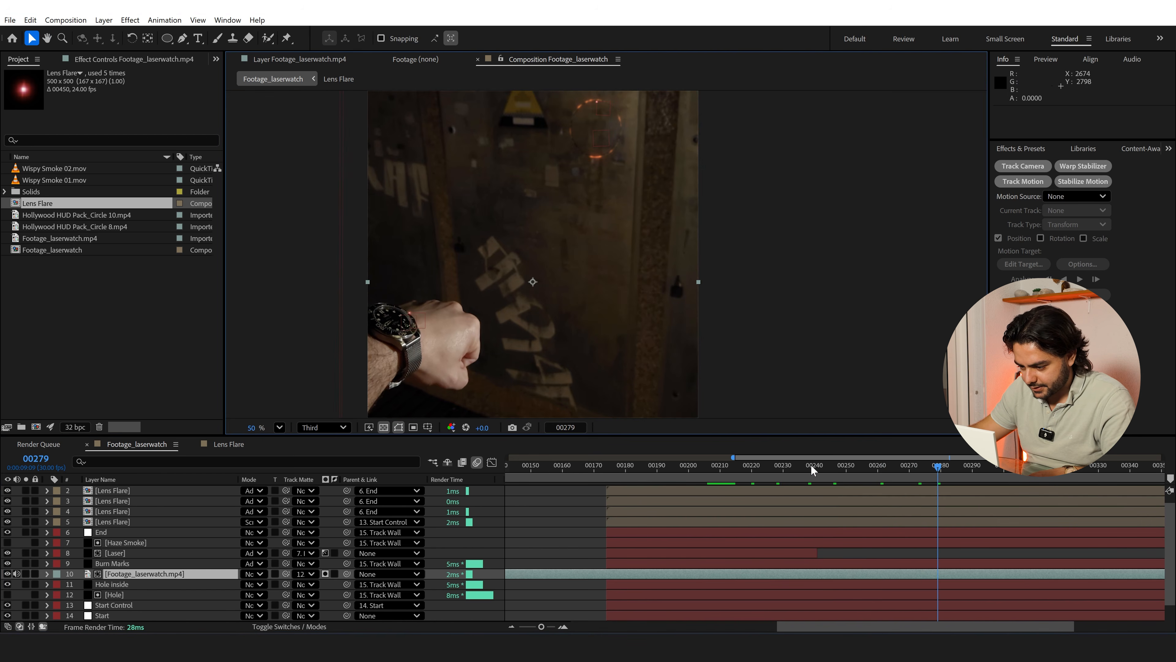
# Duplicate the Laser layer three times to strengthen the beam, and preview the result from frame 173
pyautogui.click(797, 464)
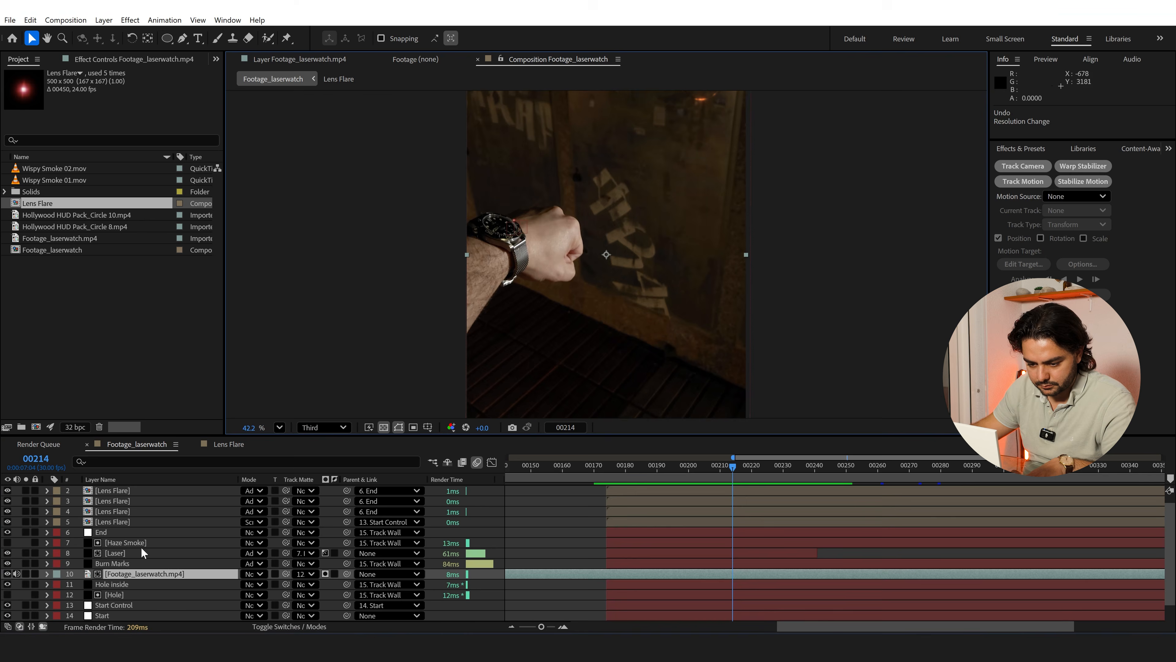
pyautogui.click(133, 553)
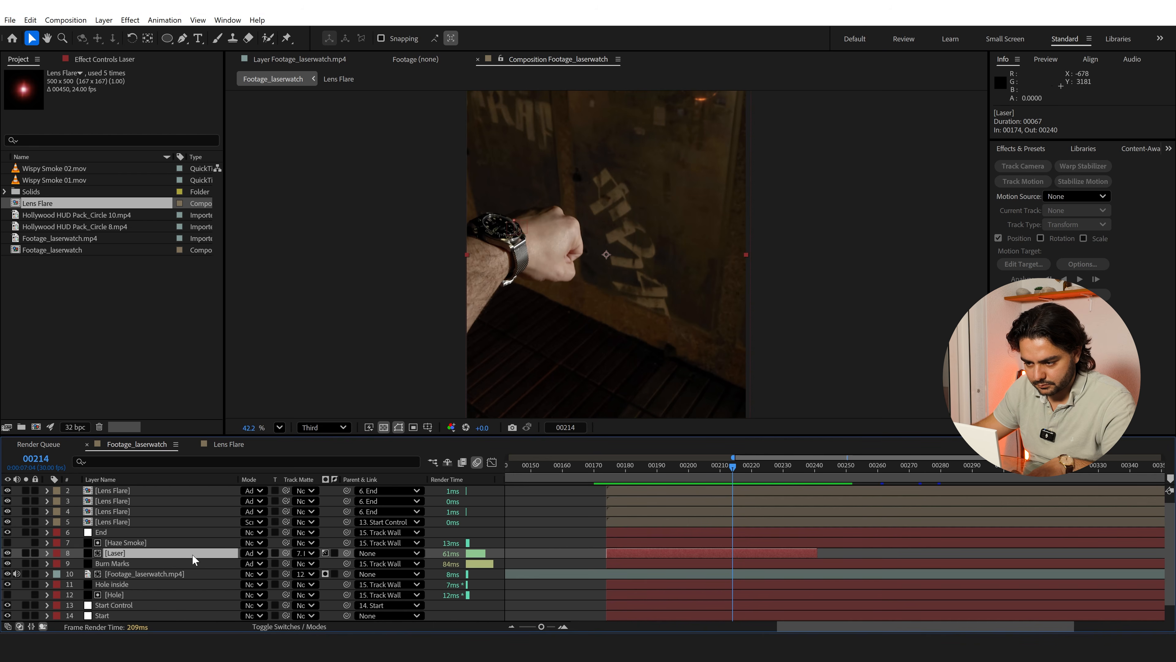
pyautogui.hotkey('ctrl', 'd')
pyautogui.hotkey('ctrl', 'd')
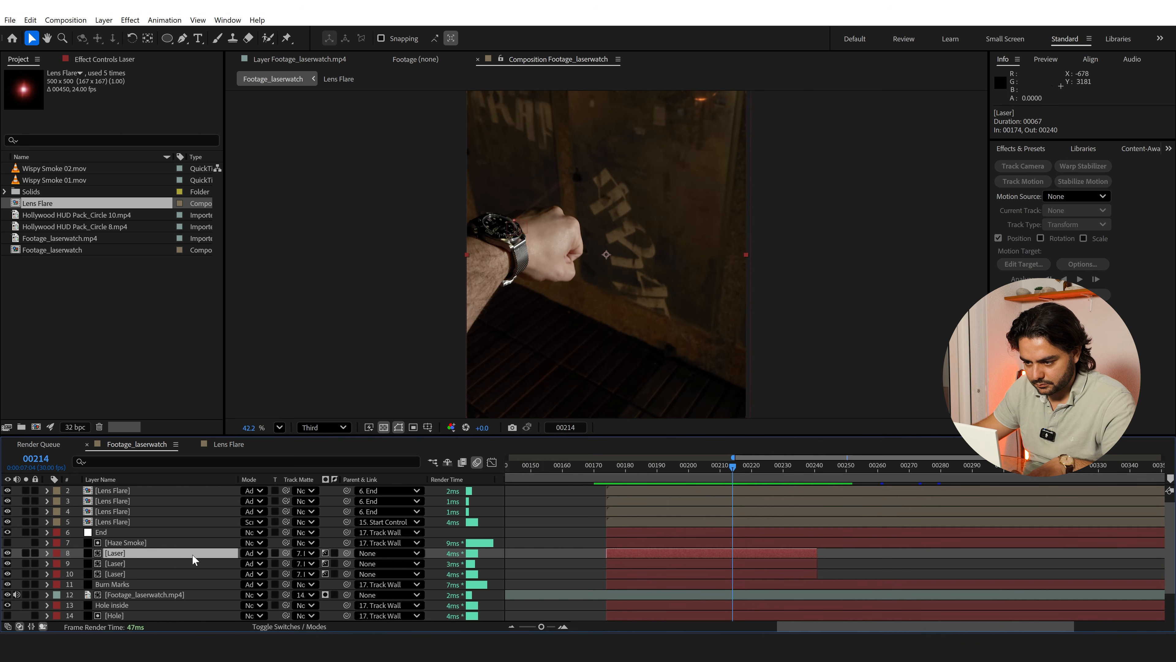
pyautogui.hotkey('ctrl', 'd')
pyautogui.click(603, 477)
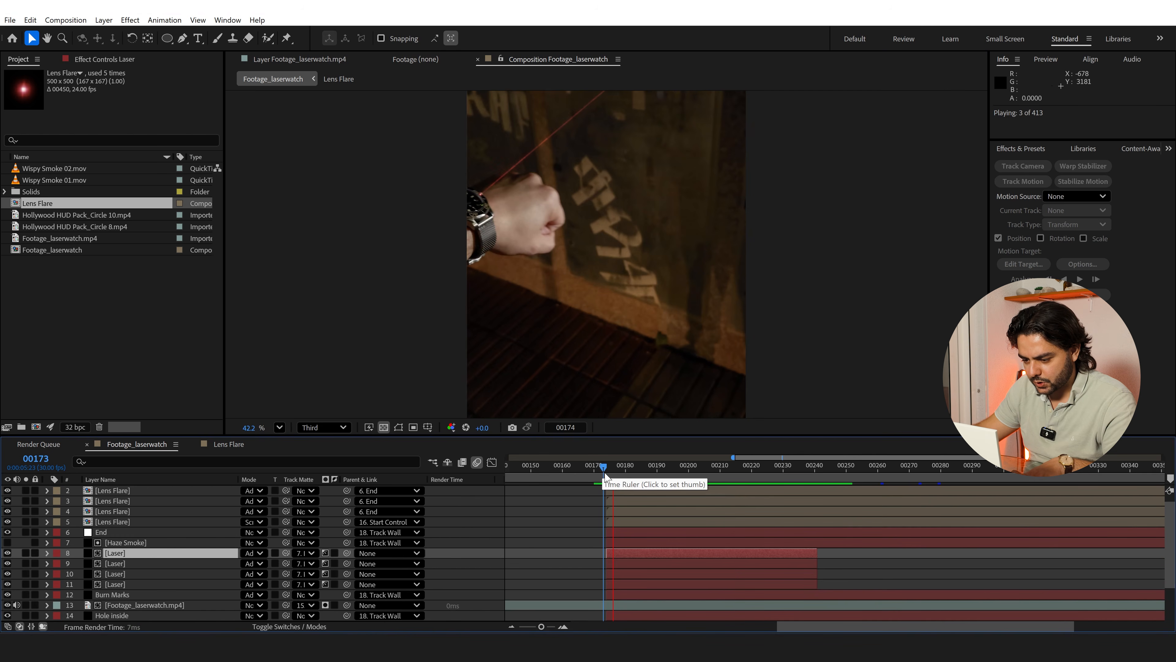
pyautogui.press('space')
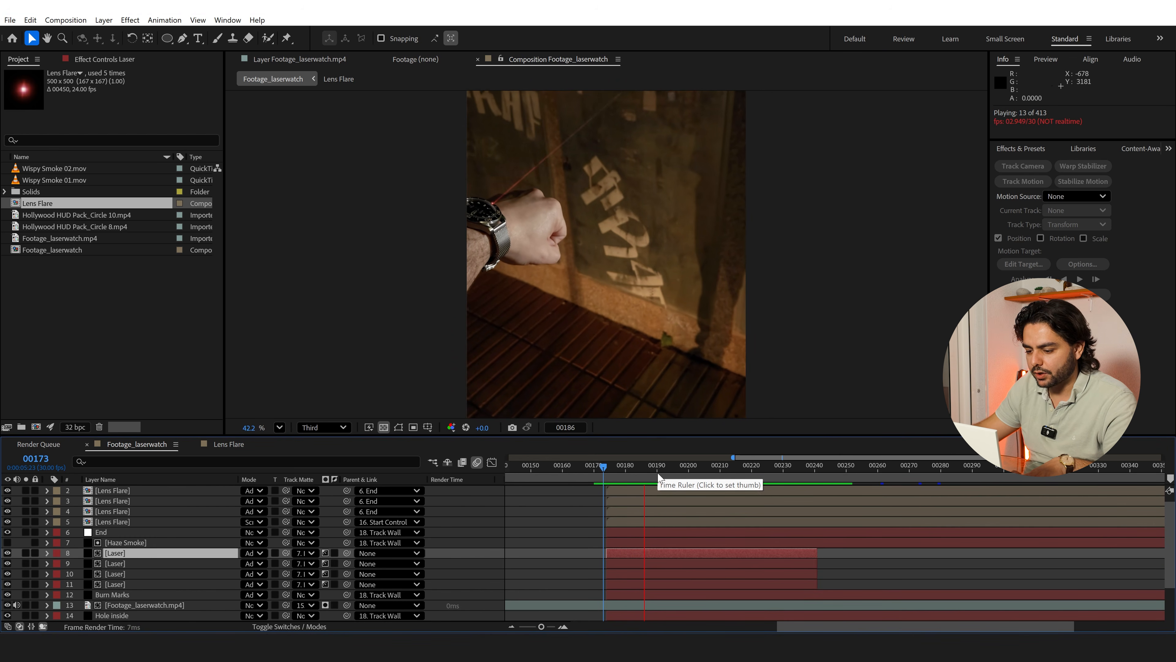
# Split all five Lens Flare layers at frame 241 and delete the parts after it
pyautogui.click(817, 469)
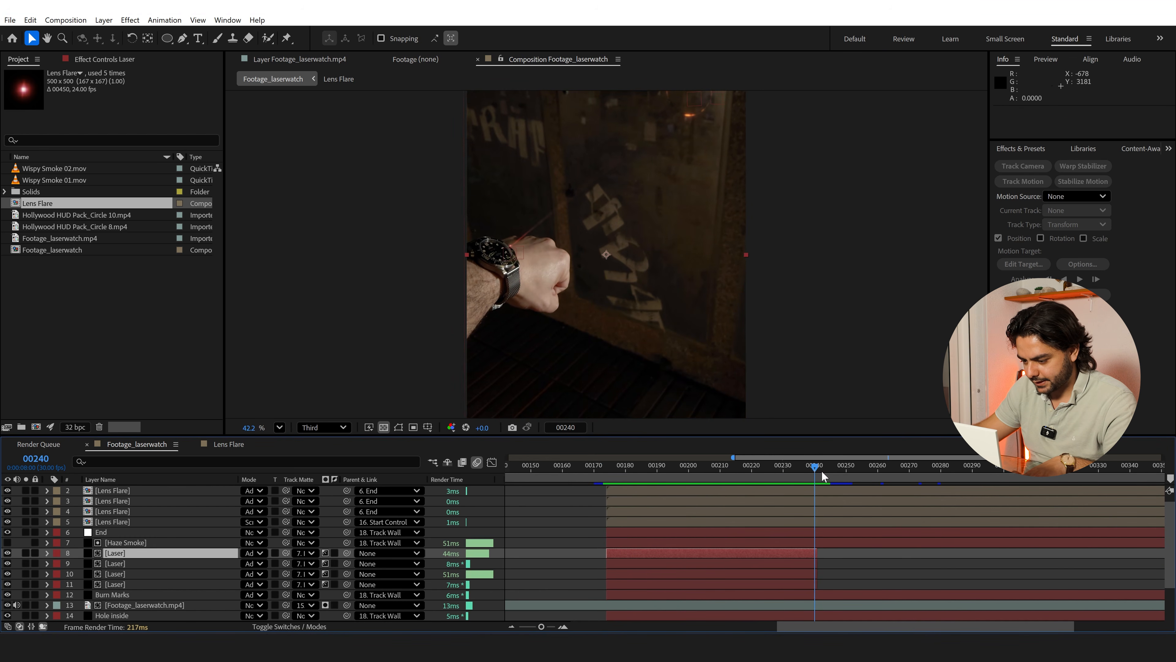
pyautogui.press('pagedown')
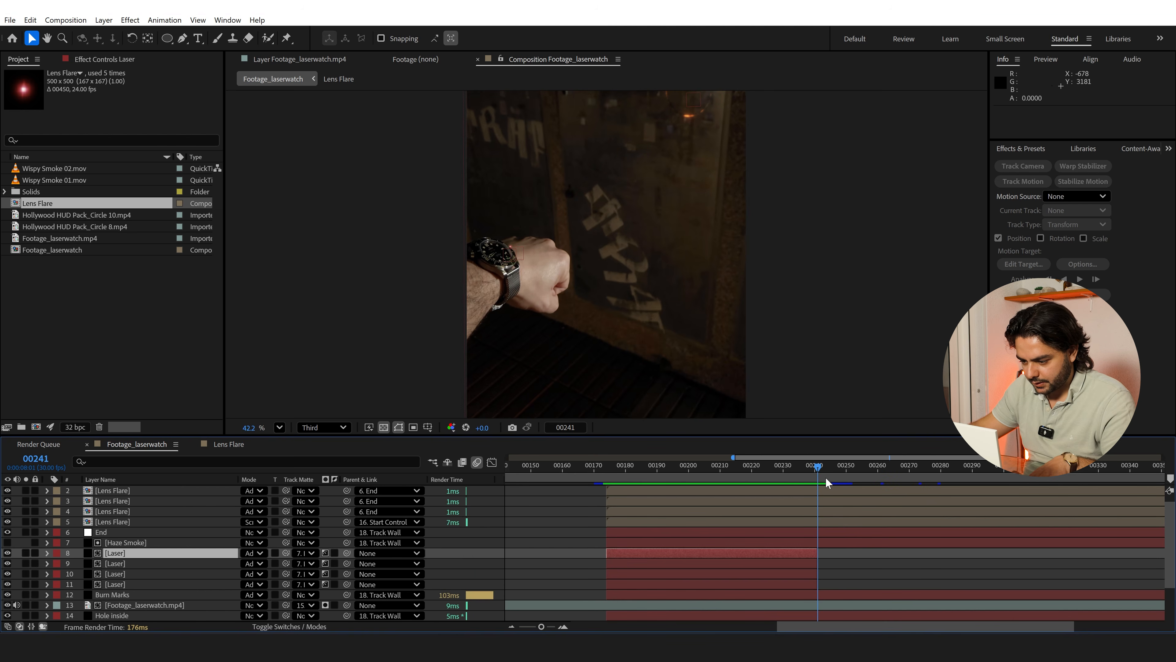
pyautogui.click(832, 520)
pyautogui.scroll(1, 837, 510)
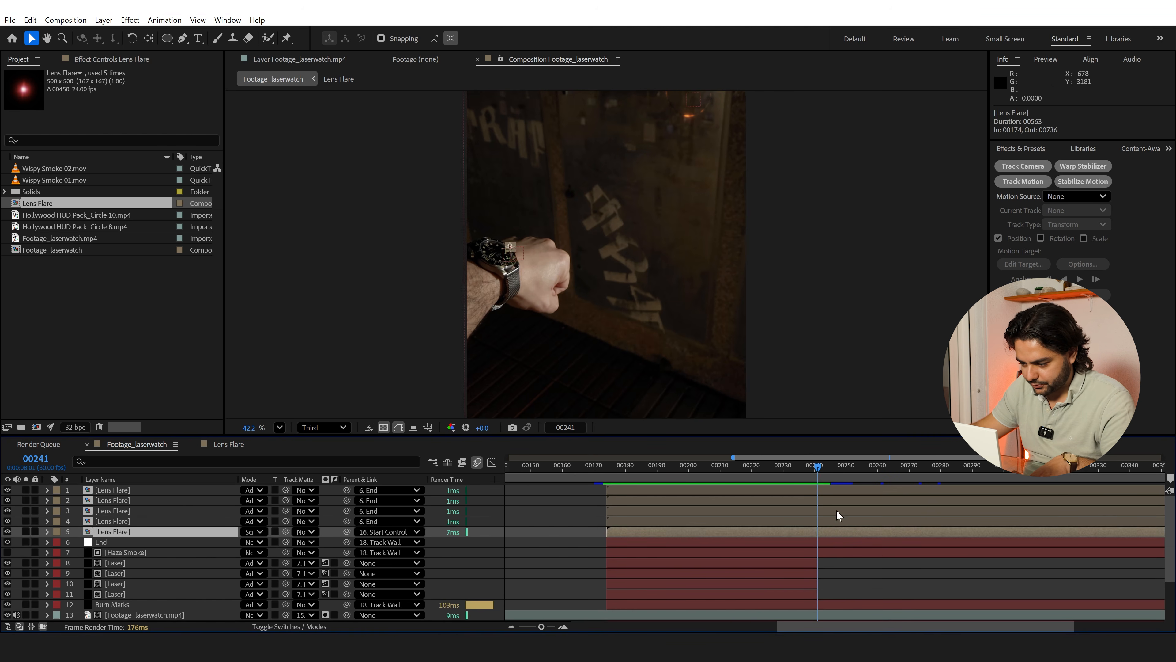
pyautogui.keyDown('shift'); pyautogui.click(844, 490); pyautogui.keyUp('shift')
pyautogui.hotkey('ctrl', 'shift', 'd')
pyautogui.press('Delete')
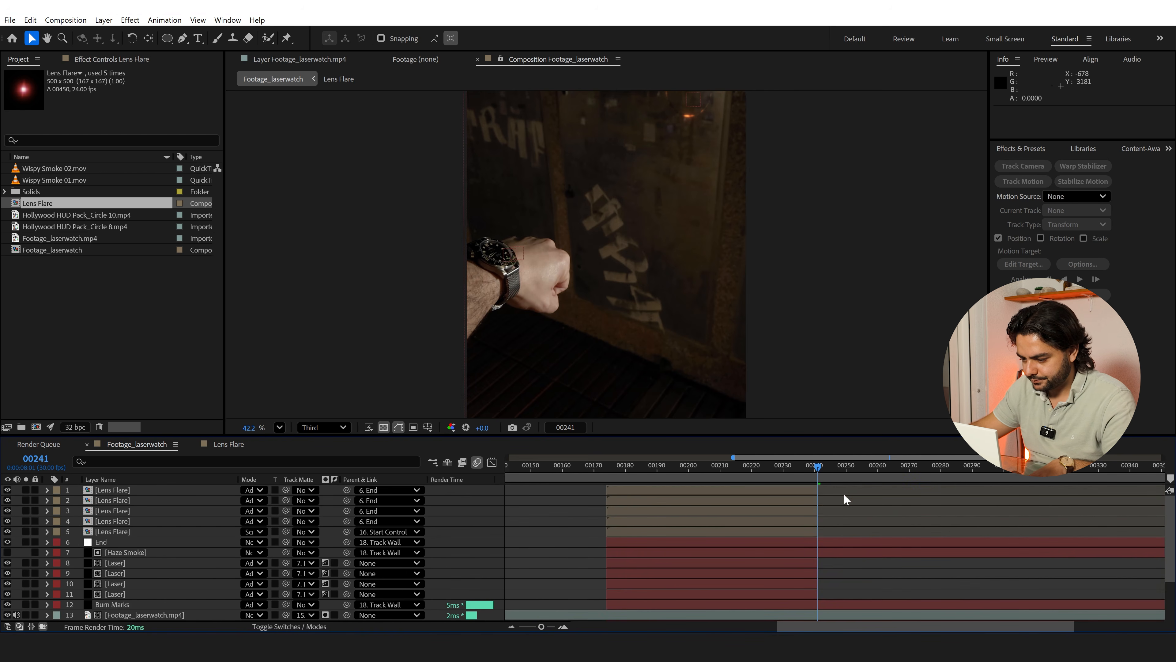
# Split the Haze Smoke layer at frame 241 and delete its second part
pyautogui.click(122, 541)
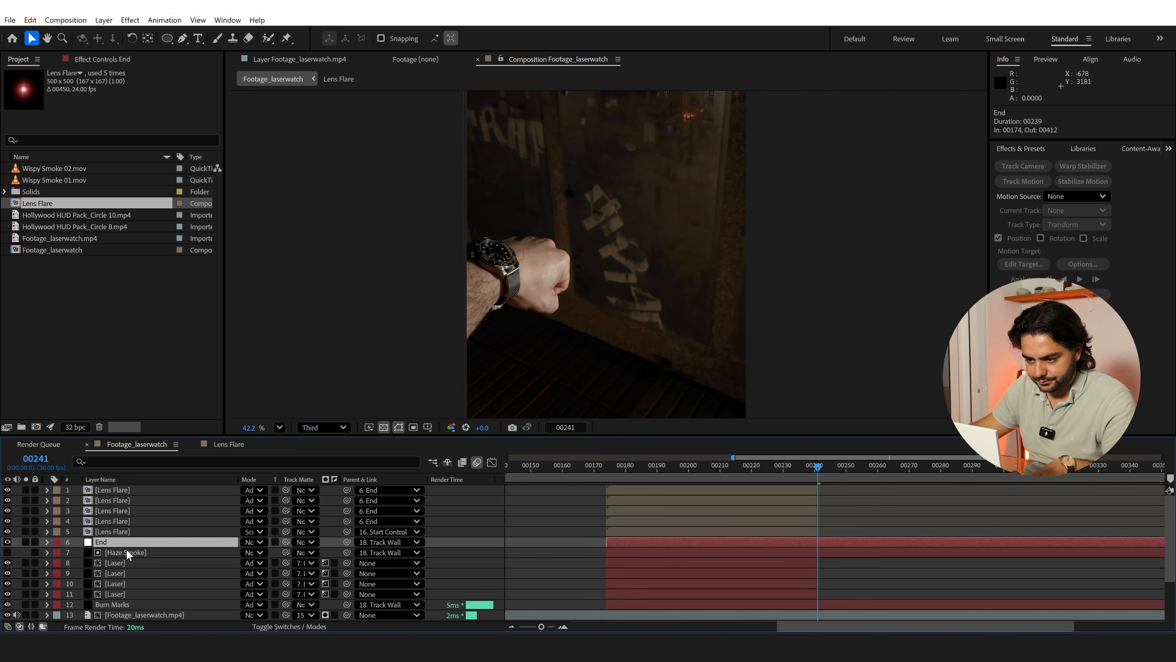
pyautogui.click(128, 551)
pyautogui.hotkey('ctrl', 'shift', 'd')
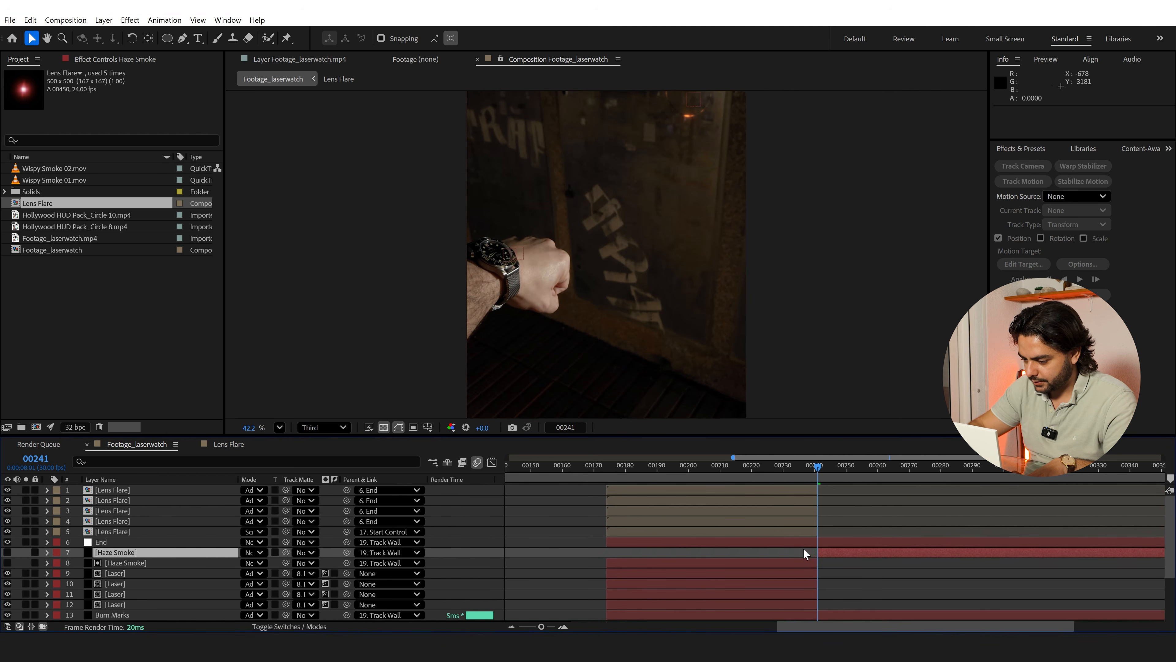
pyautogui.press('Delete')
pyautogui.scroll(-3, 803, 548)
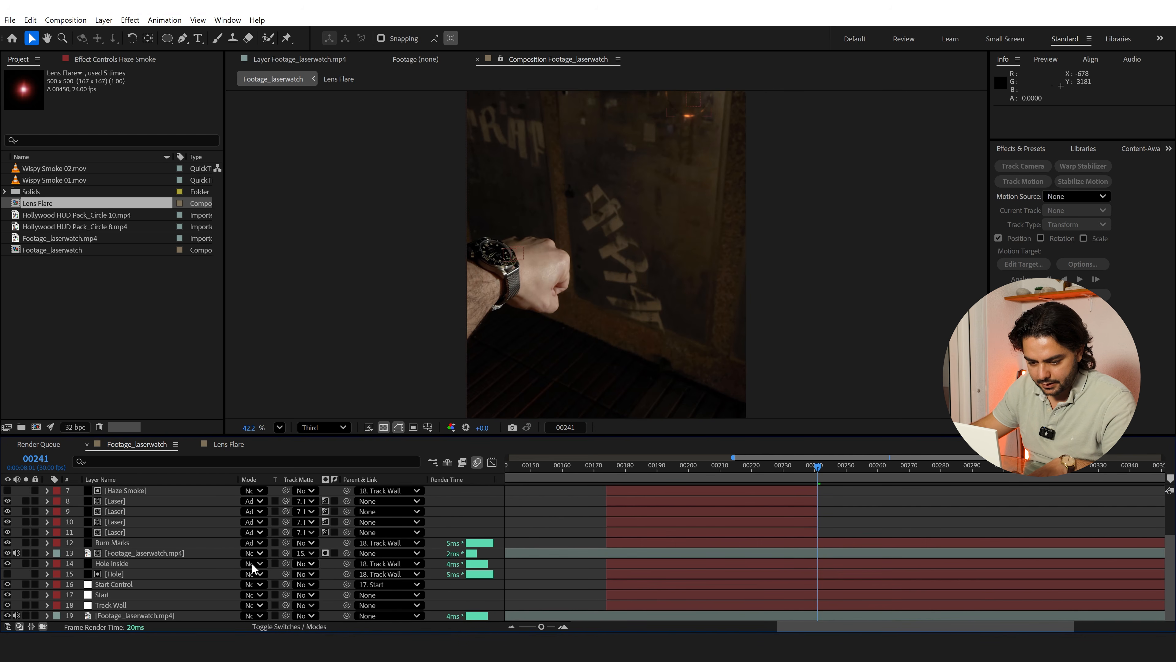
# At frame 255, split the Hole-matted Footage_laserwatch.mp4 layer and apply Freeze Frame to its second part
pyautogui.press('space')
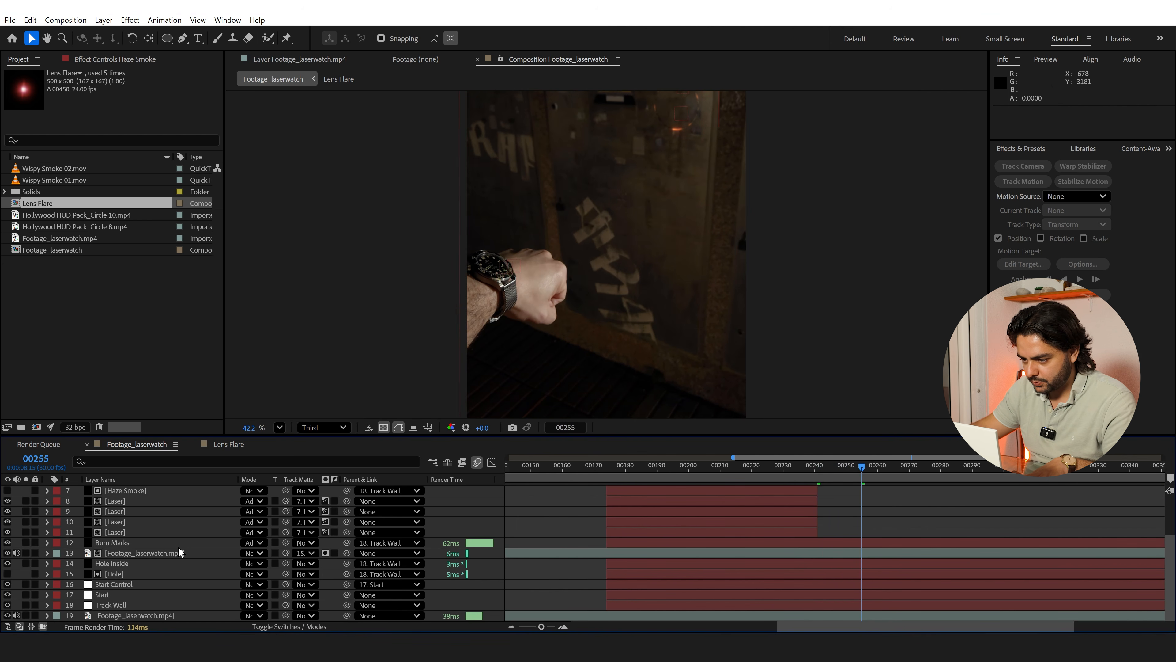
pyautogui.click(138, 553)
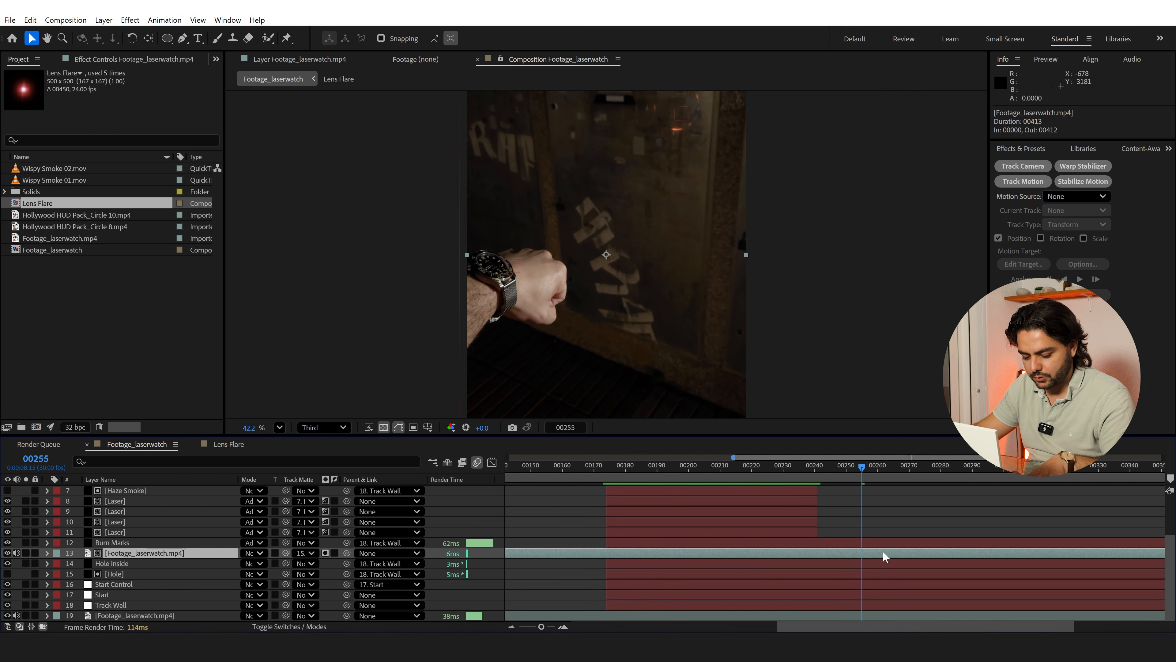
pyautogui.hotkey('ctrl', 'shift', 'd')
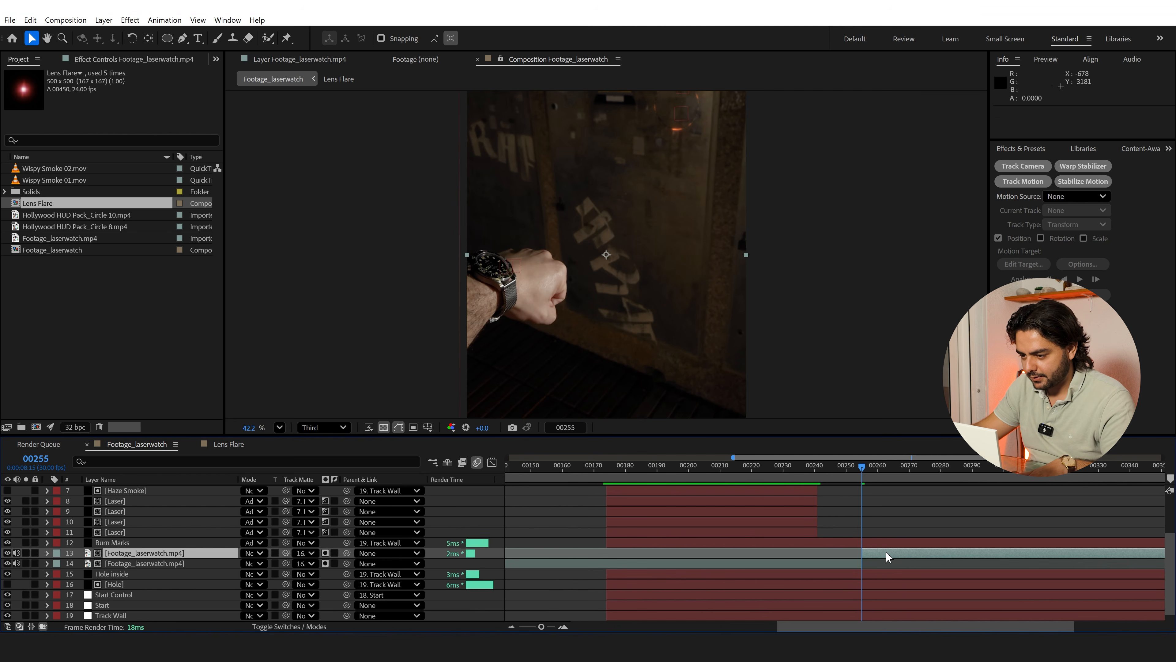
pyautogui.rightClick(887, 553)
pyautogui.moveTo(906, 264)
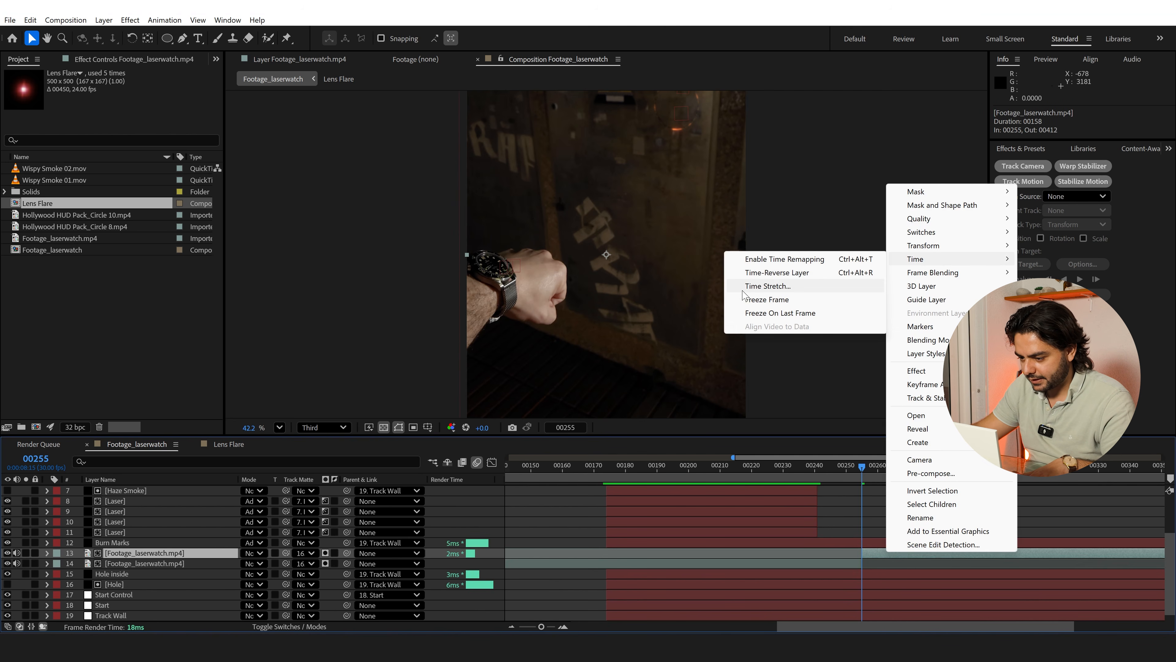
pyautogui.click(768, 299)
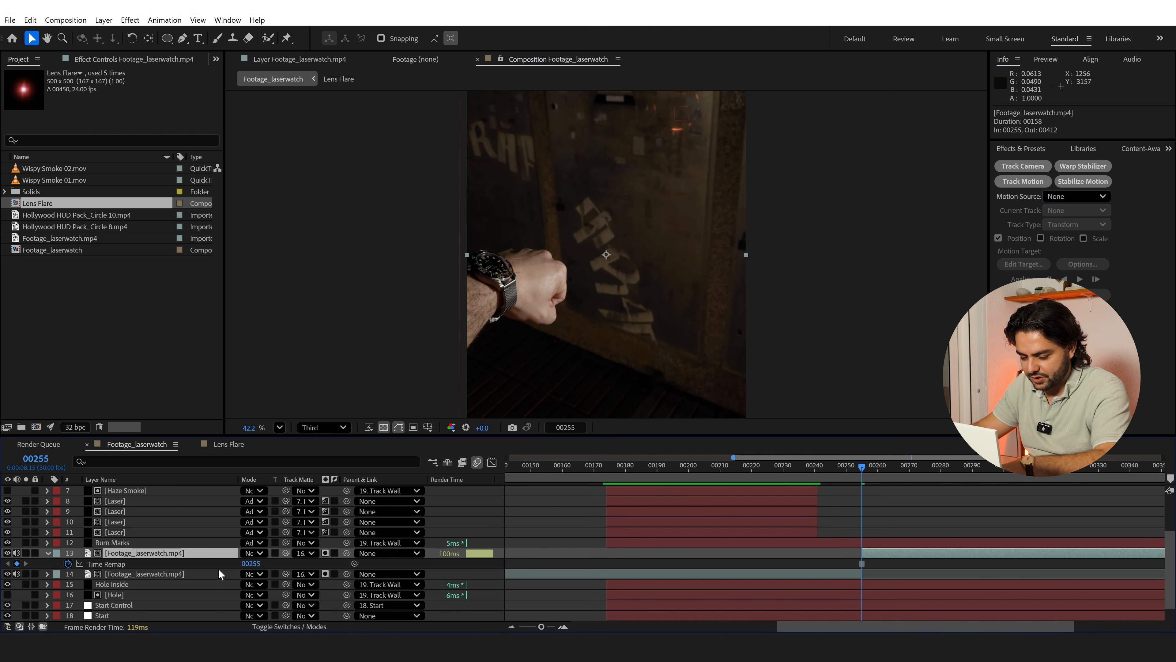
# Keyframe the frozen footage layer's position at frame 255, and move it down to 1080, 2420 at frame 259
pyautogui.press('p')
pyautogui.click(78, 563)
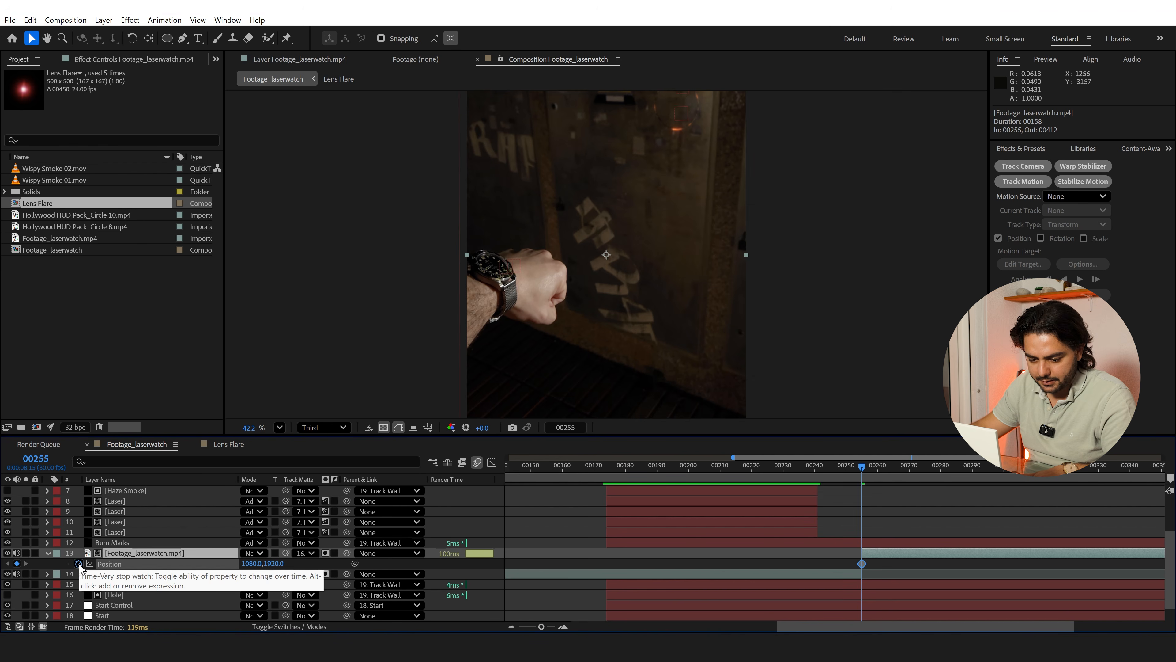
pyautogui.press('pagedown')
pyautogui.press('pagedown')
pyautogui.press('pagedown')
pyautogui.press('pagedown')
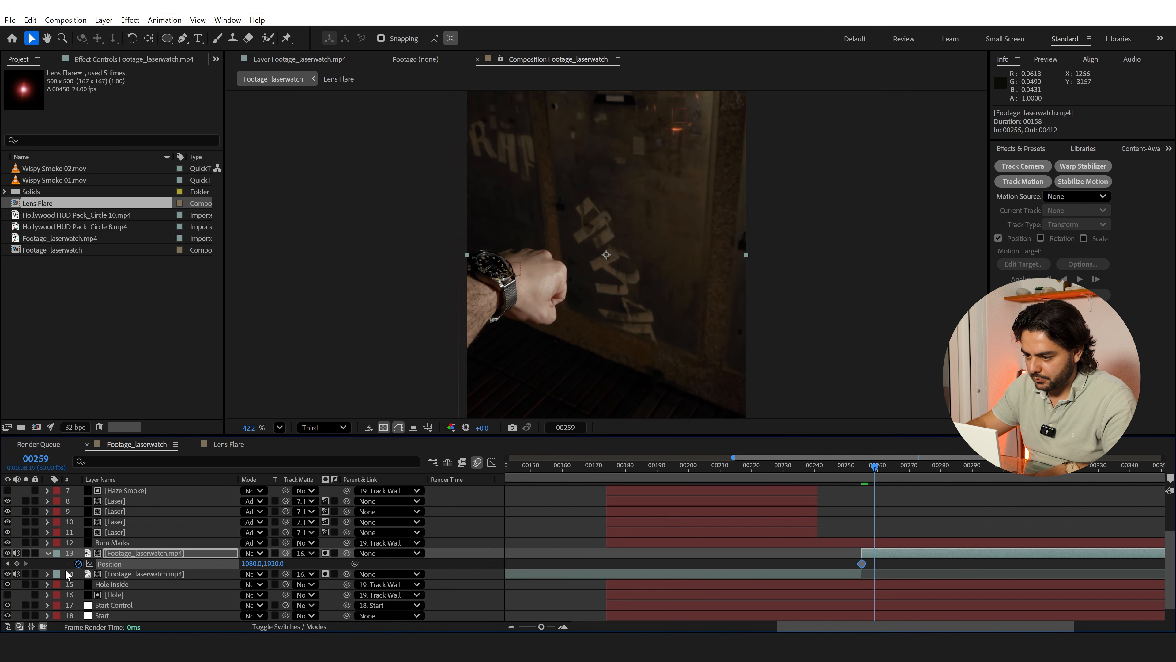
pyautogui.moveTo(626, 193); pyautogui.dragTo(591, 260)
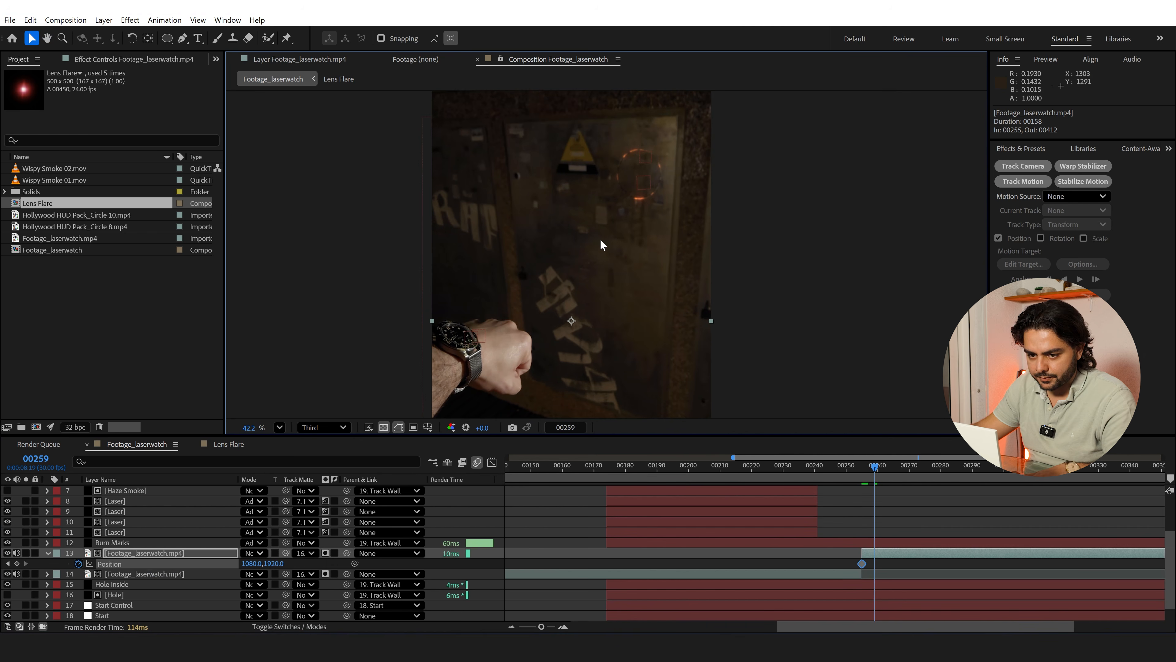
pyautogui.hotkey('shift', 'Down')
pyautogui.hotkey('shift', 'Down')
pyautogui.hotkey('shift', 'Down')
pyautogui.hotkey('shift', 'Down')
pyautogui.hotkey('shift', 'Down')
pyautogui.hotkey('shift', 'Down')
pyautogui.hotkey('shift', 'Down')
pyautogui.hotkey('shift', 'Down')
pyautogui.hotkey('shift', 'Down')
pyautogui.hotkey('shift', 'Down')
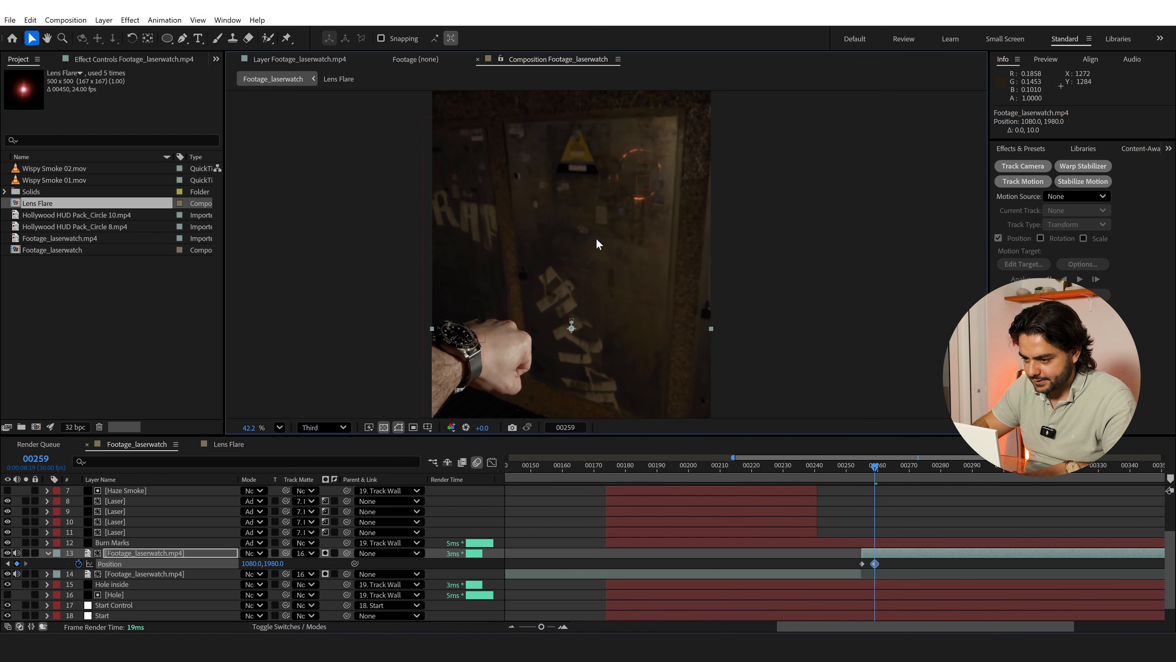
pyautogui.hotkey('shift', 'Down')
pyautogui.hotkey('shift', 'Down')
pyautogui.hotkey('shift', 'Down')
pyautogui.hotkey('shift', 'Down')
pyautogui.hotkey('shift', 'Down')
pyautogui.hotkey('shift', 'Down')
pyautogui.hotkey('shift', 'Down')
pyautogui.hotkey('shift', 'Down')
pyautogui.hotkey('shift', 'Down')
pyautogui.hotkey('shift', 'Down')
pyautogui.hotkey('shift', 'Down')
pyautogui.hotkey('shift', 'Down')
pyautogui.hotkey('shift', 'Down')
pyautogui.hotkey('shift', 'Down')
pyautogui.hotkey('shift', 'Down')
pyautogui.hotkey('shift', 'Down')
pyautogui.hotkey('shift', 'Down')
pyautogui.hotkey('shift', 'Down')
pyautogui.hotkey('shift', 'Down')
pyautogui.hotkey('shift', 'Down')
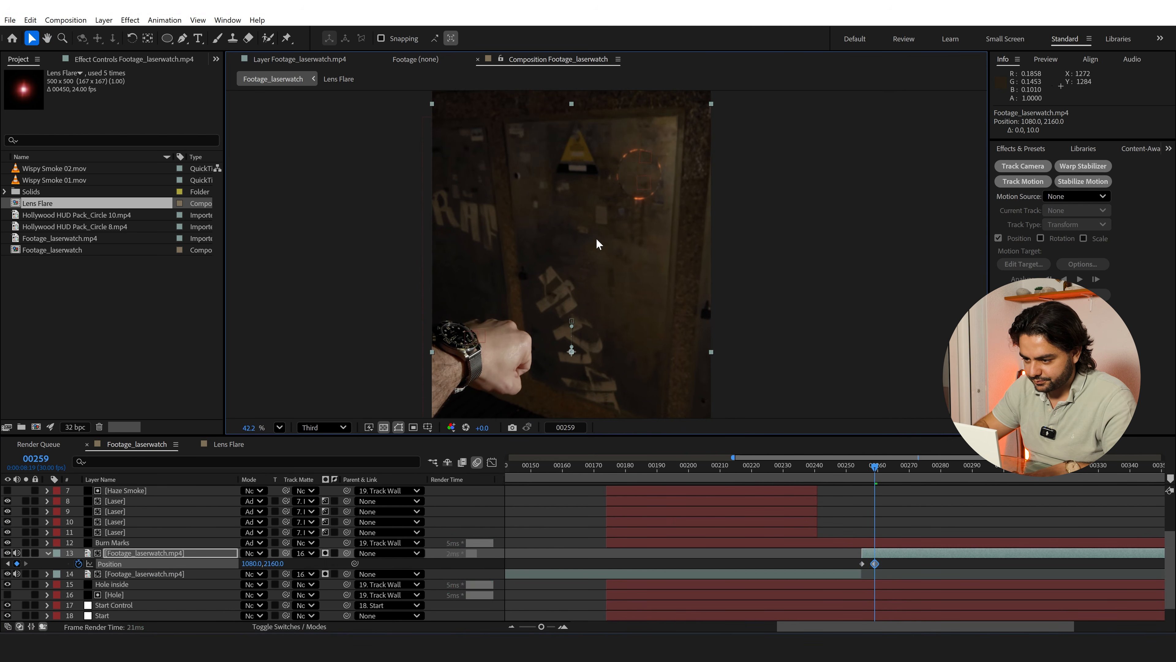
pyautogui.hotkey('shift', 'Down')
pyautogui.hotkey('shift', 'Down')
pyautogui.hotkey('shift', 'Down')
pyautogui.hotkey('shift', 'Down')
pyautogui.hotkey('shift', 'Down')
pyautogui.hotkey('shift', 'Down')
pyautogui.hotkey('shift', 'Down')
pyautogui.hotkey('shift', 'Down')
pyautogui.hotkey('shift', 'Down')
pyautogui.hotkey('shift', 'Down')
pyautogui.hotkey('shift', 'Down')
pyautogui.hotkey('shift', 'Down')
pyautogui.hotkey('shift', 'Down')
pyautogui.hotkey('shift', 'Down')
pyautogui.hotkey('shift', 'Down')
pyautogui.hotkey('shift', 'Down')
pyautogui.hotkey('shift', 'Down')
pyautogui.hotkey('shift', 'Down')
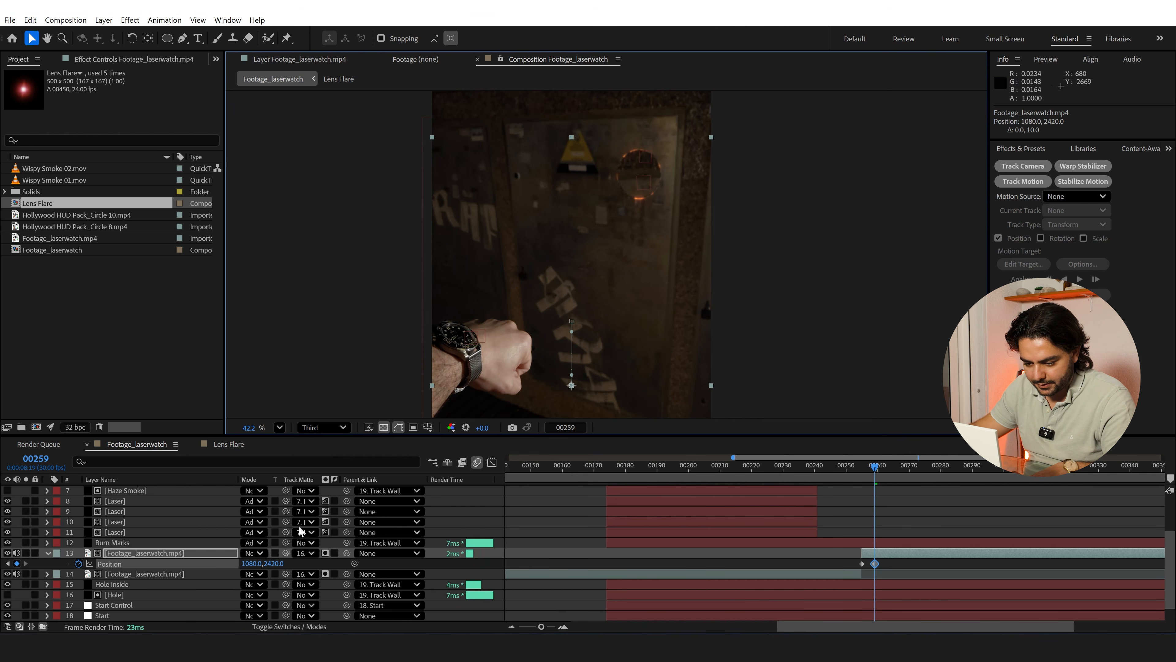
# Undo the frozen footage layer's position changes at frame 259
pyautogui.hotkey('ctrl', 'z')
pyautogui.hotkey('ctrl', 'z')
pyautogui.hotkey('ctrl', 'z')
pyautogui.hotkey('ctrl', 'z')
pyautogui.hotkey('ctrl', 'z')
pyautogui.hotkey('ctrl', 'z')
pyautogui.hotkey('ctrl', 'z')
pyautogui.hotkey('ctrl', 'z')
pyautogui.hotkey('ctrl', 'z')
pyautogui.hotkey('ctrl', 'z')
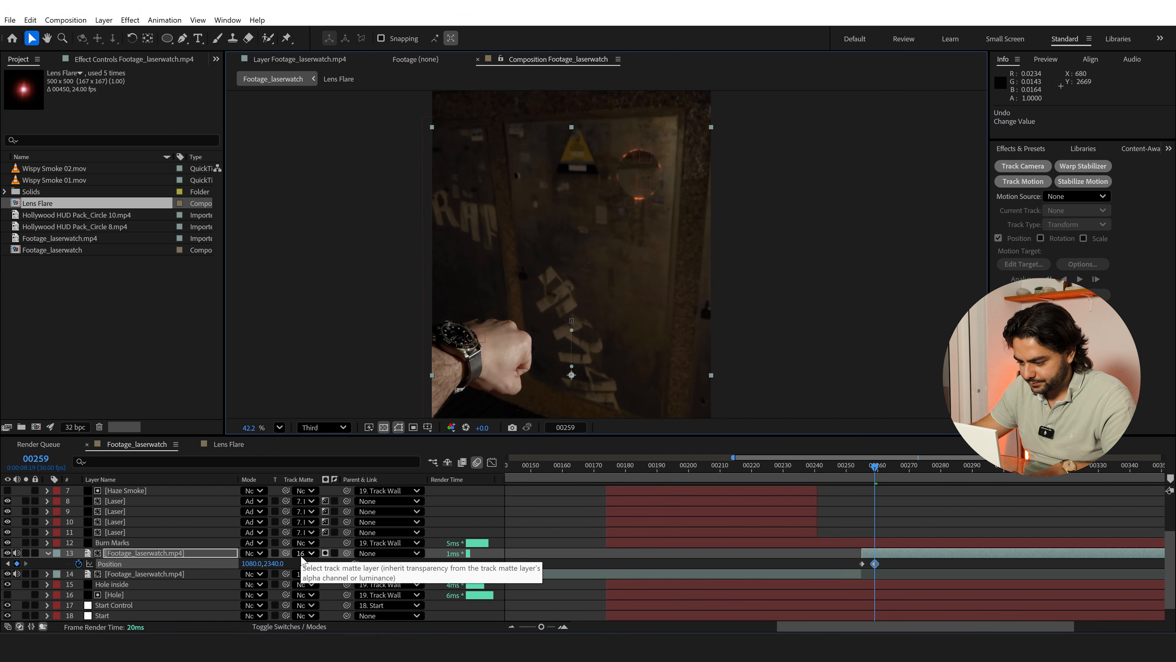
pyautogui.press('Delete')
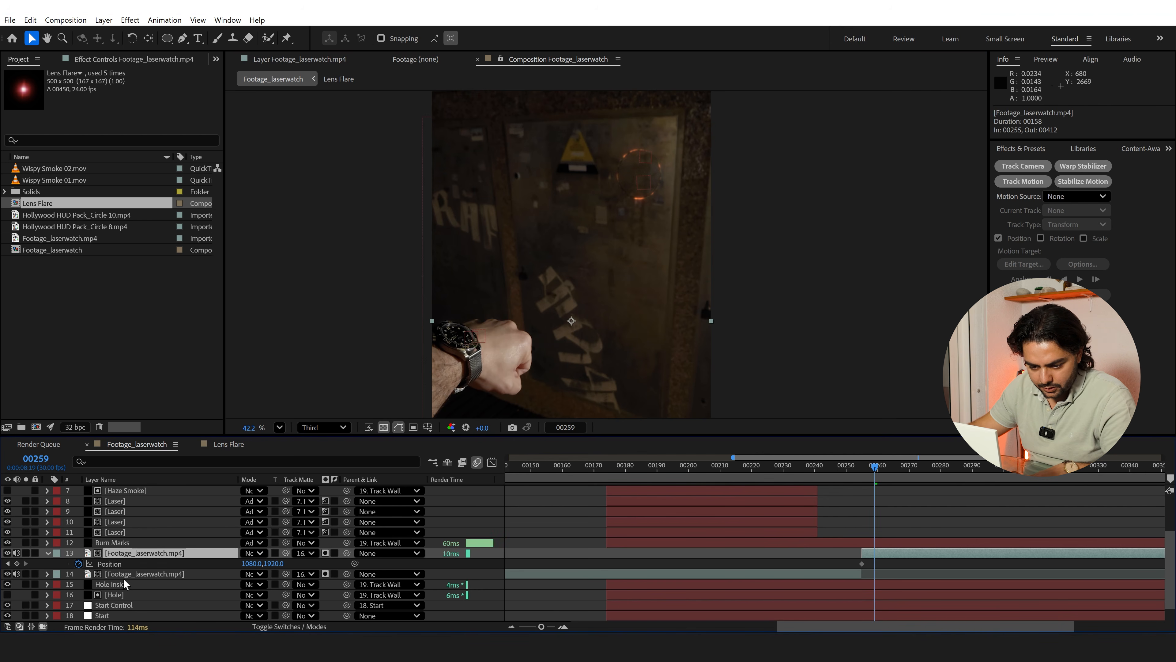
# Remove the frozen footage layer's remaining position keyframe, collapse the layer, and return to frame 255
pyautogui.click(130, 596)
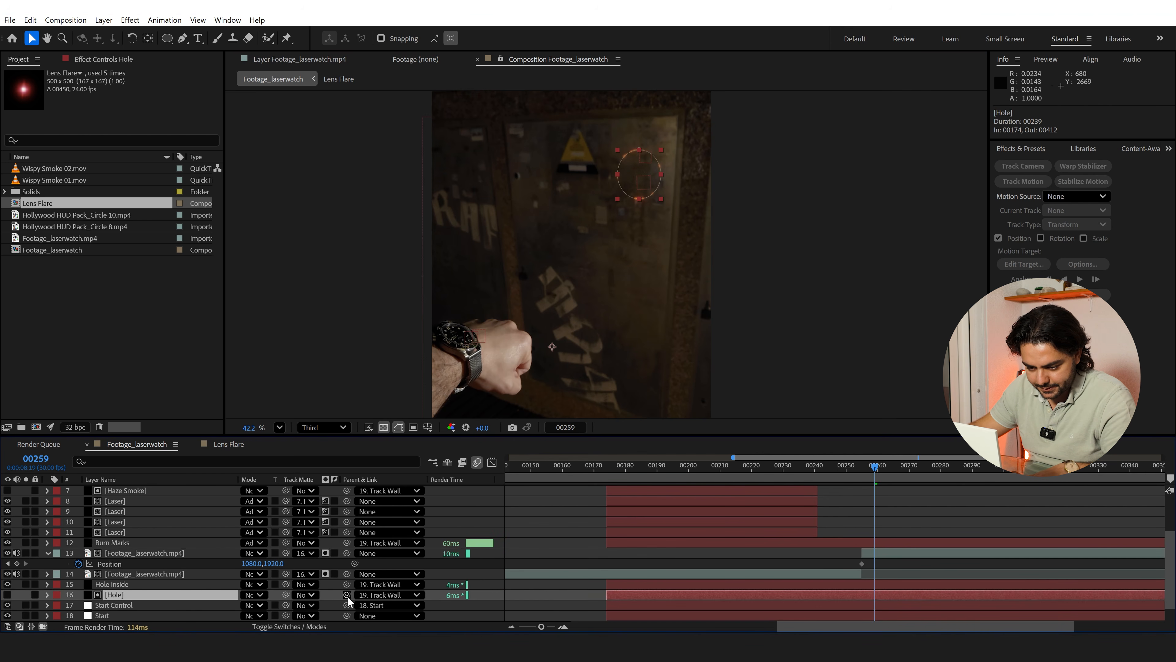
pyautogui.click(158, 554)
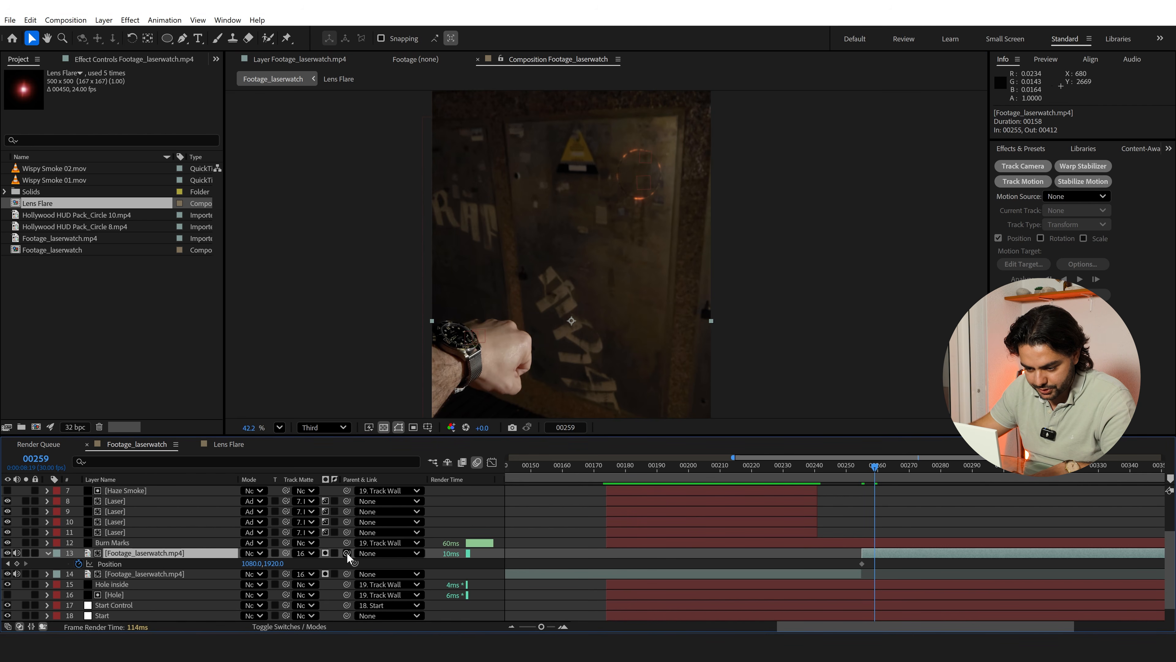
pyautogui.moveTo(286, 553); pyautogui.dragTo(324, 562)
pyautogui.click(153, 595)
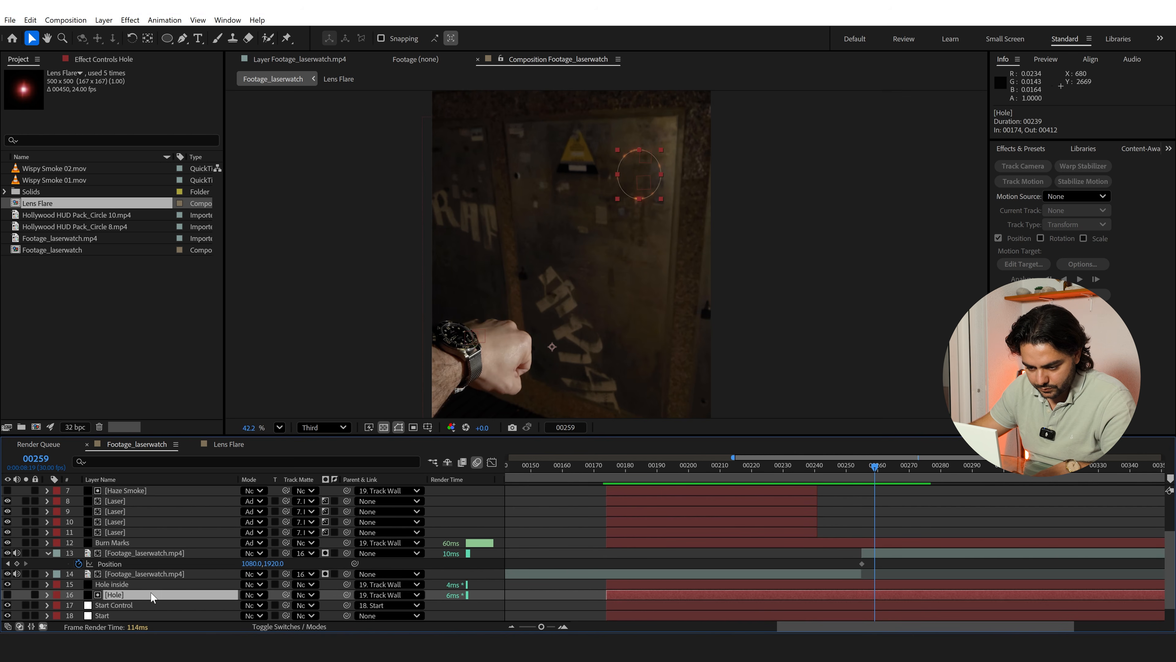
pyautogui.click(165, 553)
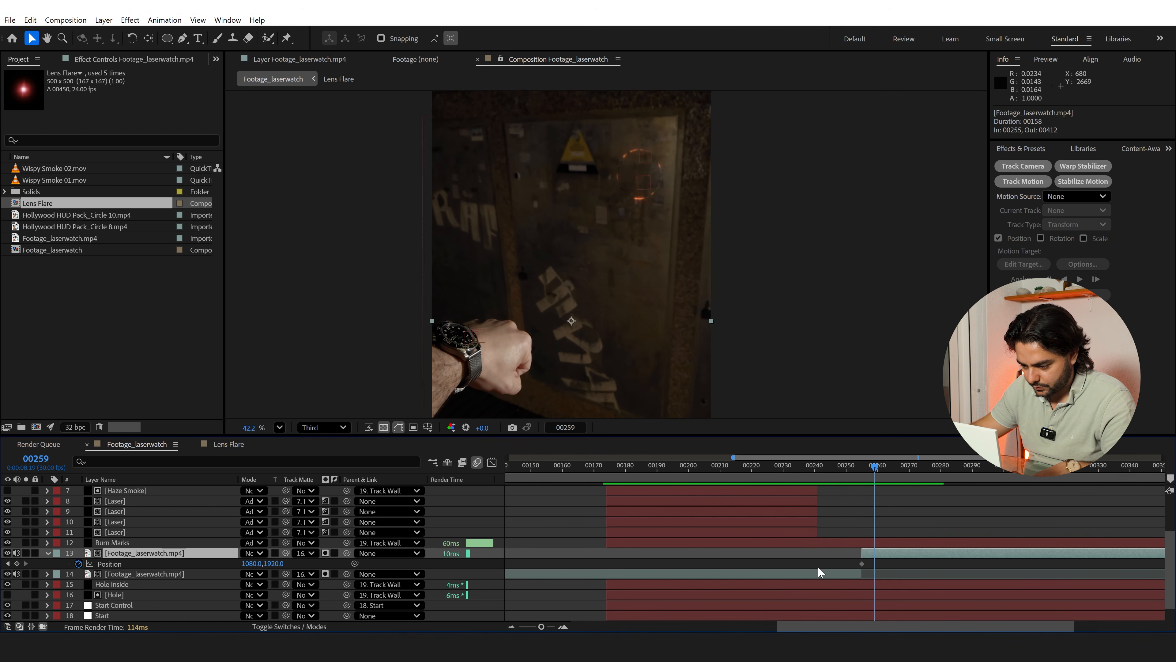
pyautogui.click(48, 553)
pyautogui.moveTo(871, 464); pyautogui.dragTo(861, 467)
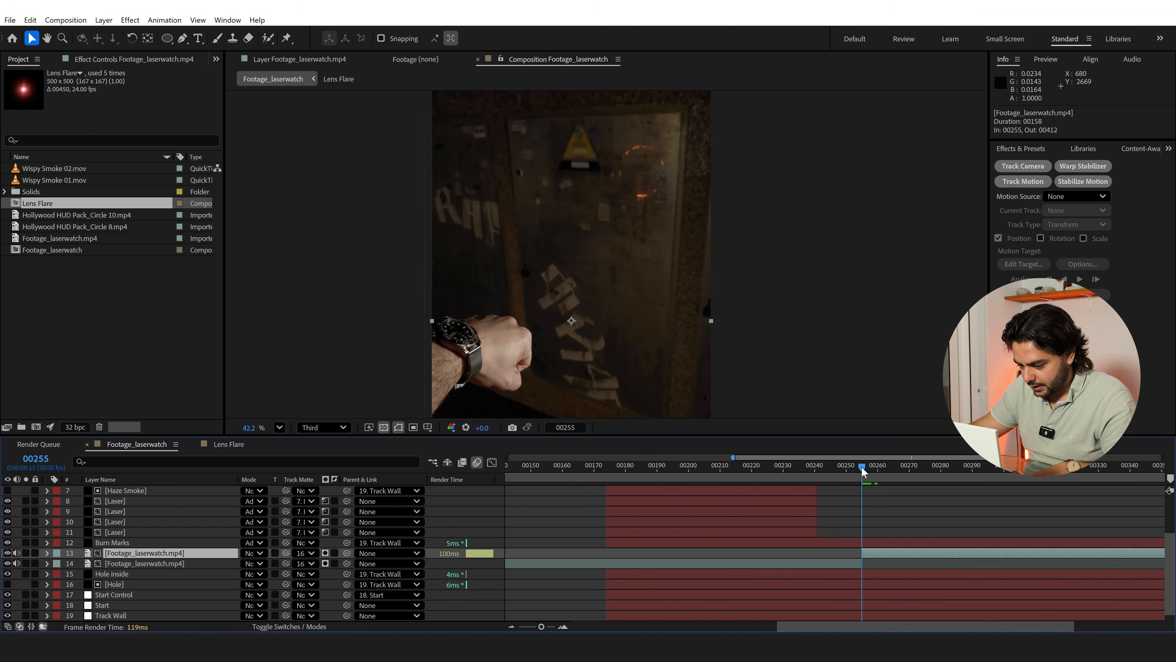
pyautogui.click(315, 553)
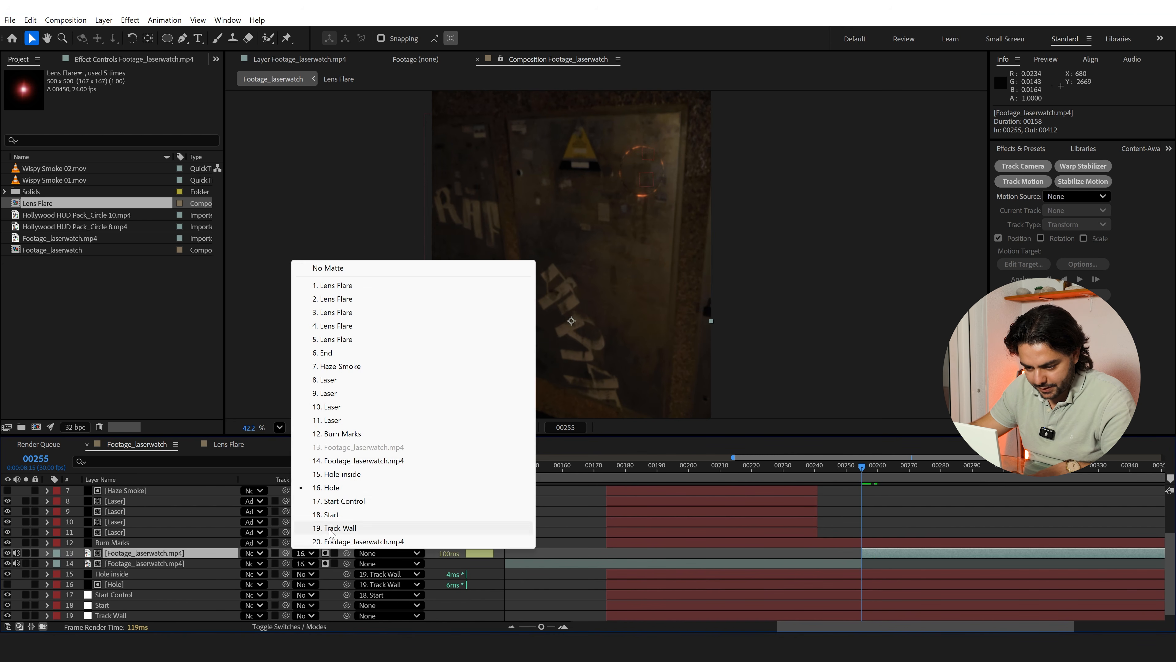
pyautogui.click(331, 488)
pyautogui.click(153, 563)
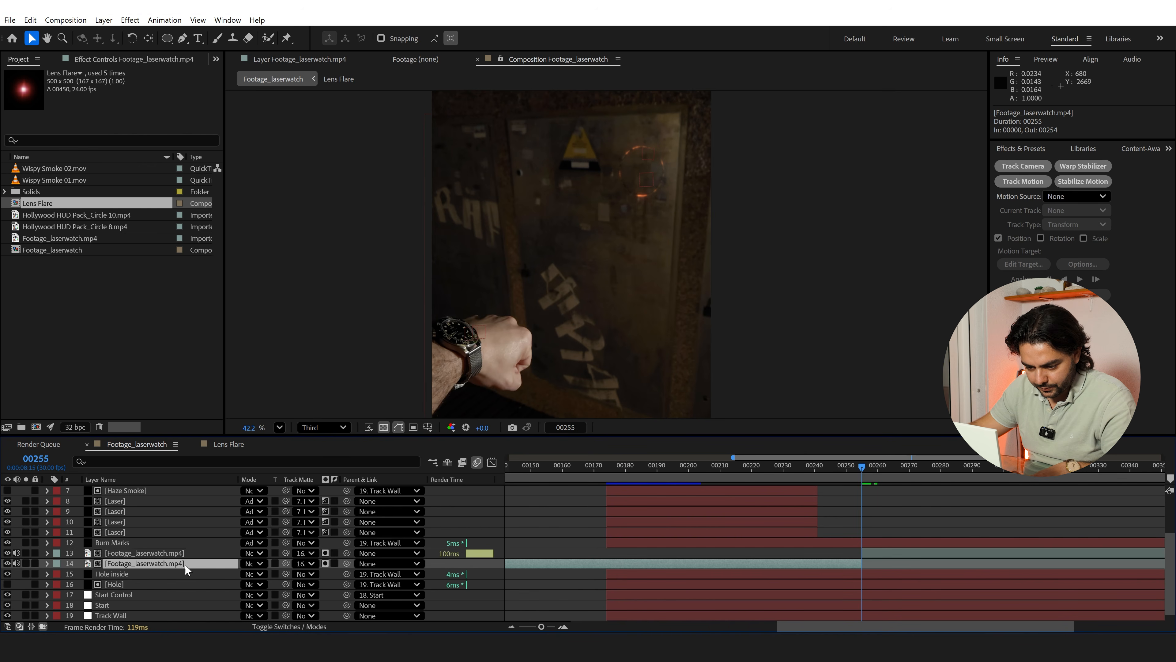
pyautogui.click(133, 584)
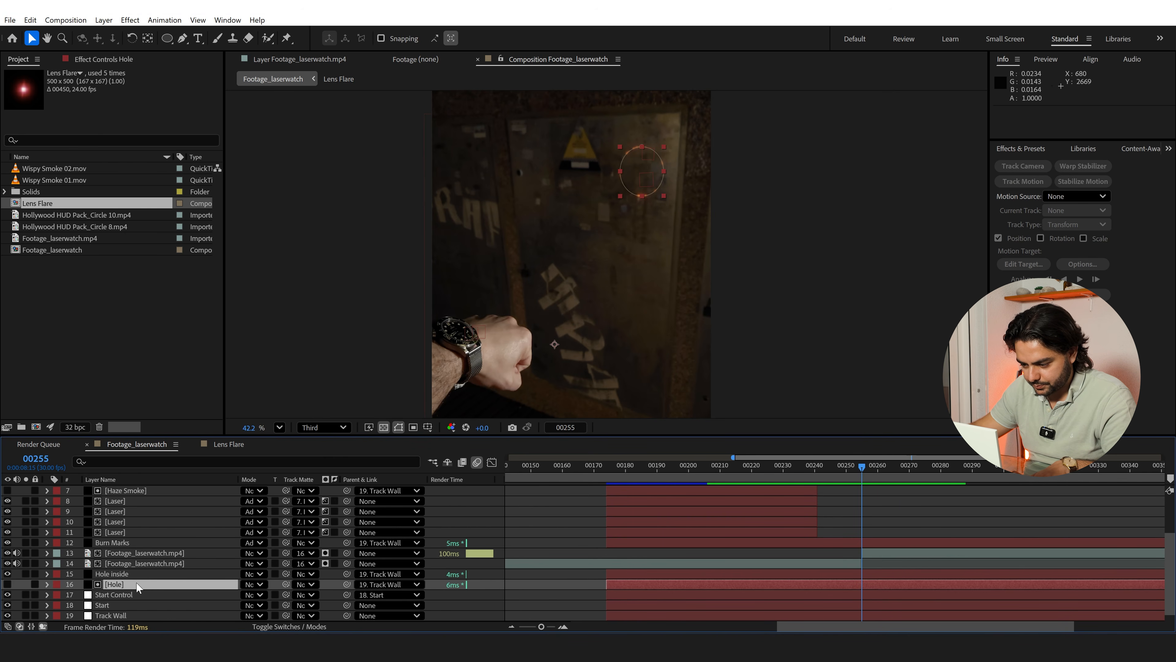
pyautogui.hotkey('ctrl', 'd')
pyautogui.hotkey('ctrl', 'z')
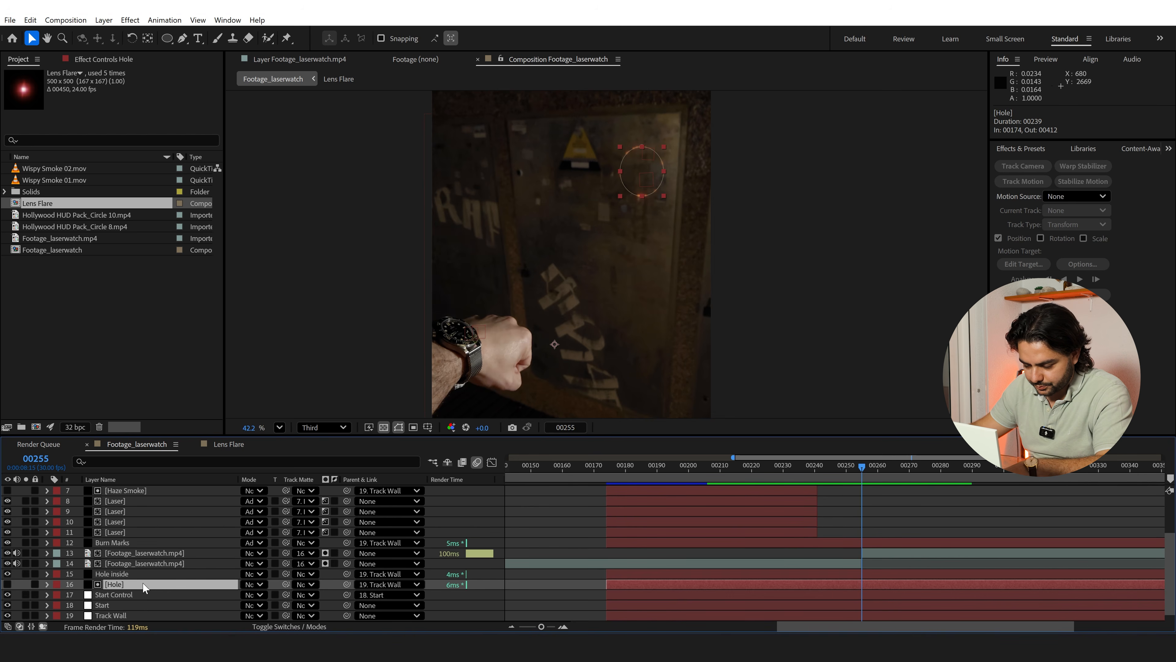
# Add a position keyframe to the Hole layer at frame 255
pyautogui.press('p')
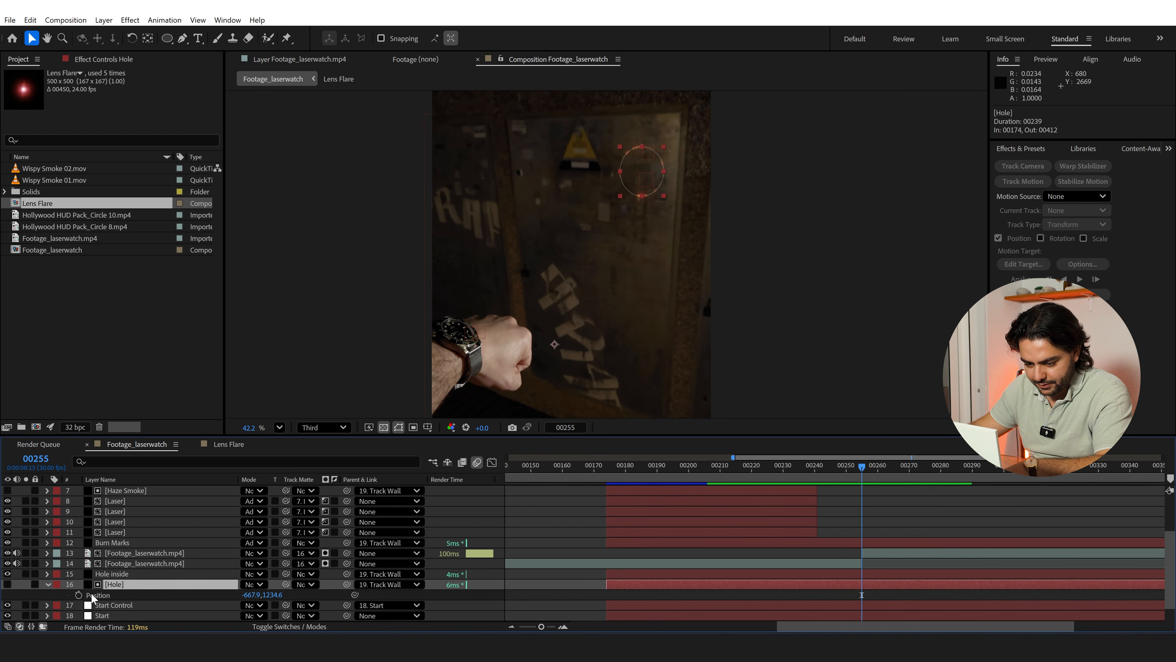
pyautogui.click(78, 594)
pyautogui.scroll(-1, 69, 598)
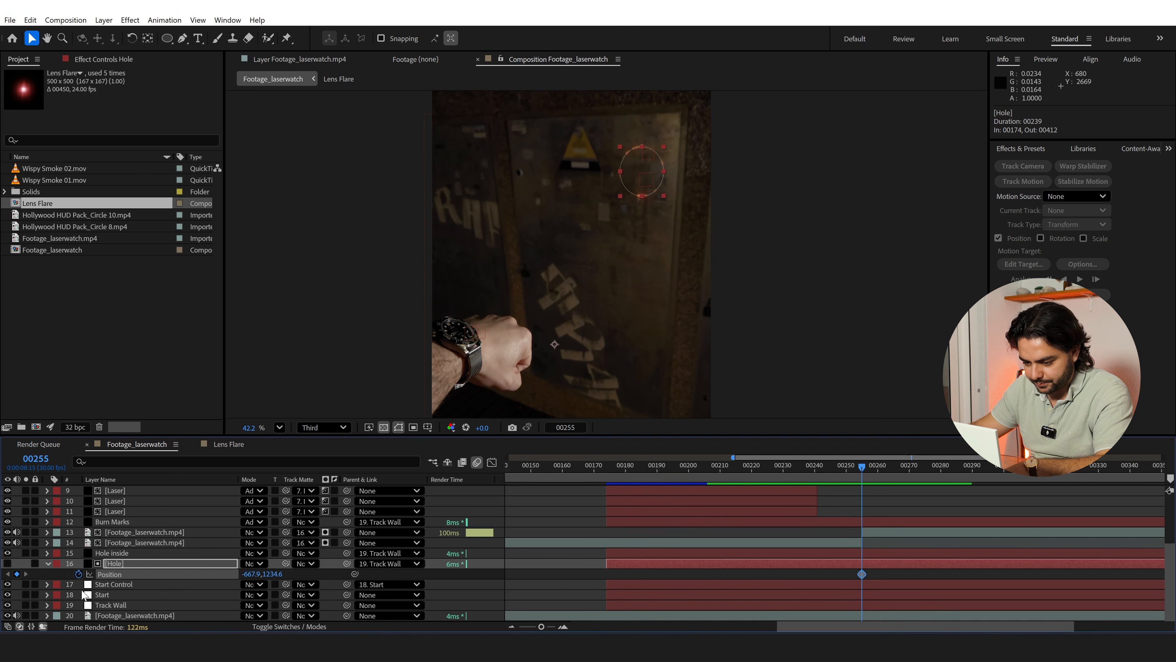
# At frame 260, move the Hole layer down to position -682.1, 1634.5, and preview the motion
pyautogui.press('pagedown')
pyautogui.press('pagedown')
pyautogui.press('pagedown')
pyautogui.press('pagedown')
pyautogui.press('pagedown')
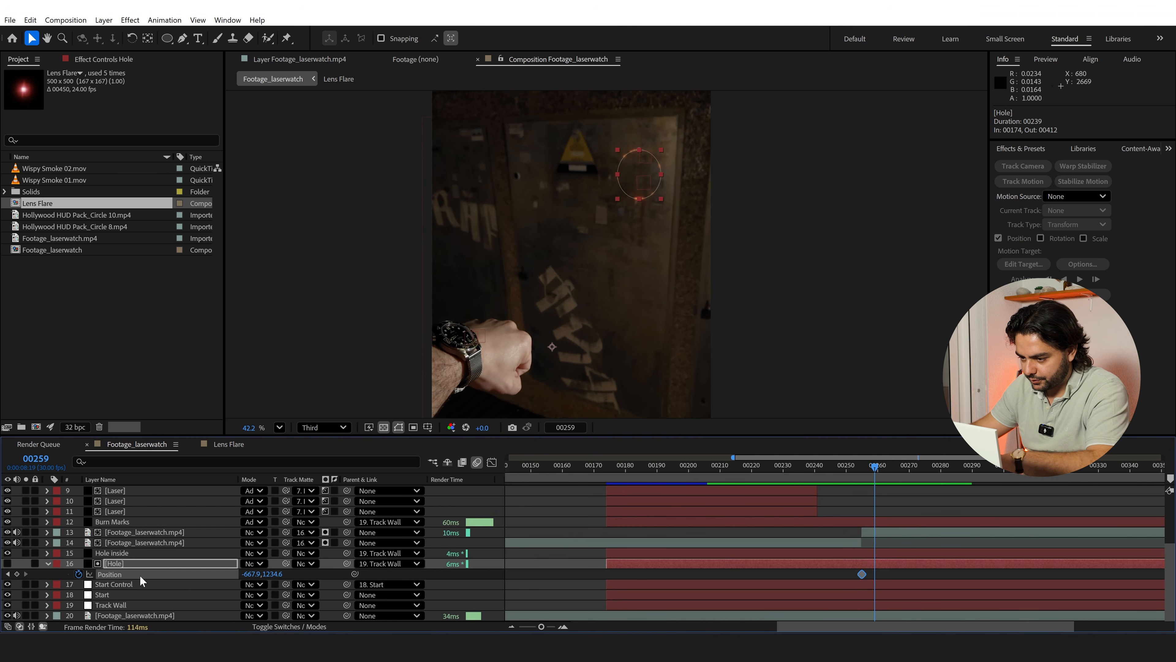
pyautogui.hotkey('shift', 'Down')
pyautogui.hotkey('shift', 'Down')
pyautogui.hotkey('shift', 'Down')
pyautogui.hotkey('shift', 'Down')
pyautogui.hotkey('shift', 'Down')
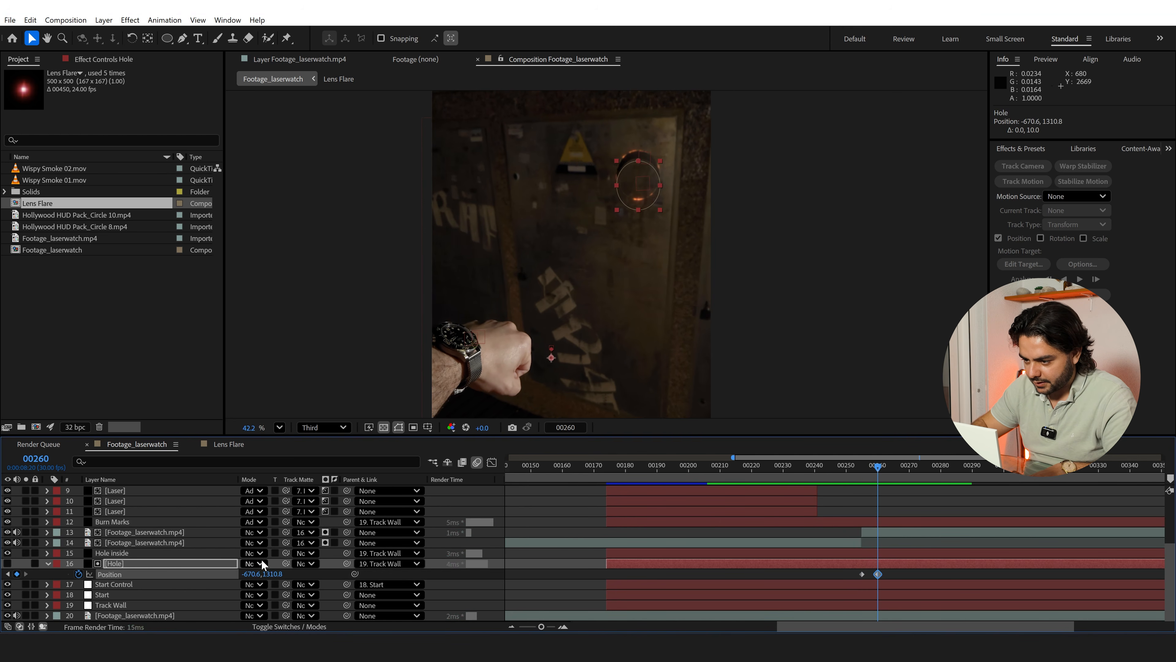
pyautogui.hotkey('shift', 'Down')
pyautogui.hotkey('shift', 'Down')
pyautogui.hotkey('shift', 'Down')
pyautogui.hotkey('shift', 'Down')
pyautogui.hotkey('shift', 'Down')
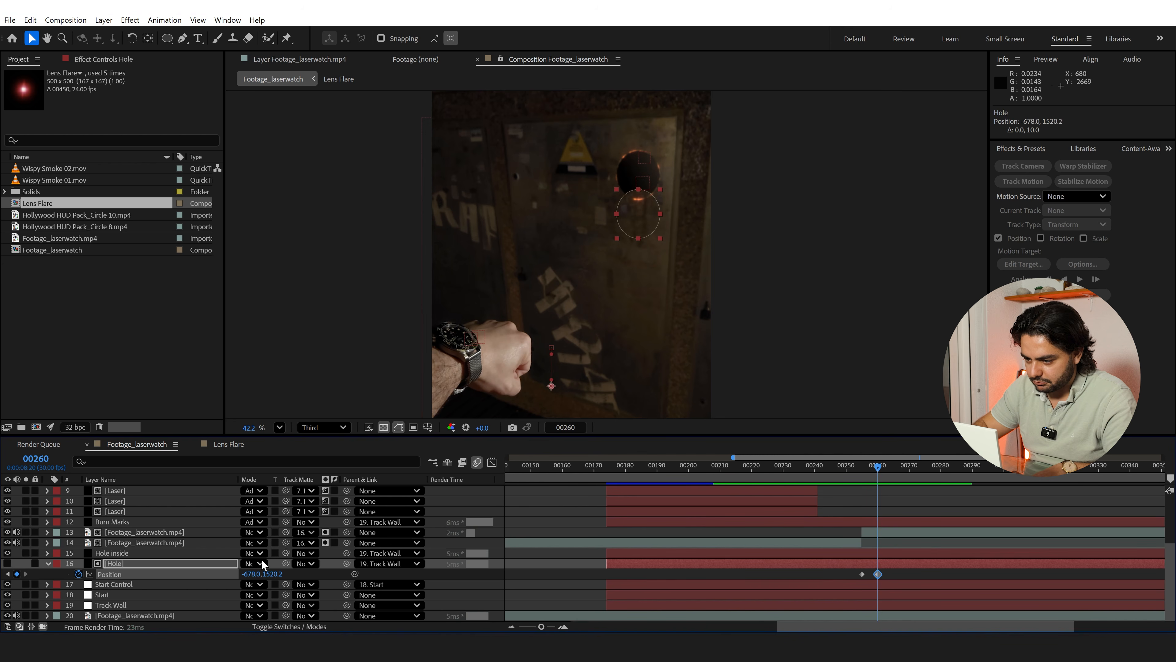
pyautogui.hotkey('shift', 'Down')
pyautogui.hotkey('shift', 'Down')
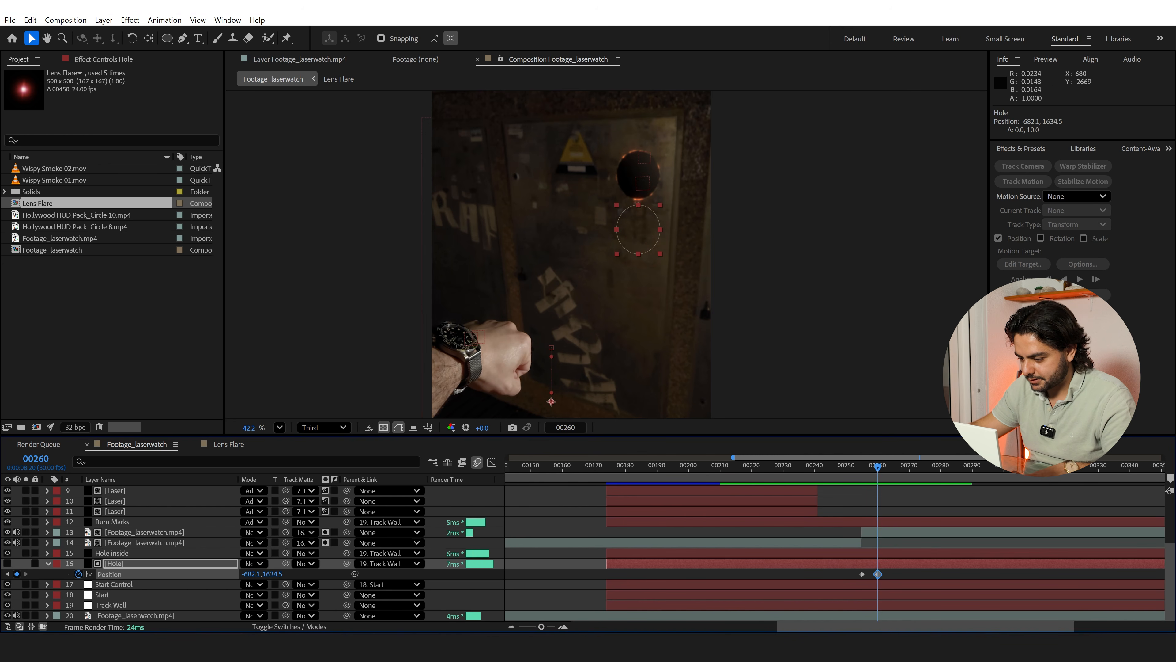
pyautogui.click(849, 468)
pyautogui.press('space')
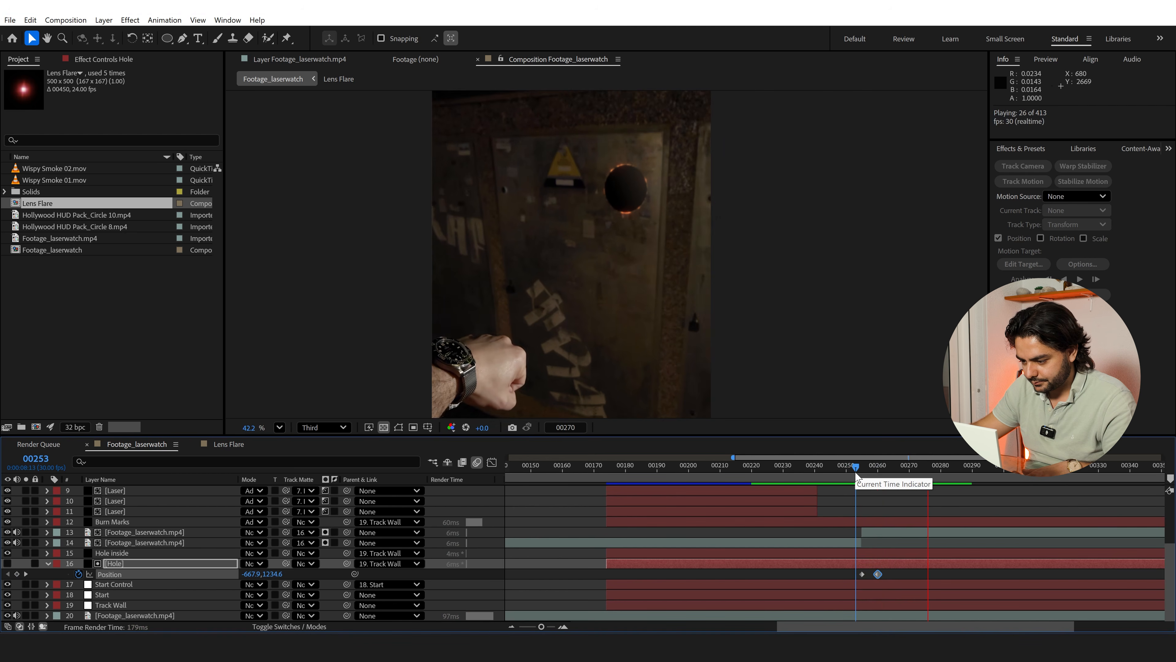
pyautogui.click(855, 468)
# Enable motion blur on the frozen Footage_laserwatch.mp4 layer and the Hole layer, and preview the falling piece
pyautogui.click(874, 468)
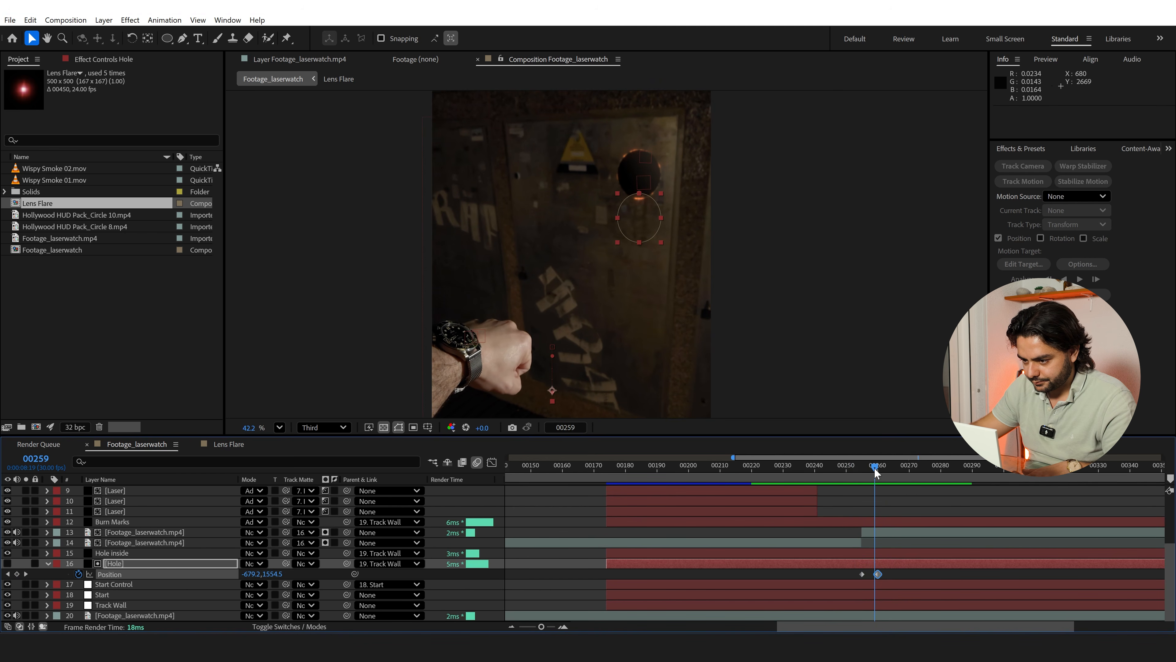
pyautogui.click(119, 542)
pyautogui.click(178, 534)
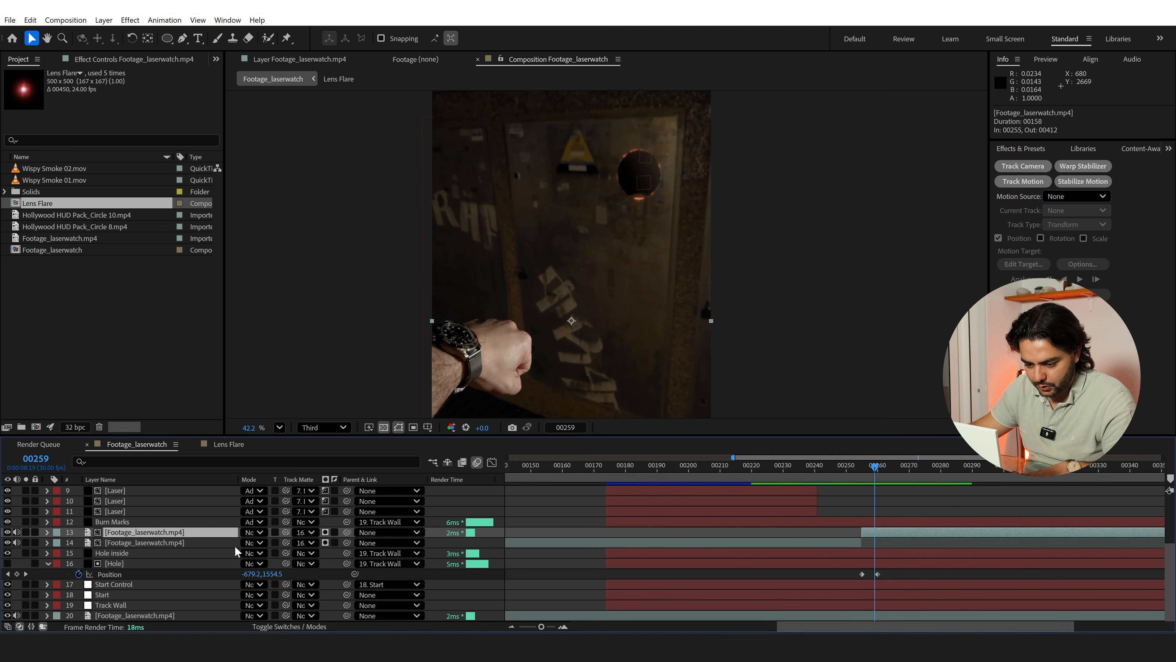
pyautogui.click(303, 627)
pyautogui.click(291, 532)
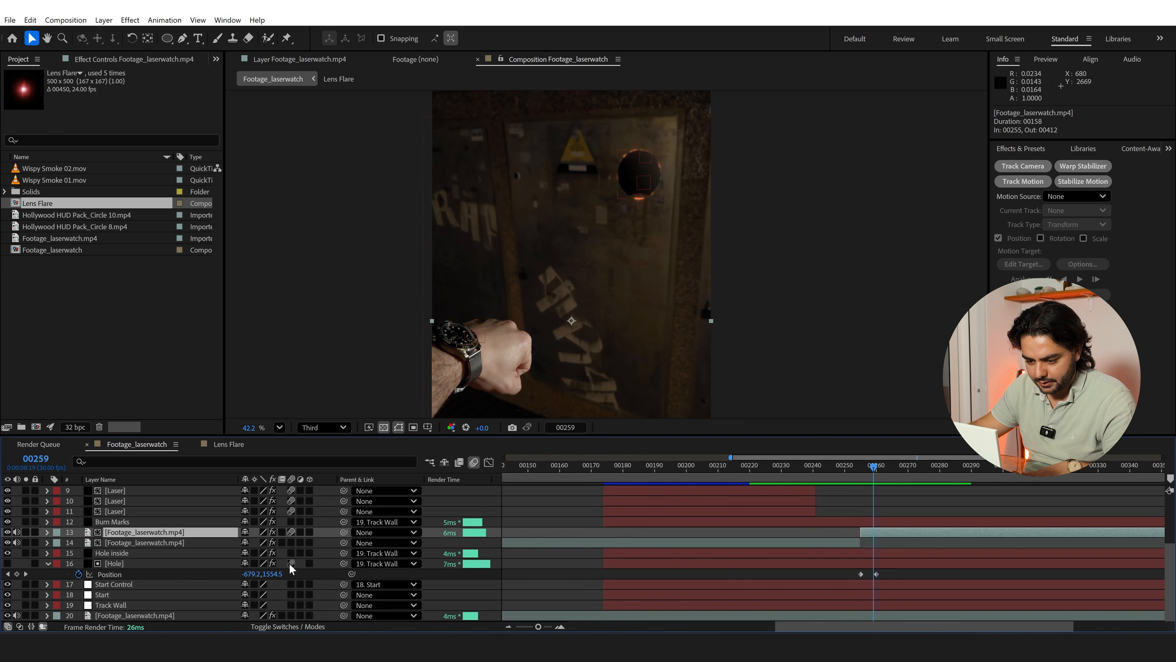
pyautogui.moveTo(868, 470); pyautogui.dragTo(864, 468)
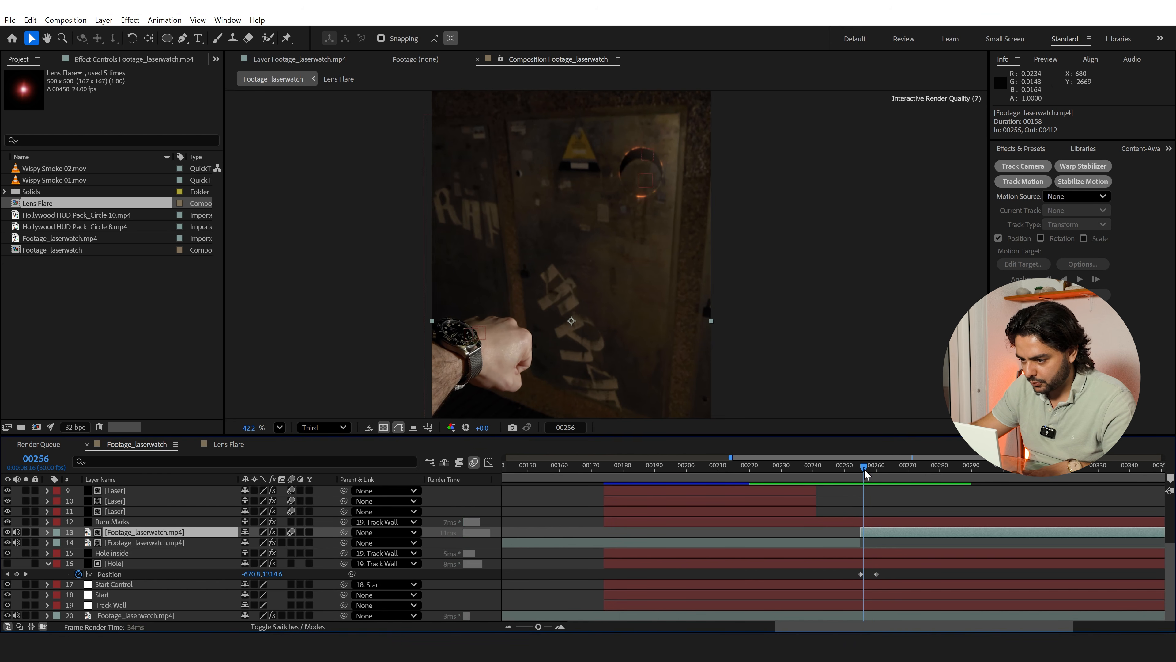
pyautogui.click(291, 563)
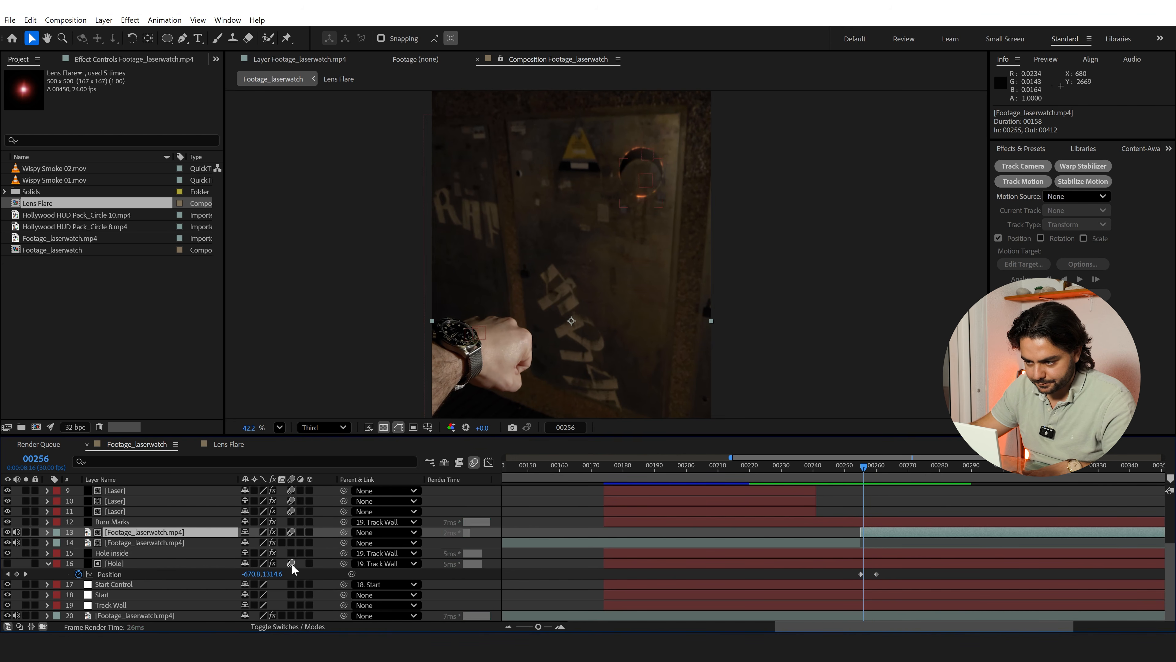
pyautogui.click(884, 543)
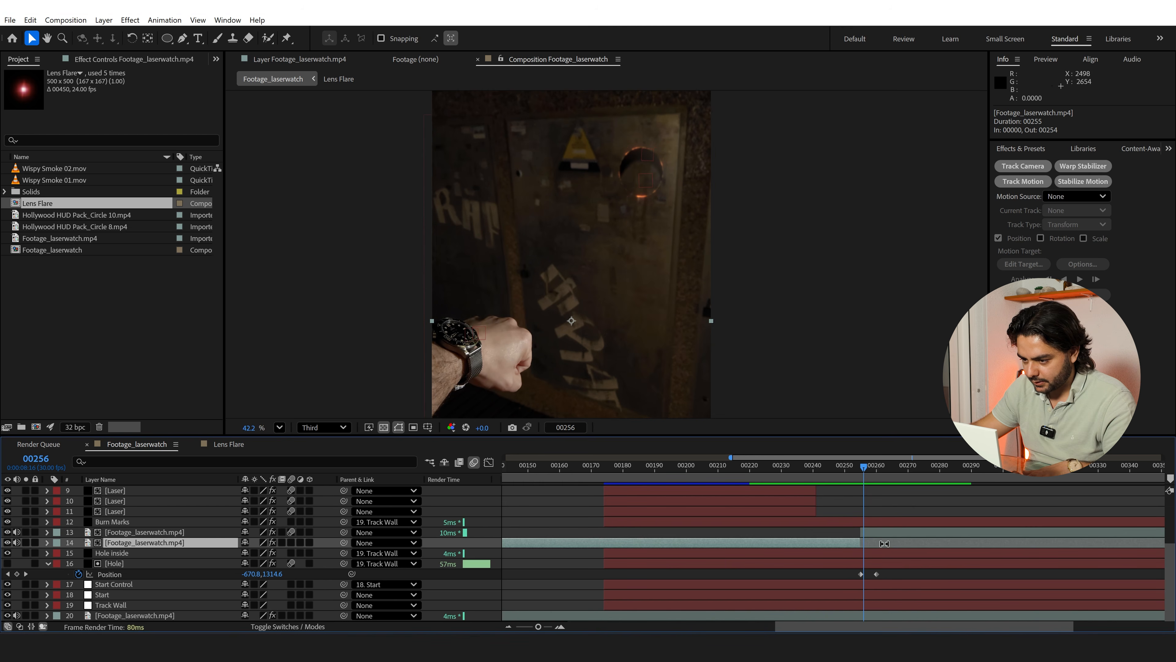
pyautogui.click(848, 466)
pyautogui.press('space')
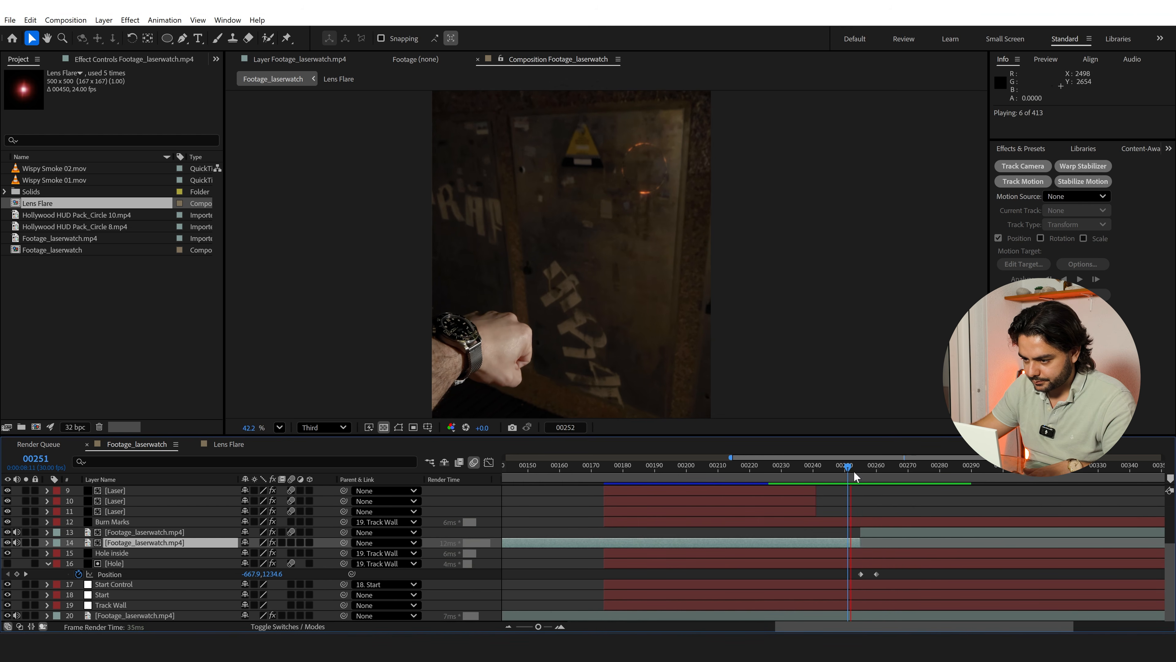
pyautogui.click(837, 468)
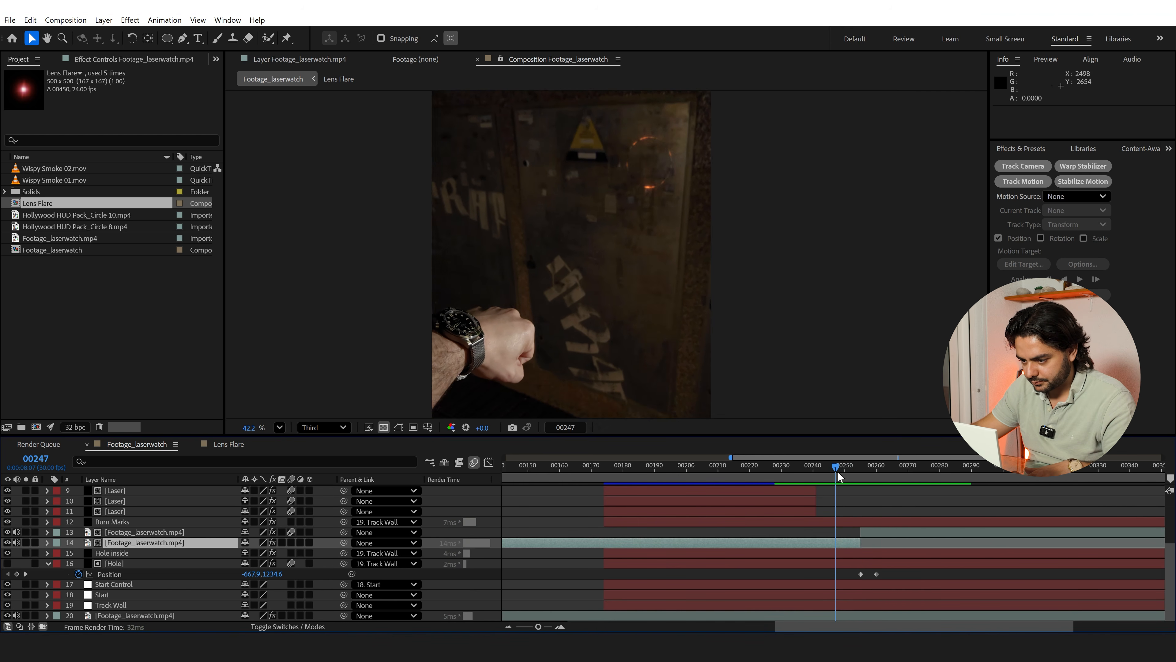
pyautogui.press('space')
# Move the Hole layer's second position keyframe earlier to frame 258, and play back the faster drop
pyautogui.click(871, 574)
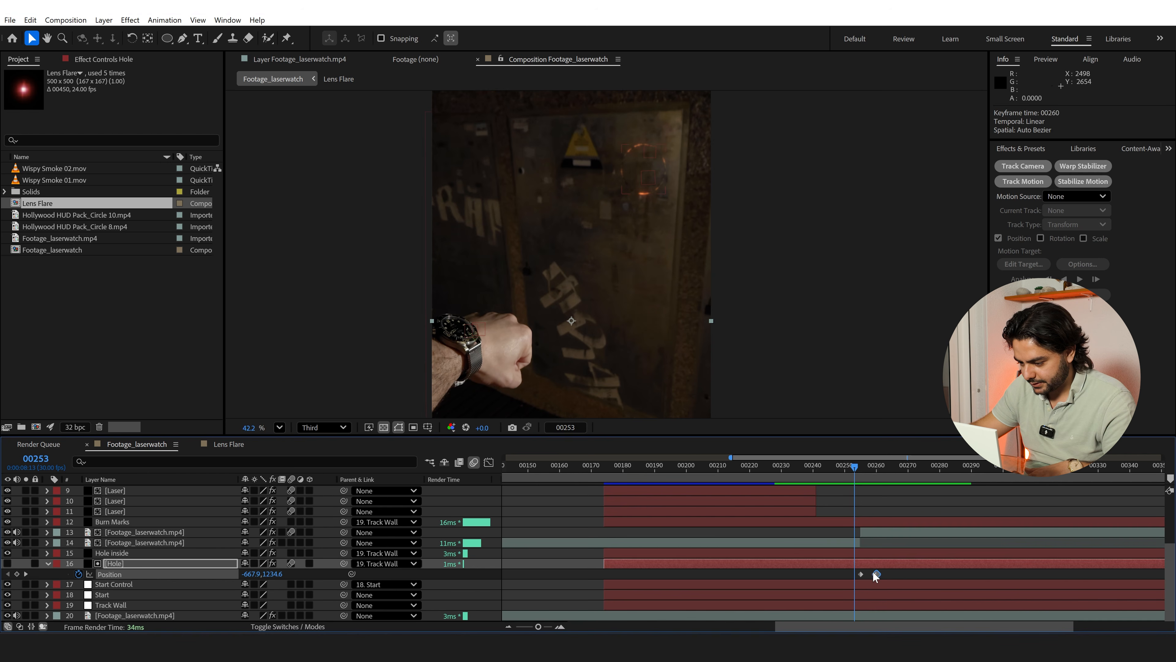
pyautogui.press('space')
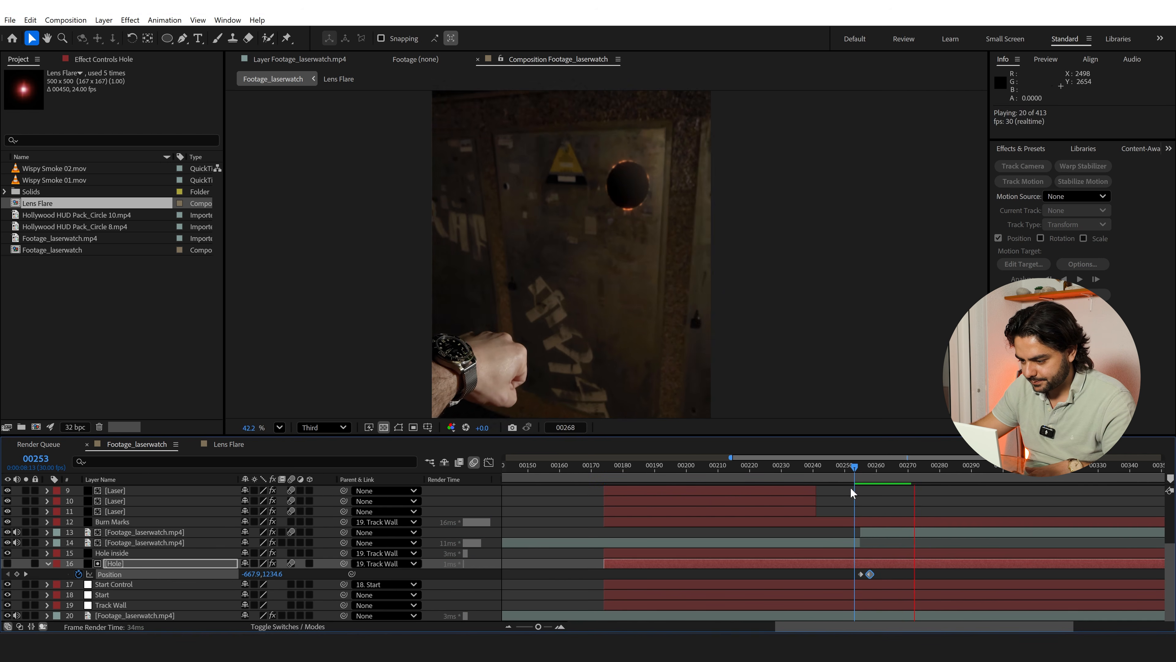
pyautogui.click(842, 466)
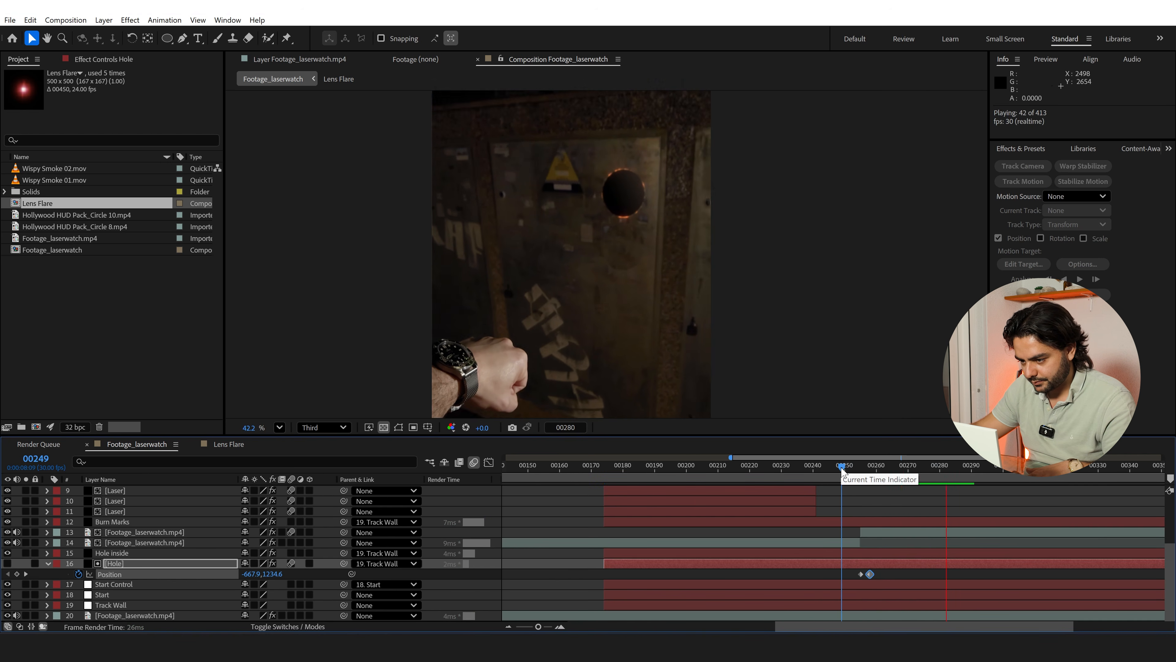
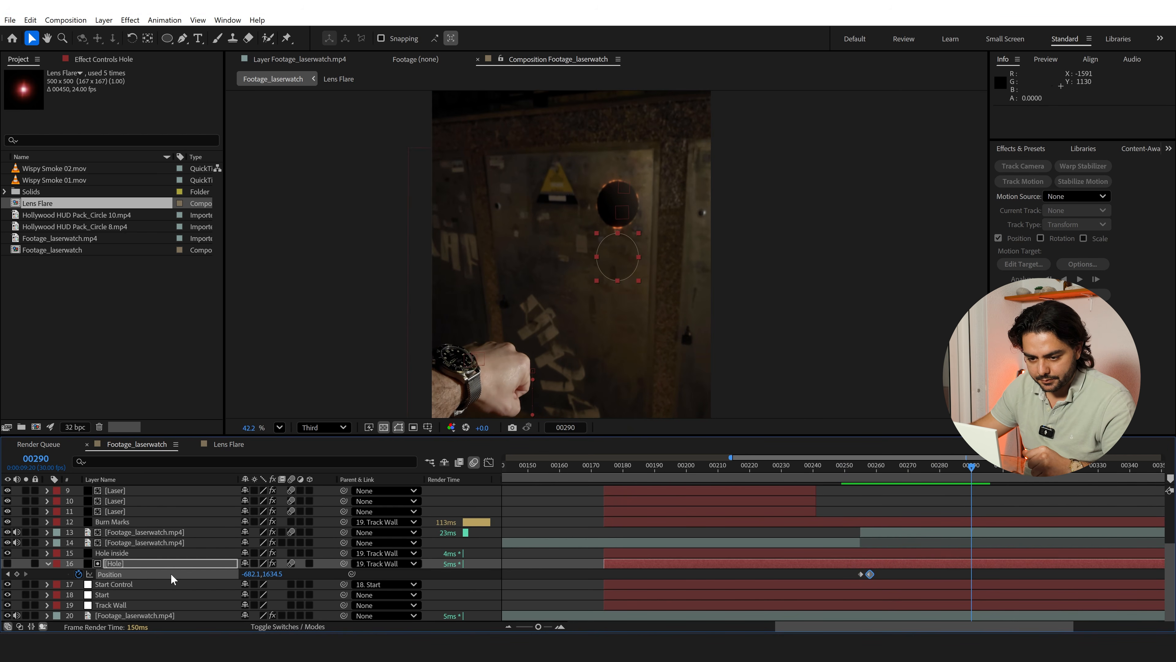
# Add Footage_laserwatch.mp4 directly above the Hole inside layer and set Hole inside as its track matte
pyautogui.moveTo(58, 252); pyautogui.dragTo(134, 549)
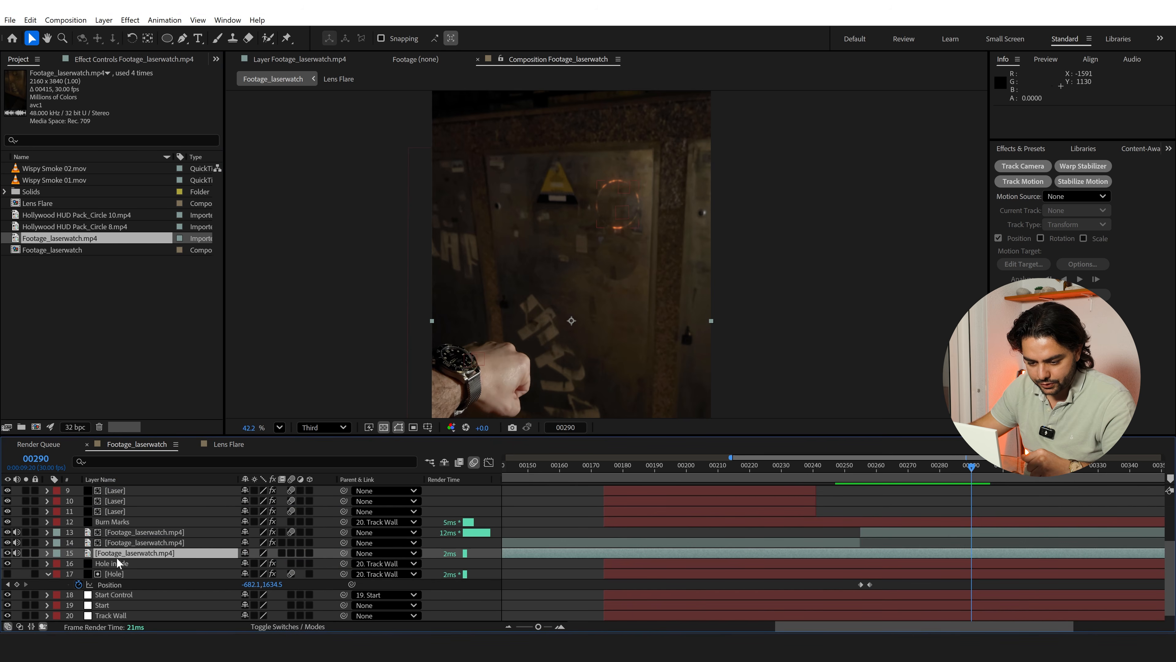
pyautogui.click(294, 627)
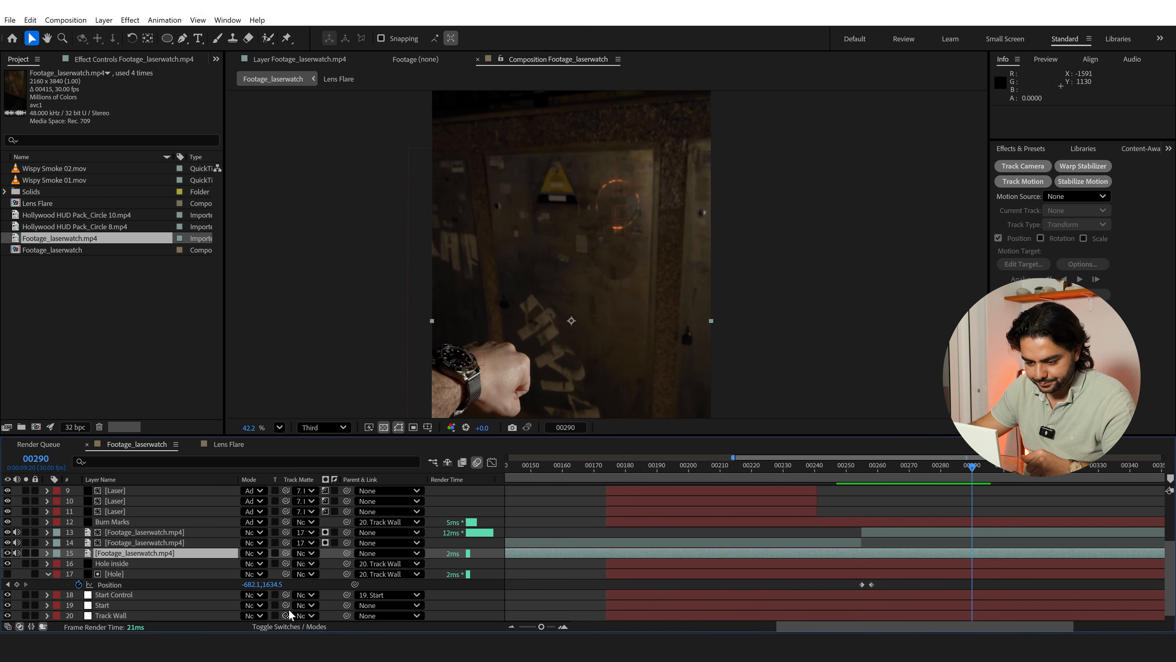
pyautogui.moveTo(176, 557); pyautogui.dragTo(117, 563)
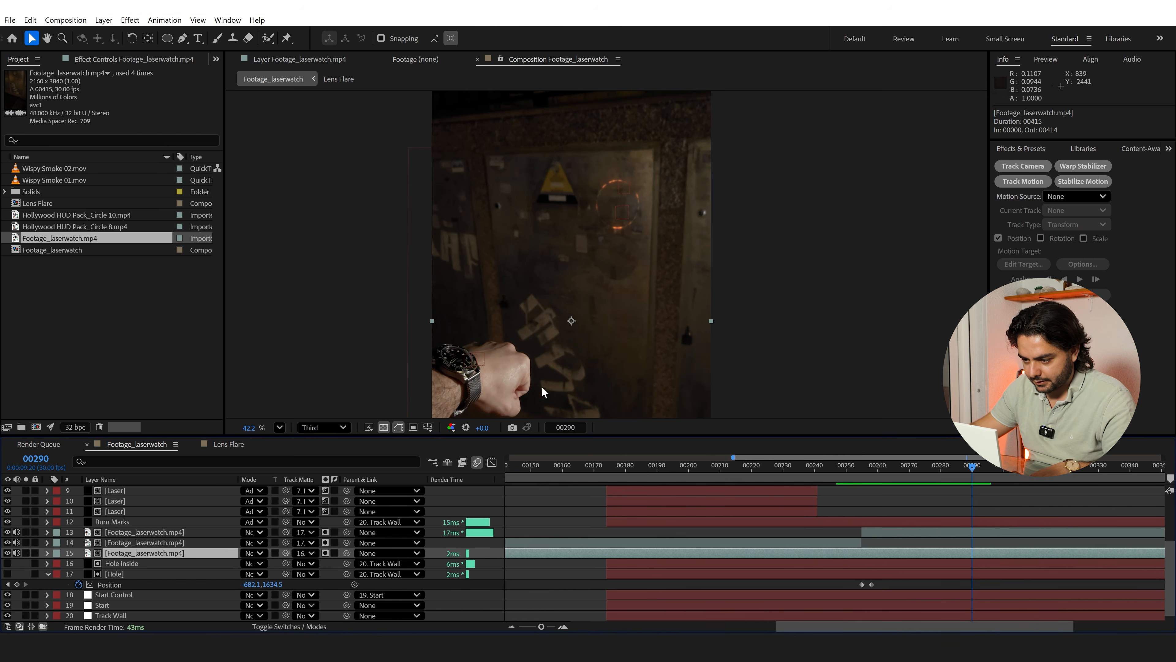
# Scale the matted footage down over the wall hole and parent it to Track Wall
pyautogui.moveTo(711, 320); pyautogui.dragTo(652, 214)
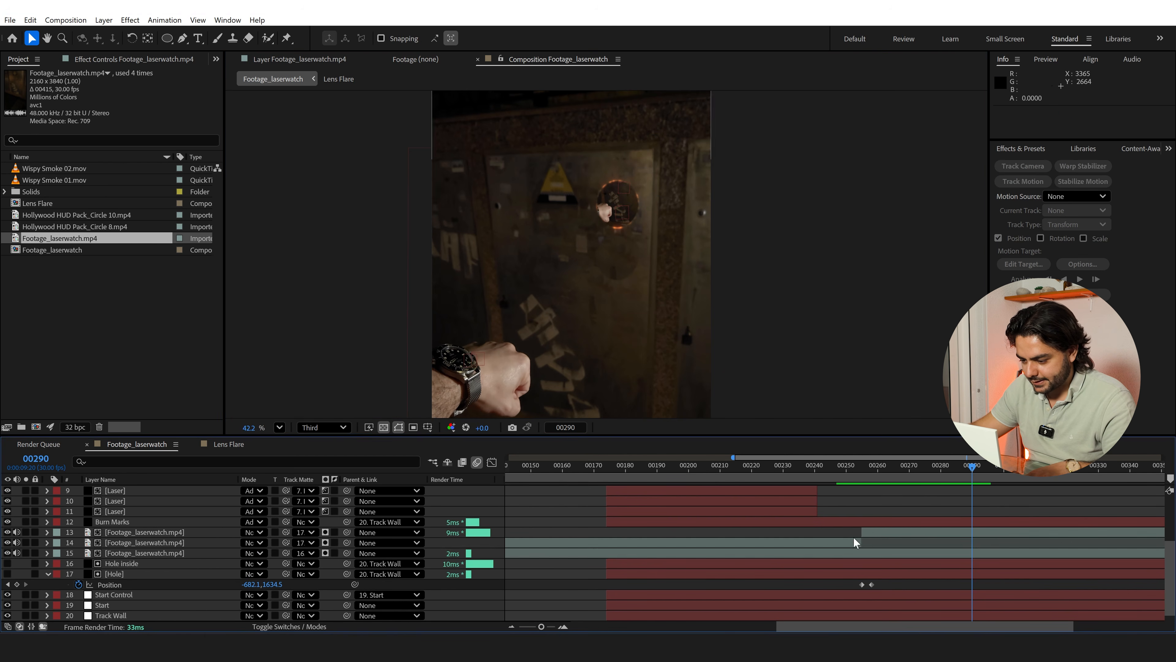
pyautogui.click(388, 553)
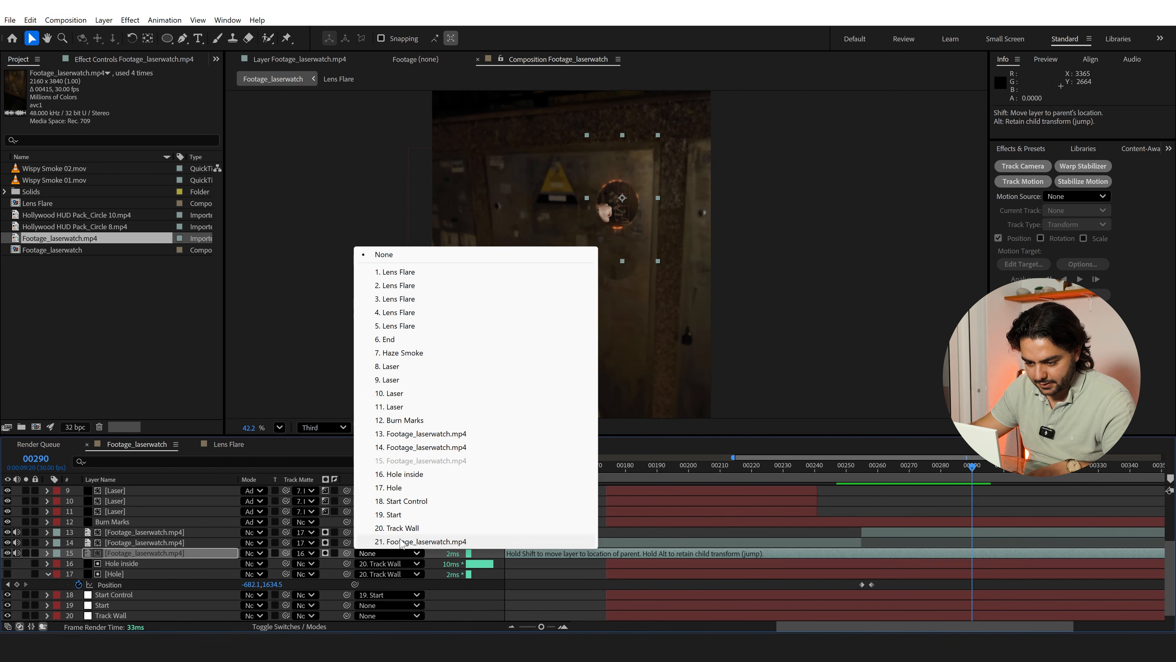
pyautogui.click(420, 529)
# Preview the footage inside the hole from frame 258, and undo the added footage layer
pyautogui.click(872, 466)
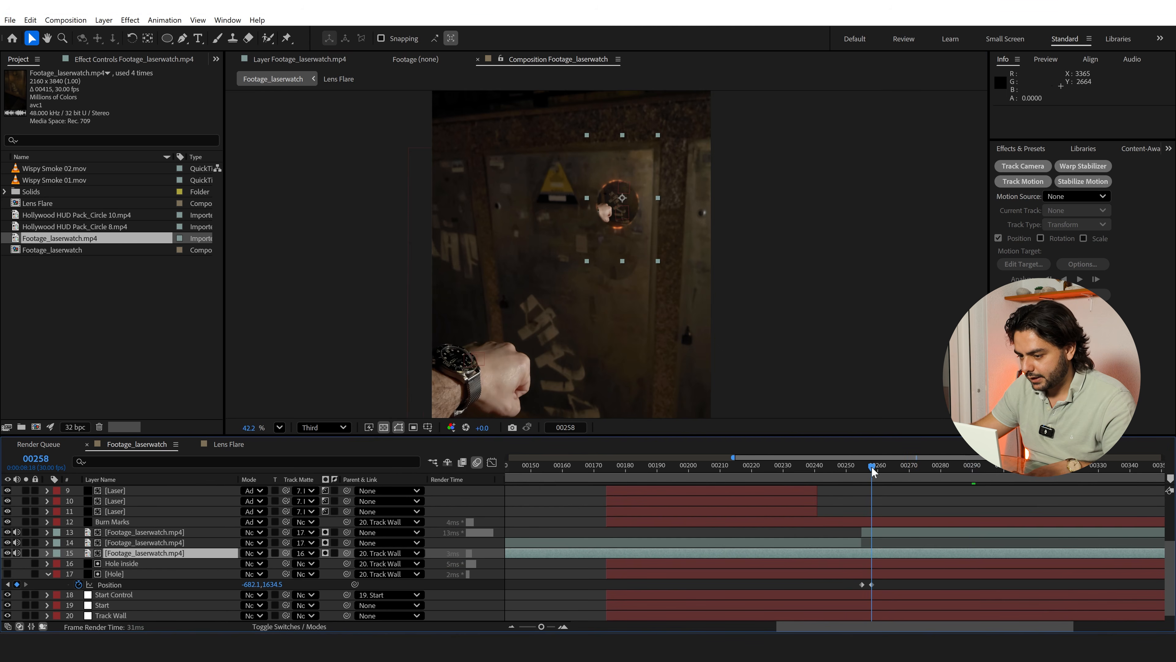
pyautogui.press('space')
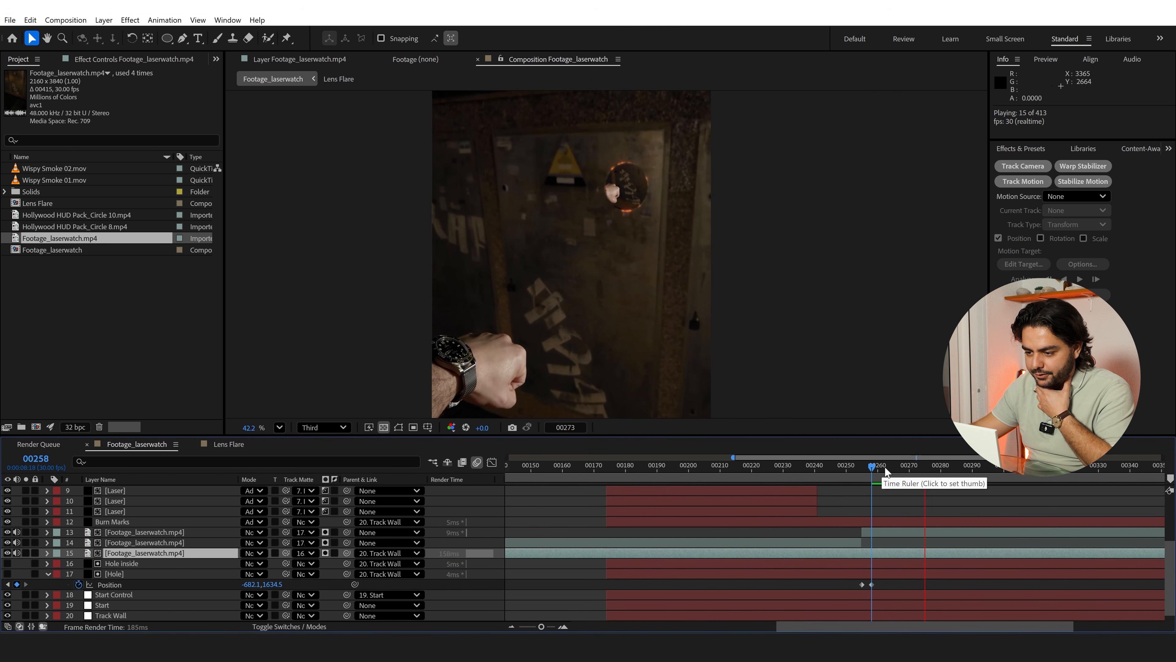
pyautogui.press('space')
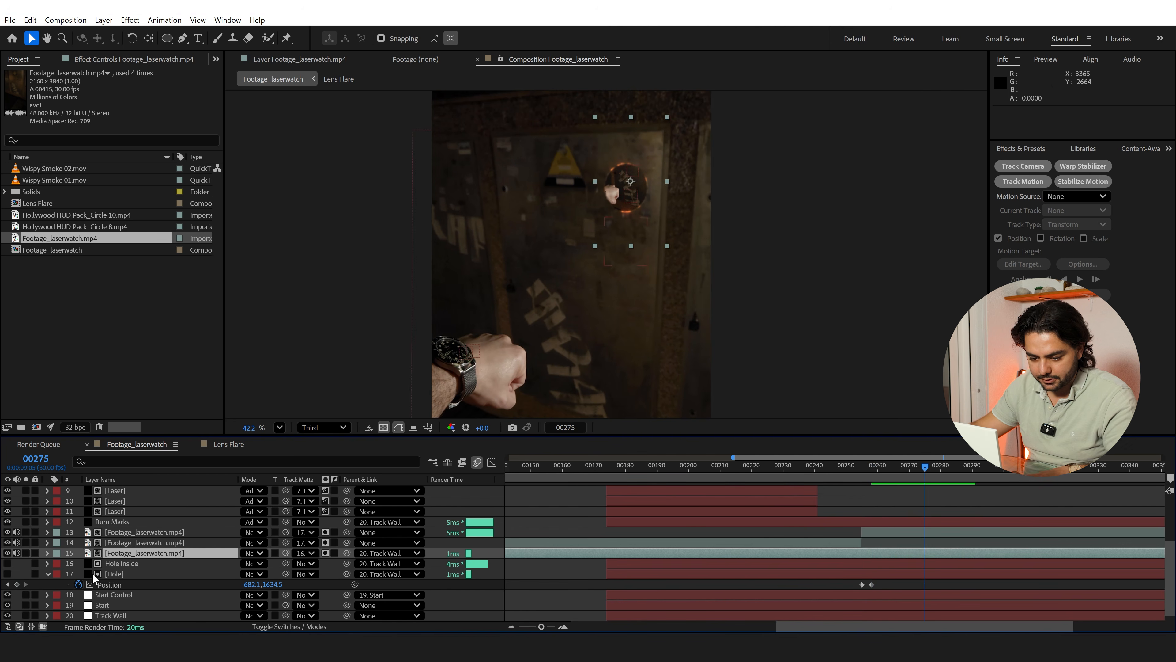
pyautogui.hotkey('ctrl', 'shift', '[')
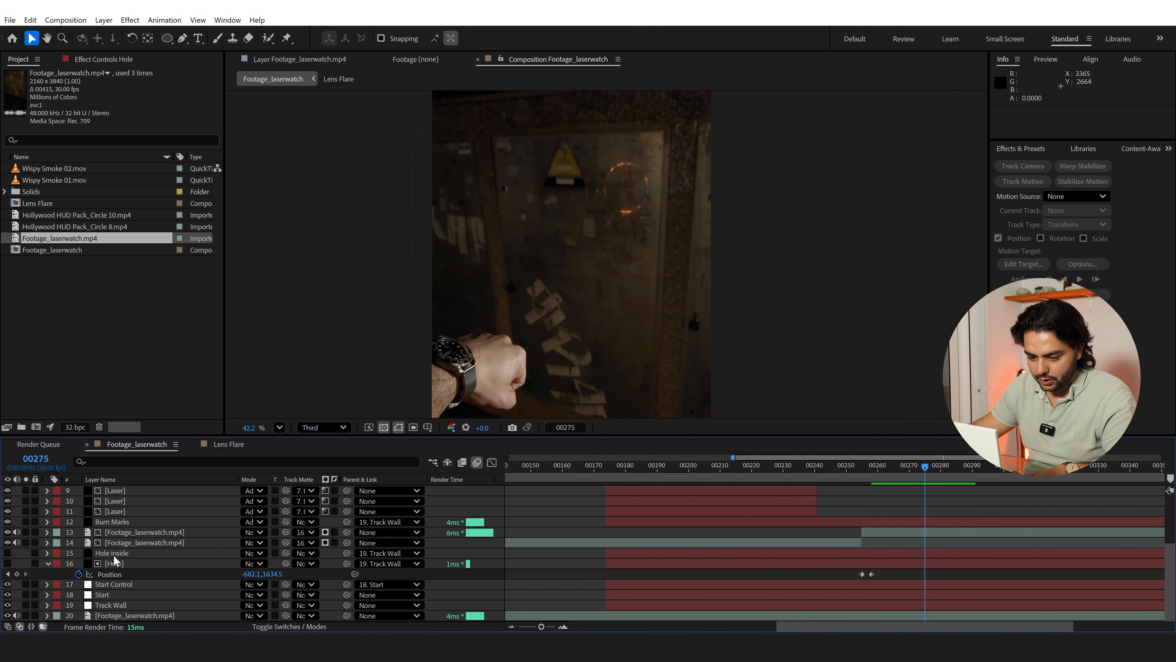
# Split the bottom full-length Footage_laserwatch.mp4 layer at frame 174, where the laser begins
pyautogui.moveTo(924, 469); pyautogui.dragTo(1163, 458)
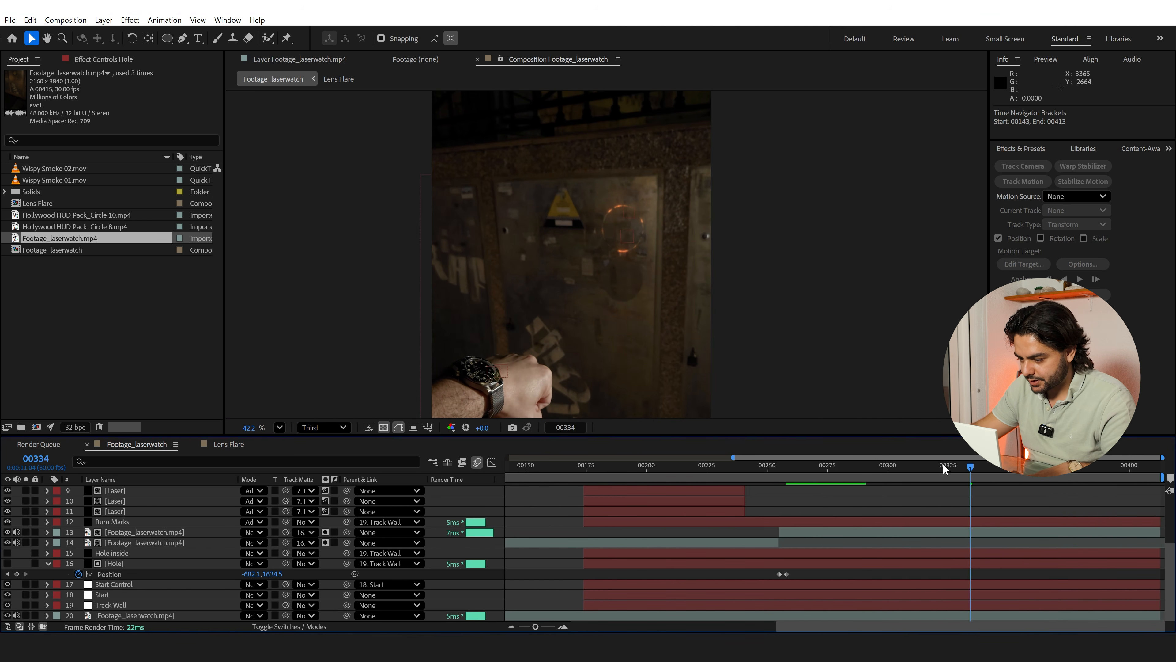
pyautogui.click(864, 466)
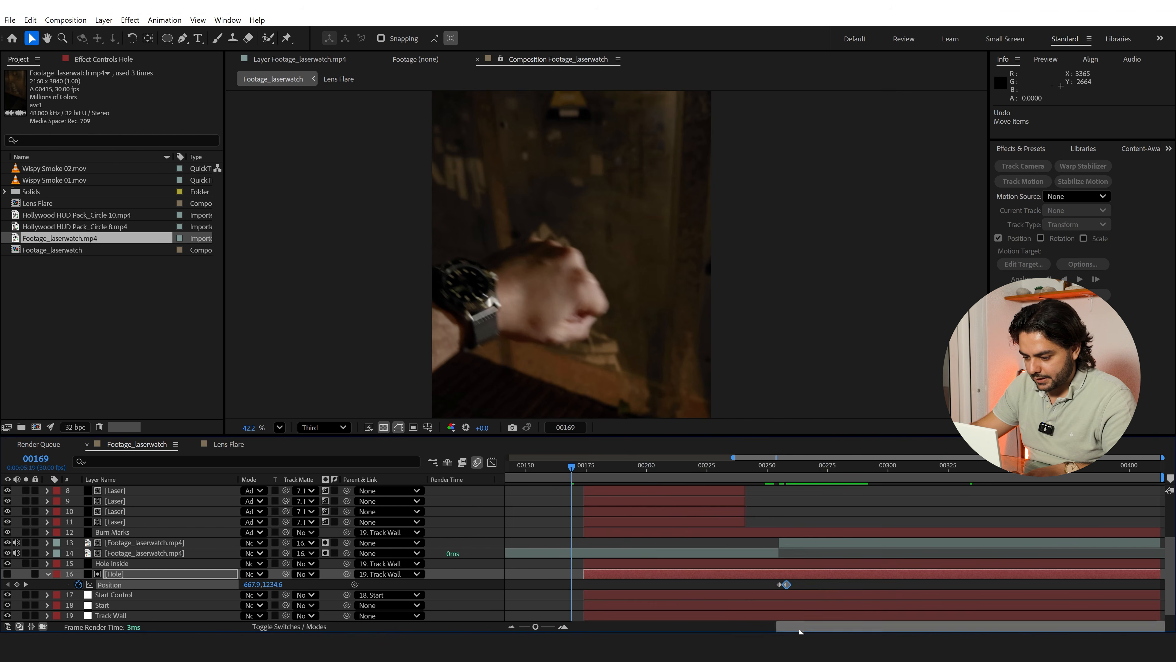
pyautogui.moveTo(801, 629); pyautogui.dragTo(442, 627)
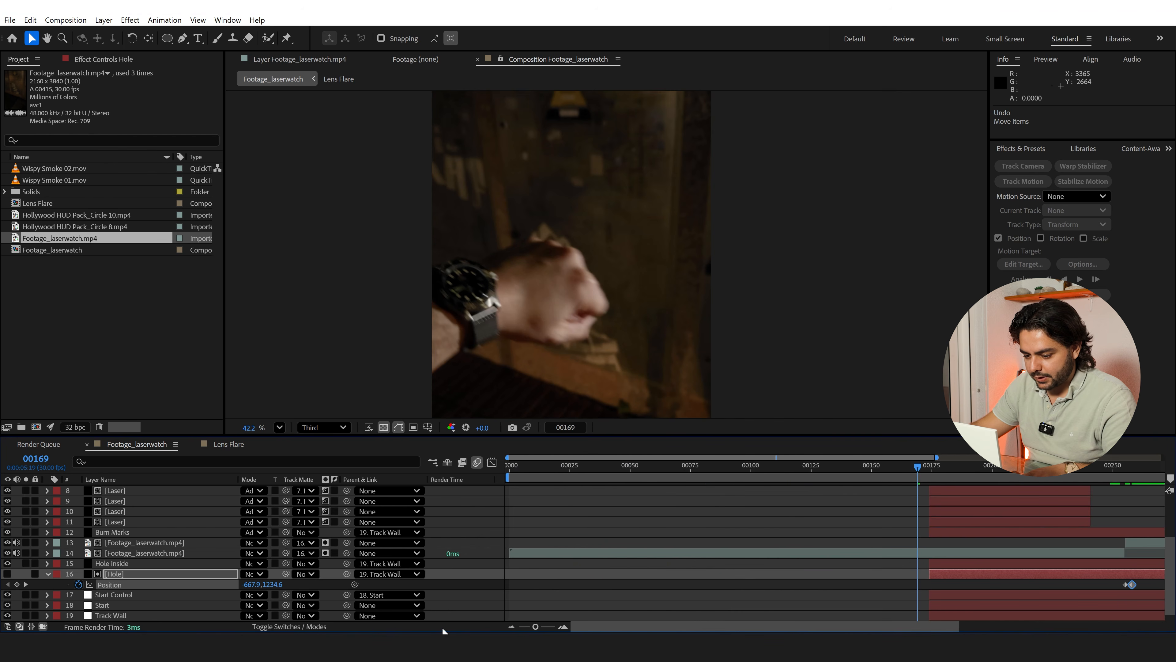
pyautogui.click(511, 626)
pyautogui.moveTo(675, 475); pyautogui.dragTo(411, 477)
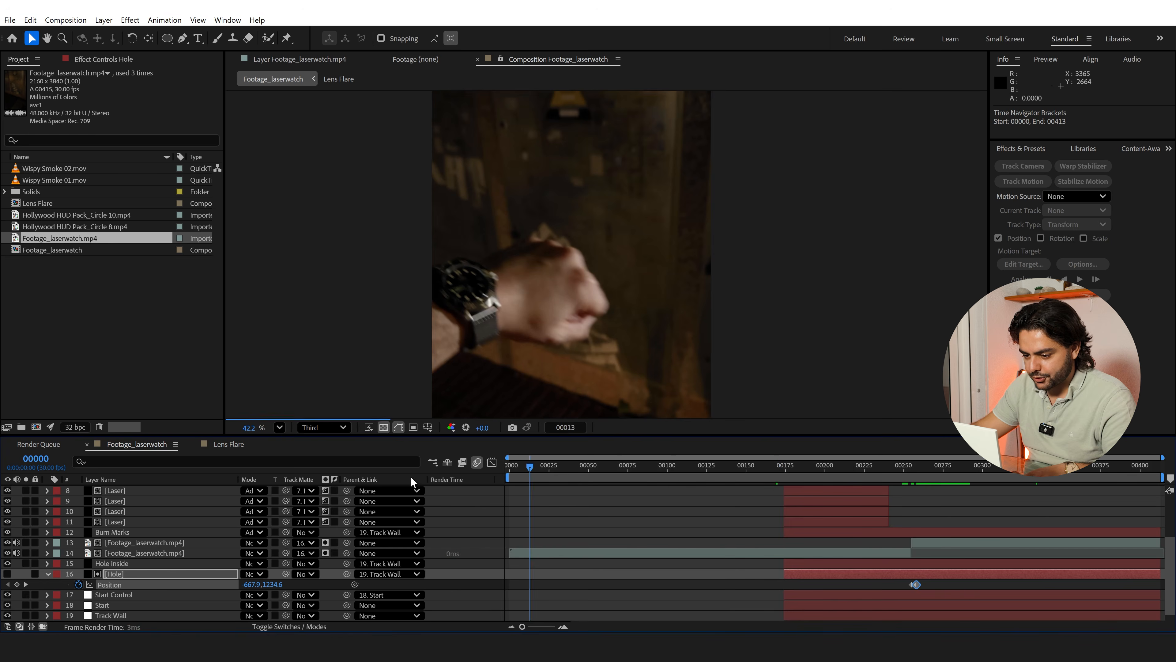
pyautogui.scroll(-2, 617, 555)
pyautogui.moveTo(556, 477); pyautogui.dragTo(600, 472)
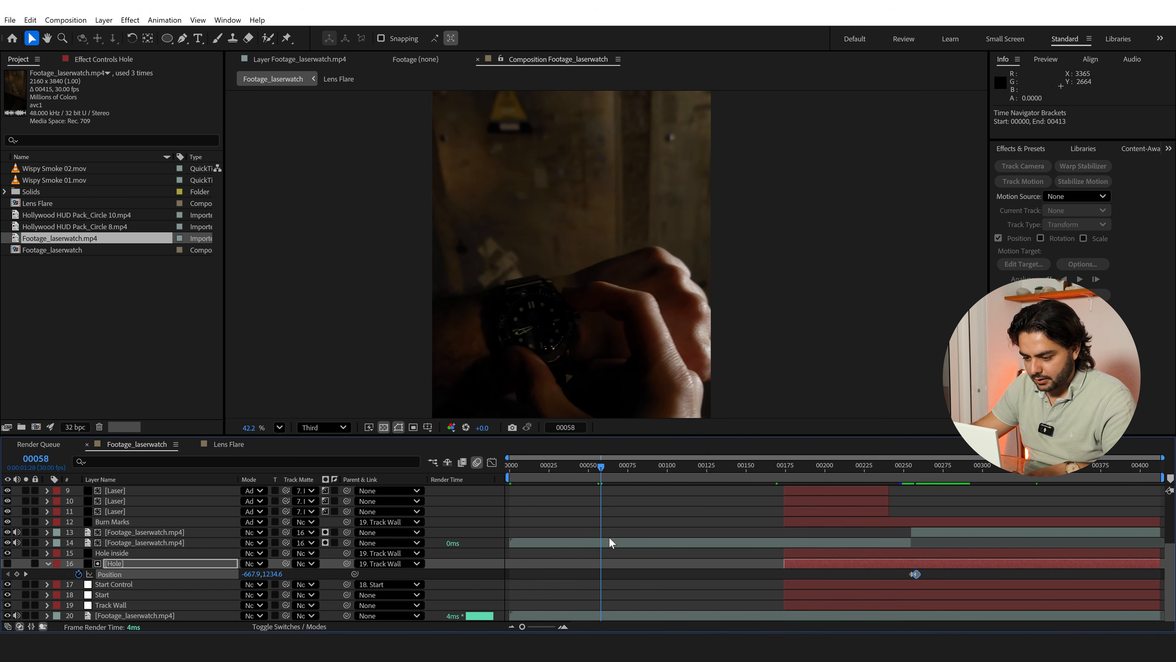
pyautogui.click(613, 617)
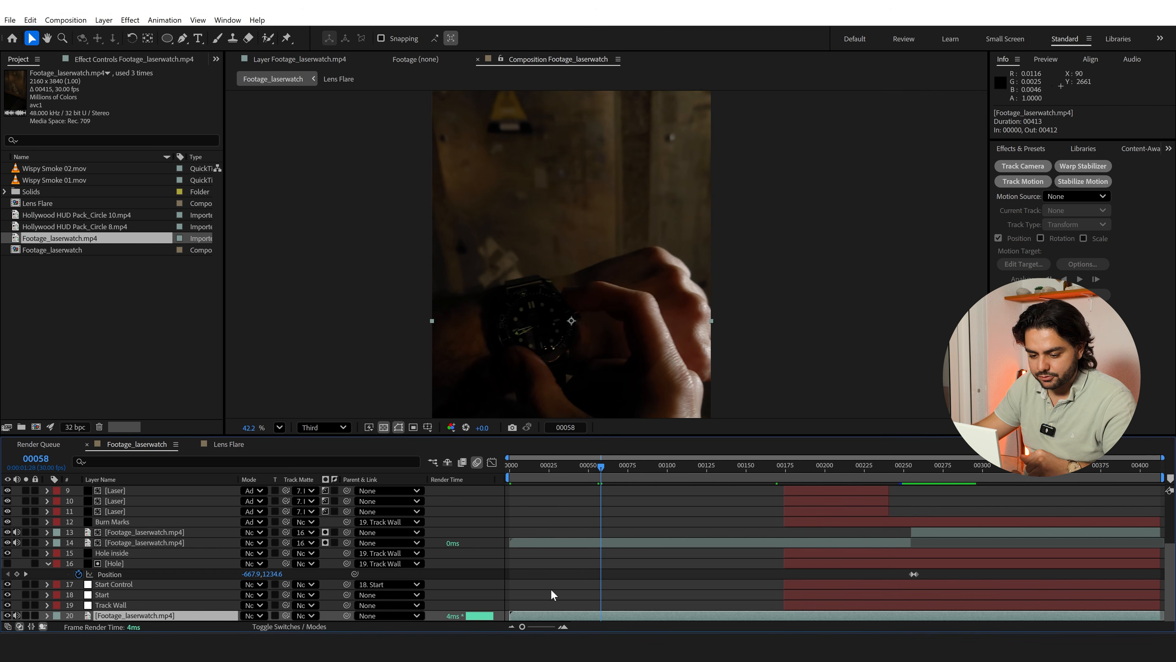
pyautogui.moveTo(605, 468); pyautogui.dragTo(780, 493)
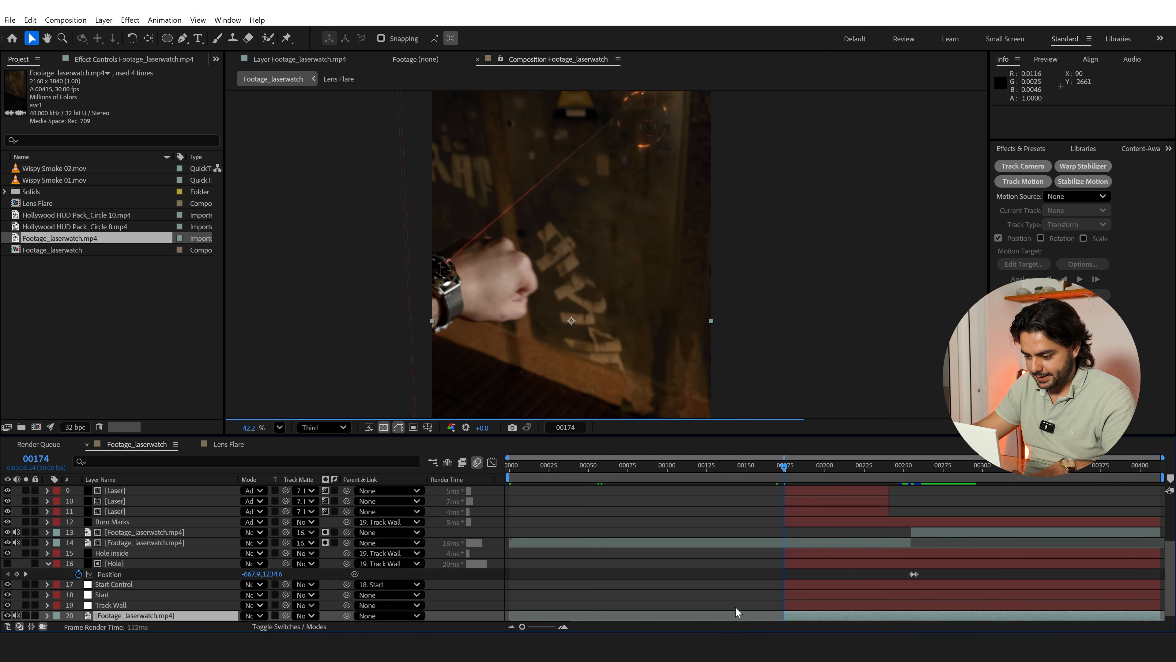
pyautogui.hotkey('ctrl', 'shift', 'd')
# Pre-compose the first part of the split footage as Footage, leaving all attributes in Footage_laserwatch
pyautogui.click(610, 472)
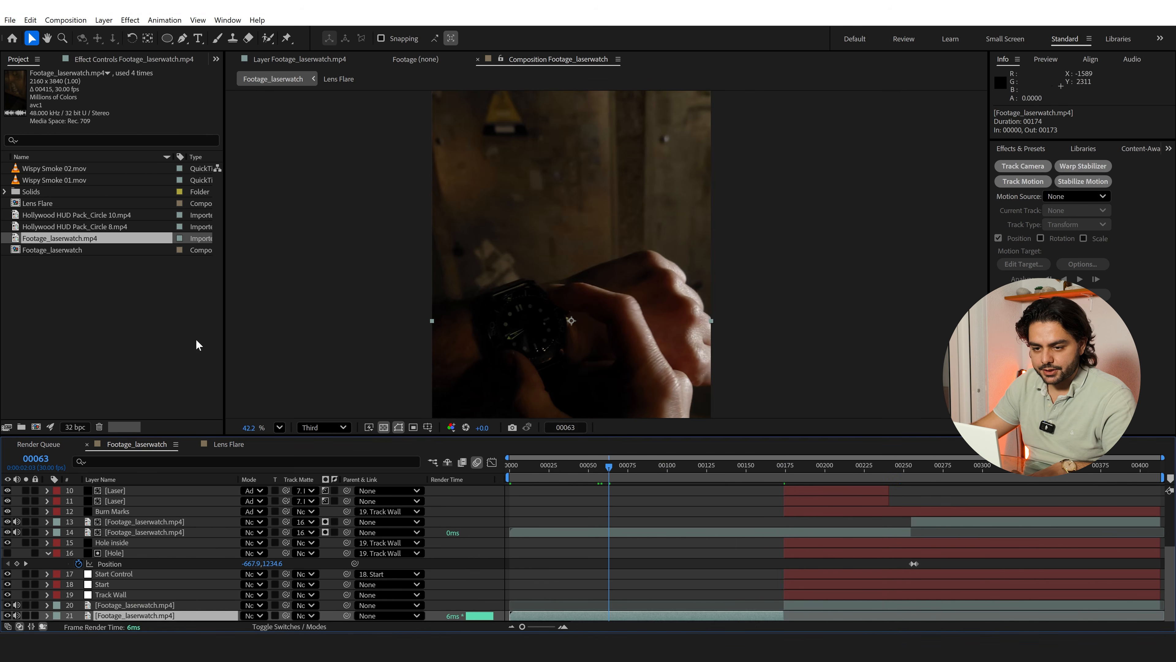
pyautogui.click(103, 21)
pyautogui.click(139, 435)
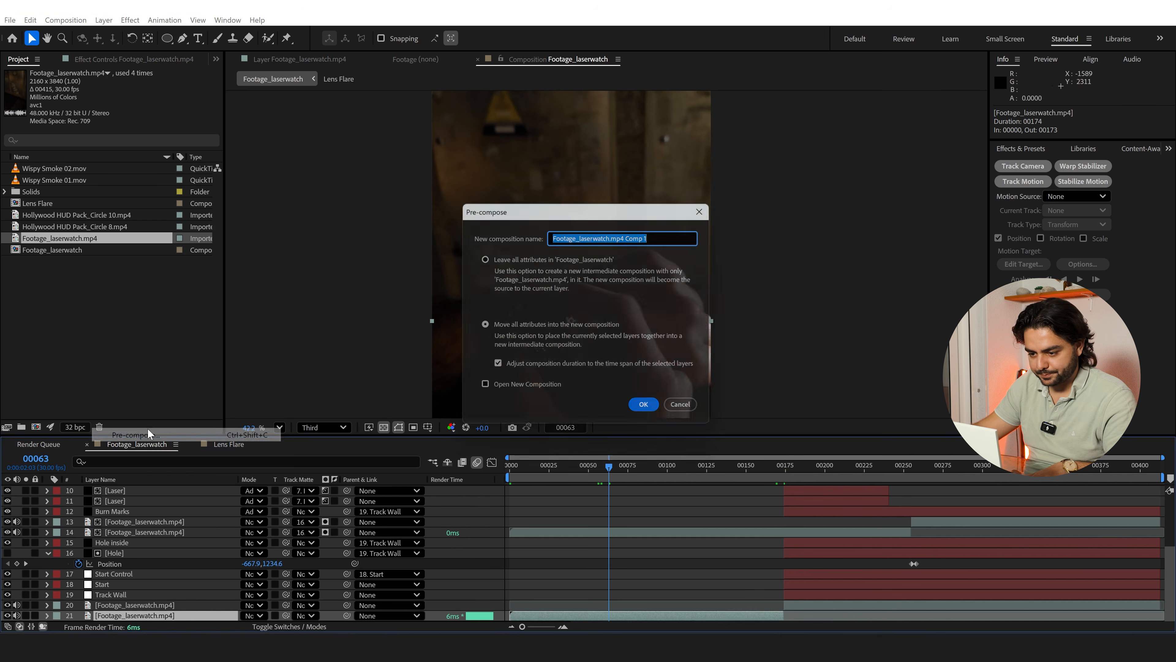
pyautogui.click(538, 257)
pyautogui.moveTo(655, 235); pyautogui.dragTo(355, 230)
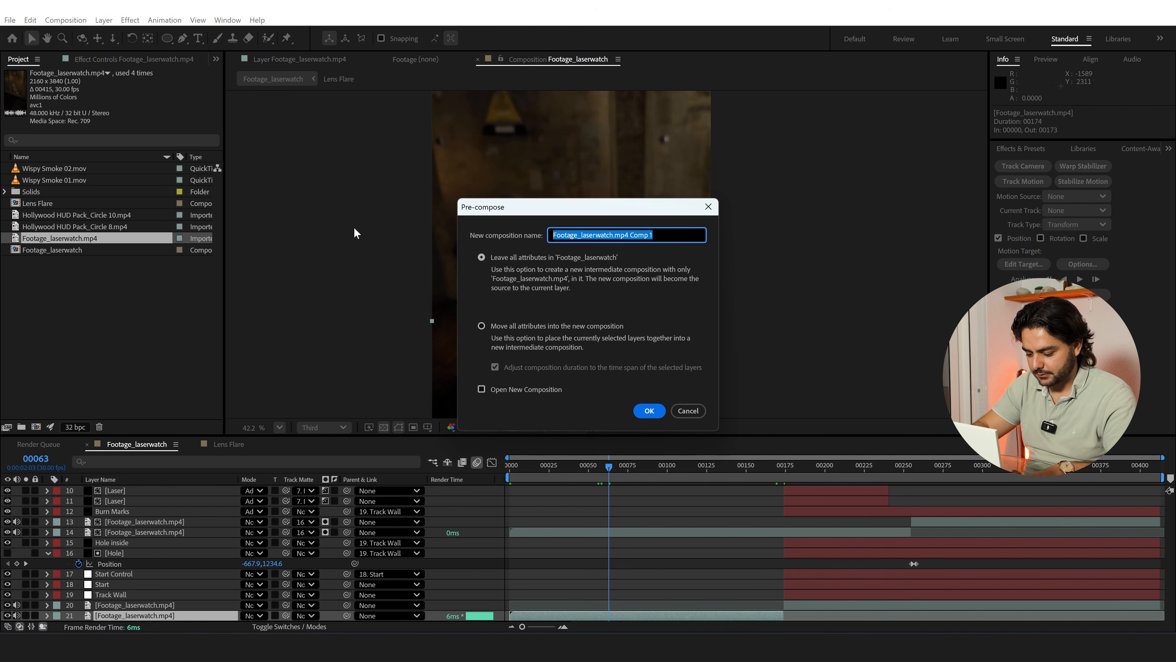
pyautogui.write('Footage')
pyautogui.press('Return')
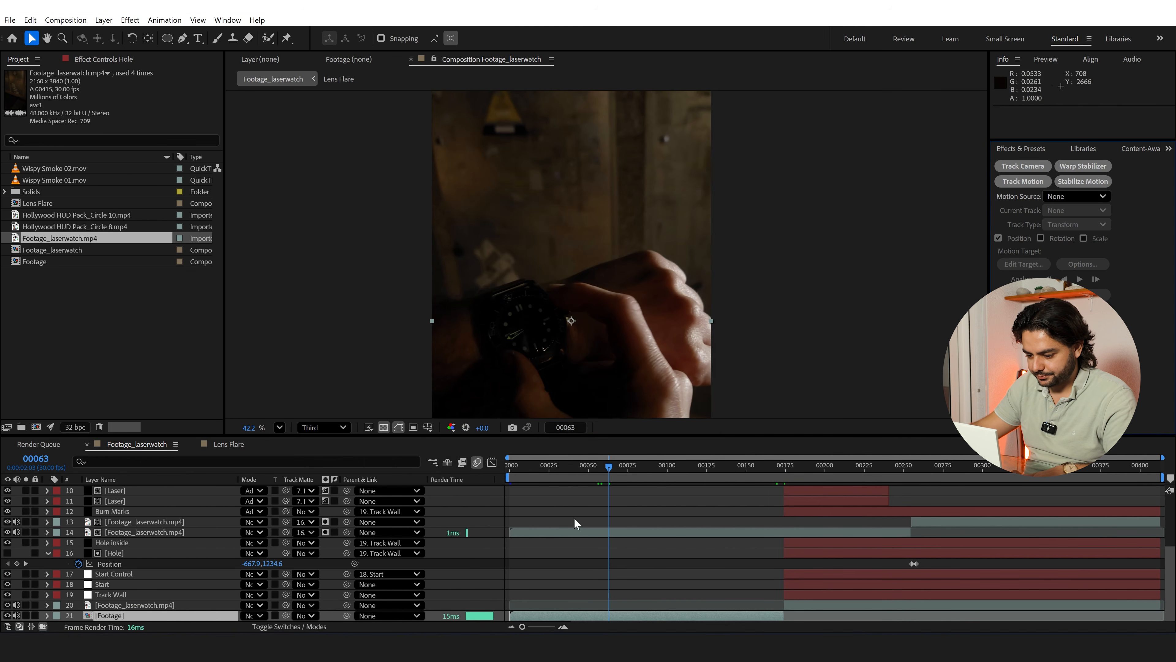
# Open the Footage composition to inspect its clip, and return to the Footage_laserwatch composition
pyautogui.doubleClick(654, 616)
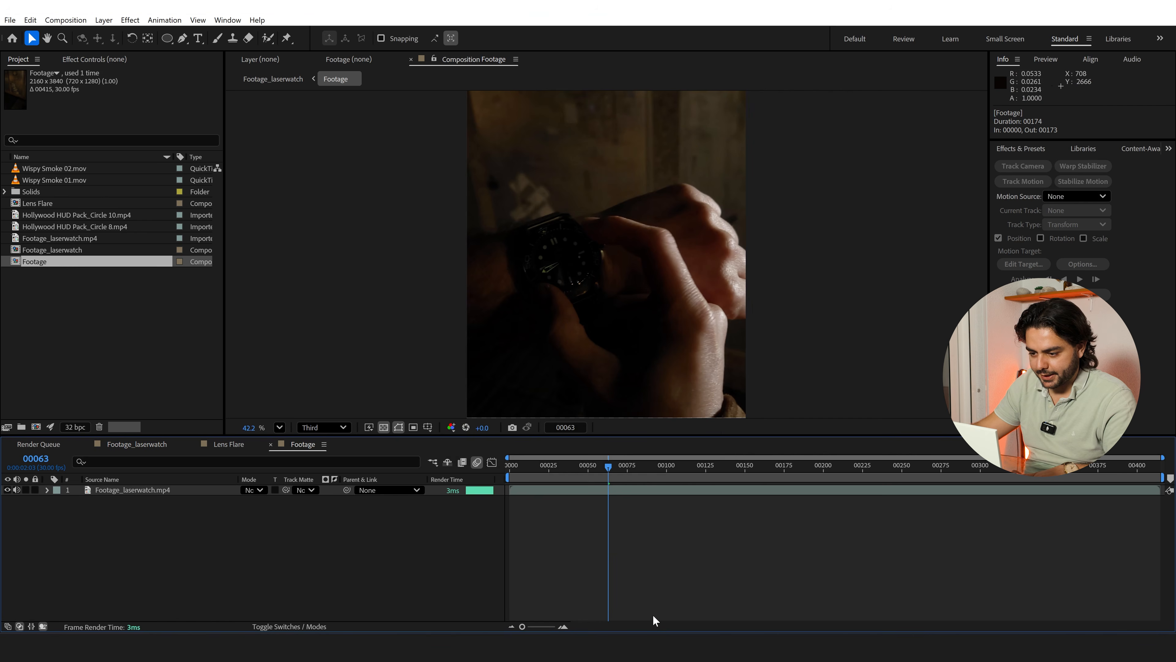
pyautogui.moveTo(608, 464); pyautogui.dragTo(582, 496)
pyautogui.click(274, 79)
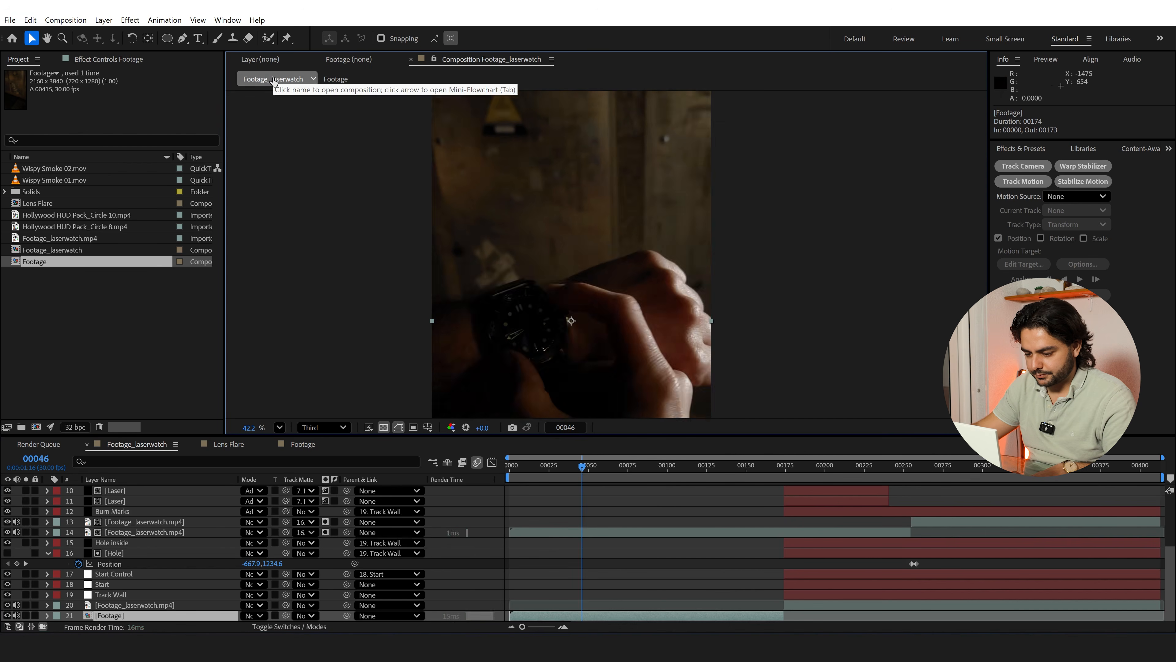
# Undo the pre-compose and the layer split, and split the bottom footage layer again at frame 174
pyautogui.hotkey('ctrl', 'z')
pyautogui.hotkey('ctrl', 'z')
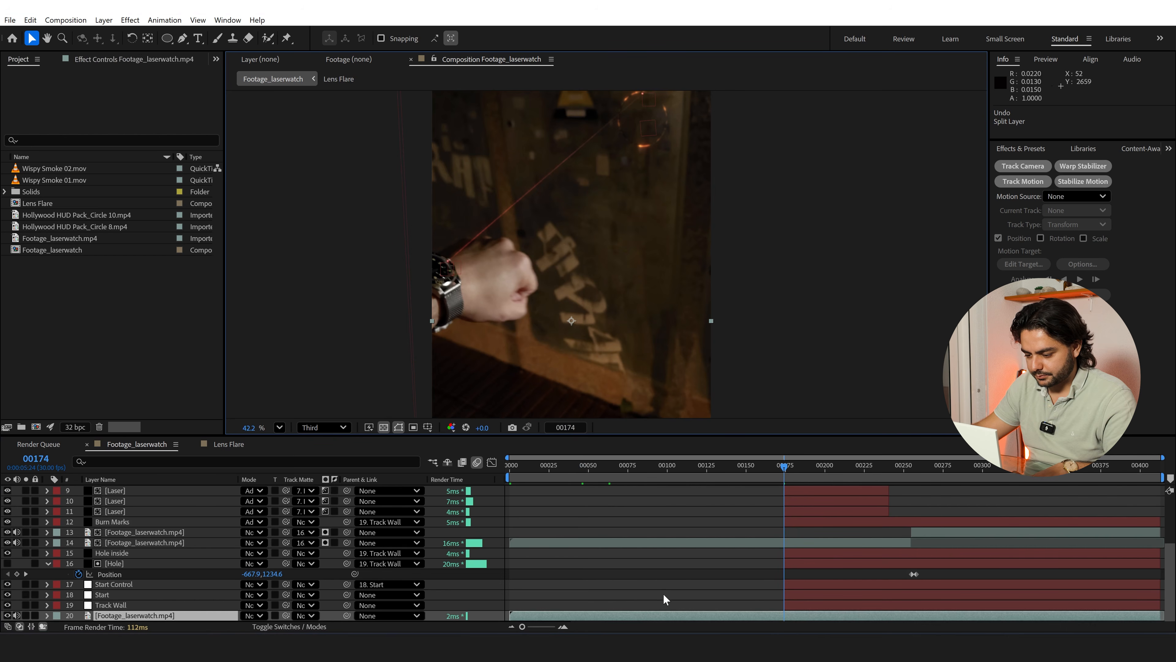
pyautogui.hotkey('ctrl', 'shift', 'd')
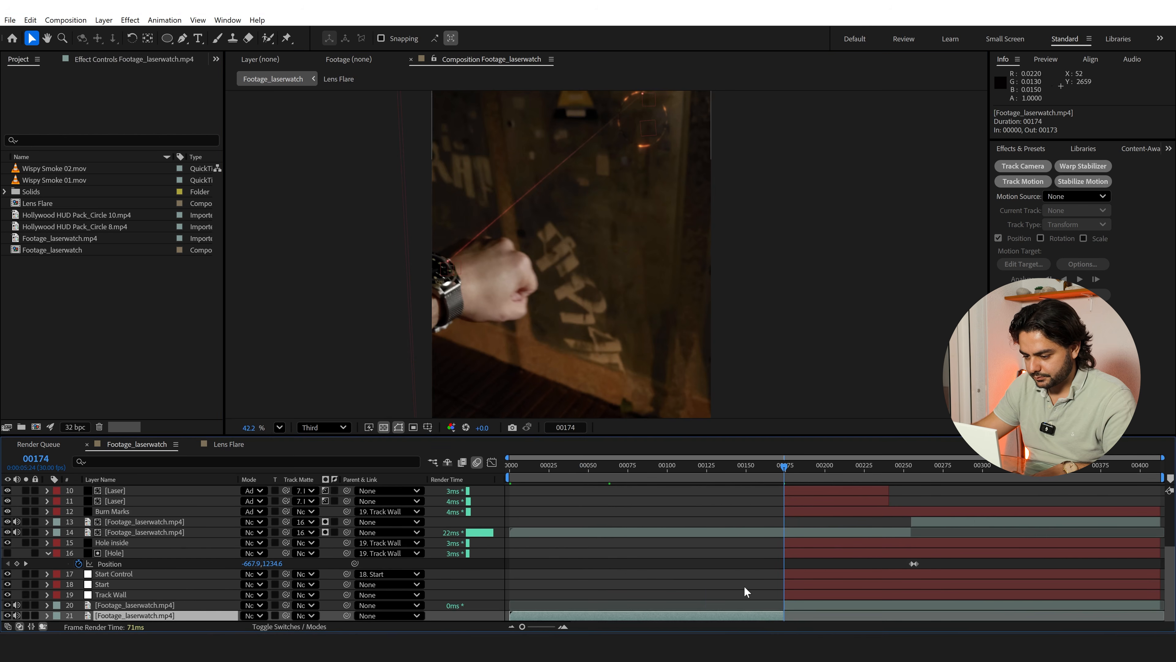
# Apply a new Mocha AE effect to the footage's first part and delete its old Mocha AE effect with the wall tracking data
pyautogui.moveTo(705, 468); pyautogui.dragTo(692, 490)
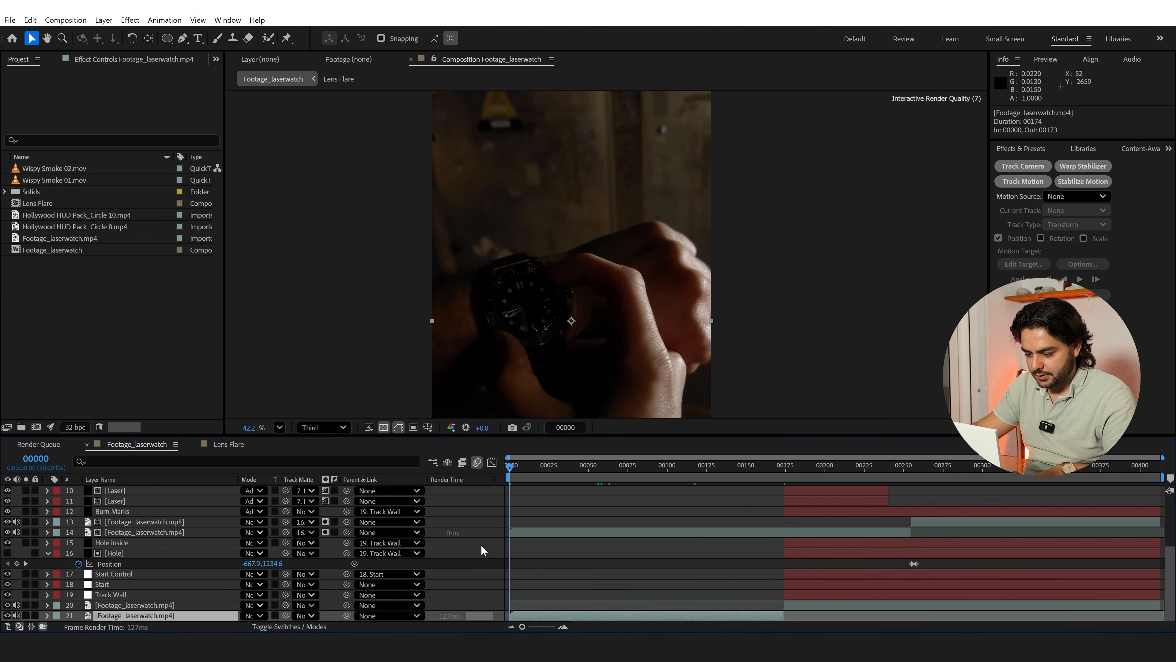
pyautogui.press('Home')
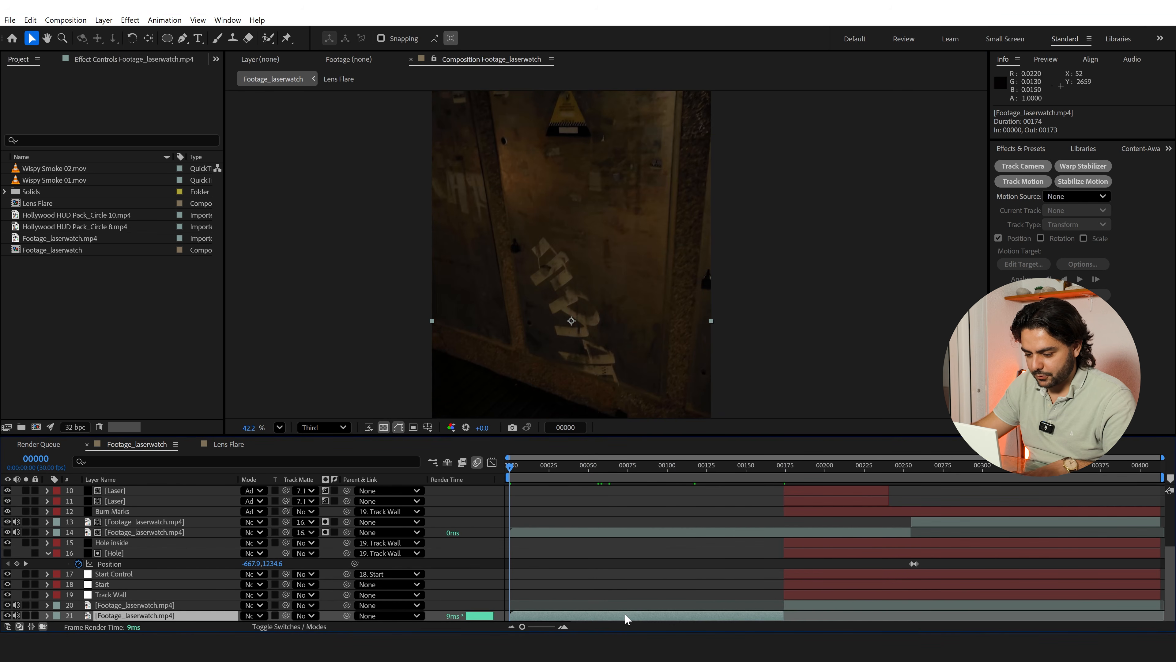
pyautogui.hotkey('ctrl', 'space')
pyautogui.write('ocha')
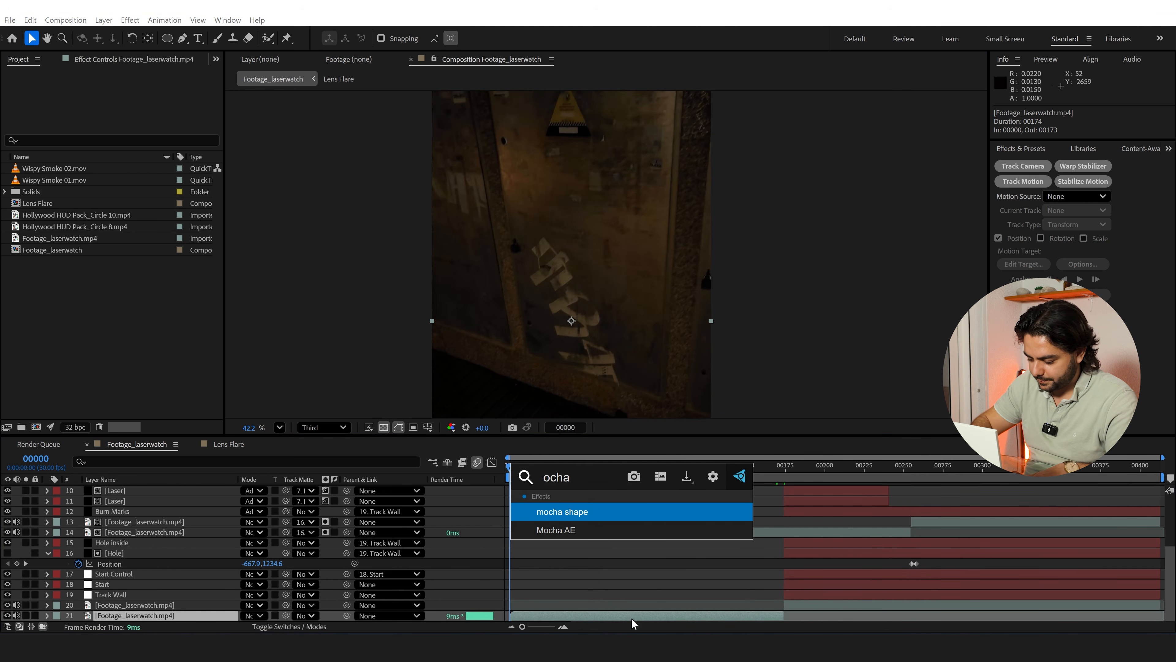
pyautogui.press('Down')
pyautogui.press('Return')
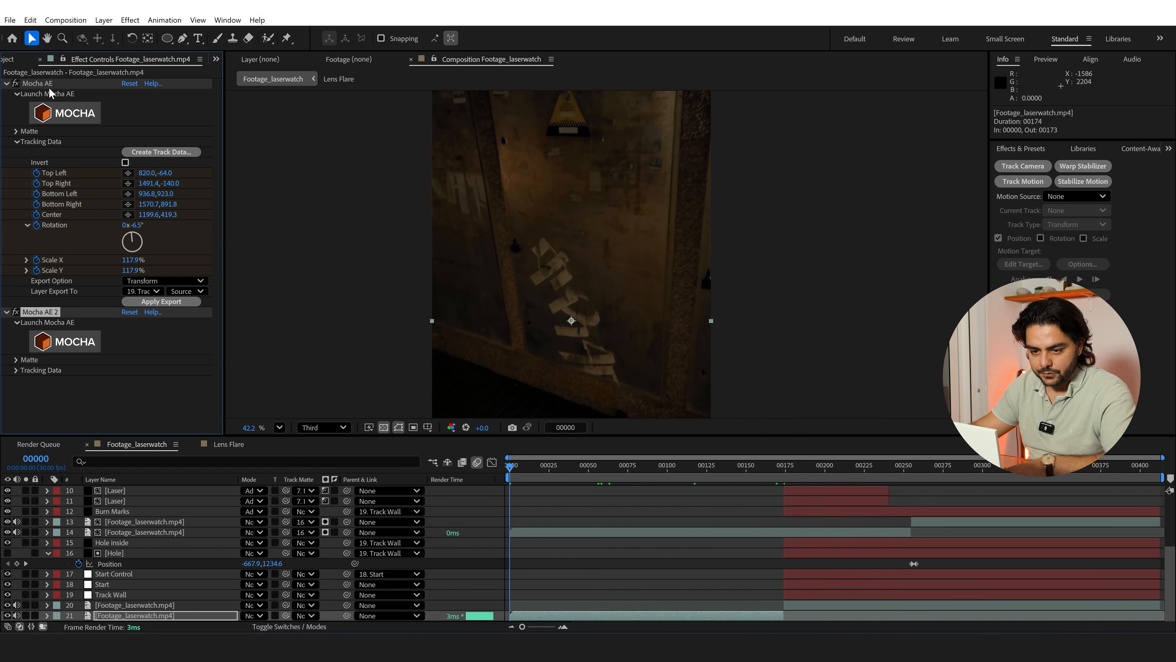
pyautogui.click(37, 83)
pyautogui.press('Delete')
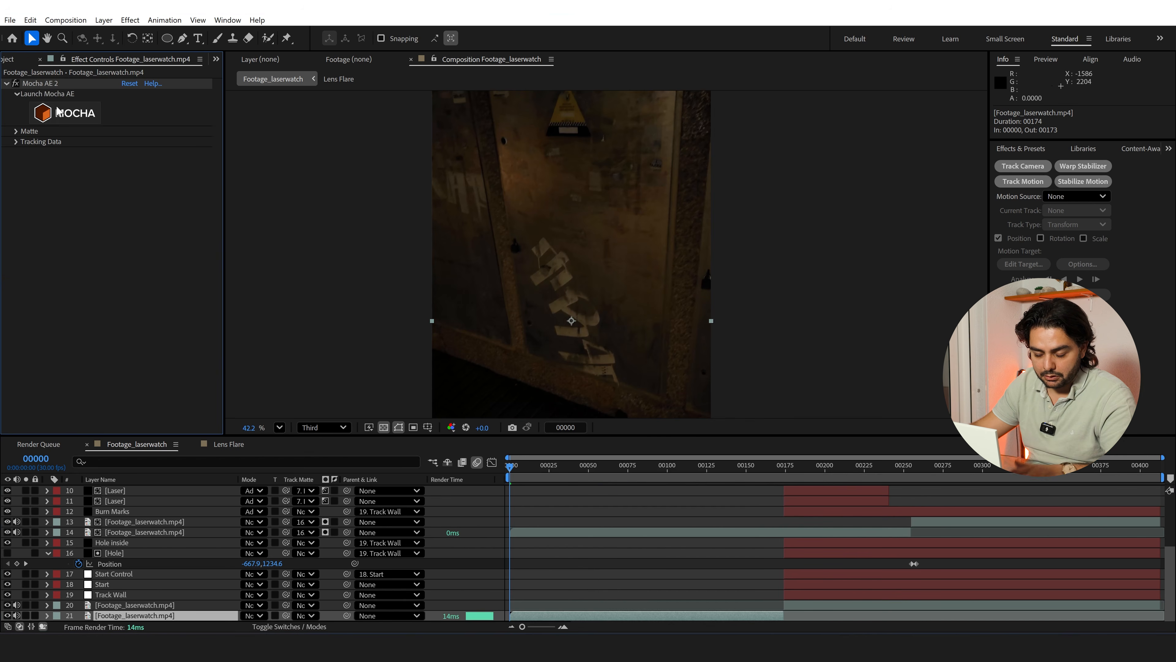
# Set the composition preview resolution to Full and launch Mocha from the new Mocha AE effect
pyautogui.click(329, 428)
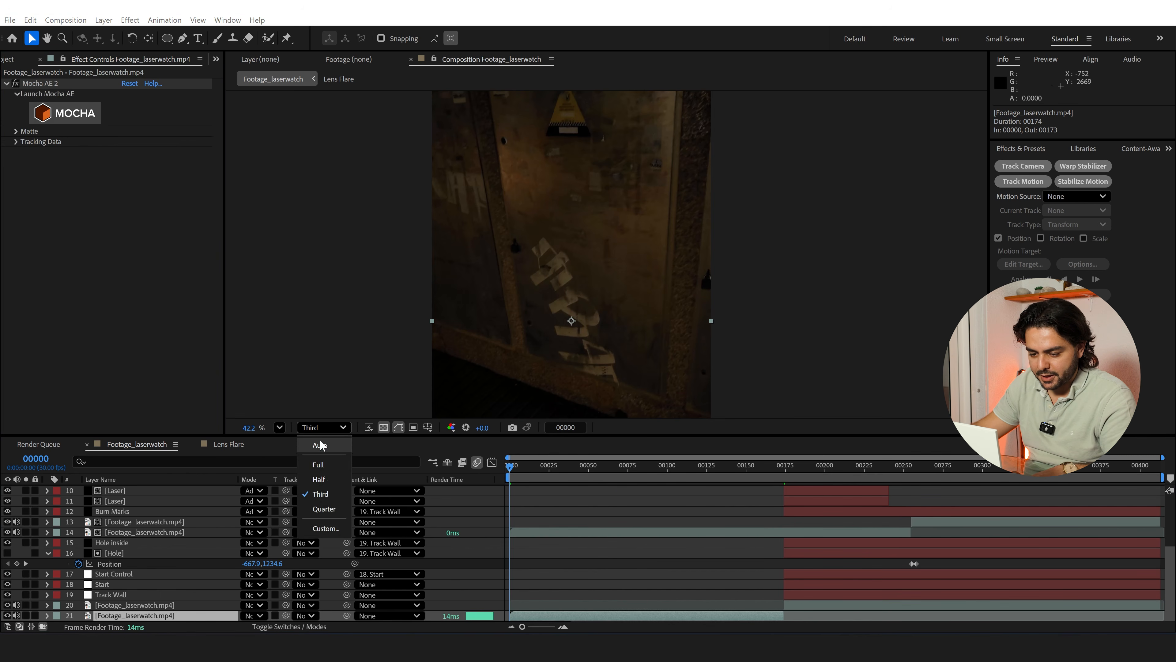
pyautogui.click(319, 464)
pyautogui.click(81, 113)
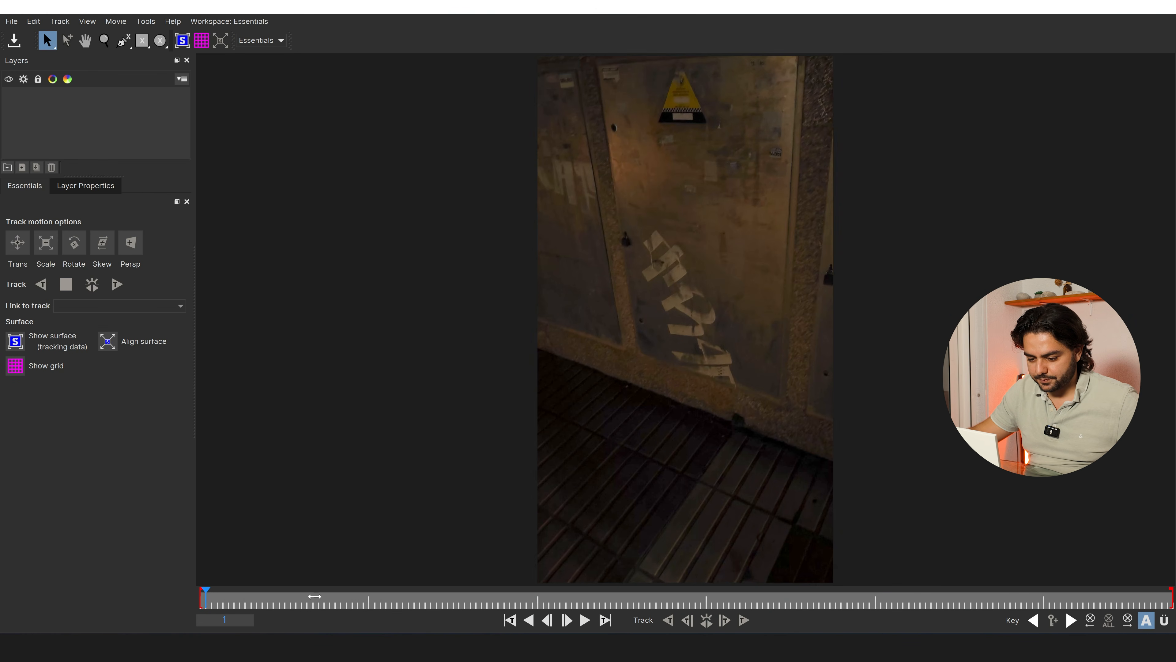
# Draw a closed five-point spline around the watch dial at frame 28
pyautogui.click(314, 596)
pyautogui.click(335, 599)
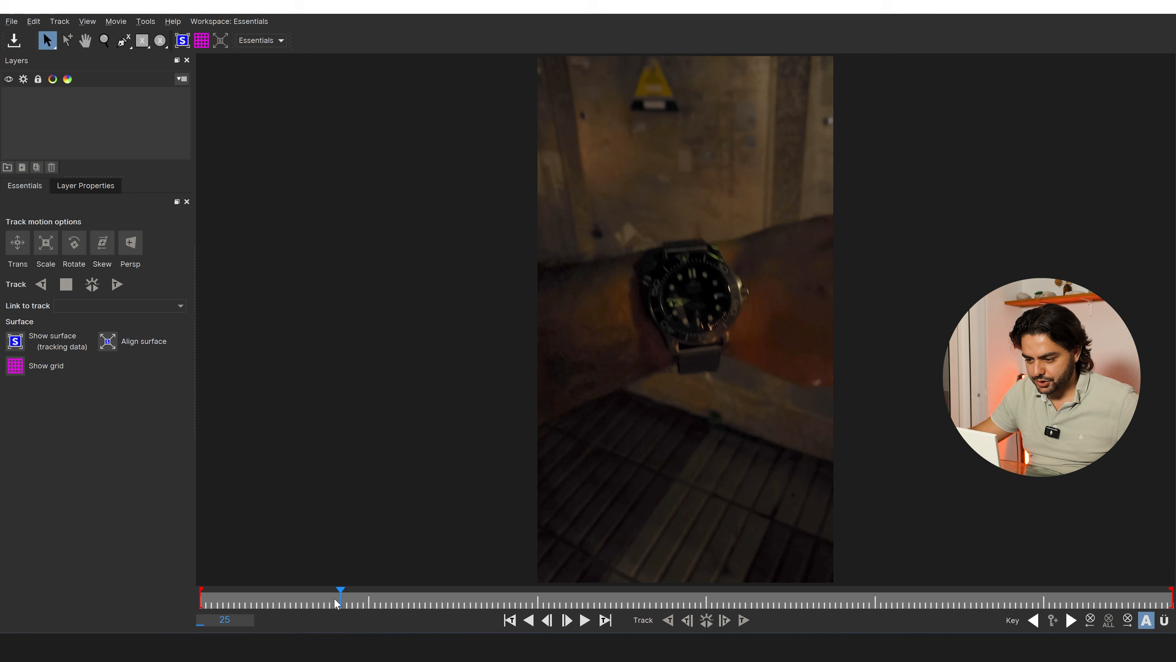
pyautogui.click(356, 599)
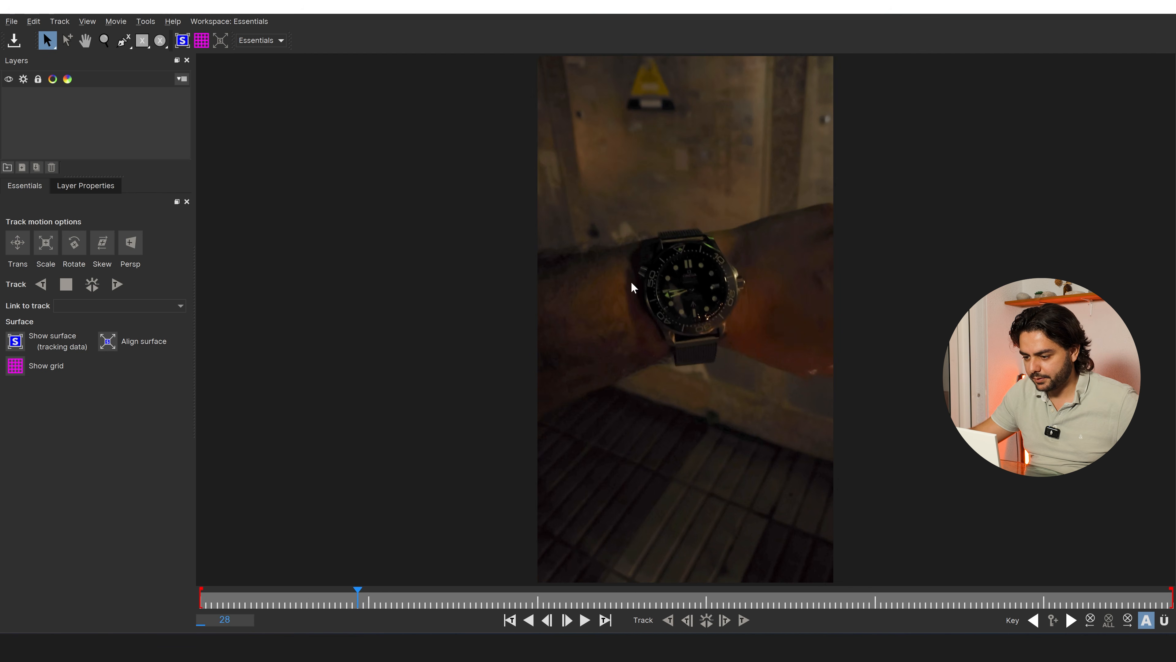
pyautogui.scroll(5, 726, 311)
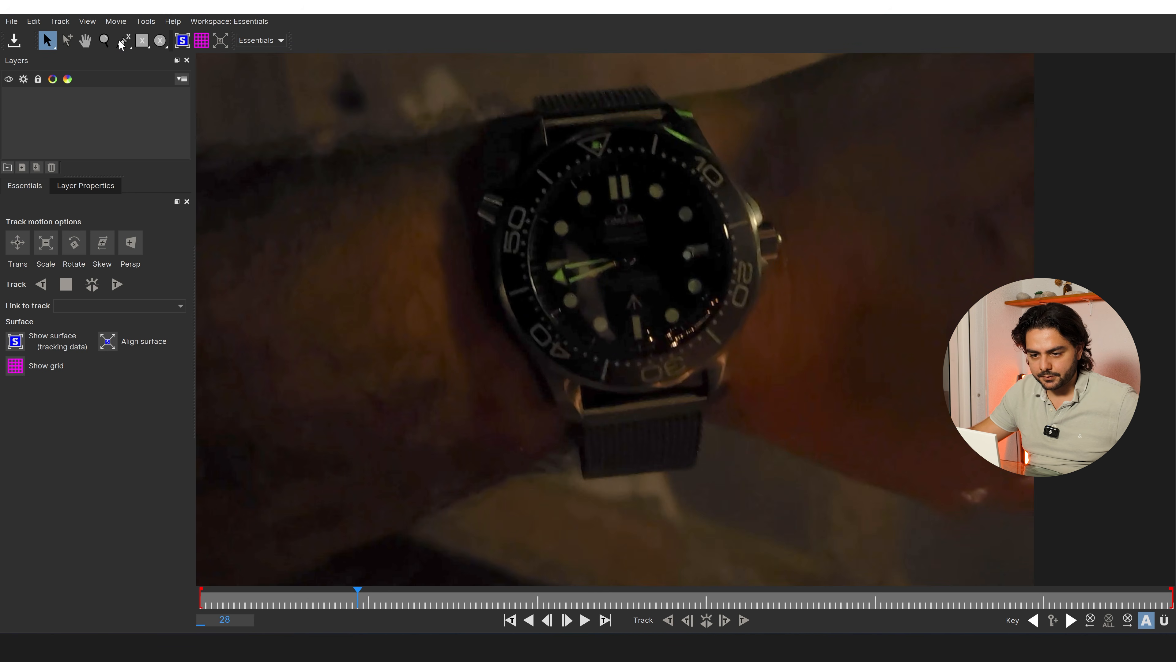
pyautogui.click(124, 41)
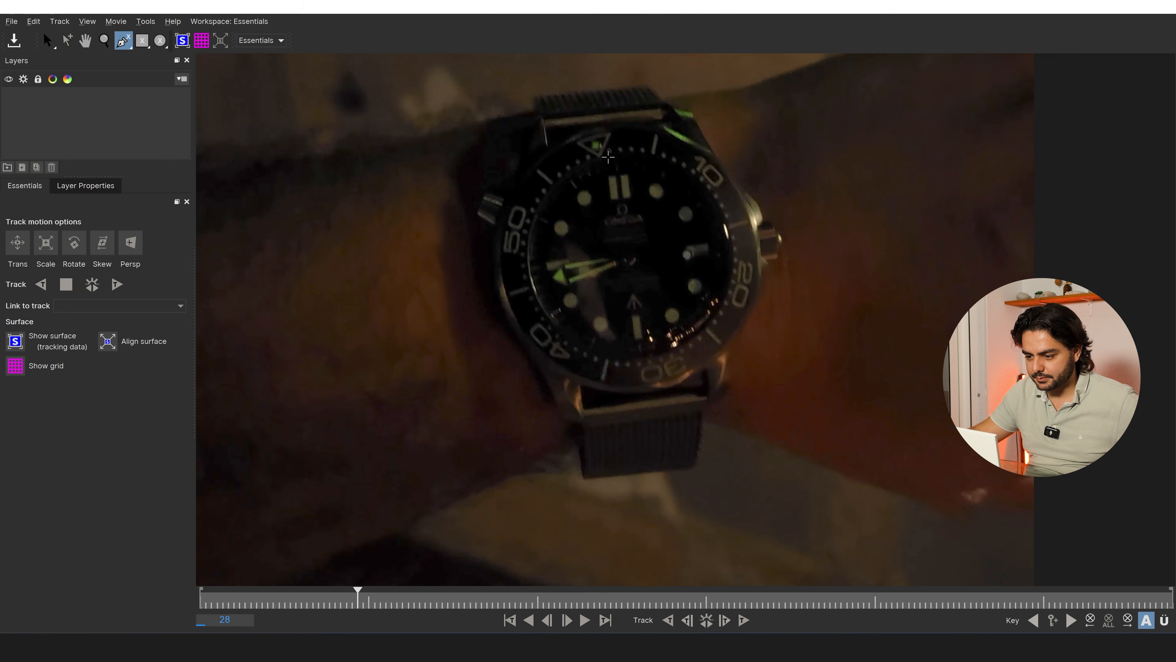
pyautogui.click(617, 155)
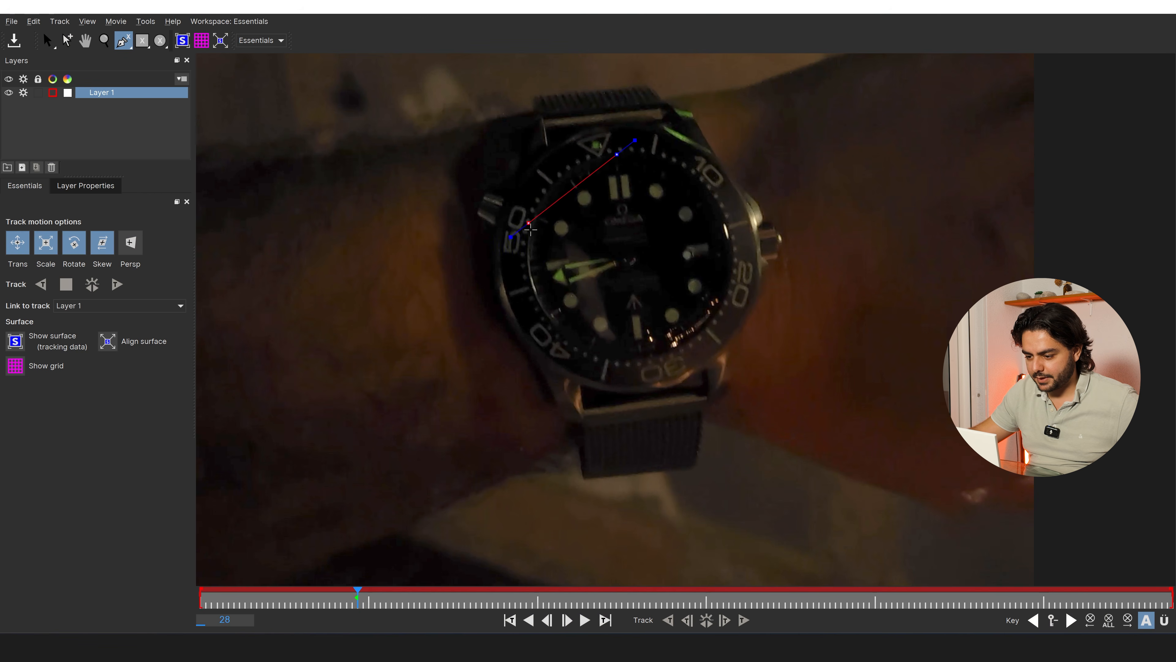
pyautogui.click(575, 330)
pyautogui.click(709, 327)
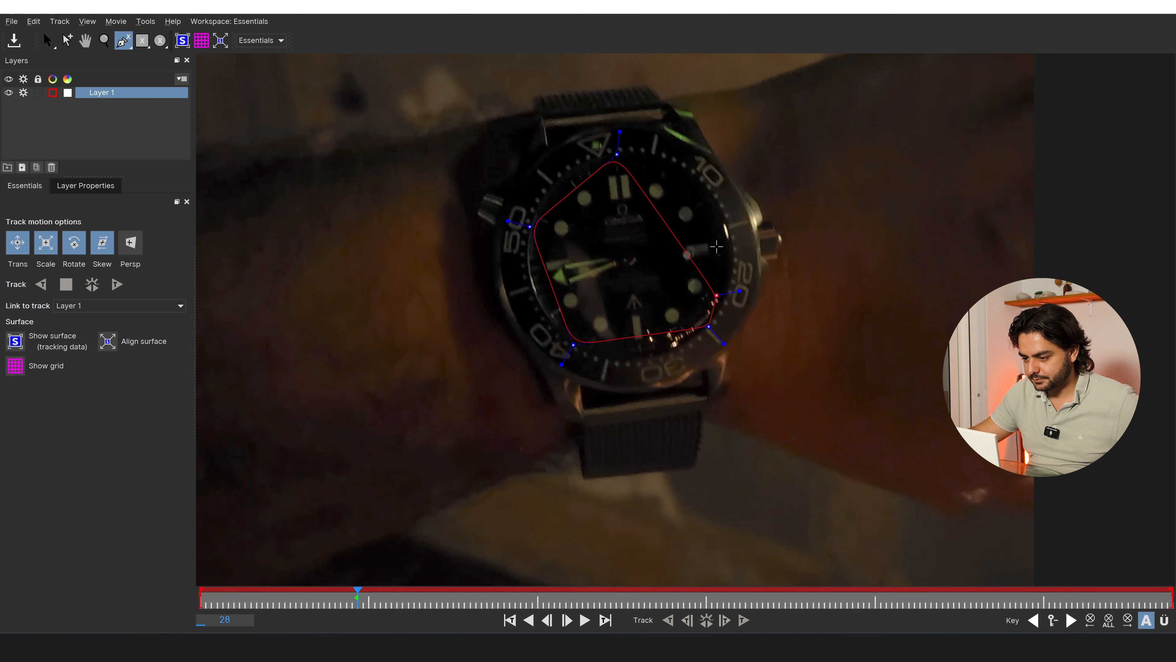
pyautogui.click(730, 218)
pyautogui.rightClick(731, 218)
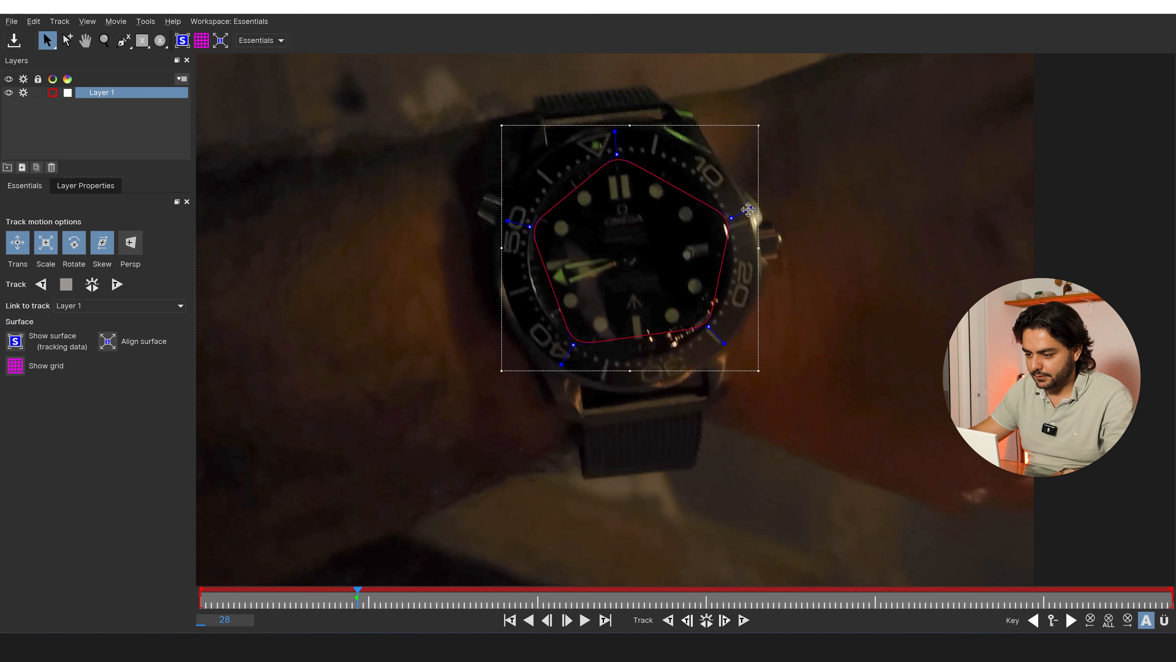
# Round the spline's corners and reposition its points so the outline follows the circular edge of the watch dial
pyautogui.moveTo(748, 209); pyautogui.dragTo(727, 219)
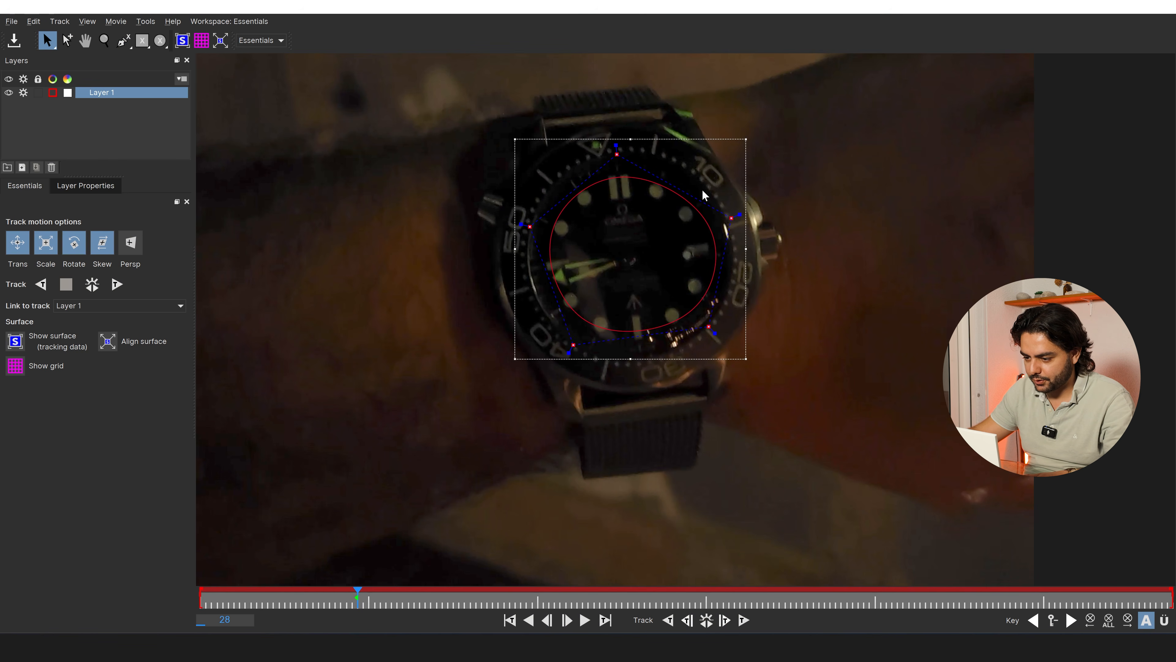
pyautogui.moveTo(732, 218); pyautogui.dragTo(728, 205)
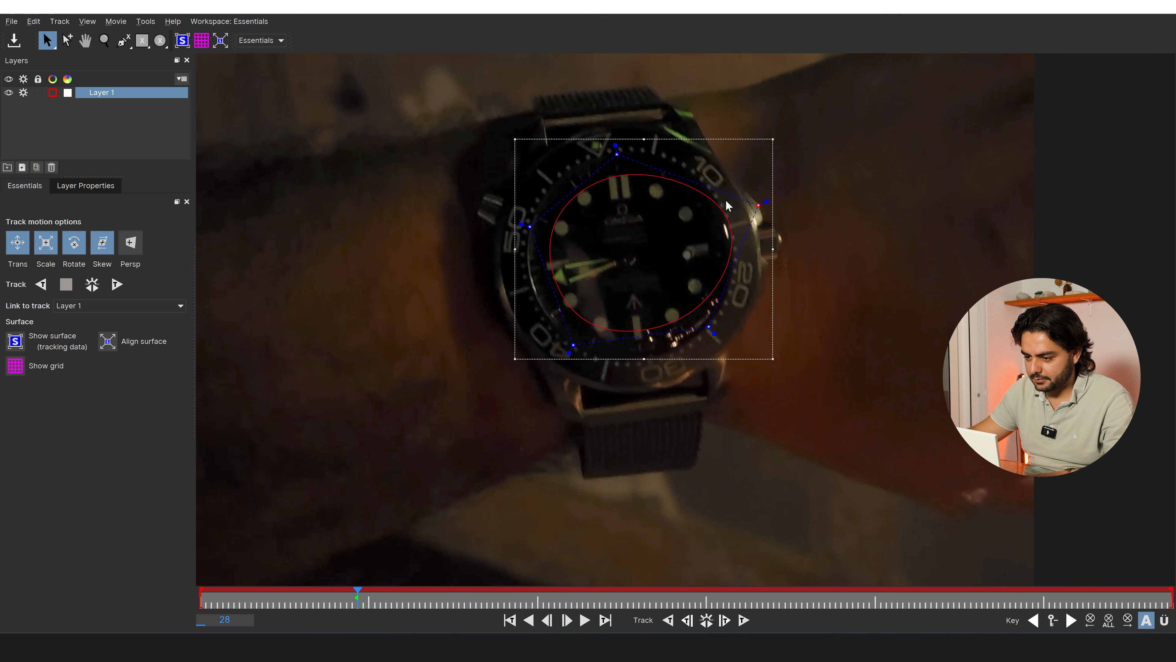
pyautogui.moveTo(616, 156); pyautogui.dragTo(609, 116)
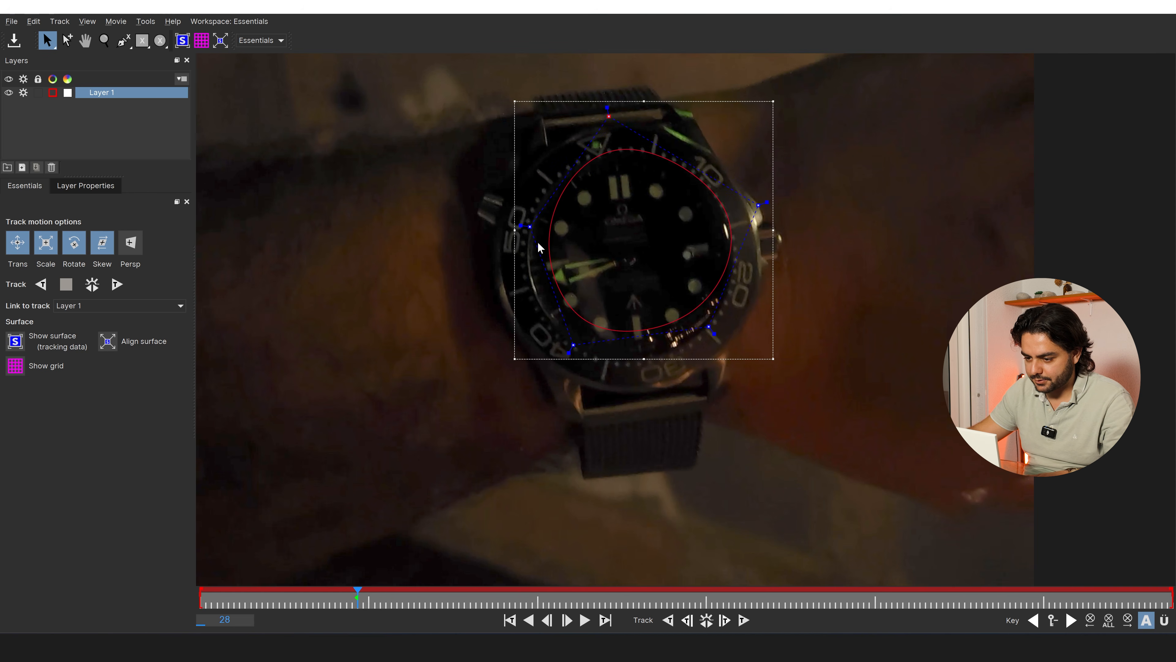
pyautogui.moveTo(530, 227); pyautogui.dragTo(501, 224)
pyautogui.scroll(-3, 477, 314)
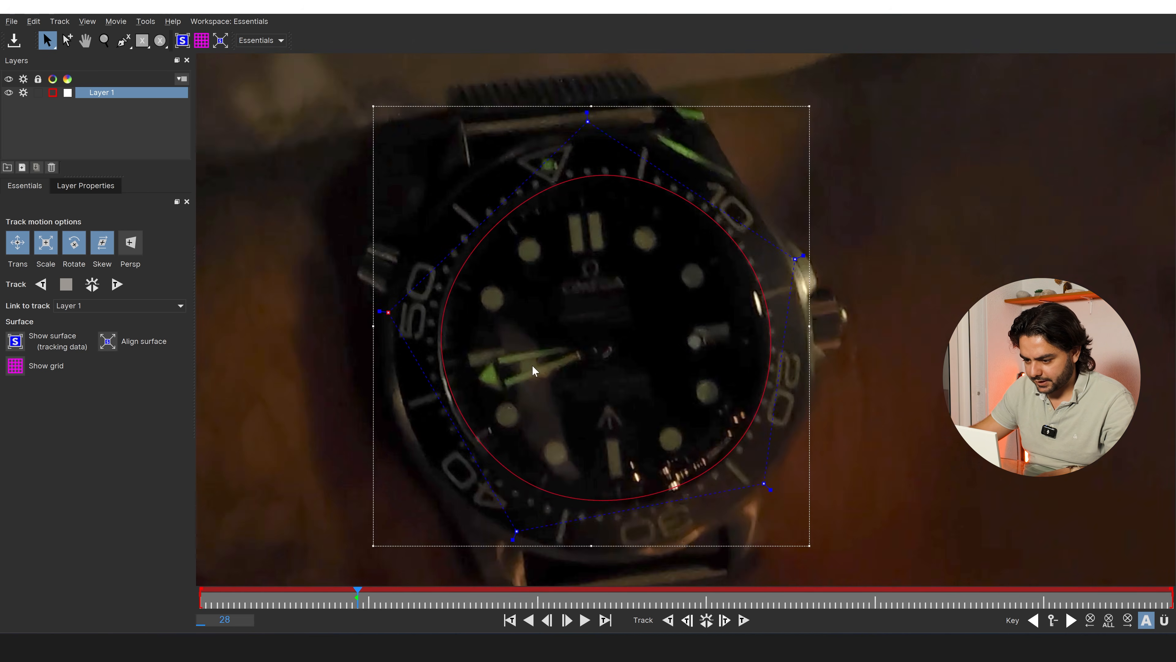
# Turn on perspective tracking and track the watch dial backwards from frame 28, stopping at frame 9
pyautogui.scroll(-4, 532, 365)
pyautogui.moveTo(552, 309); pyautogui.dragTo(573, 177)
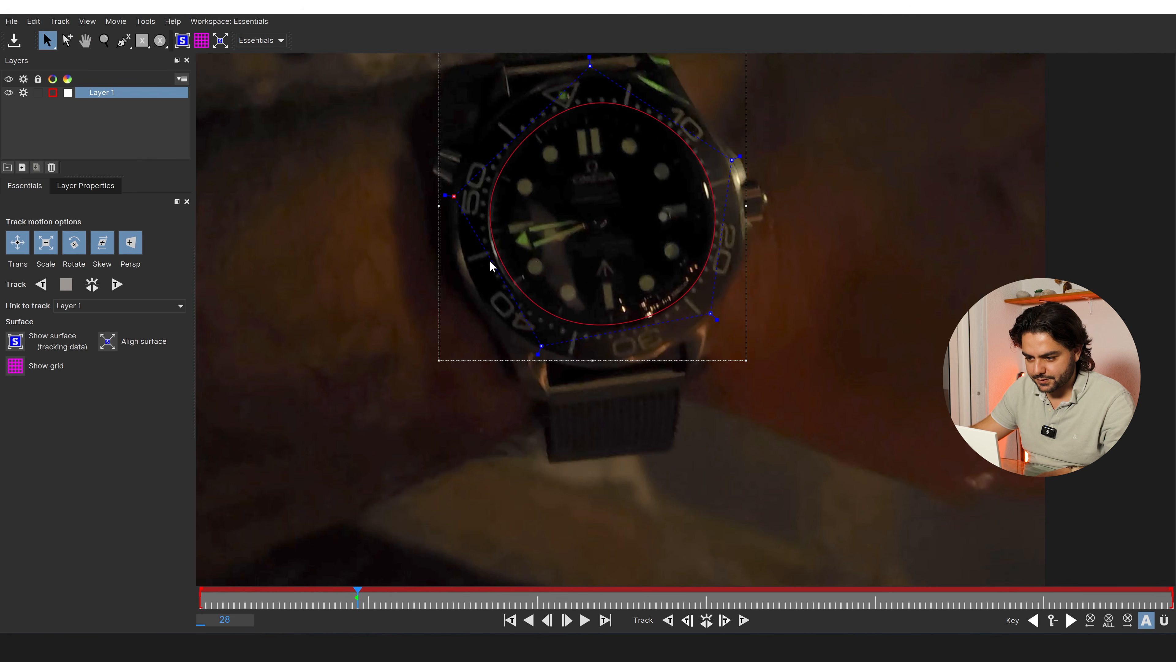
pyautogui.scroll(-5, 490, 261)
pyautogui.click(49, 287)
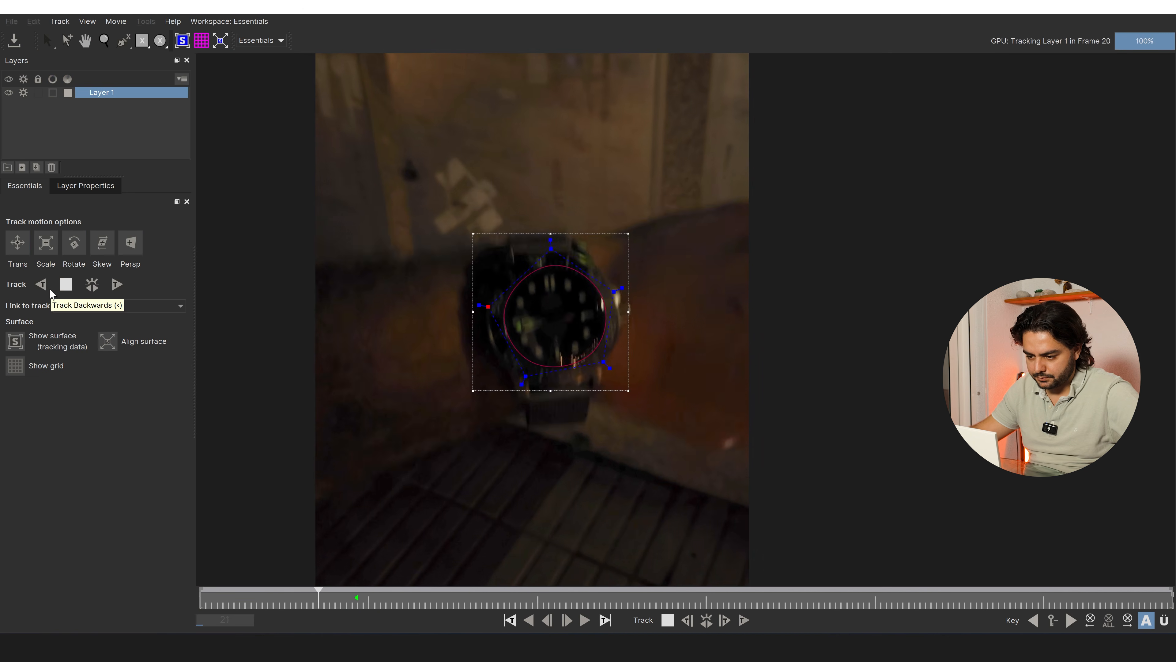
pyautogui.click(70, 289)
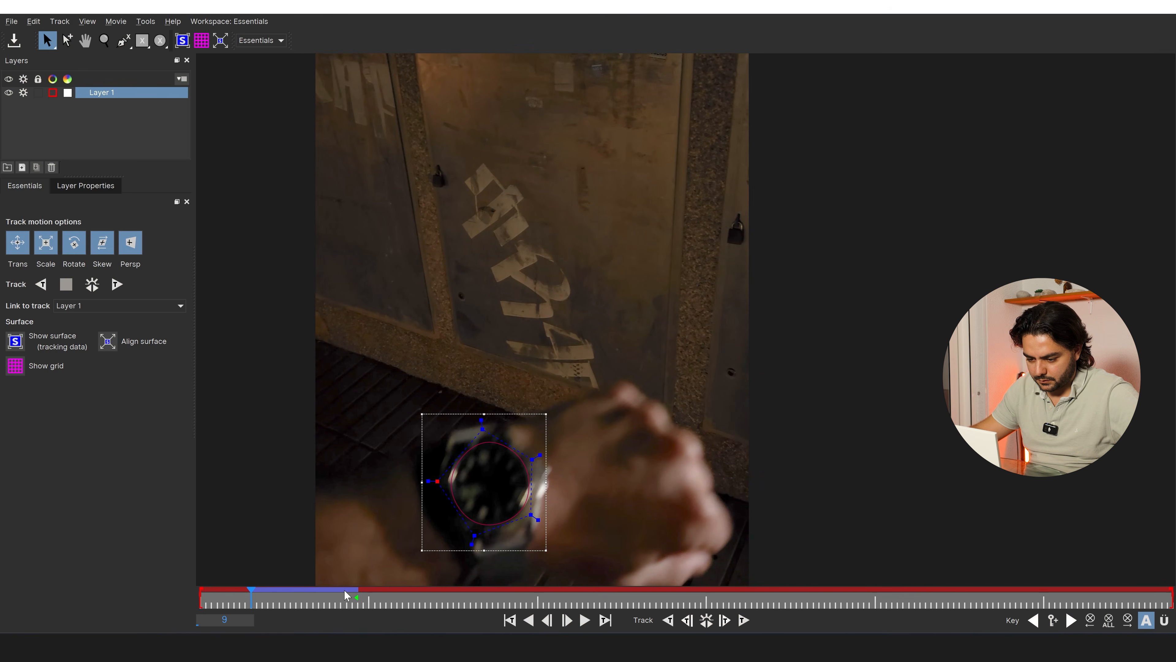
# Track the watch dial forwards from frame 28 to the end of the clip, and close Mocha saving the project
pyautogui.click(355, 596)
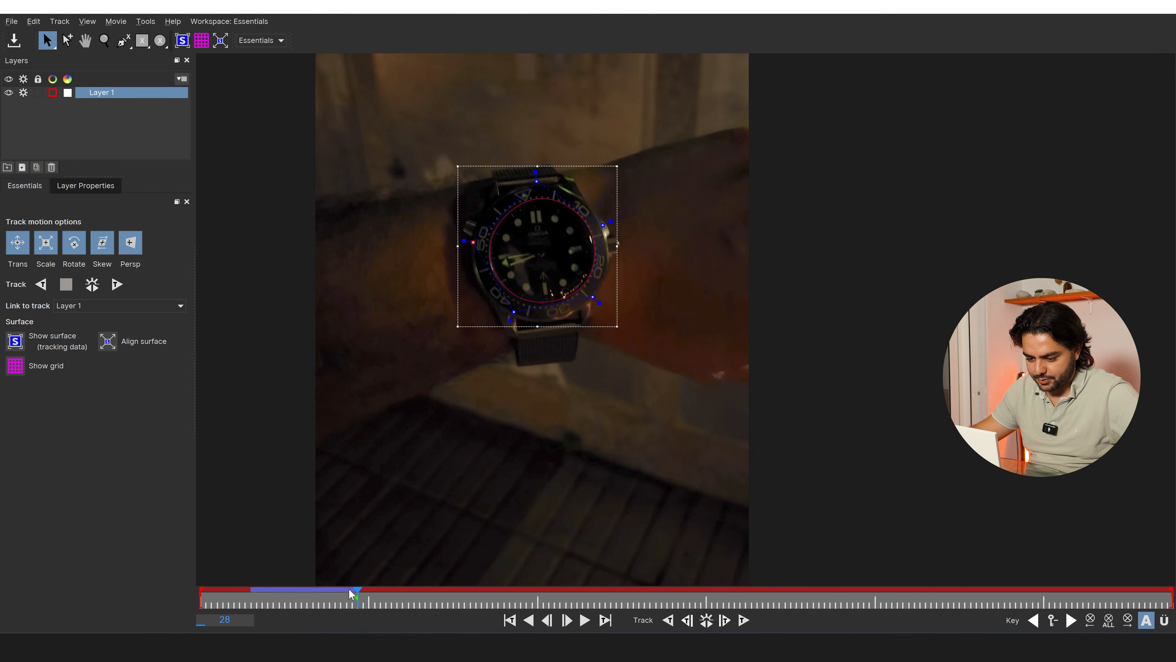
pyautogui.click(117, 286)
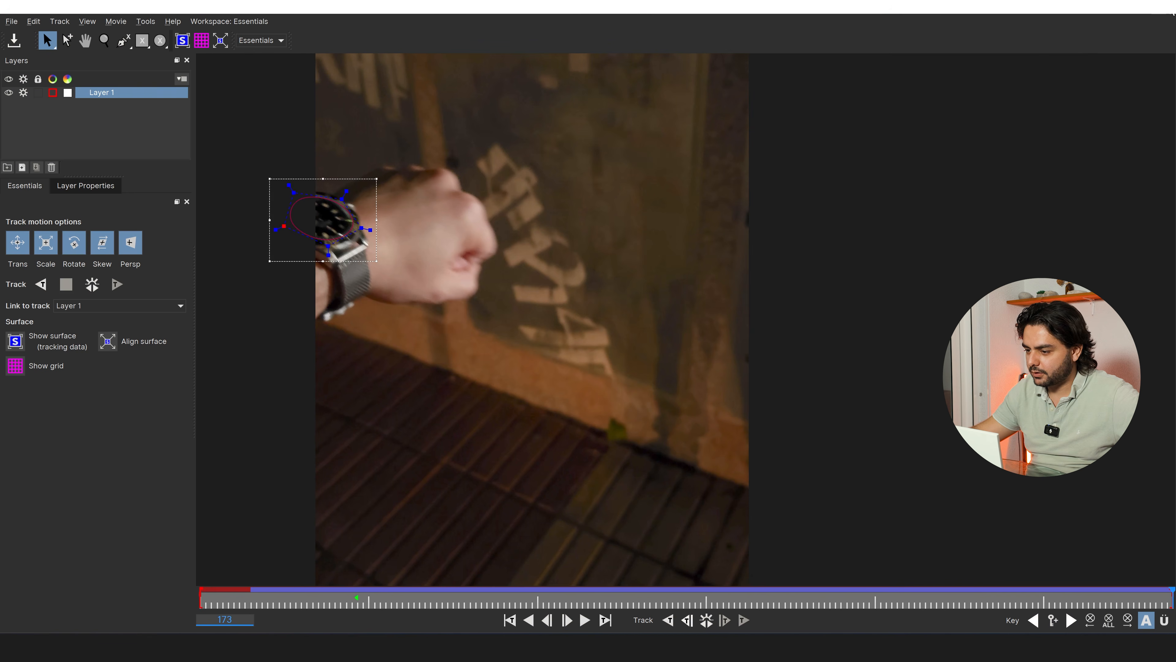
pyautogui.click(1171, 9)
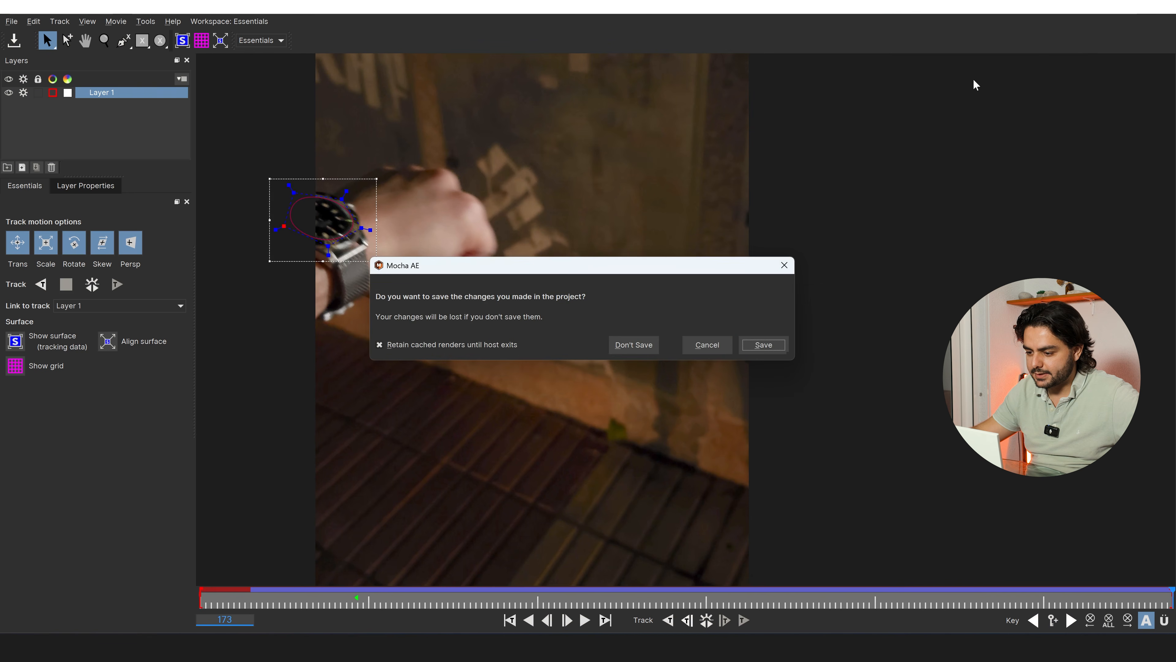
pyautogui.click(770, 348)
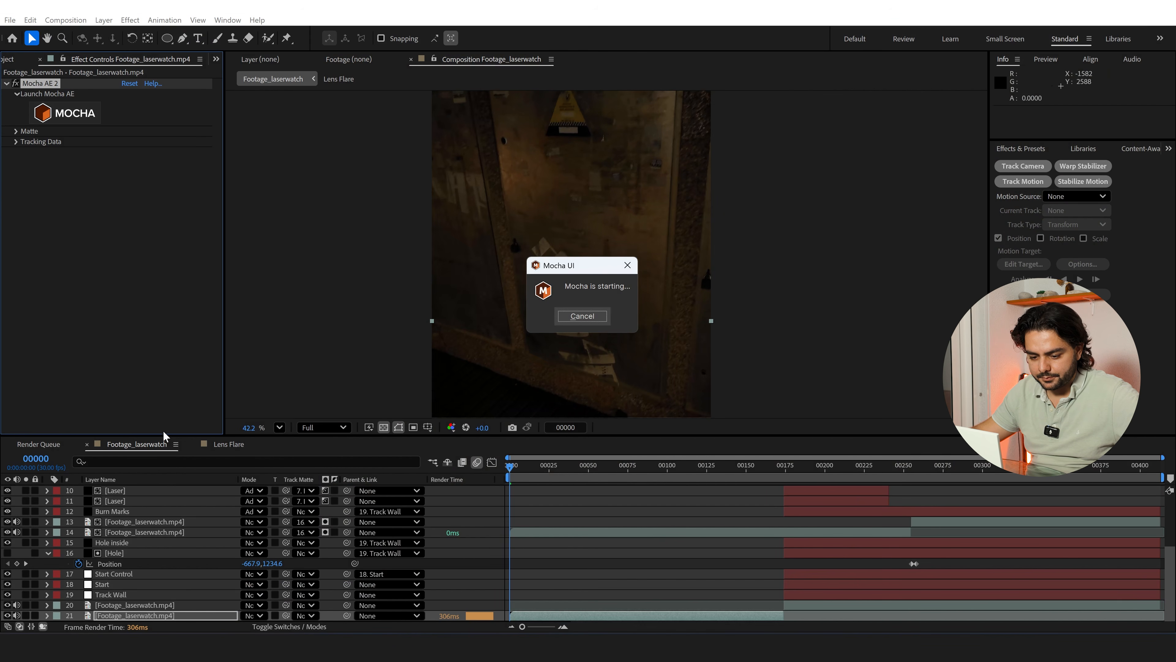
# Add a null object above the first footage part and name it "Watch Face track"
pyautogui.click(104, 20)
pyautogui.moveTo(139, 32)
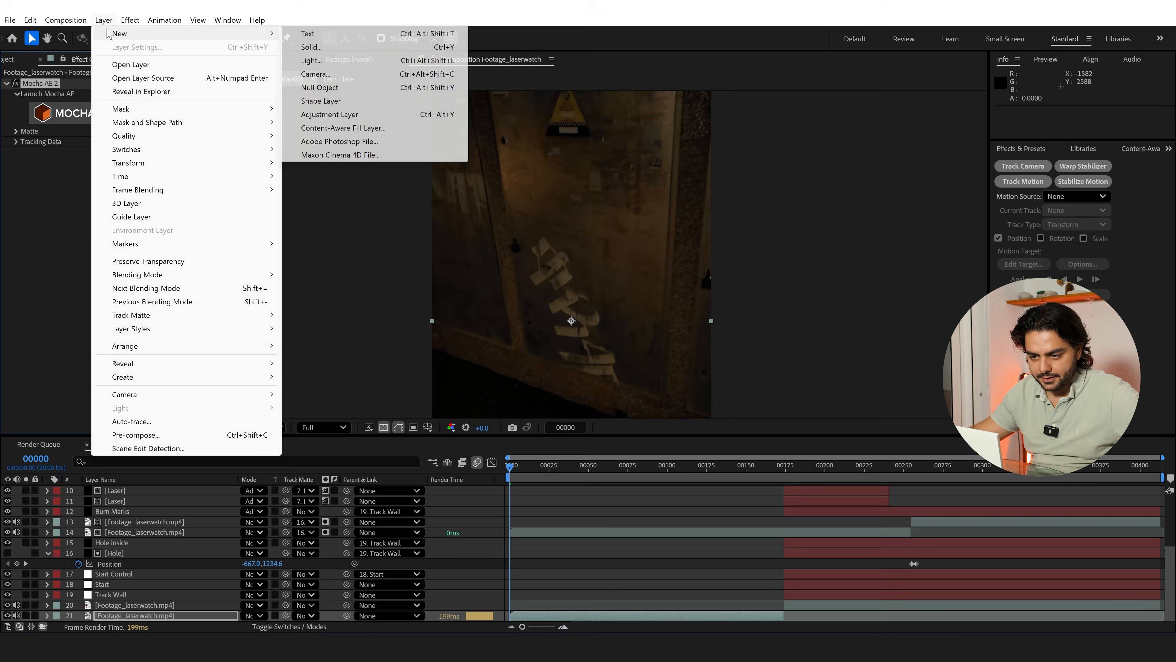
pyautogui.click(352, 87)
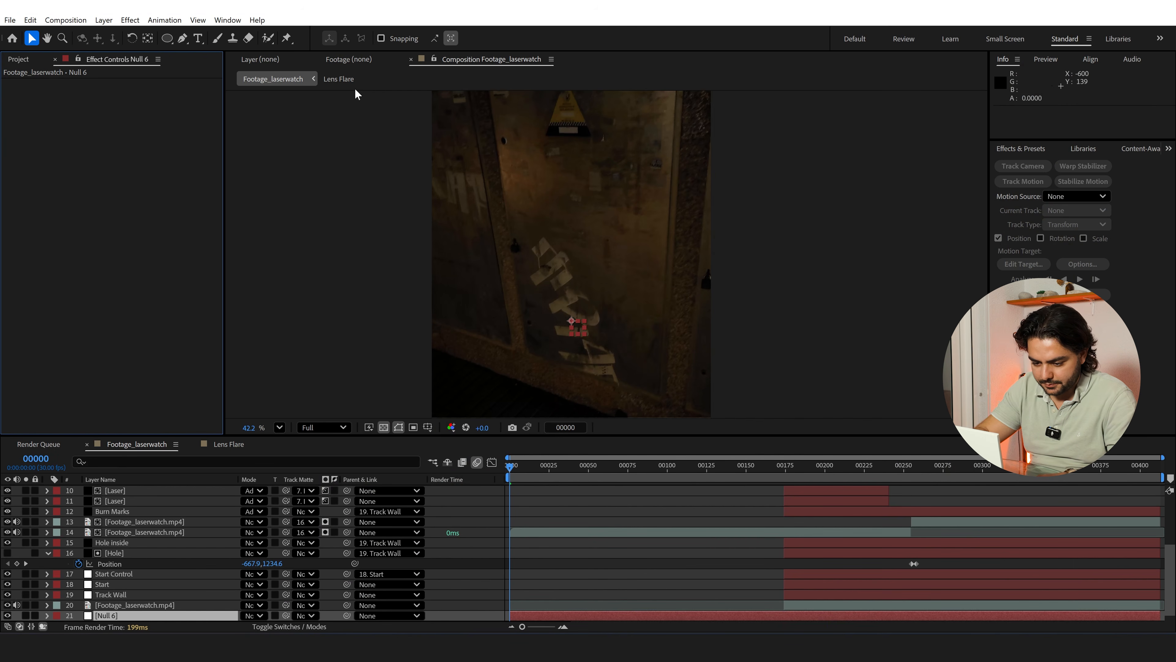
pyautogui.click(111, 615)
pyautogui.press('Return')
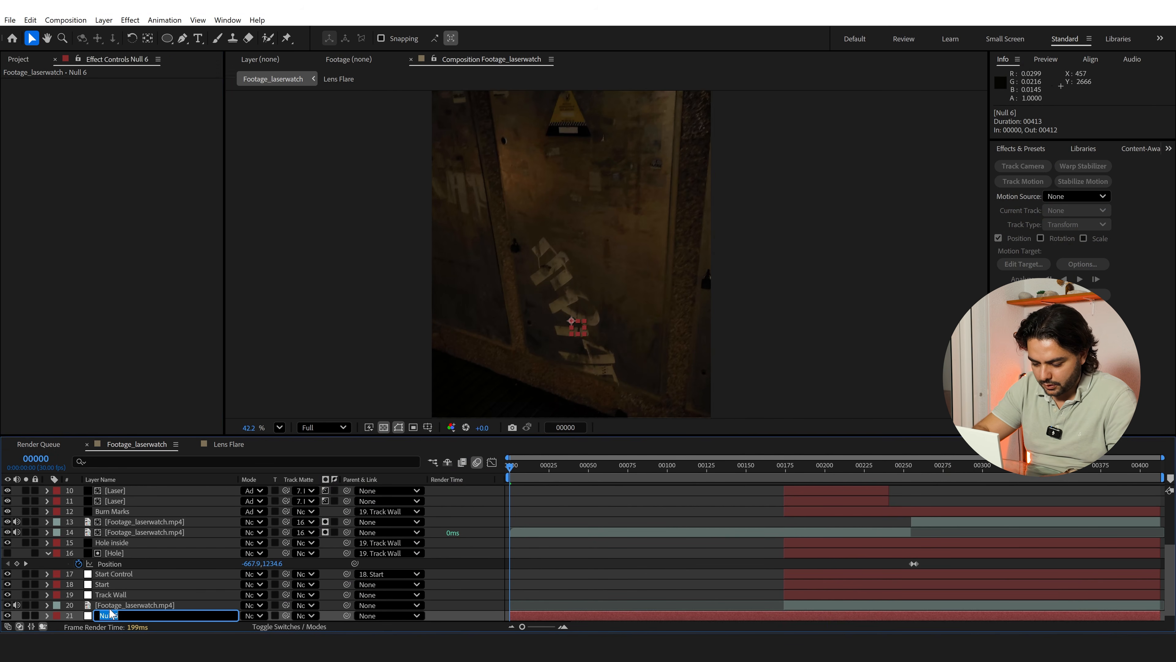
pyautogui.write('Watch Face tra')
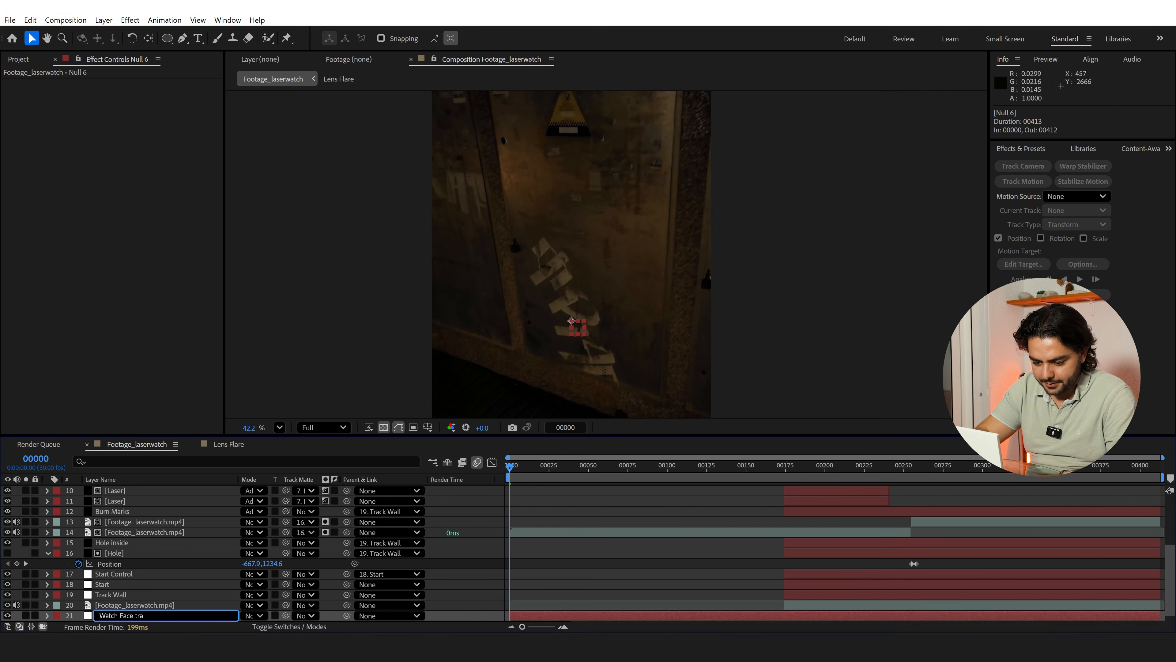
pyautogui.write('ck')
pyautogui.press('Return')
# Apply the footage's Mocha tracking data to the Watch Face track null with the Transform export option
pyautogui.hotkey('ctrl', 'Down')
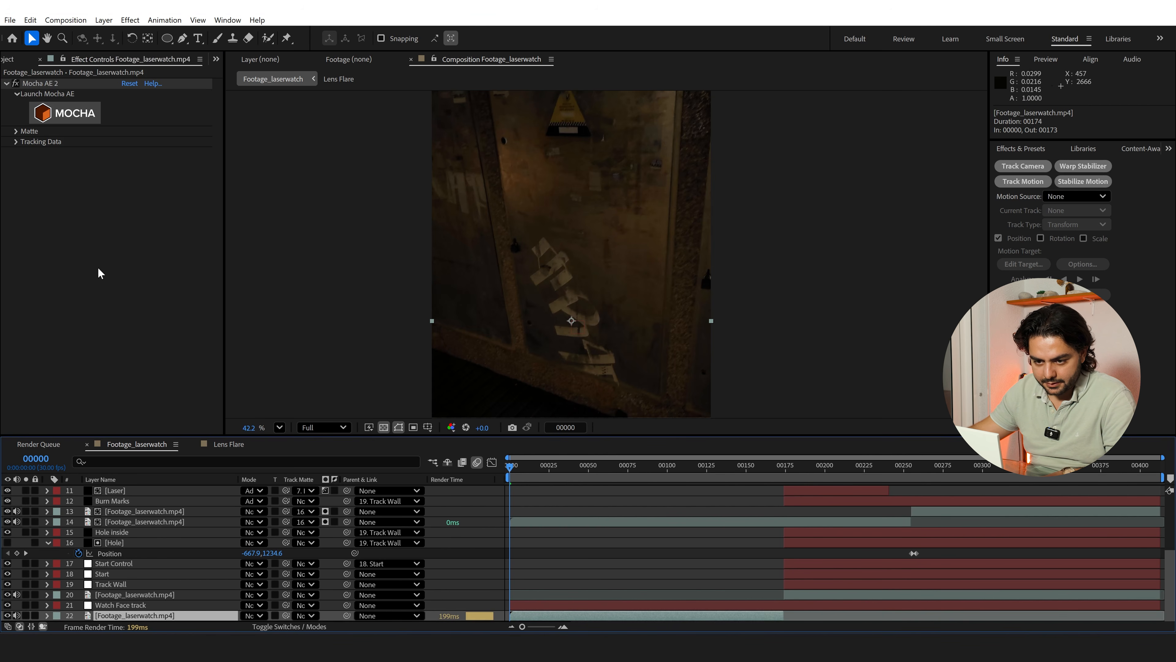
pyautogui.click(15, 141)
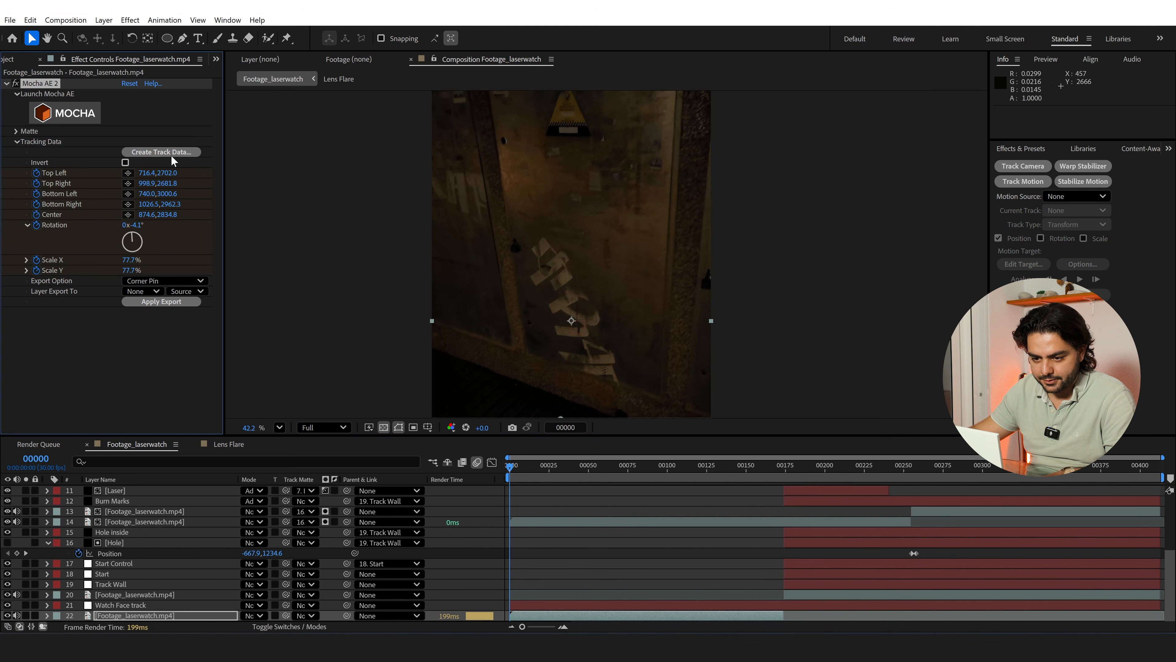
pyautogui.click(169, 281)
pyautogui.click(156, 321)
pyautogui.click(142, 291)
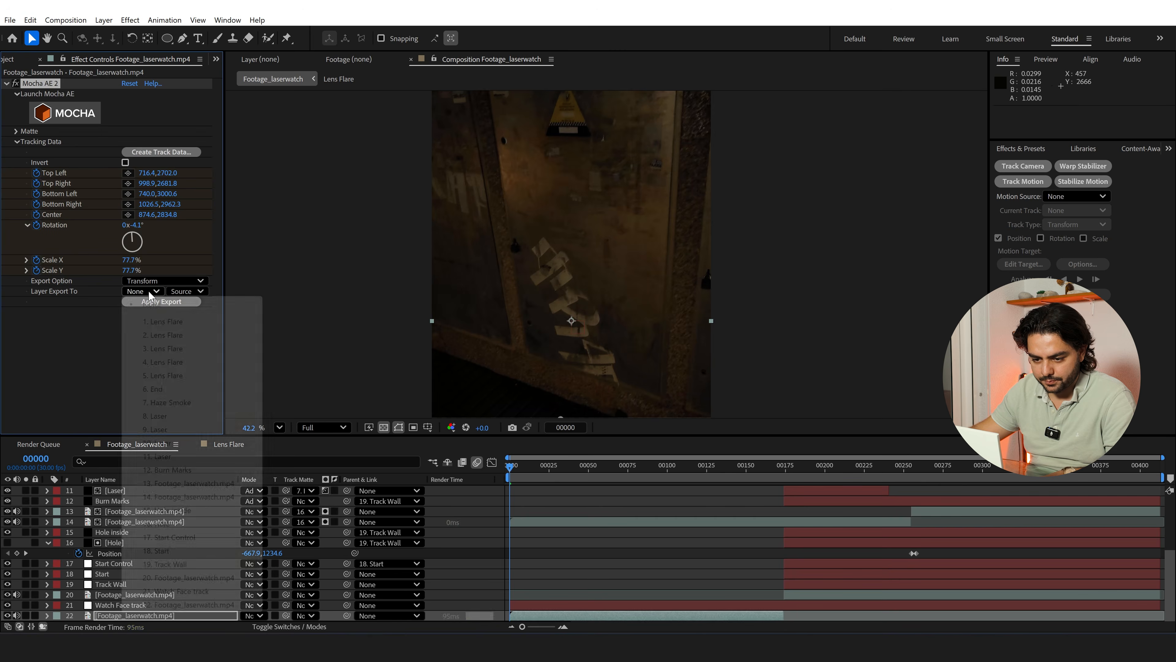
pyautogui.click(154, 591)
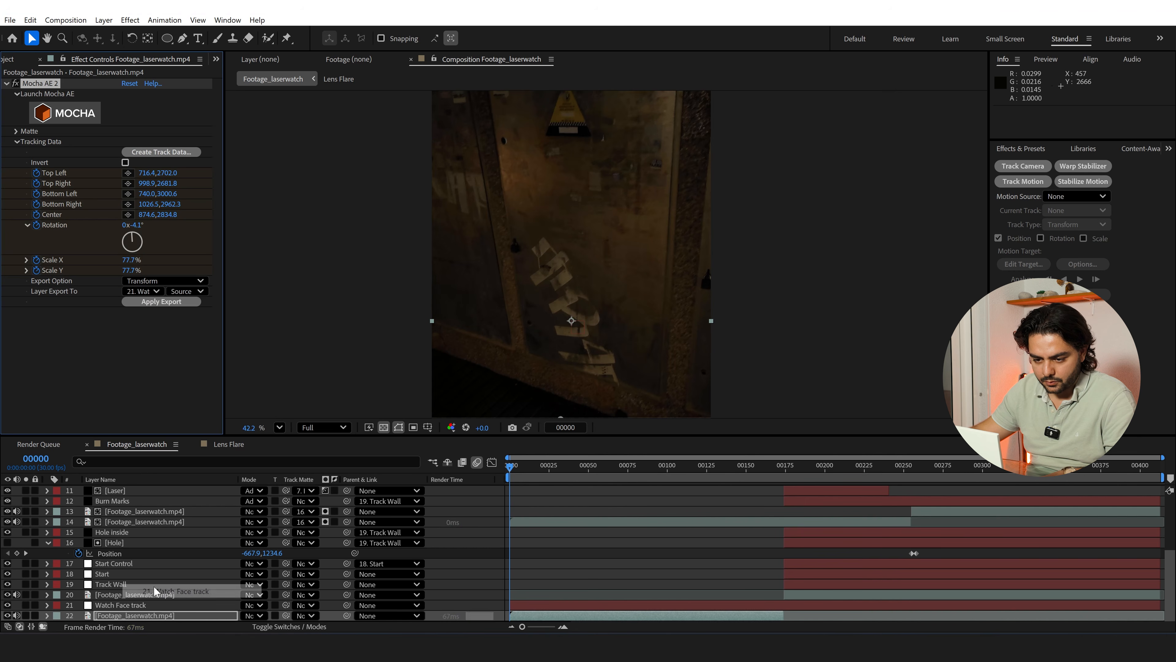
pyautogui.click(154, 303)
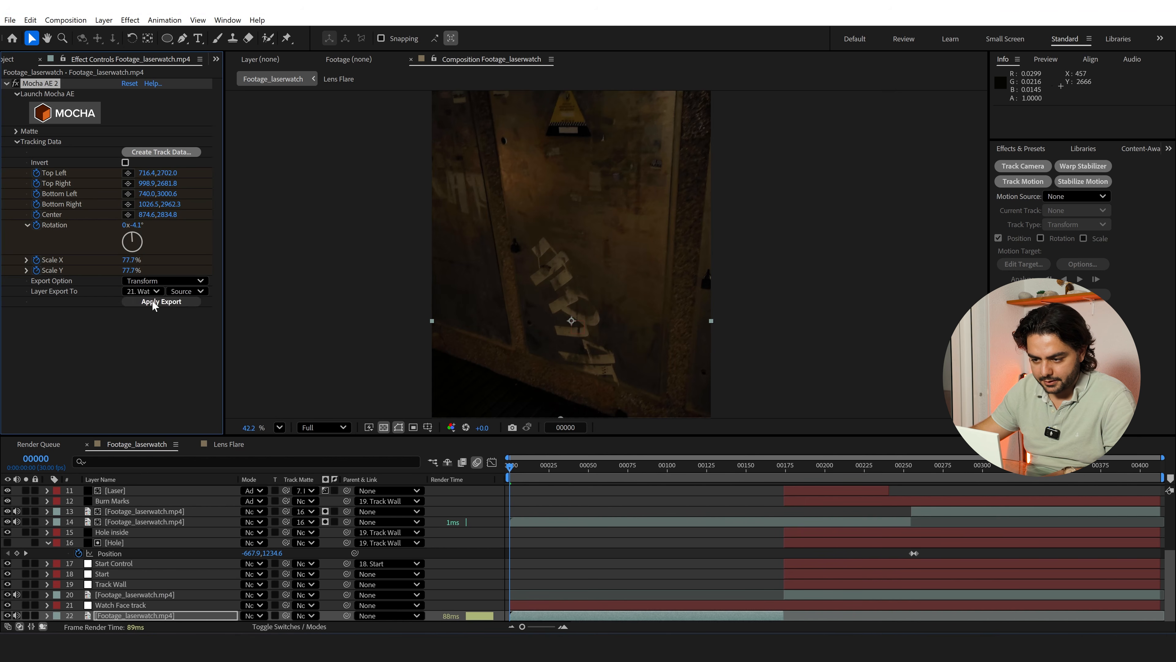
# Check the track at frame 51 and place Hollywood HUD Pack_Circle 8.mp4 directly below the Watch Face track null
pyautogui.click(590, 468)
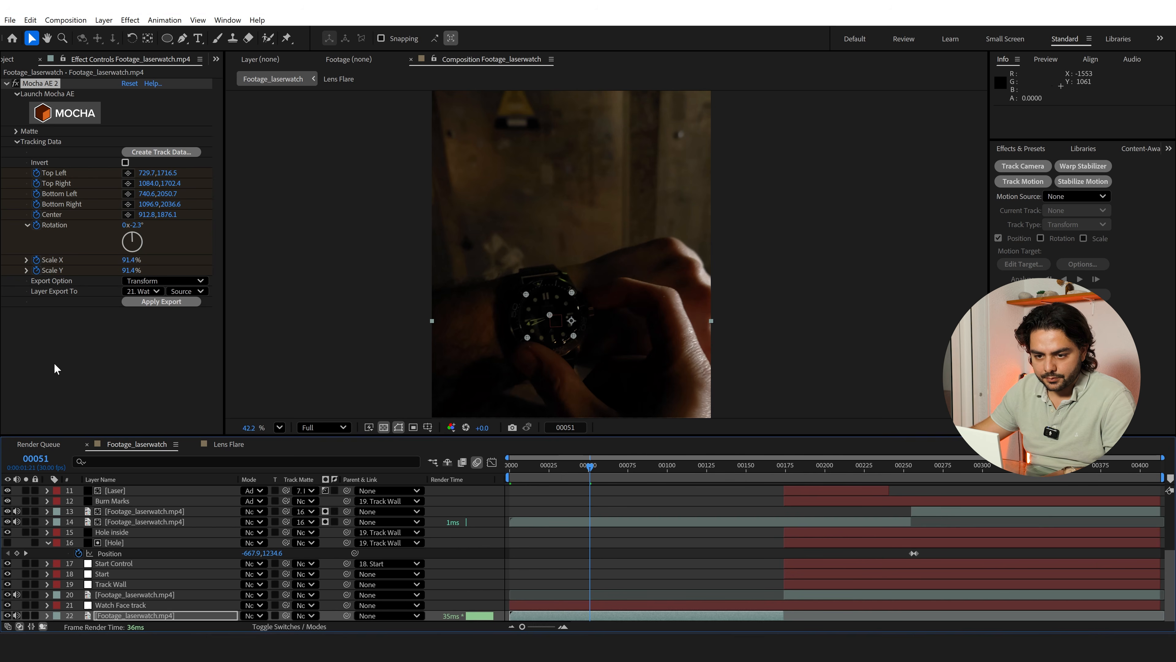
pyautogui.hotkey('ctrl', '0')
pyautogui.click(59, 228)
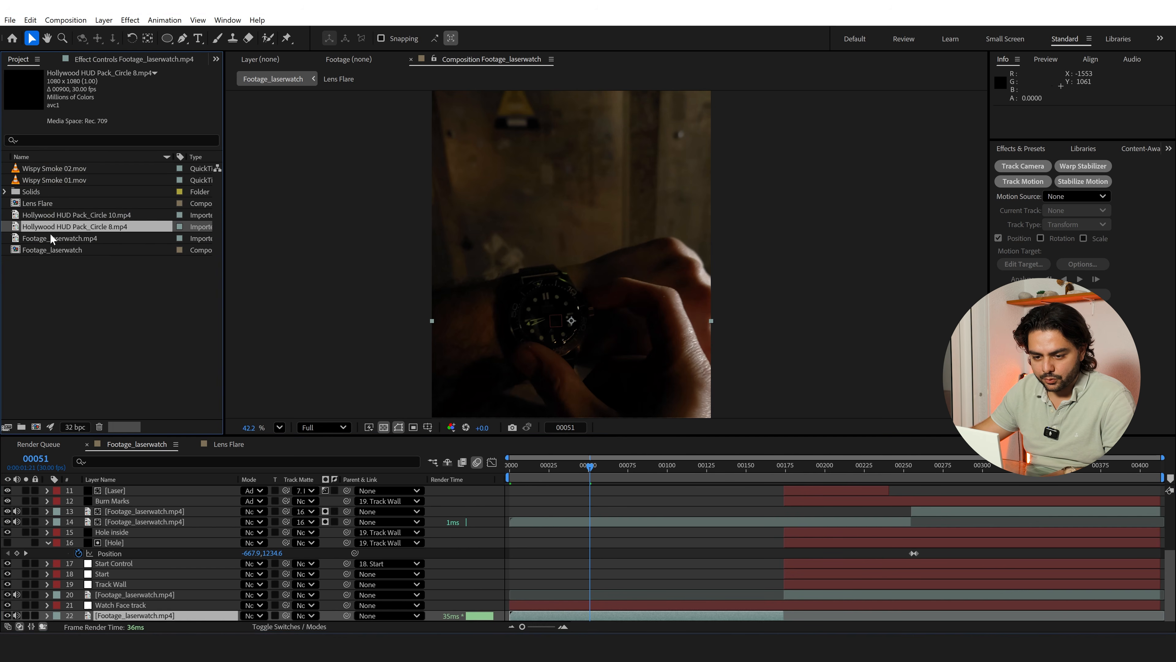
pyautogui.moveTo(61, 229); pyautogui.dragTo(161, 609)
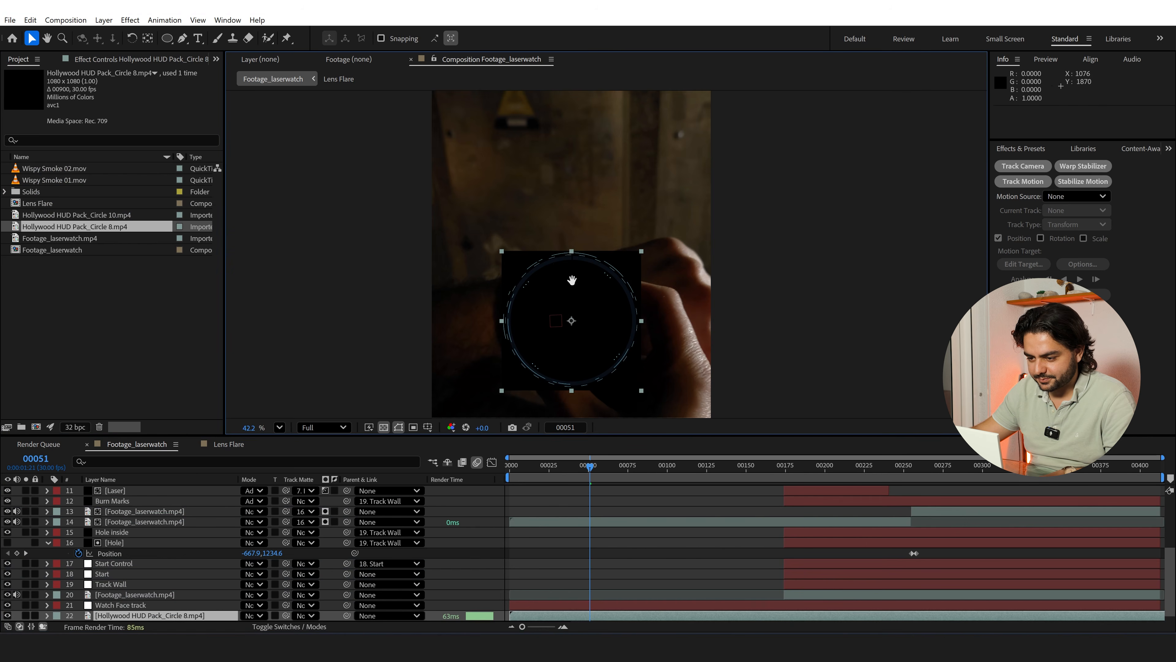
# Scale the HUD circle to 38% and move it over the watch dial at frame 25
pyautogui.moveTo(554, 267); pyautogui.dragTo(558, 164)
pyautogui.moveTo(644, 287); pyautogui.dragTo(598, 244)
pyautogui.scroll(1, 551, 240)
pyautogui.scroll(2, 551, 240)
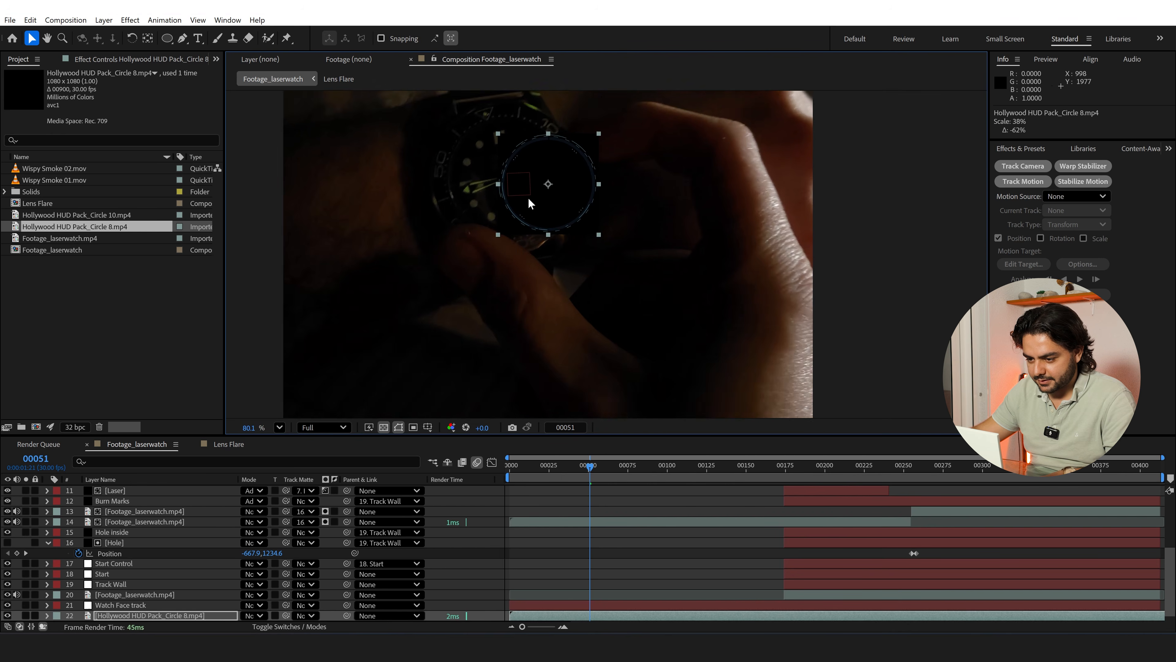
pyautogui.moveTo(578, 459); pyautogui.dragTo(626, 469)
pyautogui.click(549, 470)
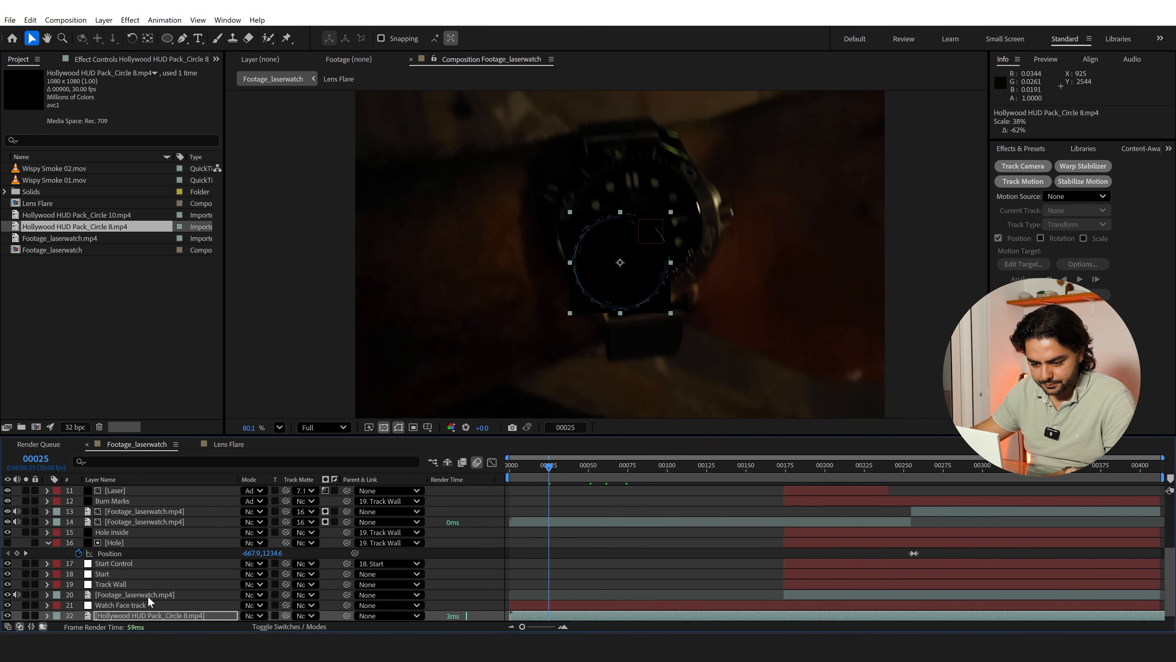
pyautogui.scroll(1, 529, 349)
pyautogui.moveTo(645, 276); pyautogui.dragTo(663, 211)
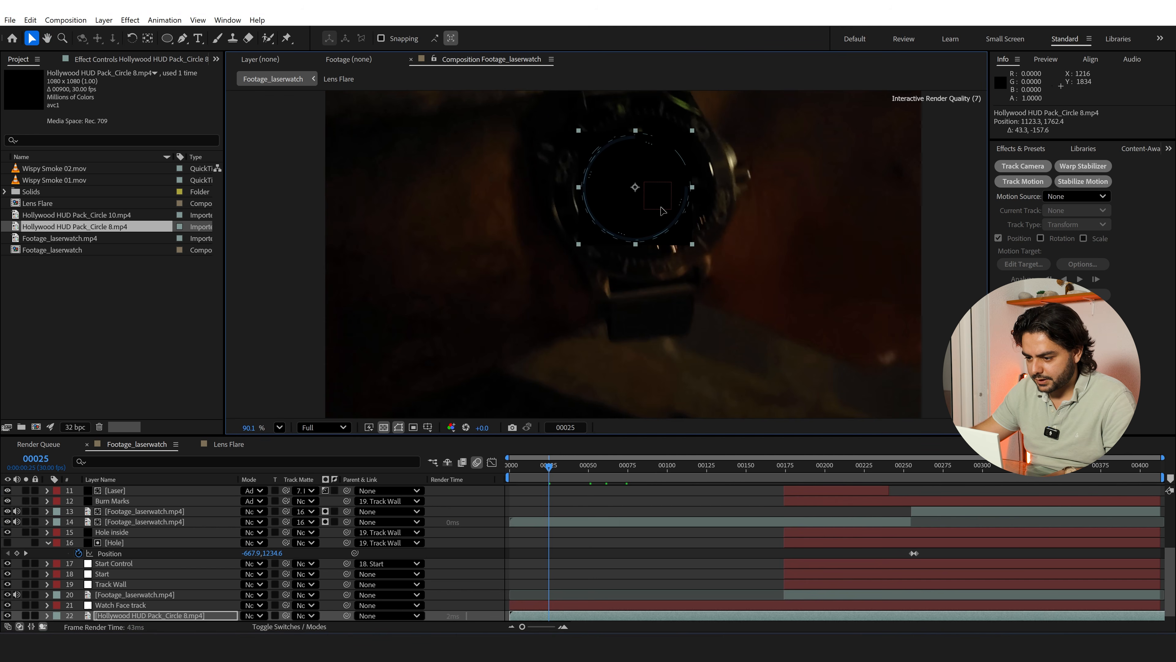
# Set the HUD circle's blending mode to Add and fine-tune its position on the dial to about 1133.6, 1763.2
pyautogui.click(254, 616)
pyautogui.click(267, 206)
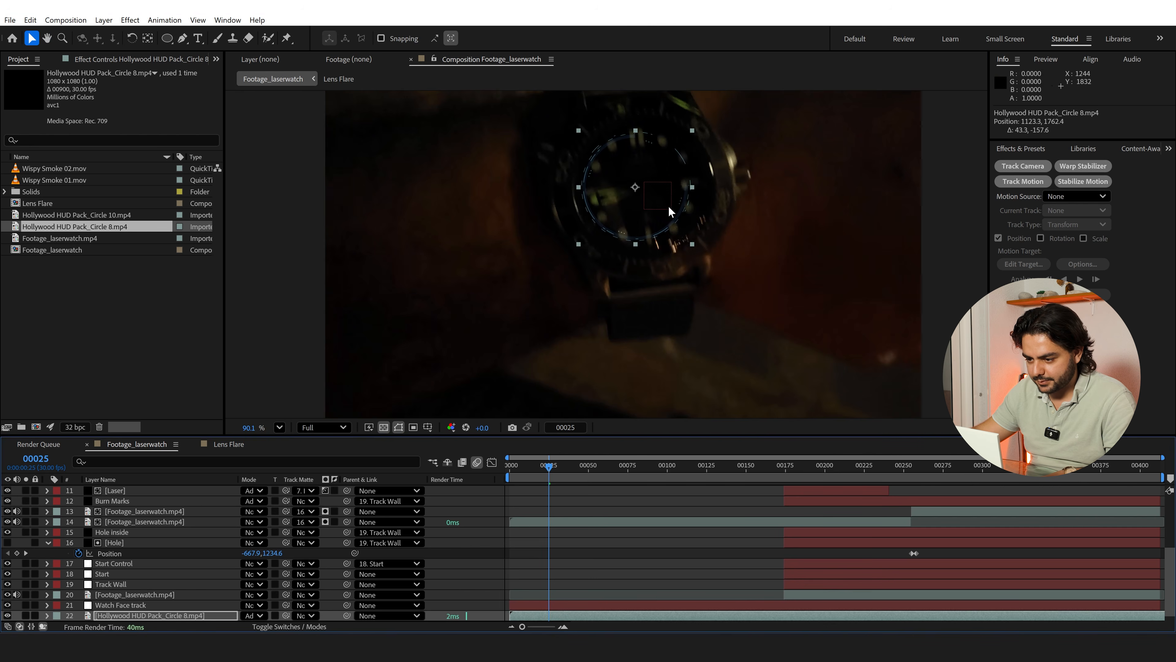
pyautogui.scroll(2, 676, 192)
pyautogui.moveTo(608, 291); pyautogui.dragTo(608, 294)
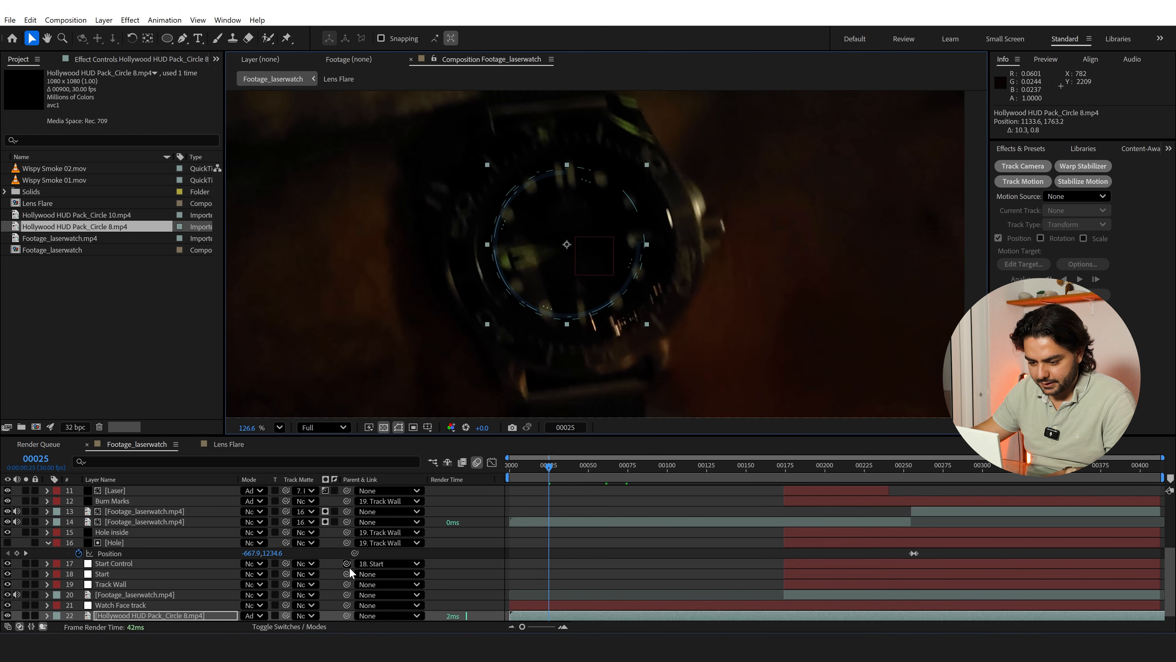
# Parent the HUD circle layer to the Watch Face track null, enable its motion blur, and preview how it follows the watch
pyautogui.click(375, 614)
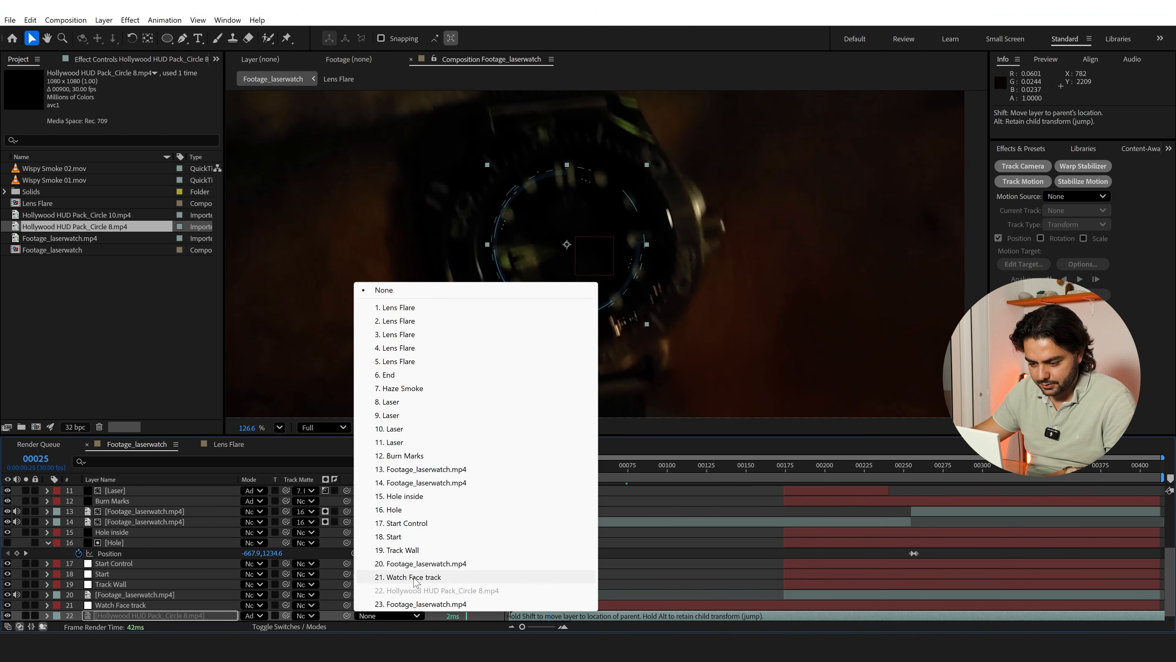
pyautogui.click(414, 577)
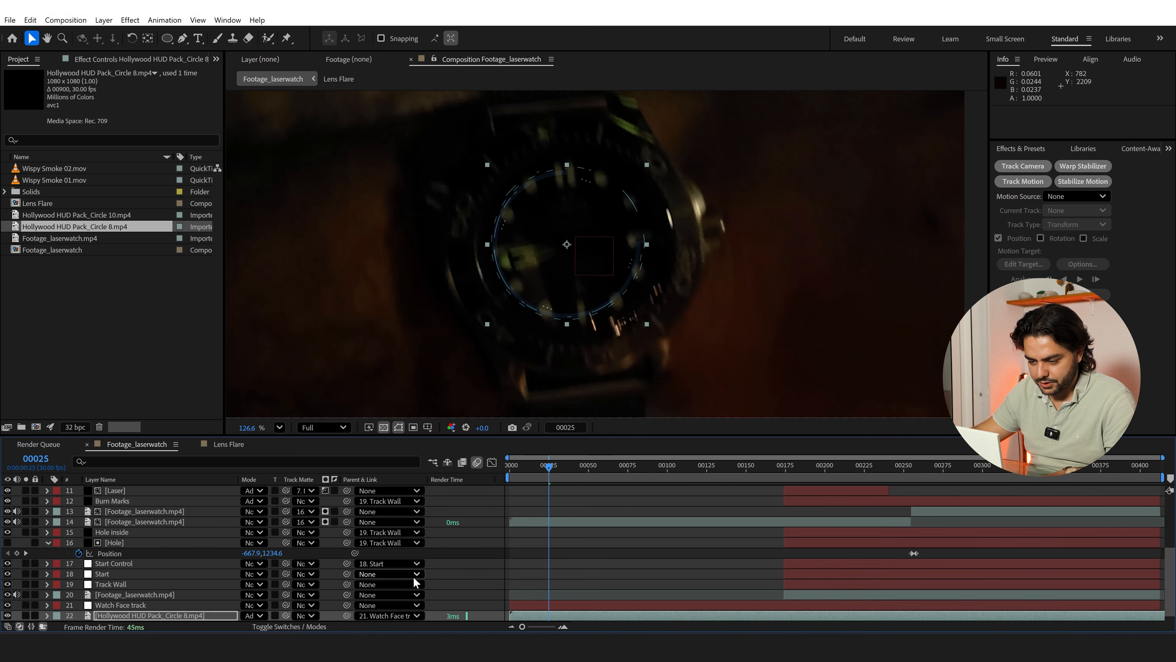
pyautogui.click(209, 617)
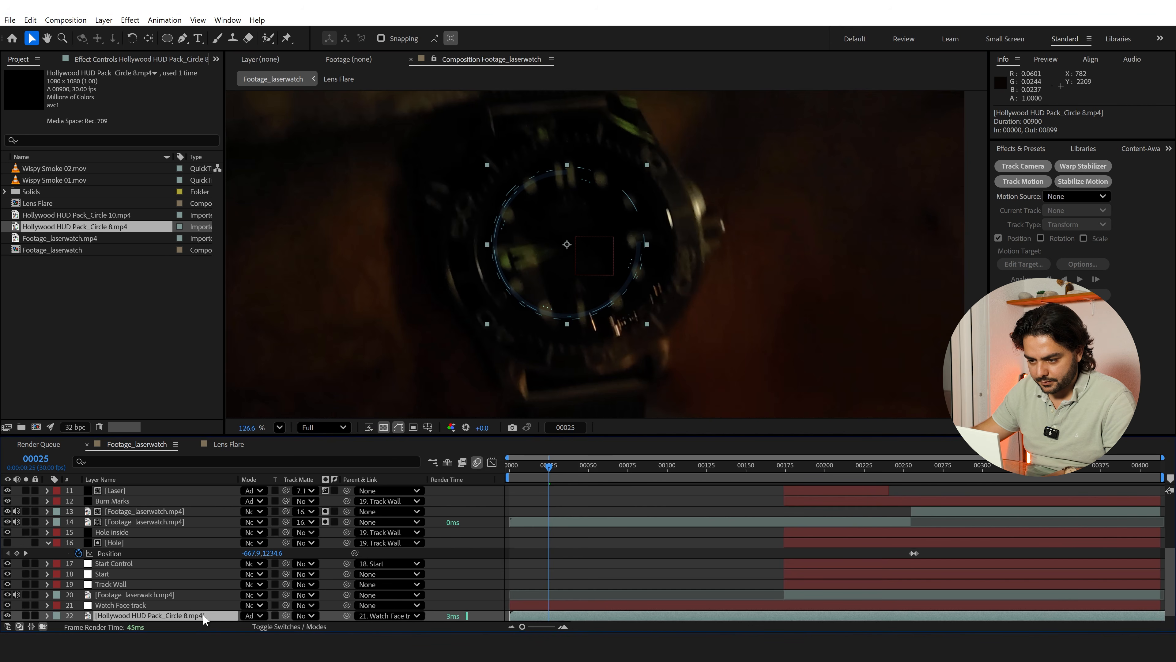
pyautogui.click(305, 626)
pyautogui.click(291, 615)
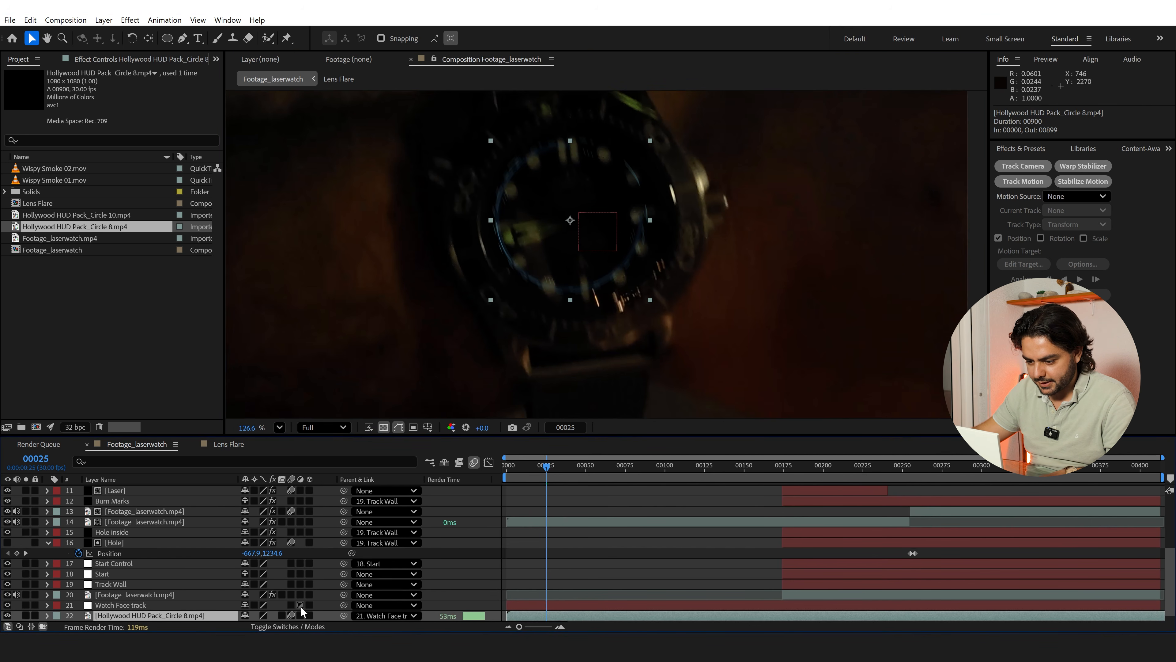
pyautogui.press('space')
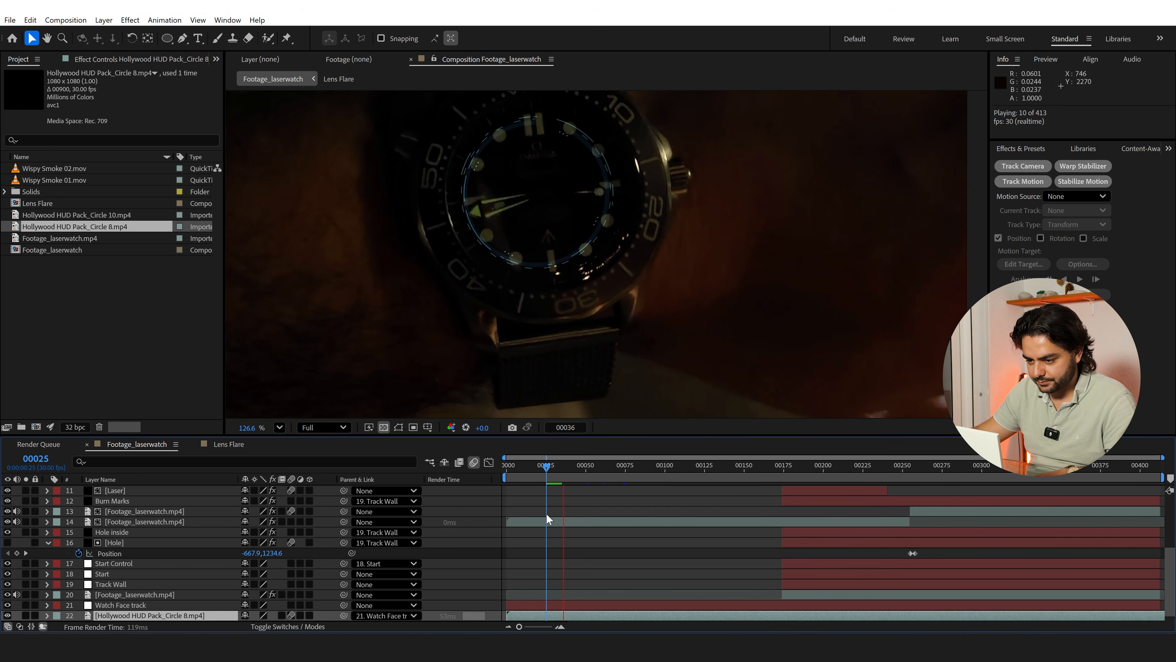
# Scale the HUD circle down to about 24% at frame 30, centred on the watch dial
pyautogui.click(555, 468)
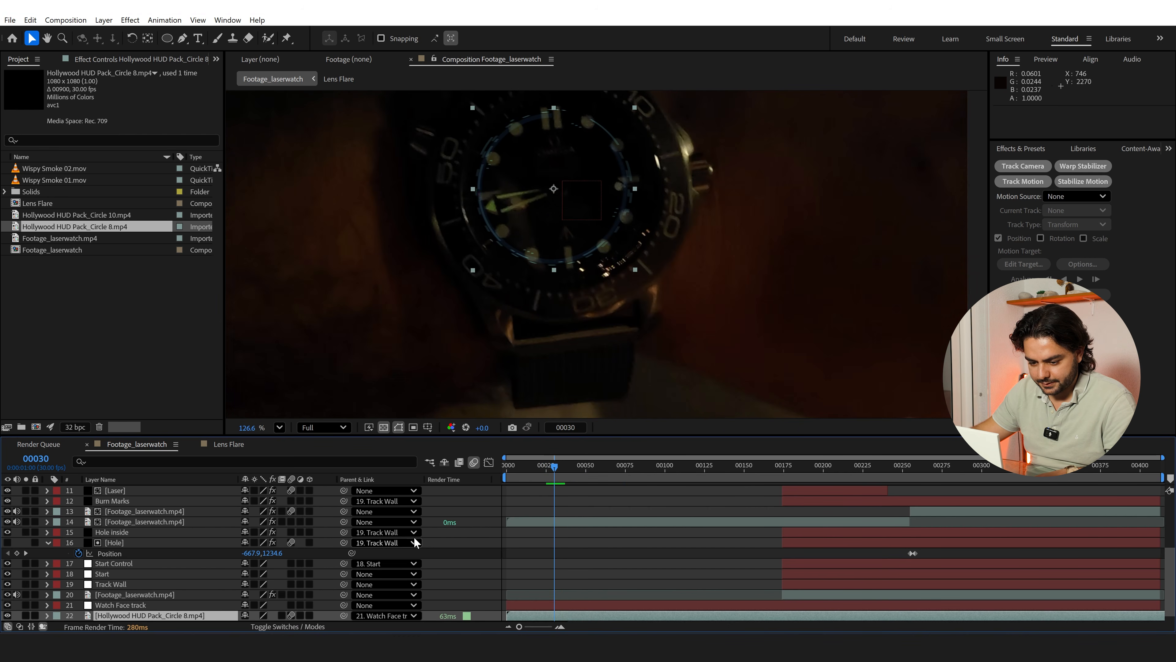
pyautogui.click(163, 616)
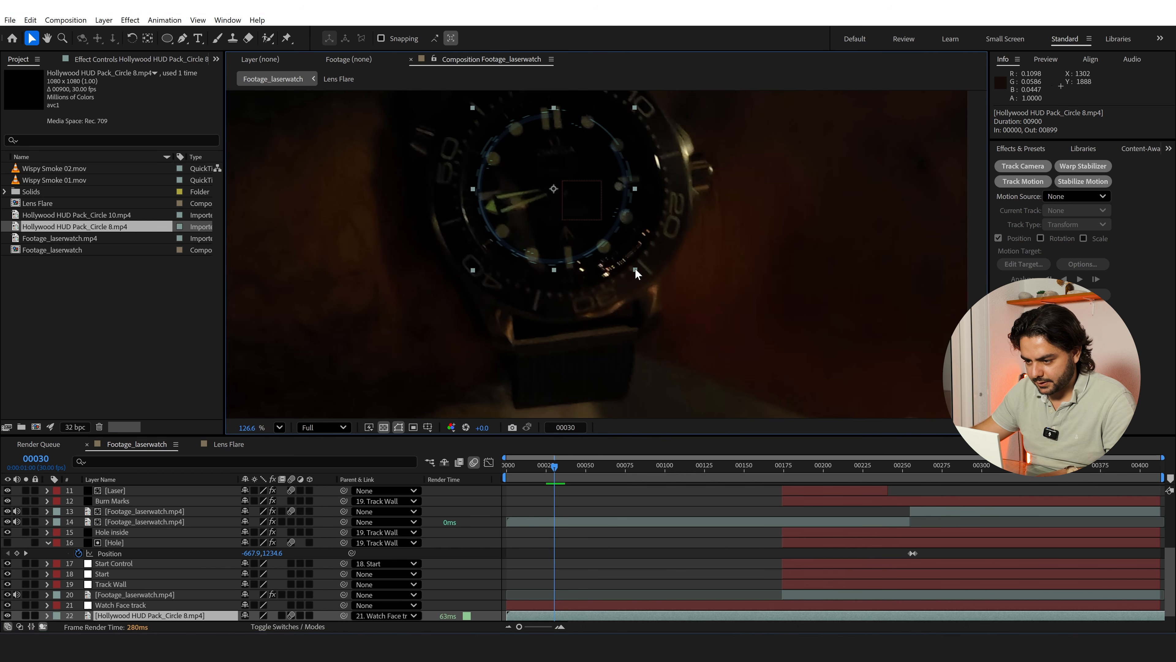
pyautogui.moveTo(635, 269); pyautogui.dragTo(601, 242)
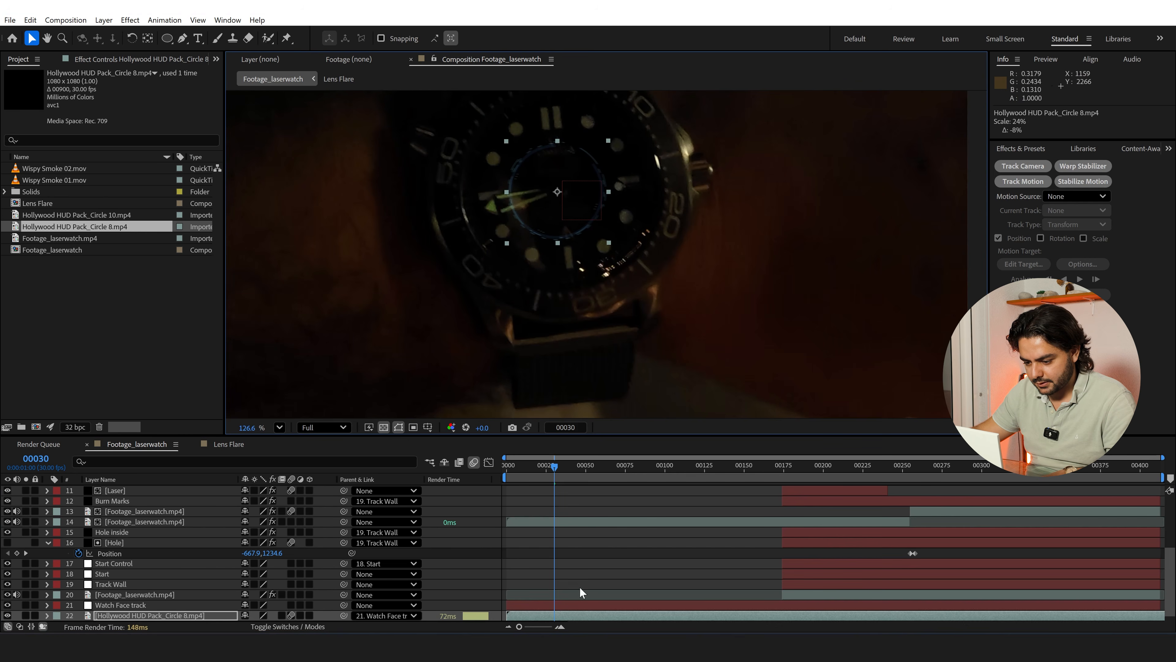
# Duplicate the HUD circle, offset the copy to start at frame 6, and enlarge it to ring the outer dial
pyautogui.hotkey('ctrl', 'd')
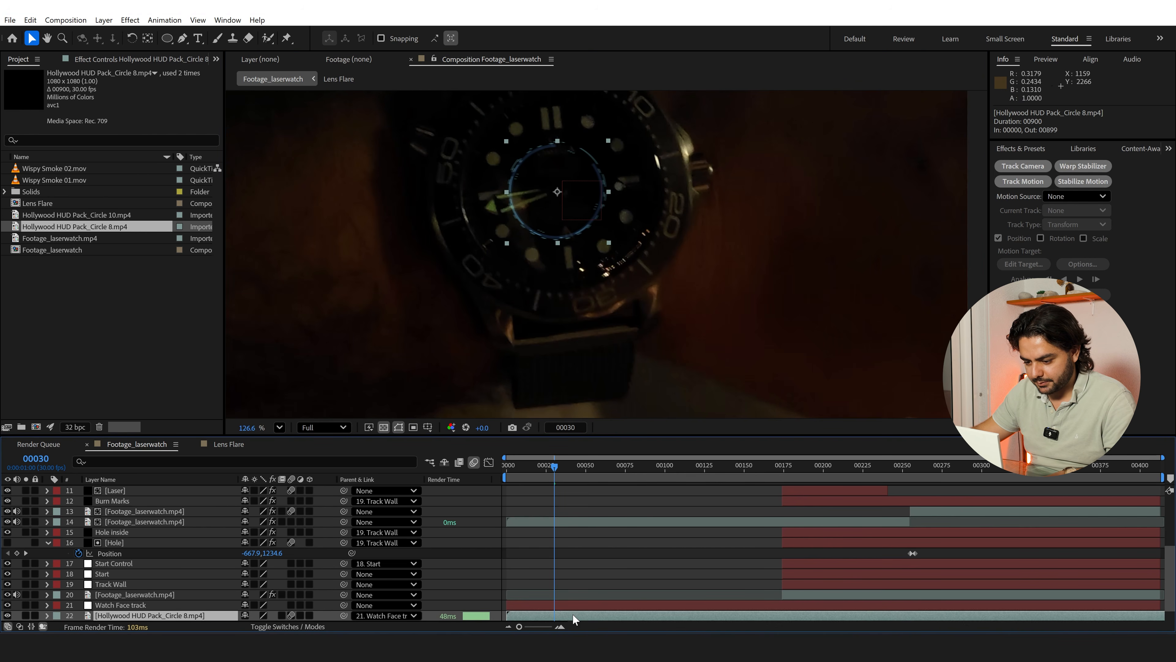
pyautogui.moveTo(573, 614); pyautogui.dragTo(583, 613)
pyautogui.moveTo(610, 241); pyautogui.dragTo(640, 279)
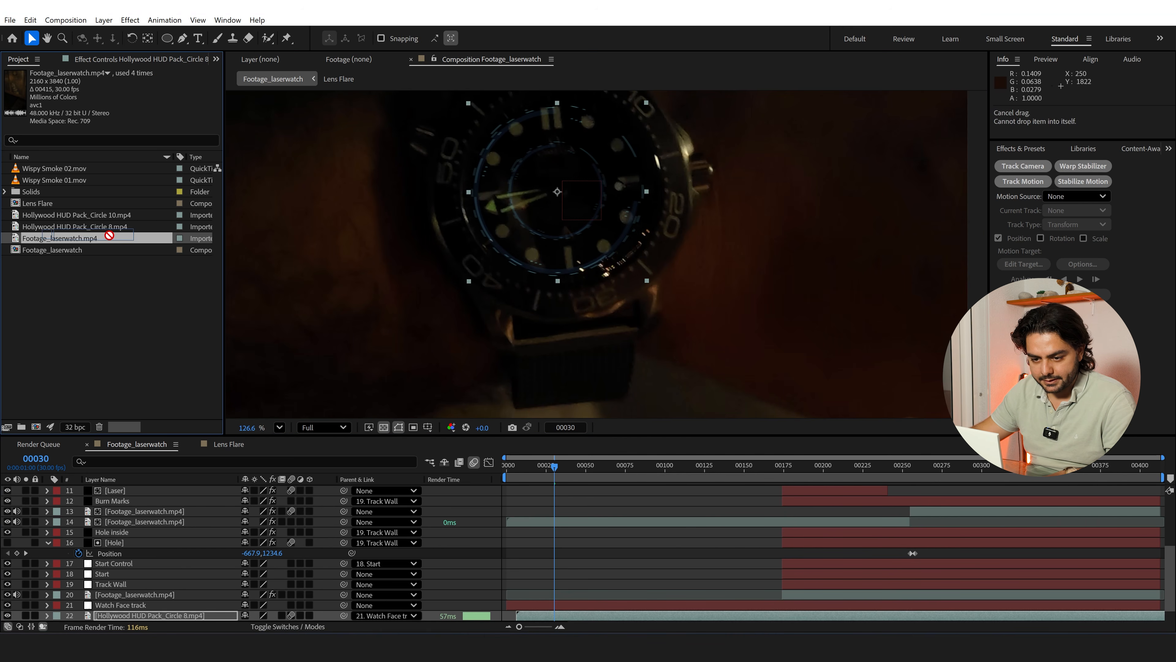
pyautogui.moveTo(118, 215); pyautogui.dragTo(128, 612)
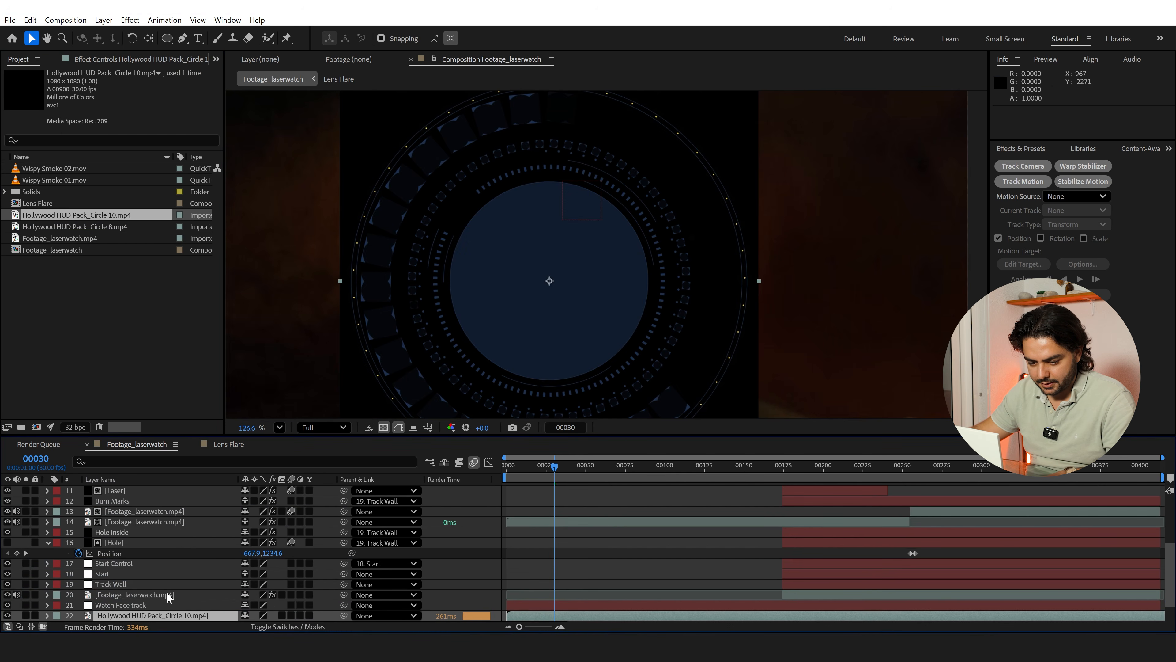
pyautogui.scroll(-1, 166, 592)
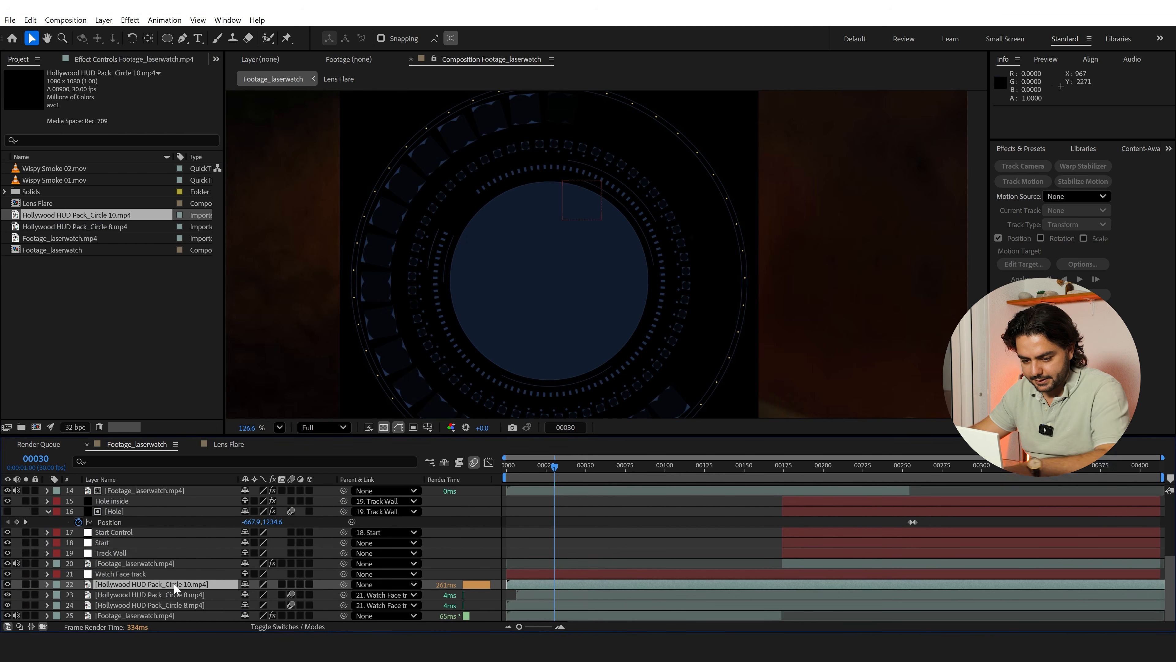
pyautogui.press('Delete')
# Duplicate the larger HUD circle, replace the copy's source with Hollywood HUD Pack_Circle 10.mp4, and scale it to about 33%
pyautogui.click(152, 595)
pyautogui.hotkey('ctrl', 'd')
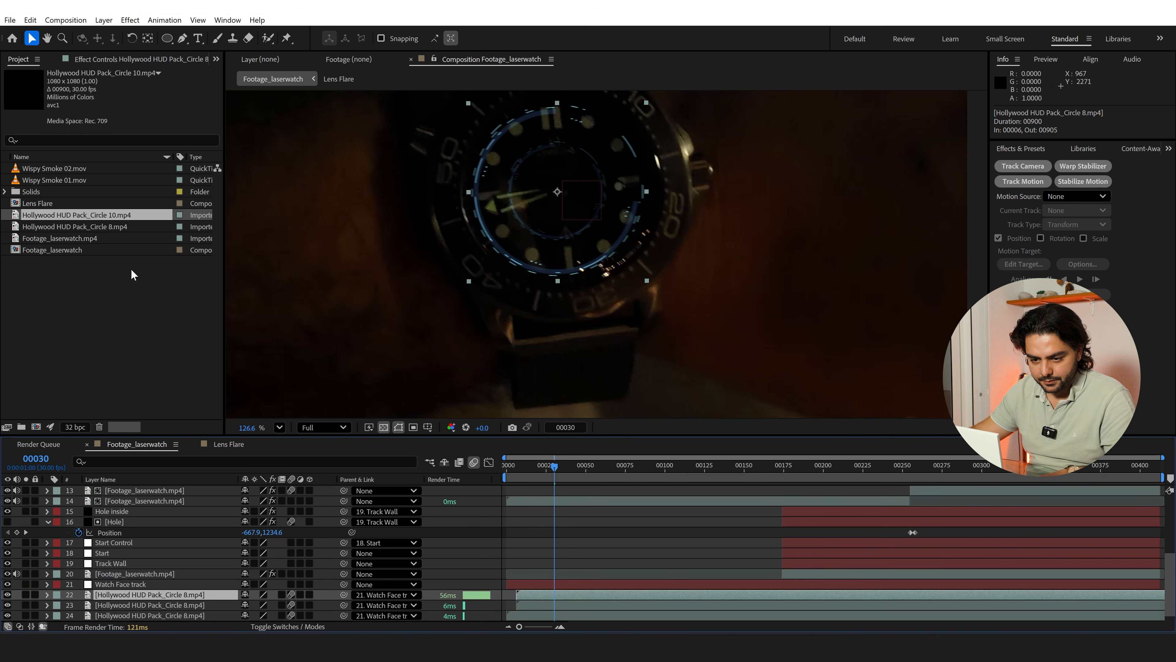
pyautogui.moveTo(128, 217); pyautogui.dragTo(158, 595)
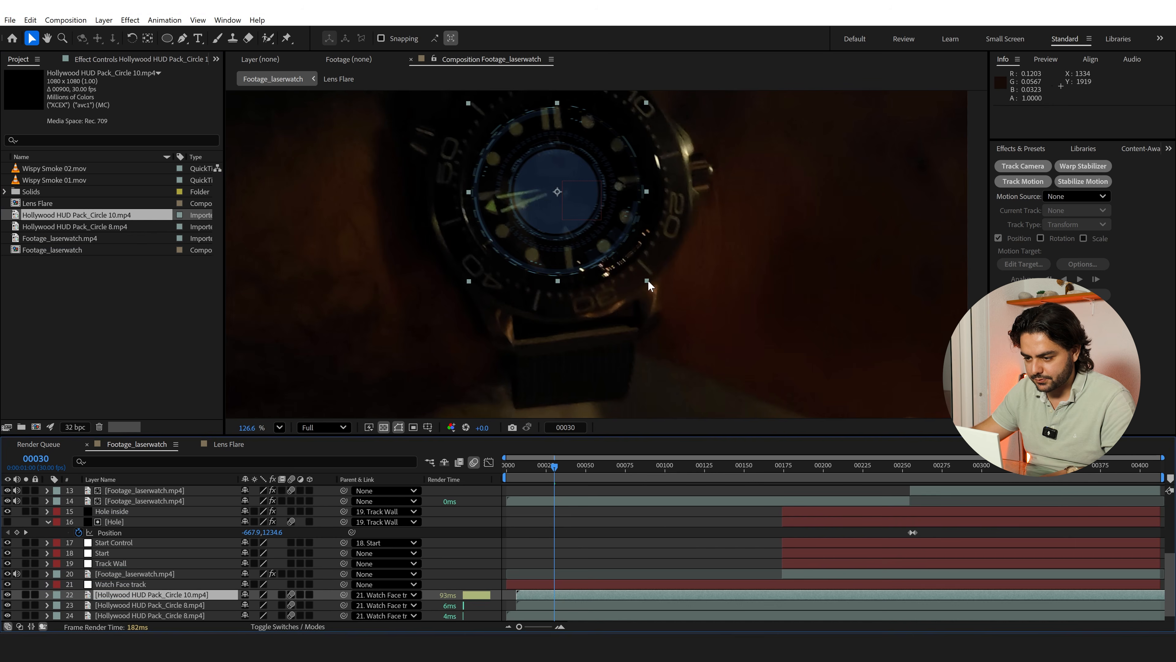
pyautogui.moveTo(648, 280); pyautogui.dragTo(624, 261)
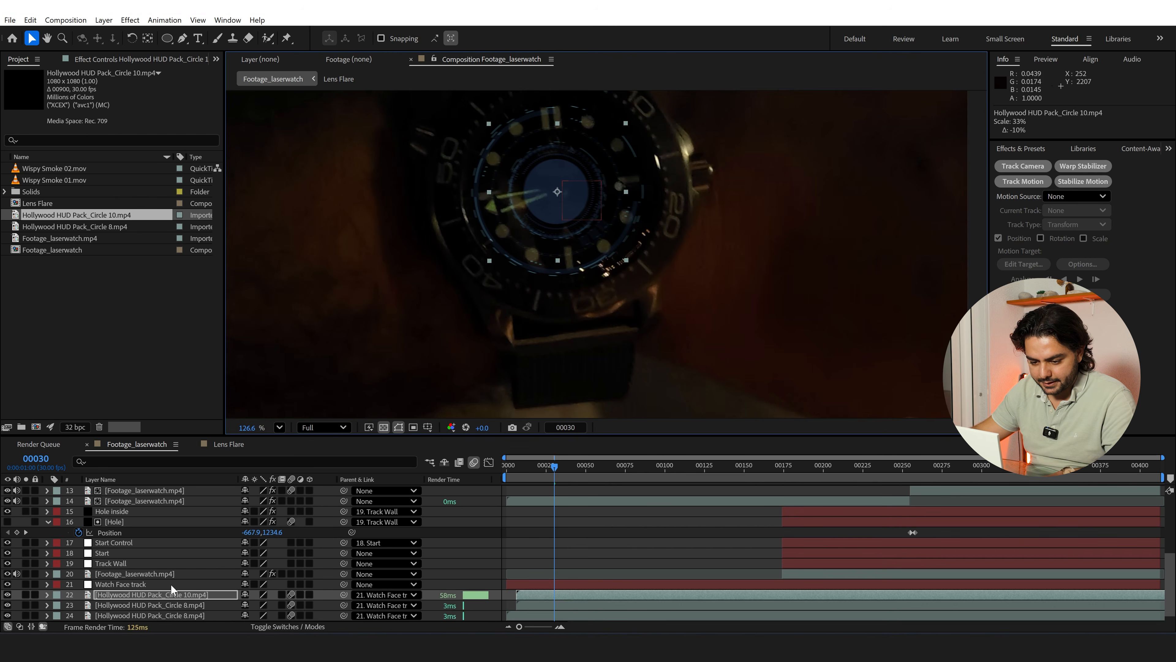
# Lower the opacity of the Hollywood HUD Pack_Circle 10.mp4 layer to 64%
pyautogui.click(165, 595)
pyautogui.press('t')
pyautogui.moveTo(247, 606); pyautogui.dragTo(219, 605)
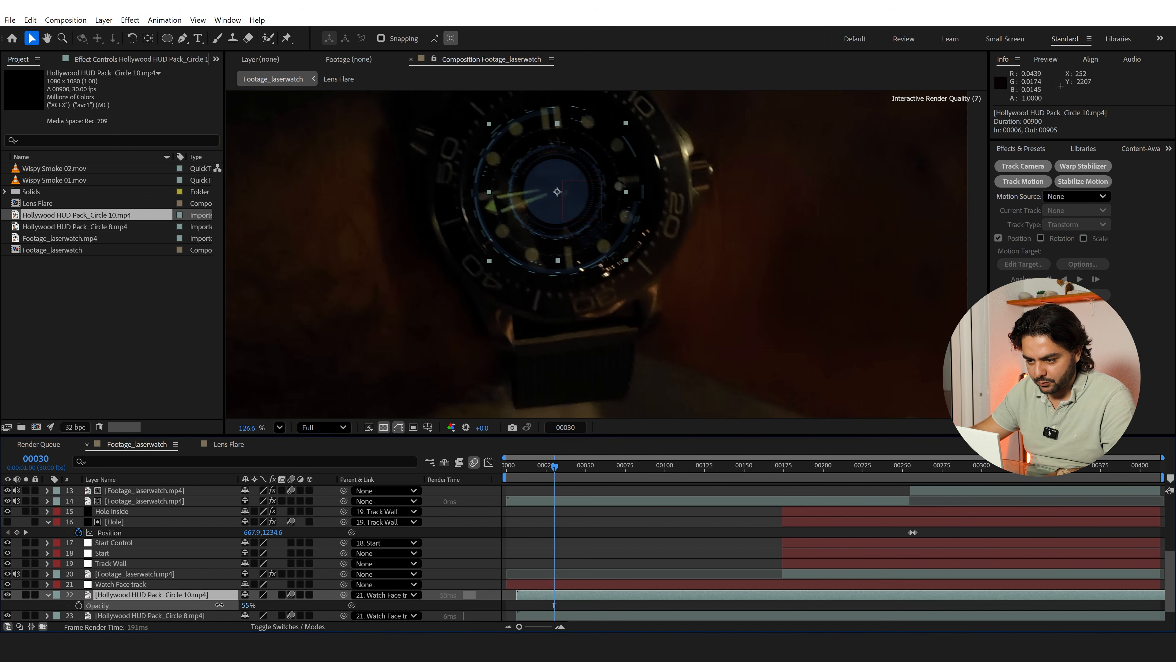
pyautogui.scroll(-2, 193, 602)
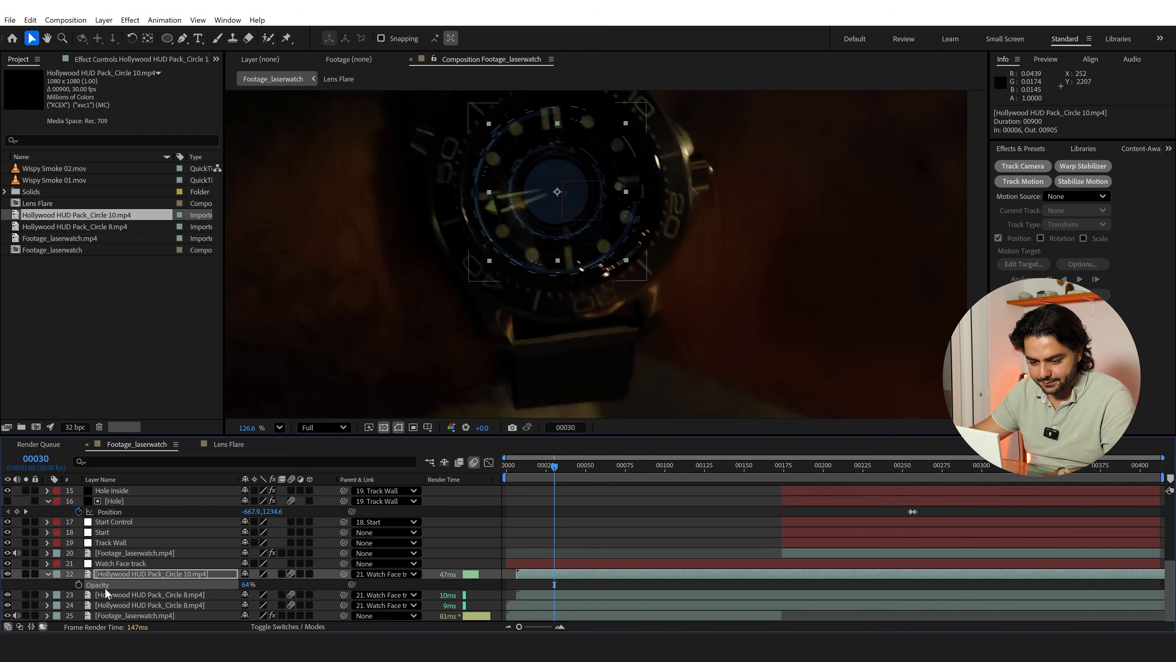
pyautogui.click(48, 574)
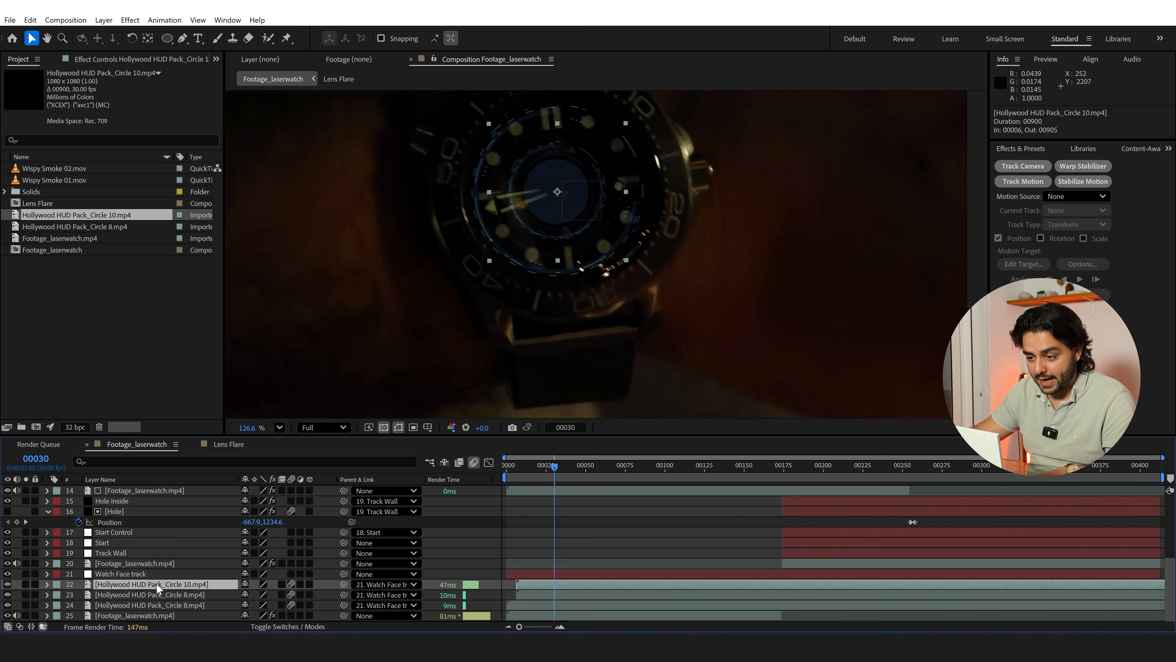
# Apply Fast Box Blur to the Circle 10 layer with a blur radius of 1.0
pyautogui.hotkey('ctrl', 'space')
pyautogui.write('fast')
pyautogui.click(104, 516)
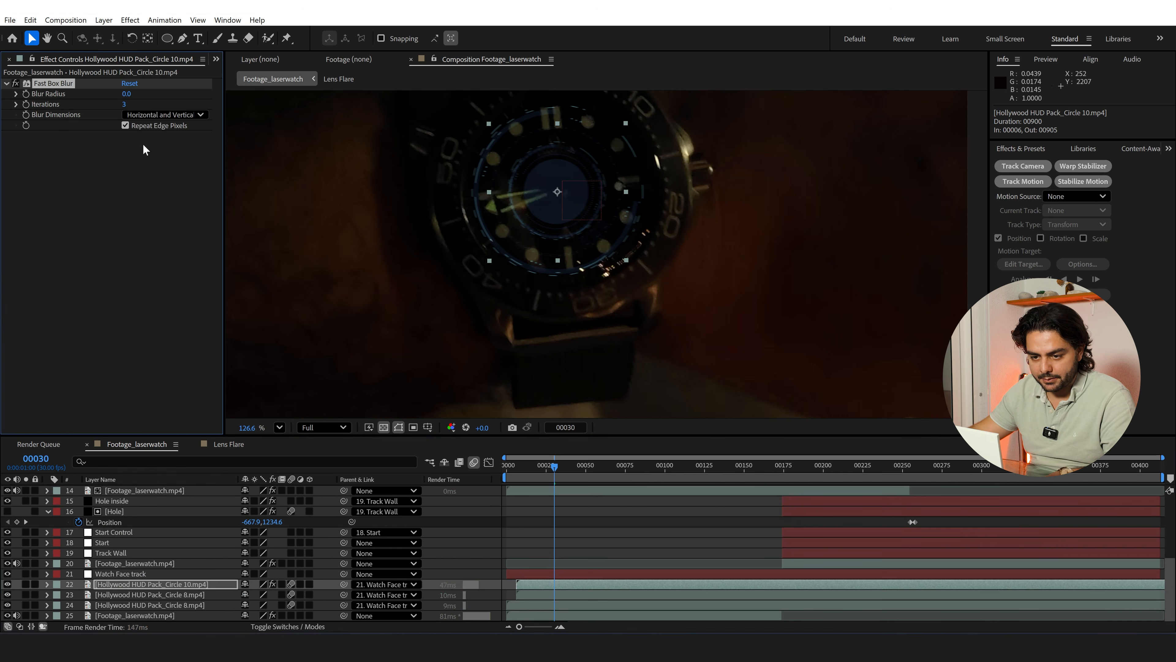
pyautogui.press('Return')
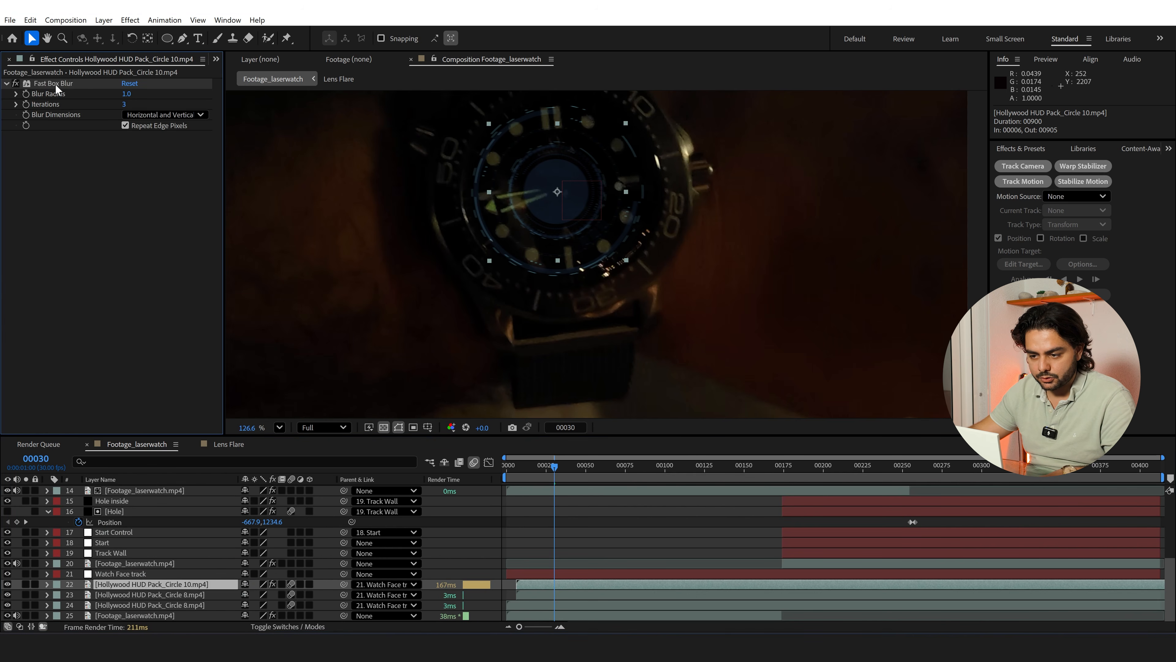
# Copy the Fast Box Blur effect onto both Hollywood HUD Pack_Circle 8.mp4 layers
pyautogui.click(165, 594)
pyautogui.hotkey('ctrl', 'v')
pyautogui.click(156, 605)
pyautogui.hotkey('ctrl', 'v')
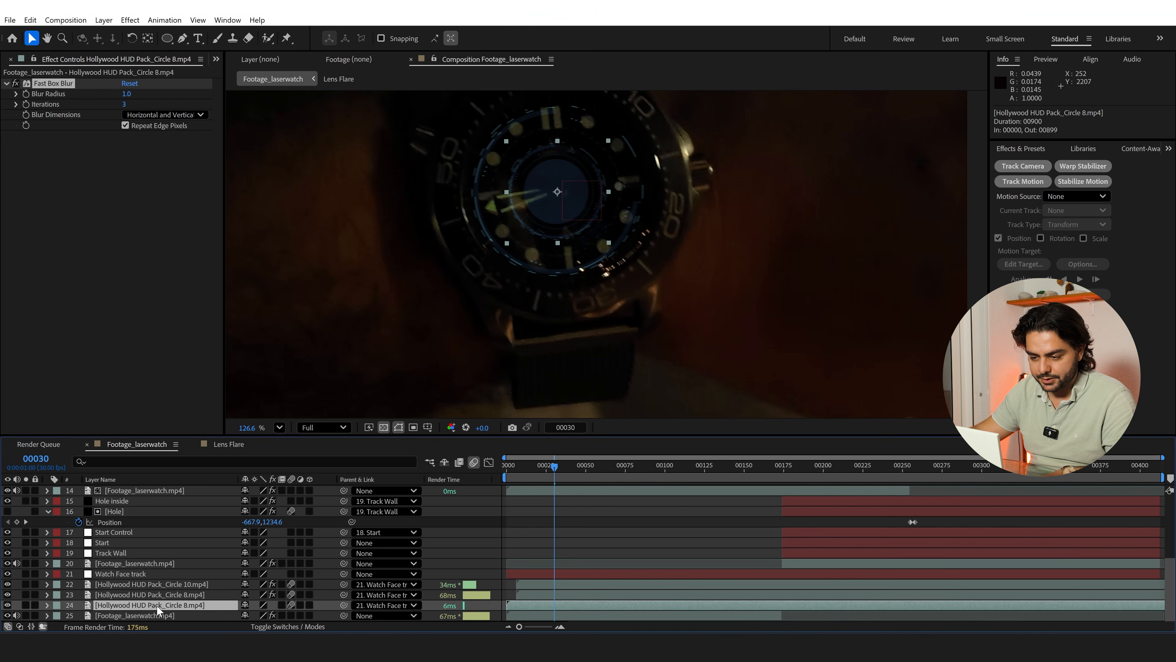
# Add a text layer reading INVISIBLE over the watch dial, directly above the Circle 10 layer
pyautogui.click(154, 586)
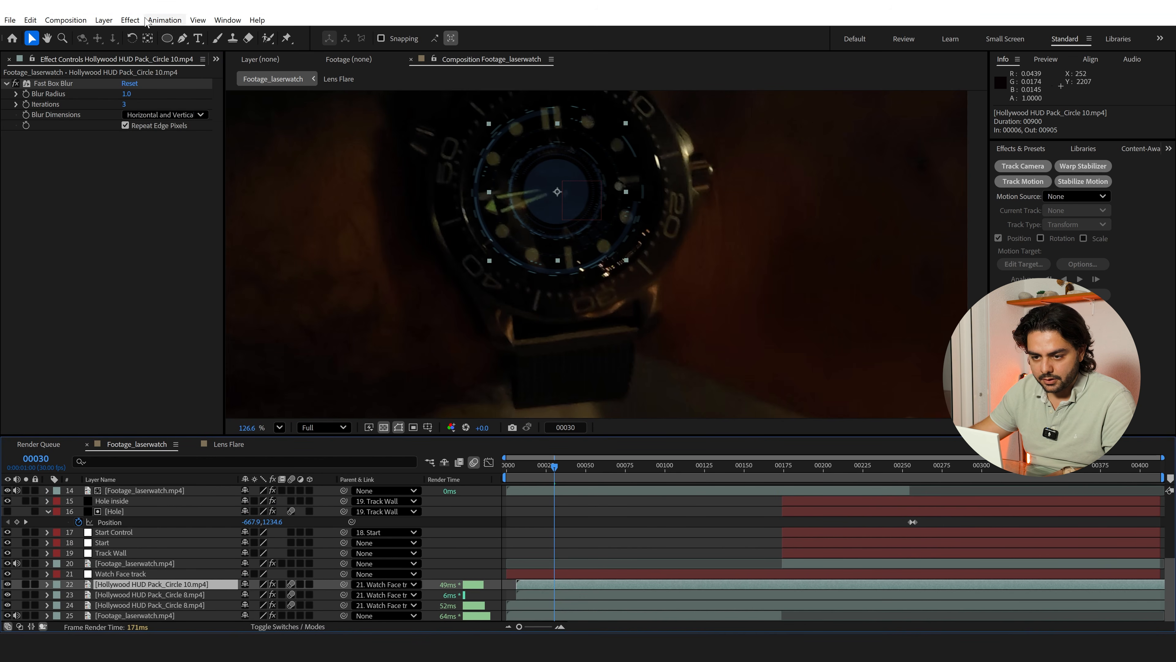
pyautogui.click(196, 38)
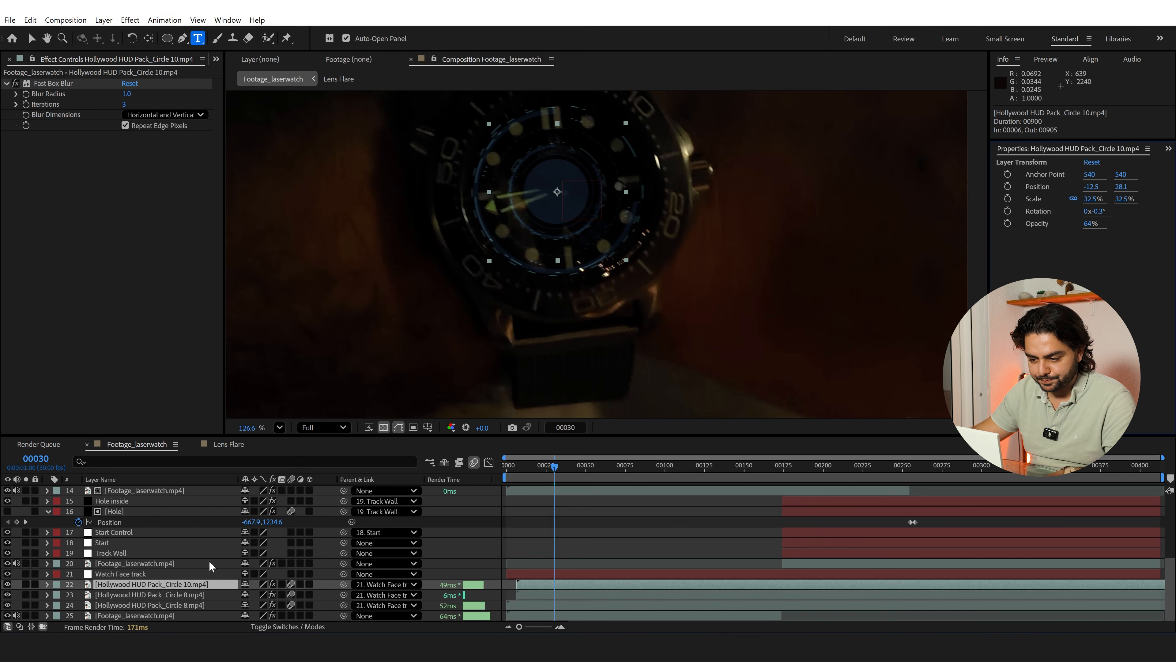
pyautogui.click(593, 224)
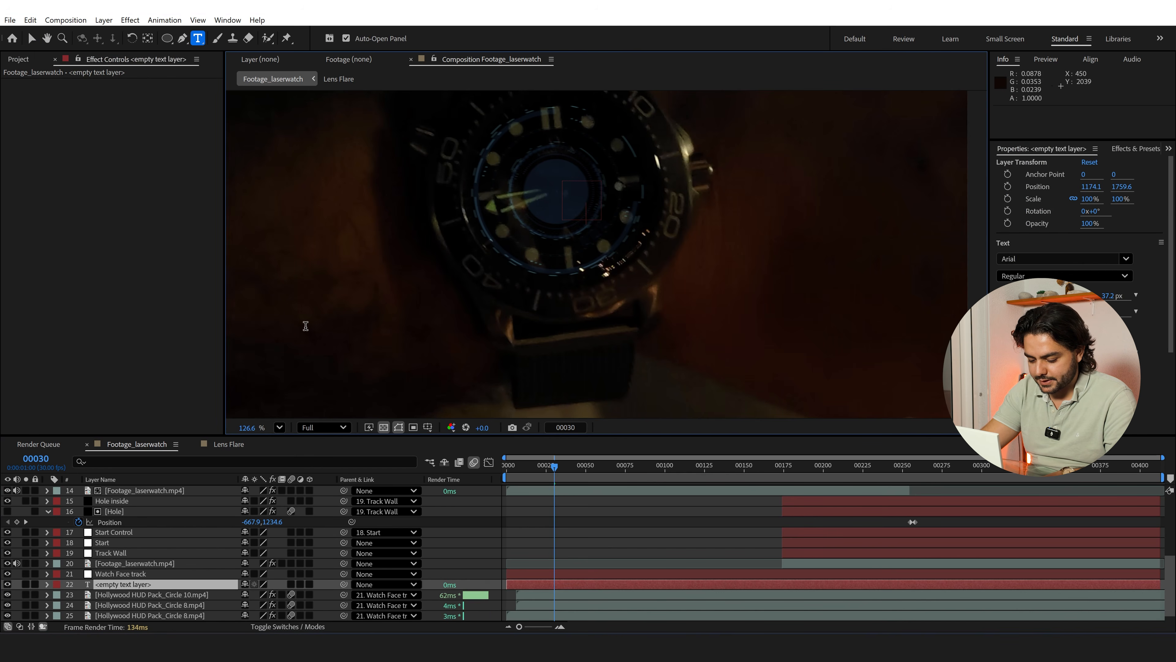
pyautogui.write('I')
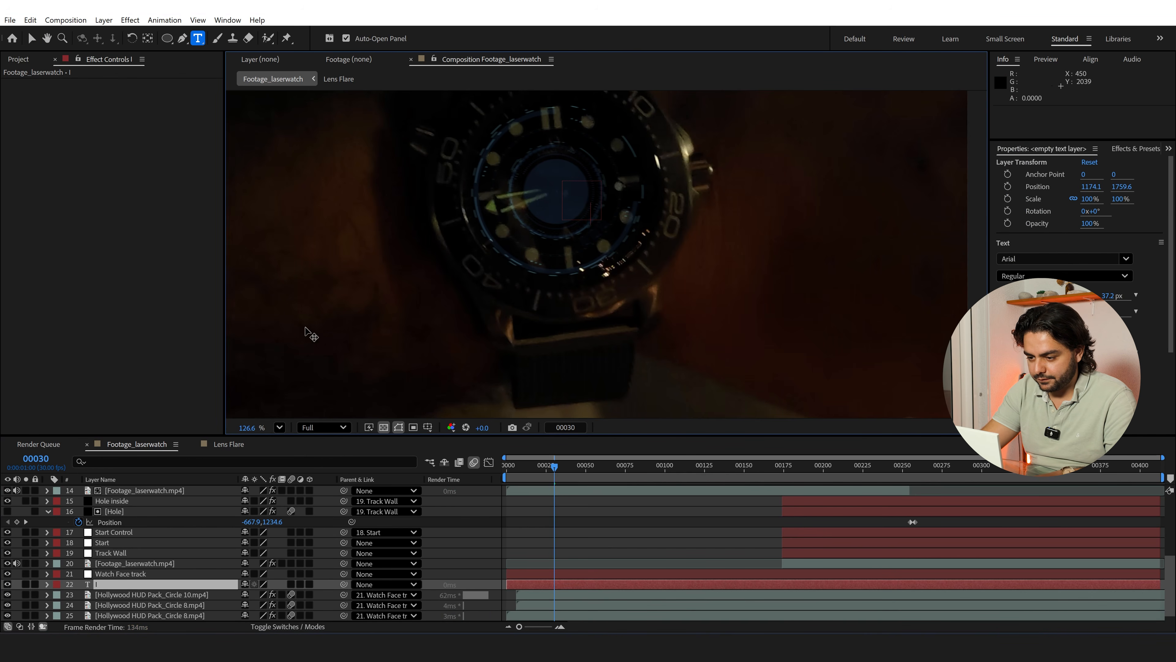
pyautogui.write('nvi')
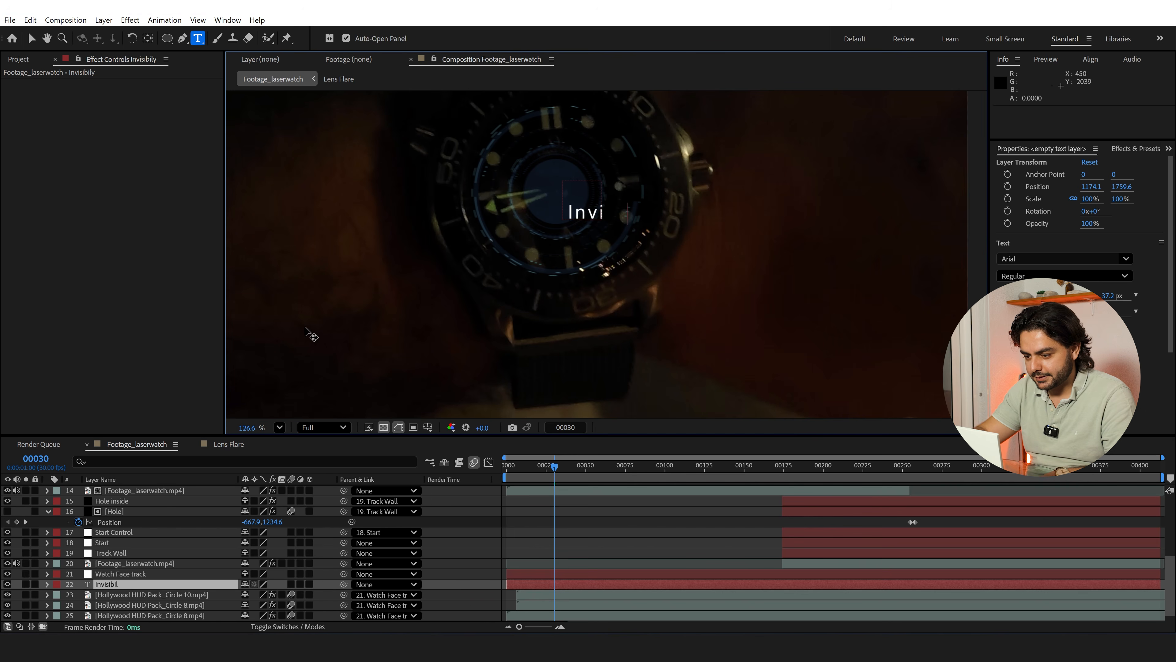
pyautogui.write('sibily')
pyautogui.write('INVISIBLE')
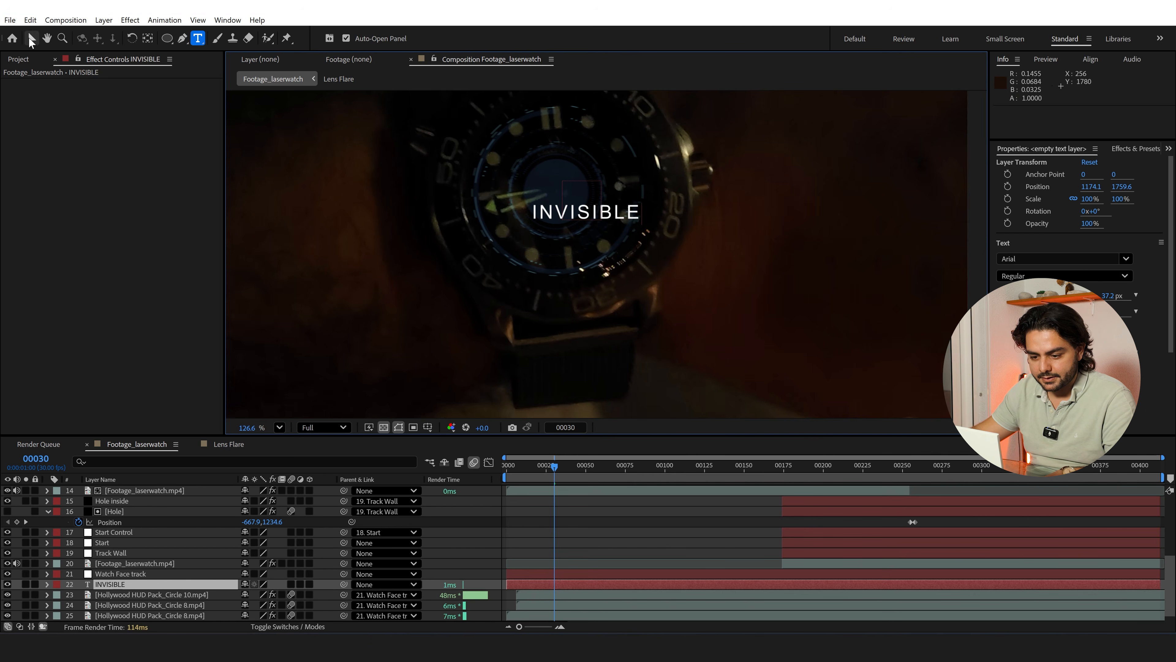
# Make the INVISIBLE text 3D, orient it to about 336.9°, 357.9°, 351° to match the dial, and move it to X 1142.1
pyautogui.click(30, 37)
pyautogui.click(309, 583)
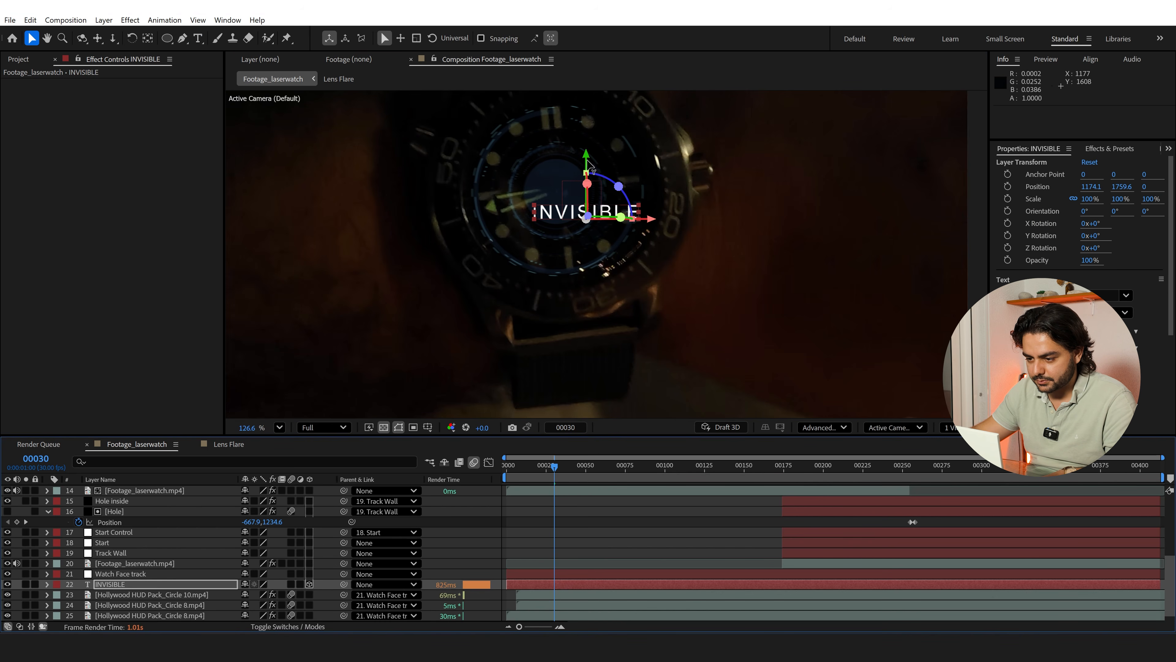
pyautogui.moveTo(585, 188)
pyautogui.mouseDown()
pyautogui.moveTo(587, 163)
pyautogui.moveTo(612, 188)
pyautogui.moveTo(598, 184)
pyautogui.mouseUp()
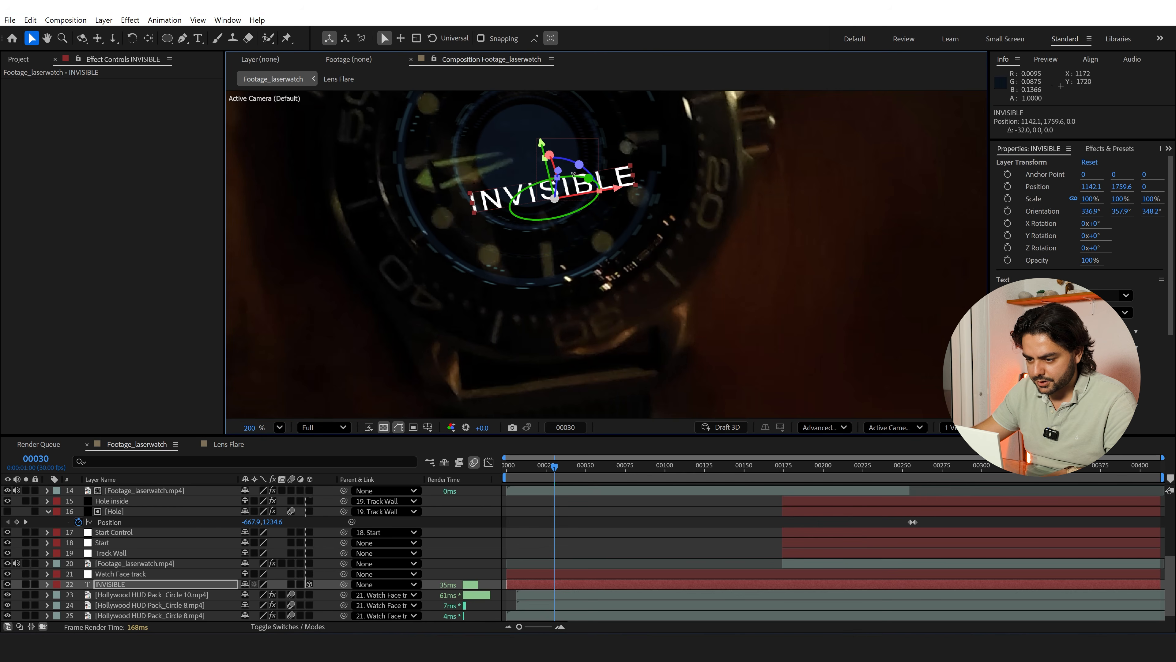
pyautogui.moveTo(580, 165); pyautogui.dragTo(581, 166)
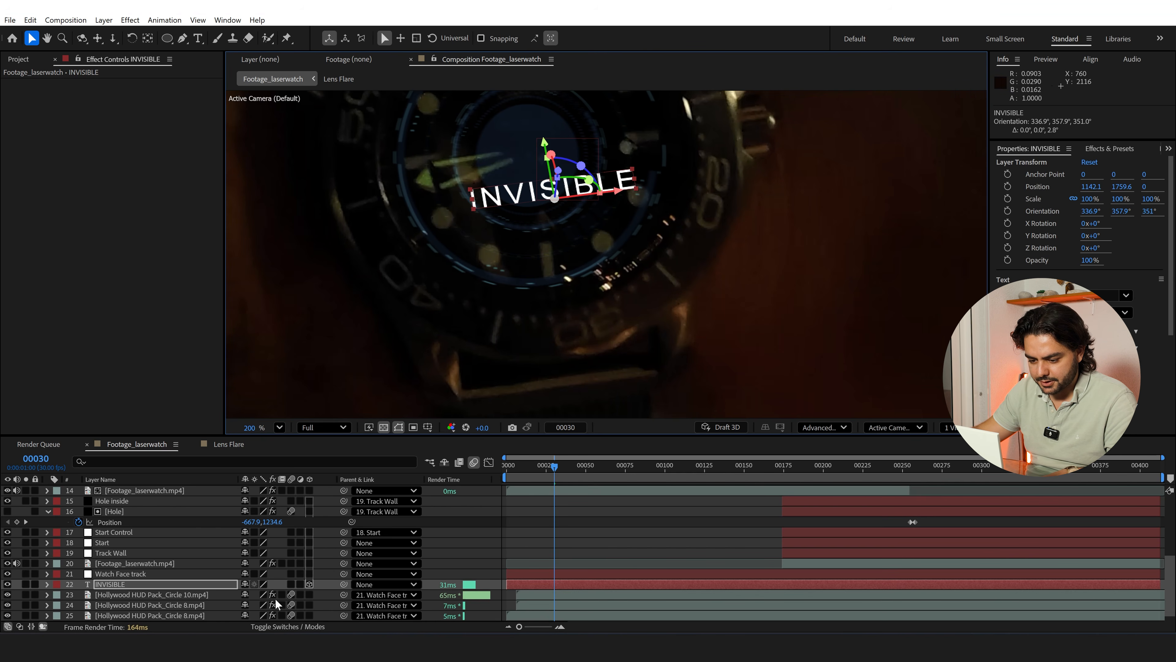
# Parent the INVISIBLE text layer to the Watch Face track null
pyautogui.click(389, 585)
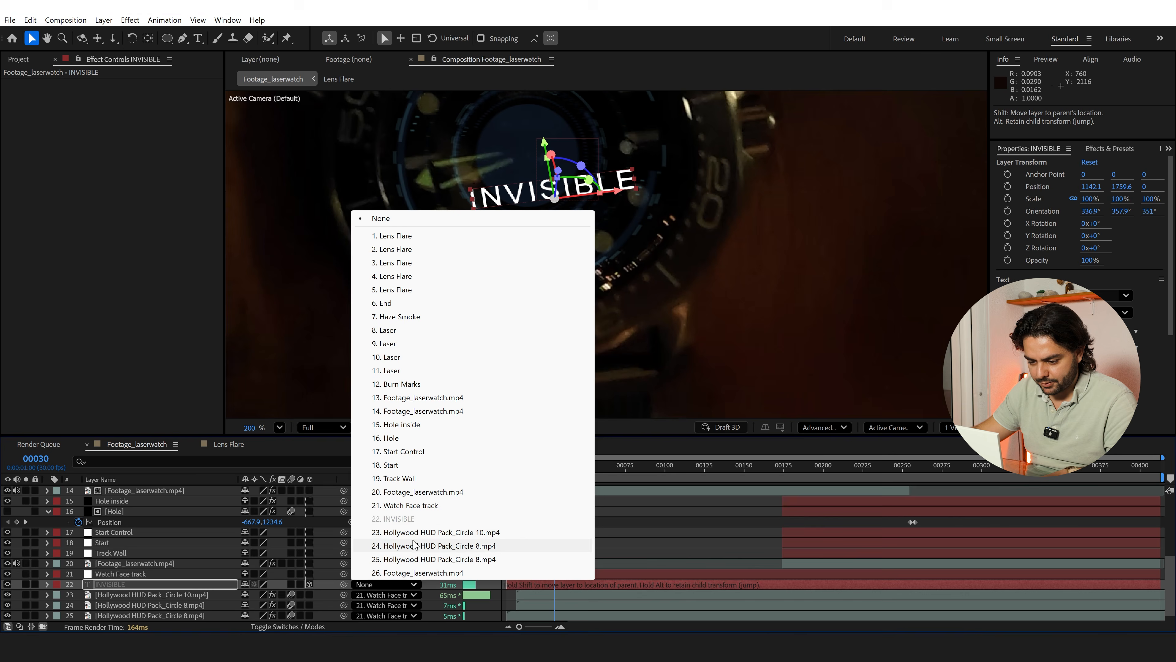
pyautogui.click(414, 506)
pyautogui.click(533, 529)
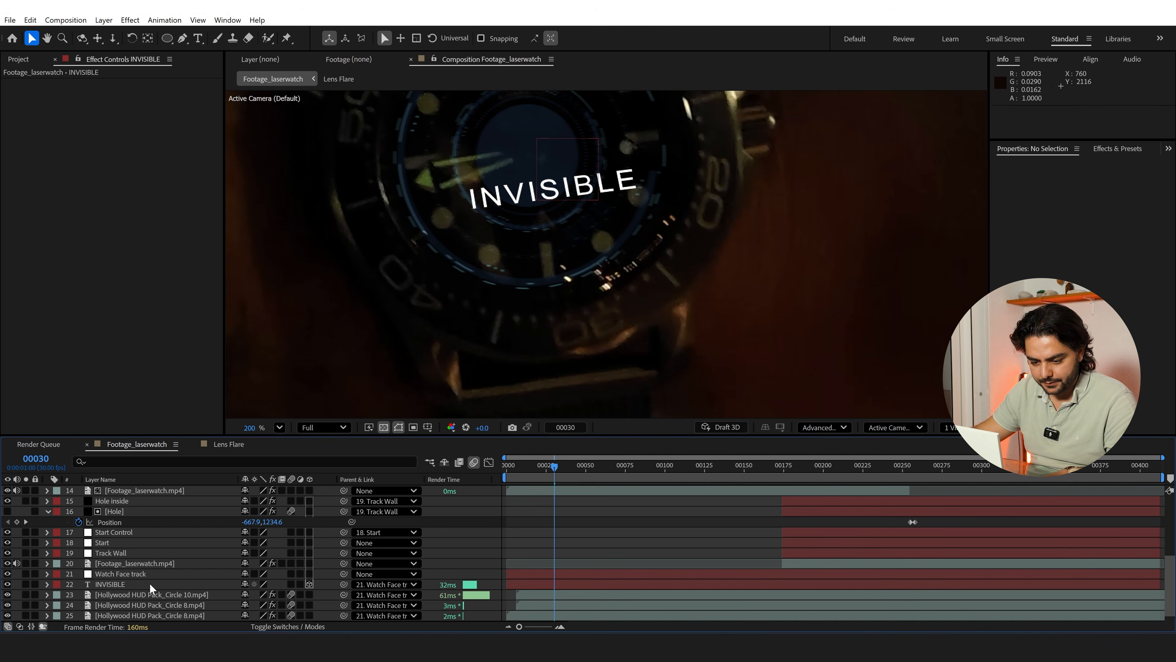
# Change the INVISIBLE text's fill colour from white to a light blue
pyautogui.click(109, 585)
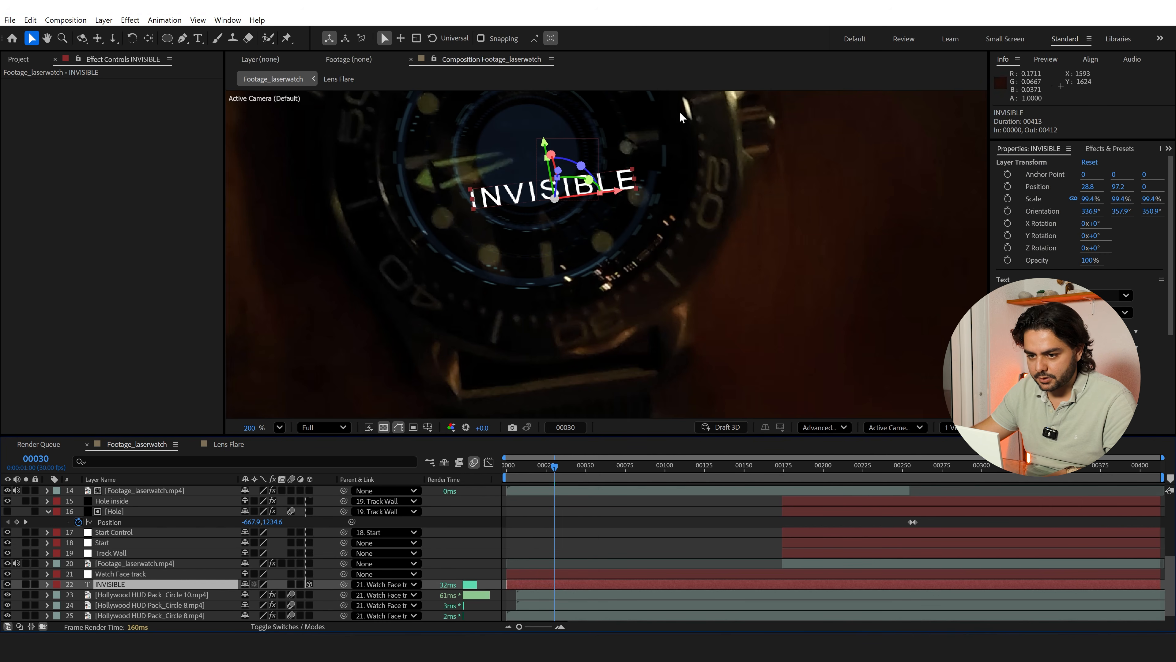
pyautogui.hotkey('ctrl', 'space')
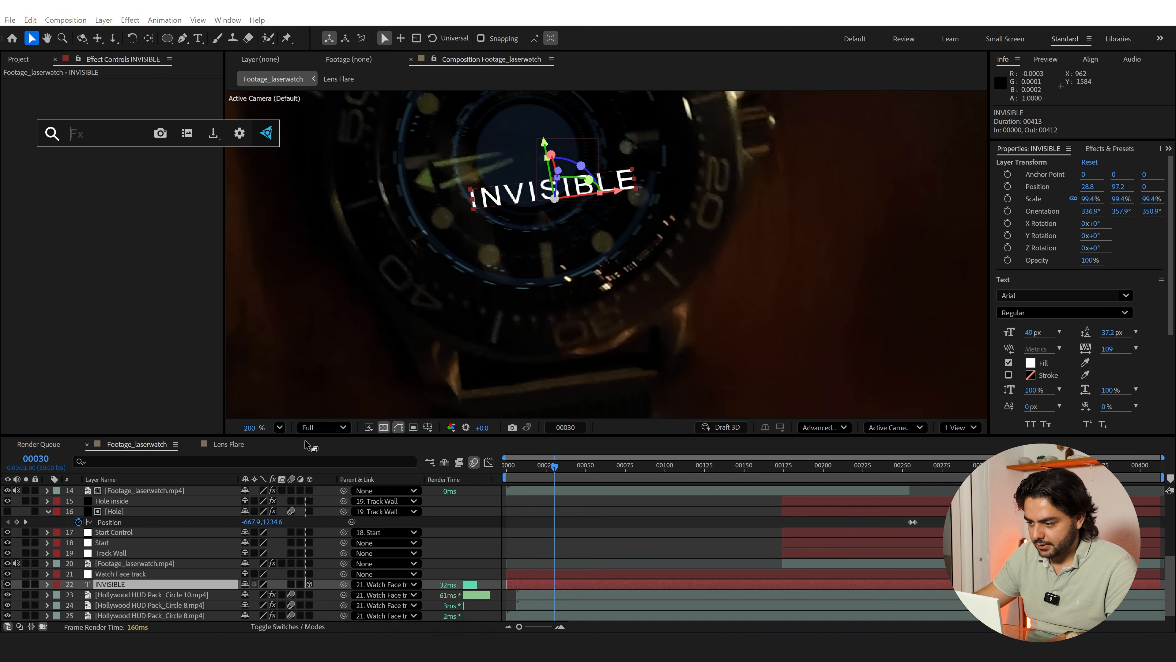
pyautogui.click(1029, 368)
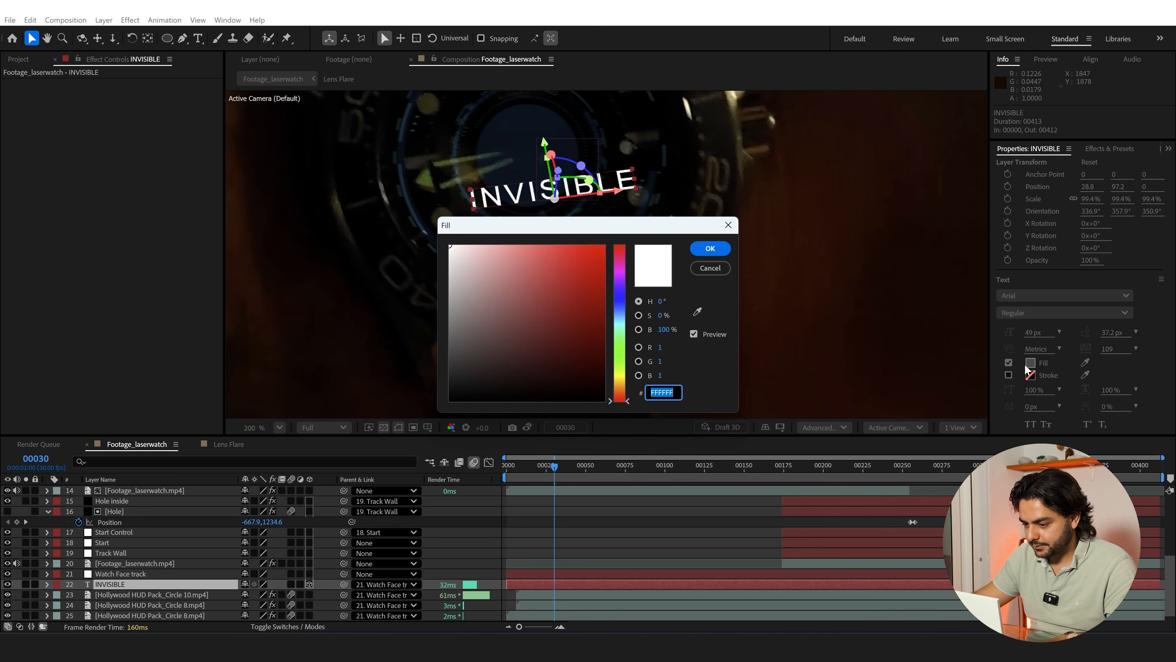
pyautogui.click(616, 304)
pyautogui.click(587, 293)
pyautogui.moveTo(637, 232); pyautogui.dragTo(626, 235)
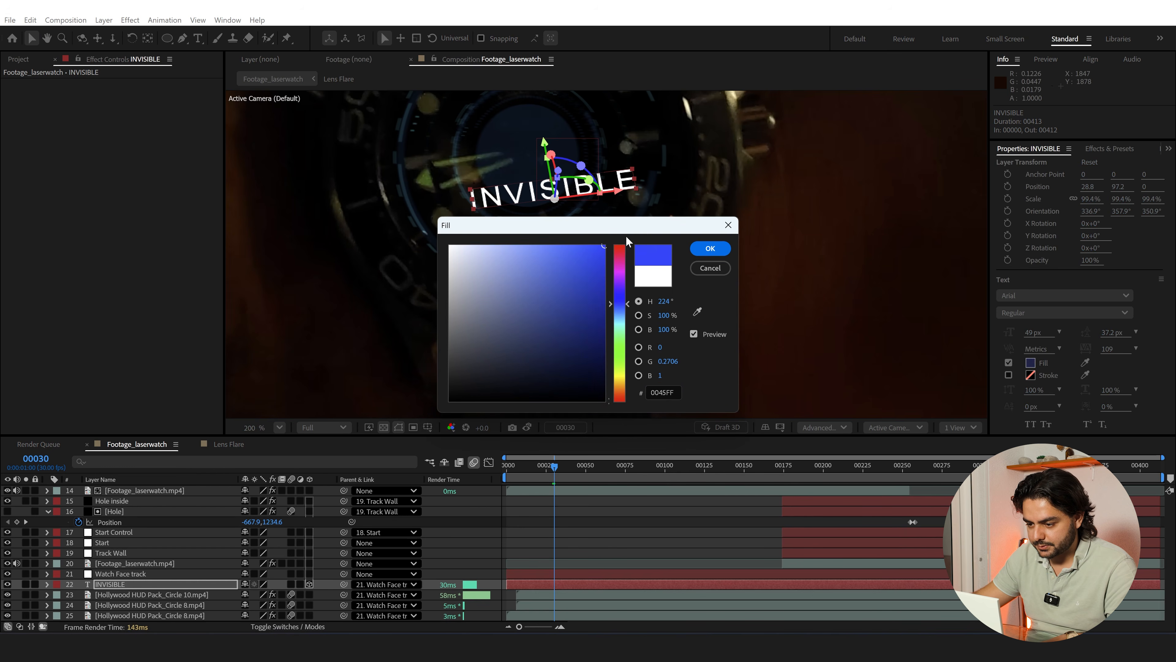
pyautogui.moveTo(622, 306); pyautogui.dragTo(617, 312)
pyautogui.click(709, 250)
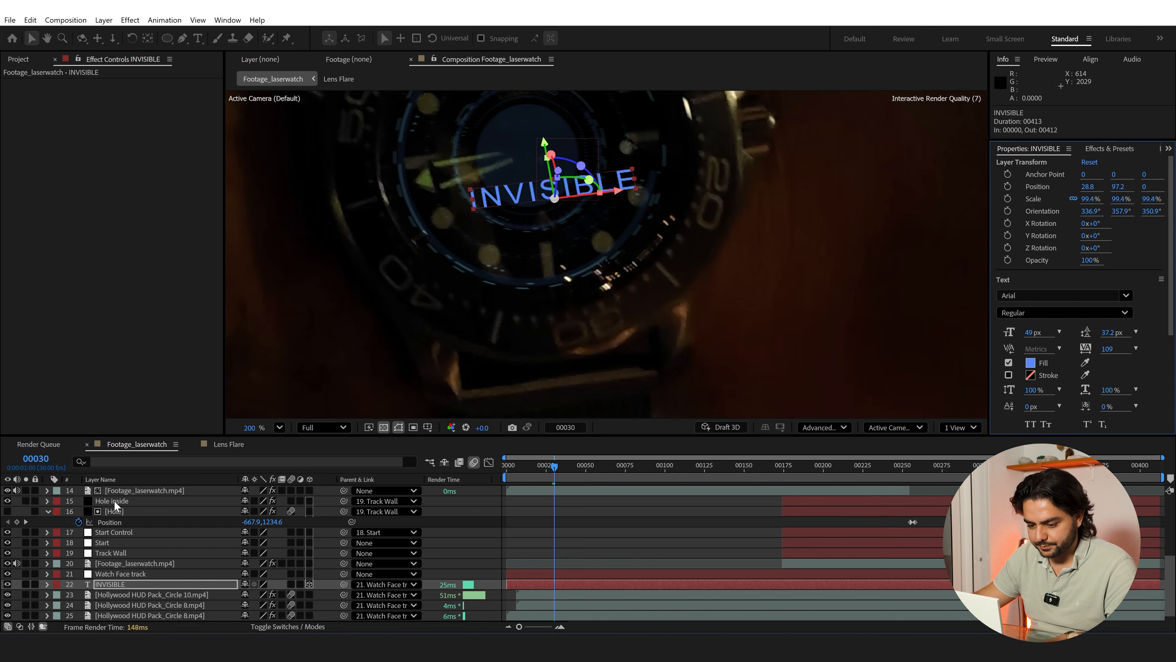
# Trim the start of the INVISIBLE text layer to frame 52
pyautogui.click(216, 584)
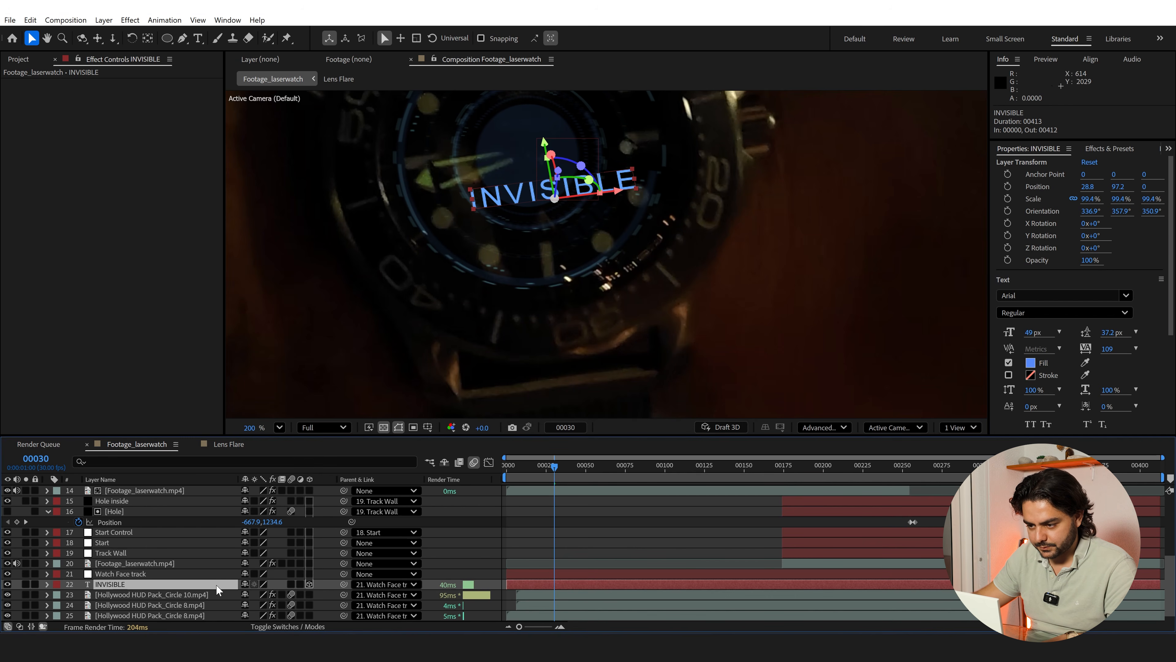
pyautogui.scroll(-2, 487, 279)
pyautogui.scroll(-2, 639, 297)
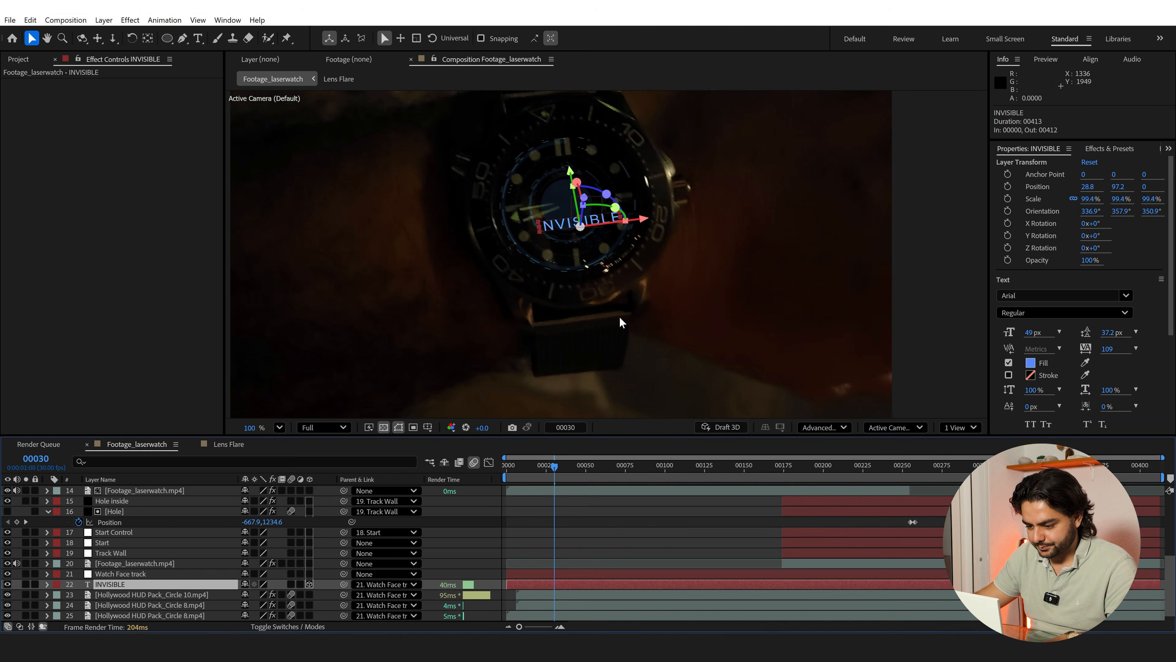
pyautogui.moveTo(588, 585); pyautogui.dragTo(588, 585)
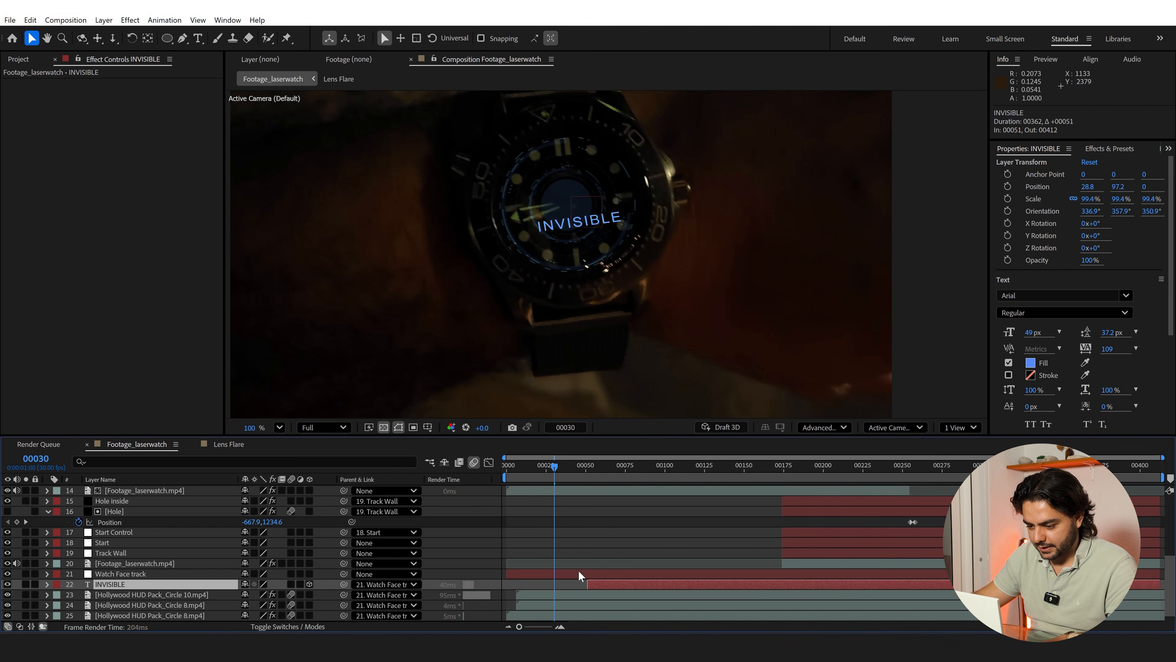
pyautogui.moveTo(558, 467); pyautogui.dragTo(577, 481)
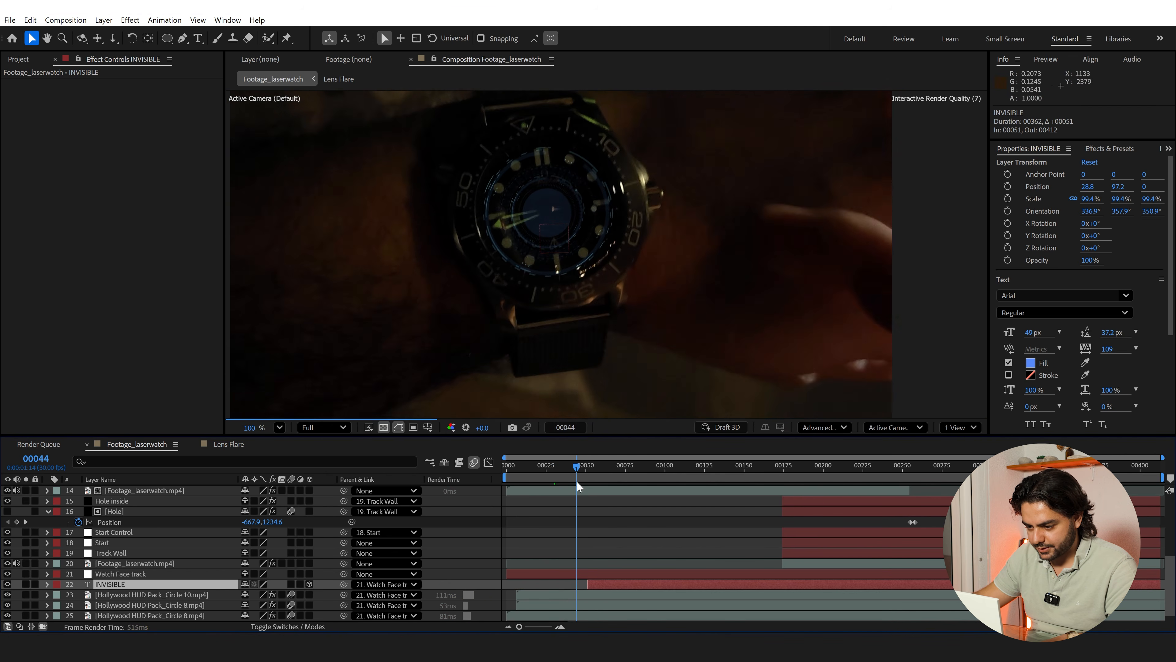
pyautogui.moveTo(587, 587); pyautogui.dragTo(578, 561)
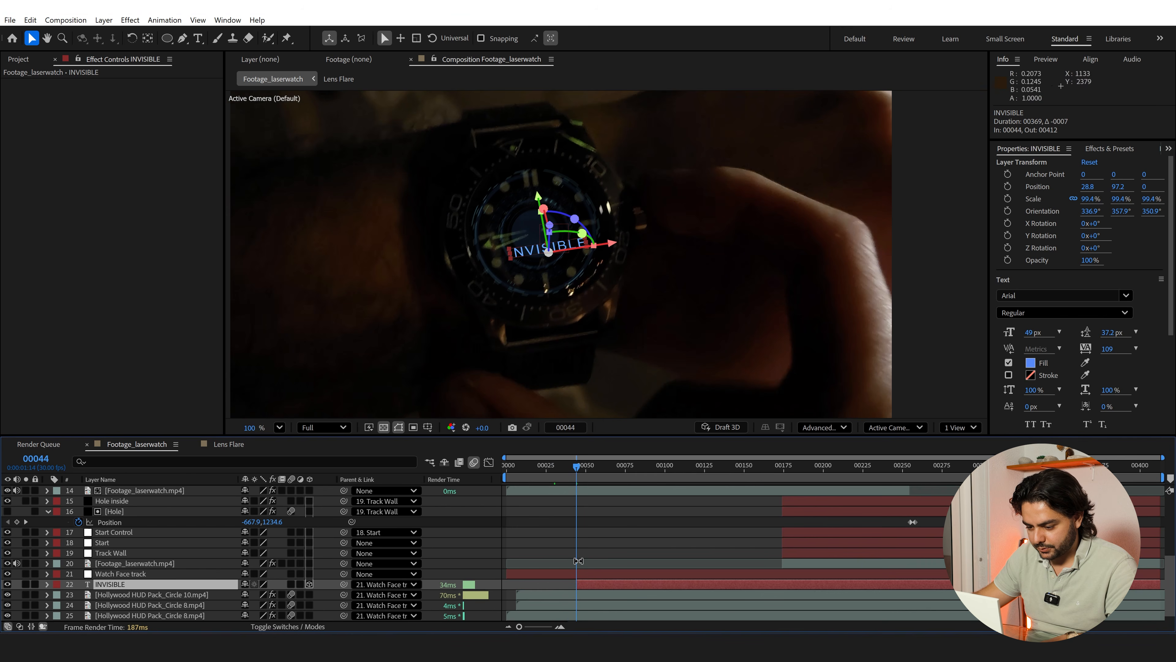
pyautogui.moveTo(575, 469); pyautogui.dragTo(587, 472)
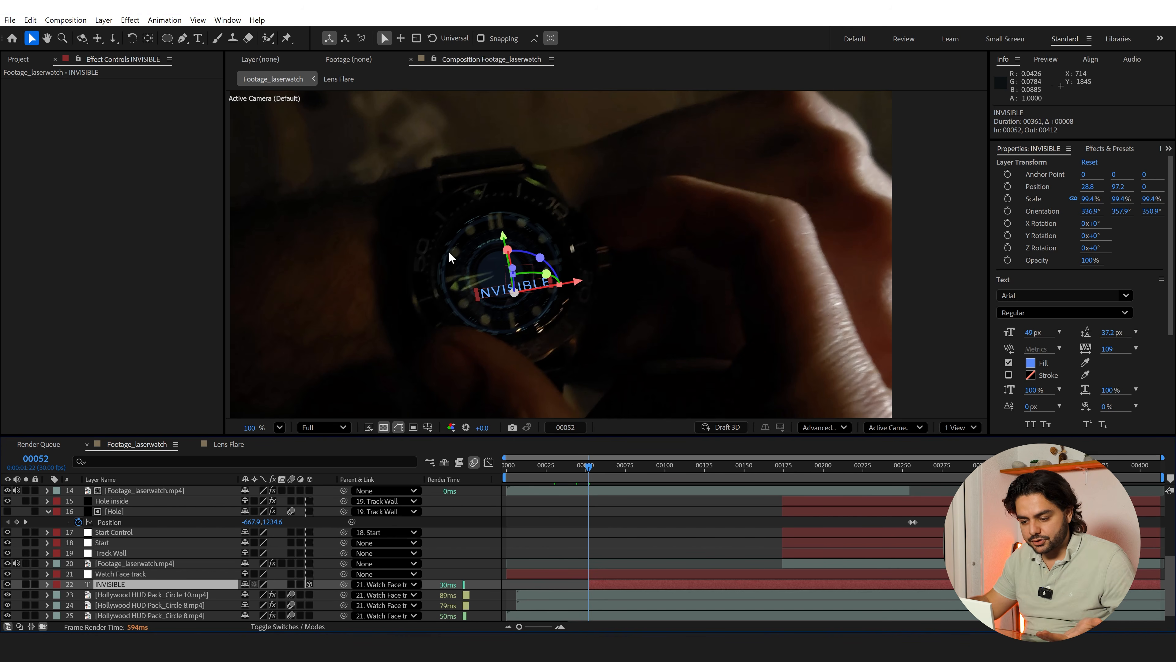
# At frame 67, move the INVISIBLE text to position 5, 99.1 and trim its layer to start at that frame
pyautogui.moveTo(584, 470); pyautogui.dragTo(613, 468)
pyautogui.moveTo(559, 402); pyautogui.dragTo(583, 366)
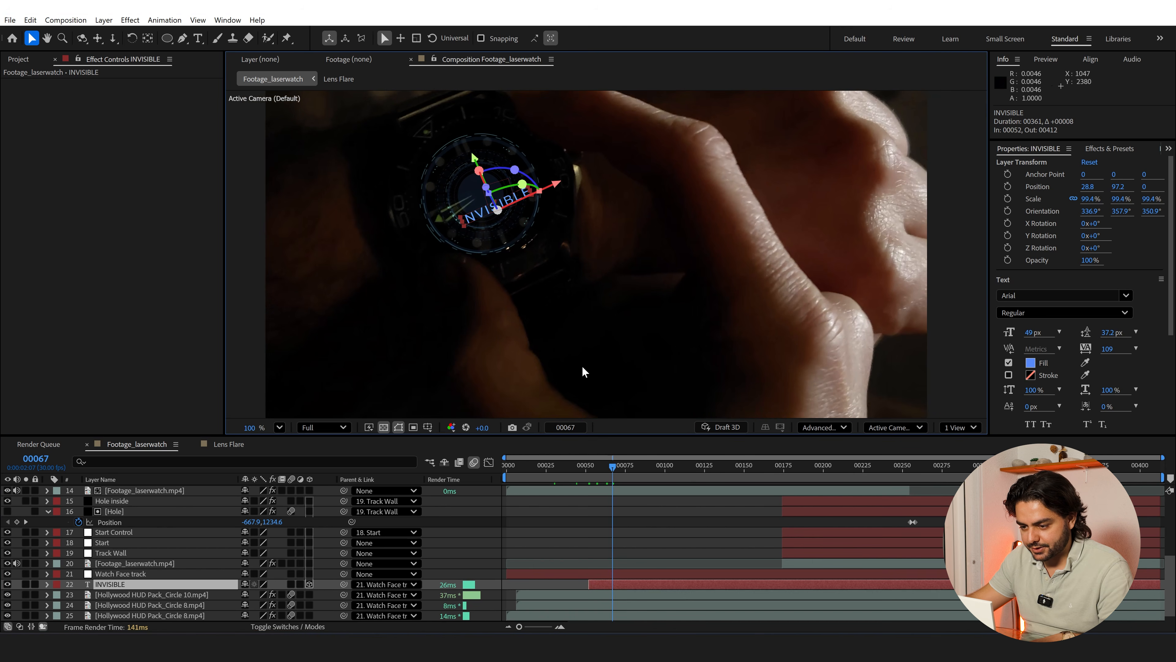
pyautogui.moveTo(470, 217); pyautogui.dragTo(462, 219)
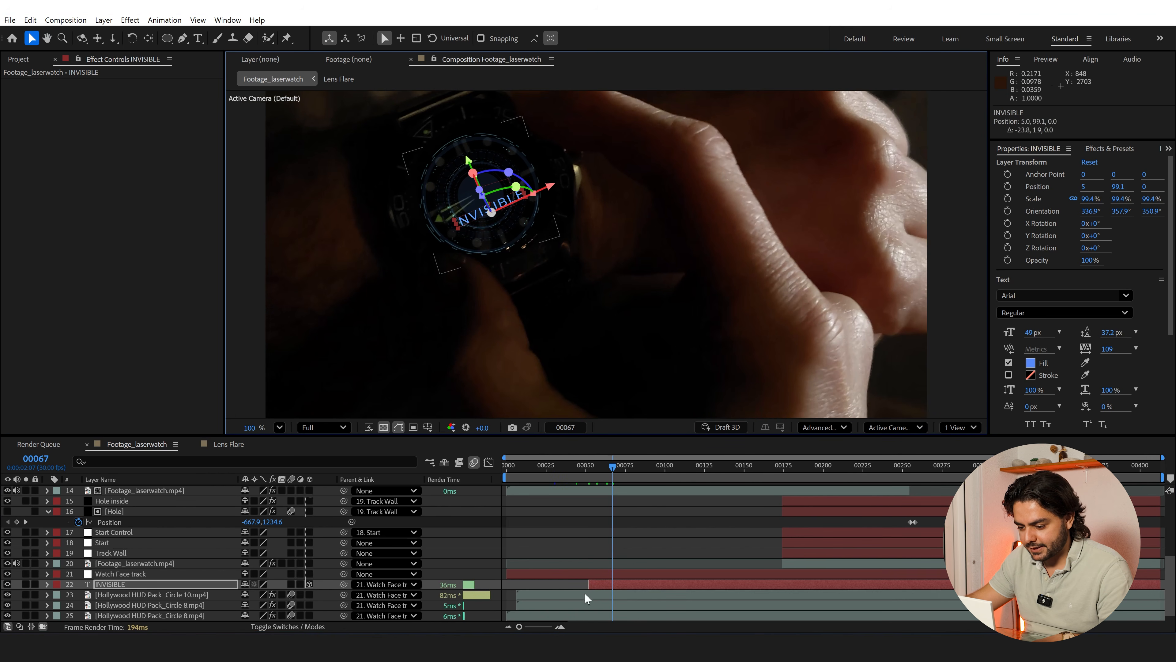
pyautogui.moveTo(588, 585); pyautogui.dragTo(609, 581)
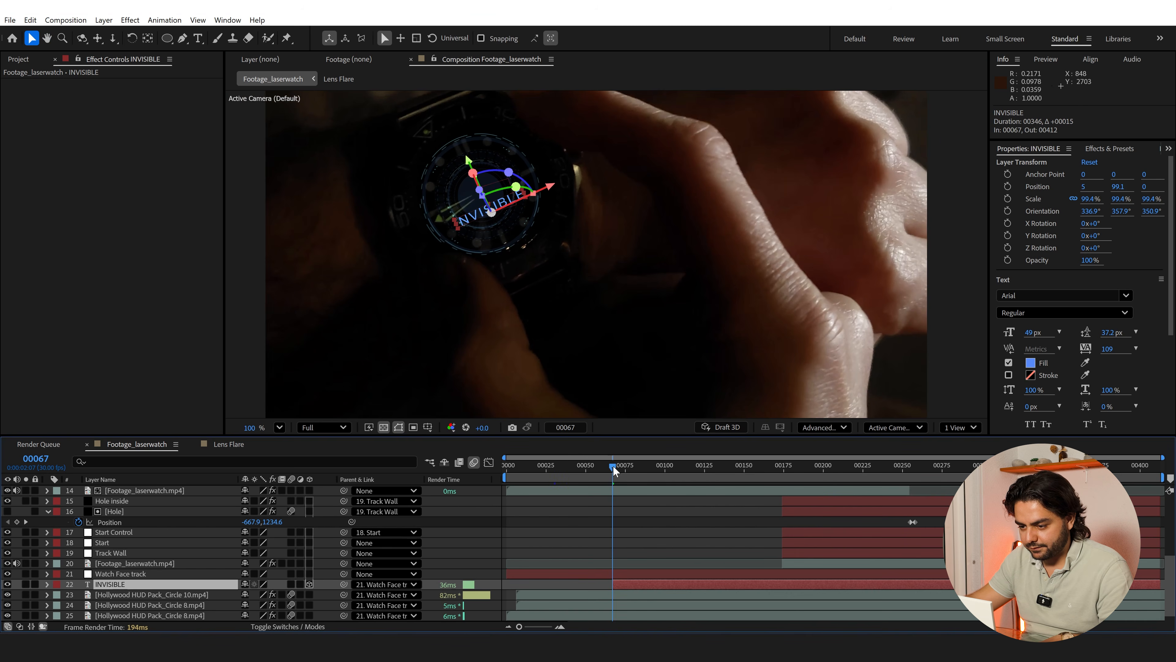
# Lower the composition preview resolution to Quarter and review the INVISIBLE text from about frame 68
pyautogui.moveTo(614, 469); pyautogui.dragTo(637, 468)
pyautogui.click(322, 427)
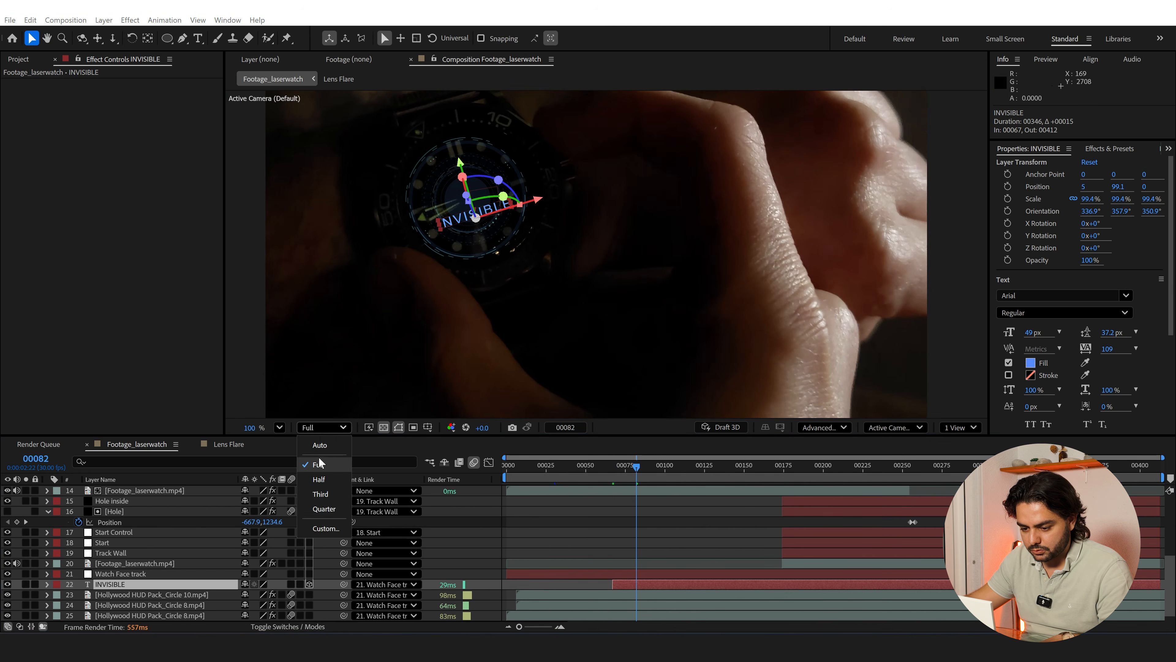
pyautogui.click(324, 509)
pyautogui.moveTo(637, 467); pyautogui.dragTo(615, 469)
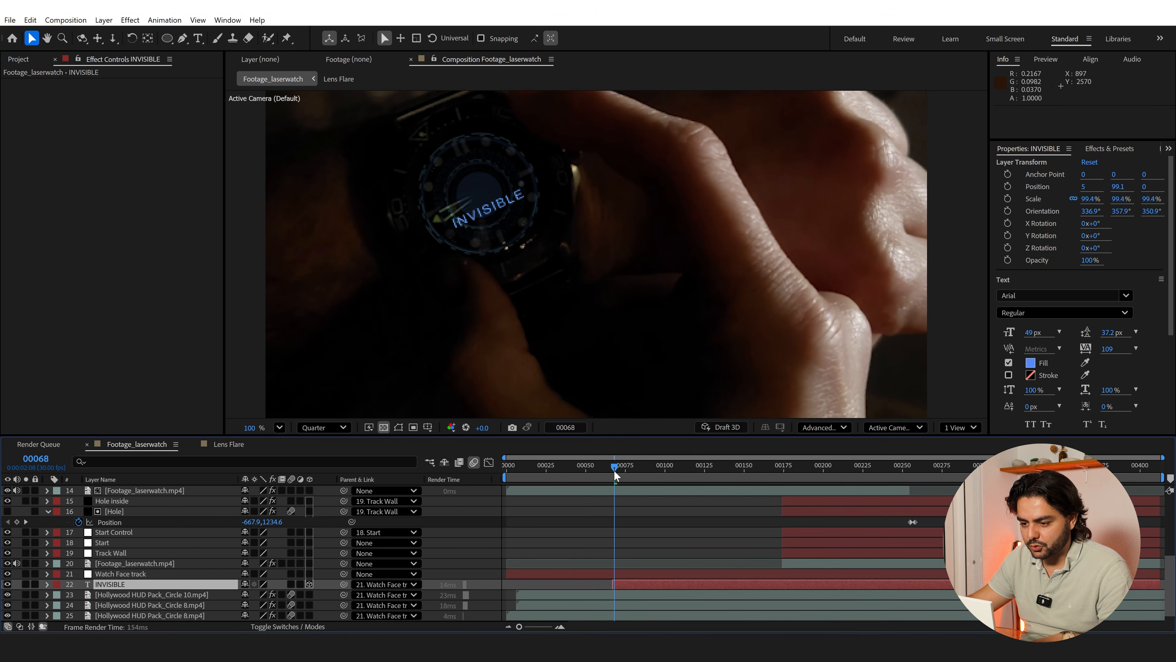
pyautogui.click(615, 469)
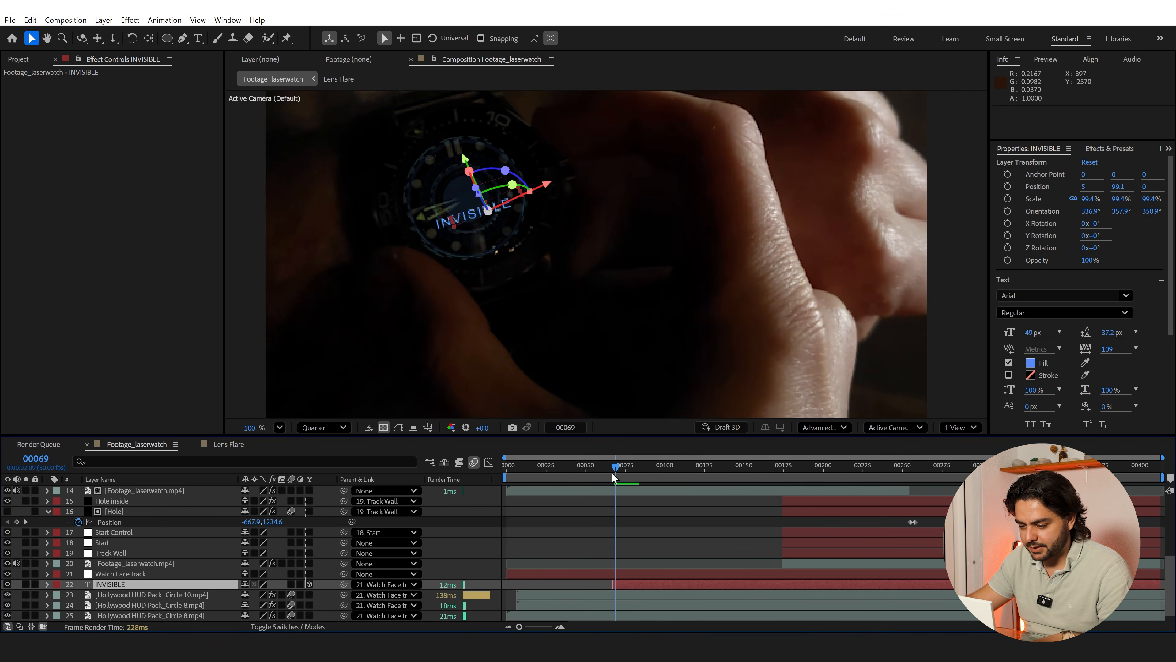
# Split the INVISIBLE text layer at frame 101 and change the second part's text to LASER CUT
pyautogui.moveTo(613, 473); pyautogui.dragTo(666, 491)
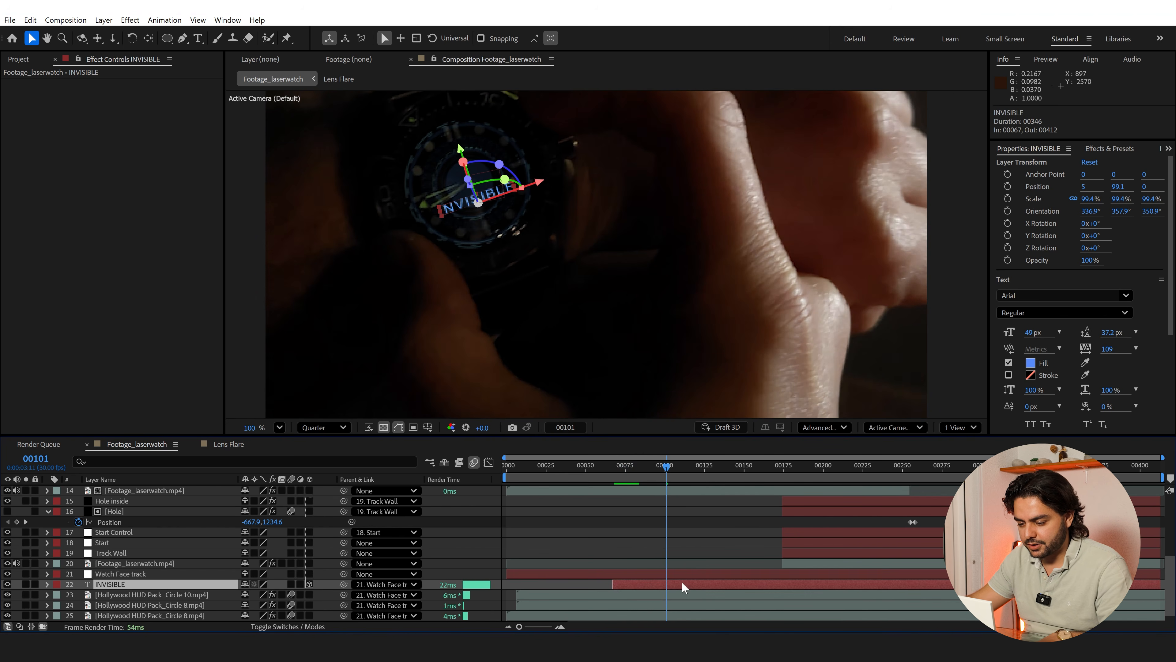
pyautogui.hotkey('ctrl', 'shift', 'd')
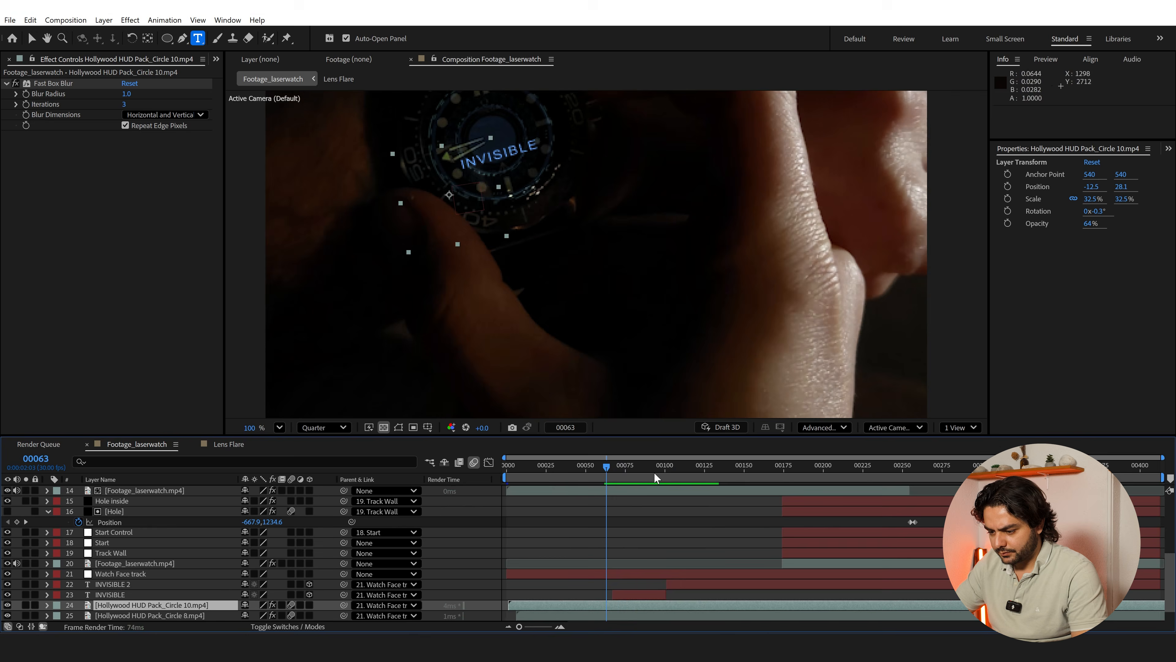
pyautogui.moveTo(654, 474); pyautogui.dragTo(677, 481)
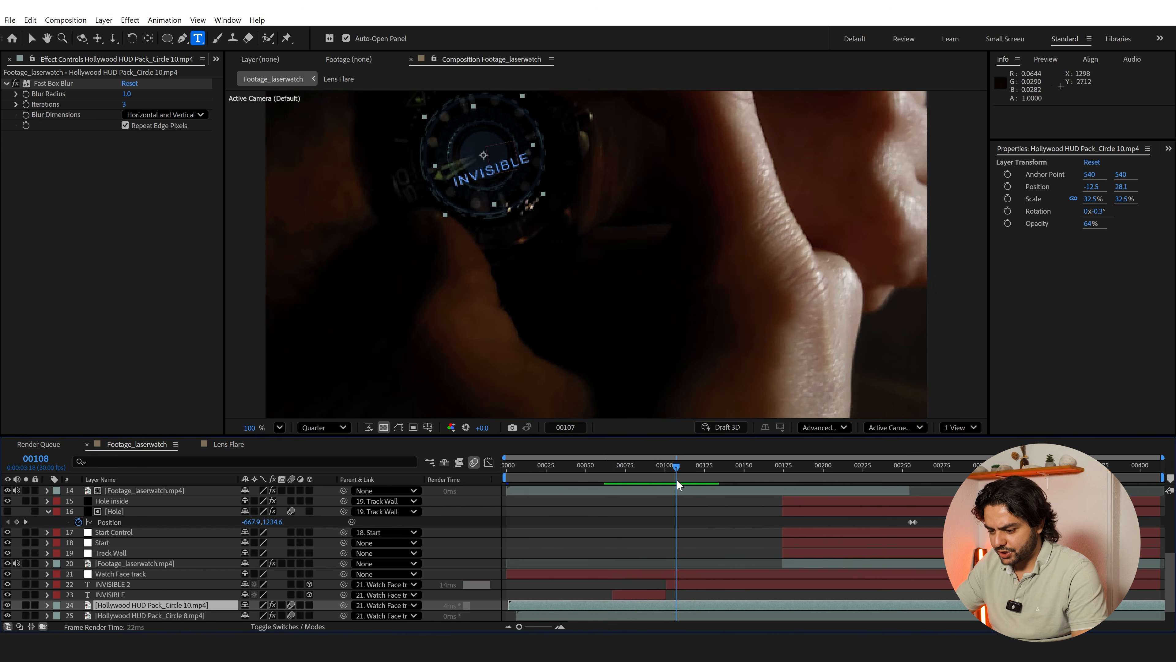
pyautogui.click(678, 583)
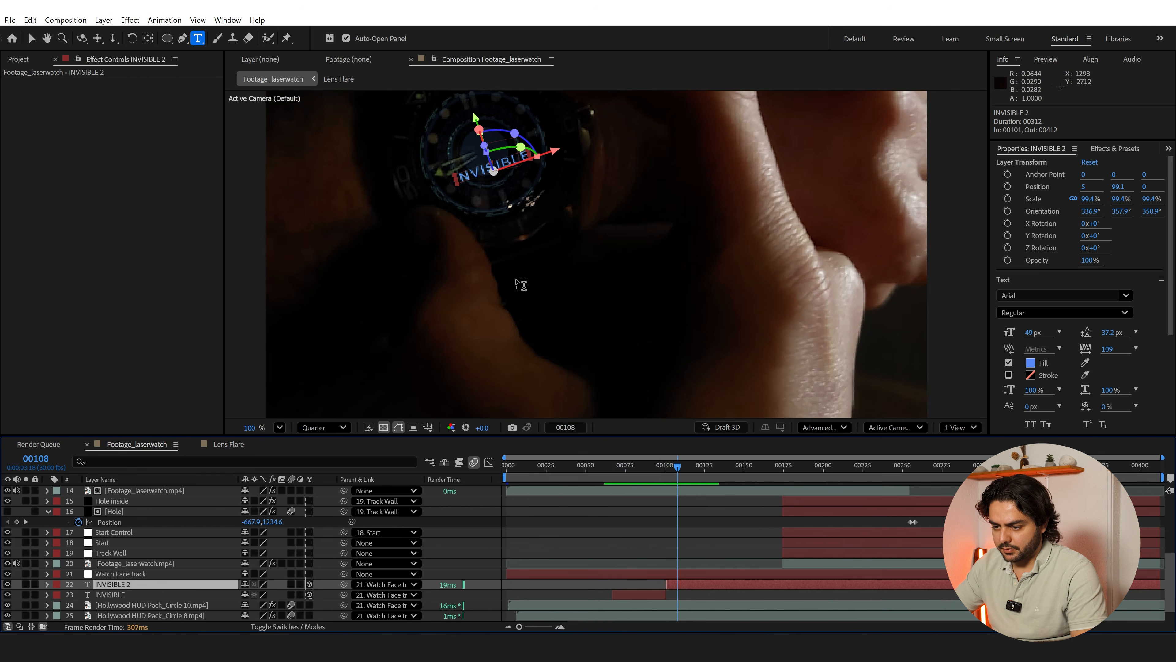
pyautogui.doubleClick(475, 175)
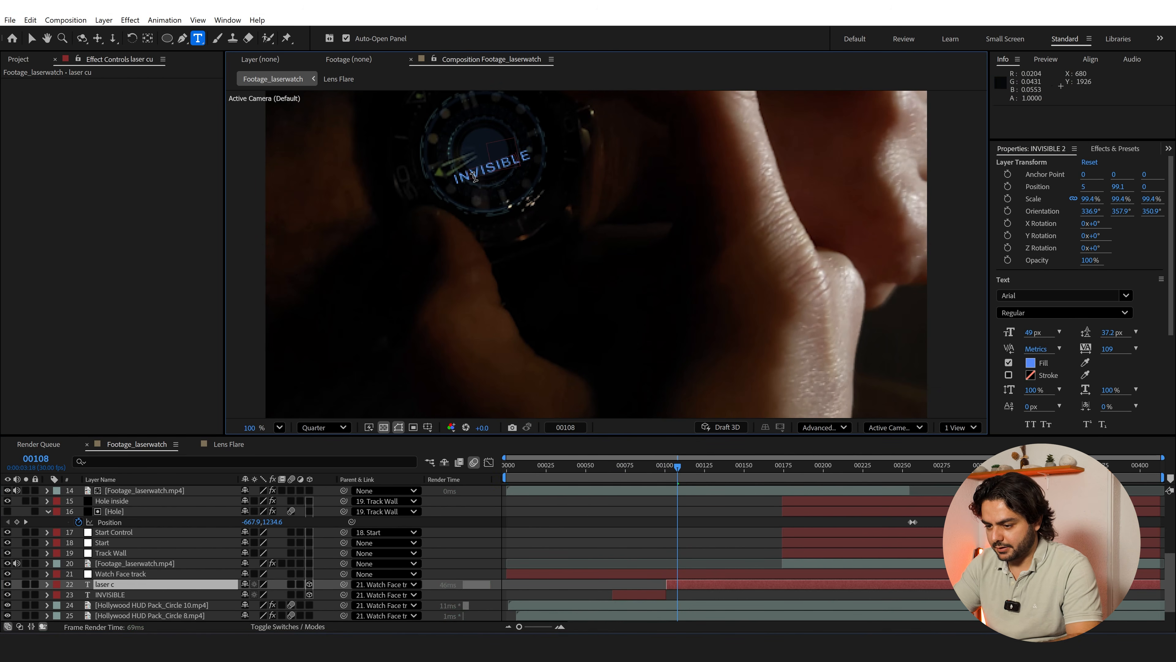
pyautogui.write('laser cut')
pyautogui.hotkey('ctrl', 'a')
pyautogui.write('LASER CUT')
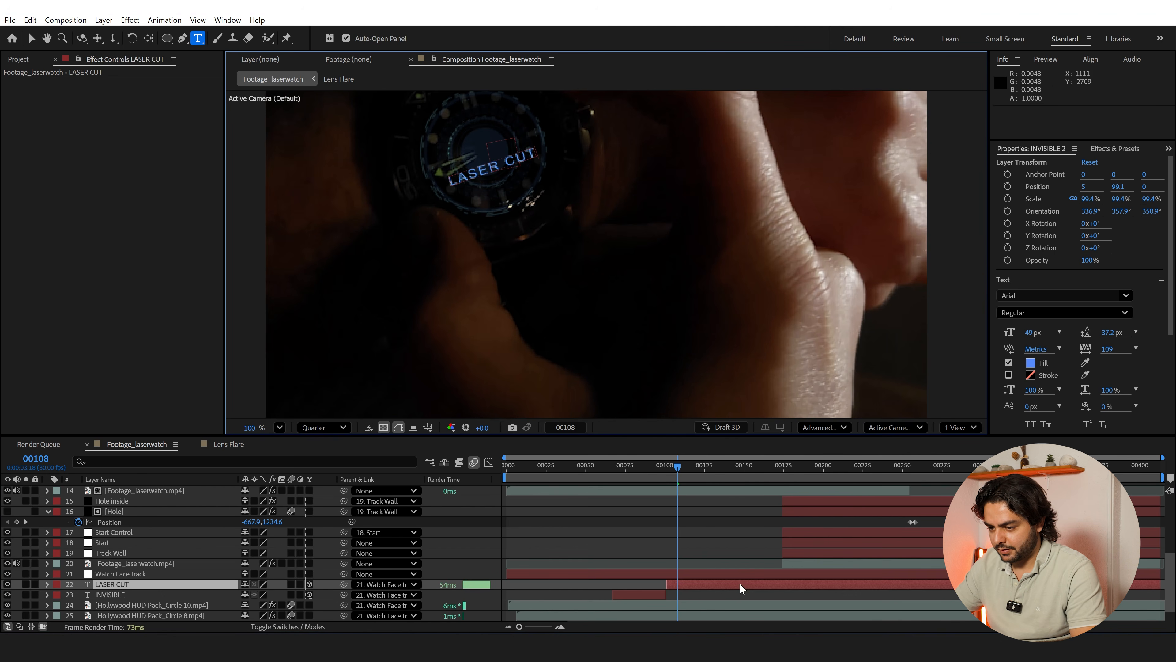
pyautogui.click(741, 547)
# Preview the LASER CUT text, split its layer at frame 131 and start the second part at frame 133
pyautogui.press('space')
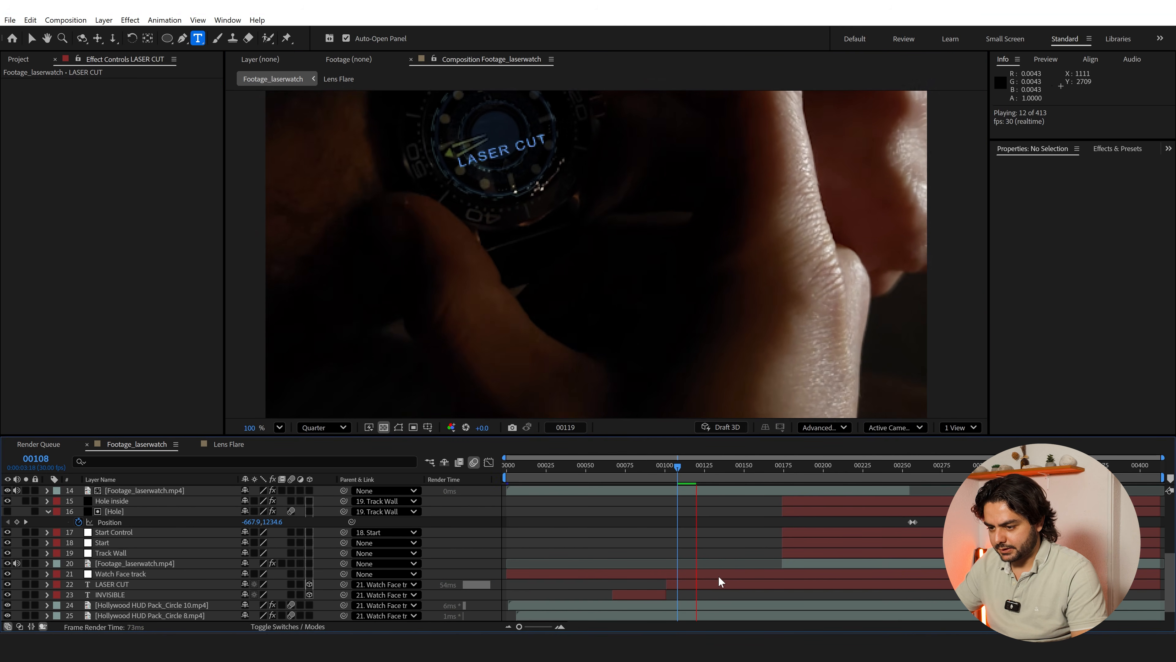
pyautogui.moveTo(699, 473); pyautogui.dragTo(714, 480)
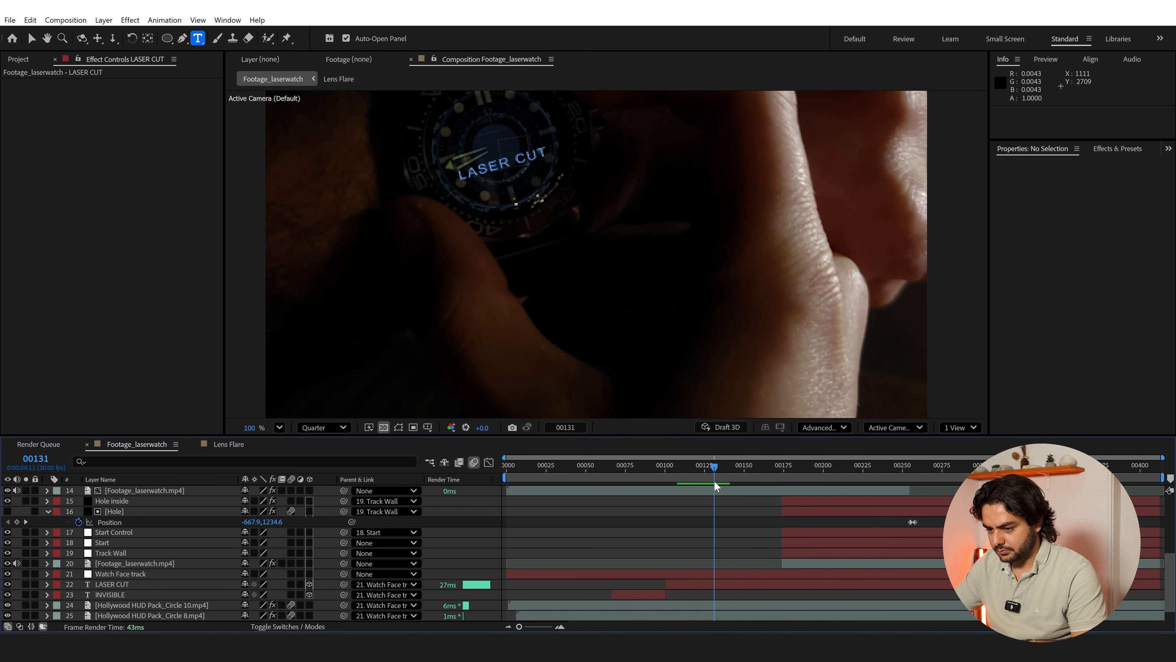
pyautogui.click(725, 584)
pyautogui.hotkey('ctrl', 'shift', 'd')
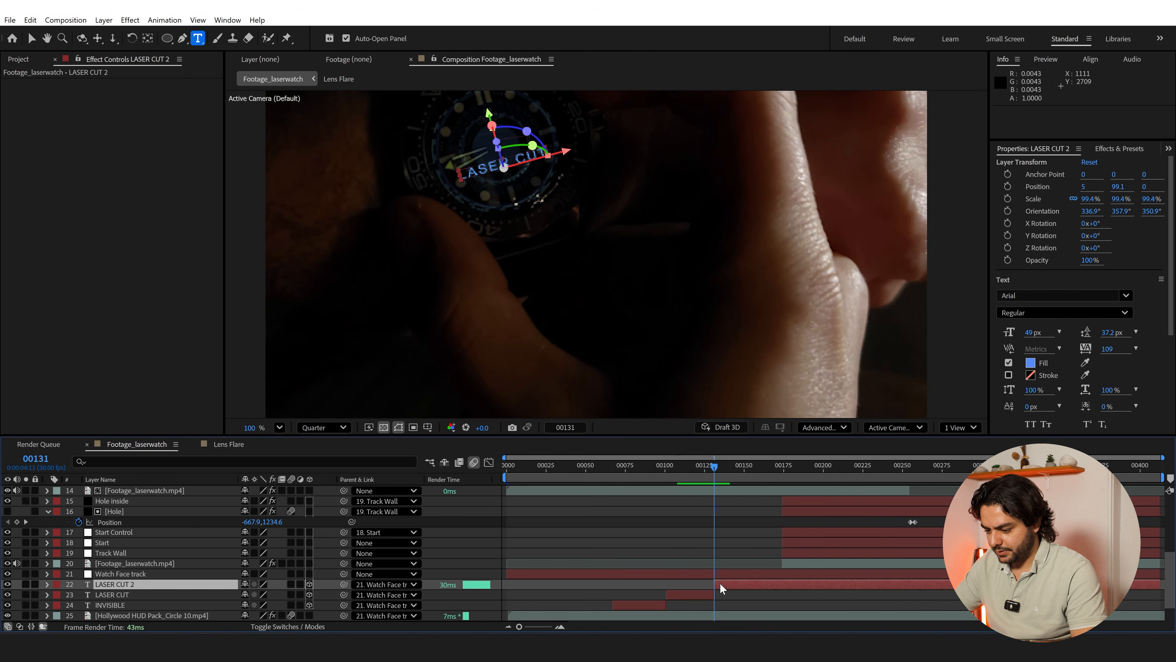
pyautogui.moveTo(714, 584); pyautogui.dragTo(718, 584)
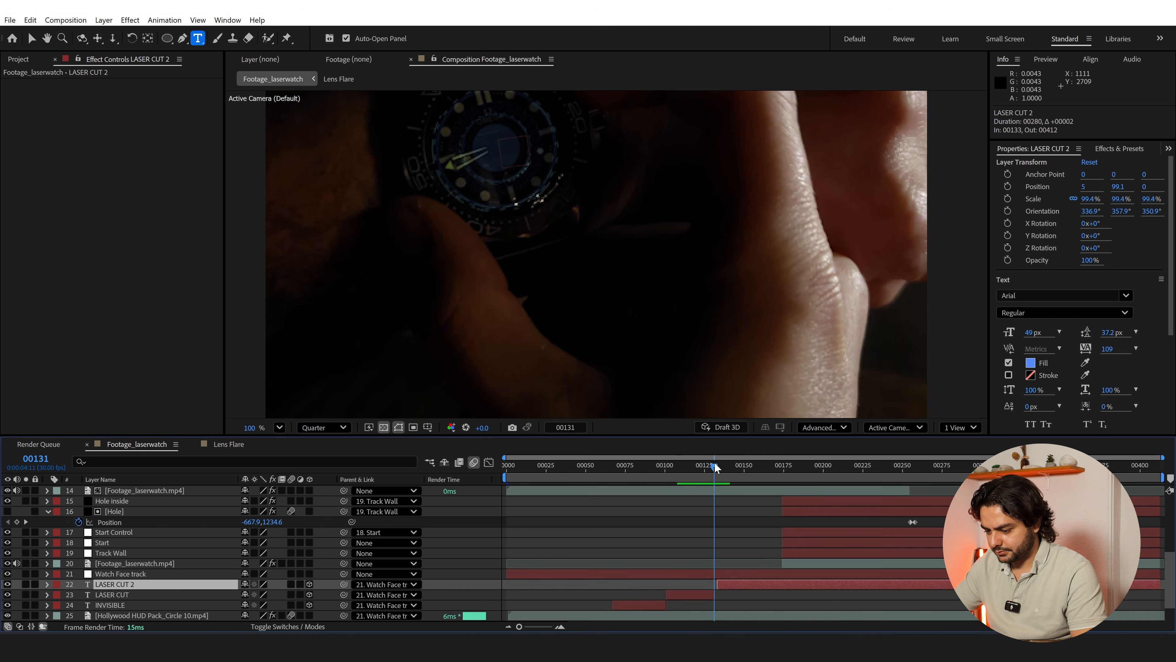
# Cut off and delete the remainder of the LASER CUT 2 layer to leave only a brief flicker, and preview it
pyautogui.moveTo(715, 465); pyautogui.dragTo(705, 476)
pyautogui.hotkey('ctrl', 'shift', 'd')
pyautogui.press('Delete')
pyautogui.press('space')
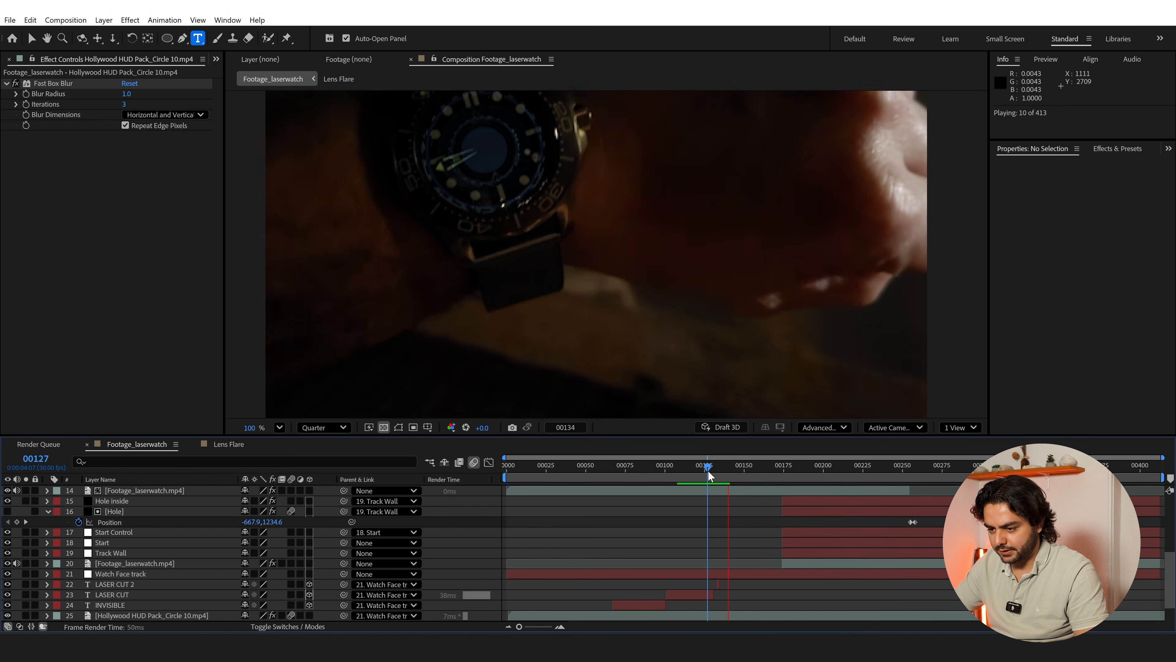
# Place the Mocha-tracked Footage_laserwatch.mp4 layer below Watch Face track and above the text and HUD layers, and apply the Extract effect
pyautogui.click(704, 472)
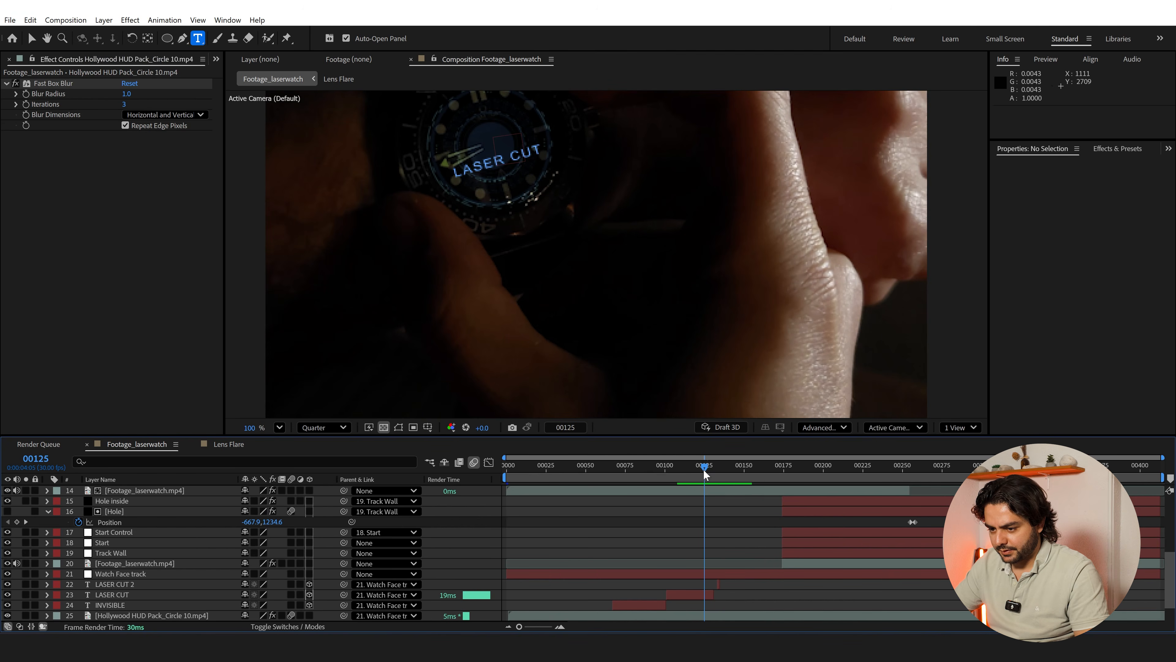
pyautogui.scroll(-2, 135, 594)
pyautogui.click(139, 615)
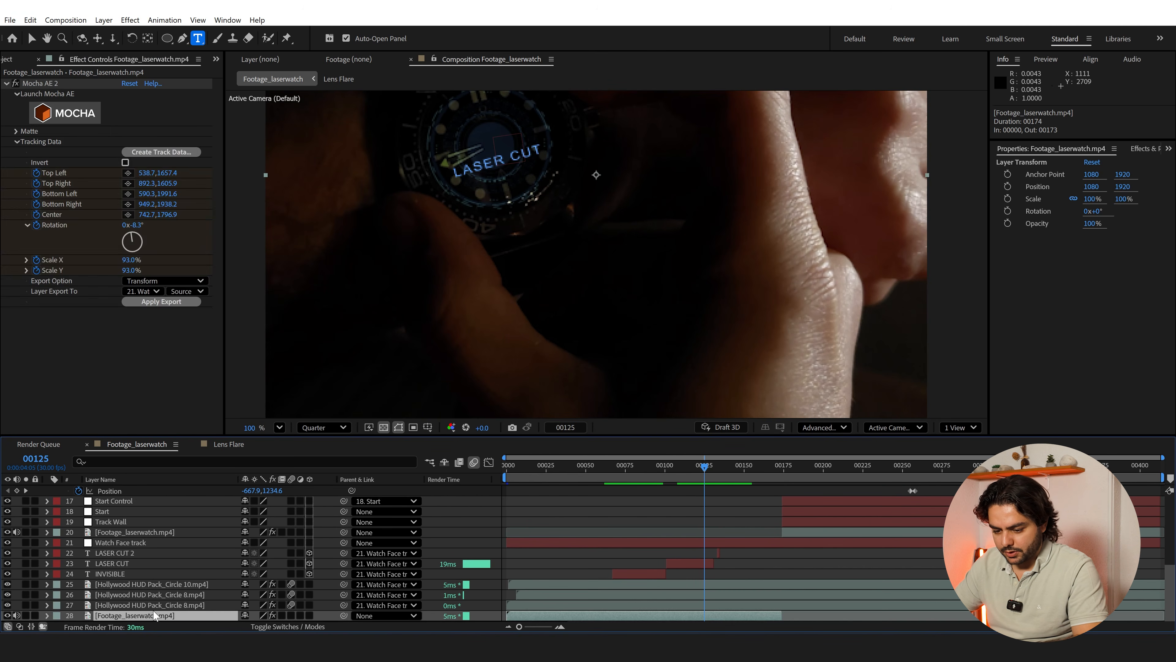
pyautogui.moveTo(141, 615); pyautogui.dragTo(154, 545)
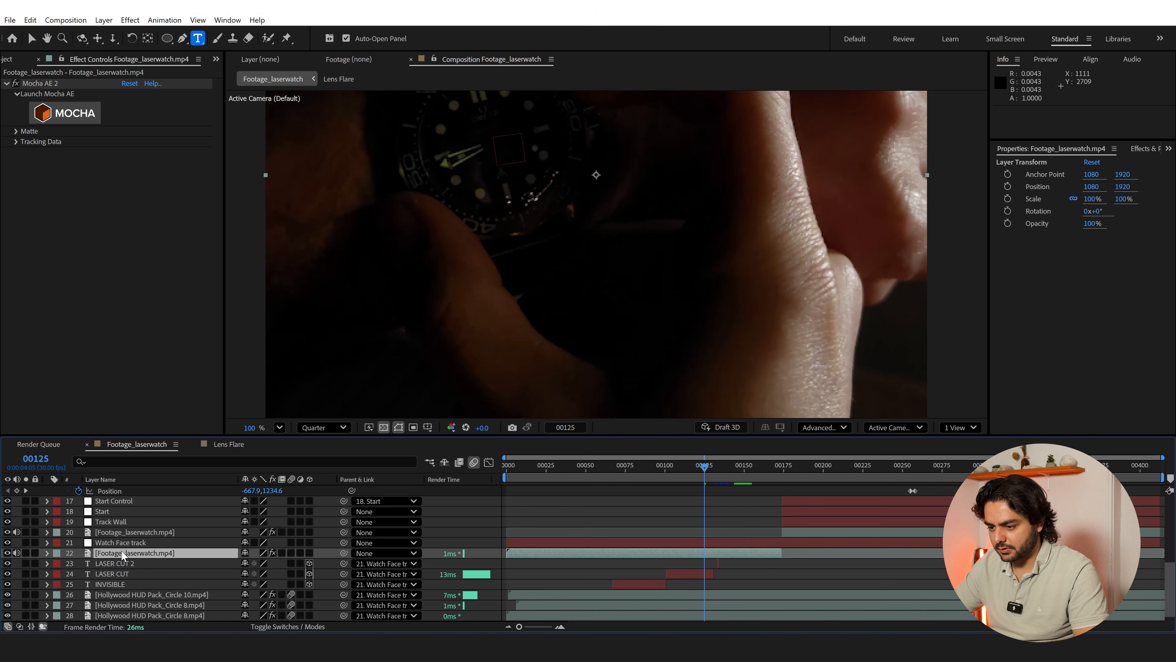
pyautogui.hotkey('ctrl', 'space')
pyautogui.write('extr')
pyautogui.click(107, 535)
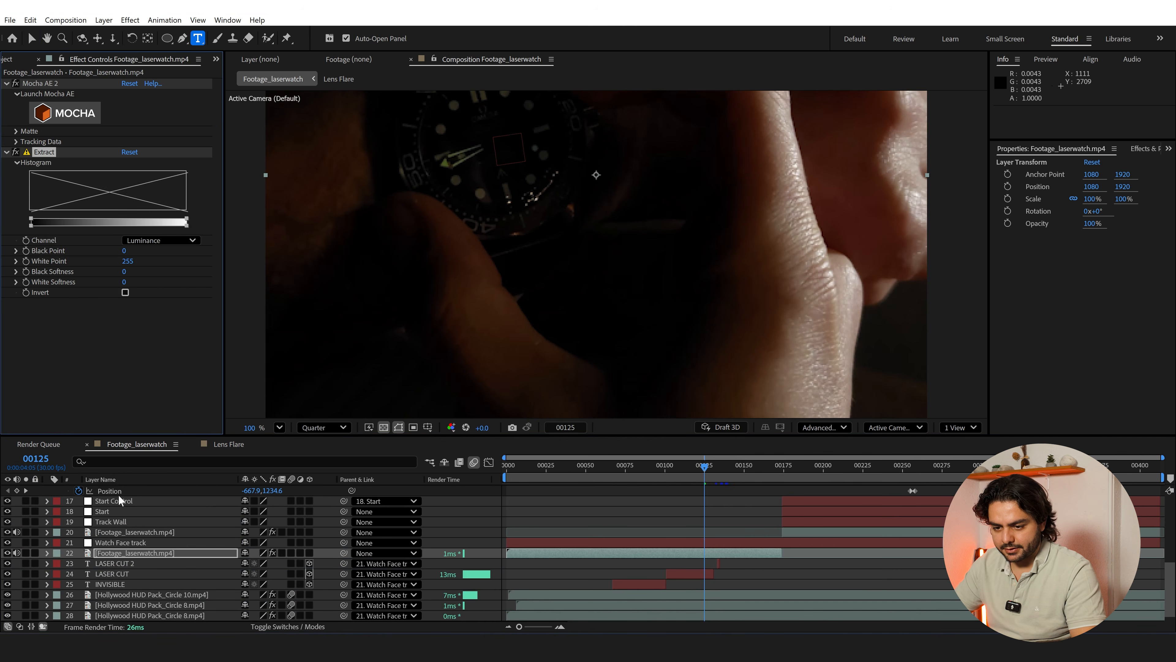
# Solo the raised footage layer and key out its dark areas with Extract, using Black Point 20 and Black Softness 8
pyautogui.moveTo(189, 223); pyautogui.dragTo(53, 226)
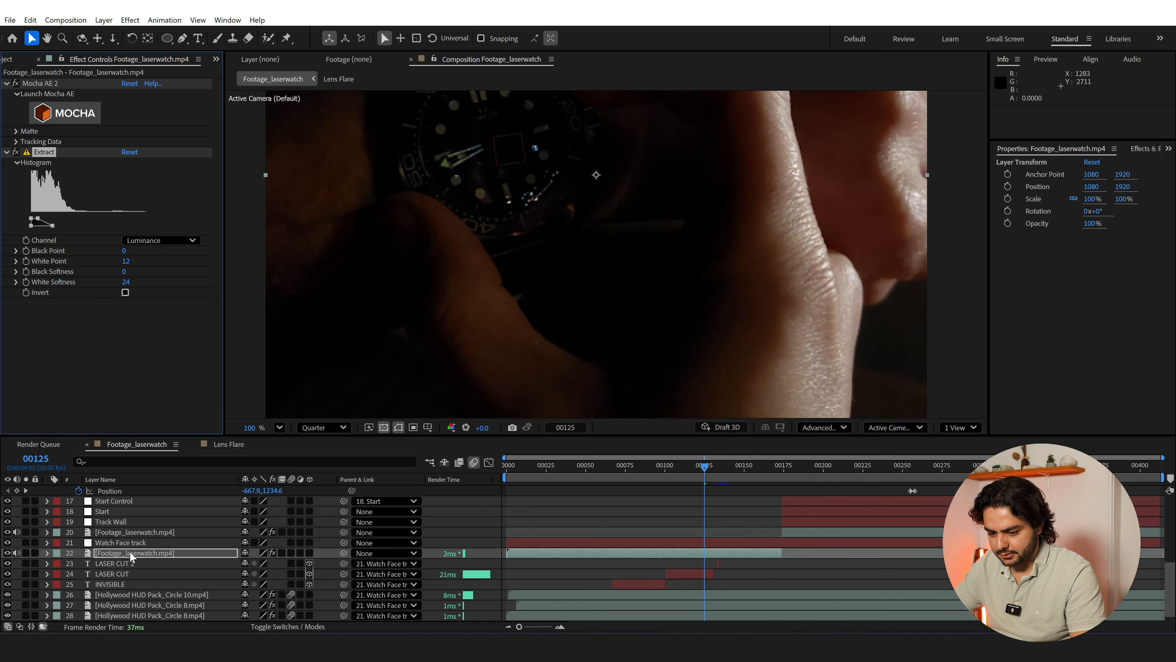
pyautogui.click(26, 553)
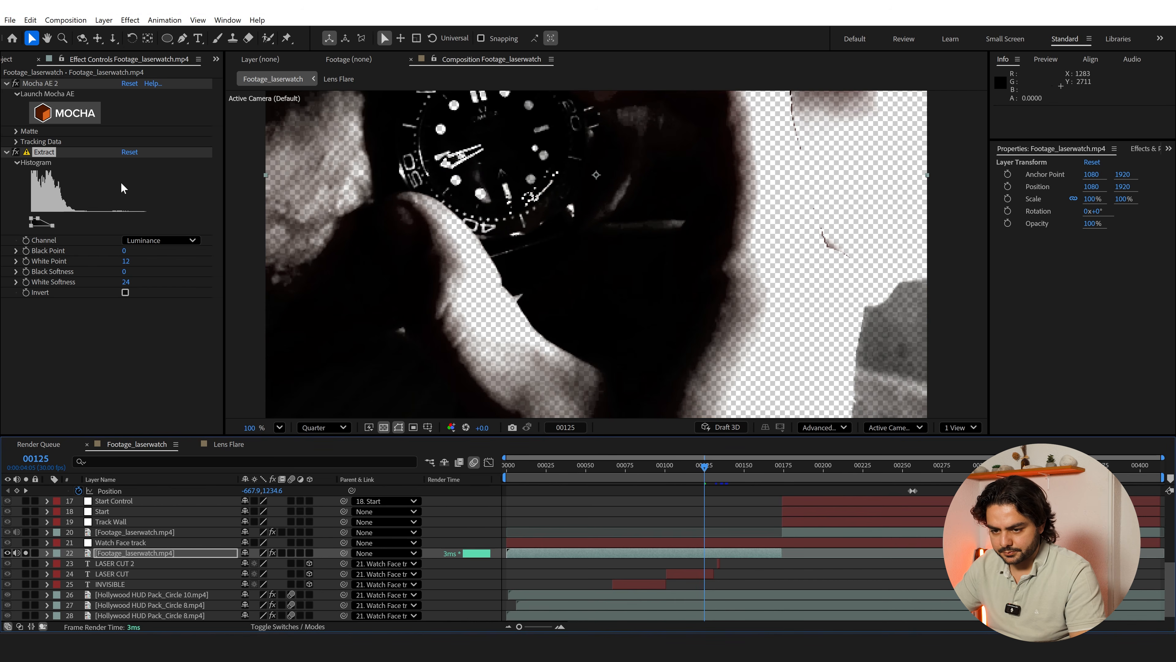
pyautogui.moveTo(52, 223); pyautogui.dragTo(179, 223)
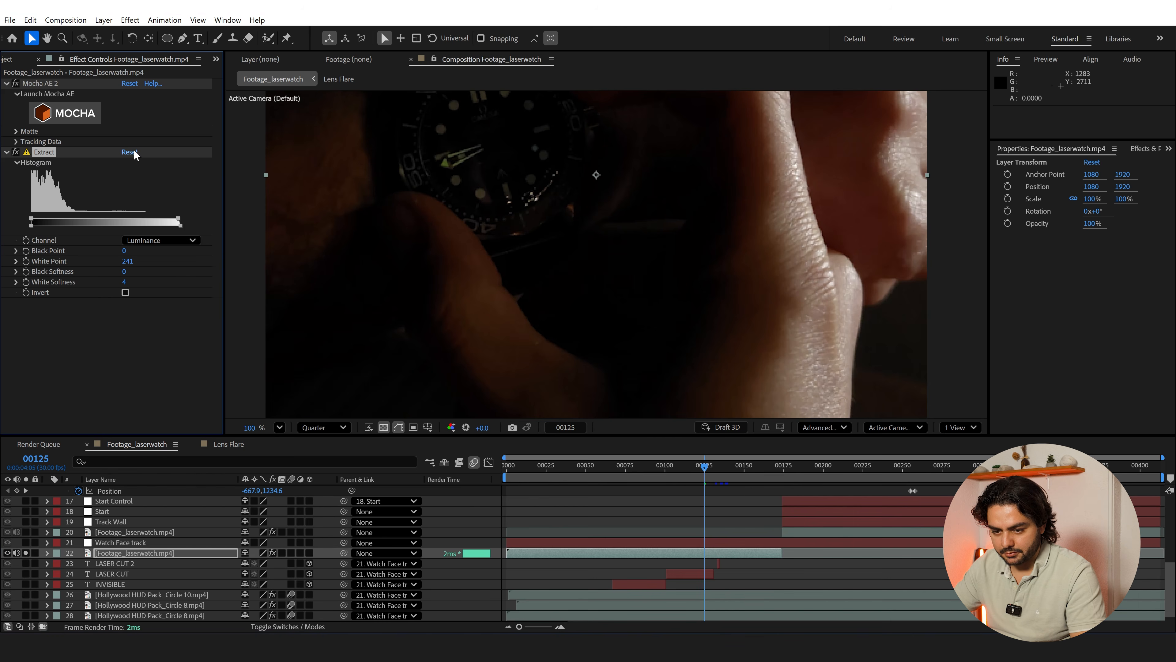
pyautogui.moveTo(33, 222); pyautogui.dragTo(45, 222)
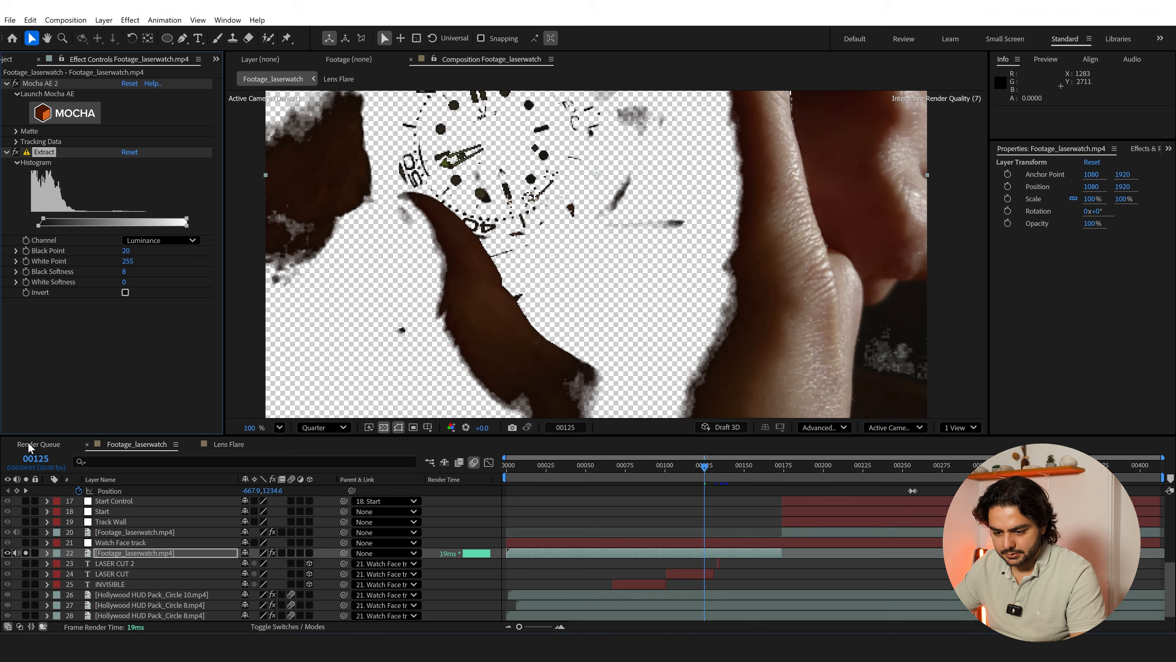
# Turn off solo on the keyed footage layer and inspect the blended watch dial at Full preview resolution
pyautogui.click(25, 553)
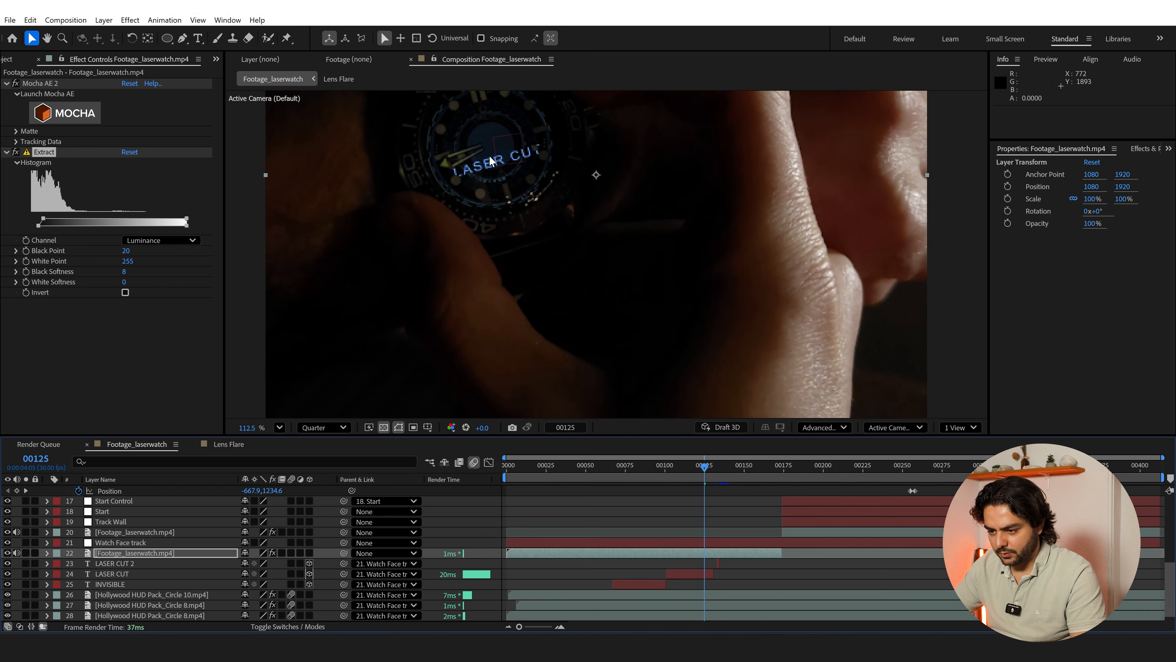
pyautogui.scroll(5, 591, 123)
pyautogui.click(328, 427)
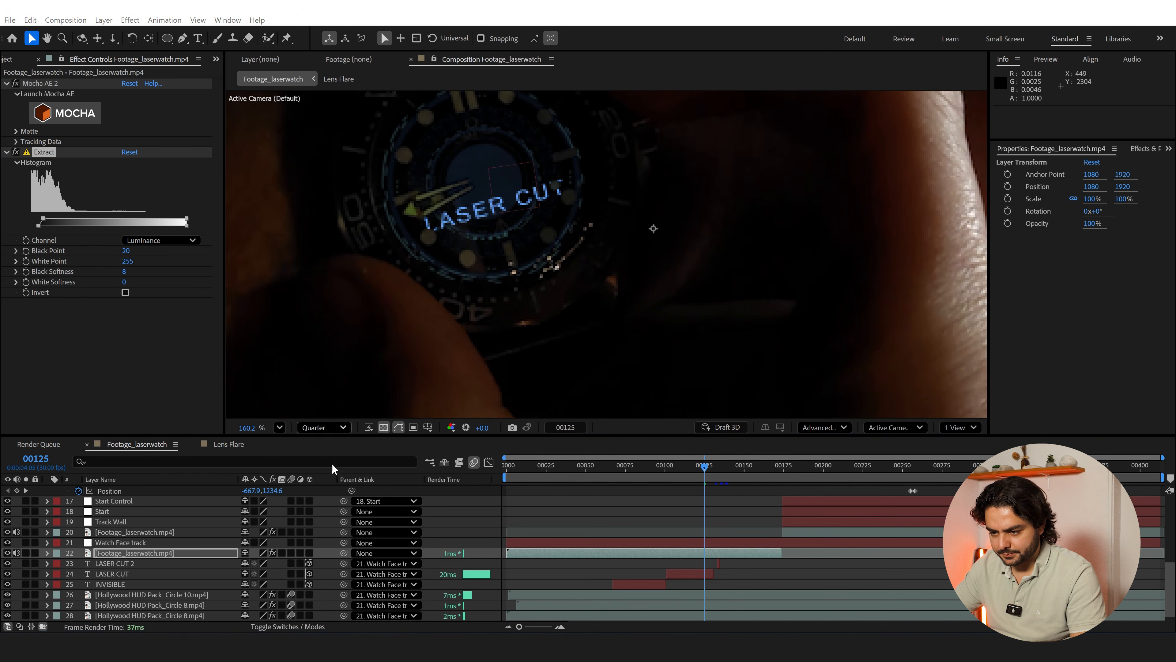
pyautogui.click(331, 461)
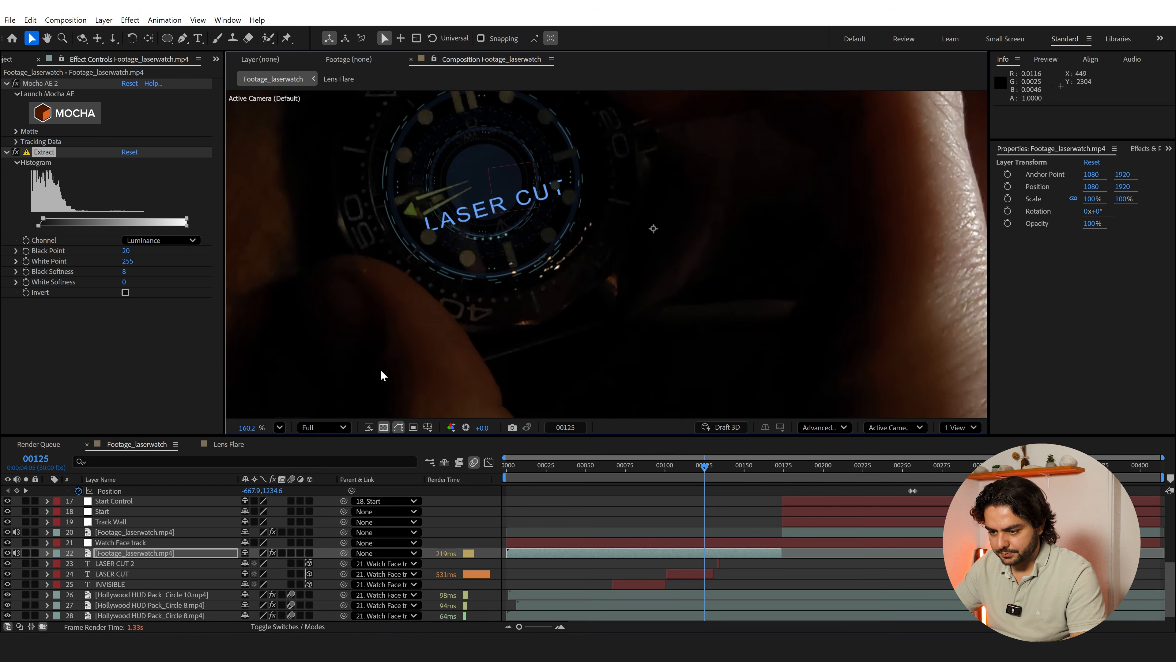
pyautogui.scroll(3, 516, 267)
pyautogui.moveTo(516, 266); pyautogui.dragTo(574, 326)
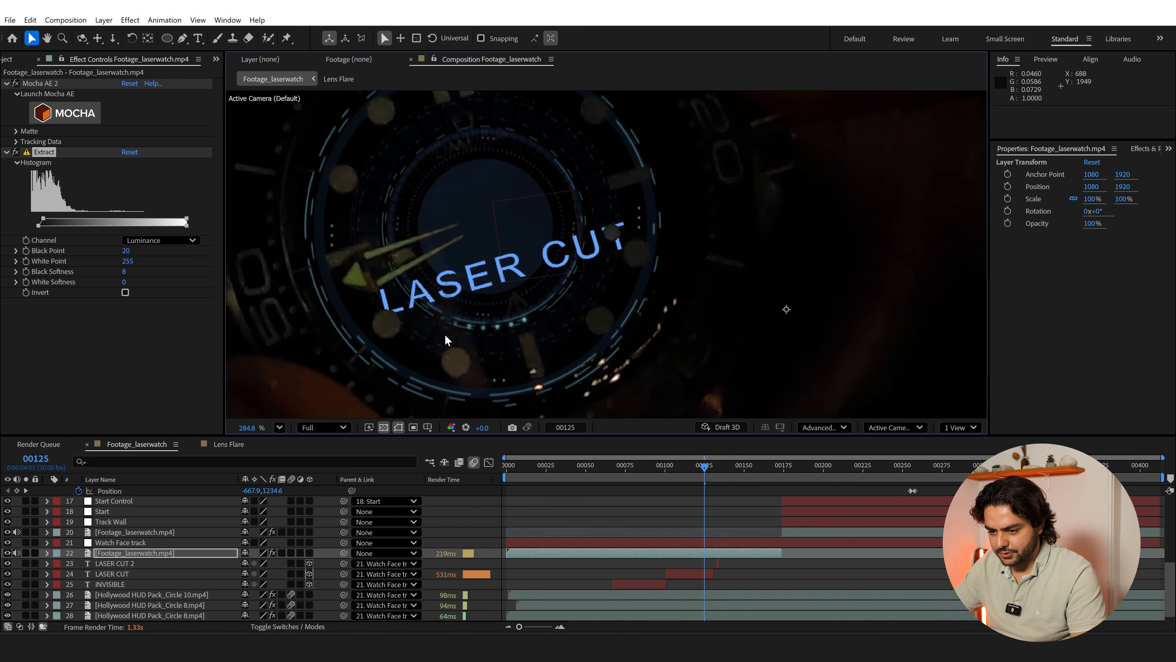
# Pre-compose the Watch Face track, three text layers and three HUD circles as Watch Holo, moving all attributes into the new composition
pyautogui.click(128, 564)
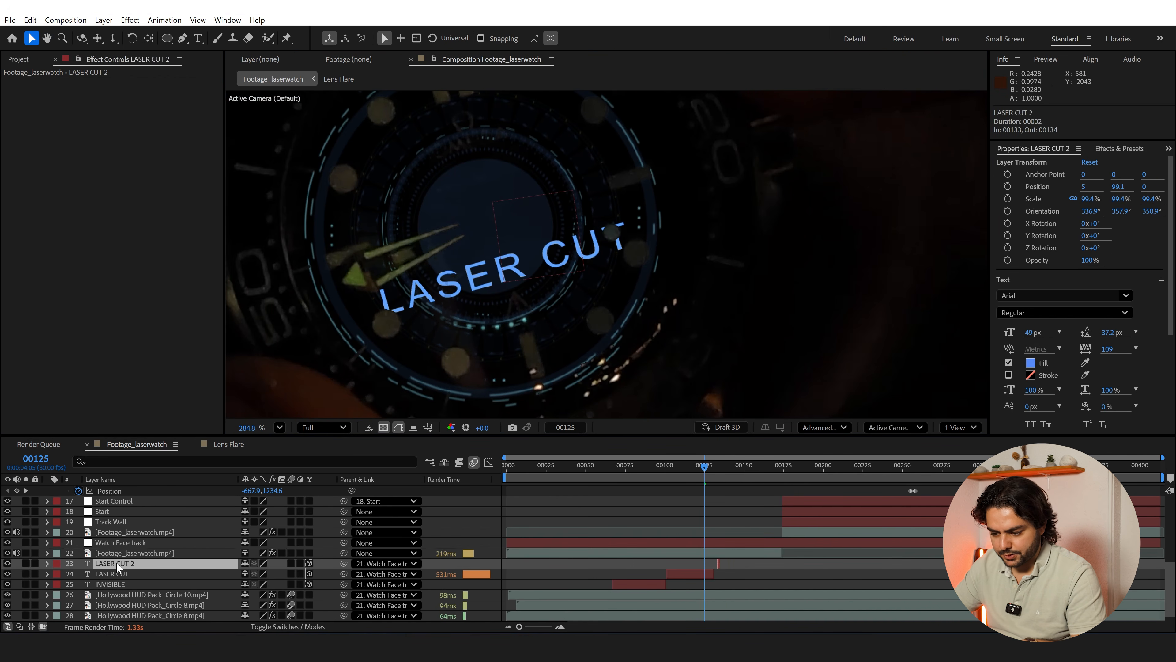
pyautogui.scroll(-1, 118, 562)
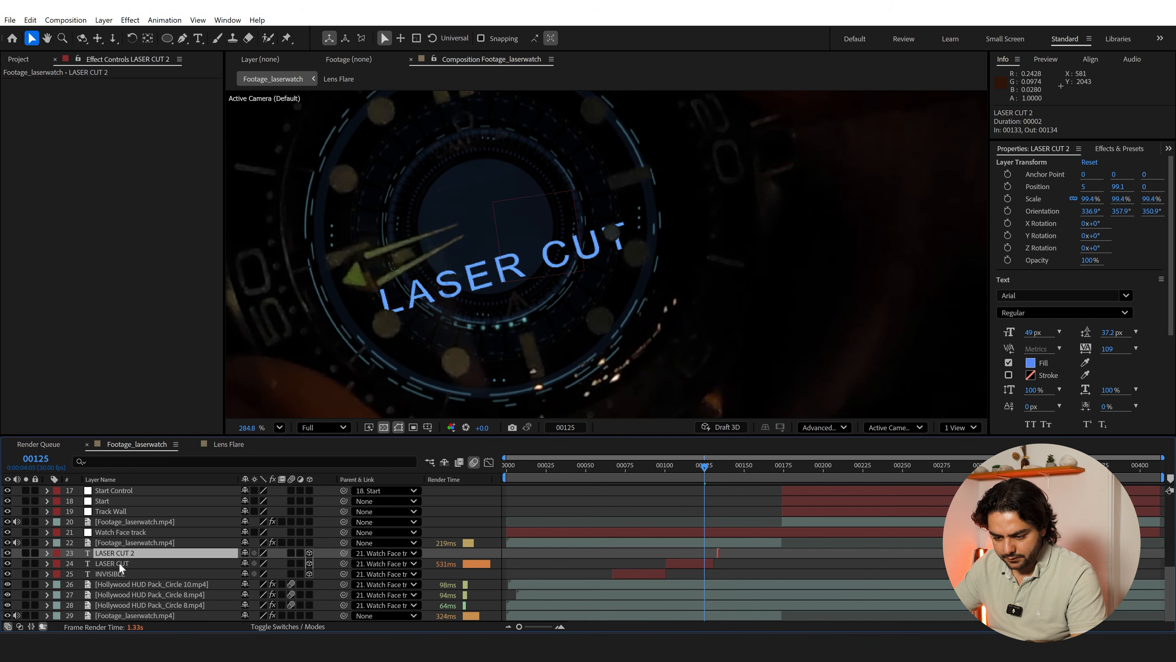
pyautogui.click(123, 605)
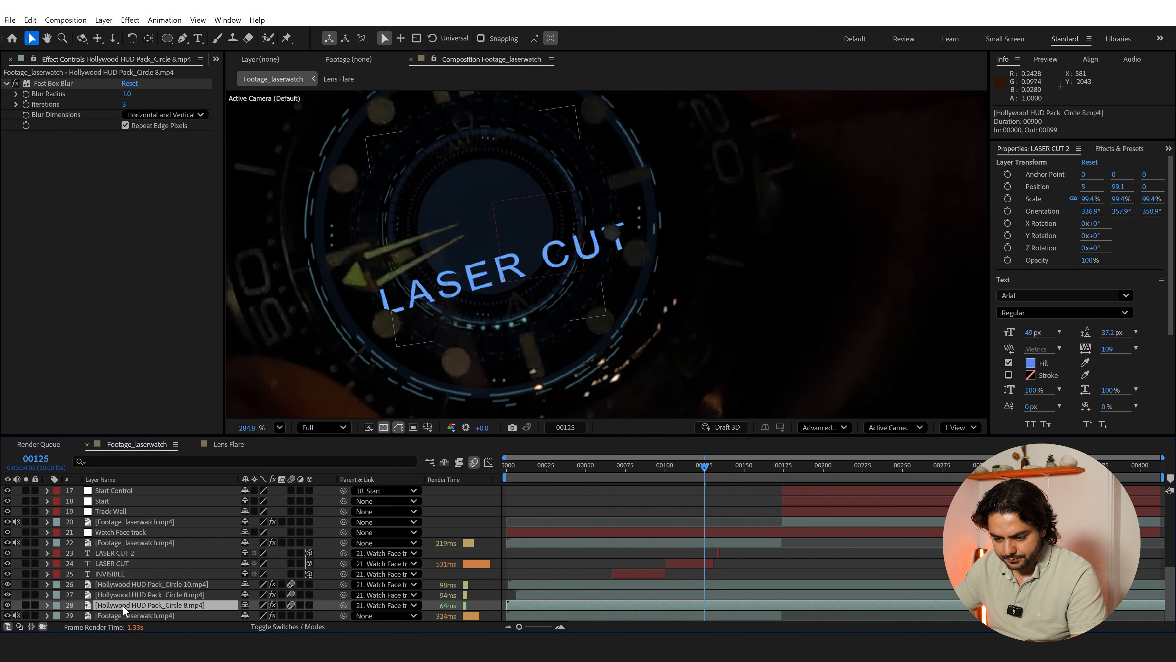
pyautogui.keyDown('shift'); pyautogui.click(126, 556); pyautogui.keyUp('shift')
pyautogui.keyDown('ctrl'); pyautogui.click(126, 530); pyautogui.keyUp('ctrl')
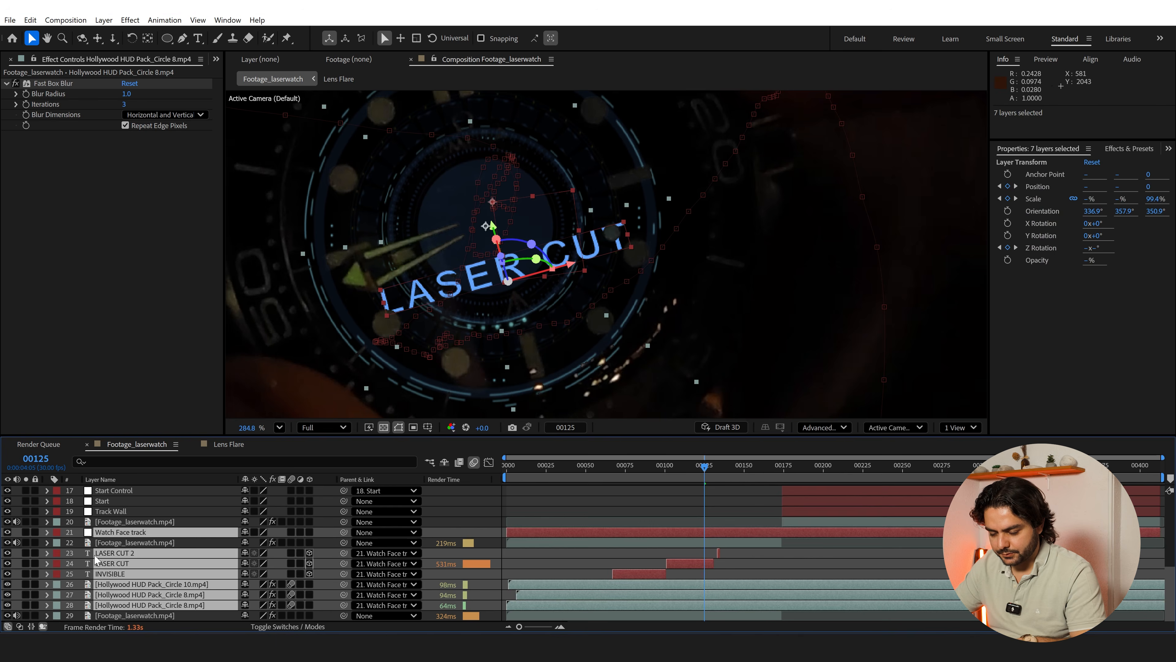
pyautogui.hotkey('ctrl', 'shift', 'c')
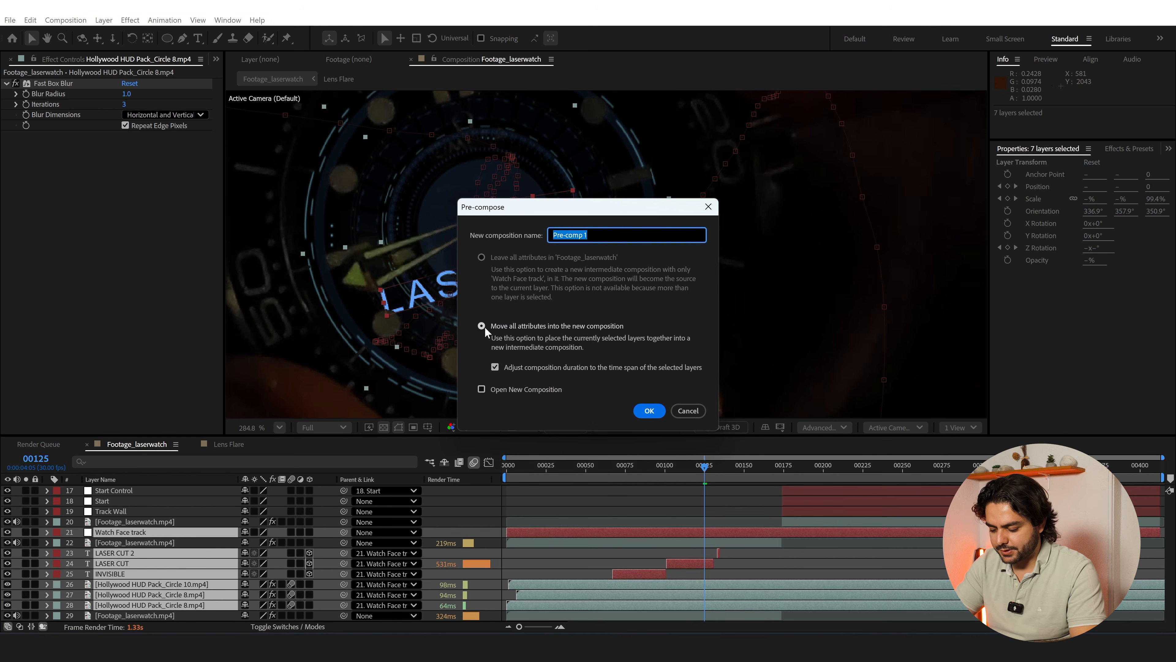
pyautogui.write('Watch')
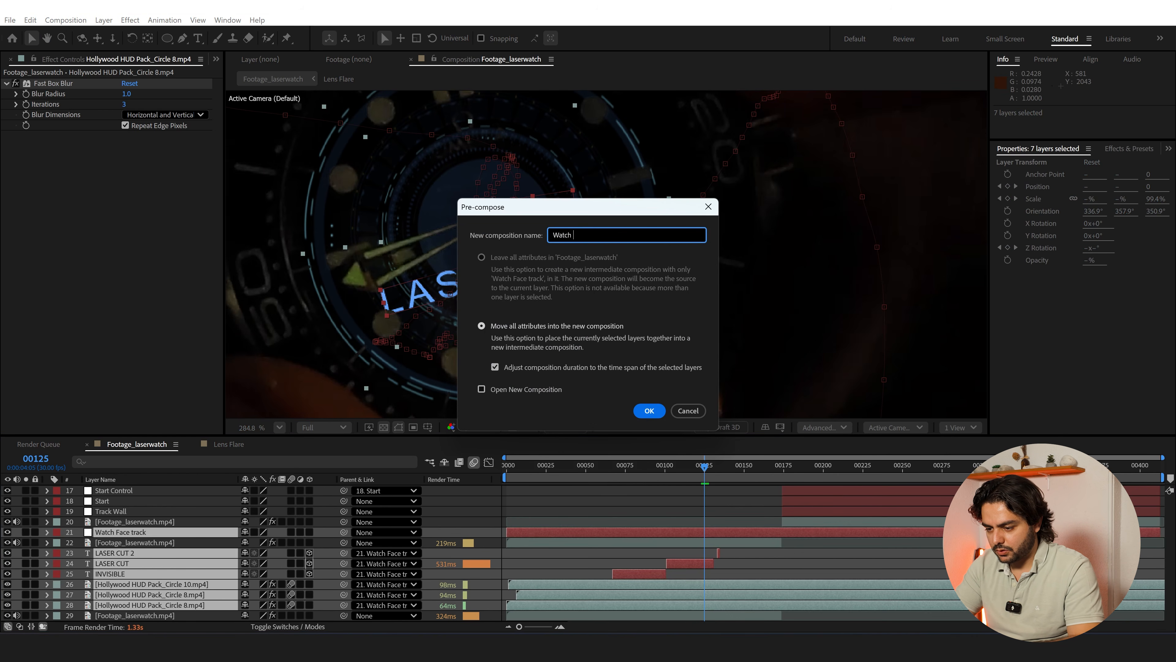
pyautogui.write(' Holo')
pyautogui.press('Return')
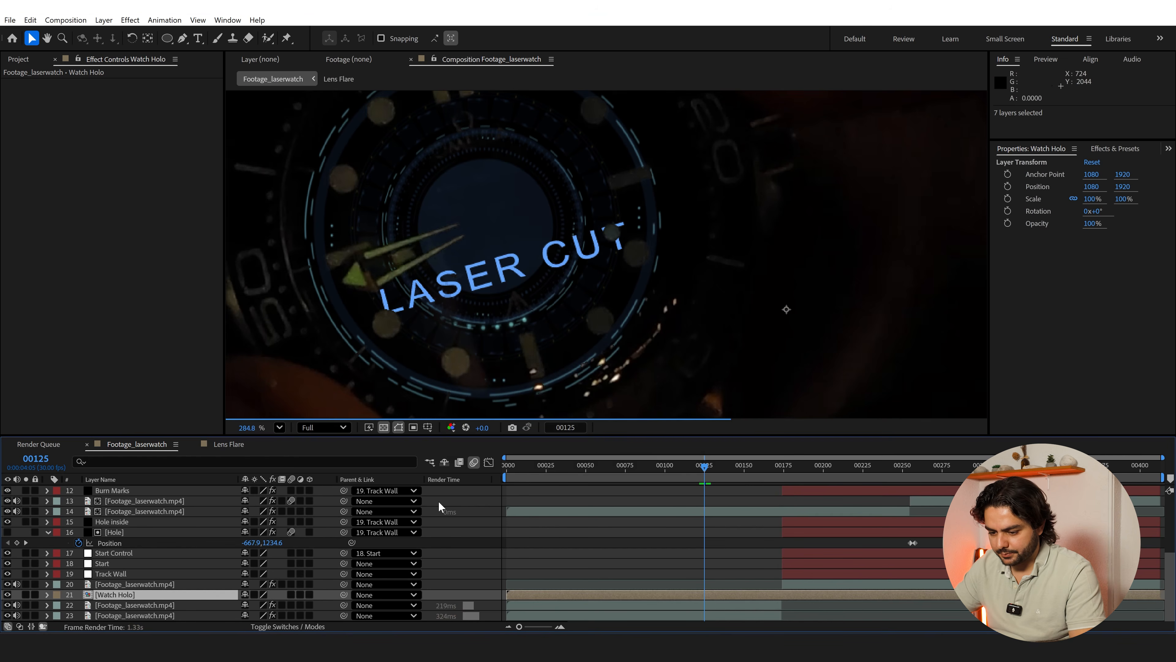
# Set the Watch Holo layer's blending mode to Add and apply Fast Box Blur with Blur Radius 1.0 and Repeat Edge Pixels on
pyautogui.click(271, 627)
pyautogui.click(256, 595)
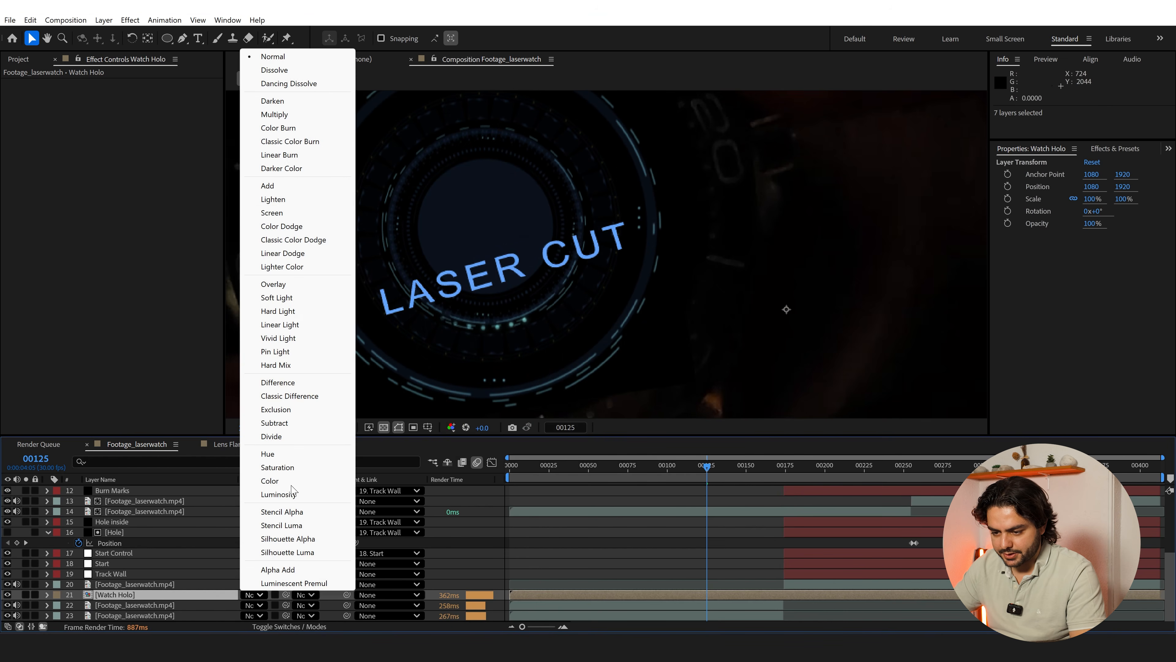
pyautogui.click(286, 189)
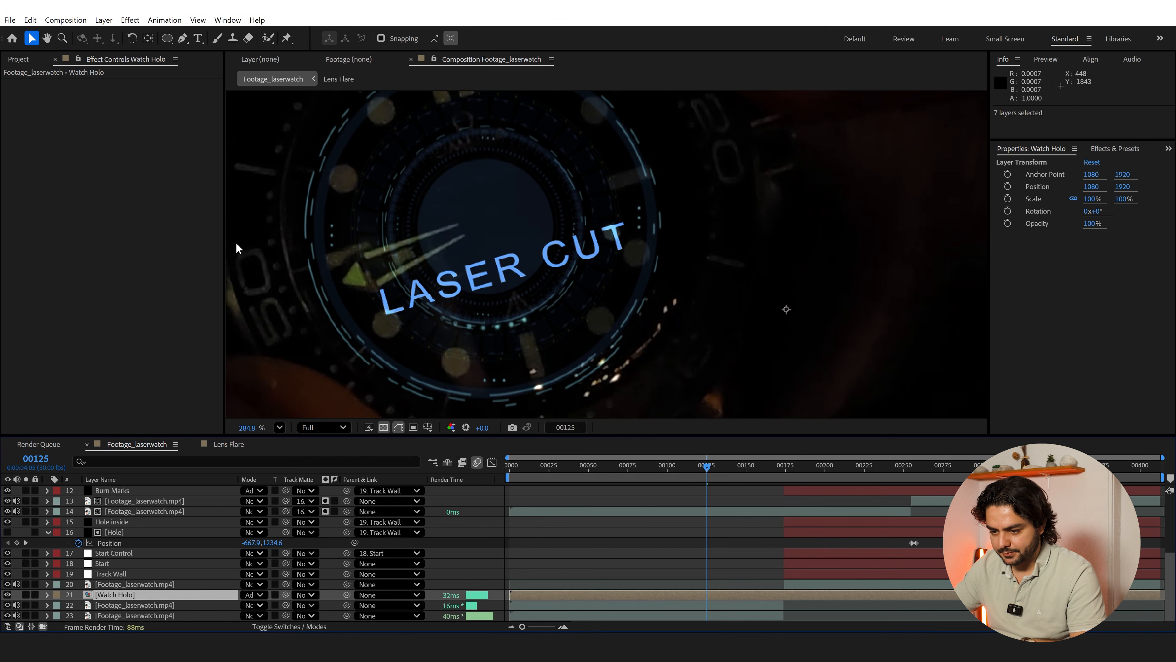
pyautogui.hotkey('ctrl', 'space')
pyautogui.write('fas')
pyautogui.click(191, 265)
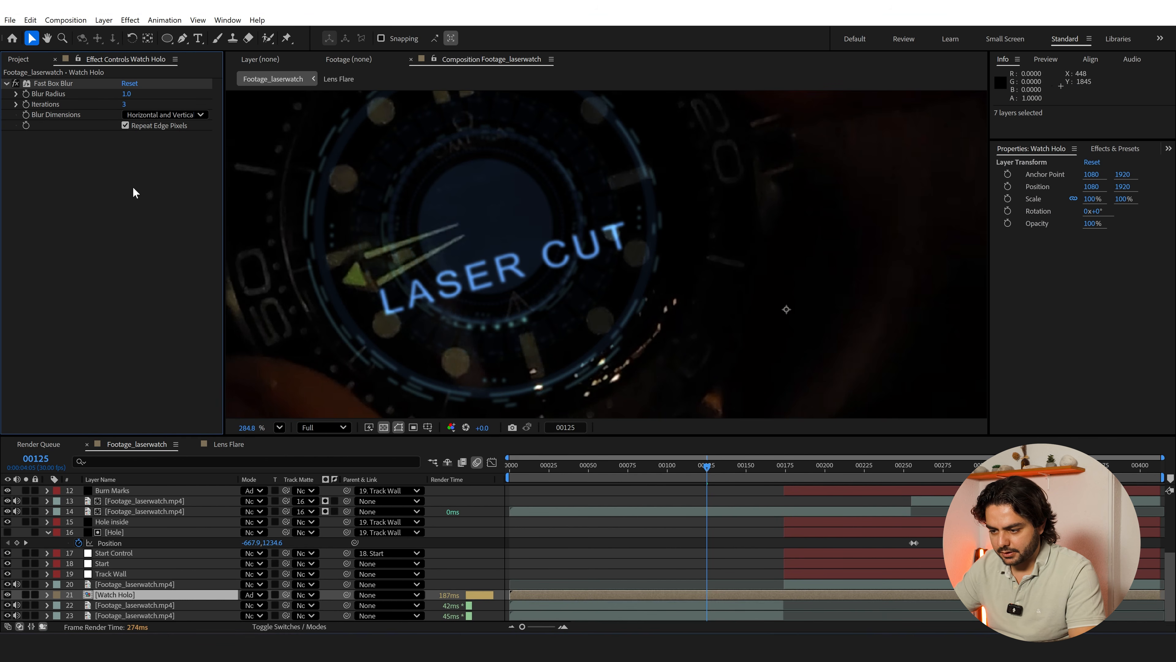
# Apply Solid Composite to the Watch Holo layer and set its color to black, 000000
pyautogui.hotkey('ctrl', 'space')
pyautogui.write('solid')
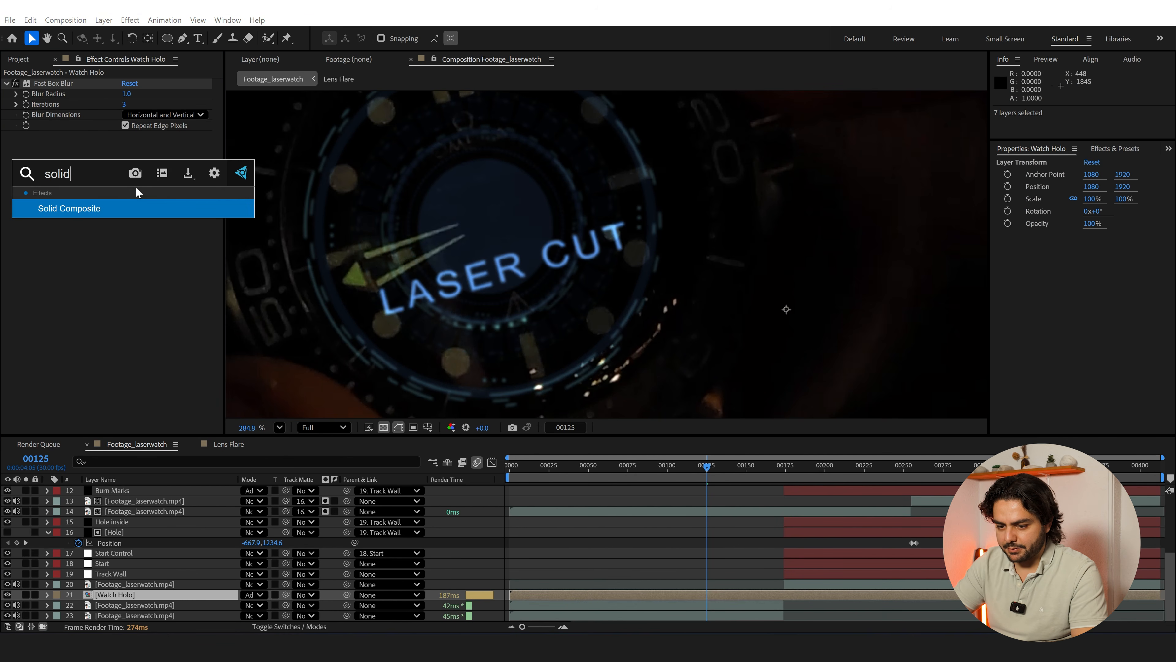
pyautogui.press('Return')
pyautogui.click(128, 156)
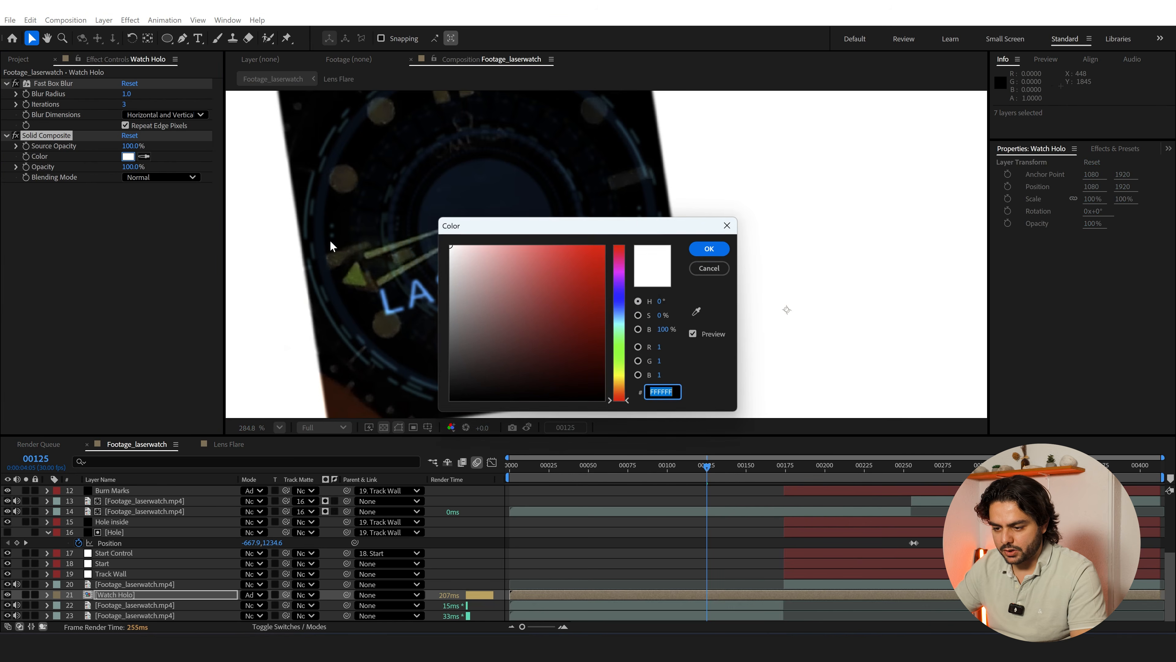
pyautogui.write('000000')
pyautogui.click(710, 248)
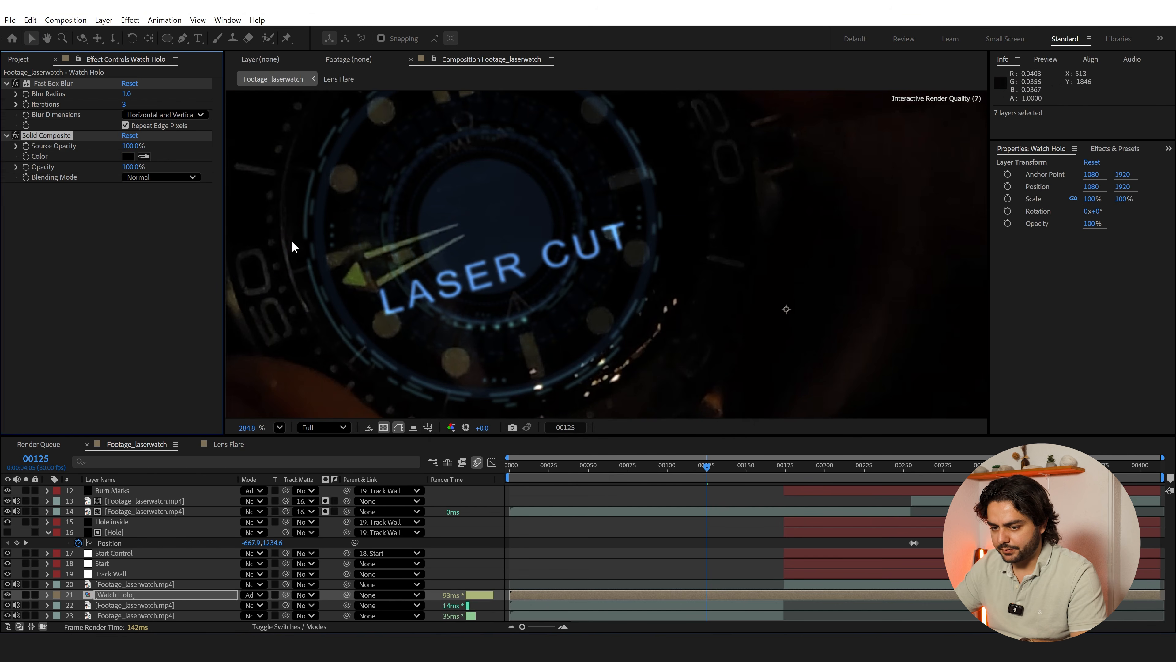
# Apply the Perfect Glow preset to Watch Holo and set its main Glow Threshold to 25.1%
pyautogui.hotkey('ctrl', 'space')
pyautogui.write('perf')
pyautogui.press('Return')
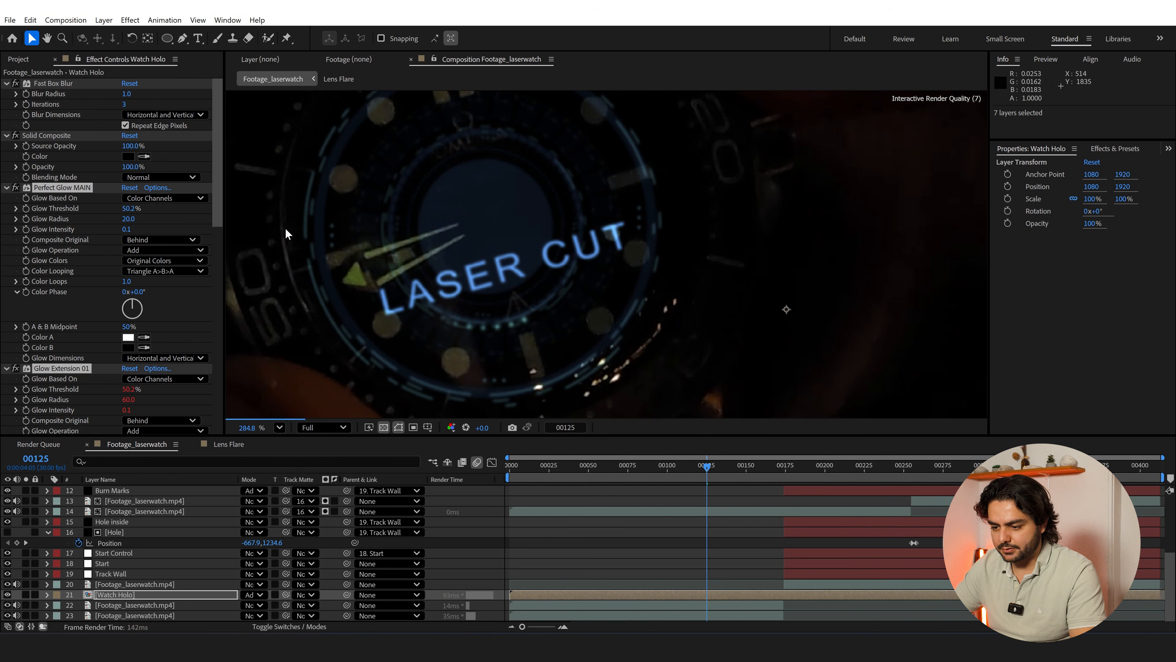
pyautogui.moveTo(128, 208); pyautogui.dragTo(93, 211)
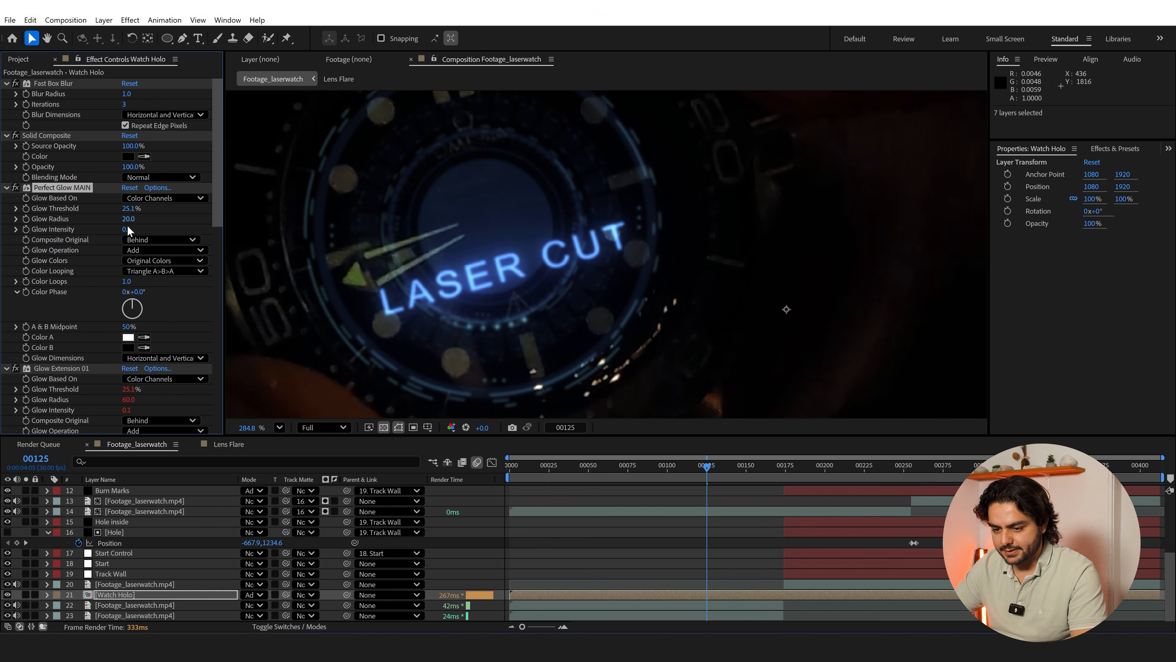
# Check the glowing dial at frame 99, then preview the composition from frame 0 at Quarter resolution
pyautogui.scroll(-10, 395, 264)
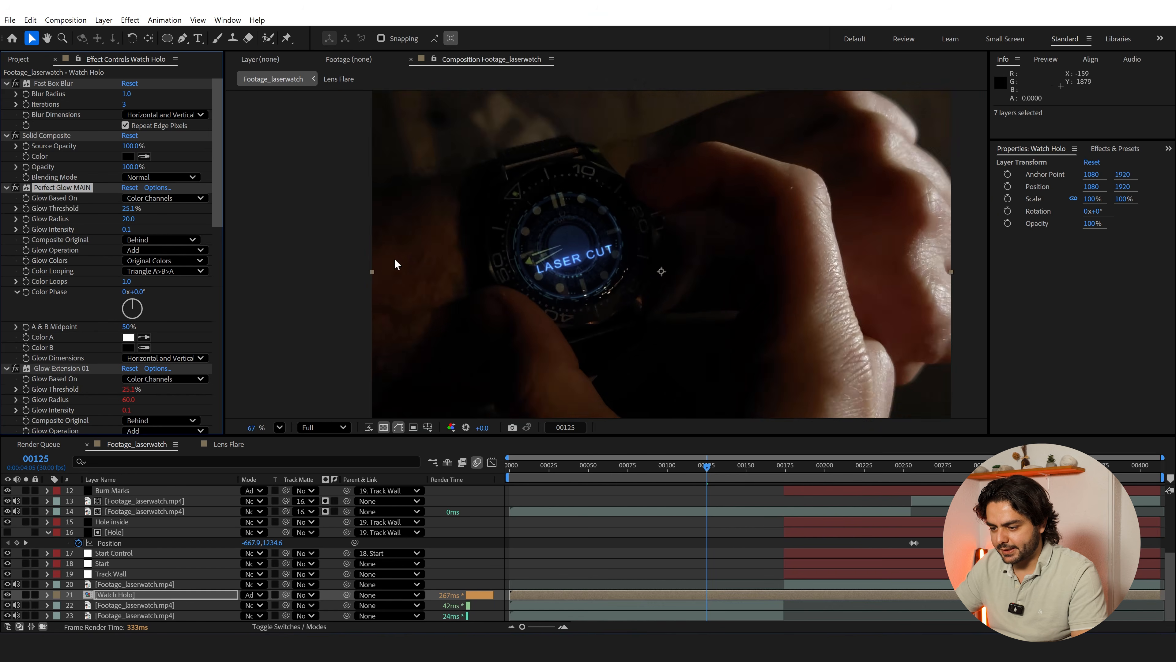
pyautogui.press('h')
pyautogui.press('v')
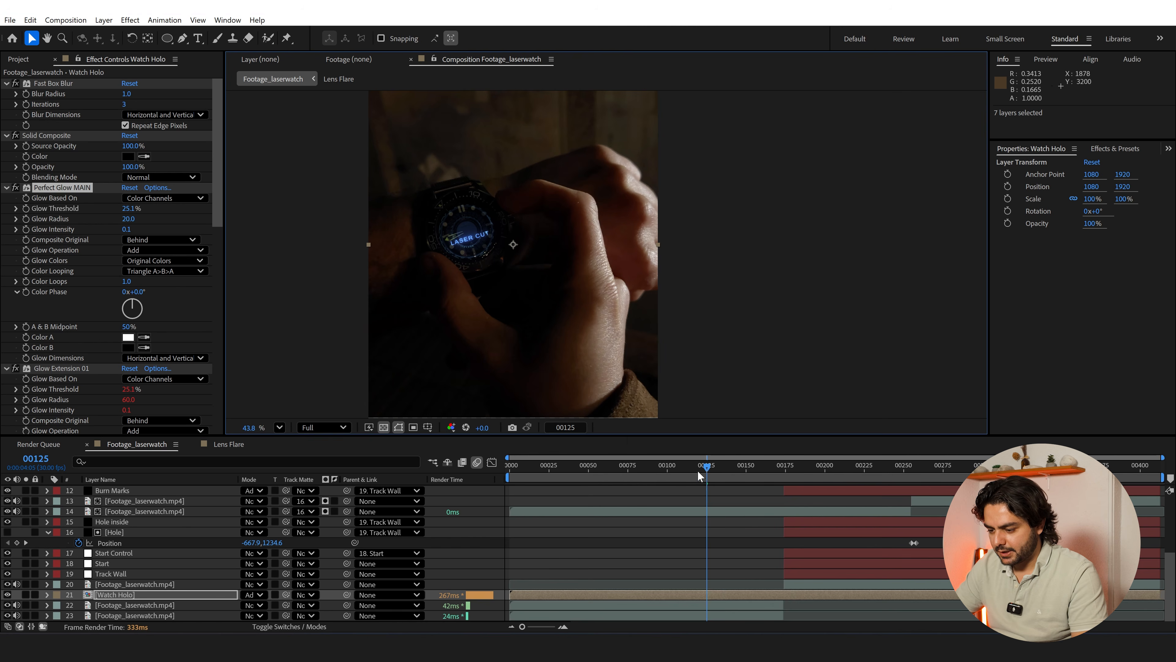
pyautogui.moveTo(697, 470); pyautogui.dragTo(666, 466)
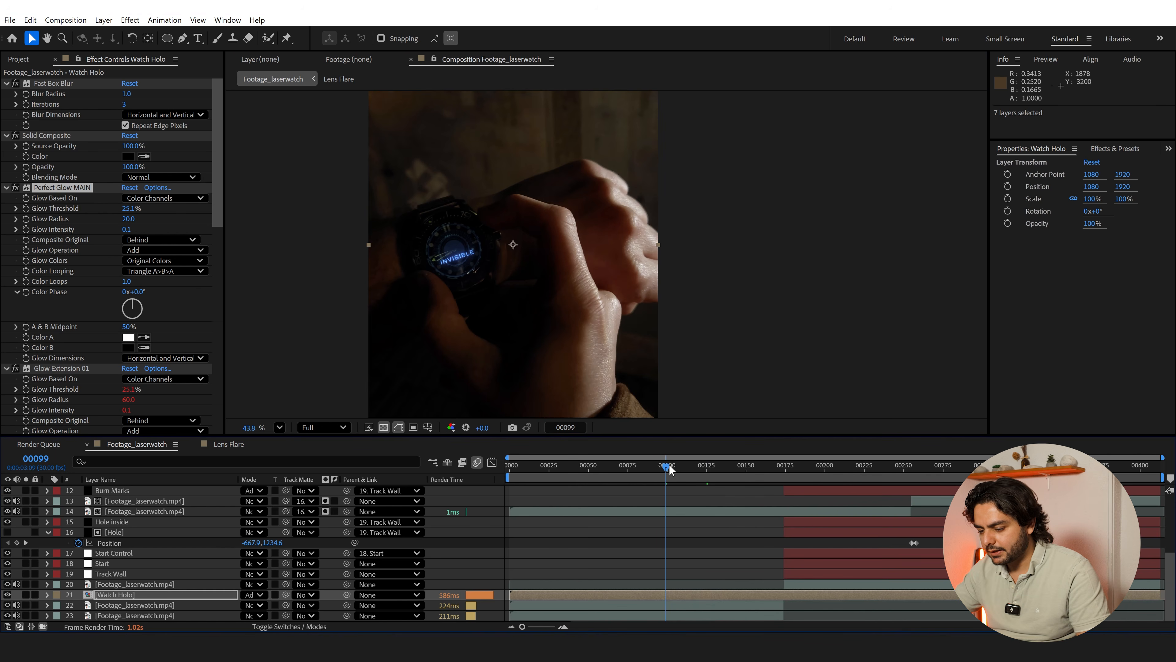
pyautogui.moveTo(666, 470); pyautogui.dragTo(455, 468)
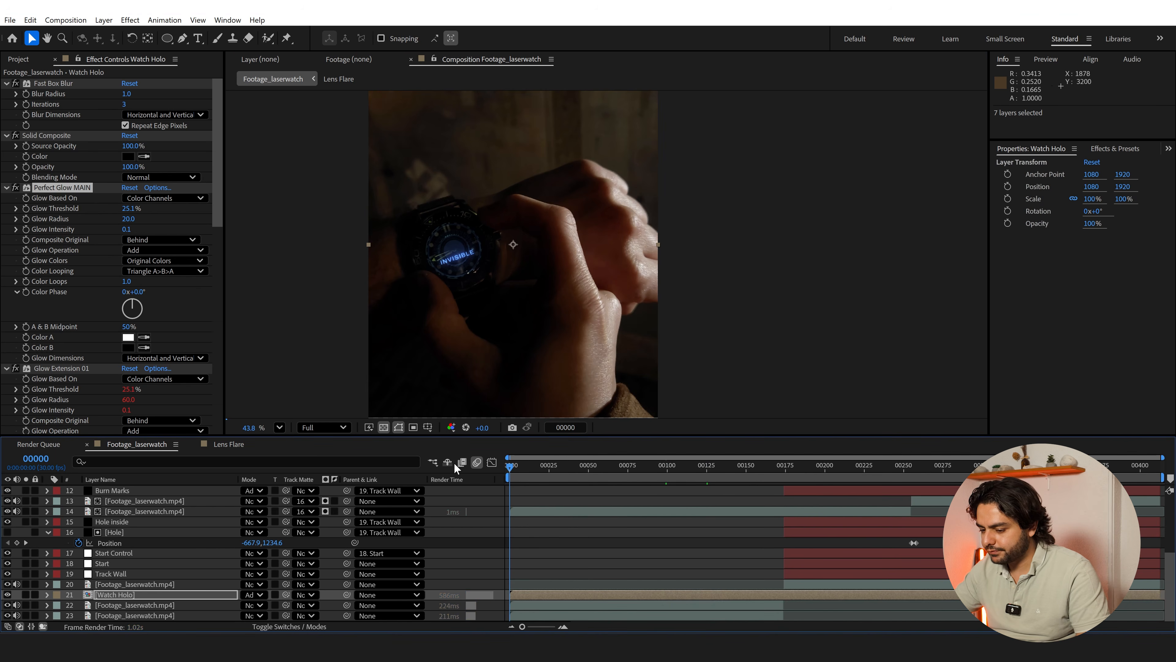
pyautogui.click(323, 427)
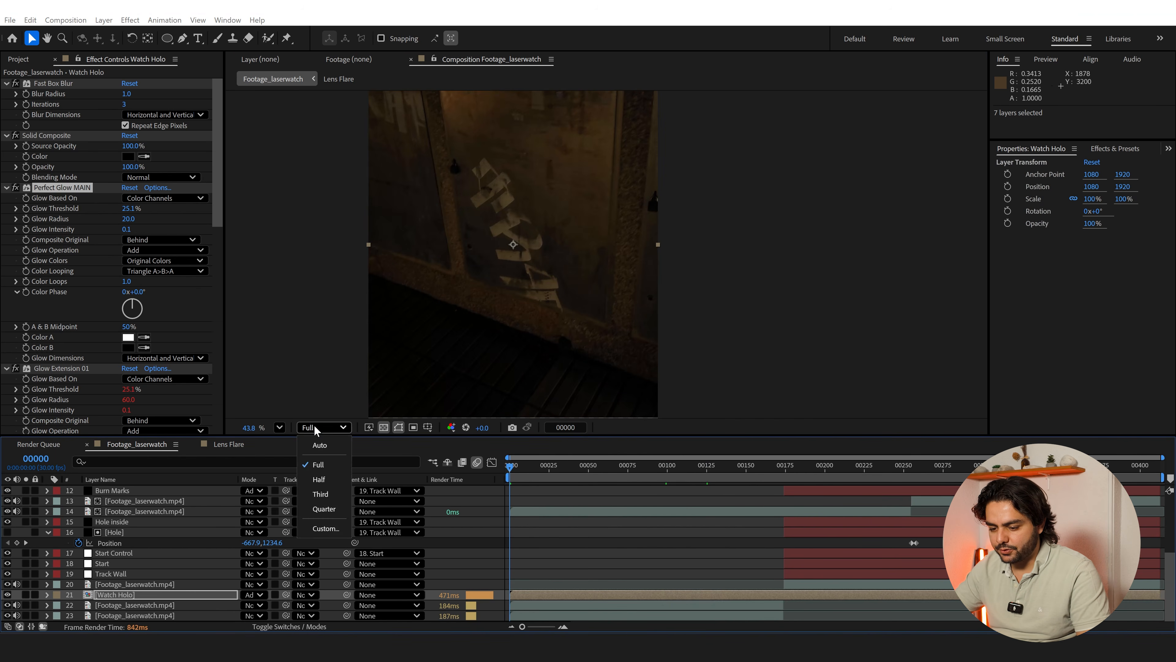
pyautogui.click(324, 502)
pyautogui.press('space')
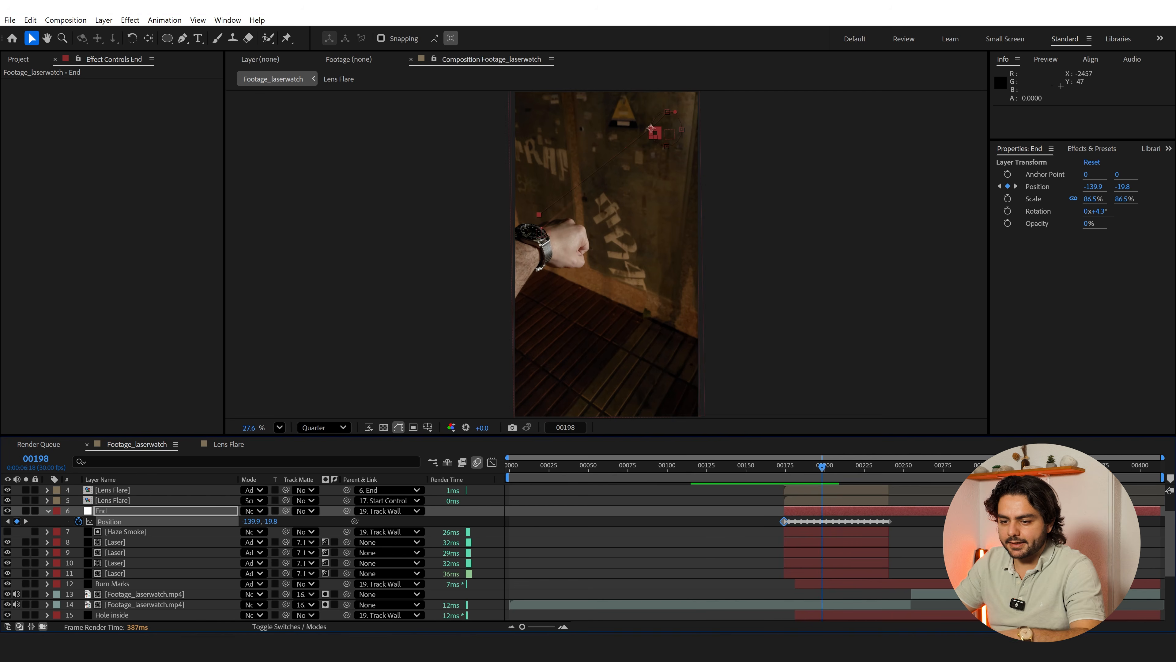
# Create a new solid layer named Sparks above the End null
pyautogui.click(103, 20)
pyautogui.moveTo(139, 32)
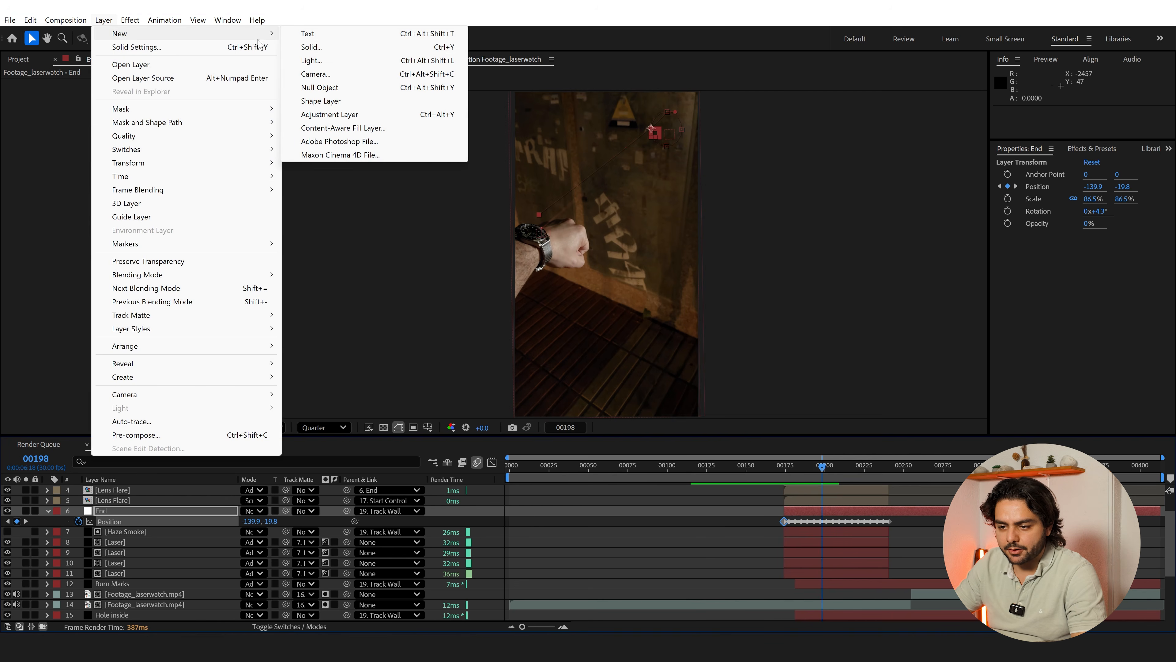
pyautogui.click(324, 47)
pyautogui.write('Sparks')
pyautogui.press('Return')
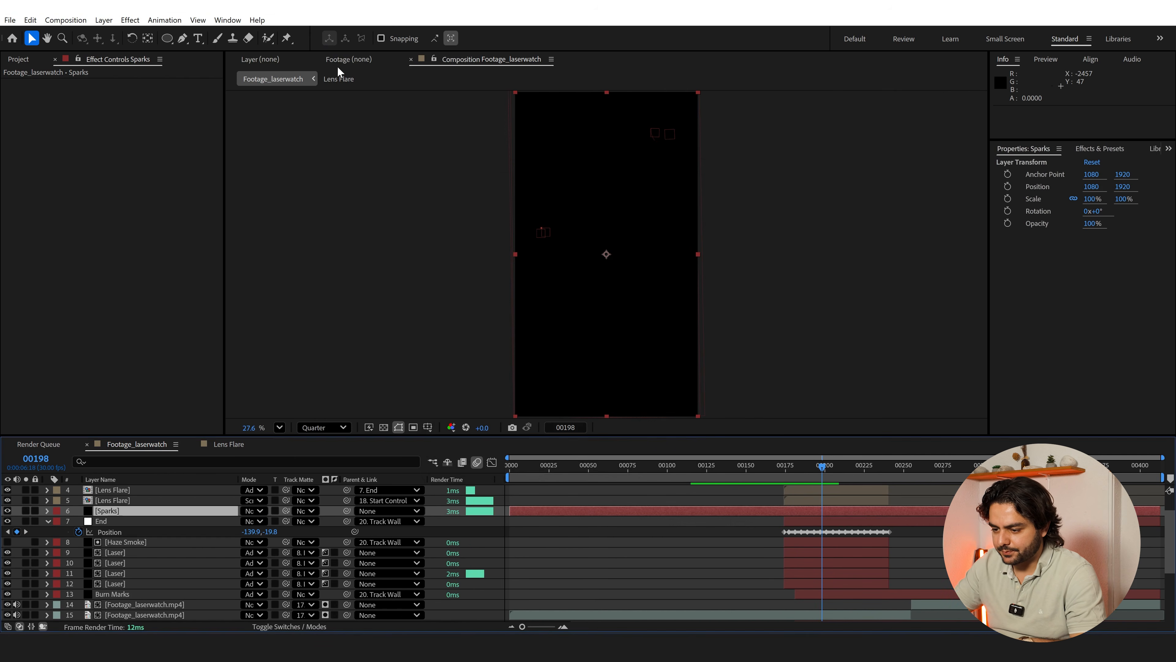
# Apply CC Particle World to the Sparks solid and set the particle type to Faded Sphere
pyautogui.hotkey('ctrl', 'space')
pyautogui.write('particle w')
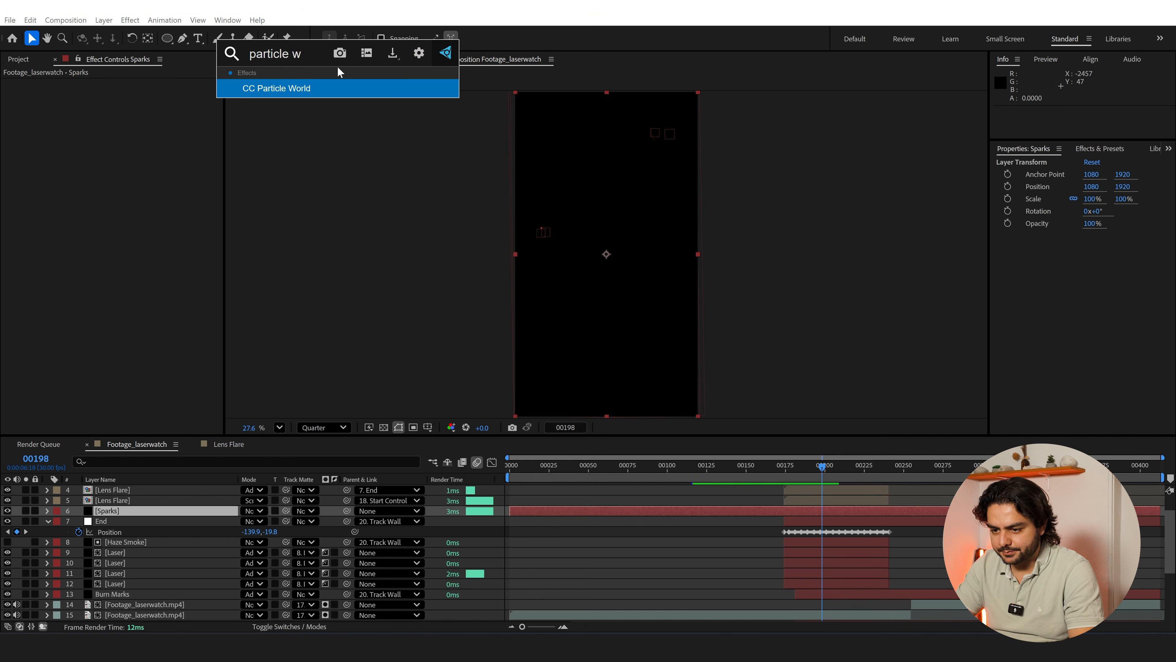
pyautogui.press('Return')
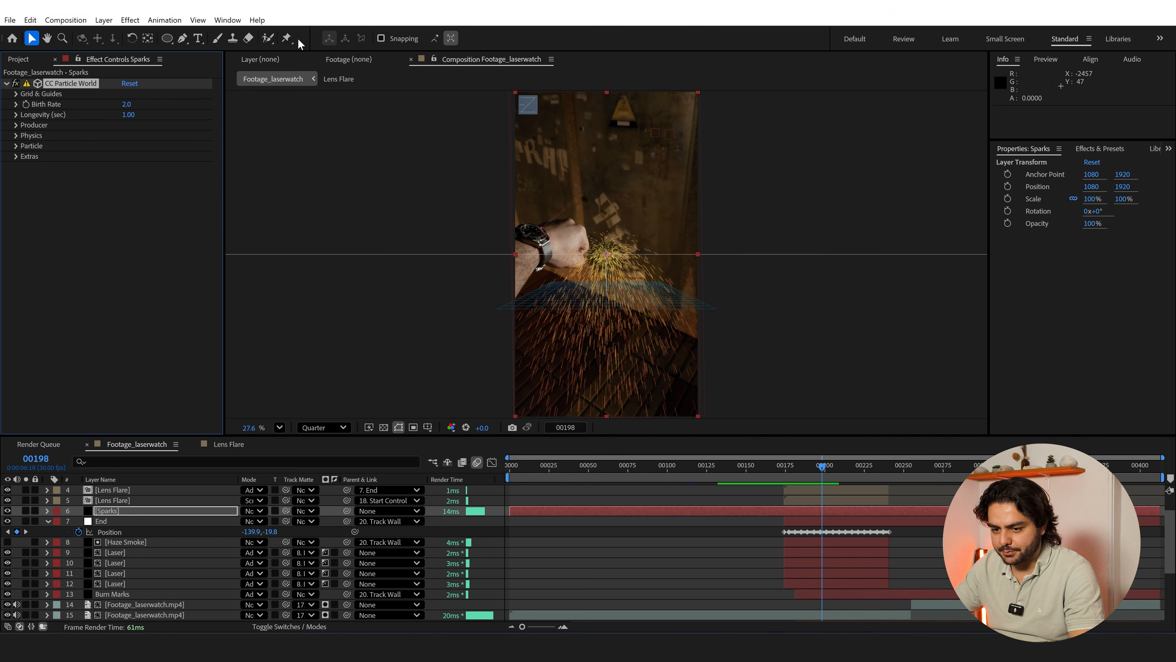
pyautogui.click(16, 146)
pyautogui.click(165, 156)
pyautogui.click(170, 212)
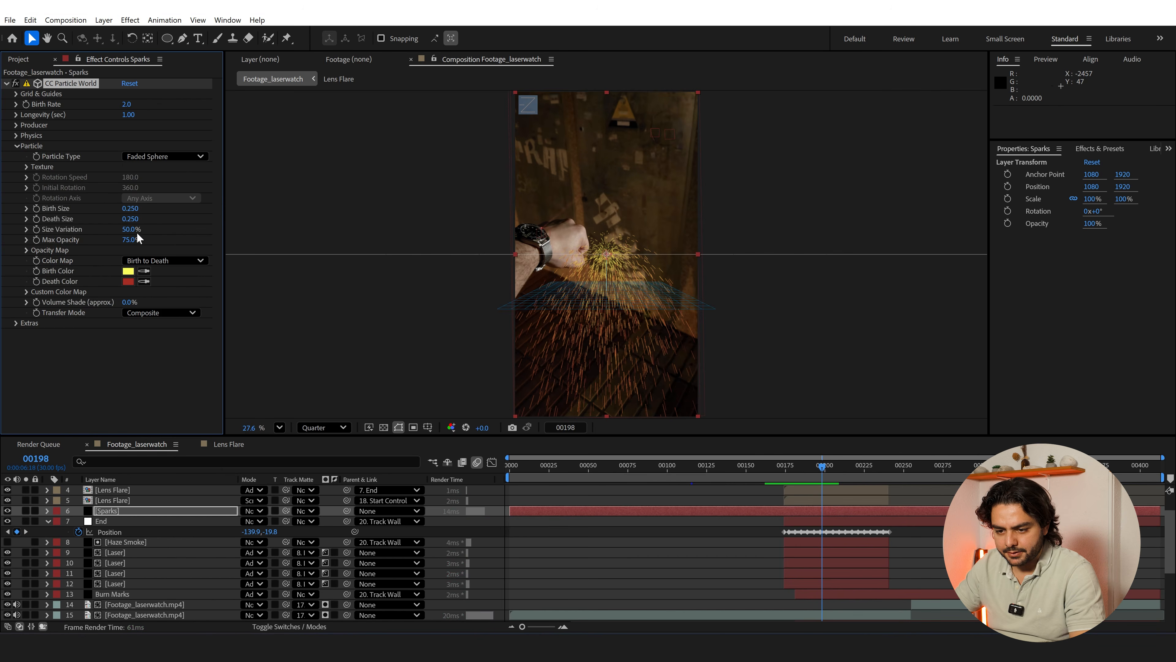
# Shrink the spark particles to Birth Size 0.030 and Death Size 0.020
pyautogui.click(130, 209)
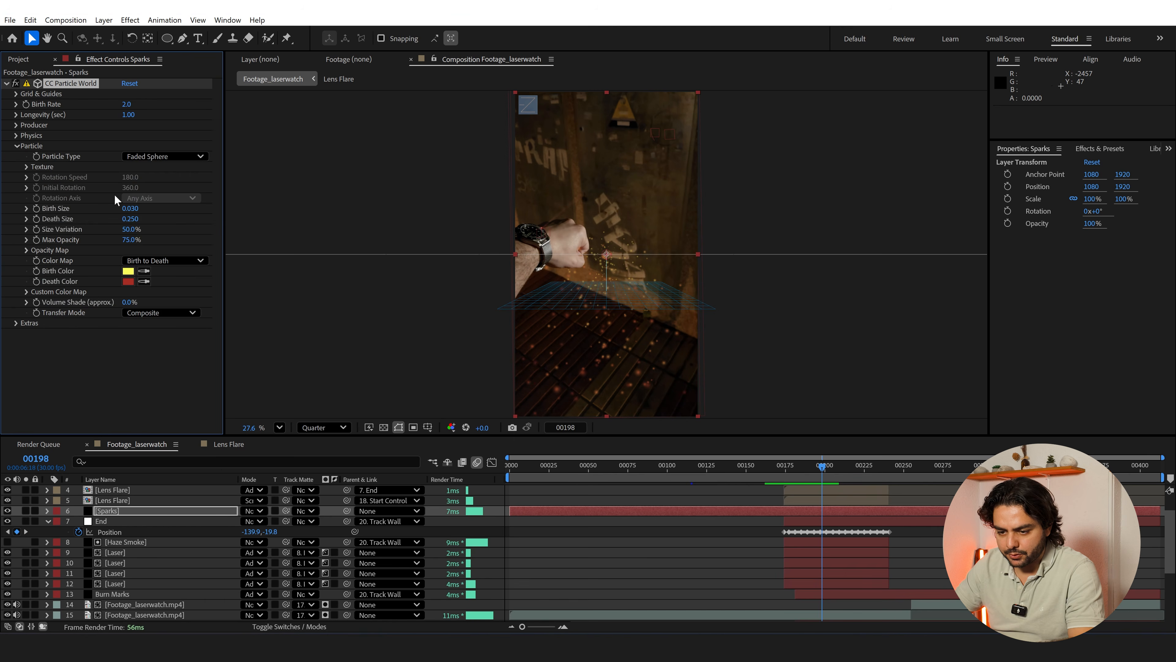
pyautogui.write('.020')
pyautogui.press('Return')
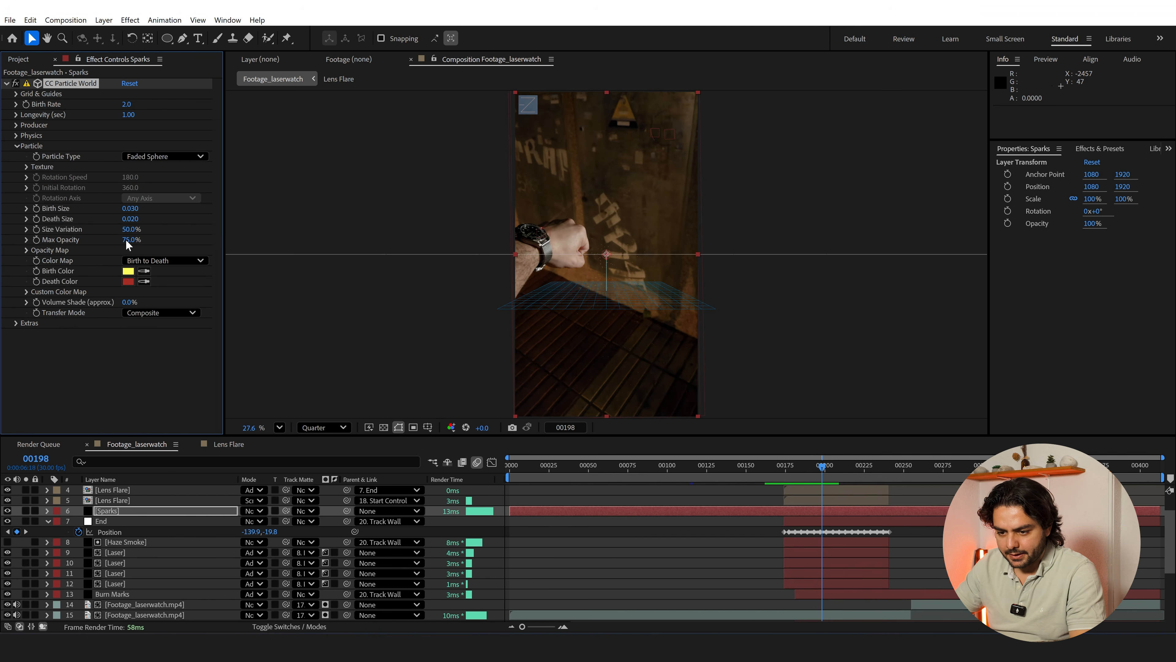
# Shift the sparks' Birth Color to a warmer yellow and their Death Color to orange
pyautogui.click(126, 273)
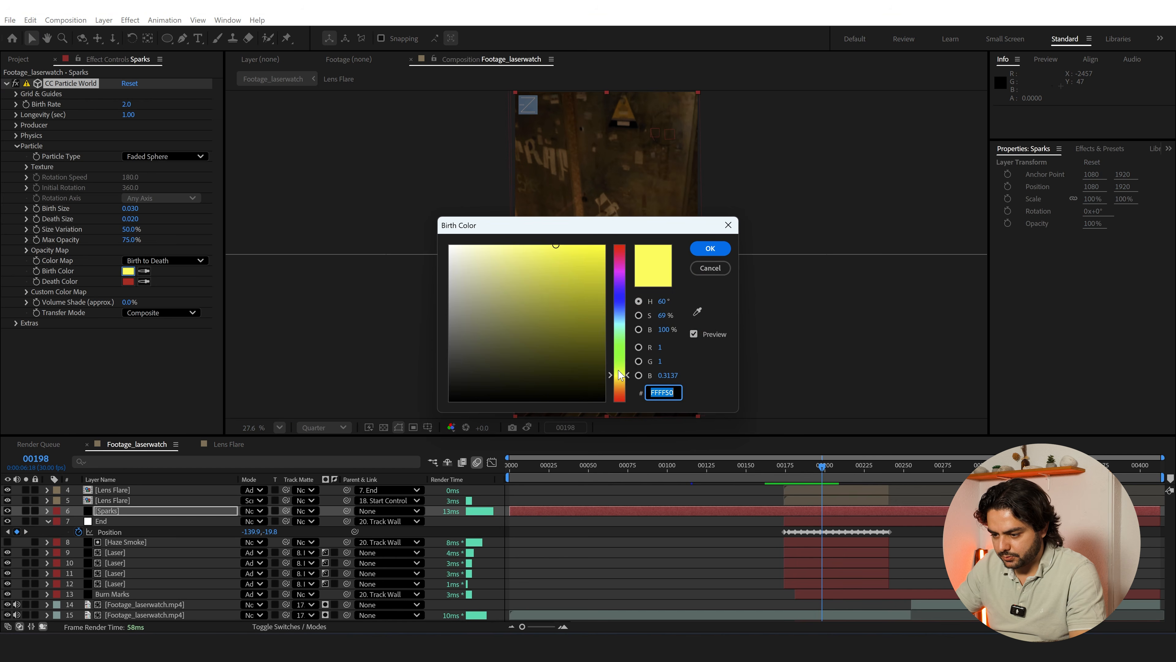
pyautogui.click(709, 249)
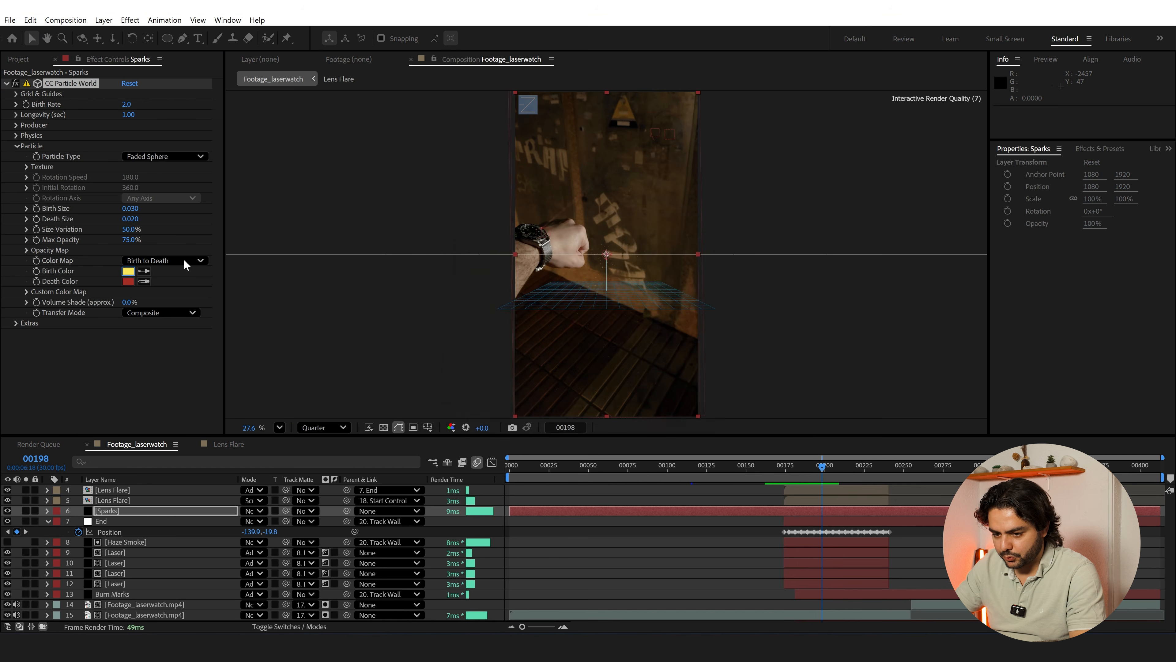
pyautogui.click(129, 283)
pyautogui.moveTo(621, 400); pyautogui.dragTo(621, 388)
pyautogui.click(714, 248)
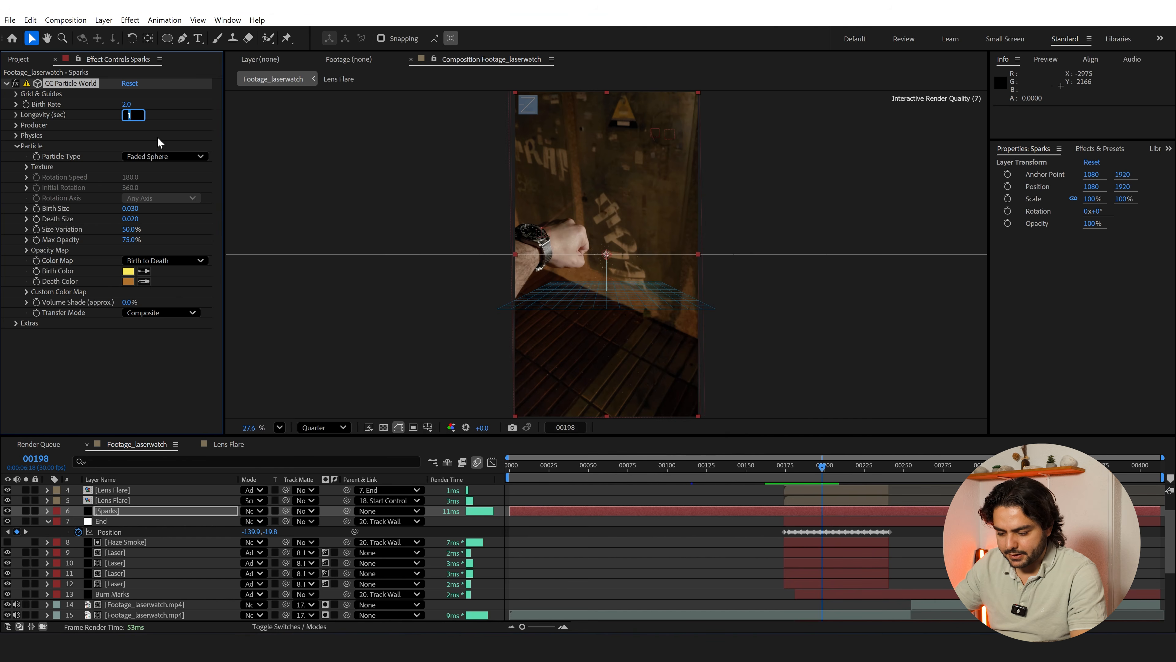
# Set the sparks' Longevity to 0.40 seconds in CC Particle World
pyautogui.write(',4')
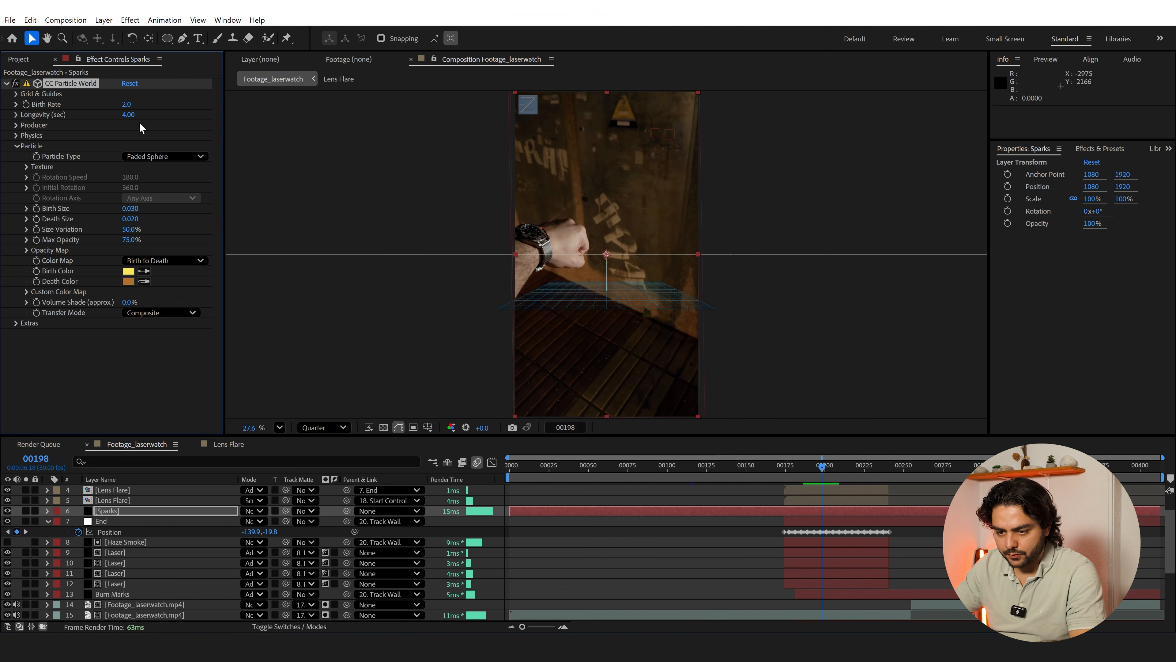
pyautogui.click(131, 115)
pyautogui.press('Return')
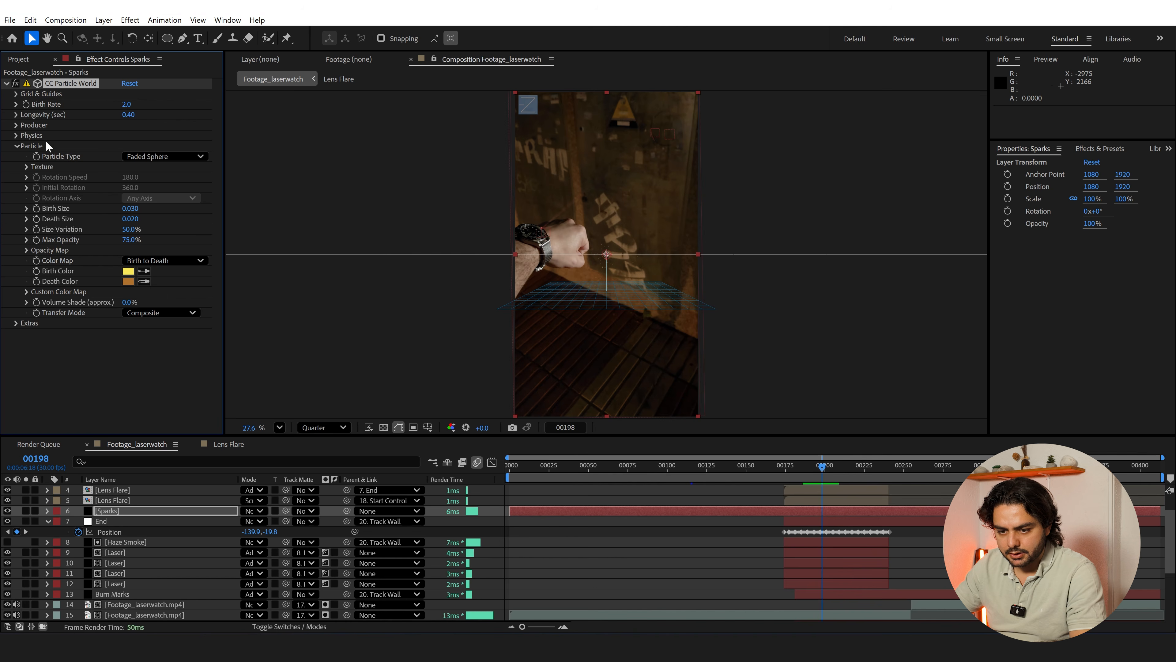
# Drive the producer's Position X with the x expression from the text notes, which targets the End null via toComp
pyautogui.click(16, 126)
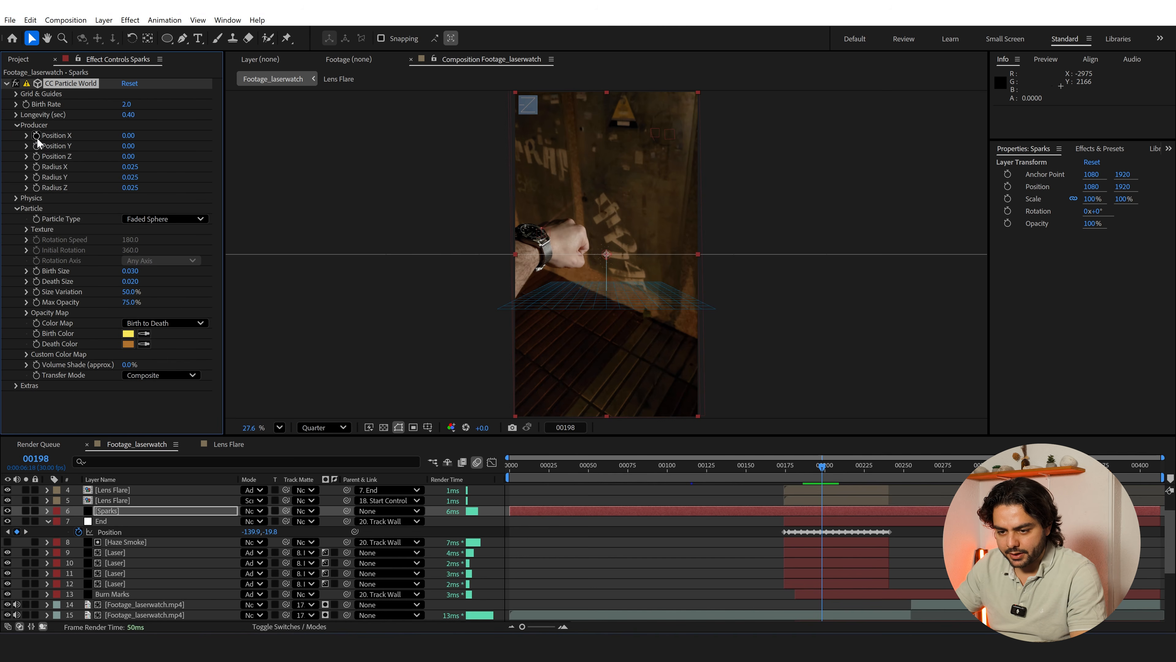
pyautogui.hotkey('alt', 'Tab')
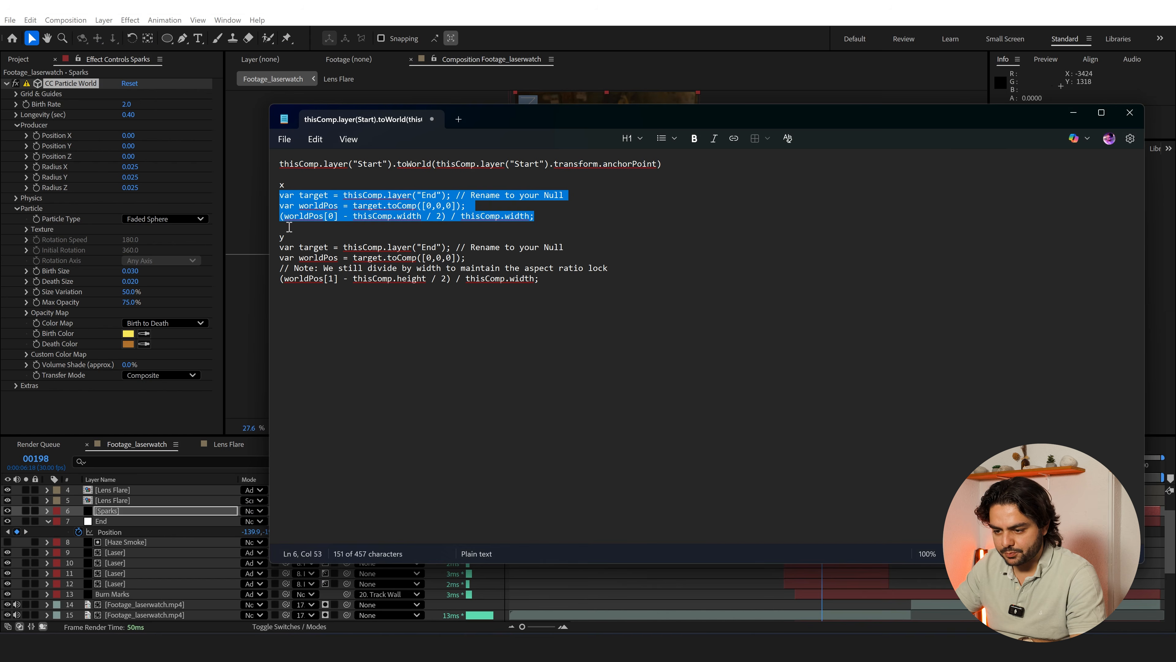
pyautogui.hotkey('alt', 'Tab')
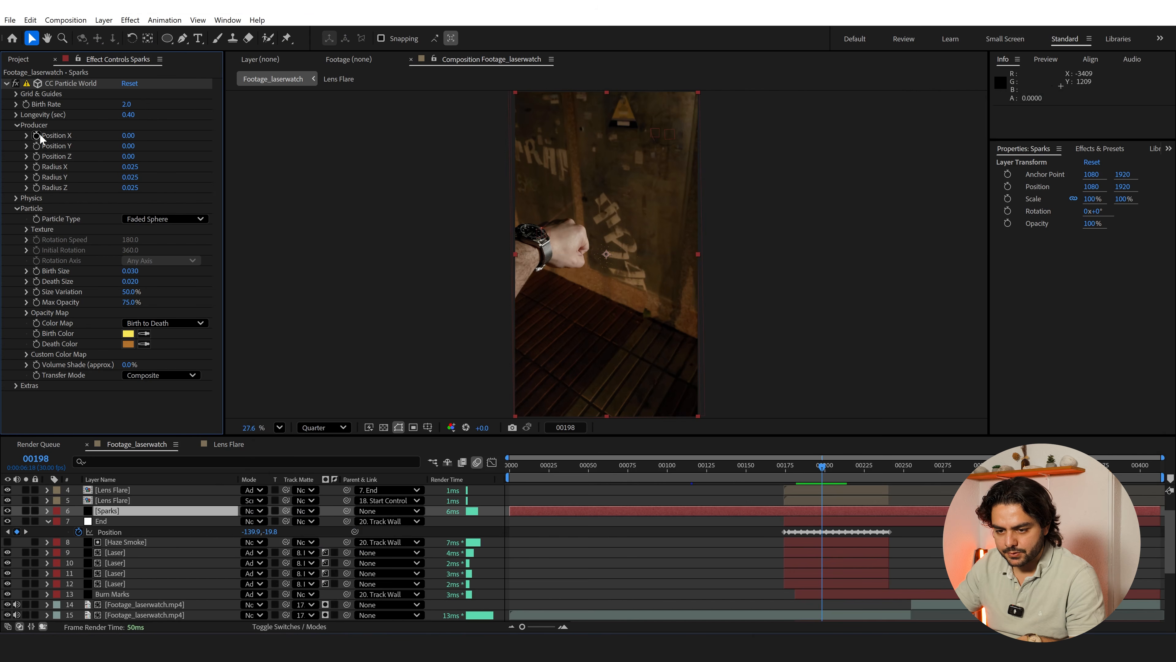
pyautogui.keyDown('alt'); pyautogui.click(38, 135); pyautogui.keyUp('alt')
pyautogui.hotkey('ctrl', 'v')
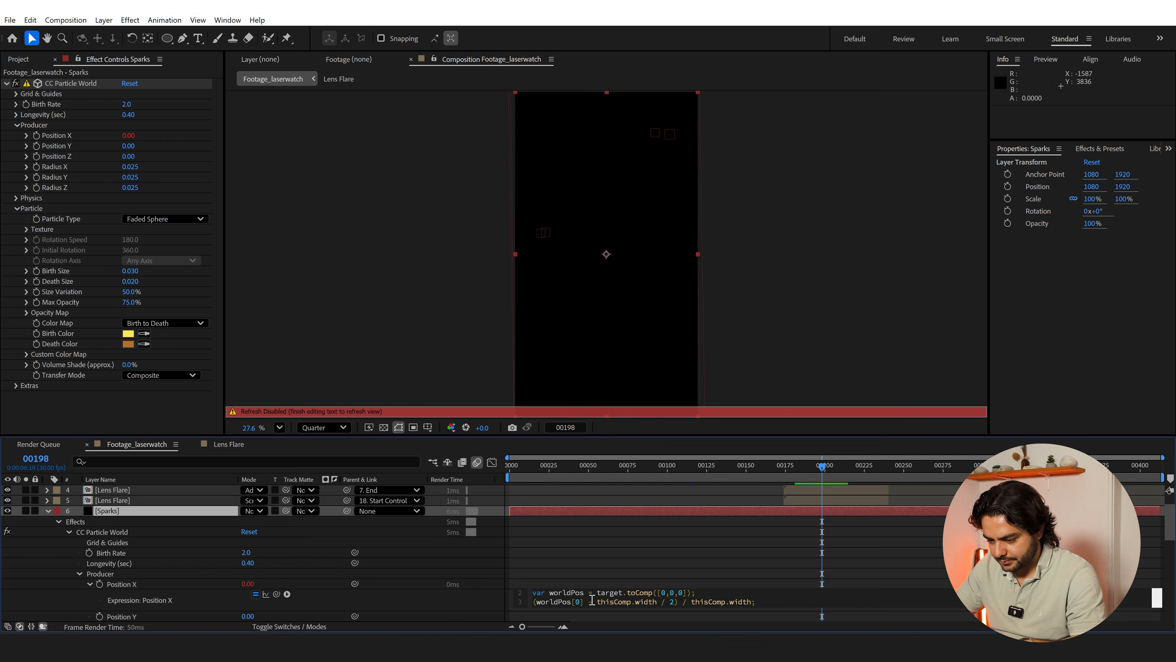
pyautogui.scroll(1, 592, 600)
pyautogui.click(601, 561)
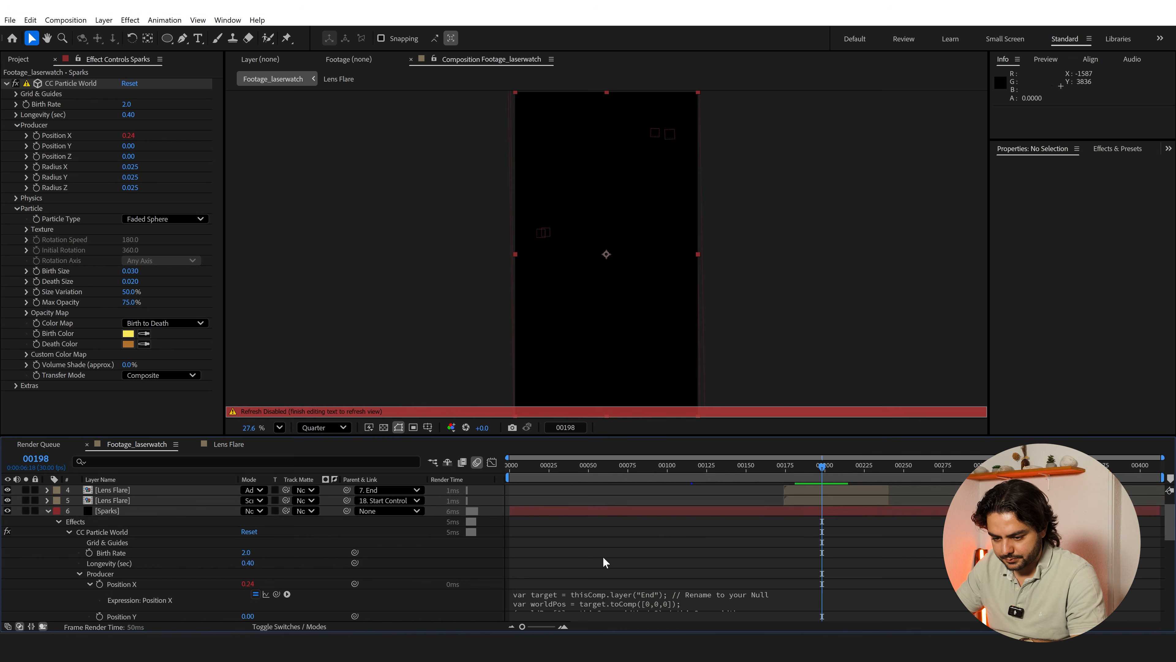
# Drive the producer's Position Y with the y expression from the text notes, also targeting the End null
pyautogui.keyDown('alt'); pyautogui.click(36, 145); pyautogui.keyUp('alt')
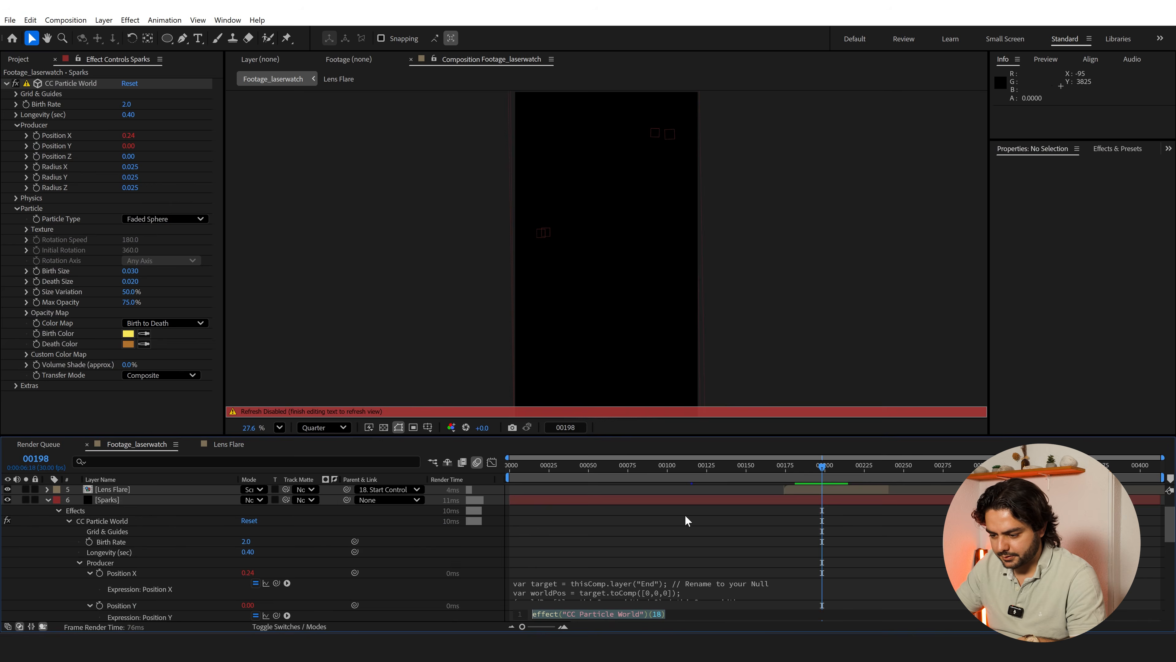
pyautogui.hotkey('ctrl', 'v')
pyautogui.press('KP_Enter')
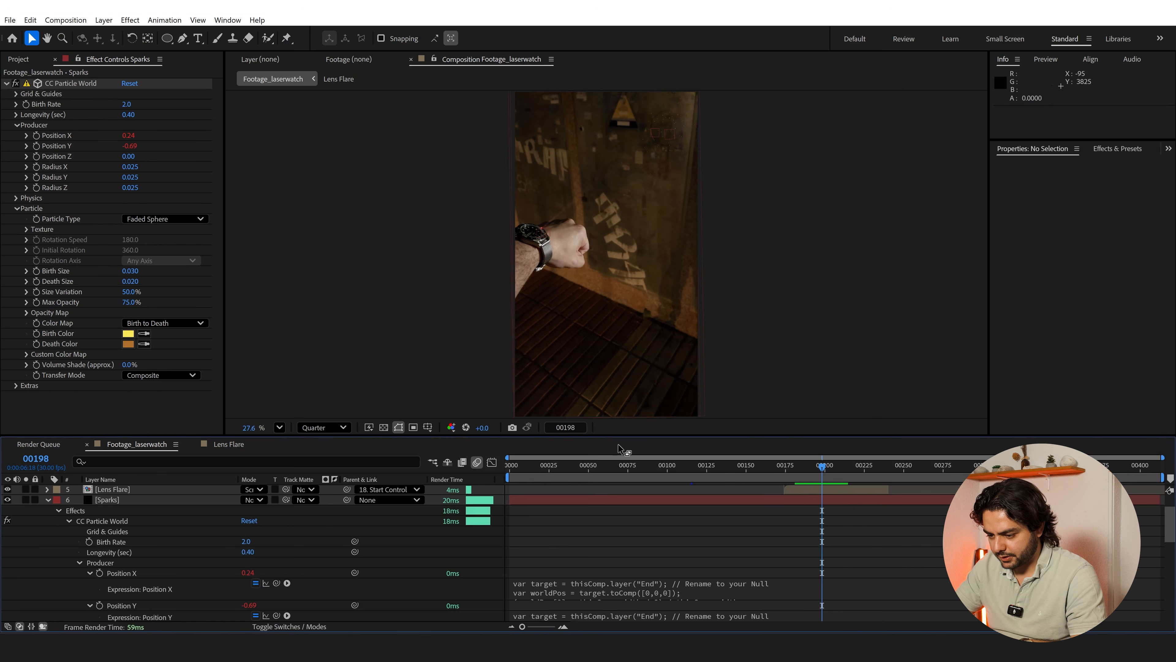
# Solo the Sparks layer and shift it in time so it starts at frame 174, aligned with the Lens Flare layers
pyautogui.moveTo(623, 435); pyautogui.dragTo(623, 414)
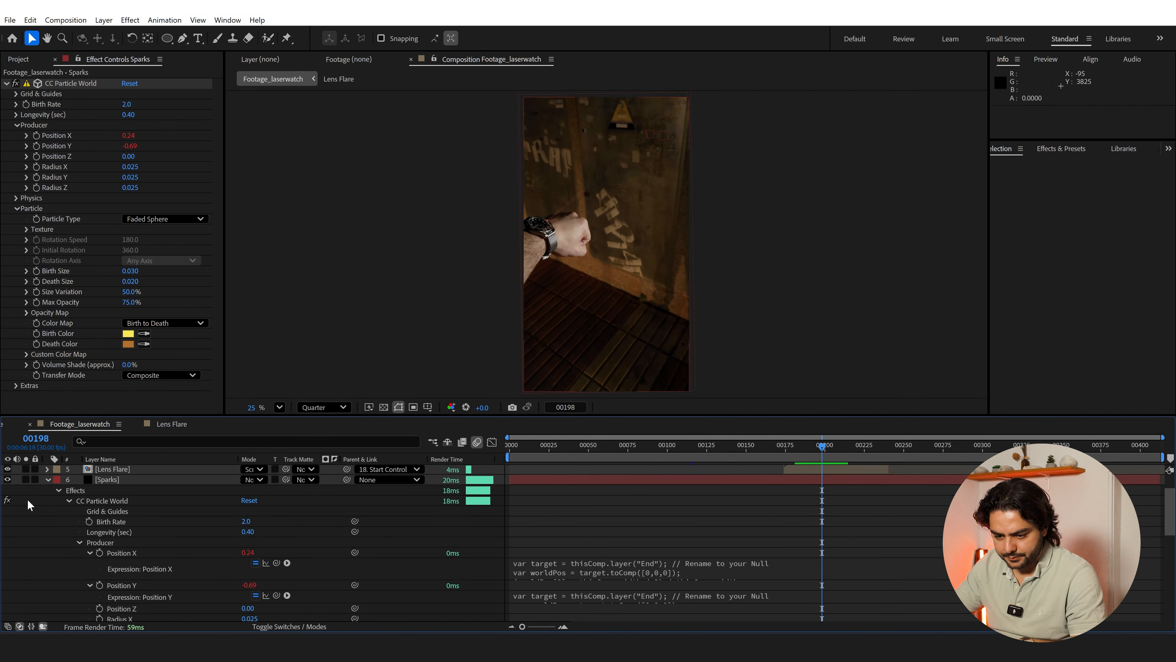
pyautogui.click(27, 480)
pyautogui.moveTo(802, 445); pyautogui.dragTo(906, 459)
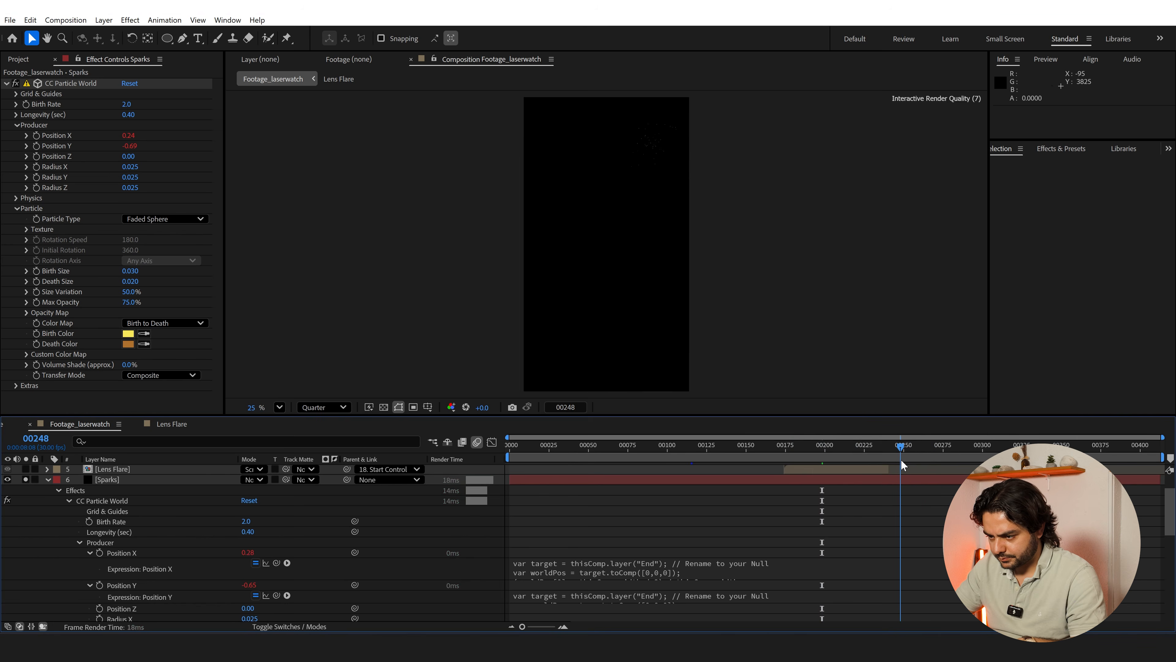
pyautogui.click(531, 481)
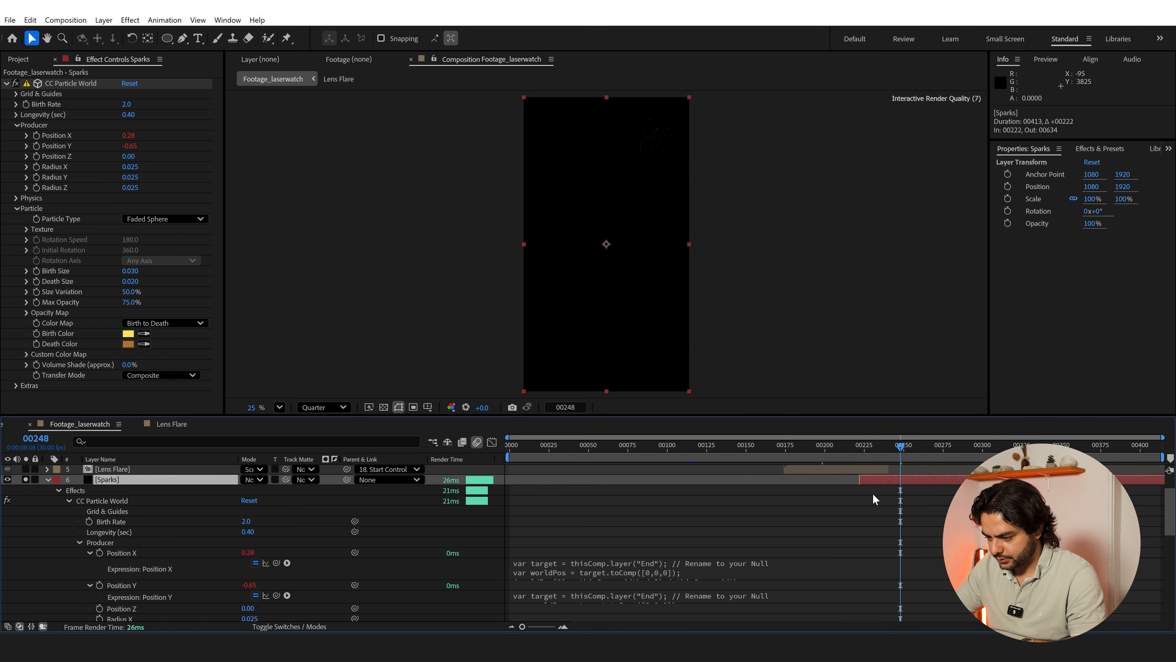
pyautogui.scroll(-4, 859, 514)
pyautogui.scroll(4, 859, 514)
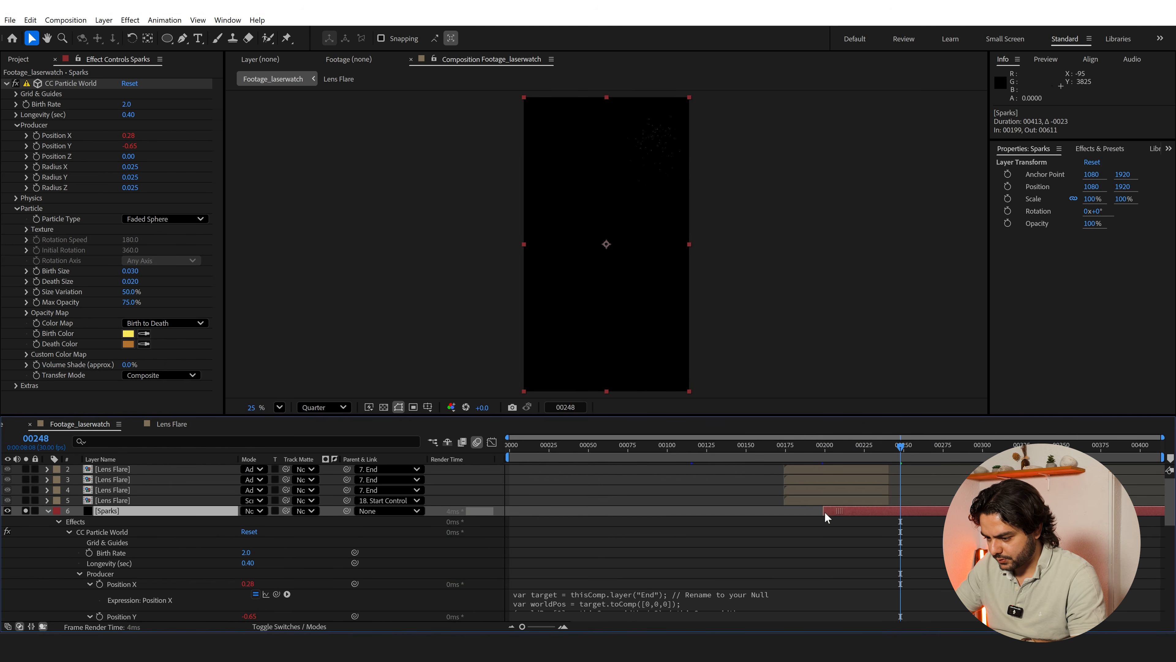
pyautogui.moveTo(825, 513); pyautogui.dragTo(786, 514)
# Check the soloed sparks up close across their motion and shorten their Longevity to 0.20 seconds
pyautogui.scroll(4, 666, 138)
pyautogui.moveTo(670, 119); pyautogui.dragTo(632, 298)
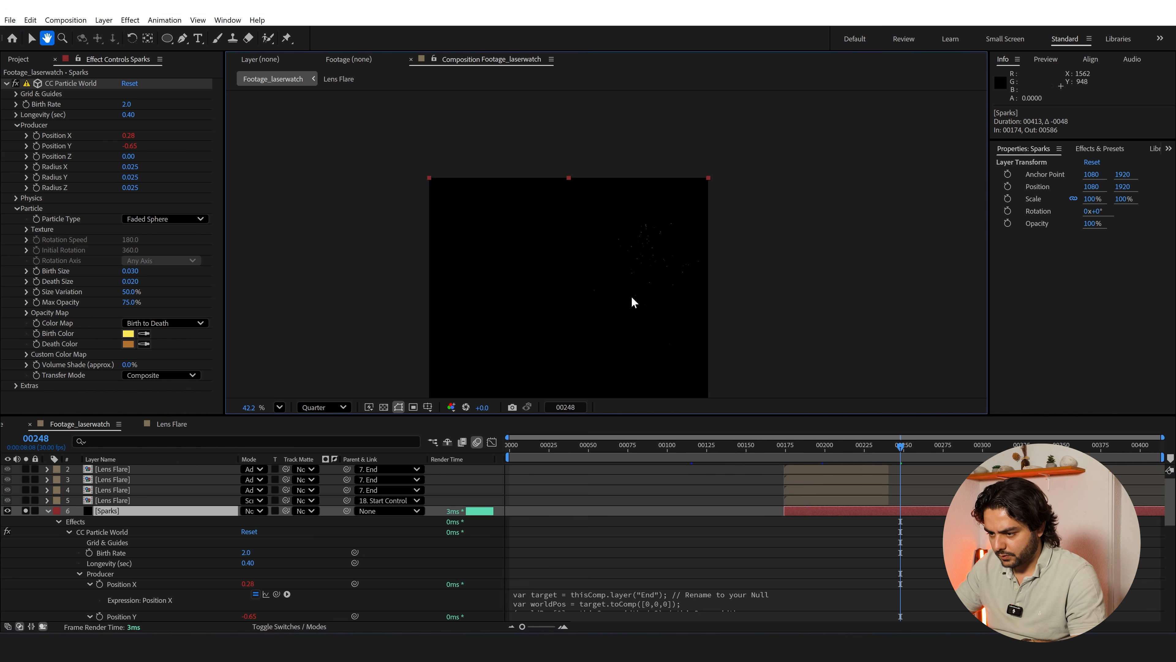
pyautogui.press('v')
pyautogui.scroll(4, 633, 302)
pyautogui.click(791, 447)
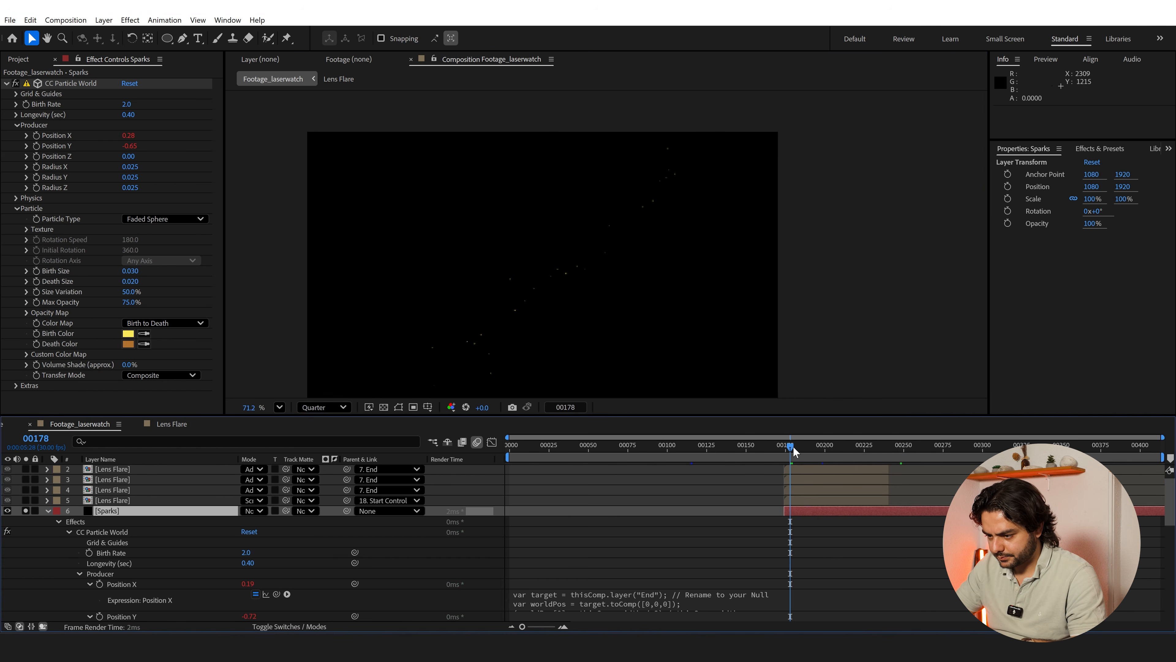
pyautogui.moveTo(800, 446); pyautogui.dragTo(887, 447)
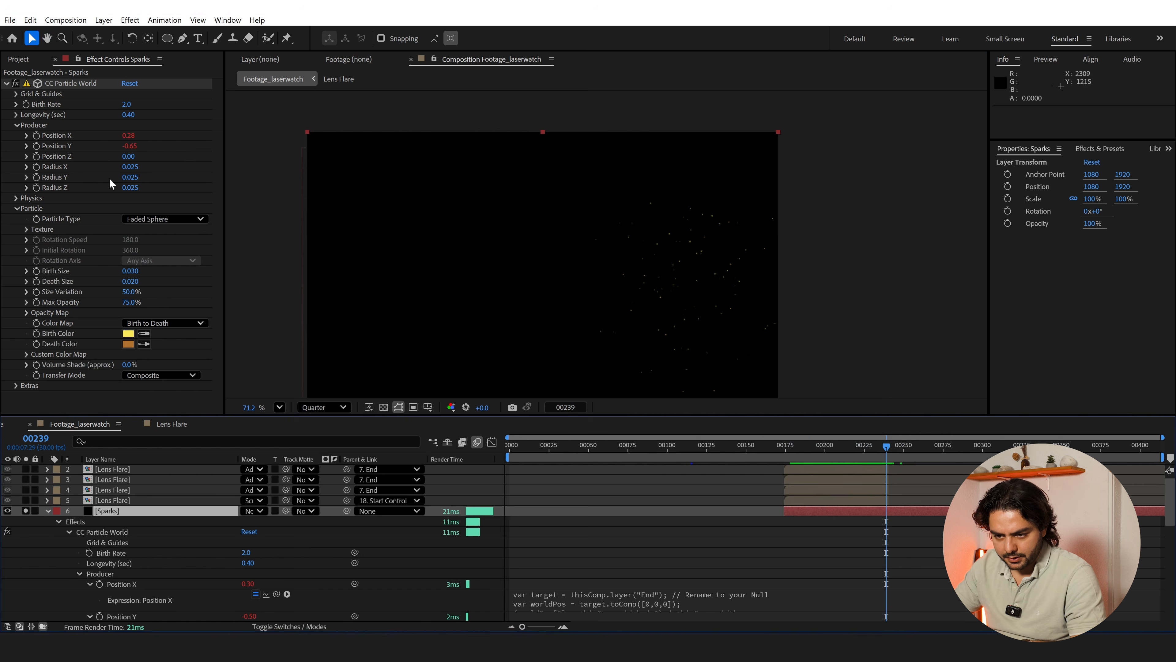
pyautogui.click(15, 204)
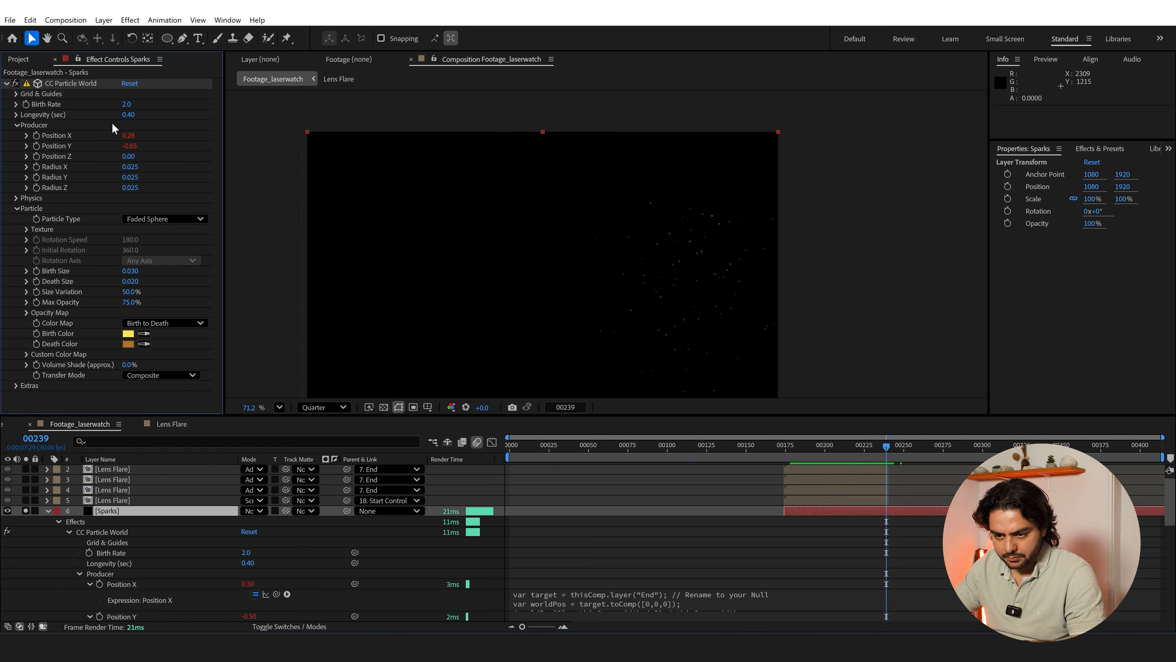
pyautogui.write('0.2')
pyautogui.press('Return')
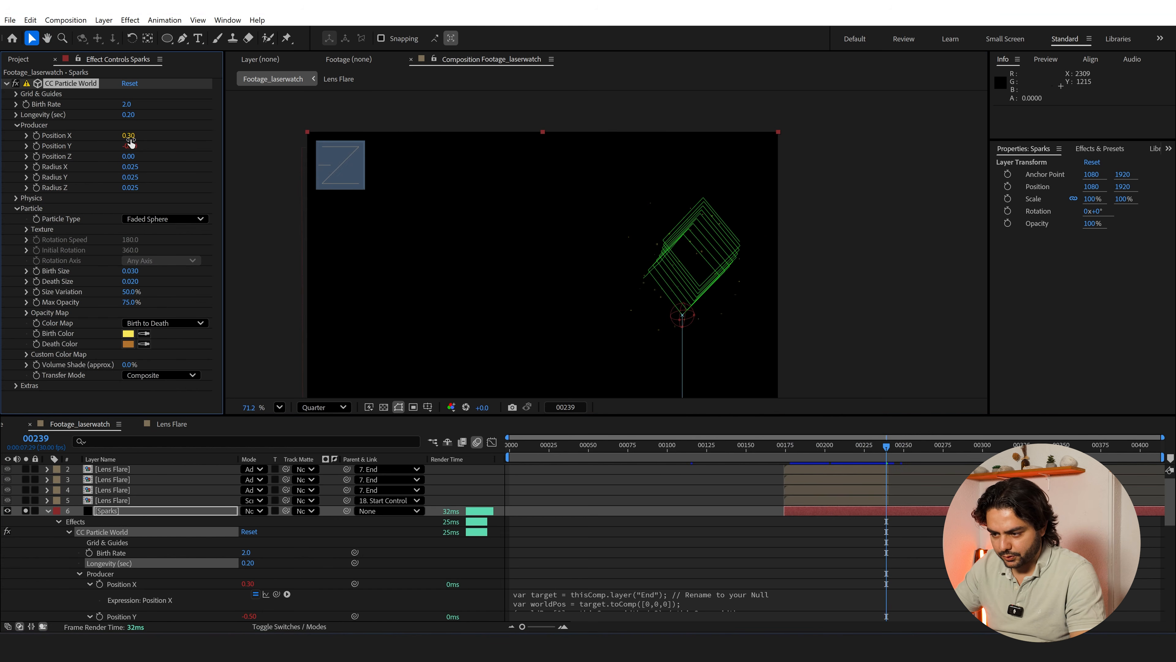
# Set the particle physics to a Velocity of 3.00 and a Gravity of 1.000
pyautogui.click(16, 198)
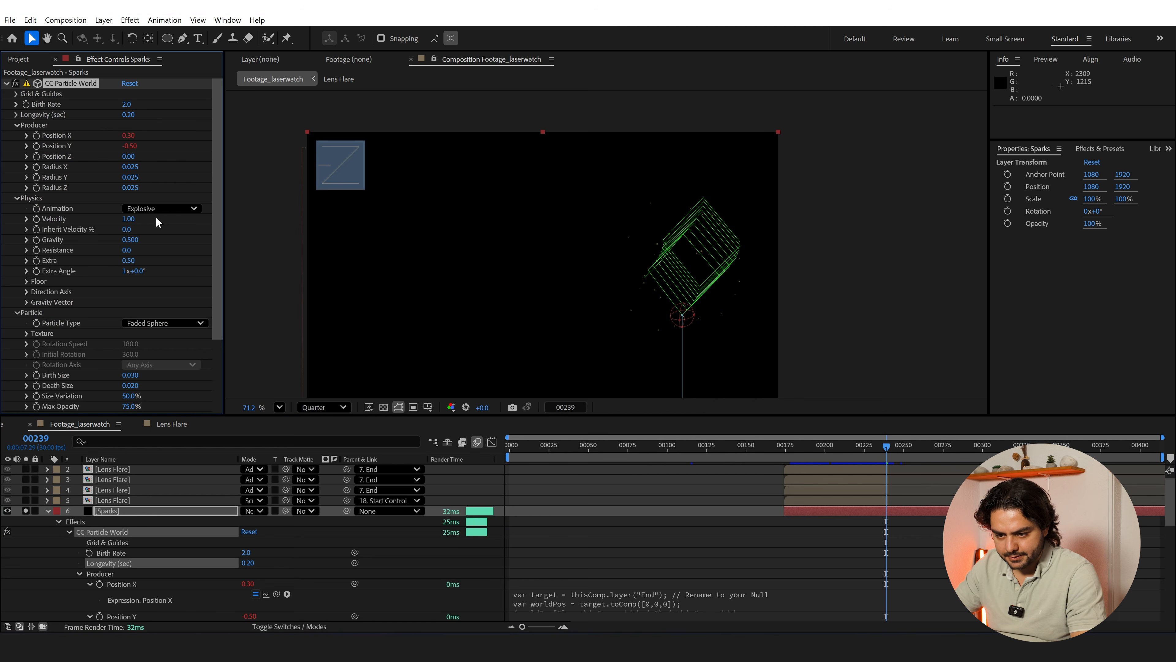
pyautogui.write('3')
pyautogui.press('Return')
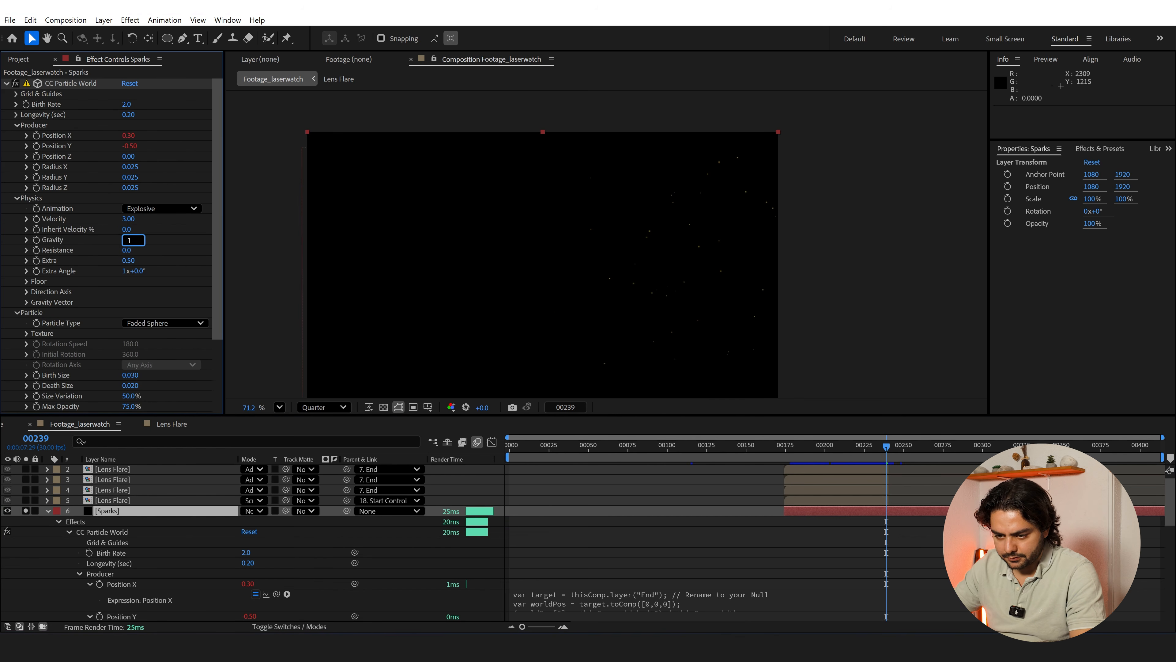
pyautogui.write('1')
pyautogui.press('Return')
# Enable motion blur on the Sparks layer and preview the animation from frame 177
pyautogui.click(789, 450)
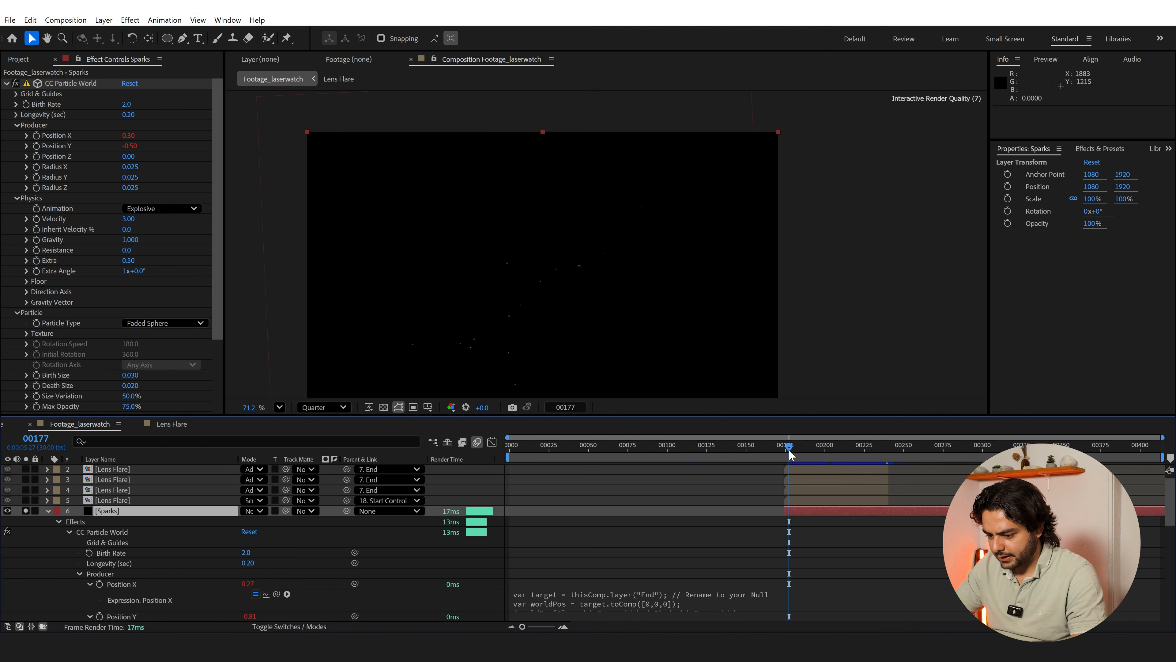
pyautogui.click(303, 626)
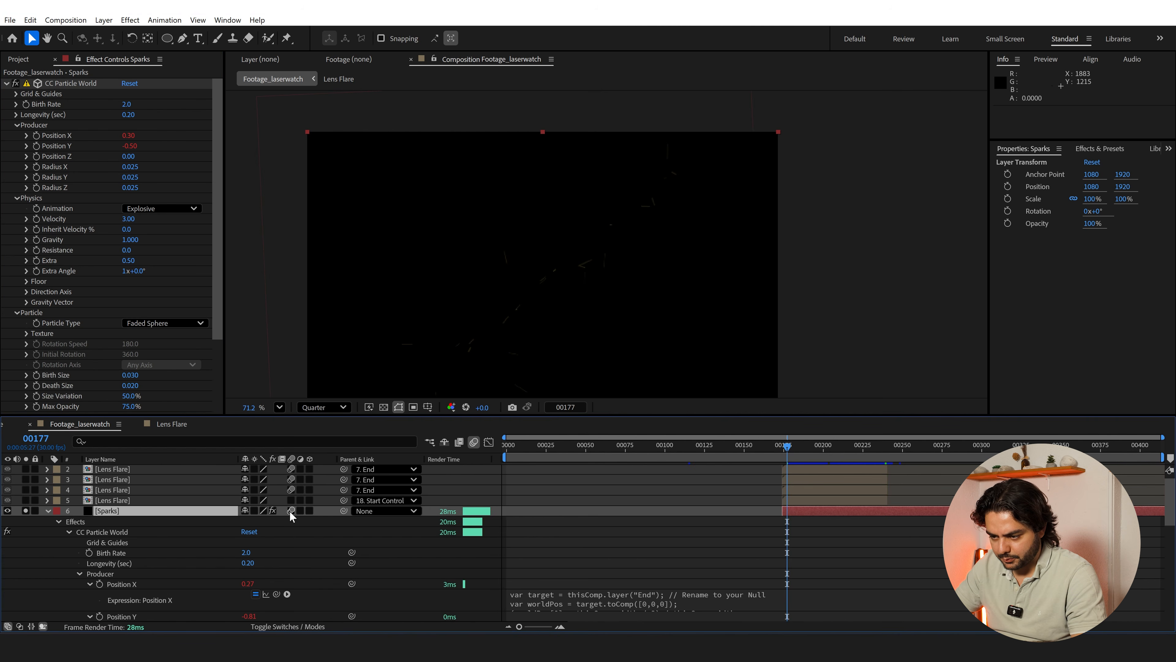
pyautogui.press('space')
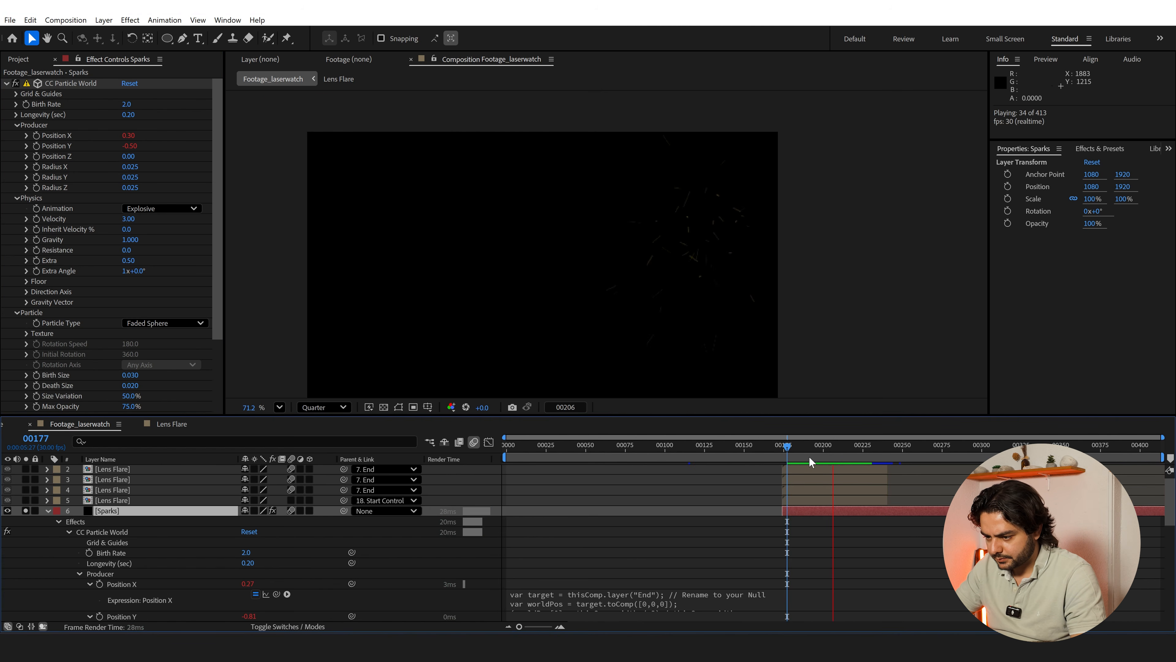
# Raise the sparks' Birth Rate to 4.6 and preview them at full resolution from frame 175
pyautogui.click(818, 445)
pyautogui.moveTo(819, 447); pyautogui.dragTo(827, 446)
pyautogui.moveTo(130, 104); pyautogui.dragTo(142, 105)
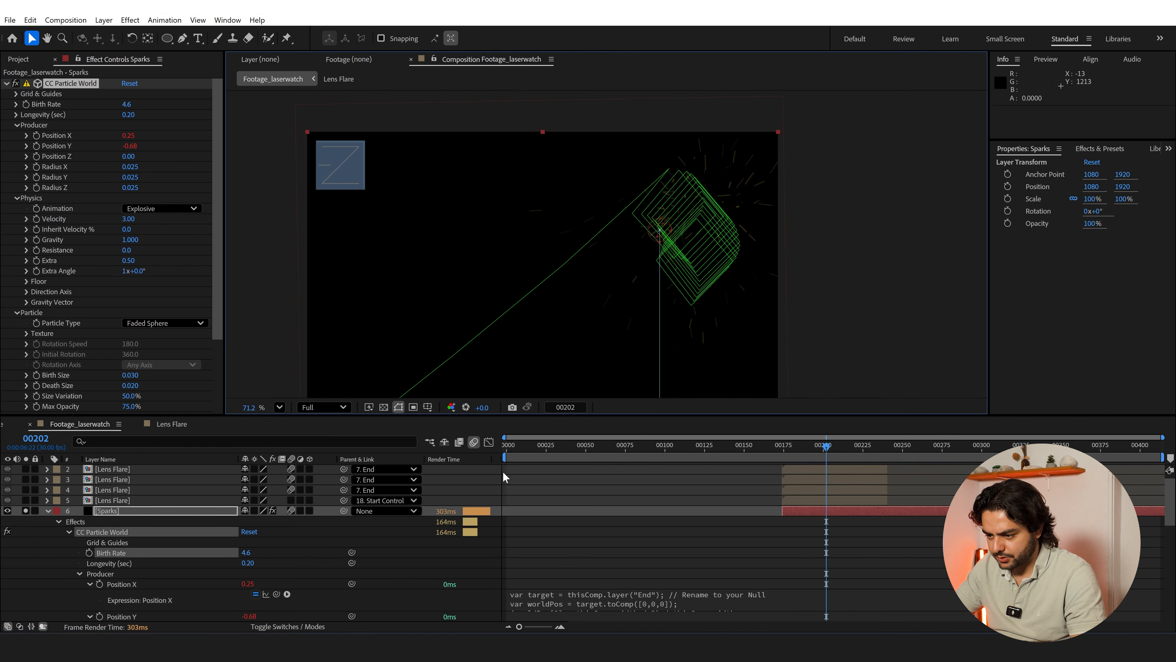
pyautogui.click(734, 477)
pyautogui.click(783, 446)
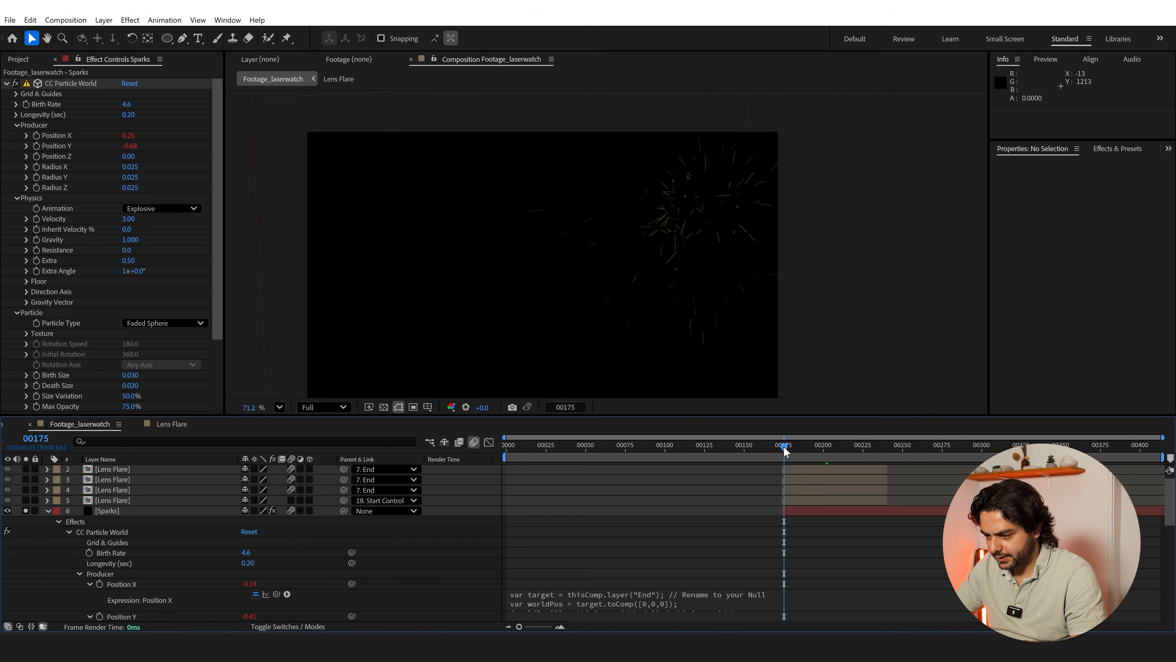
pyautogui.press('space')
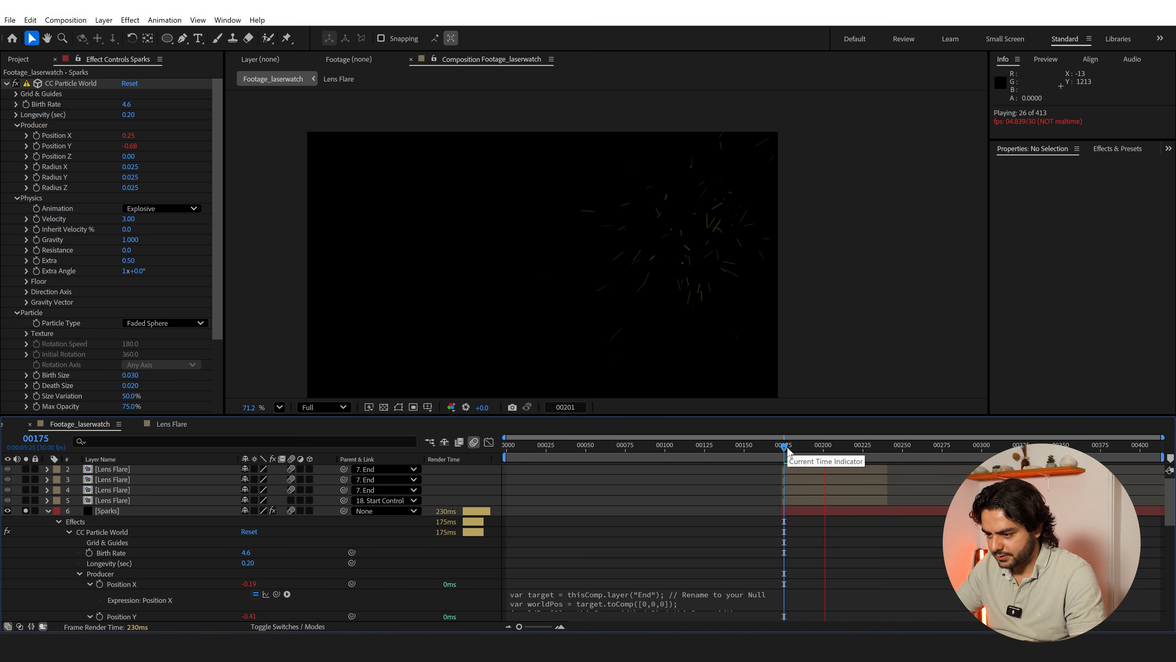
pyautogui.press('space')
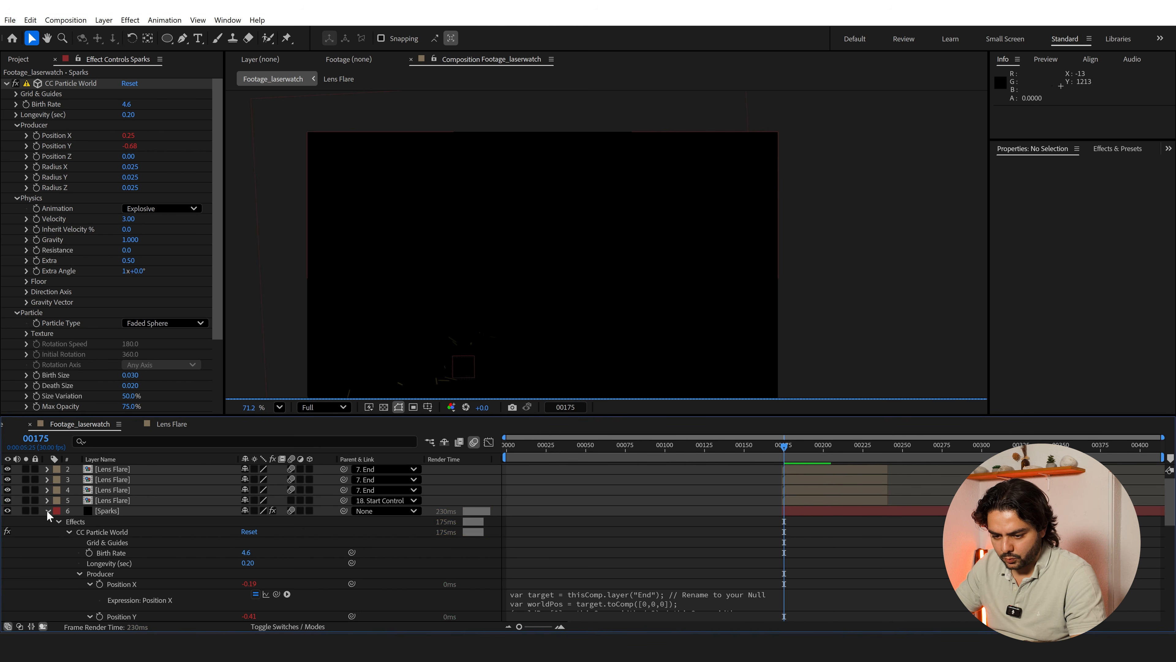
# Collapse the Sparks layer's properties and set the End null's blending mode to Add
pyautogui.click(47, 510)
pyautogui.click(269, 626)
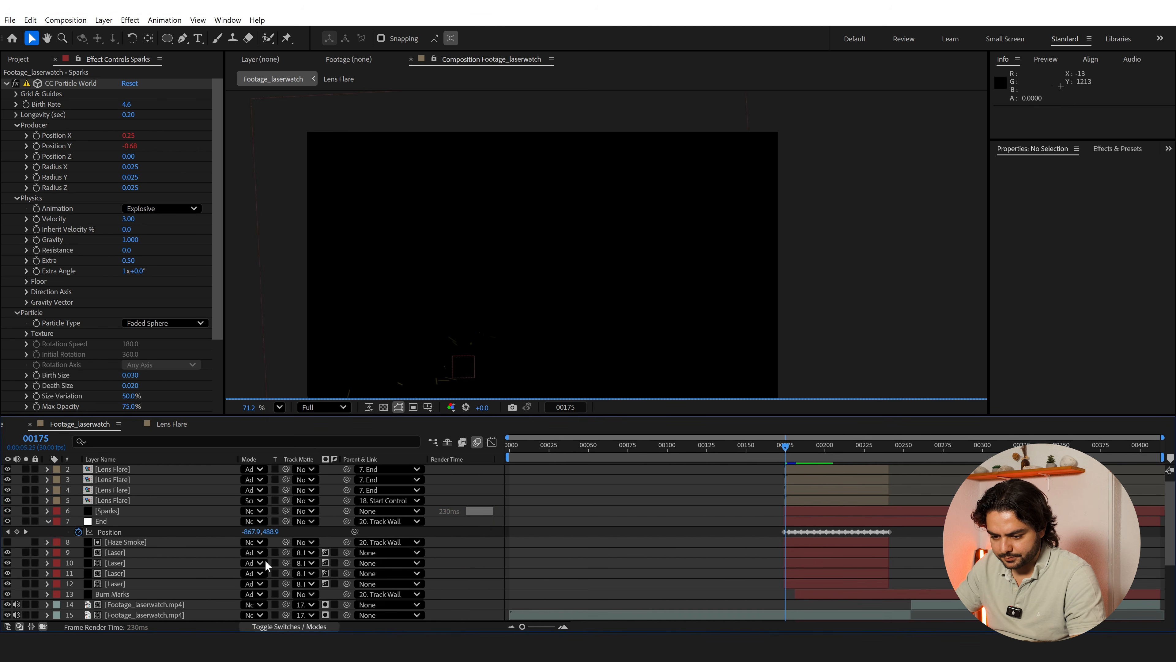
pyautogui.click(253, 521)
pyautogui.click(320, 228)
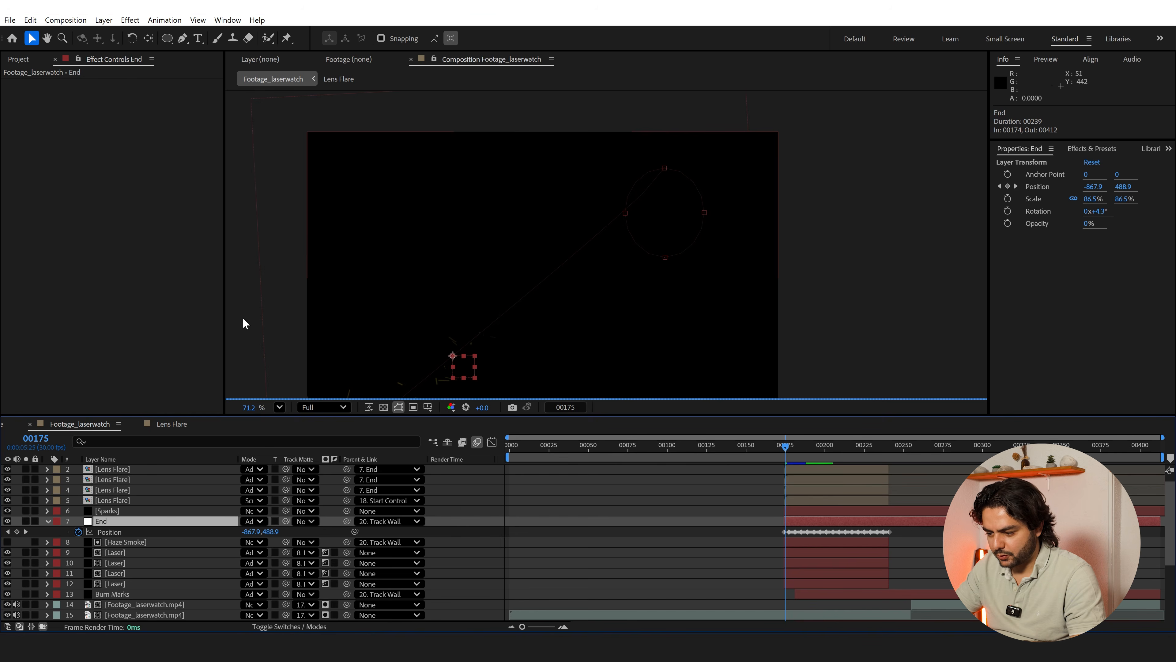
# At frame 193, apply Solid Composite to the Sparks layer below CC Particle World and set its color to black
pyautogui.click(814, 447)
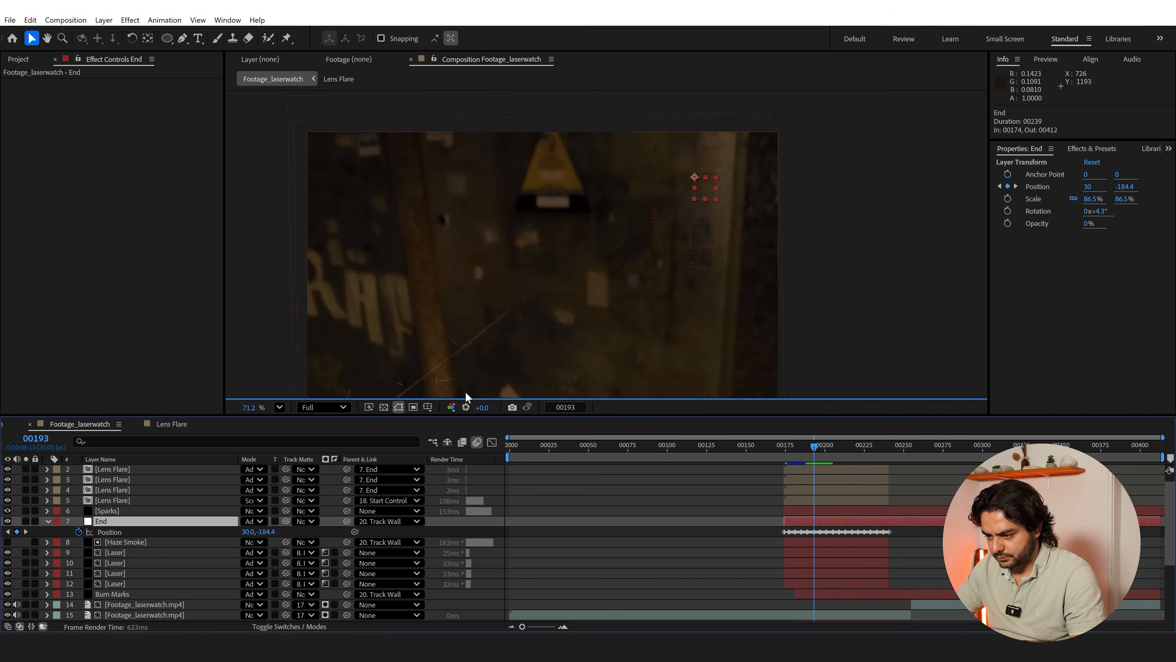
pyautogui.click(821, 511)
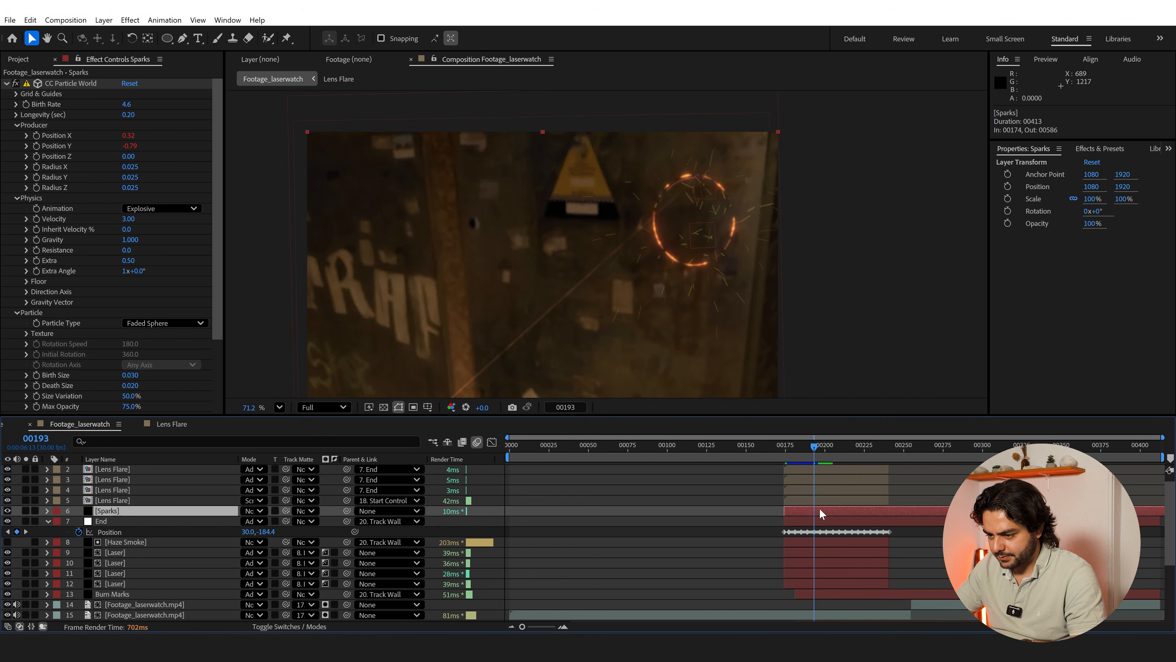
pyautogui.moveTo(630, 265); pyautogui.dragTo(545, 227)
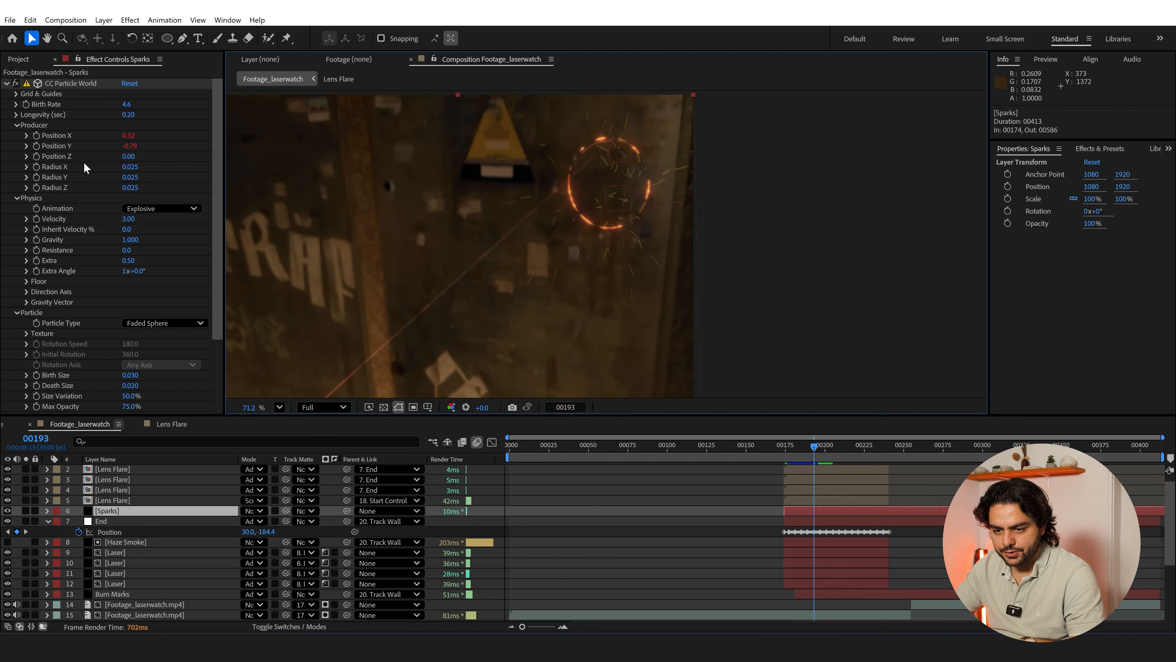
pyautogui.click(8, 84)
pyautogui.hotkey('ctrl', 'space')
pyautogui.write('sol')
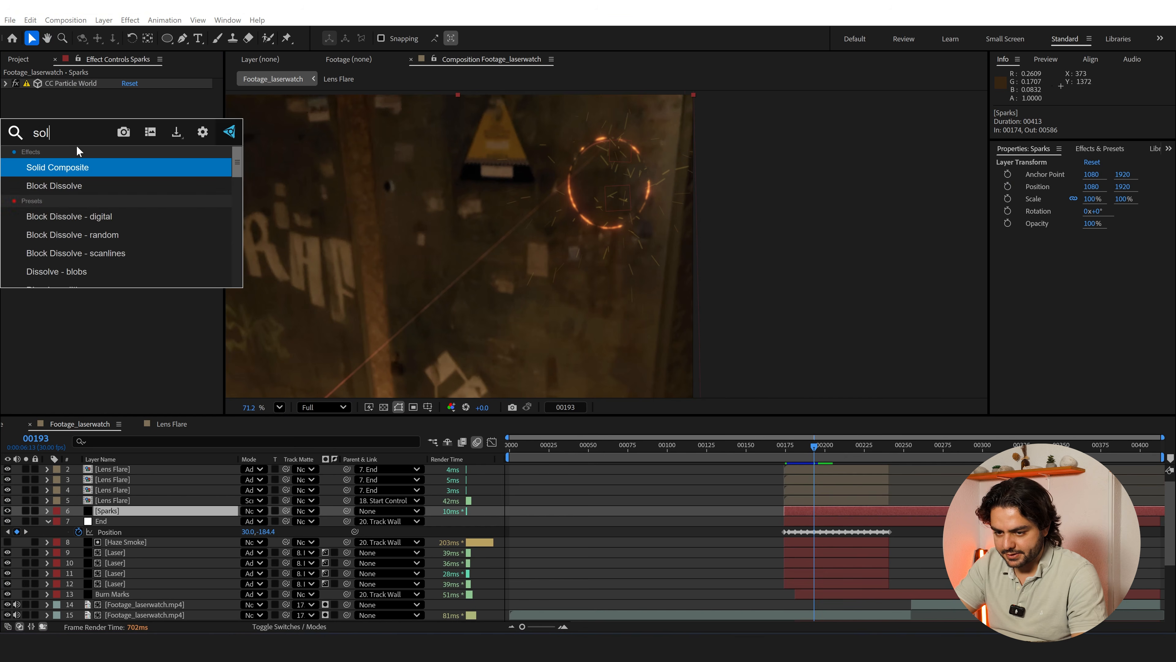
pyautogui.press('Return')
pyautogui.click(128, 115)
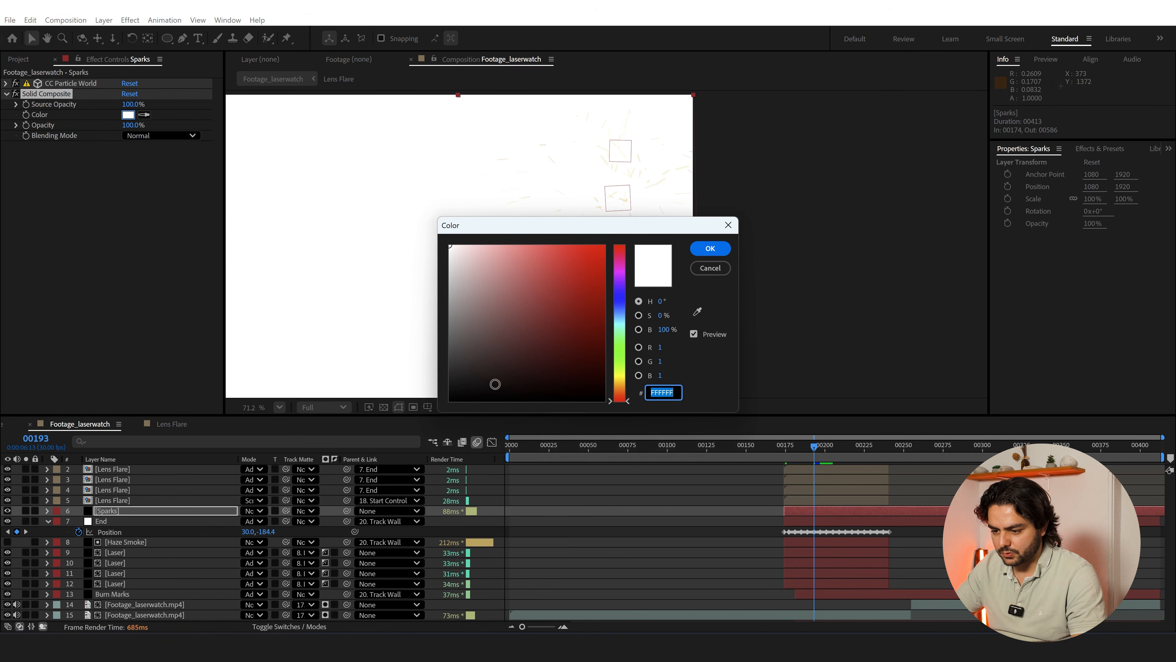
pyautogui.press('Return')
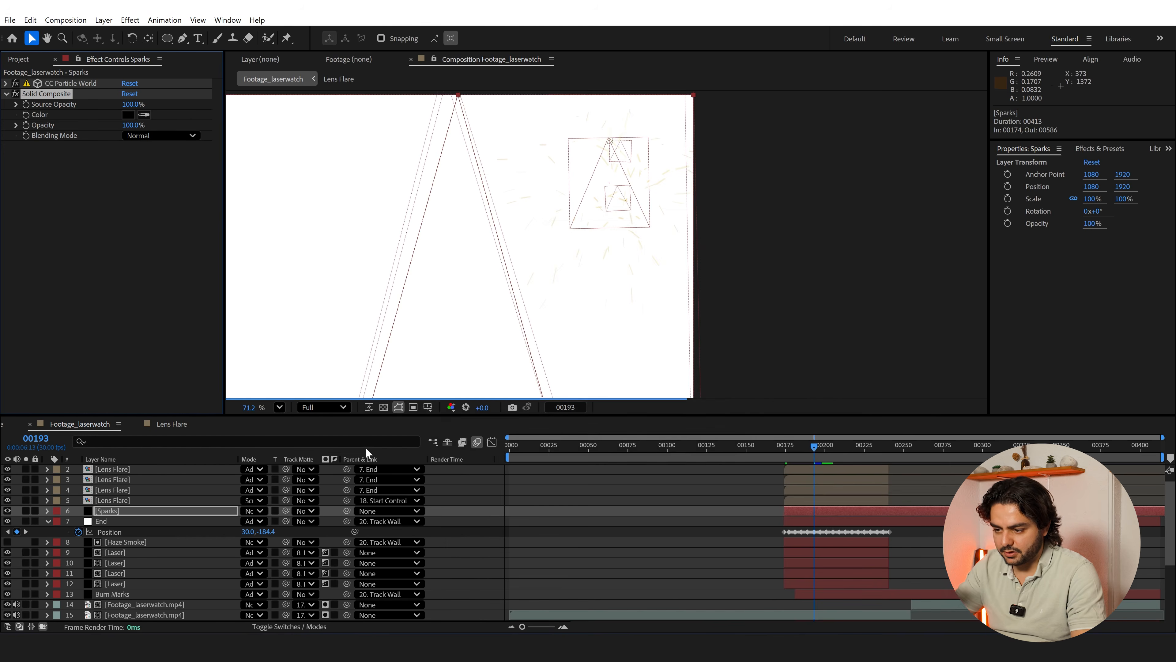
# Apply Fast Box Blur to the Sparks layer with a Blur Radius of 1.0 and Repeat Edge Pixels enabled
pyautogui.hotkey('ctrl', 'space')
pyautogui.write('fas')
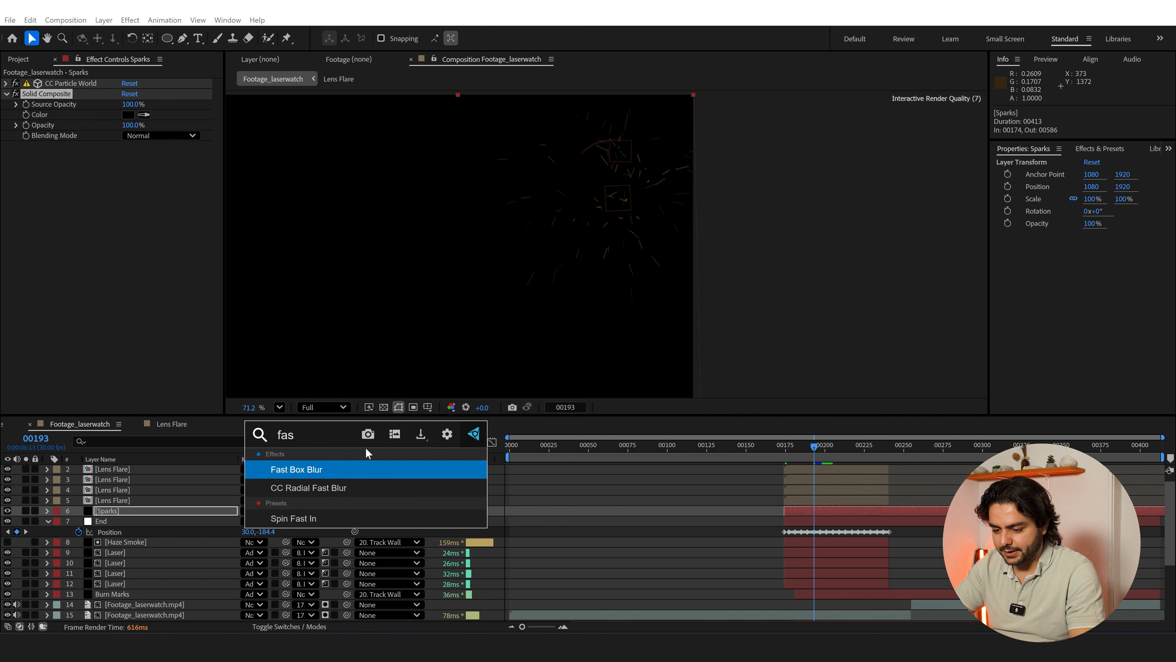
pyautogui.press('Return')
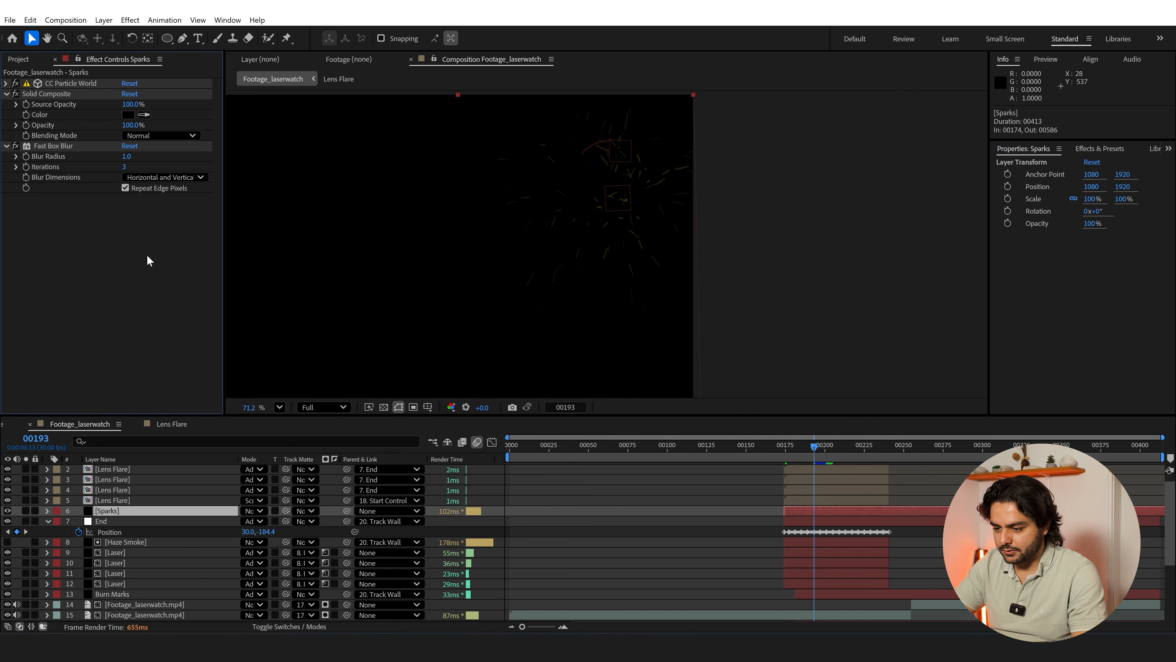
# Apply the Perfect Glow preset to the Sparks layer and set its main glow to radius 10, threshold 20.8% and intensity 0.6
pyautogui.hotkey('ctrl', 'space')
pyautogui.write('perfe')
pyautogui.press('Return')
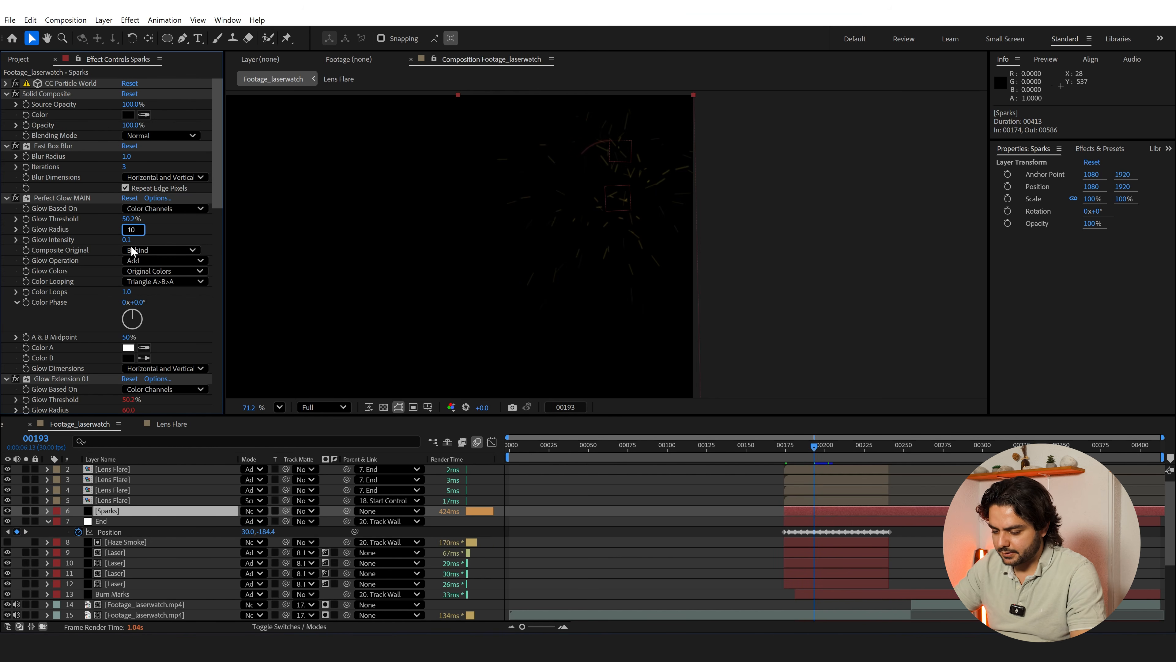
pyautogui.press('Return')
pyautogui.moveTo(127, 222); pyautogui.dragTo(156, 238)
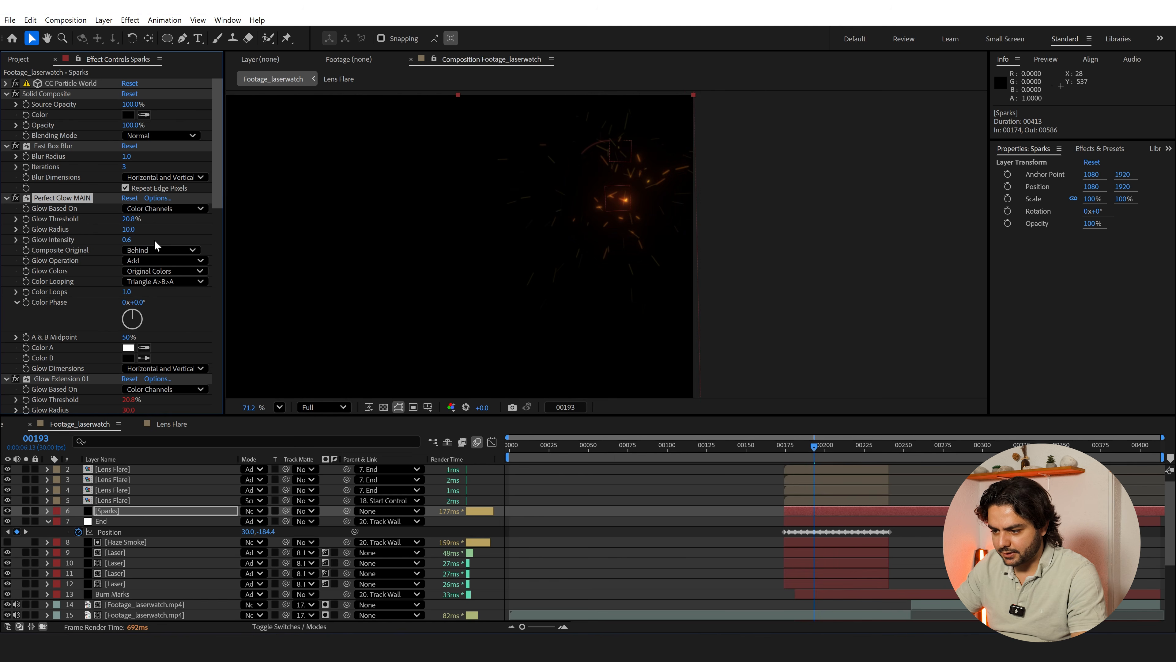
# Set the Sparks layer's blending mode to Add and deselect the layer
pyautogui.click(251, 512)
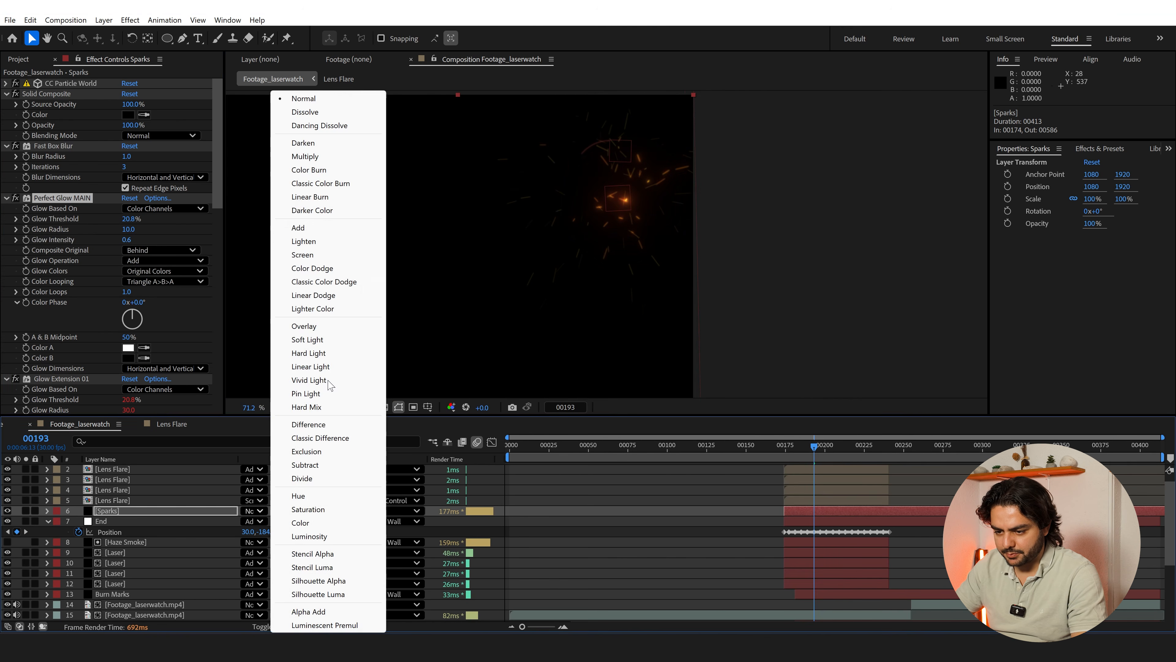
pyautogui.click(366, 228)
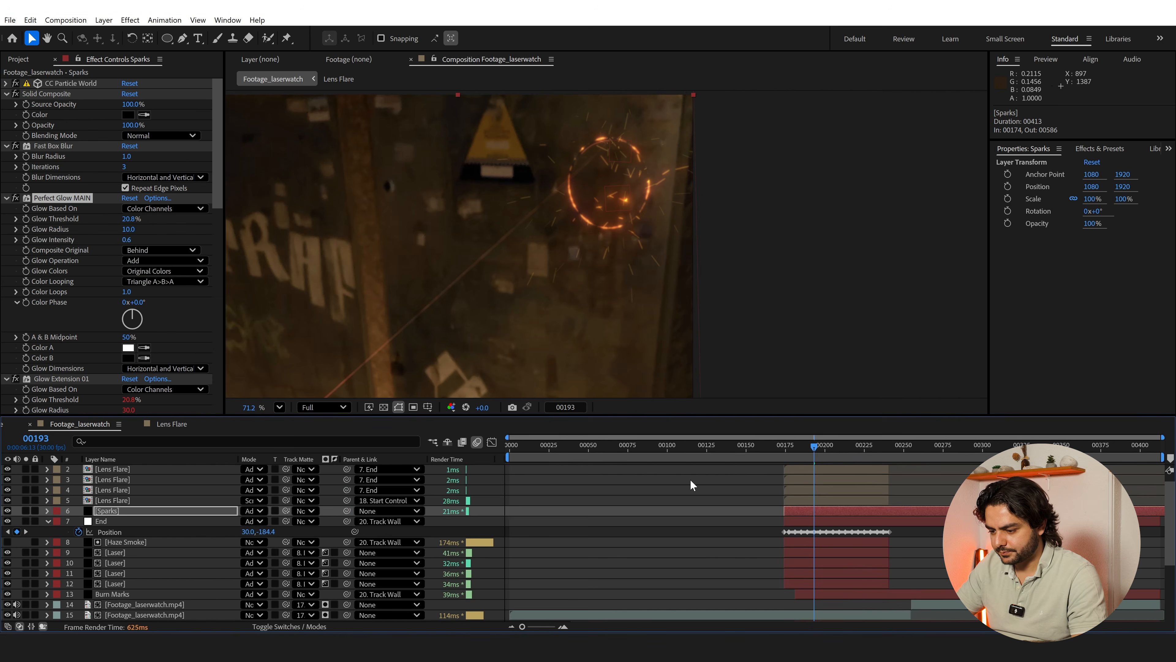
pyautogui.click(691, 479)
pyautogui.scroll(-4, 612, 319)
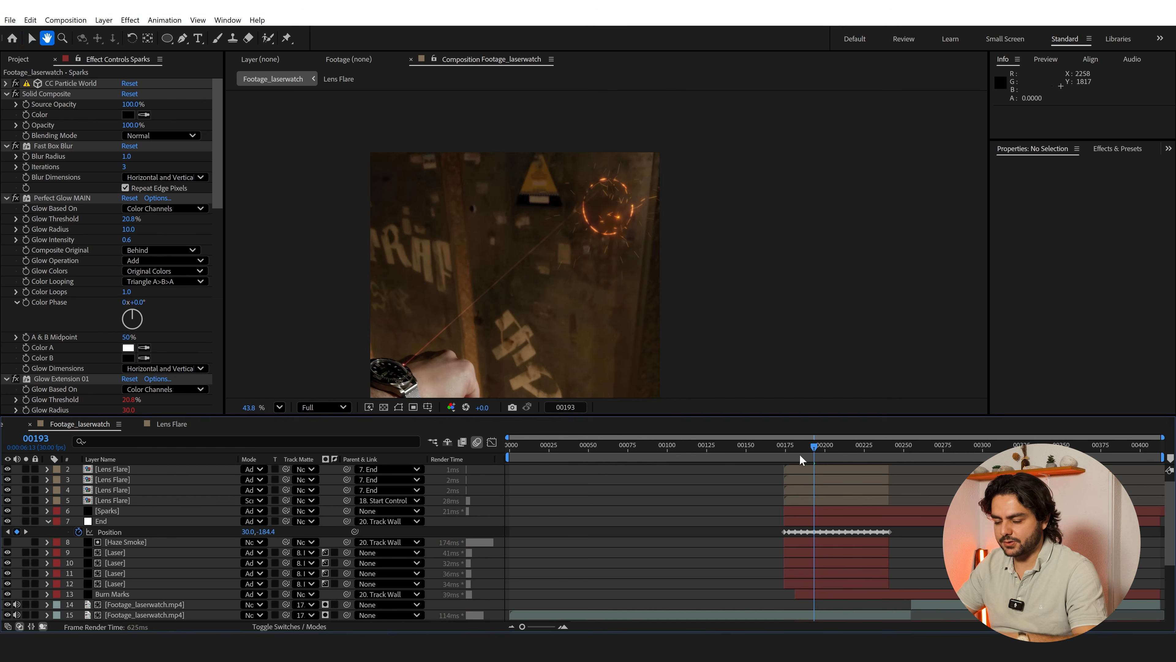